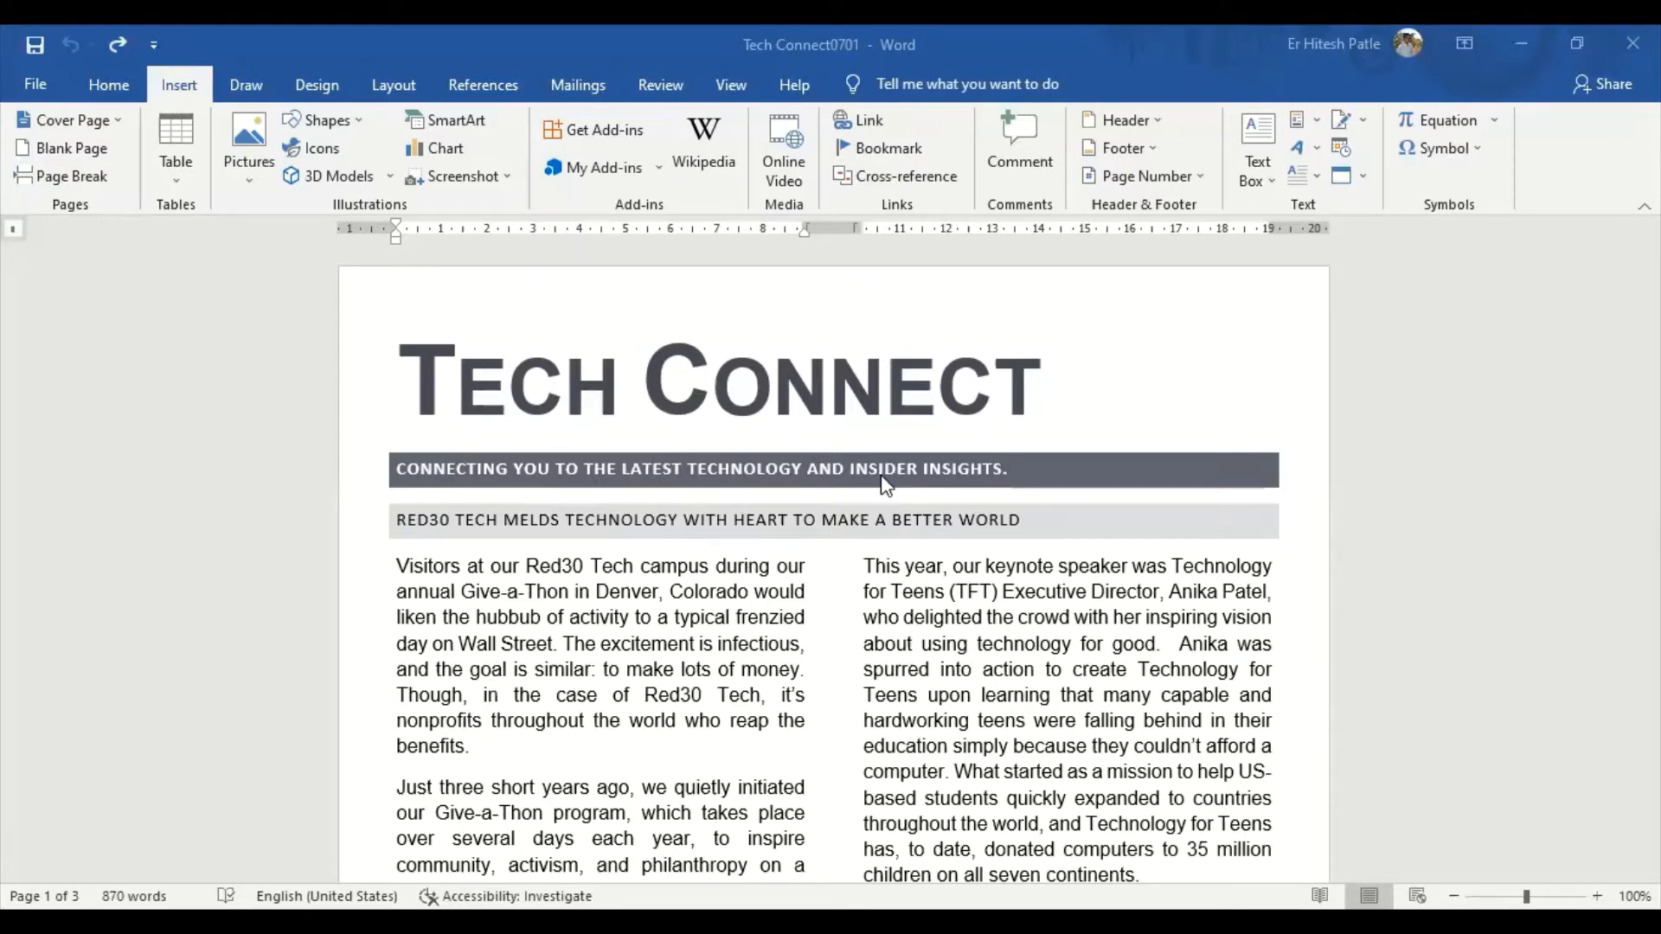
# Look through the Tech Connect newsletter from the title to the About Us text on page 2
pyautogui.scroll(-15, 882, 485)
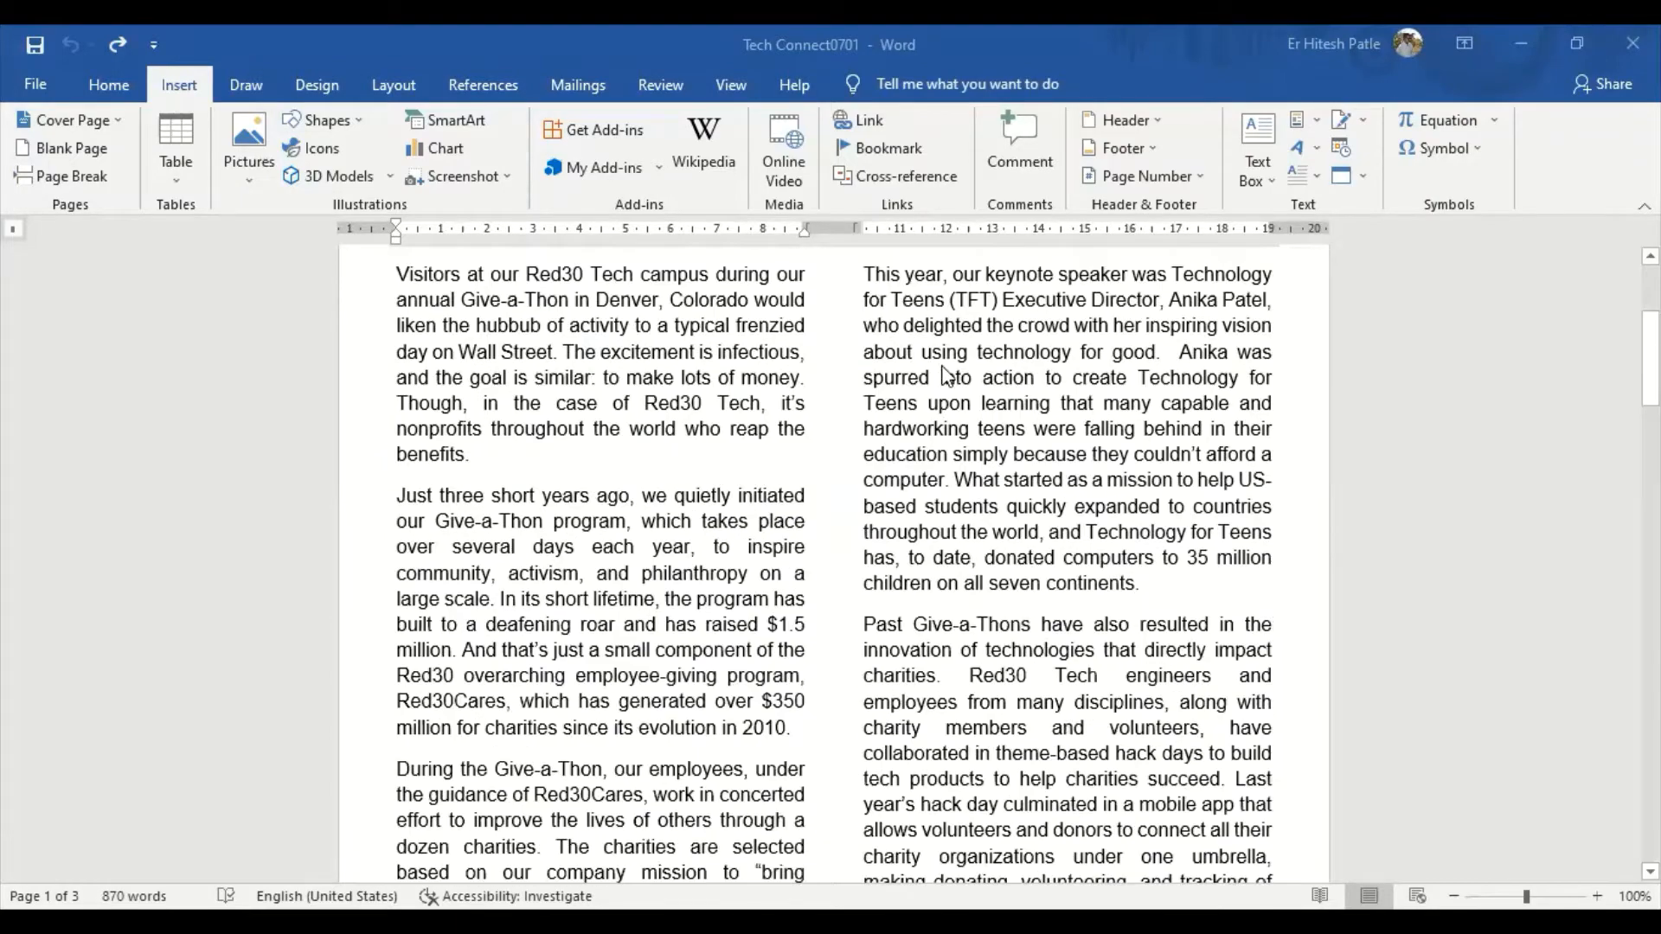
pyautogui.scroll(-10, 938, 647)
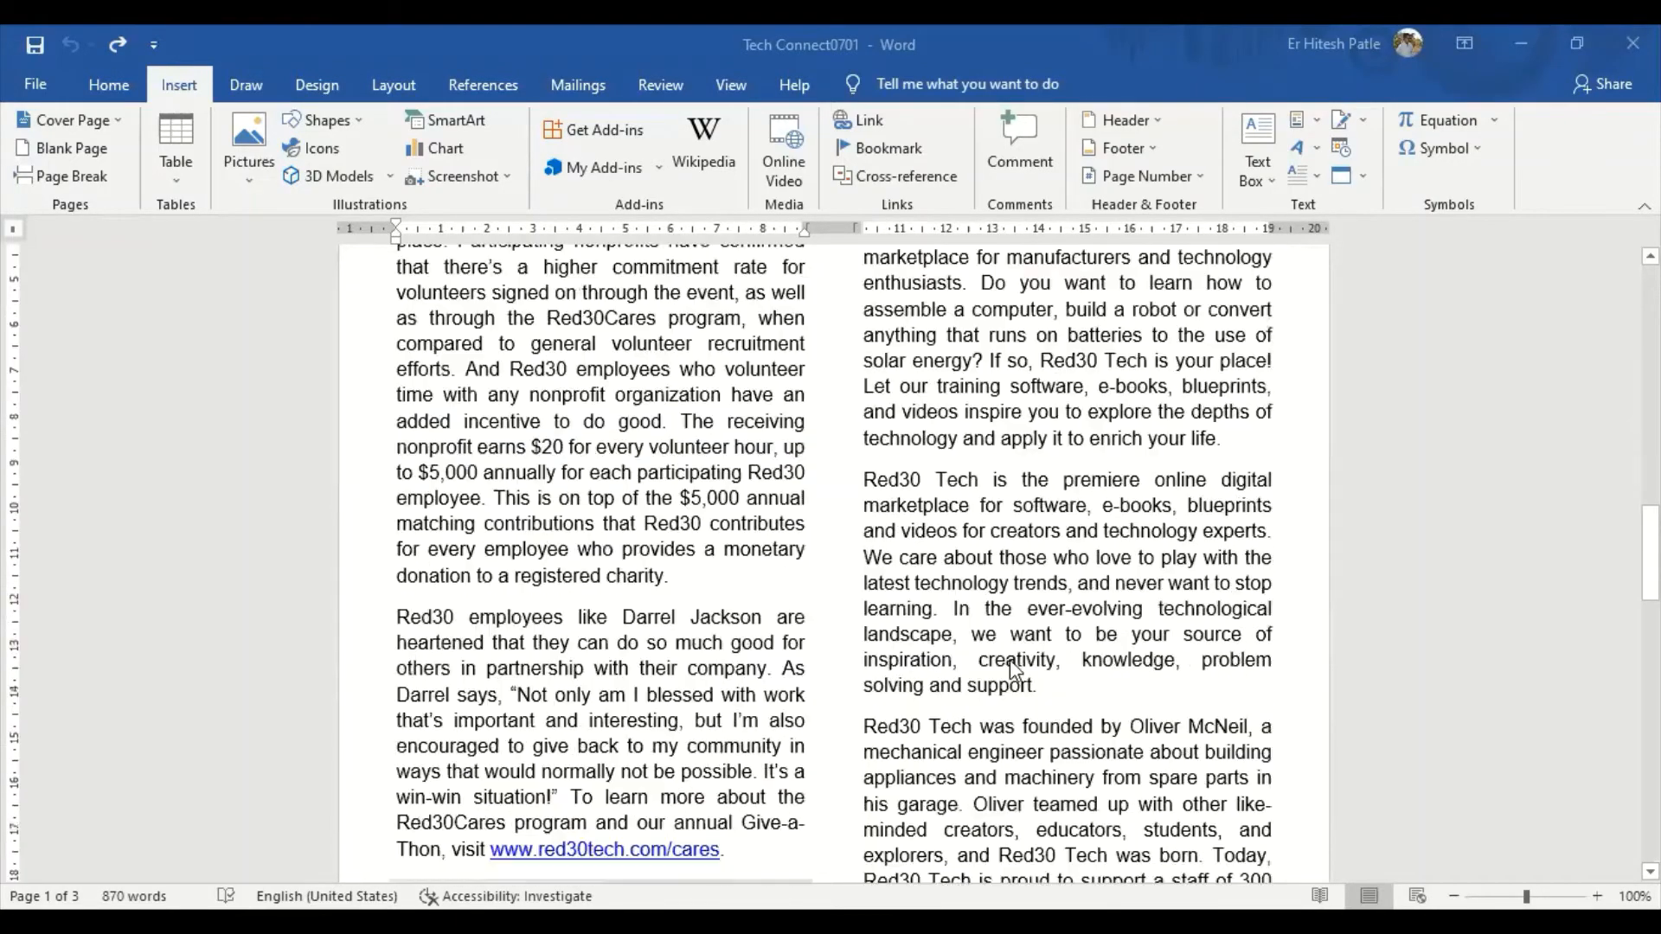
pyautogui.scroll(1, 987, 744)
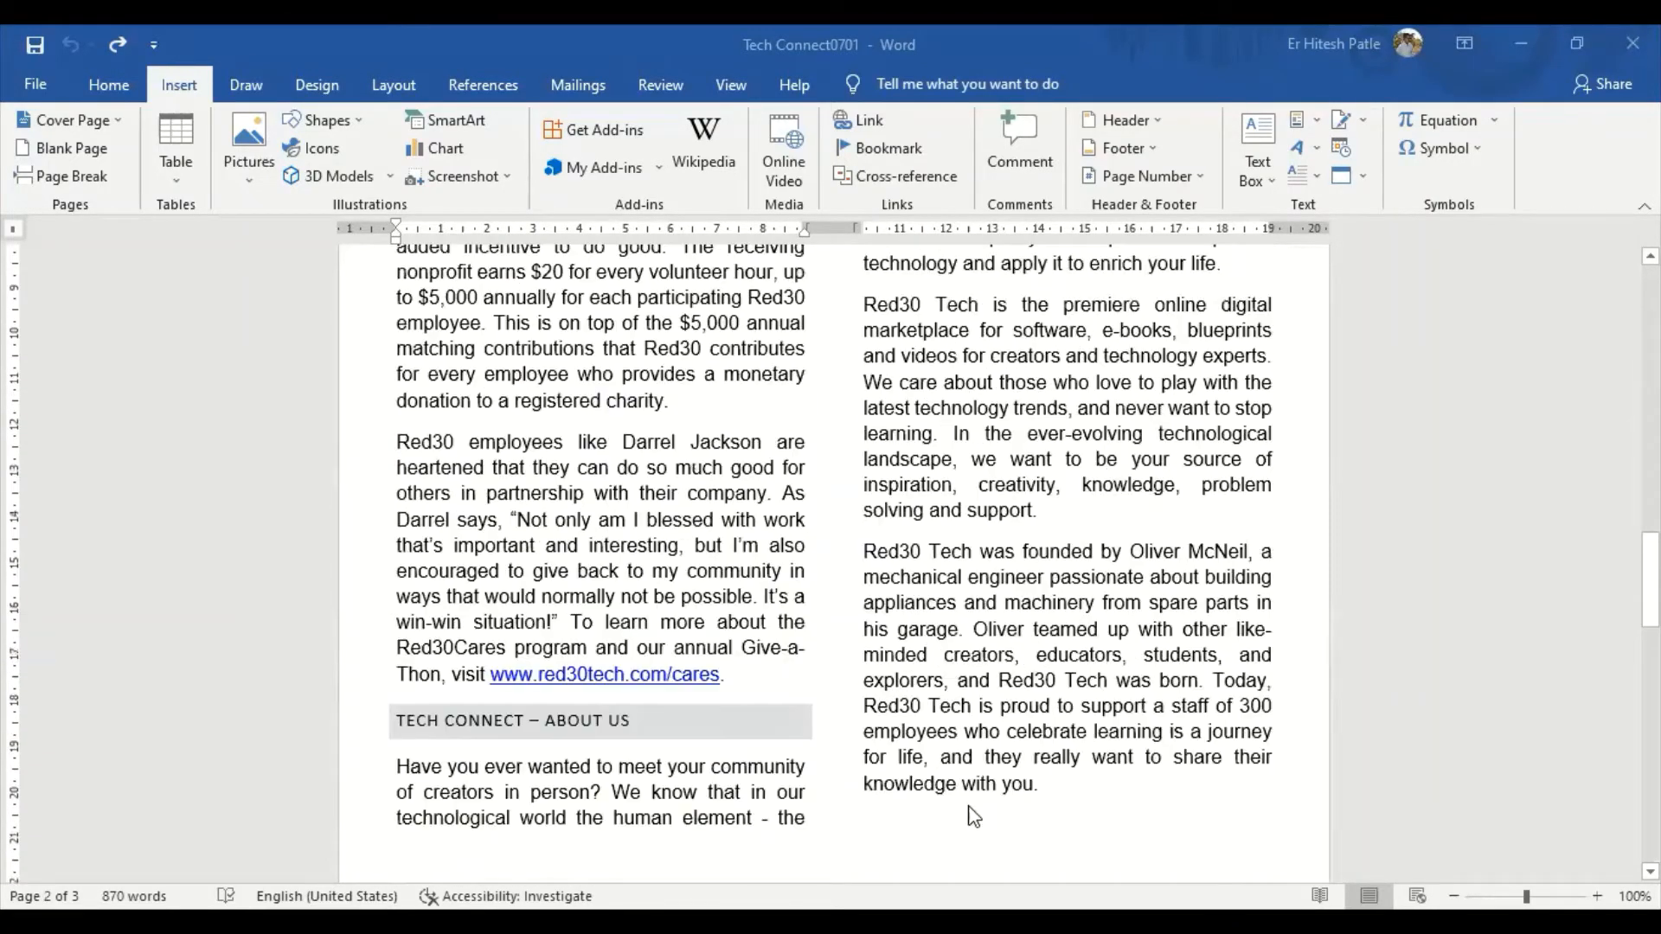
pyautogui.scroll(2, 704, 394)
pyautogui.scroll(12, 708, 406)
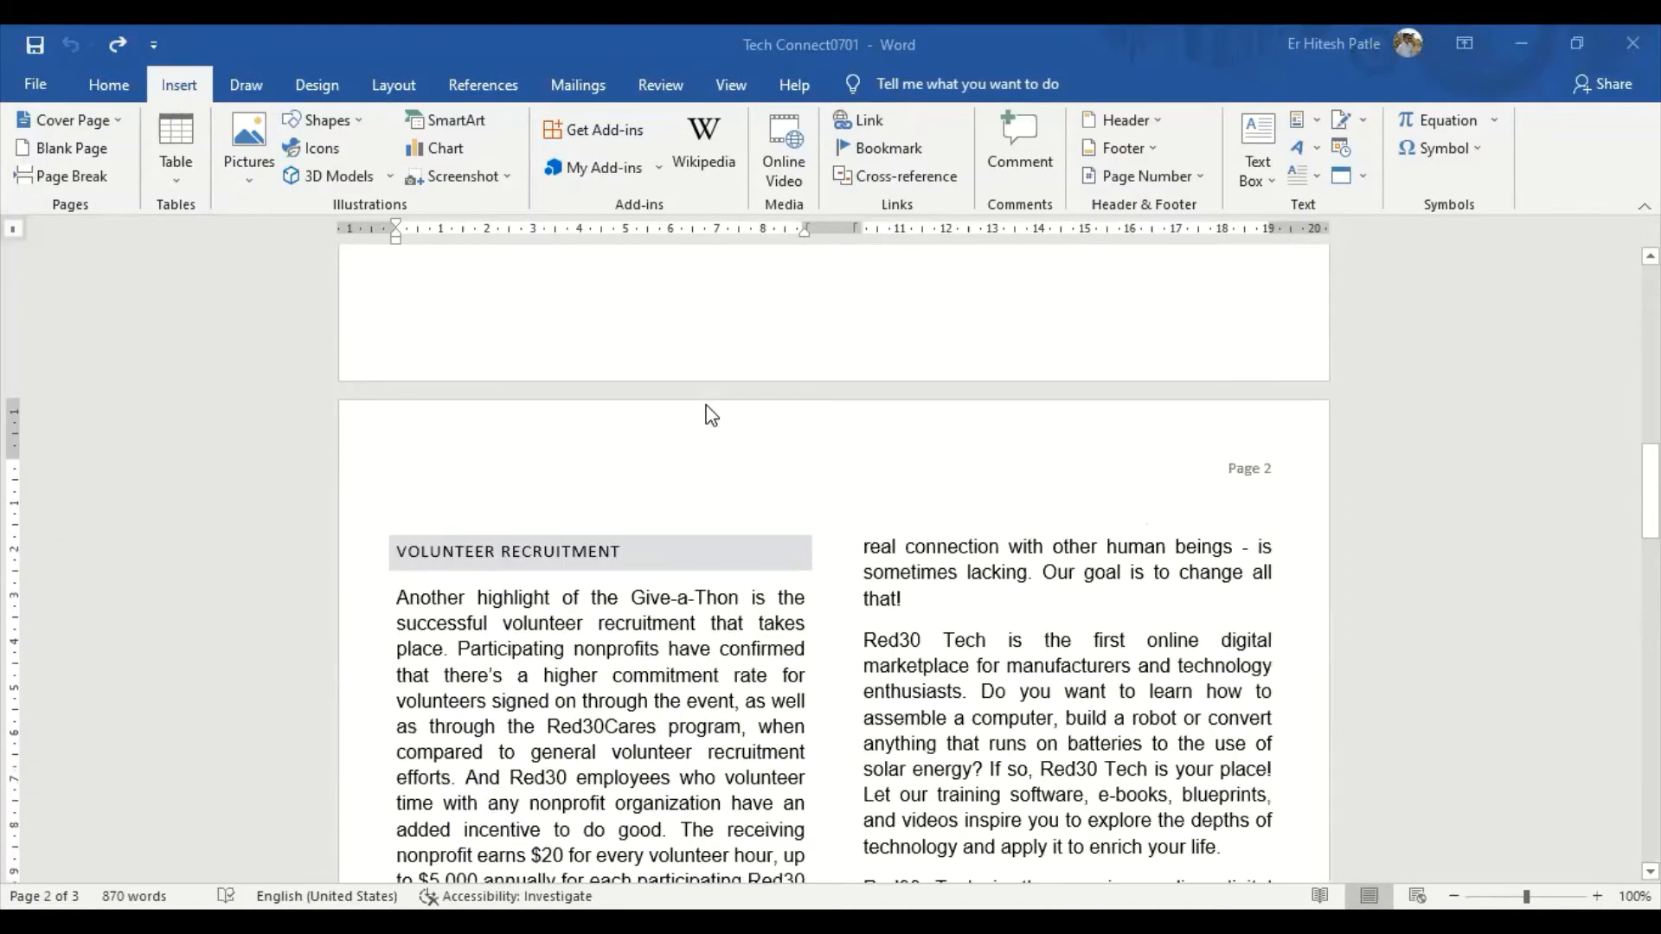
pyautogui.scroll(3, 711, 421)
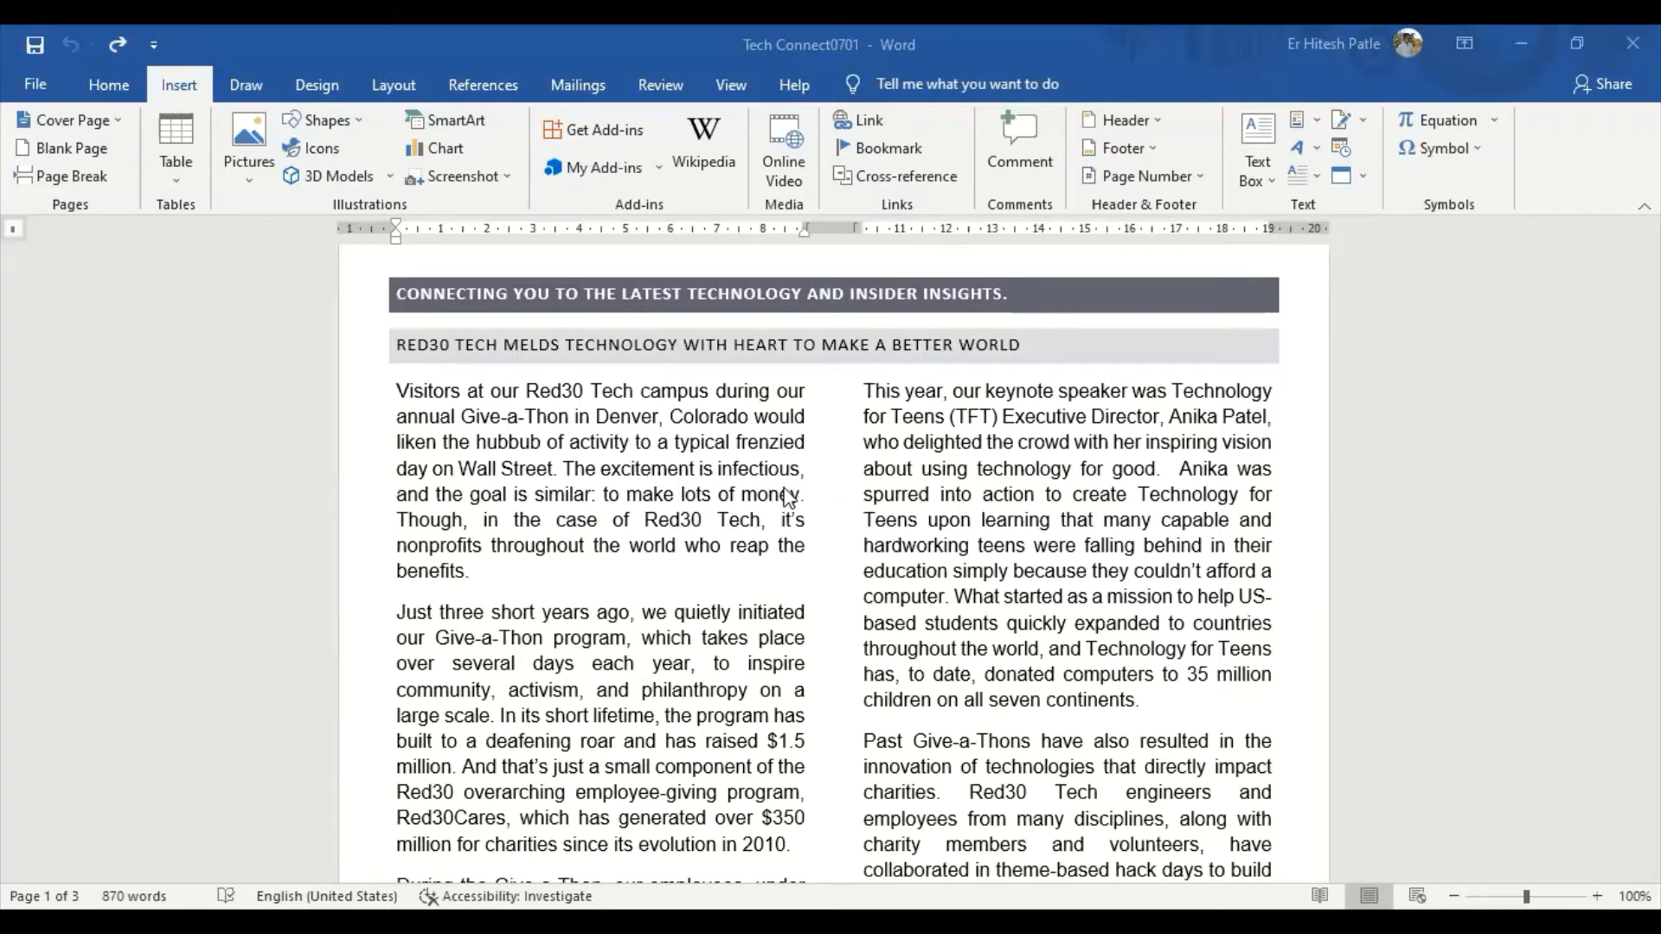
pyautogui.scroll(2, 814, 488)
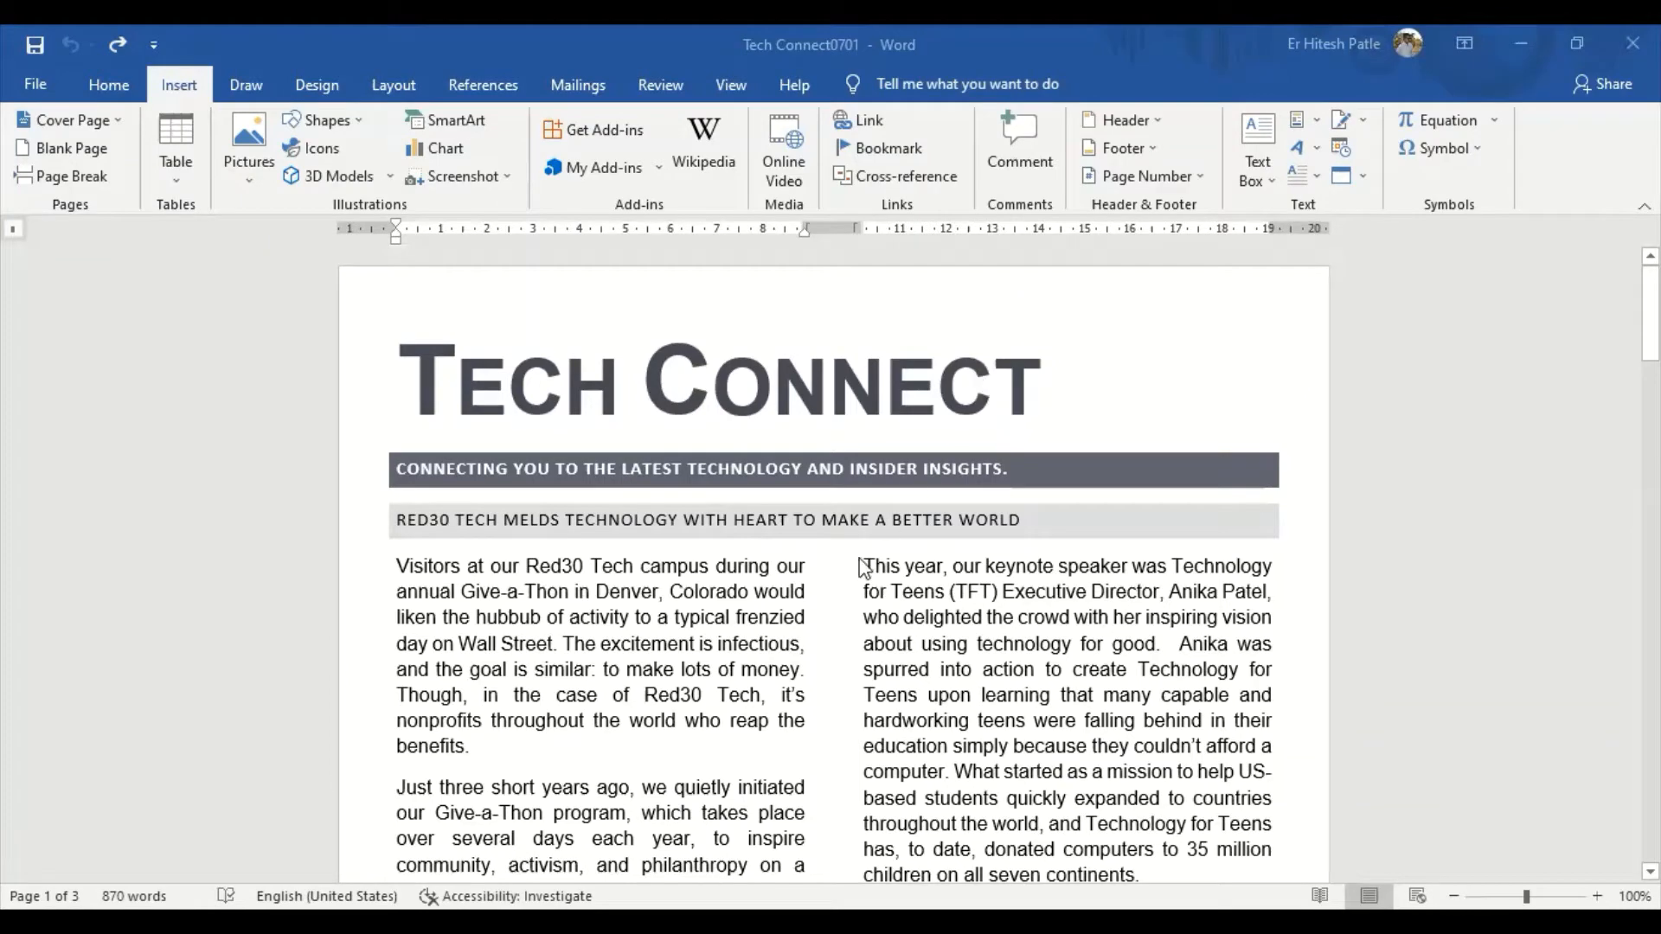
pyautogui.scroll(-2, 725, 734)
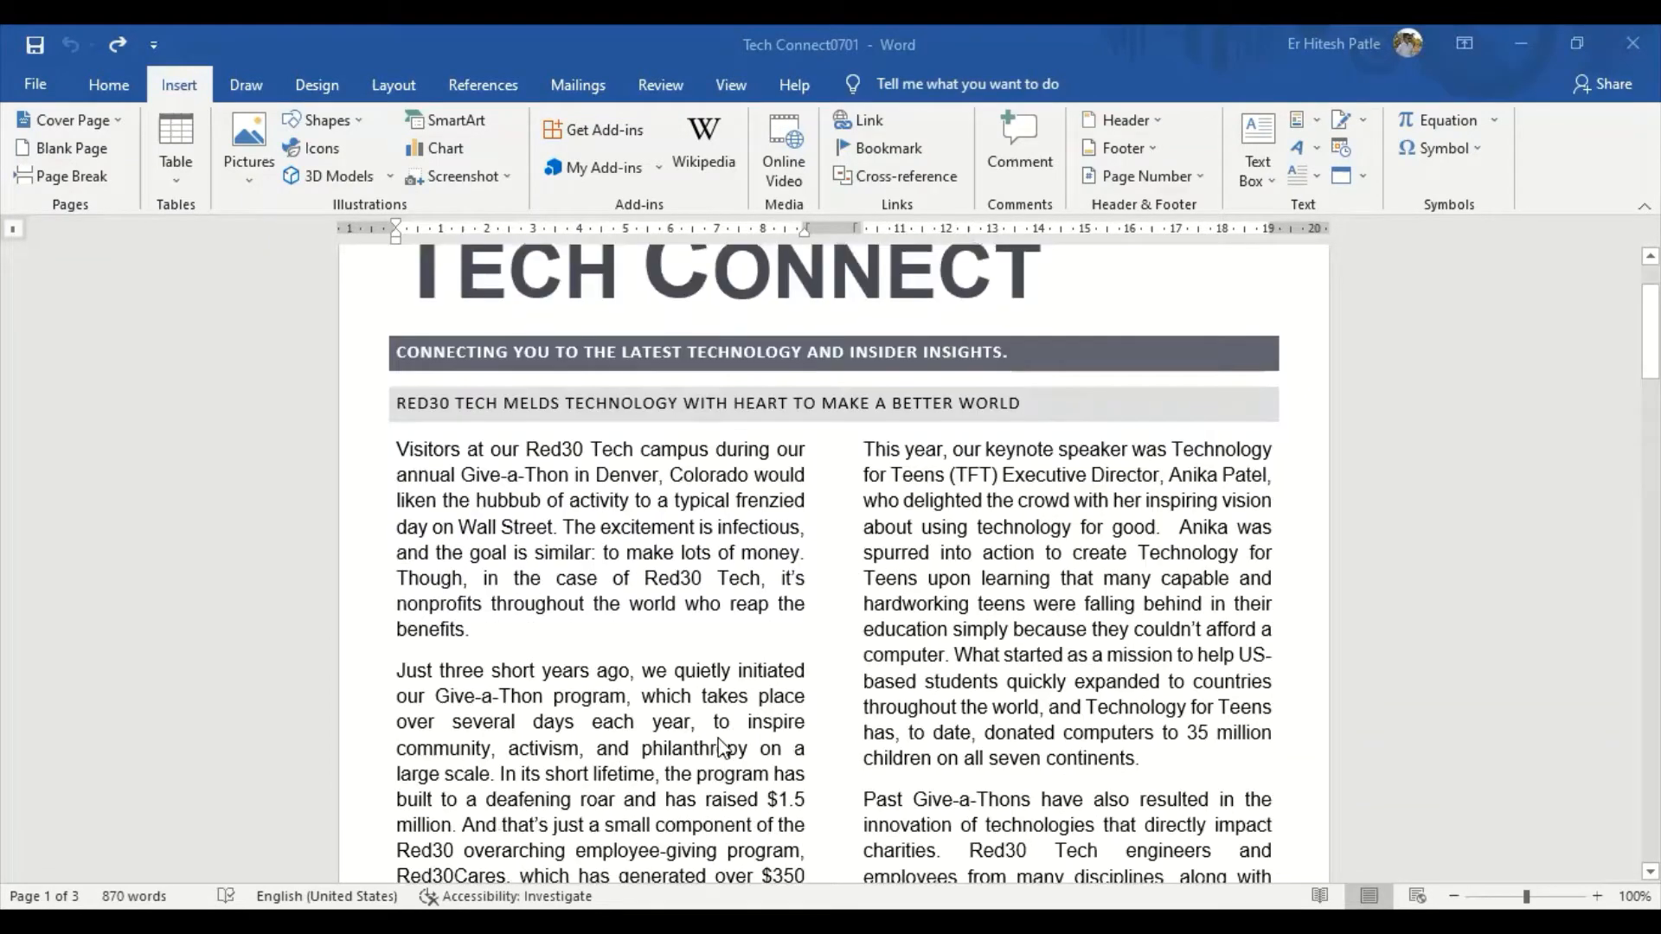
pyautogui.scroll(2, 726, 744)
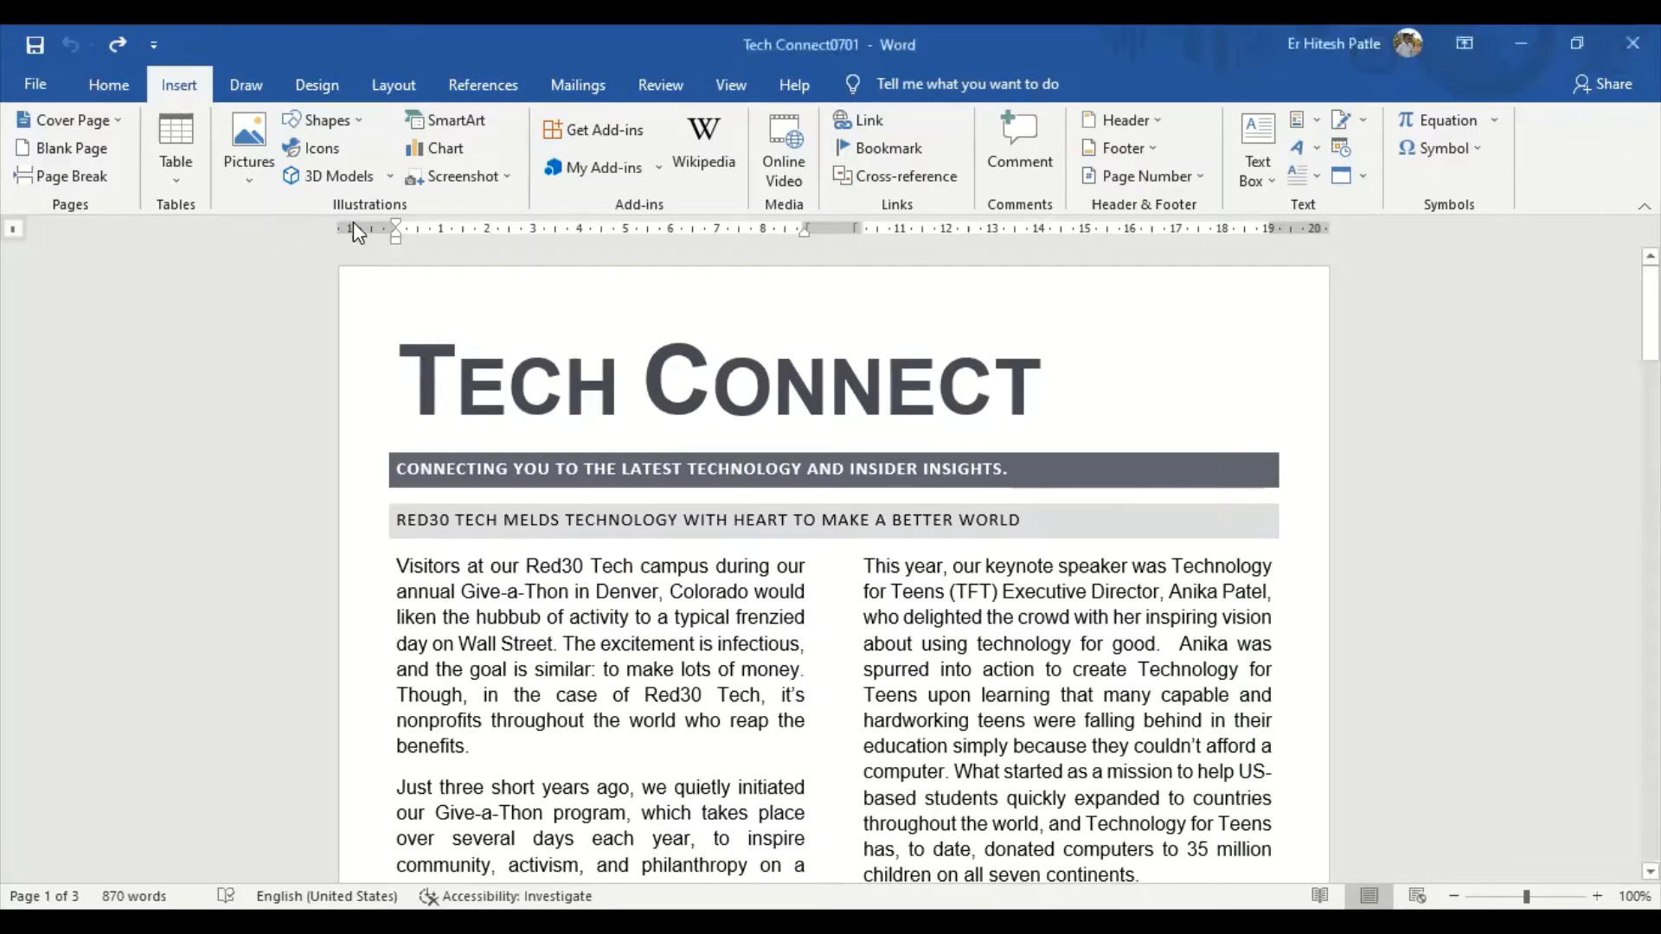
# Examine the full gallery of text styles available for the newsletter
pyautogui.click(108, 84)
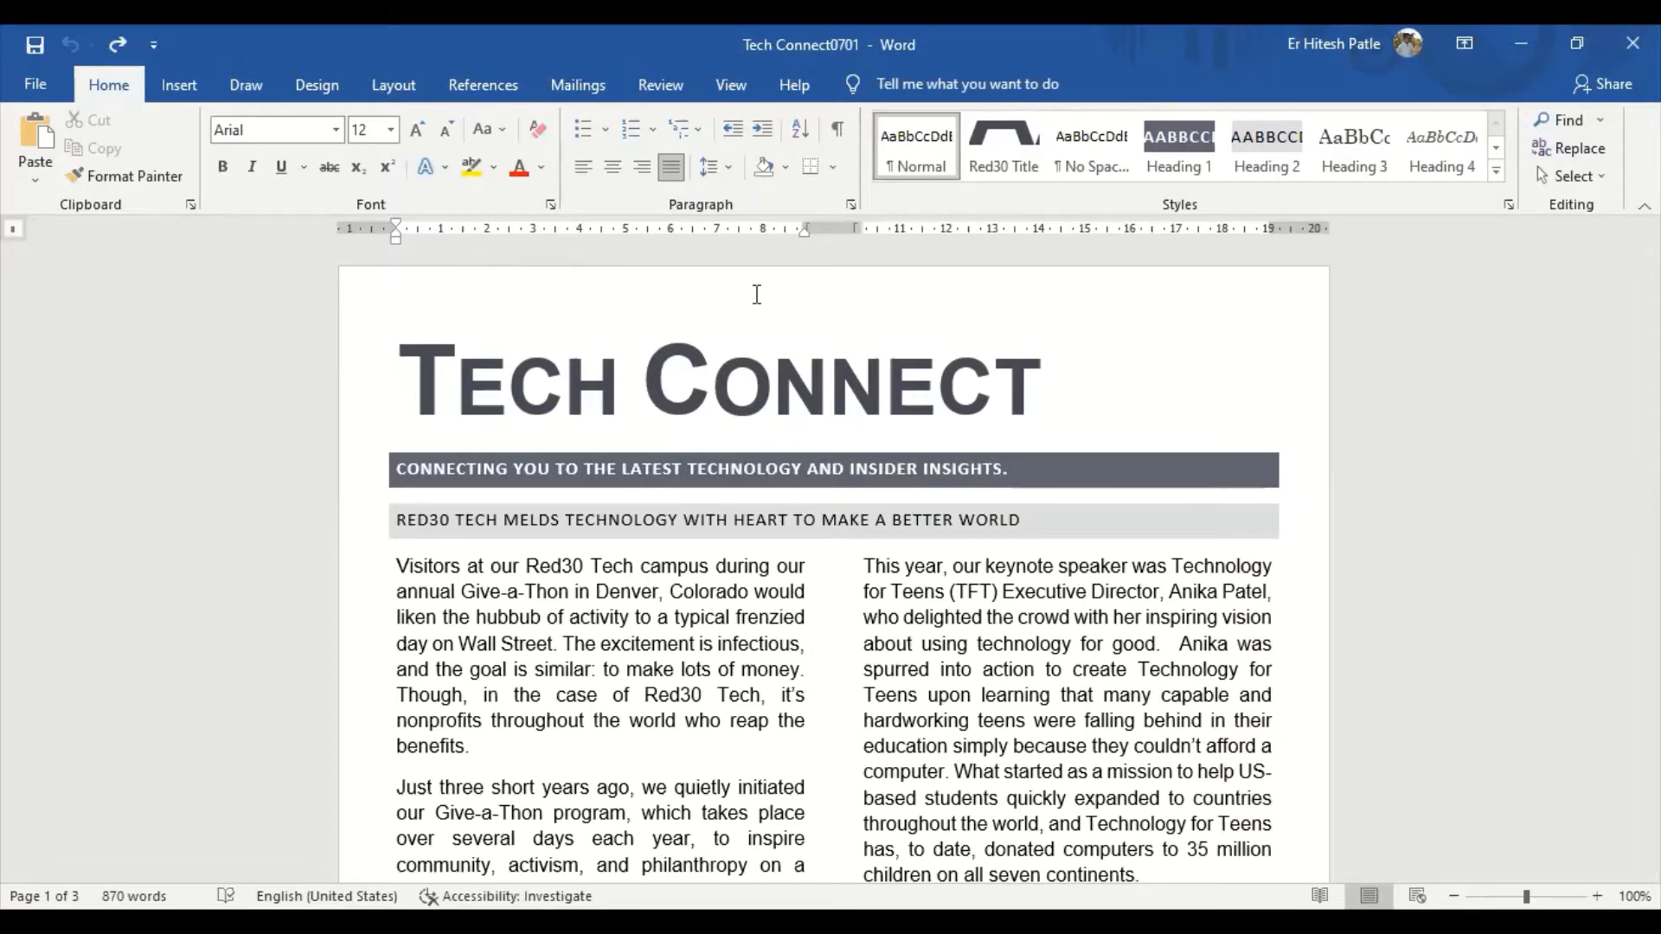
pyautogui.click(1497, 173)
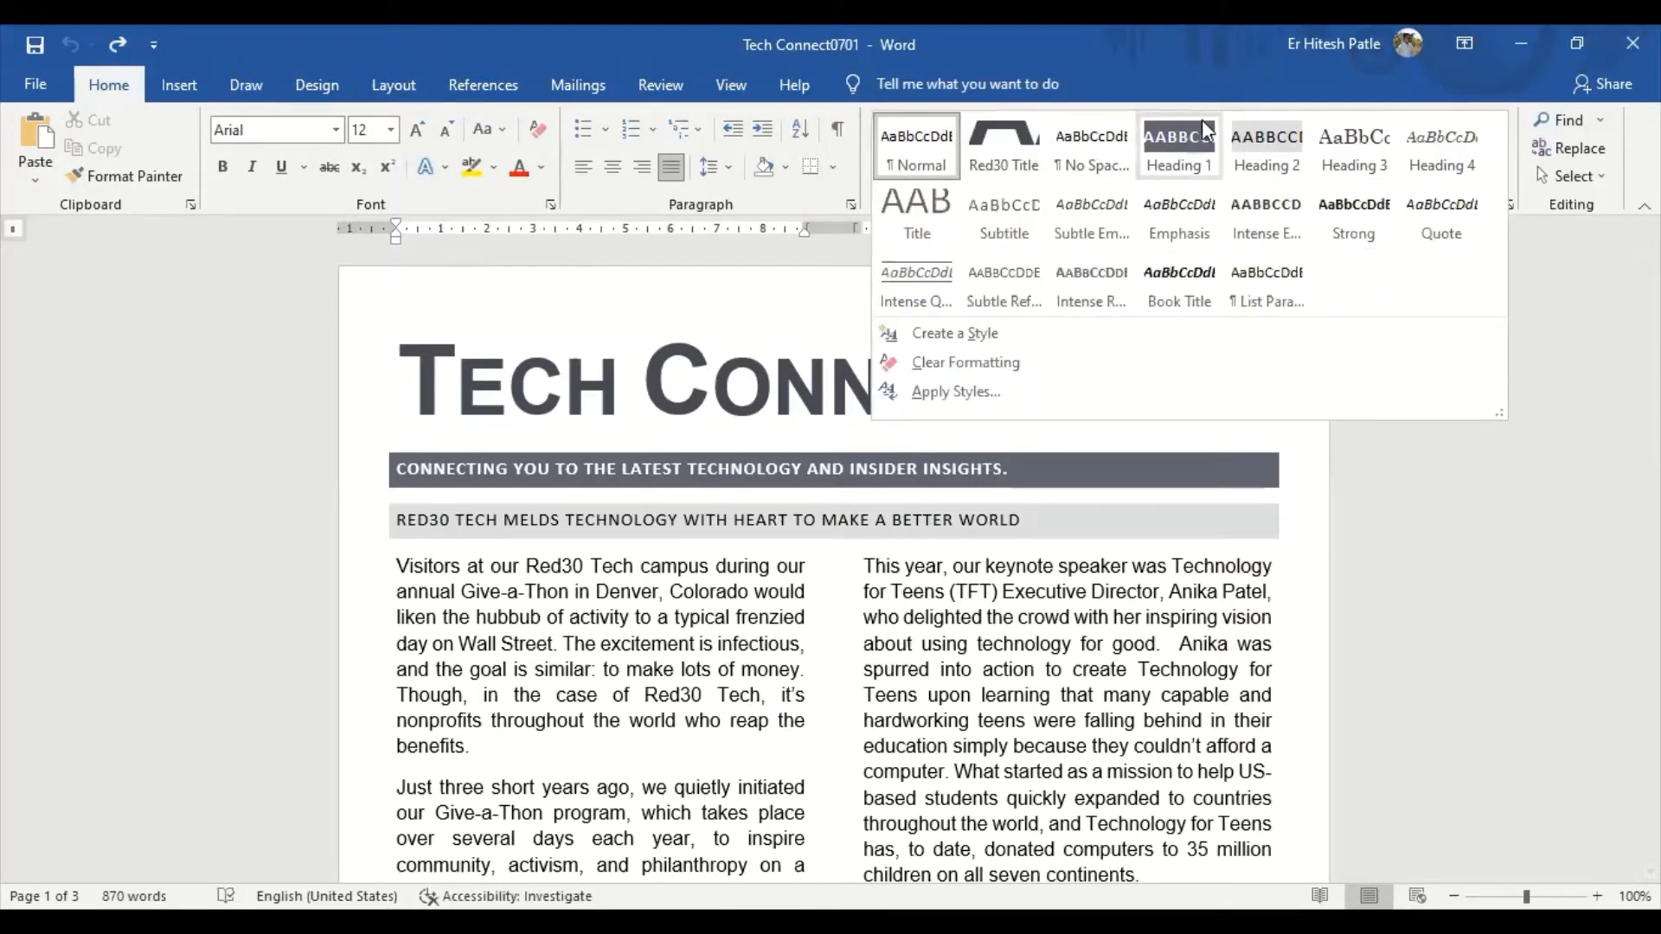
pyautogui.click(744, 438)
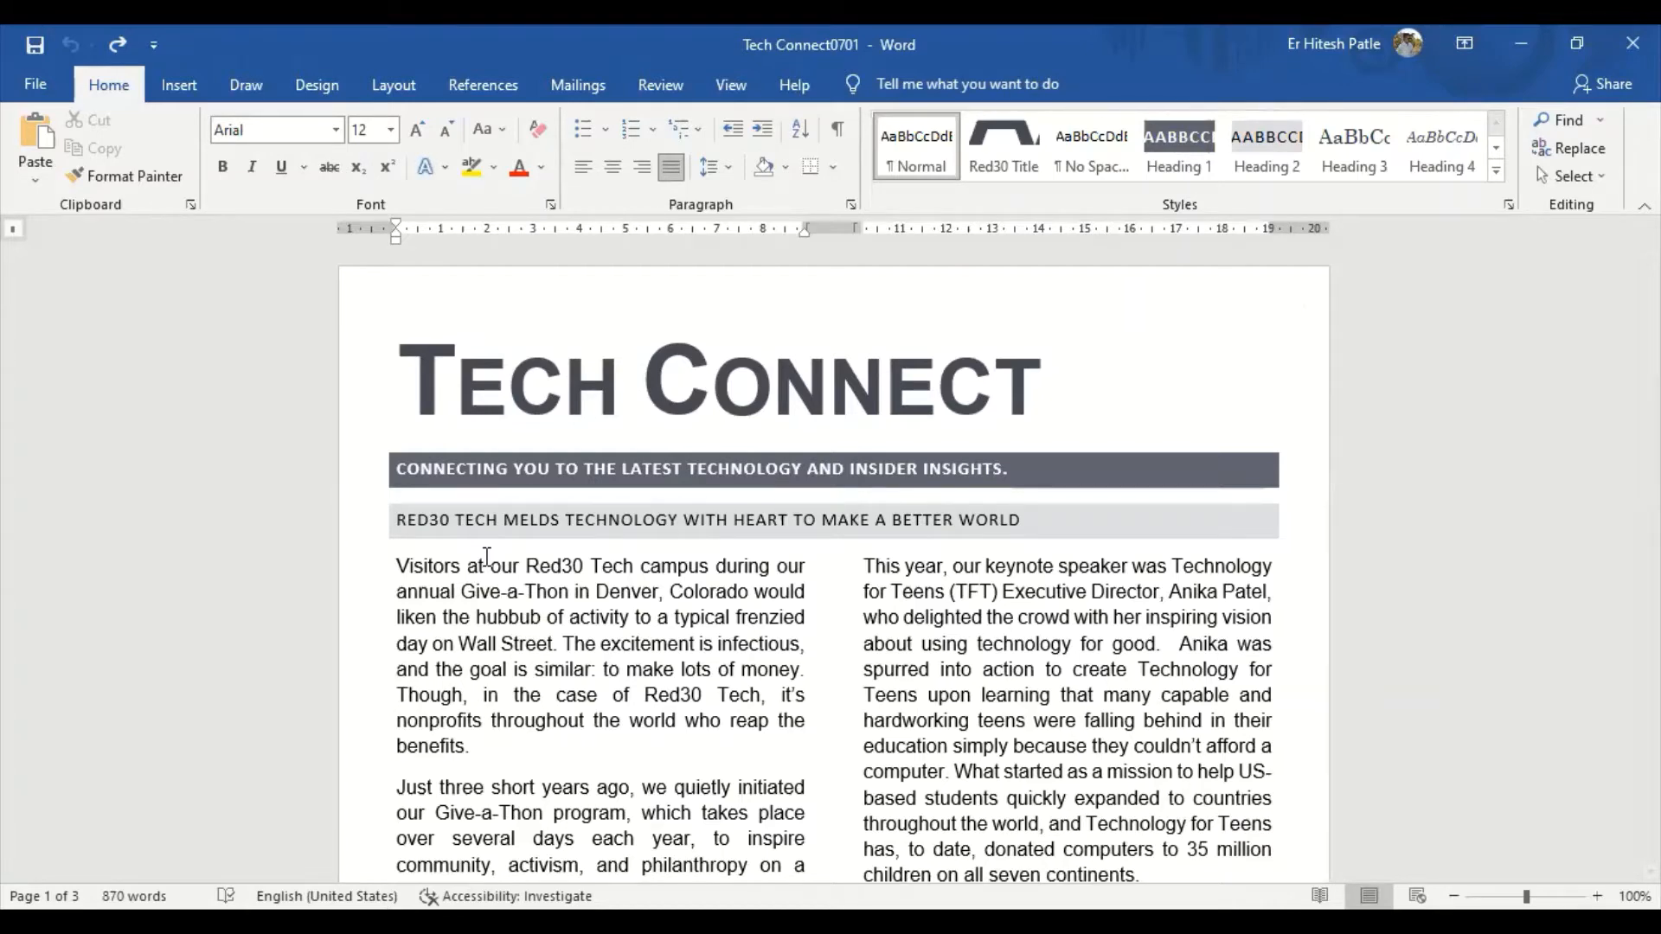
# Review the title, headings and two-column text on the newsletter's first page
pyautogui.scroll(-2, 692, 641)
pyautogui.scroll(-7, 742, 719)
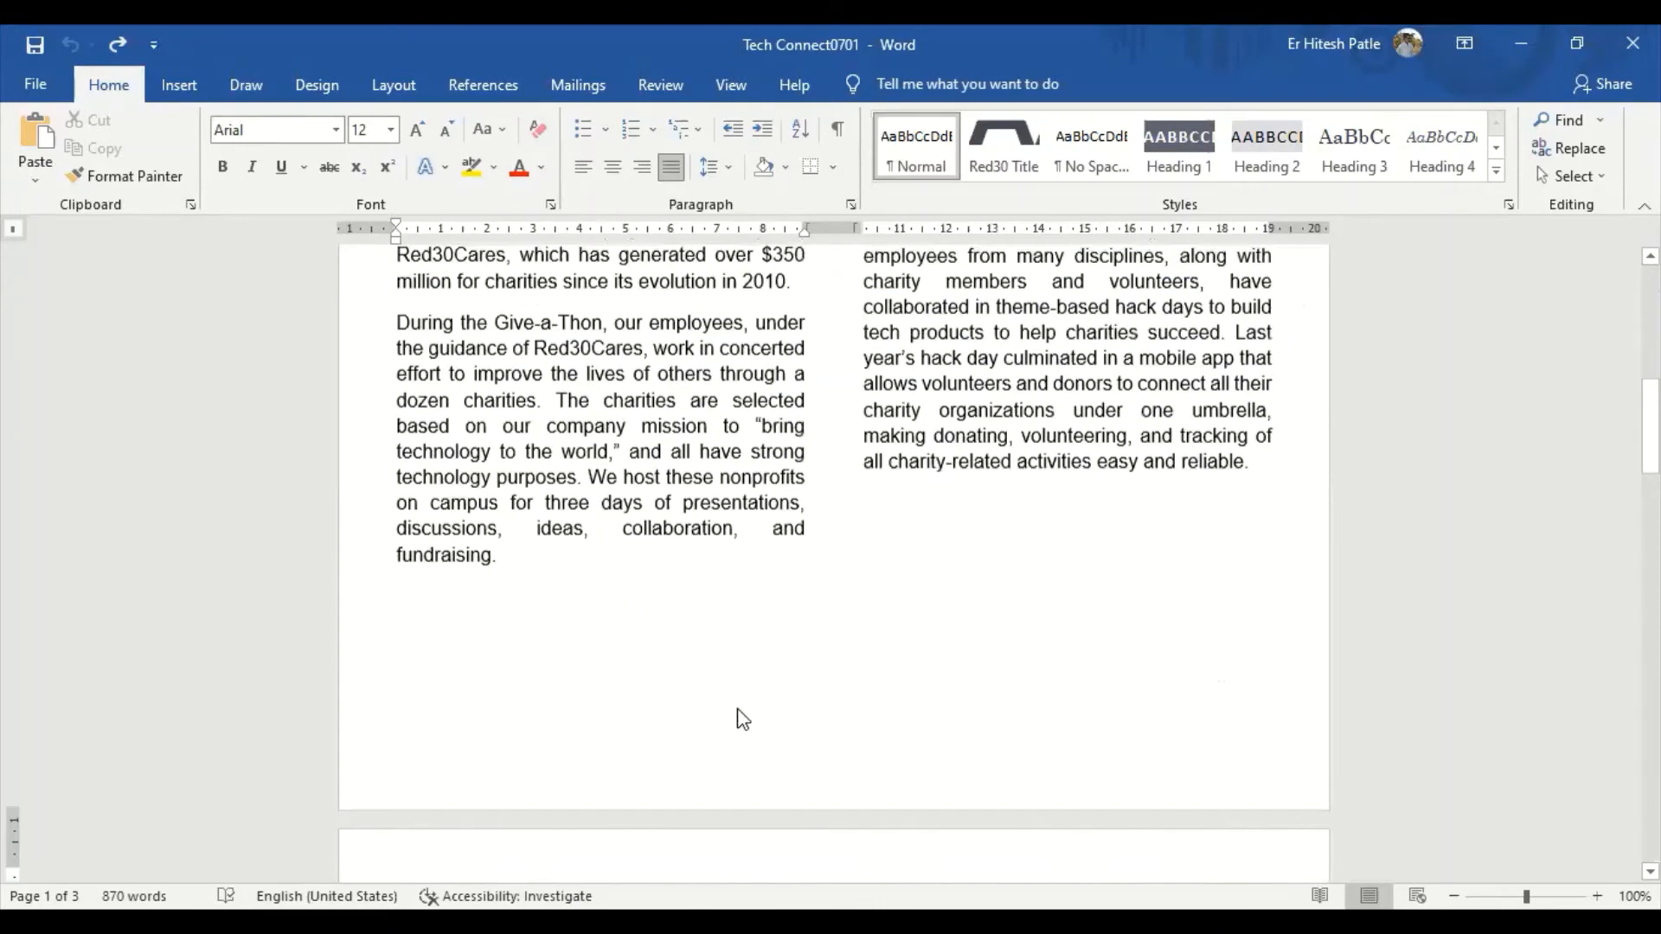
pyautogui.scroll(9, 753, 693)
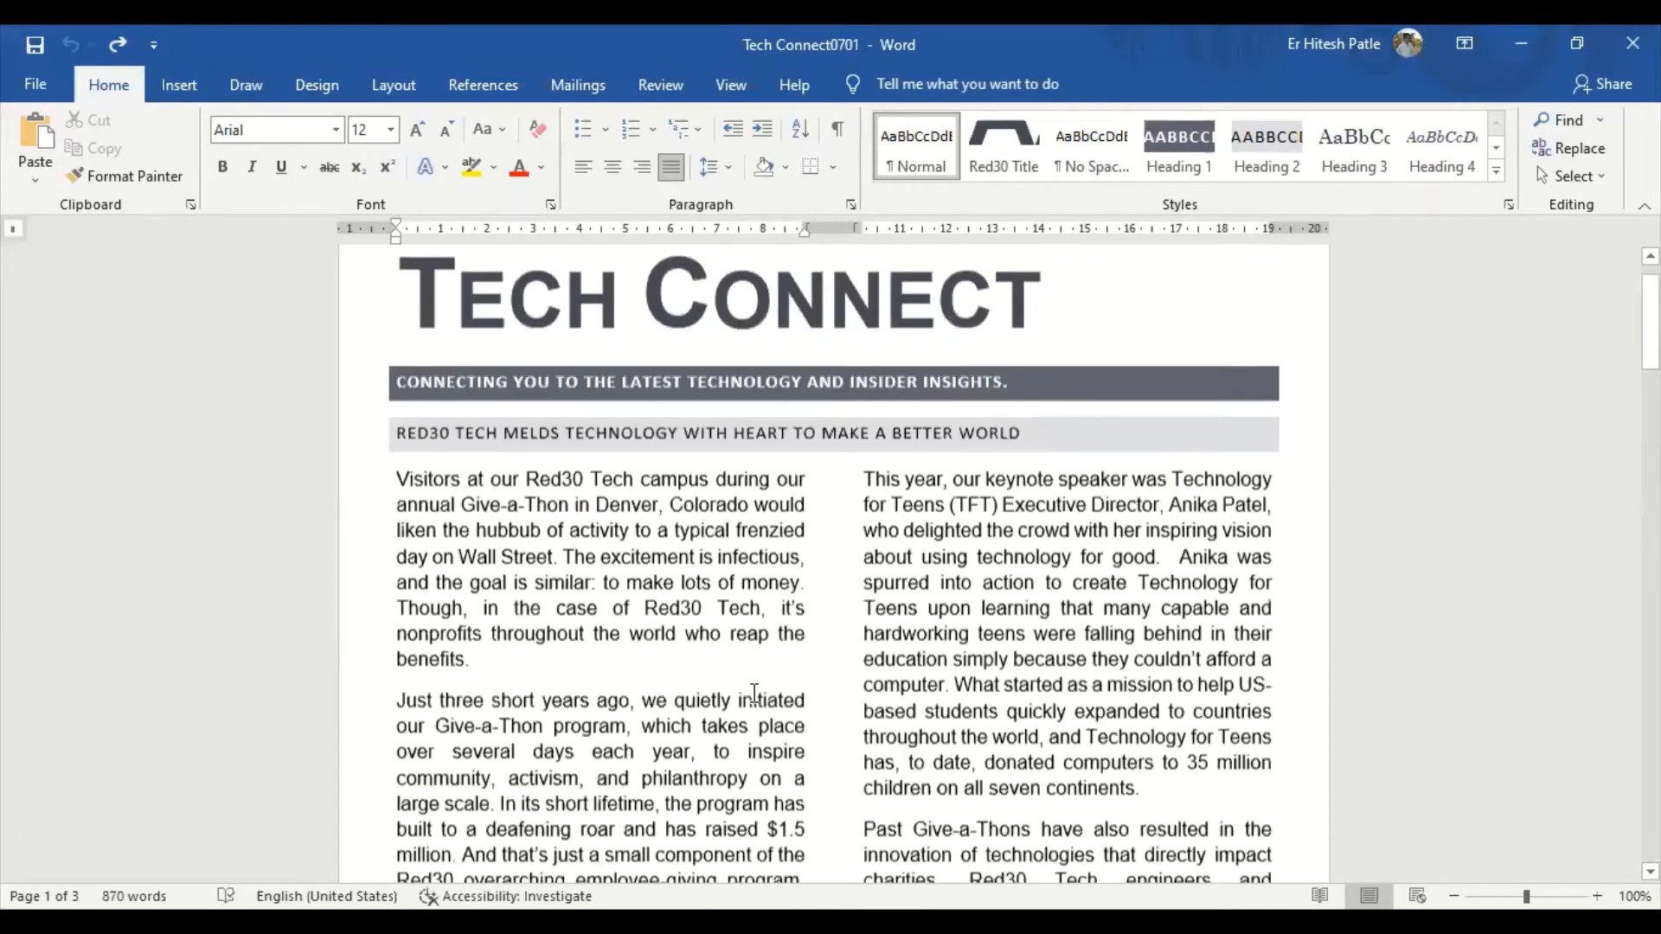
pyautogui.scroll(-9, 753, 693)
pyautogui.scroll(5, 897, 710)
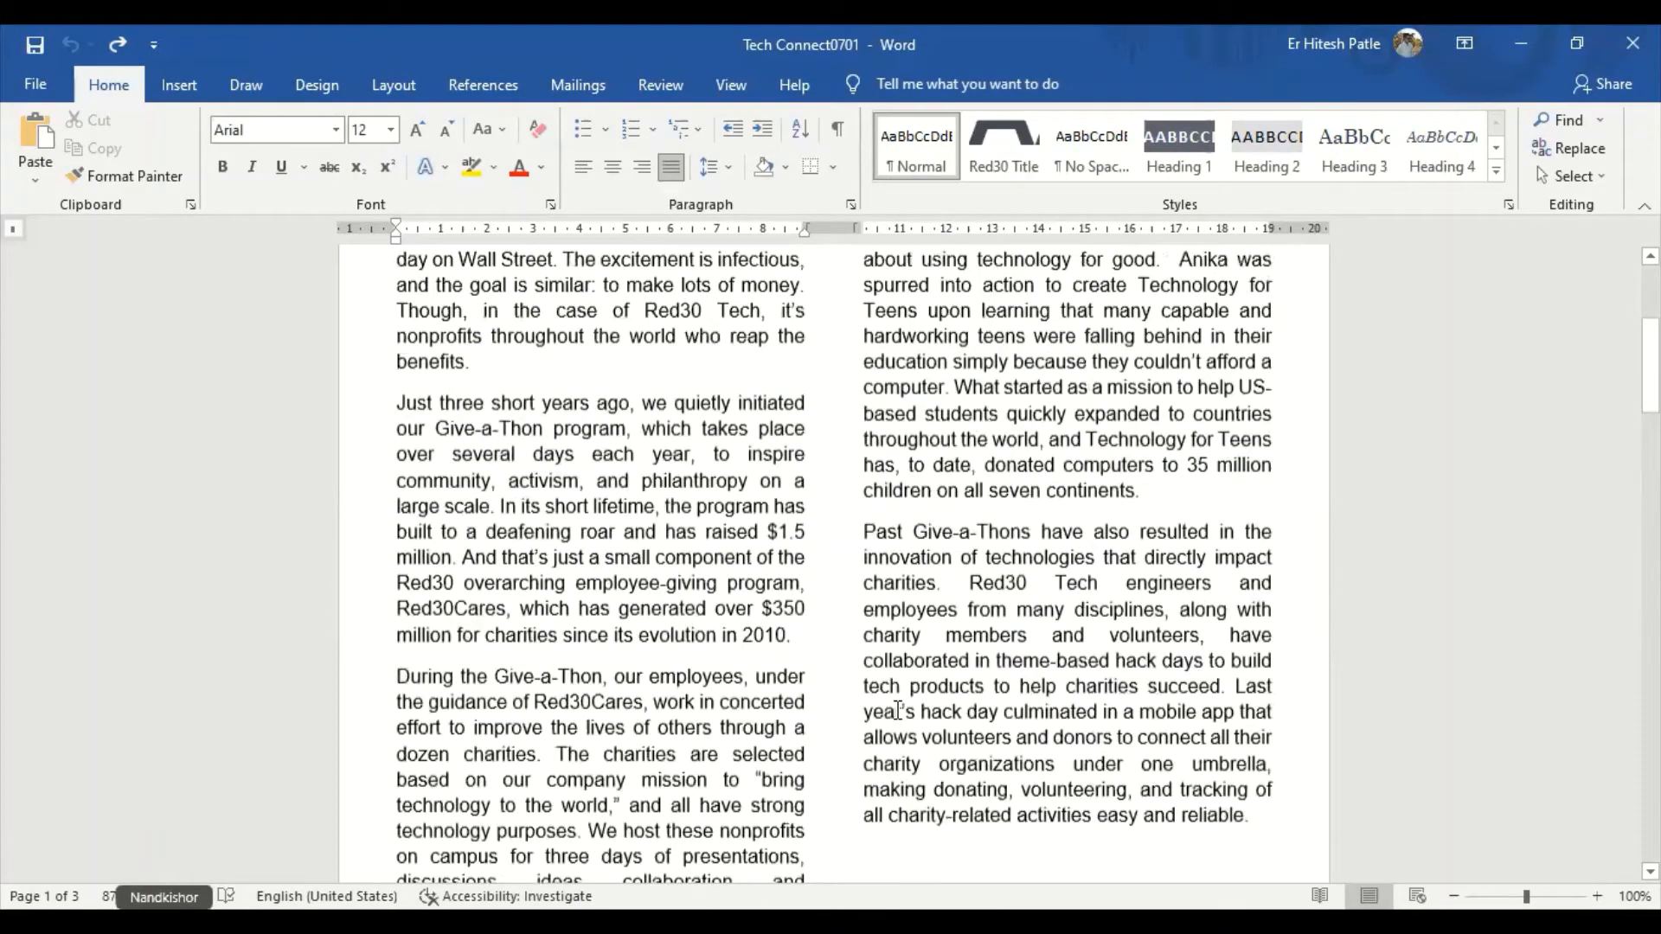
pyautogui.scroll(5, 897, 710)
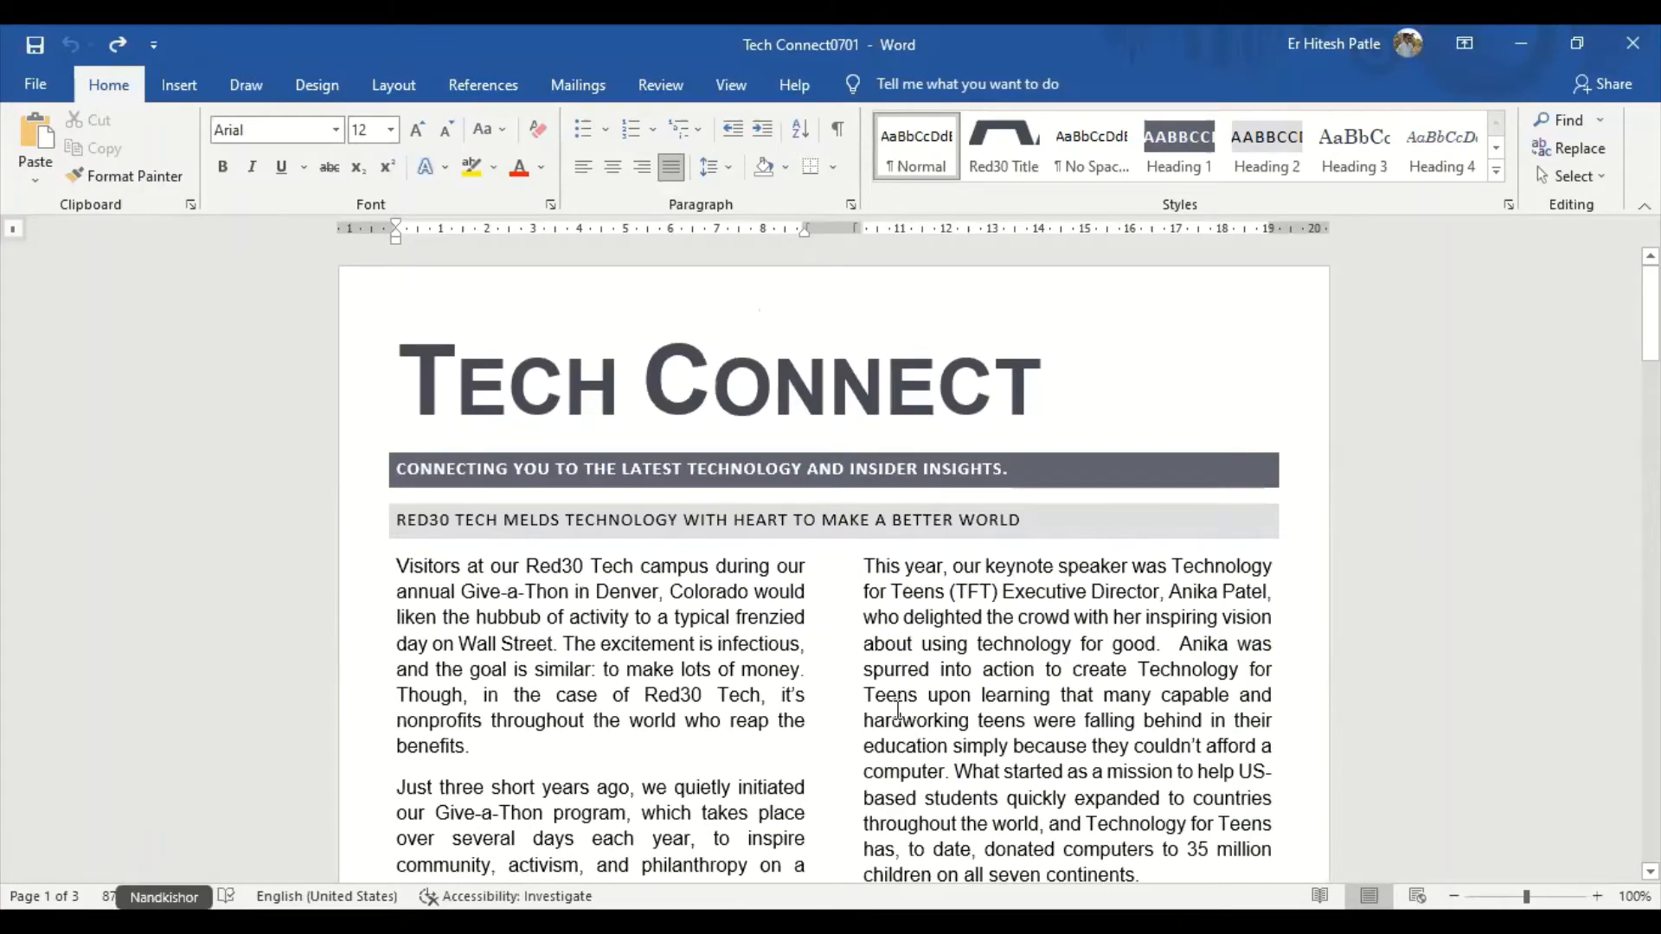
pyautogui.scroll(-5, 951, 748)
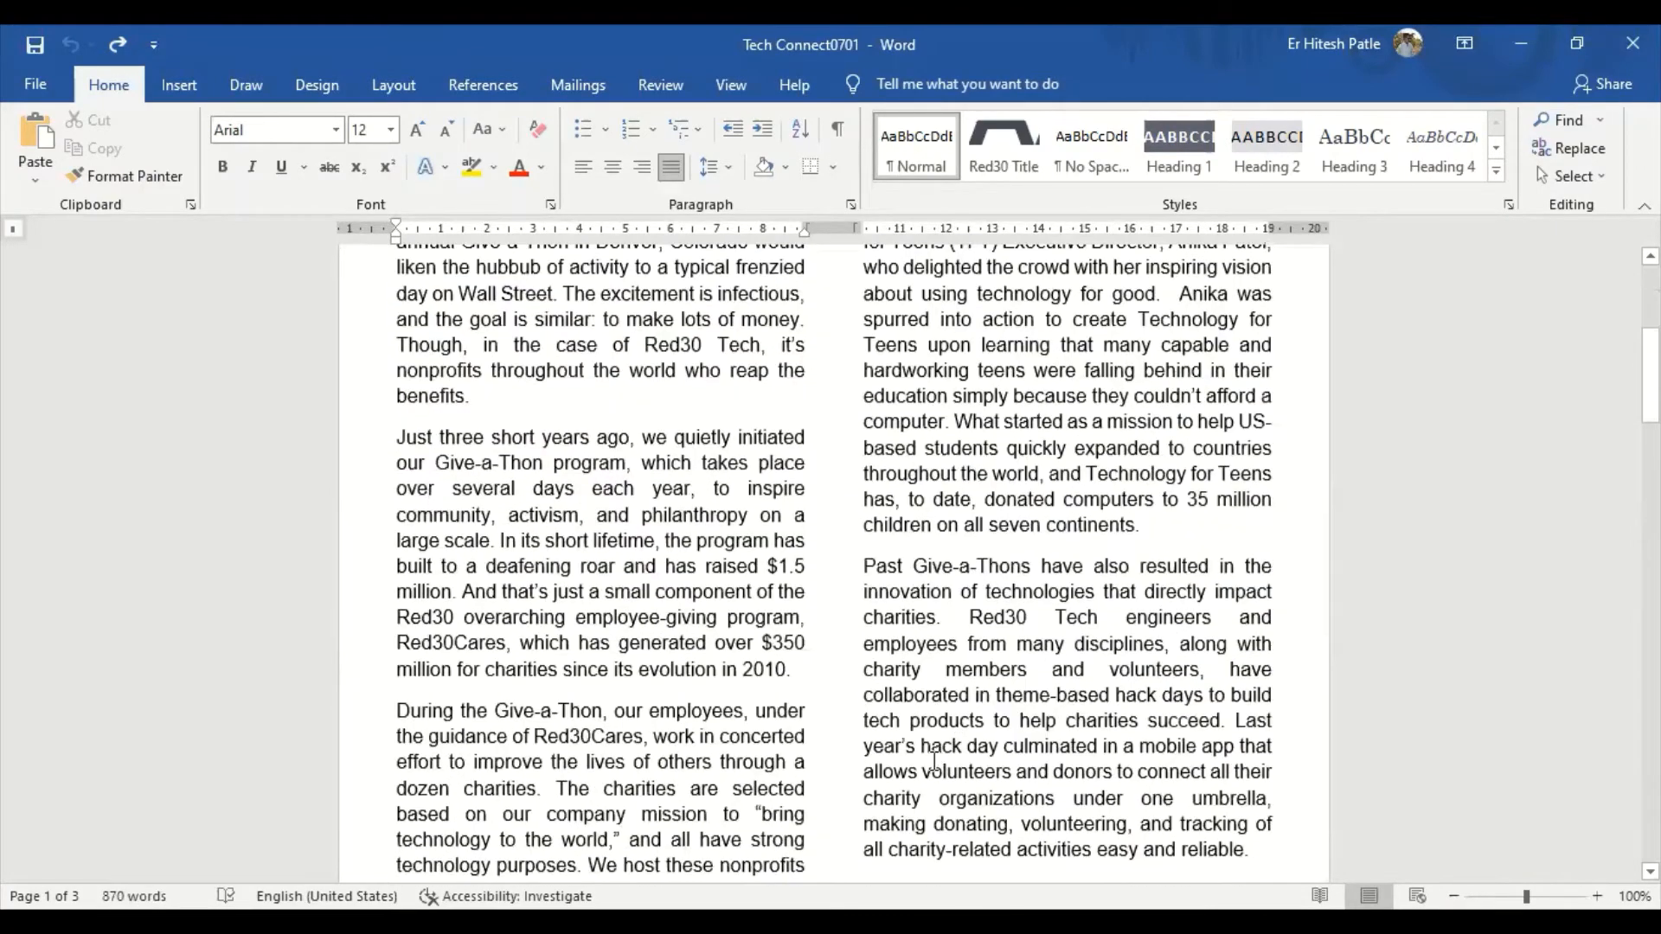
pyautogui.scroll(5, 935, 761)
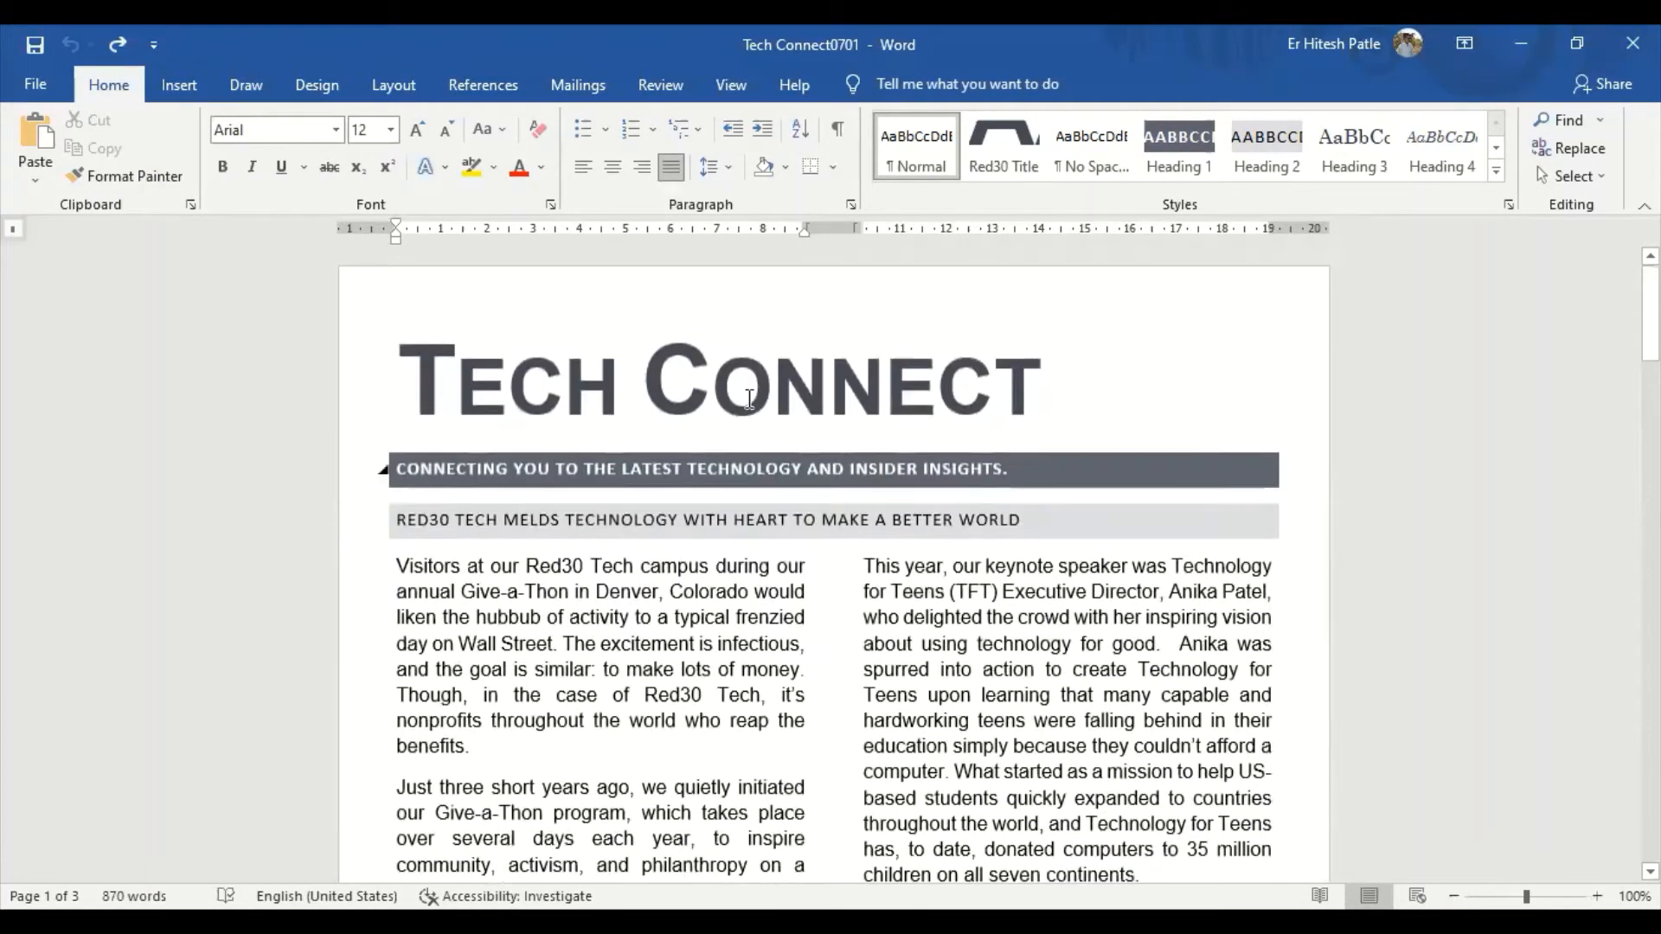
# Examine the first page header area and its header and footer options, and return to the body text
pyautogui.doubleClick(788, 316)
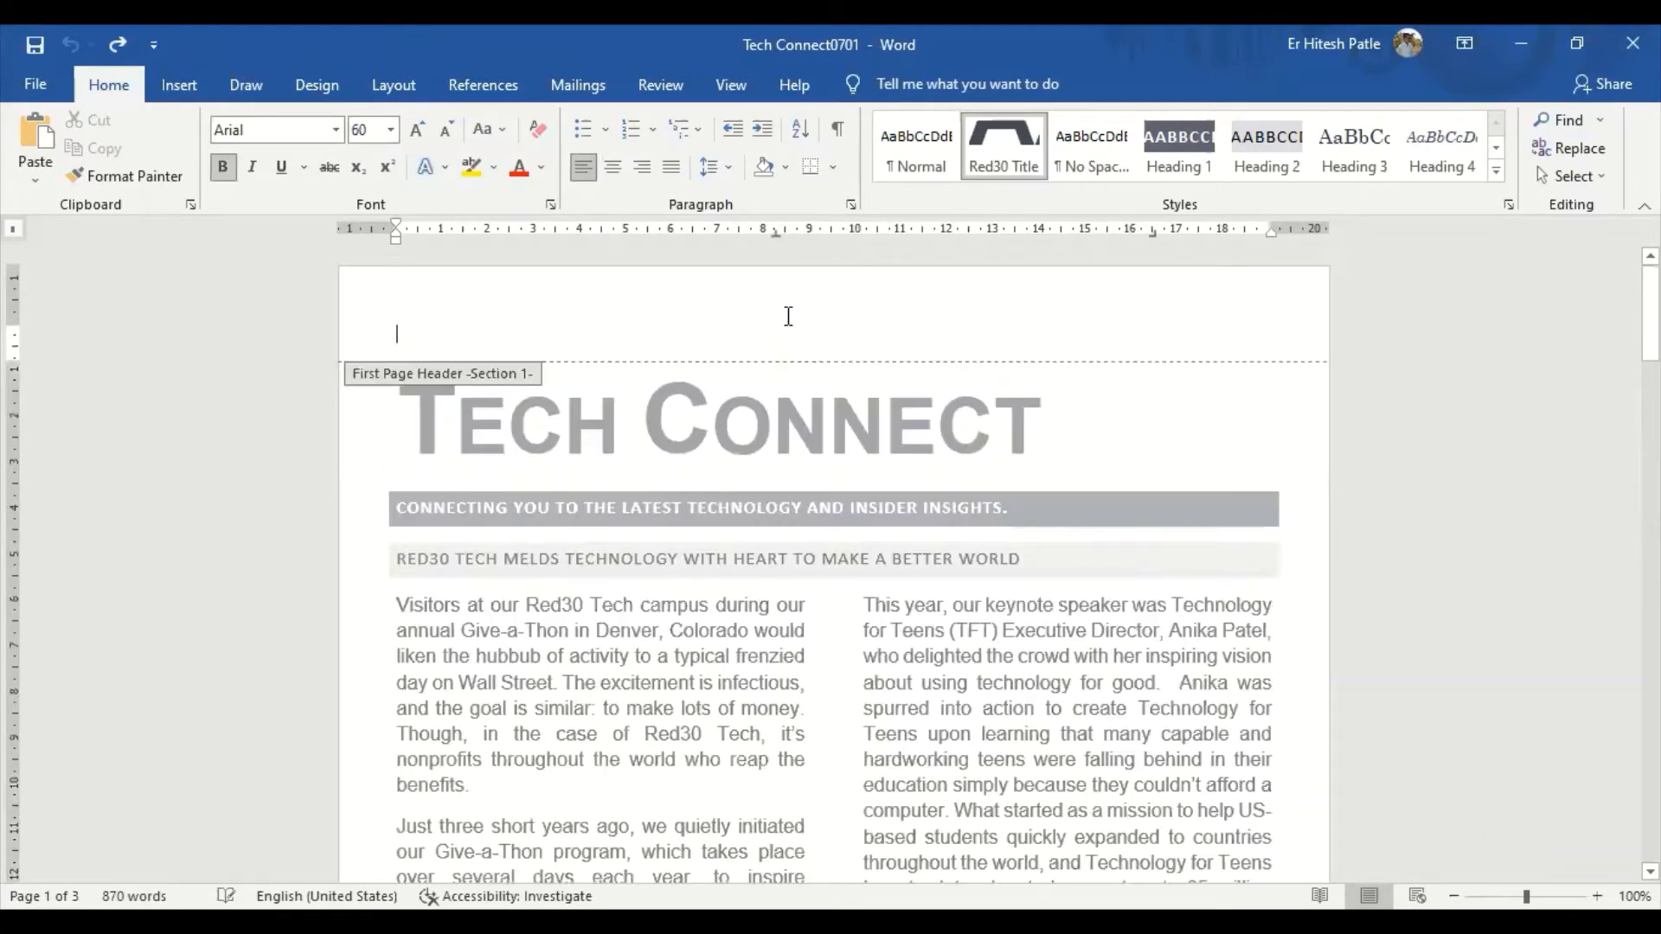
pyautogui.doubleClick(739, 610)
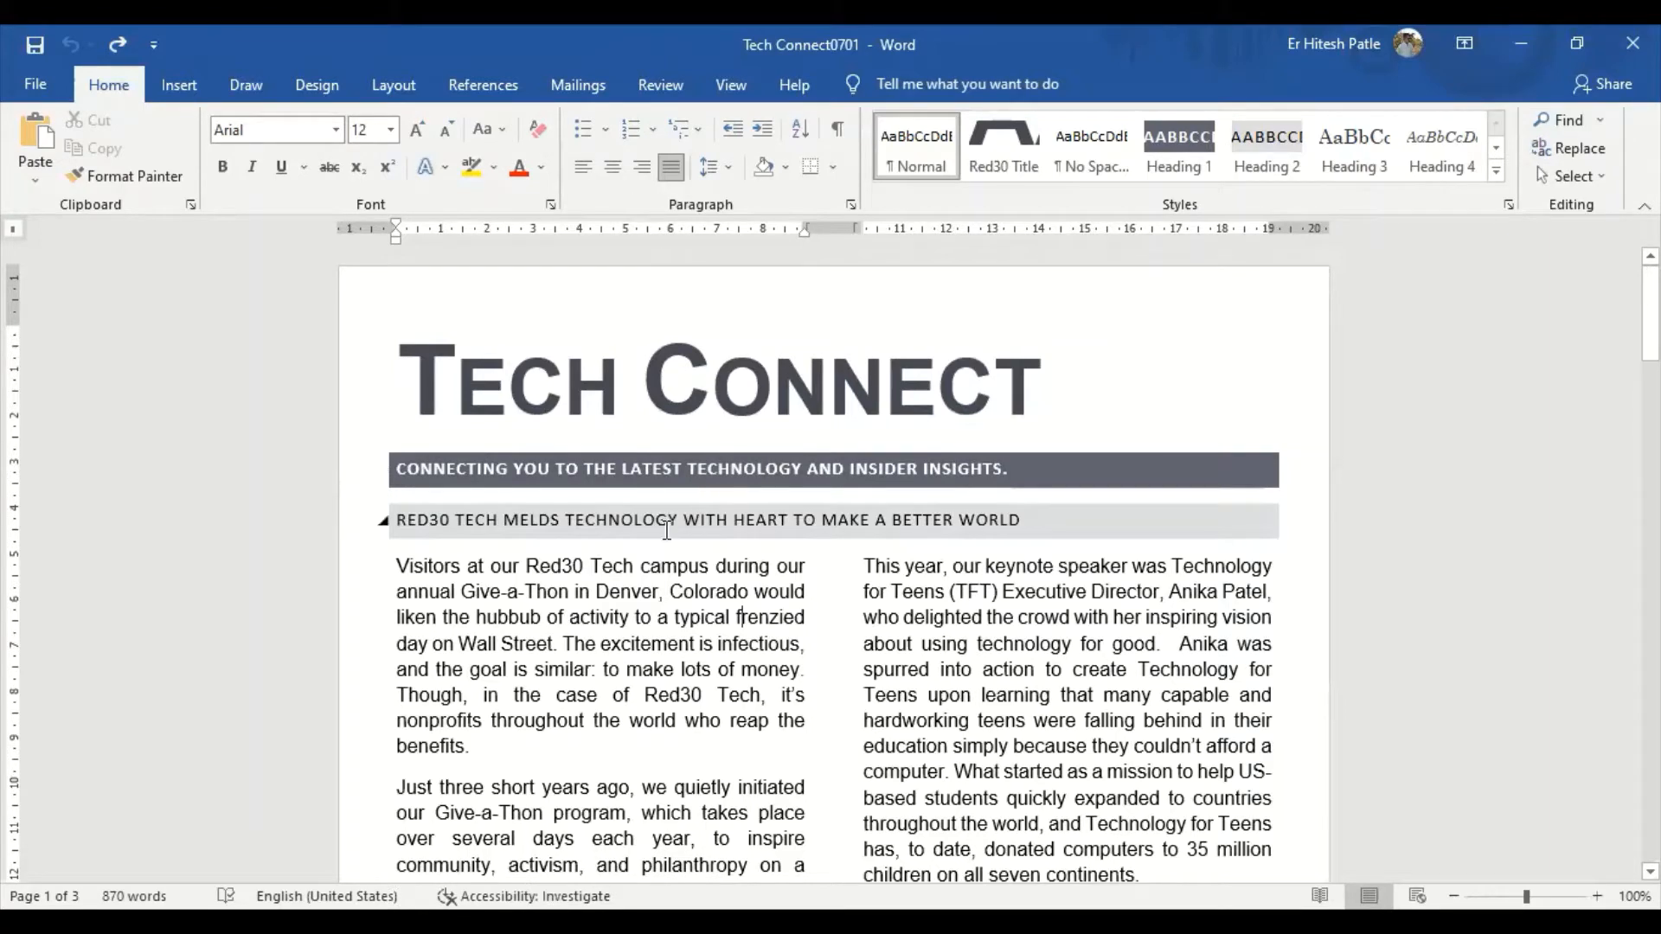
pyautogui.doubleClick(499, 314)
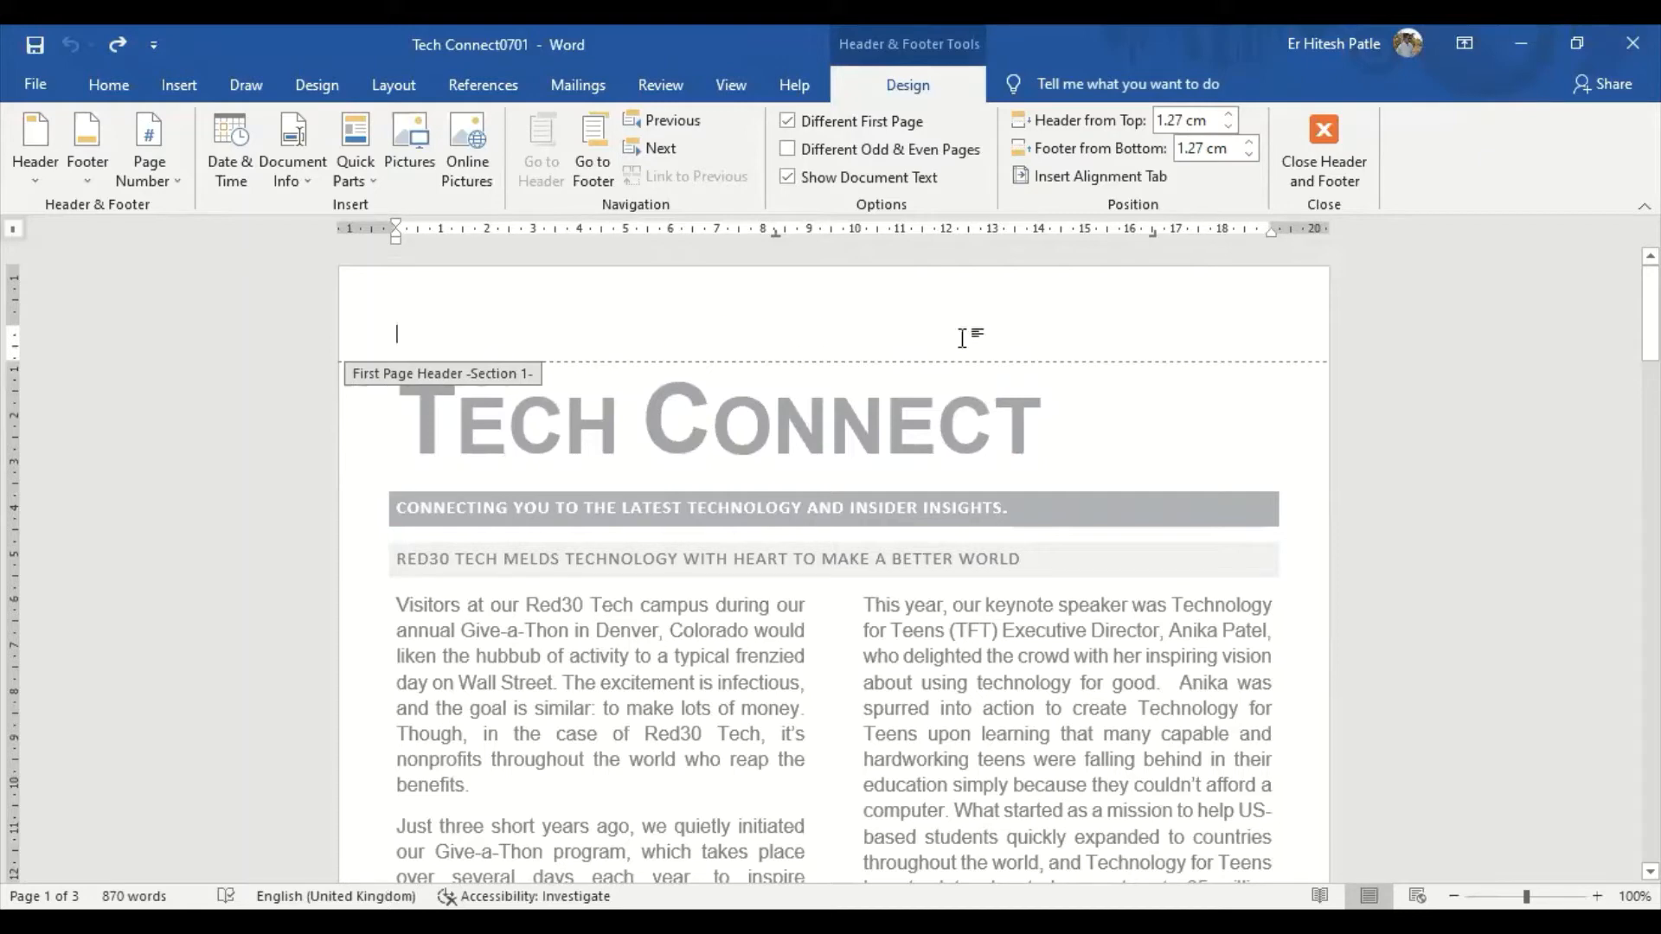
pyautogui.doubleClick(599, 476)
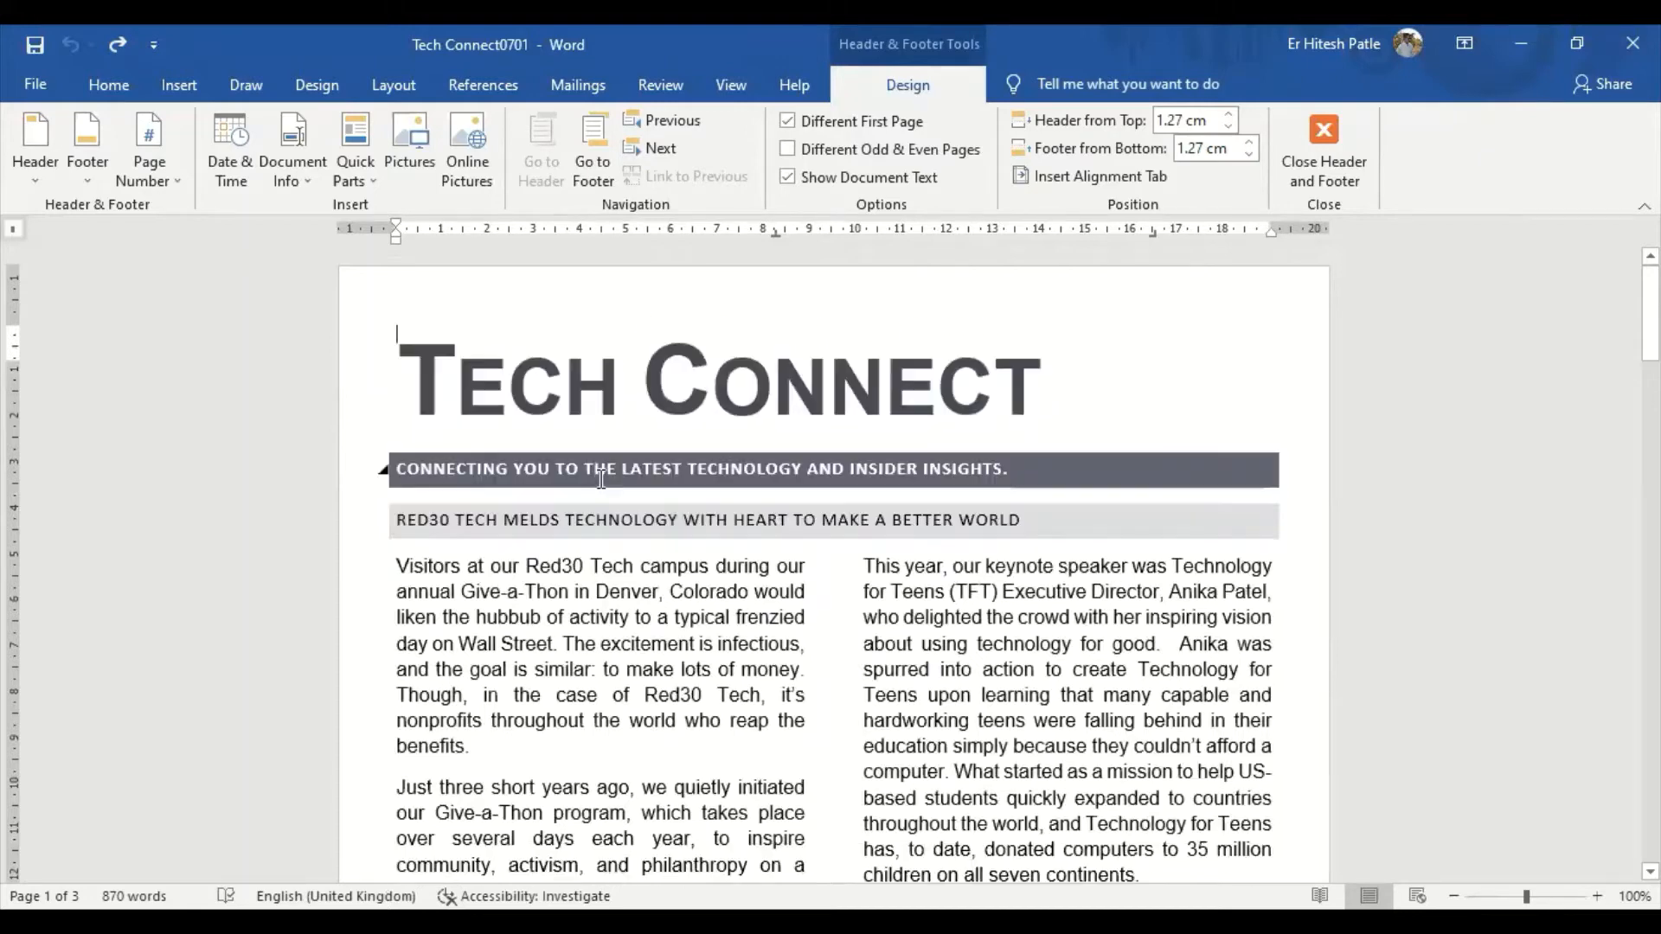
pyautogui.click(457, 306)
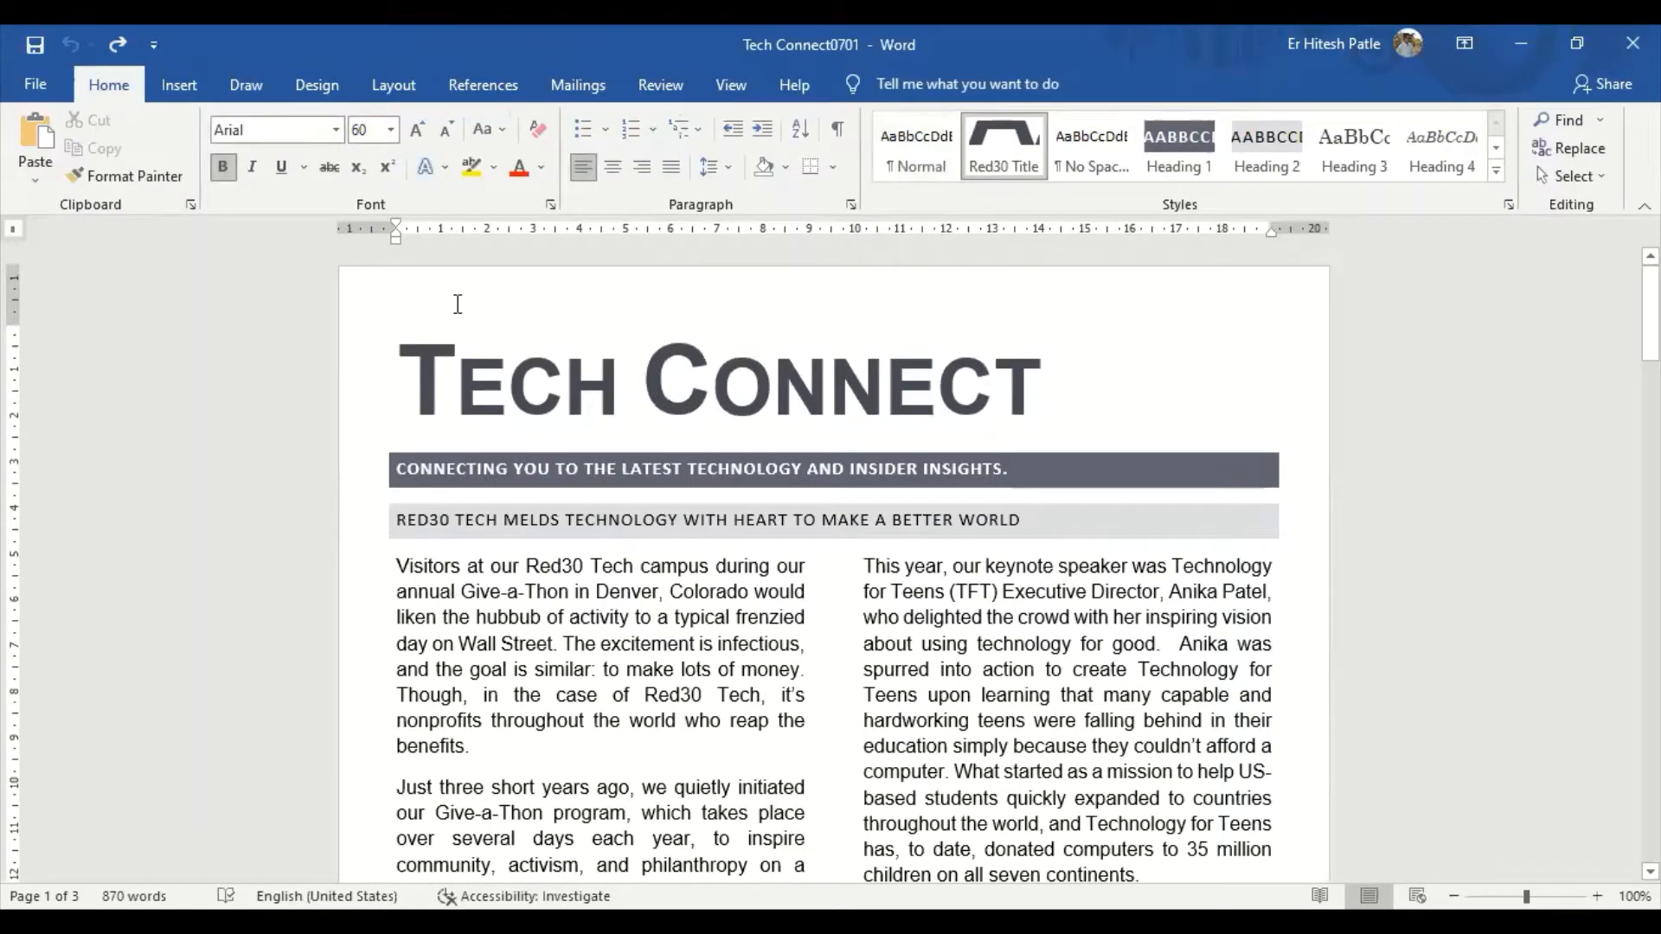
pyautogui.doubleClick(458, 303)
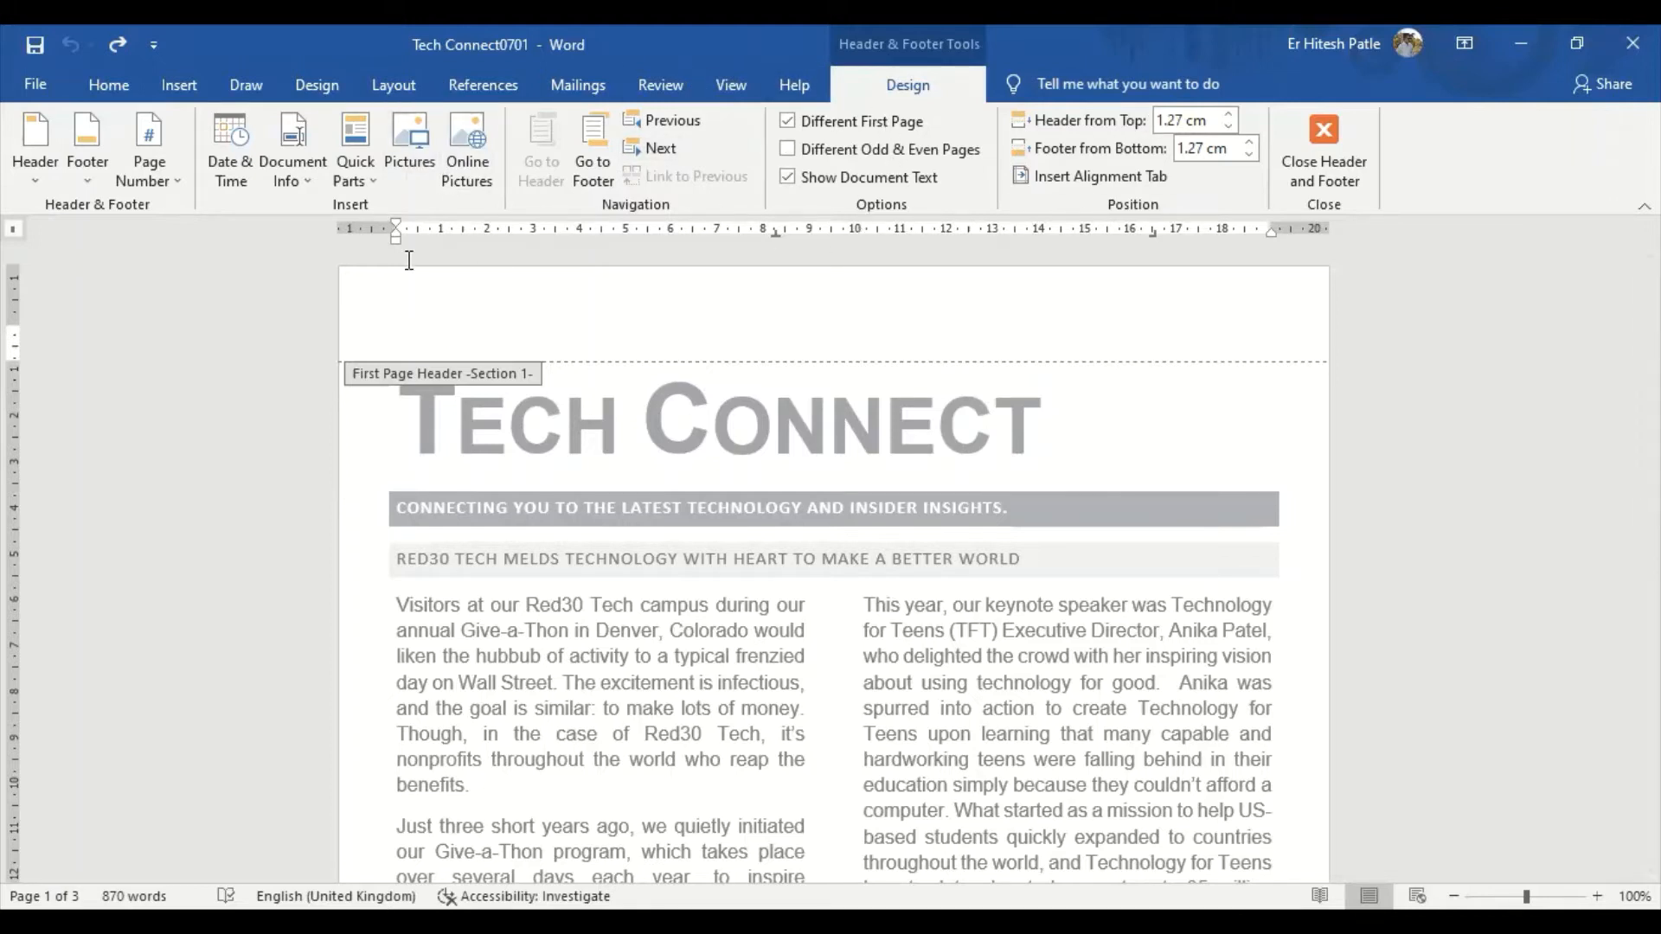
pyautogui.doubleClick(561, 531)
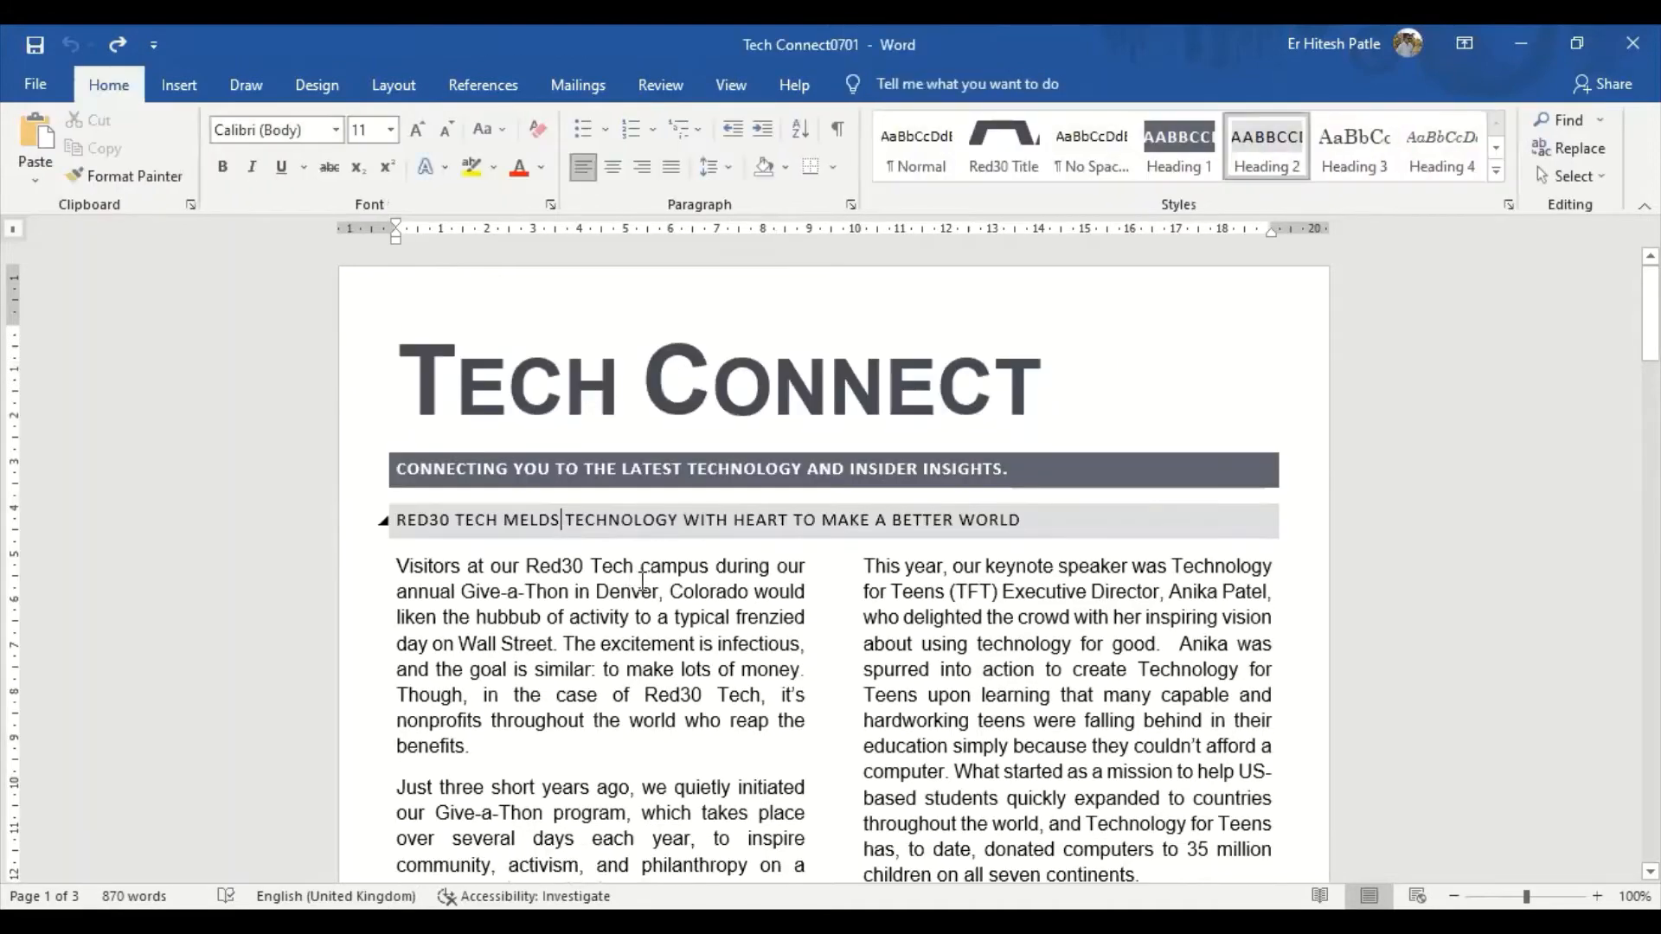
# Add an empty line below the heading "Red30 Tech melds technology with heart to make a better world"
pyautogui.scroll(-5, 796, 666)
pyautogui.scroll(-5, 897, 438)
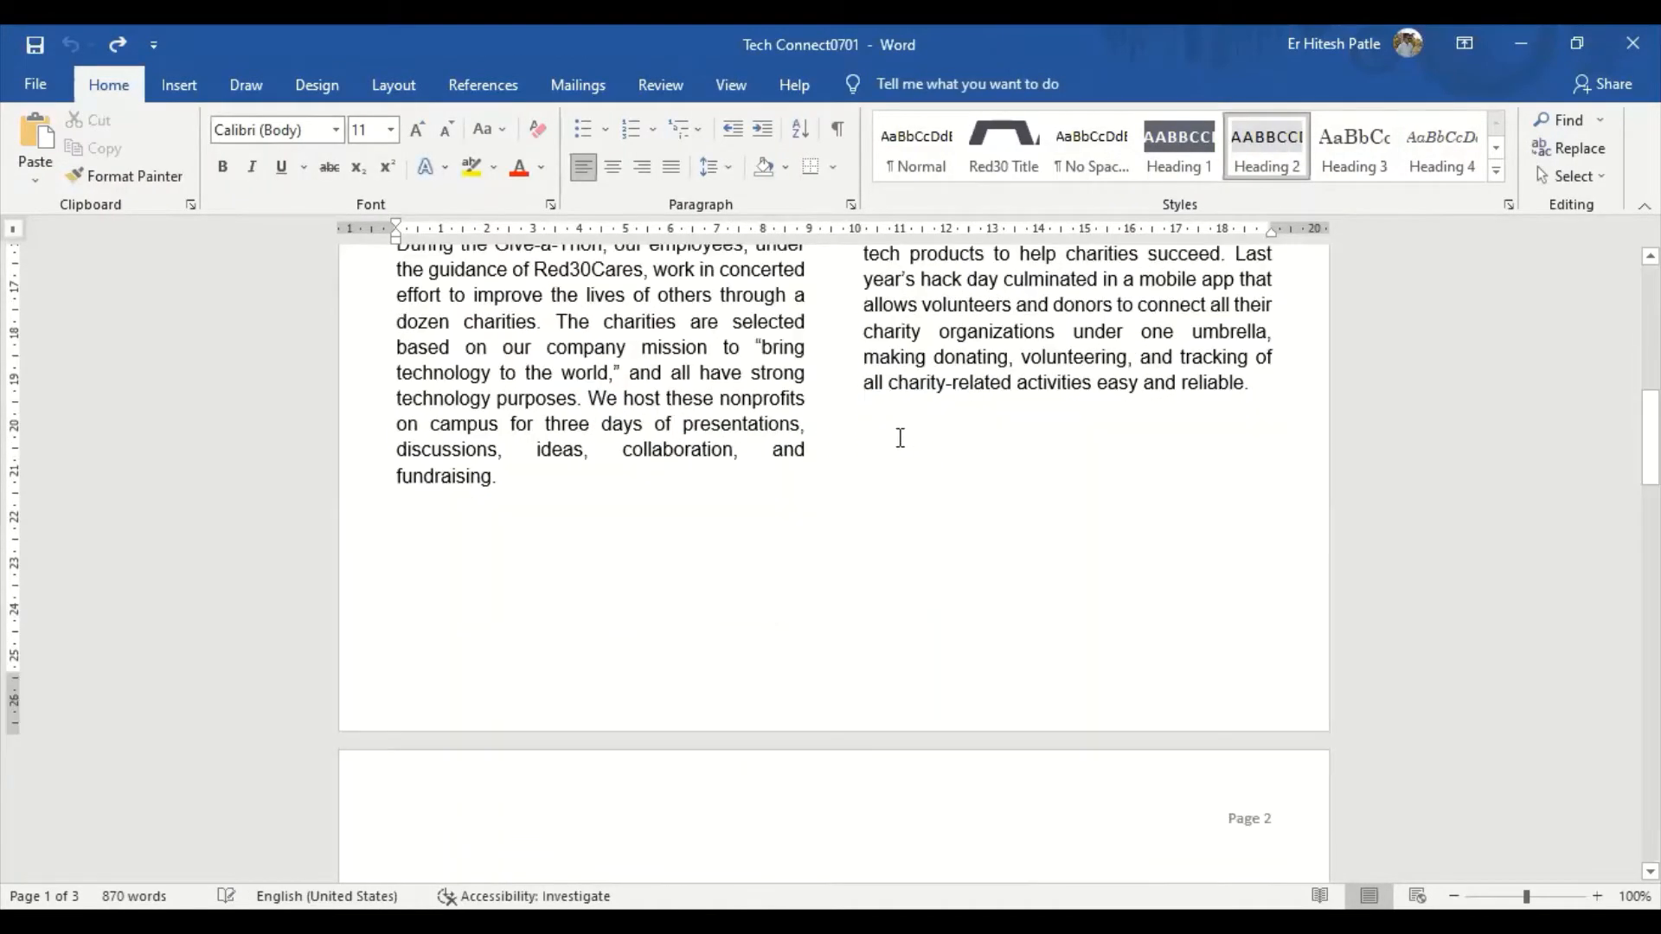
pyautogui.scroll(5, 797, 531)
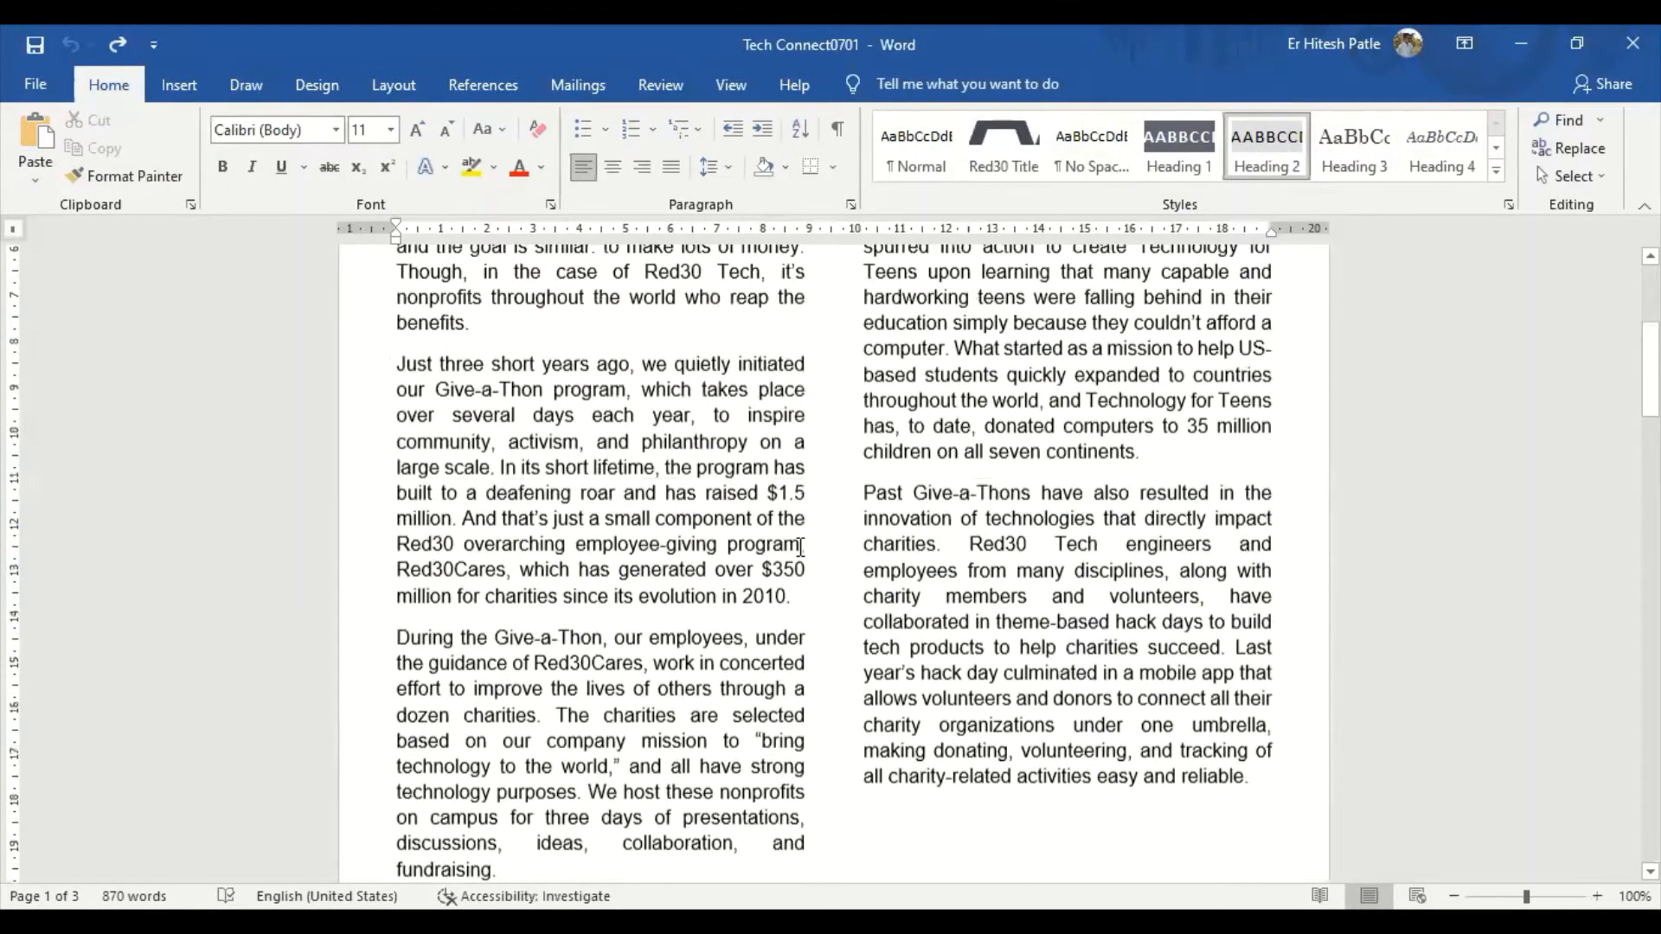
pyautogui.scroll(5, 1129, 485)
pyautogui.click(1303, 482)
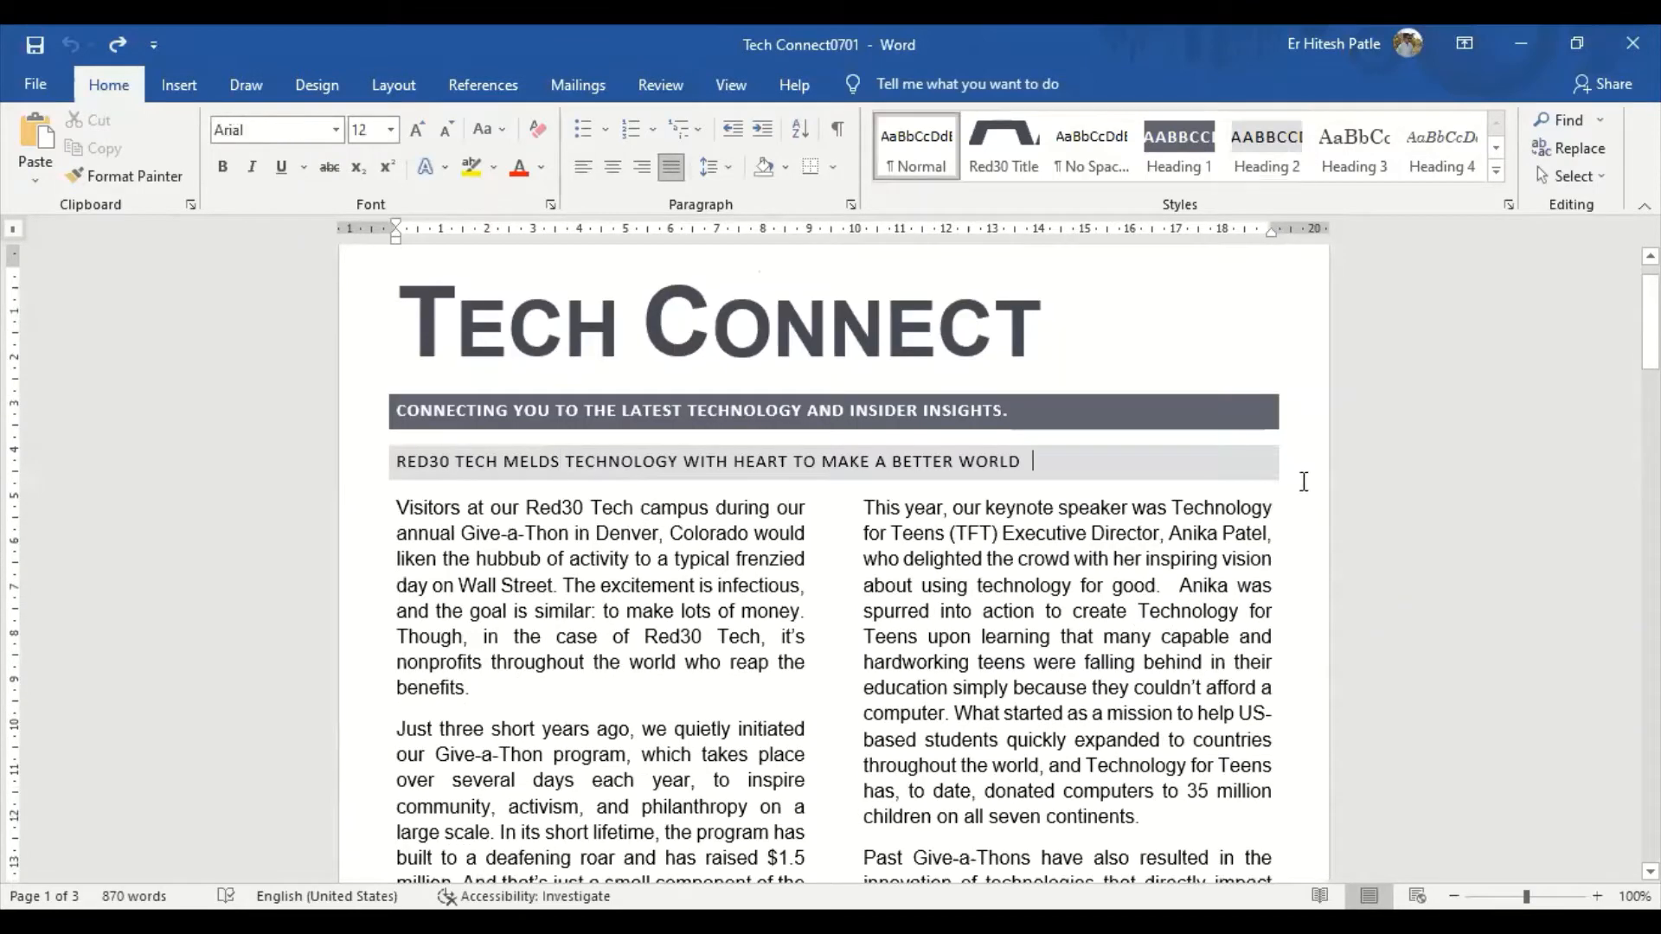
pyautogui.press('Return')
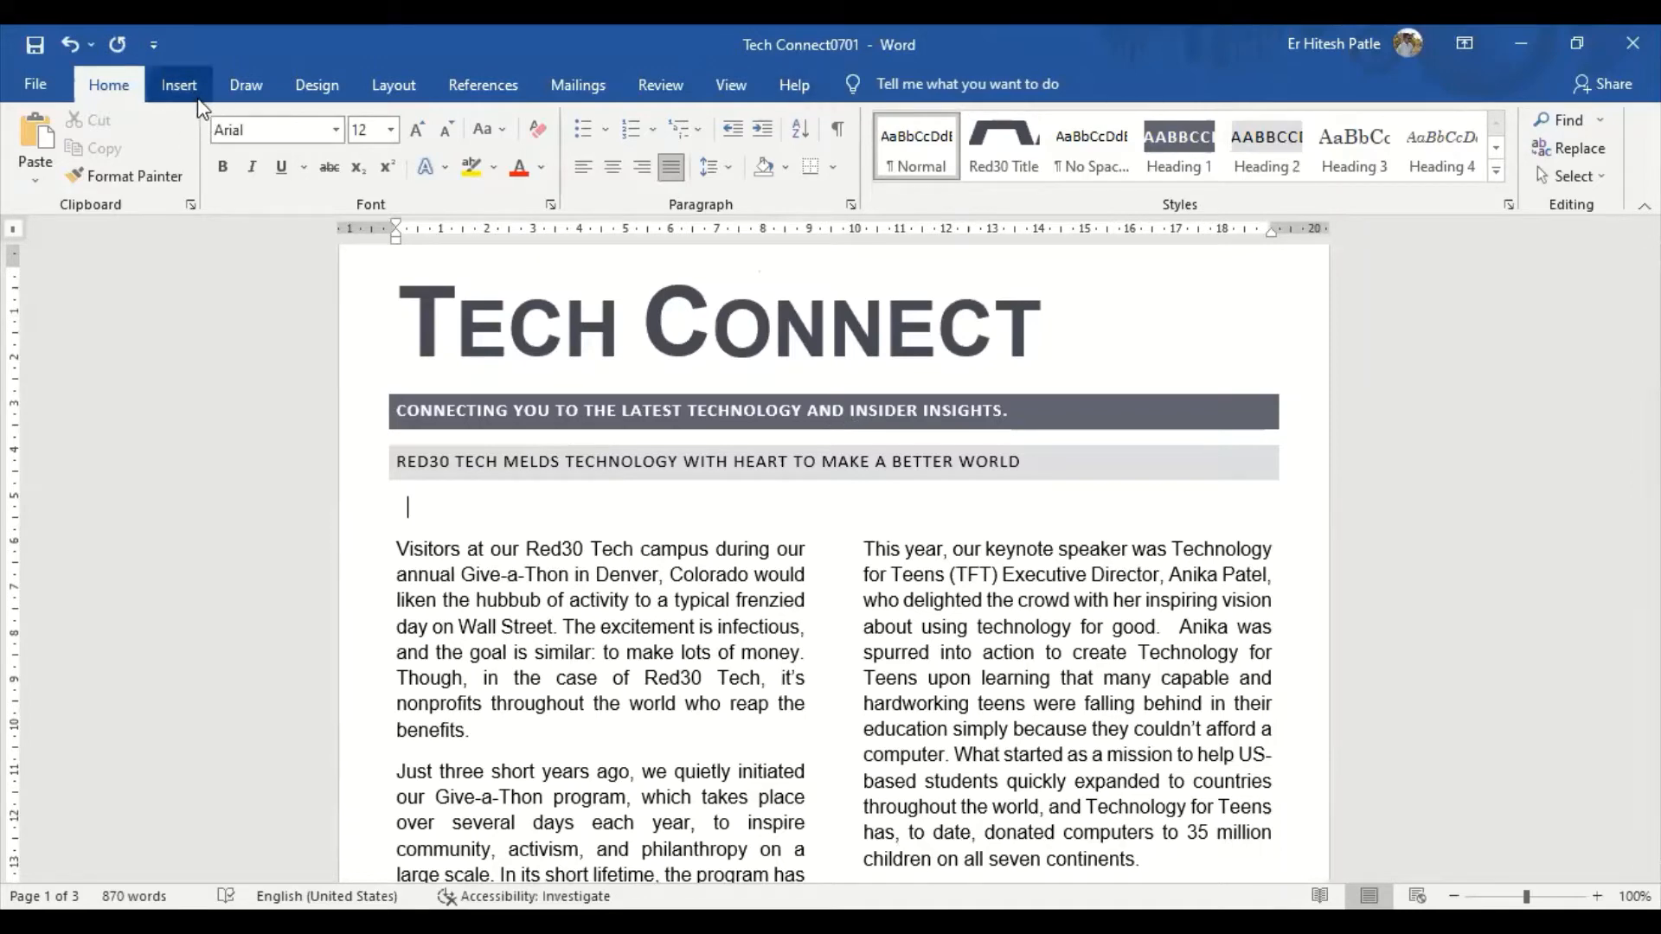
# Insert a smiley face shape below the Red30 Tech heading and a right arrow about 2.96 cm wide and 0.64 cm high beside the title
pyautogui.click(179, 86)
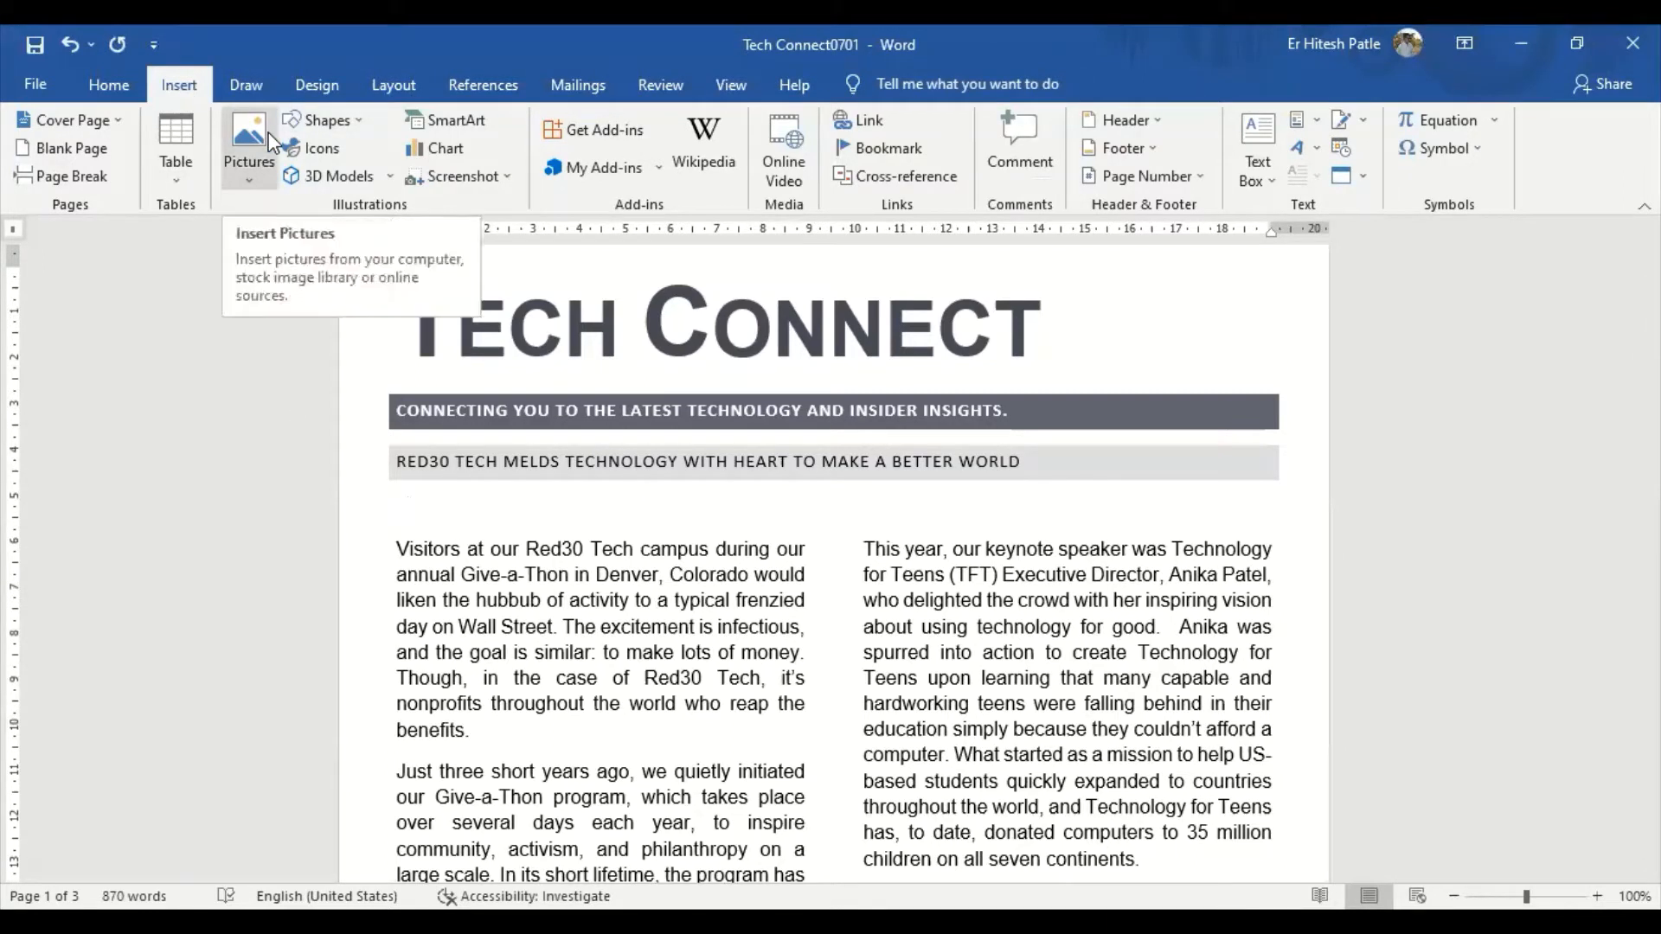
pyautogui.click(110, 86)
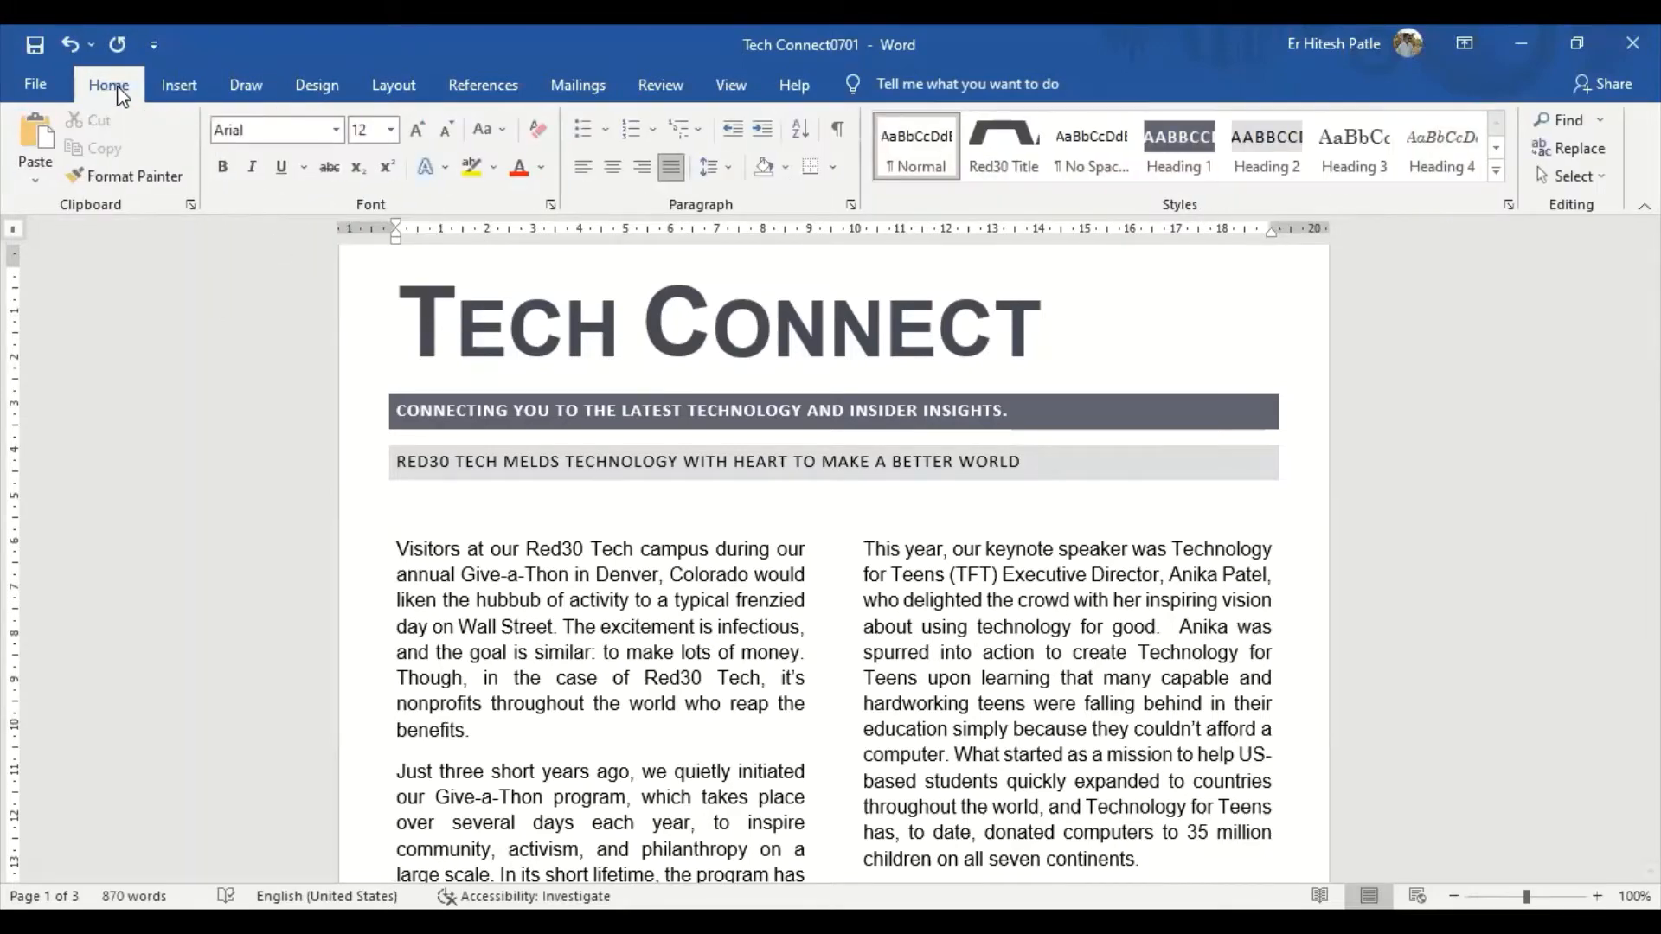
pyautogui.click(185, 85)
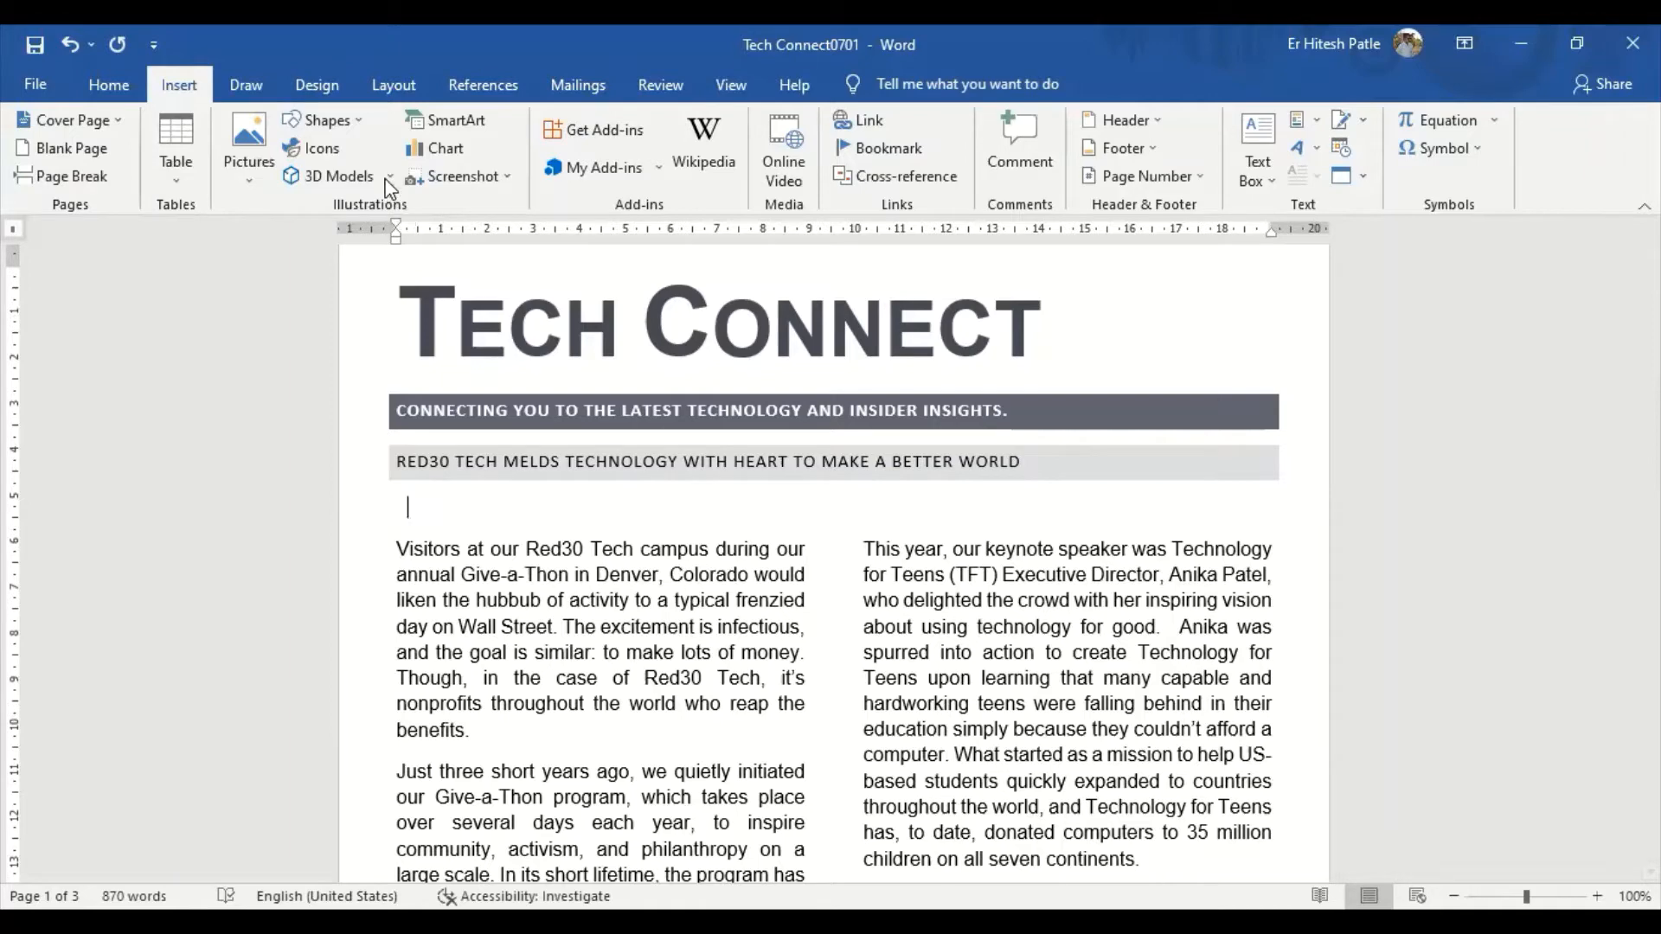
pyautogui.click(366, 130)
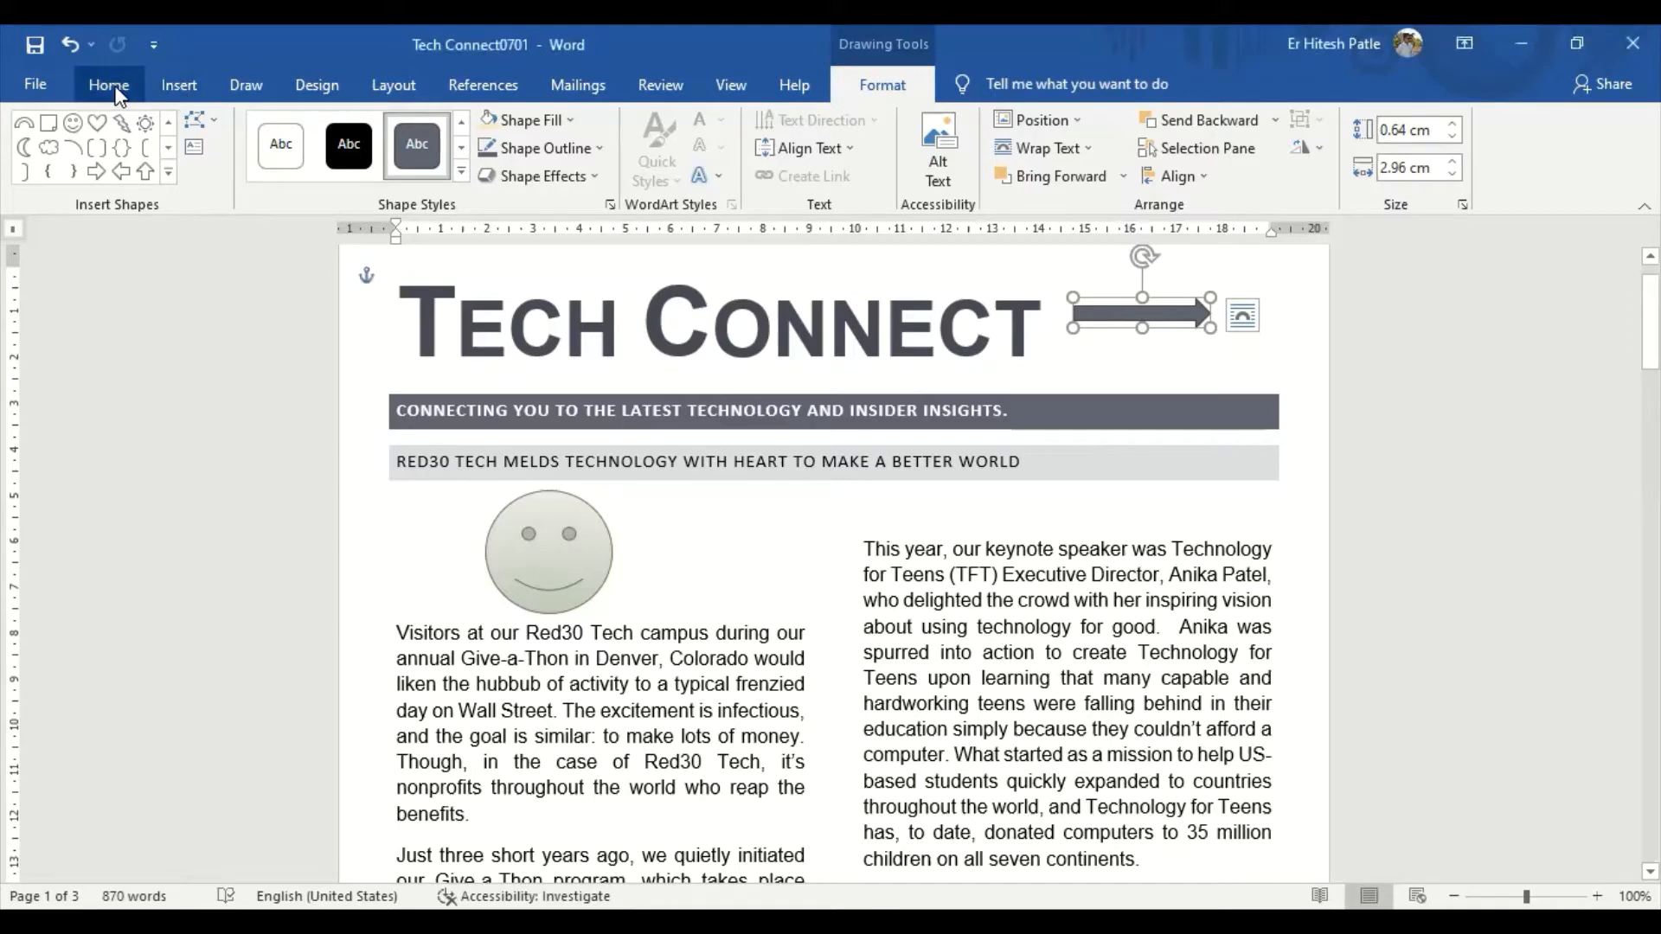
pyautogui.click(182, 102)
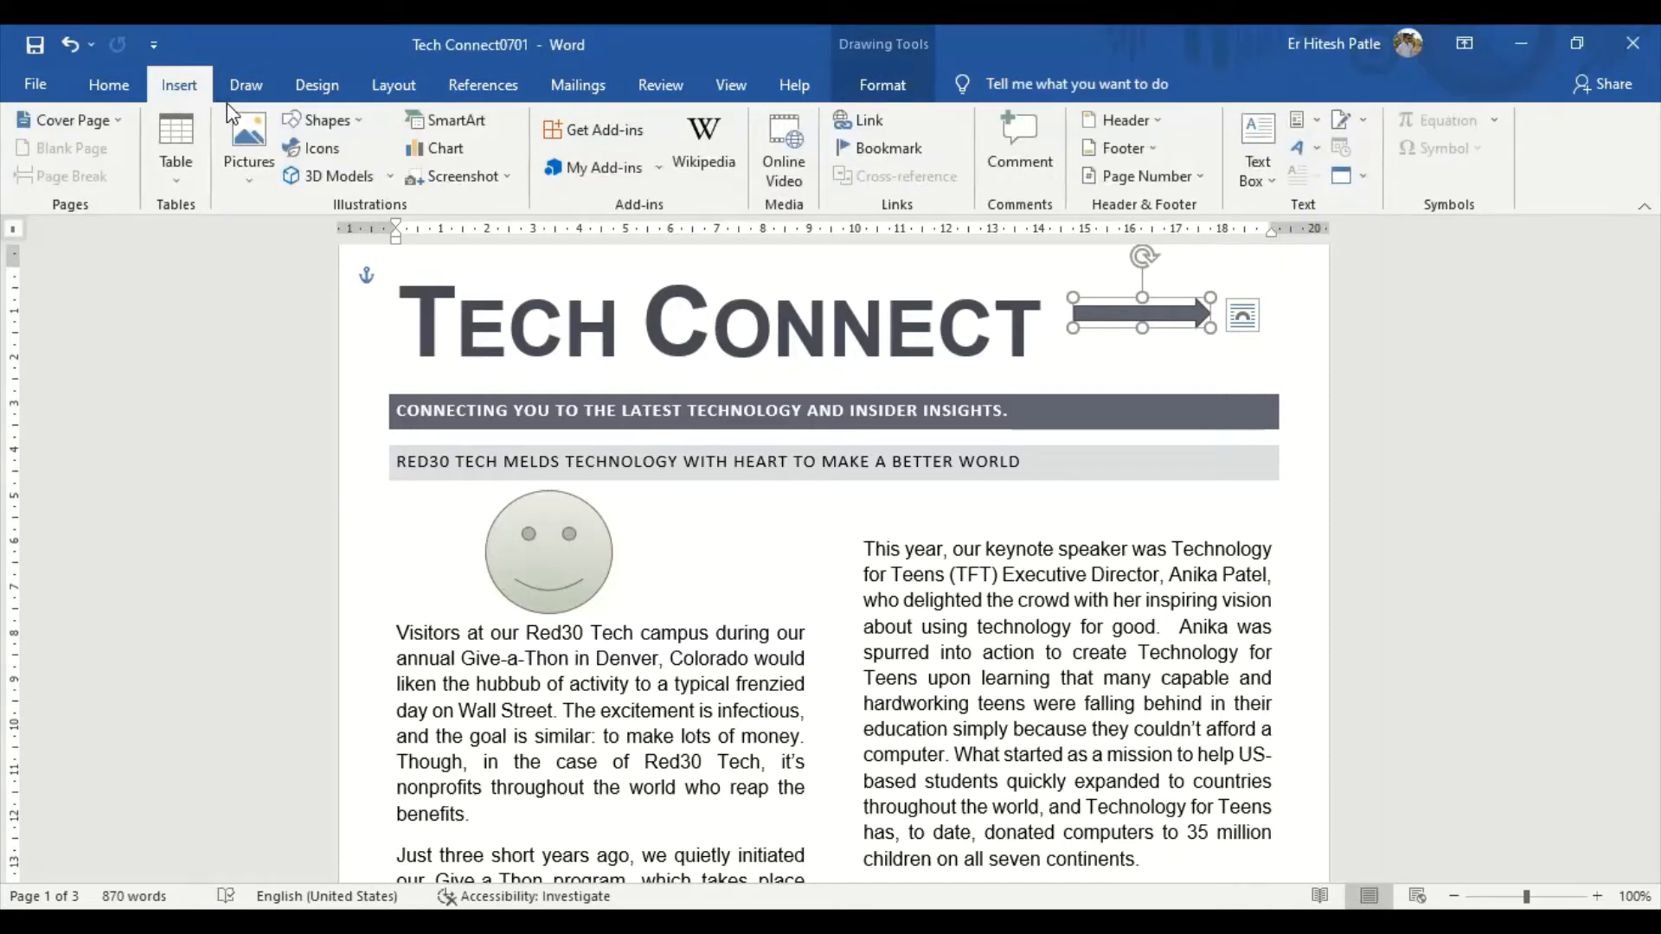
pyautogui.click(127, 90)
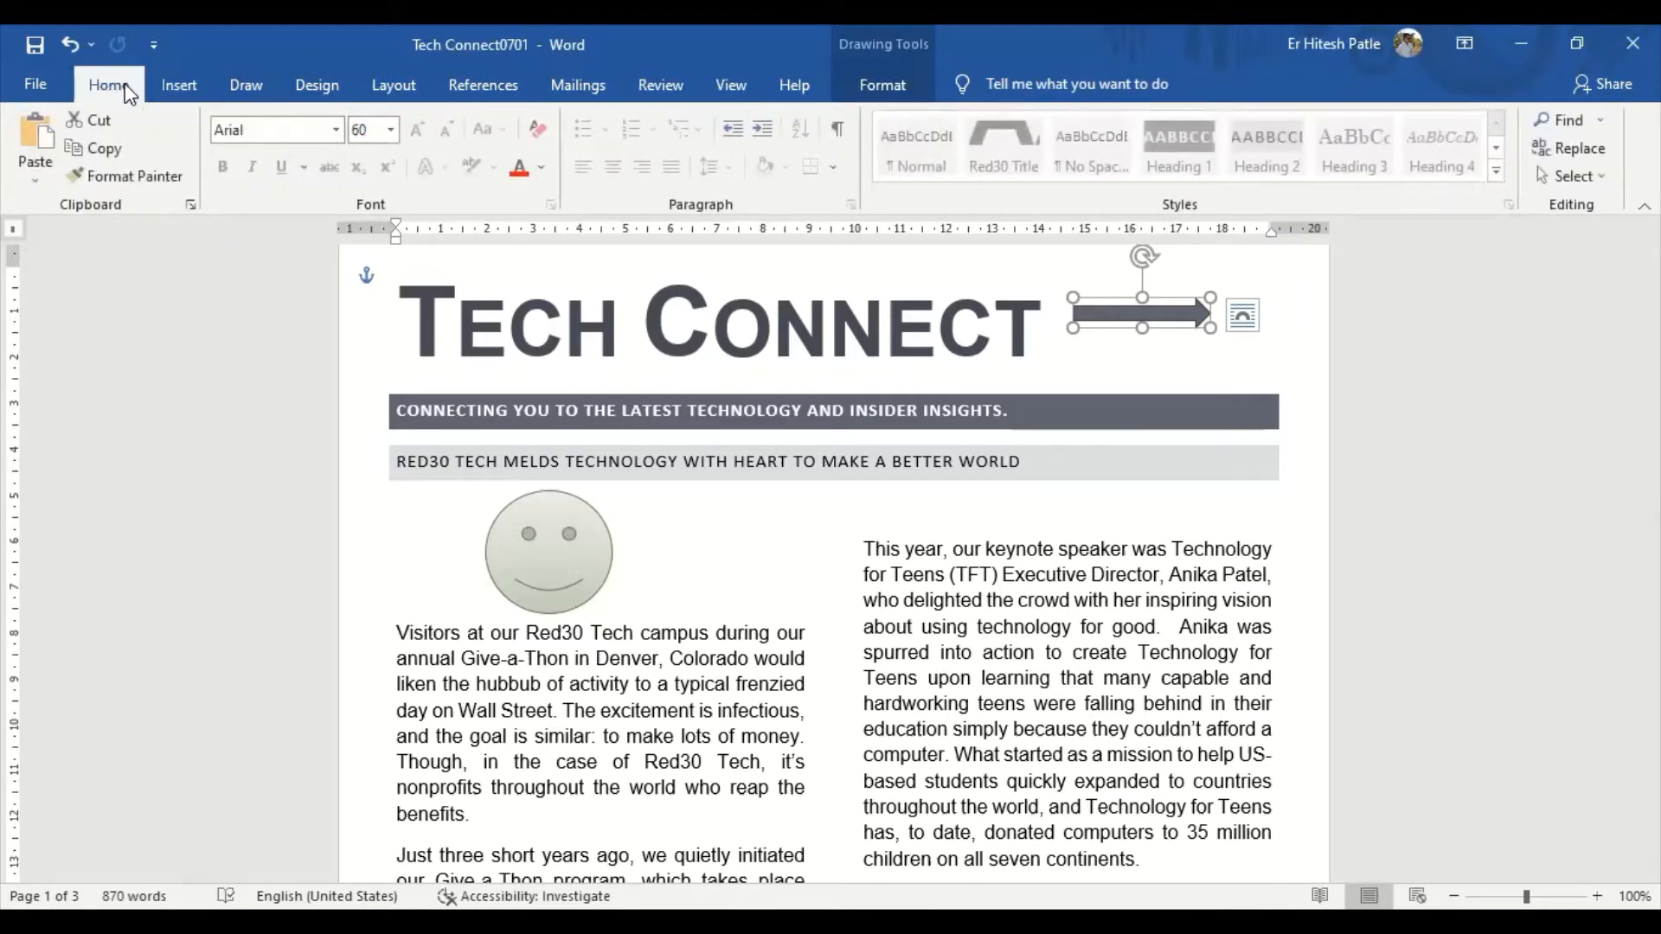
pyautogui.click(169, 90)
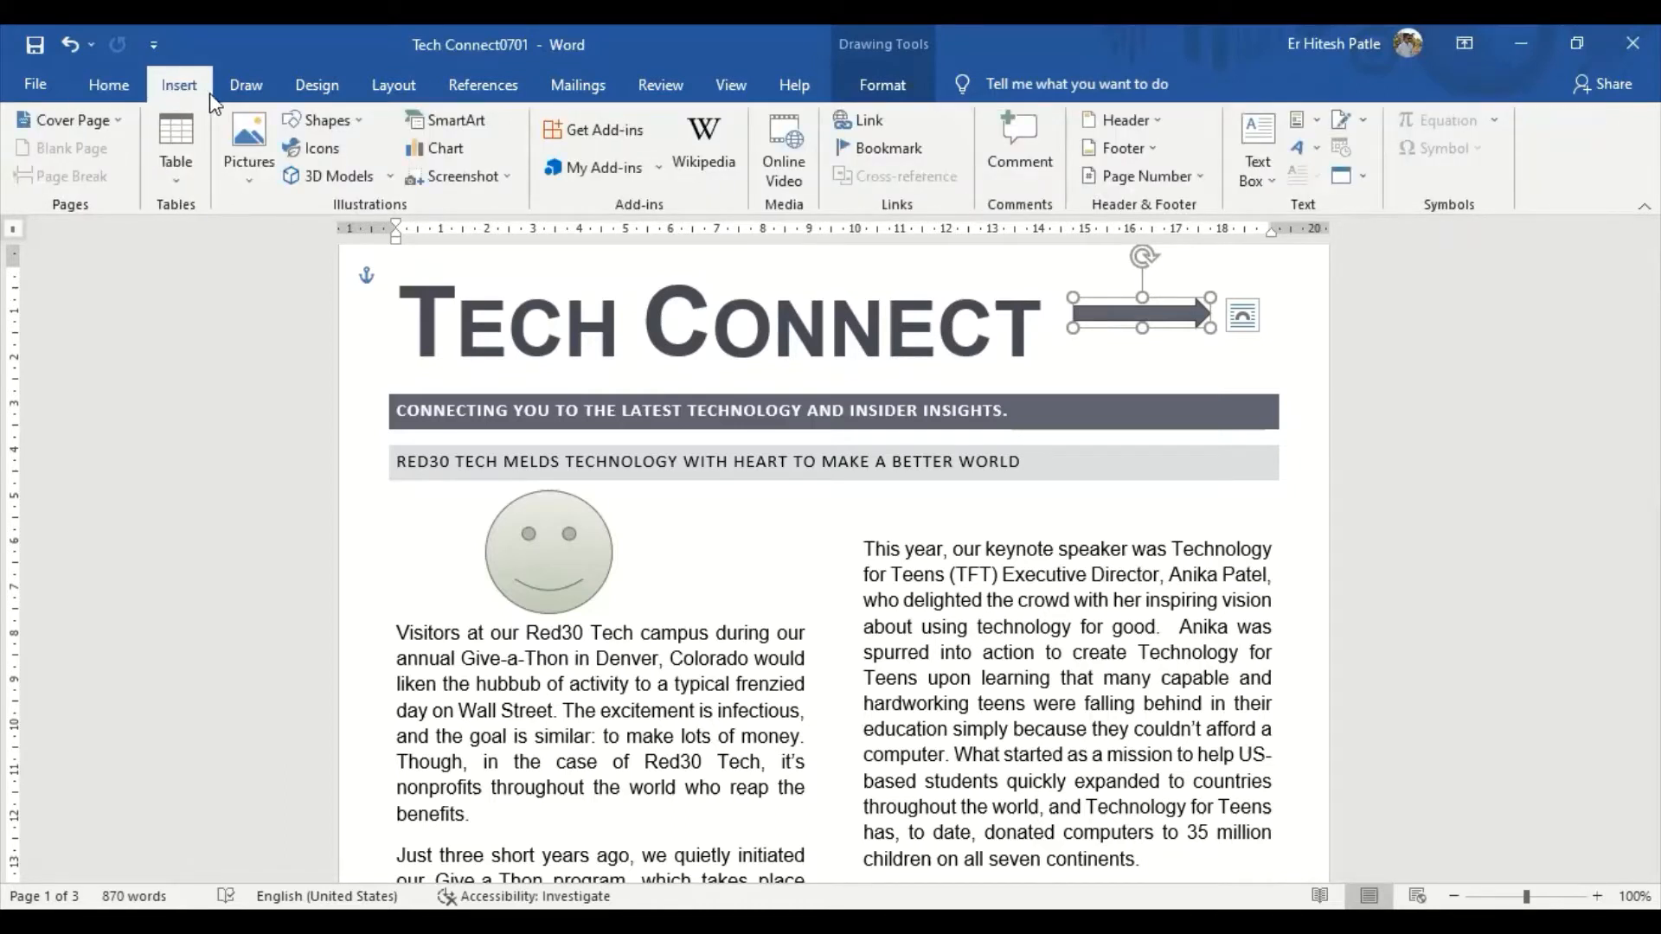
# Insert a many-pointed star about 2.67 cm wide and 1.88 cm high beside the smiley face, with its points narrowed into thin rays
pyautogui.click(354, 114)
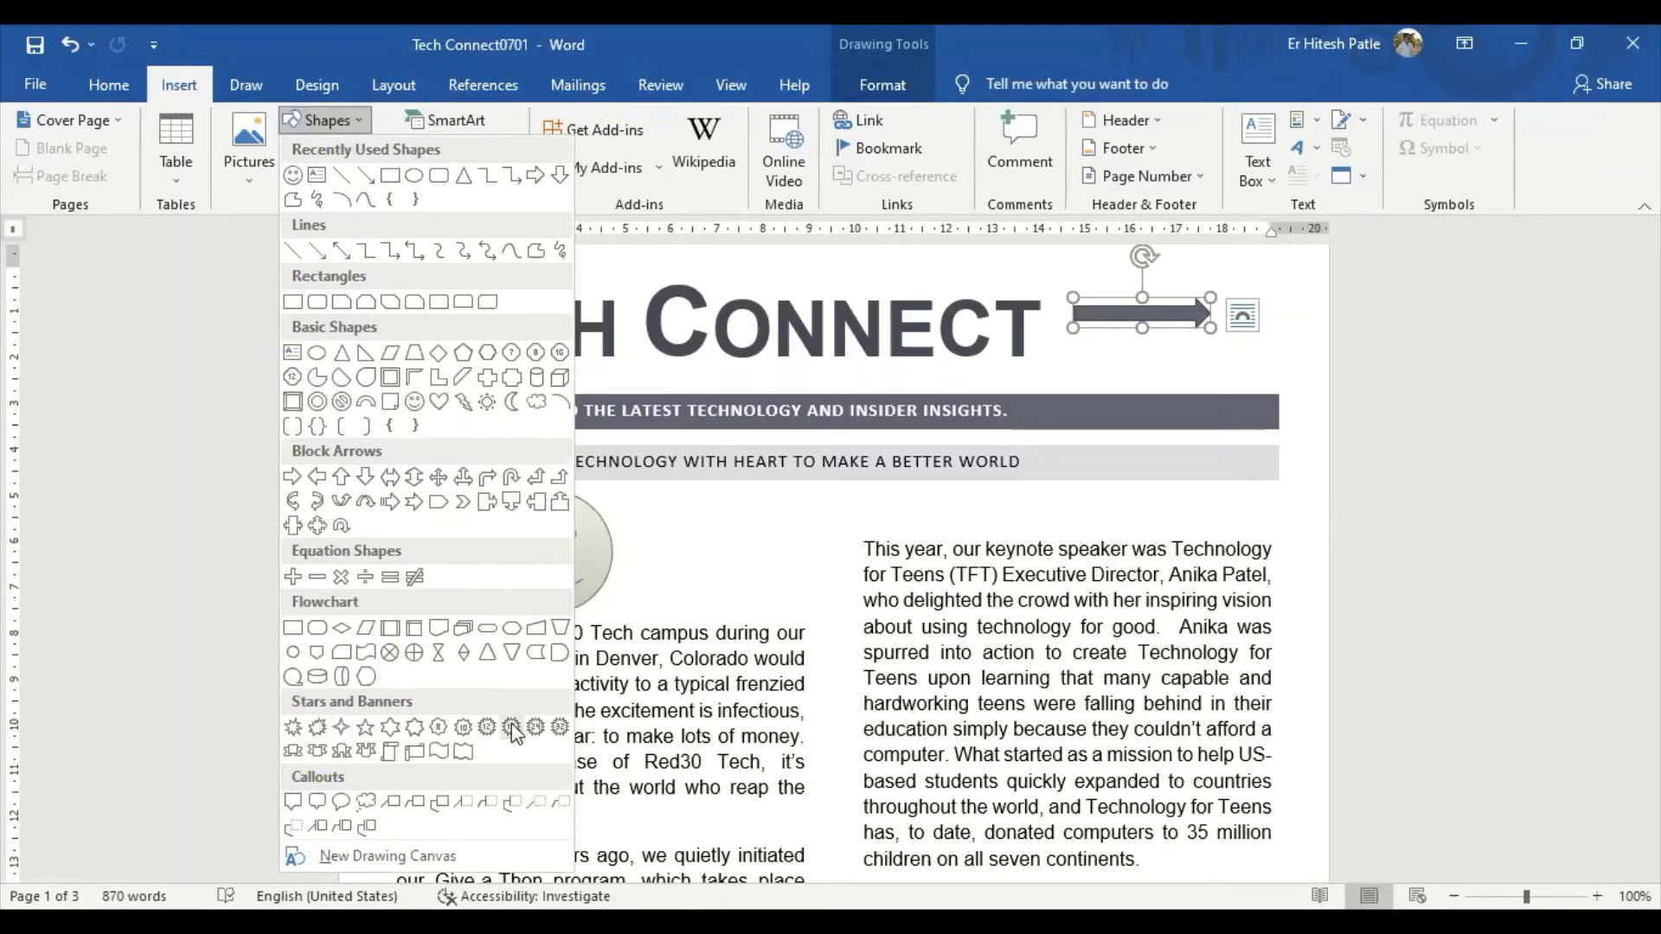
pyautogui.click(560, 726)
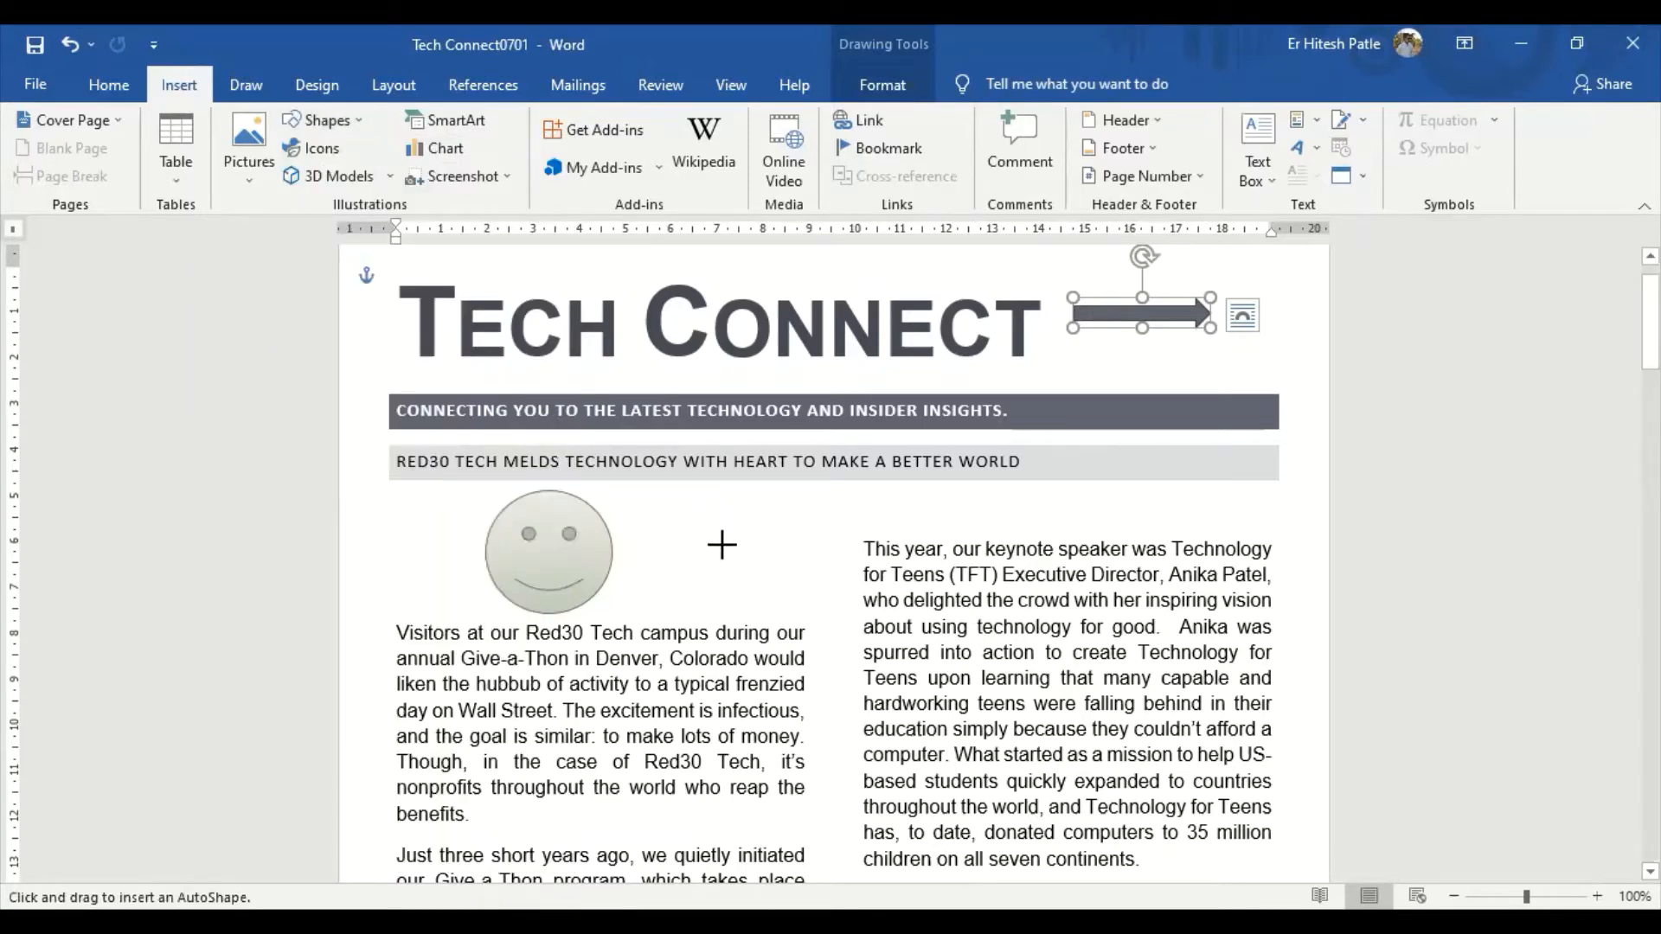
pyautogui.moveTo(706, 509)
pyautogui.mouseDown()
pyautogui.moveTo(785, 592)
pyautogui.moveTo(839, 603)
pyautogui.mouseUp()
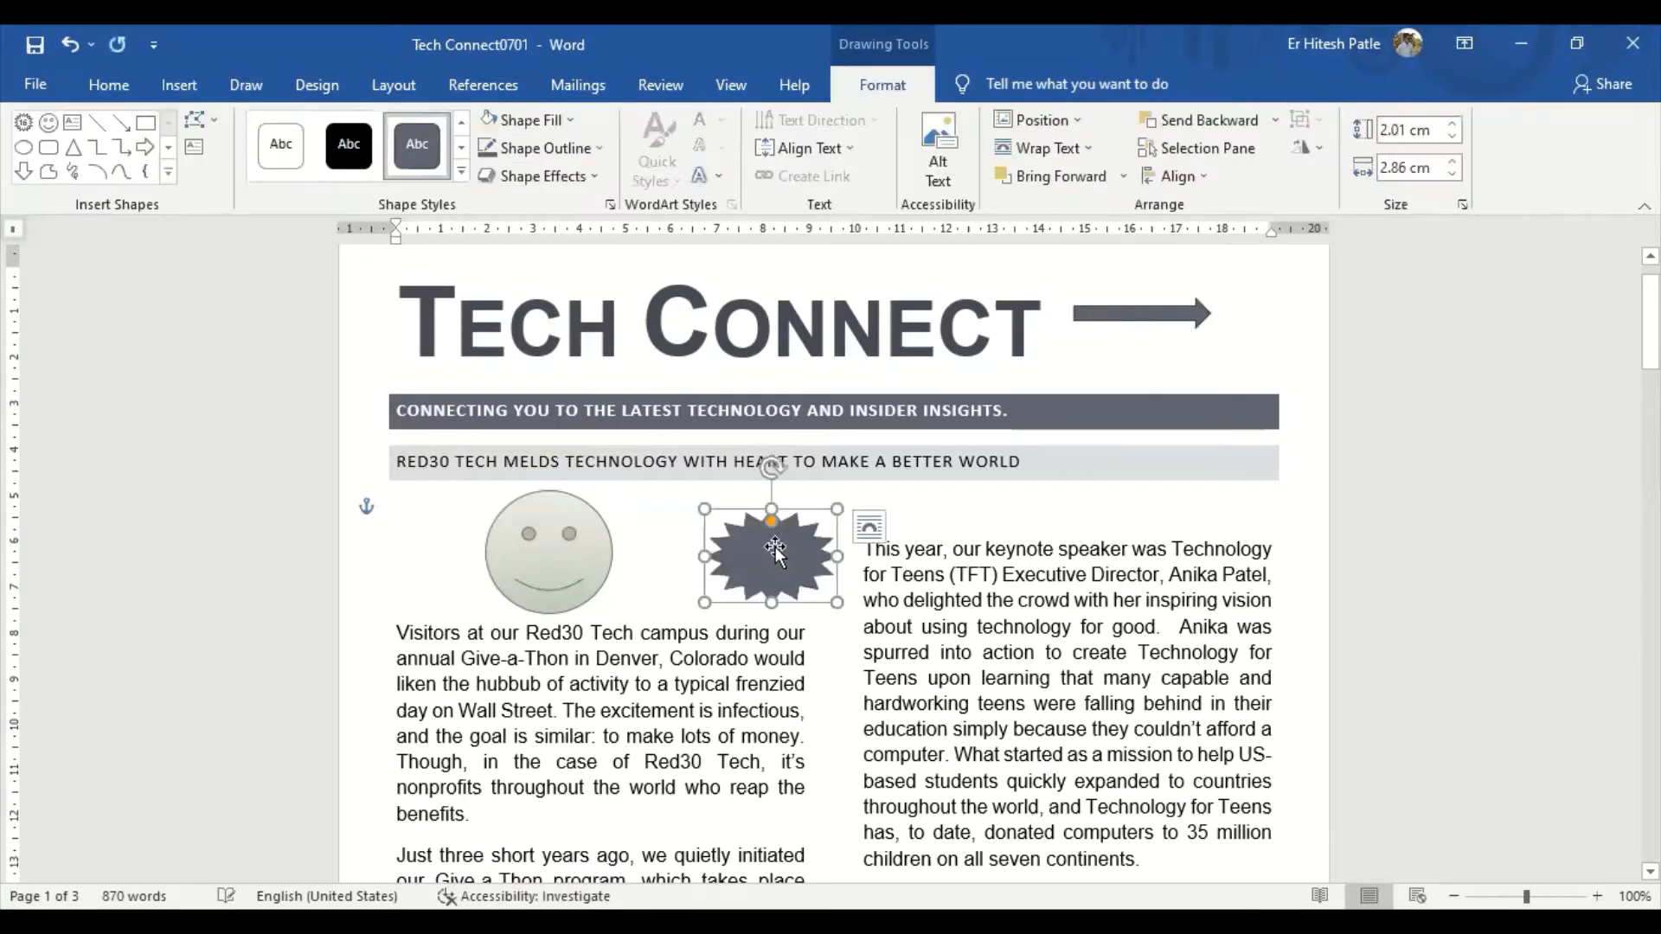
pyautogui.moveTo(770, 539); pyautogui.dragTo(832, 509)
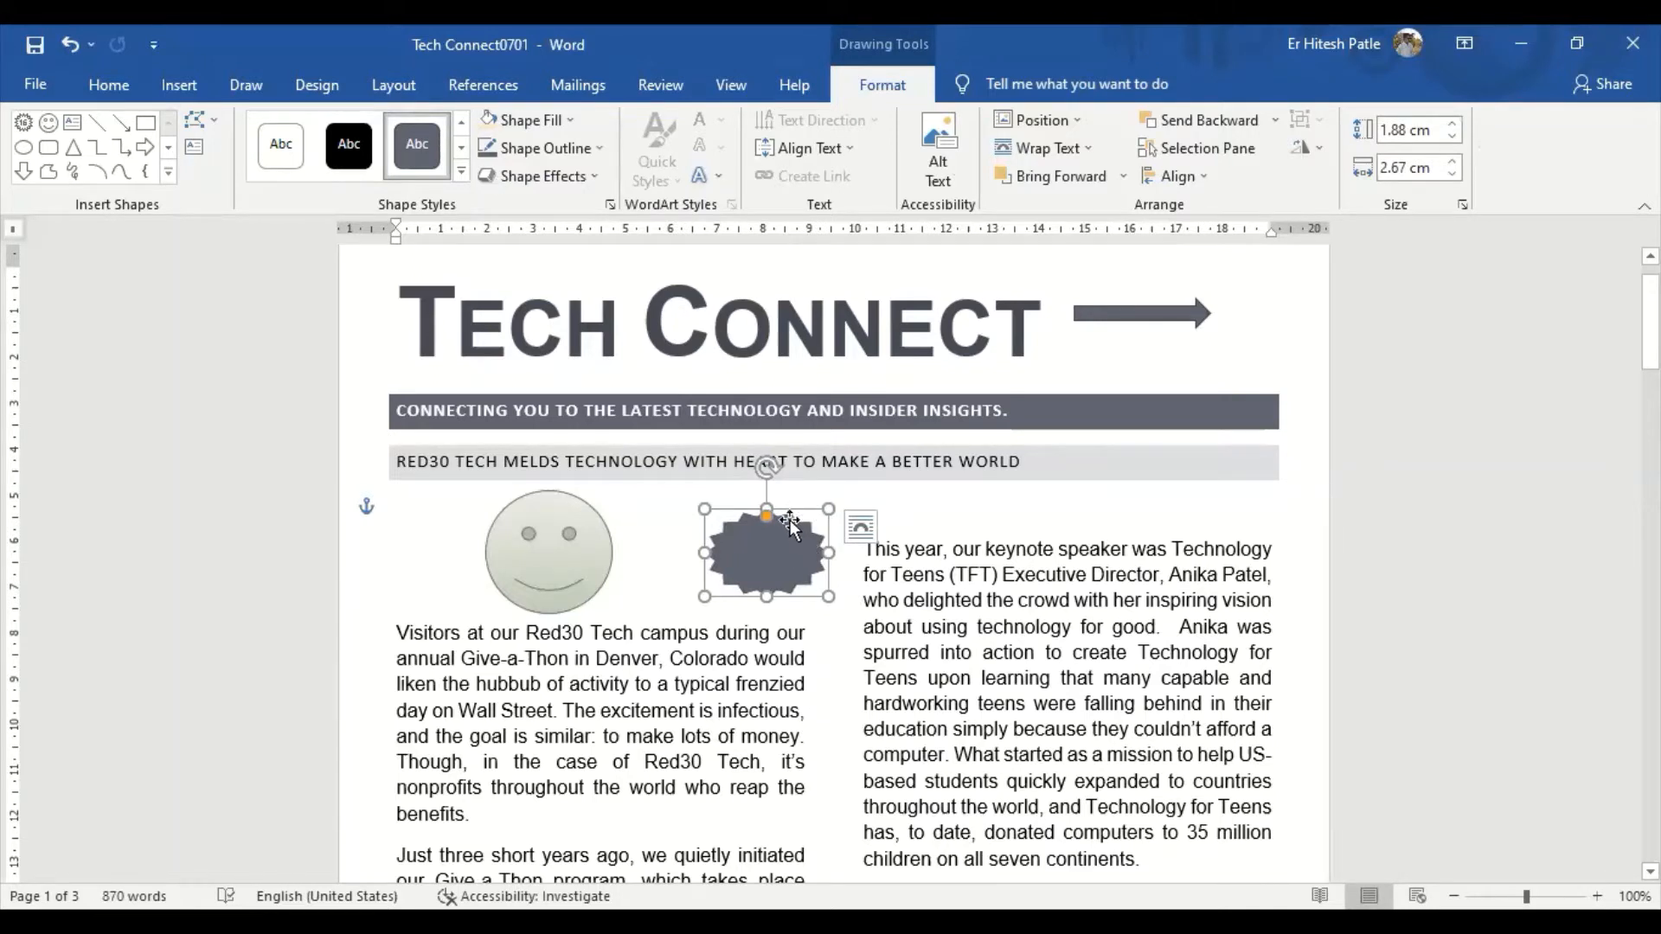
pyautogui.moveTo(767, 519)
pyautogui.mouseDown()
pyautogui.moveTo(777, 580)
pyautogui.moveTo(773, 534)
pyautogui.moveTo(769, 550)
pyautogui.mouseUp()
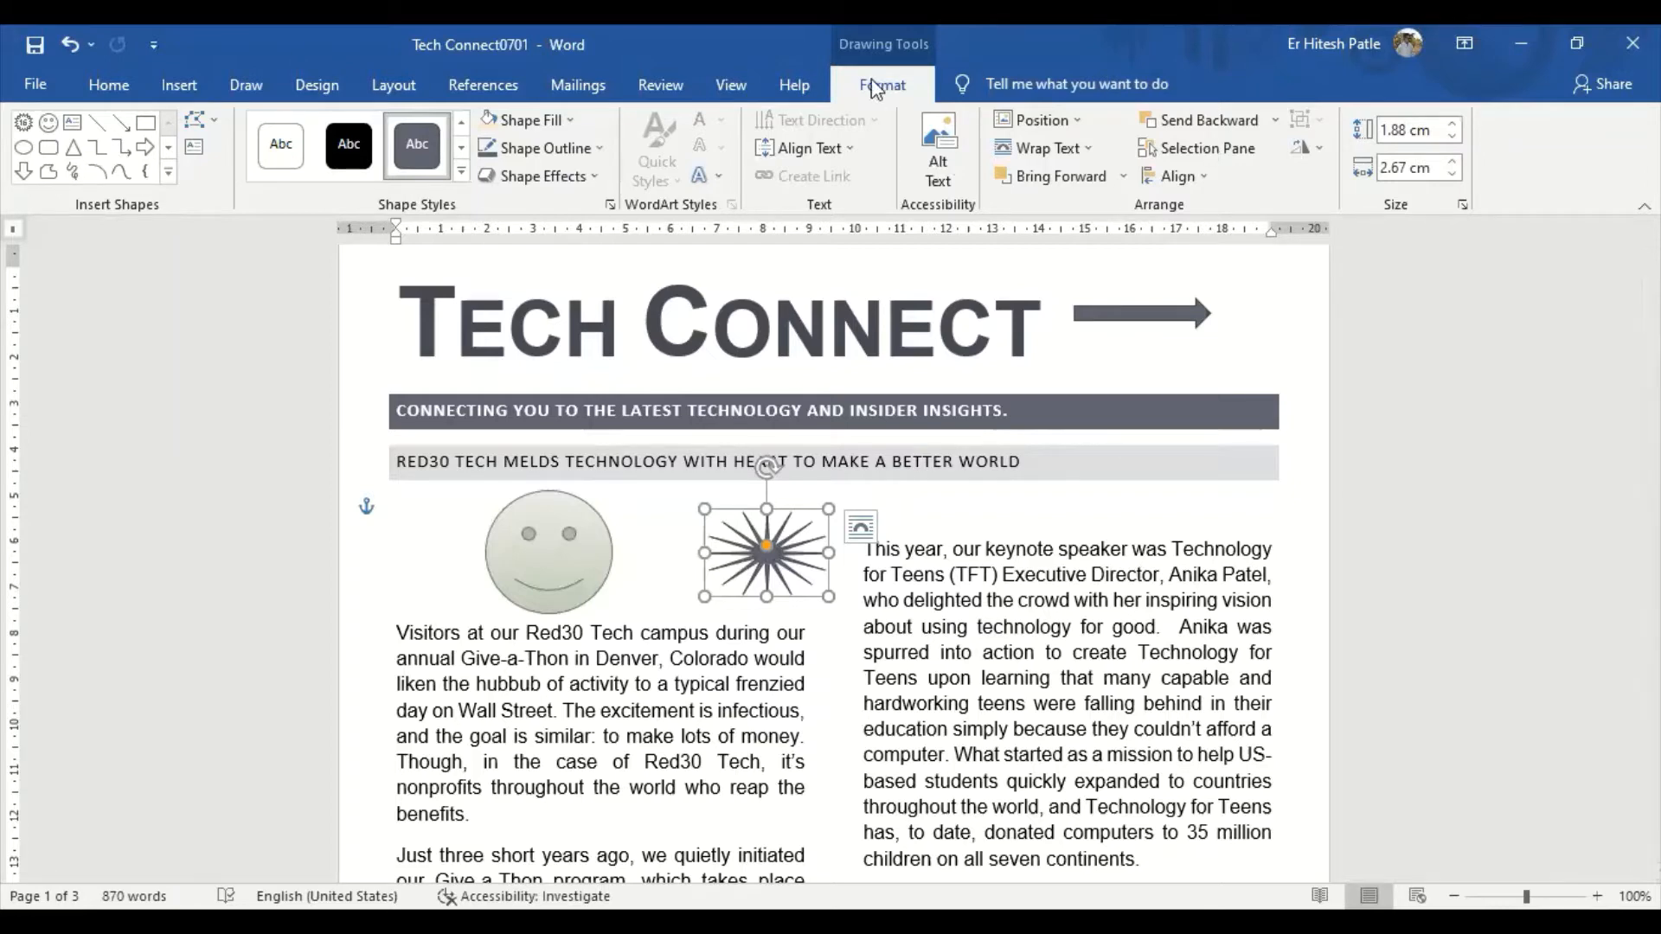
# Try a solid red theme style and the first transparent preset on the star shape
pyautogui.click(463, 173)
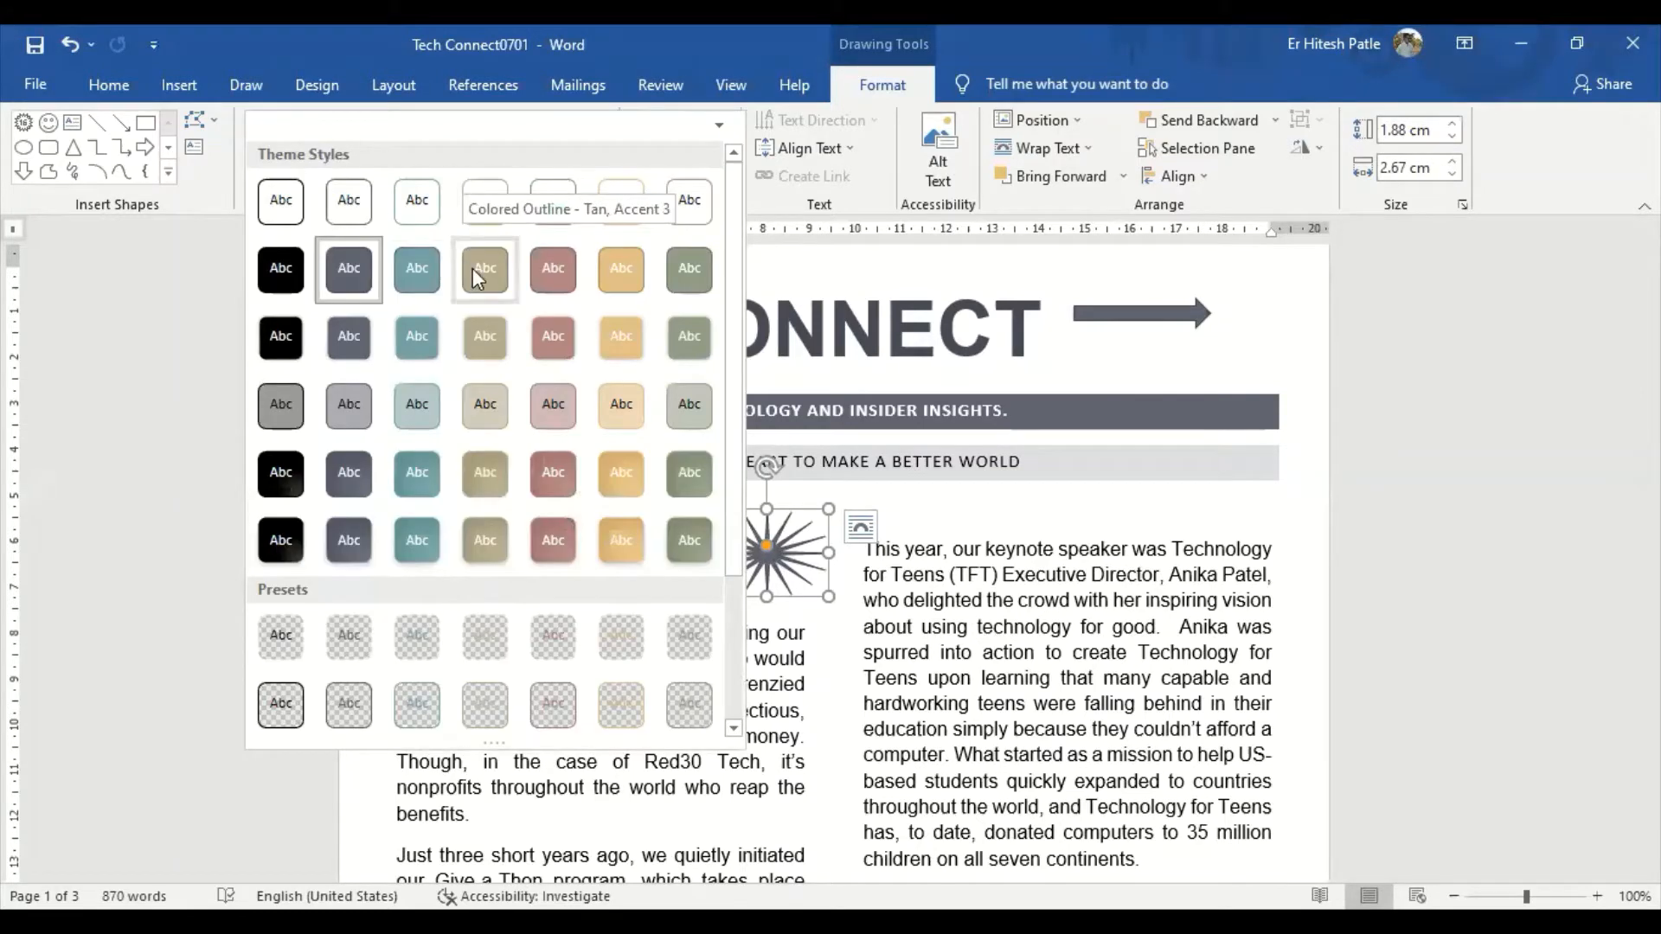
pyautogui.click(559, 347)
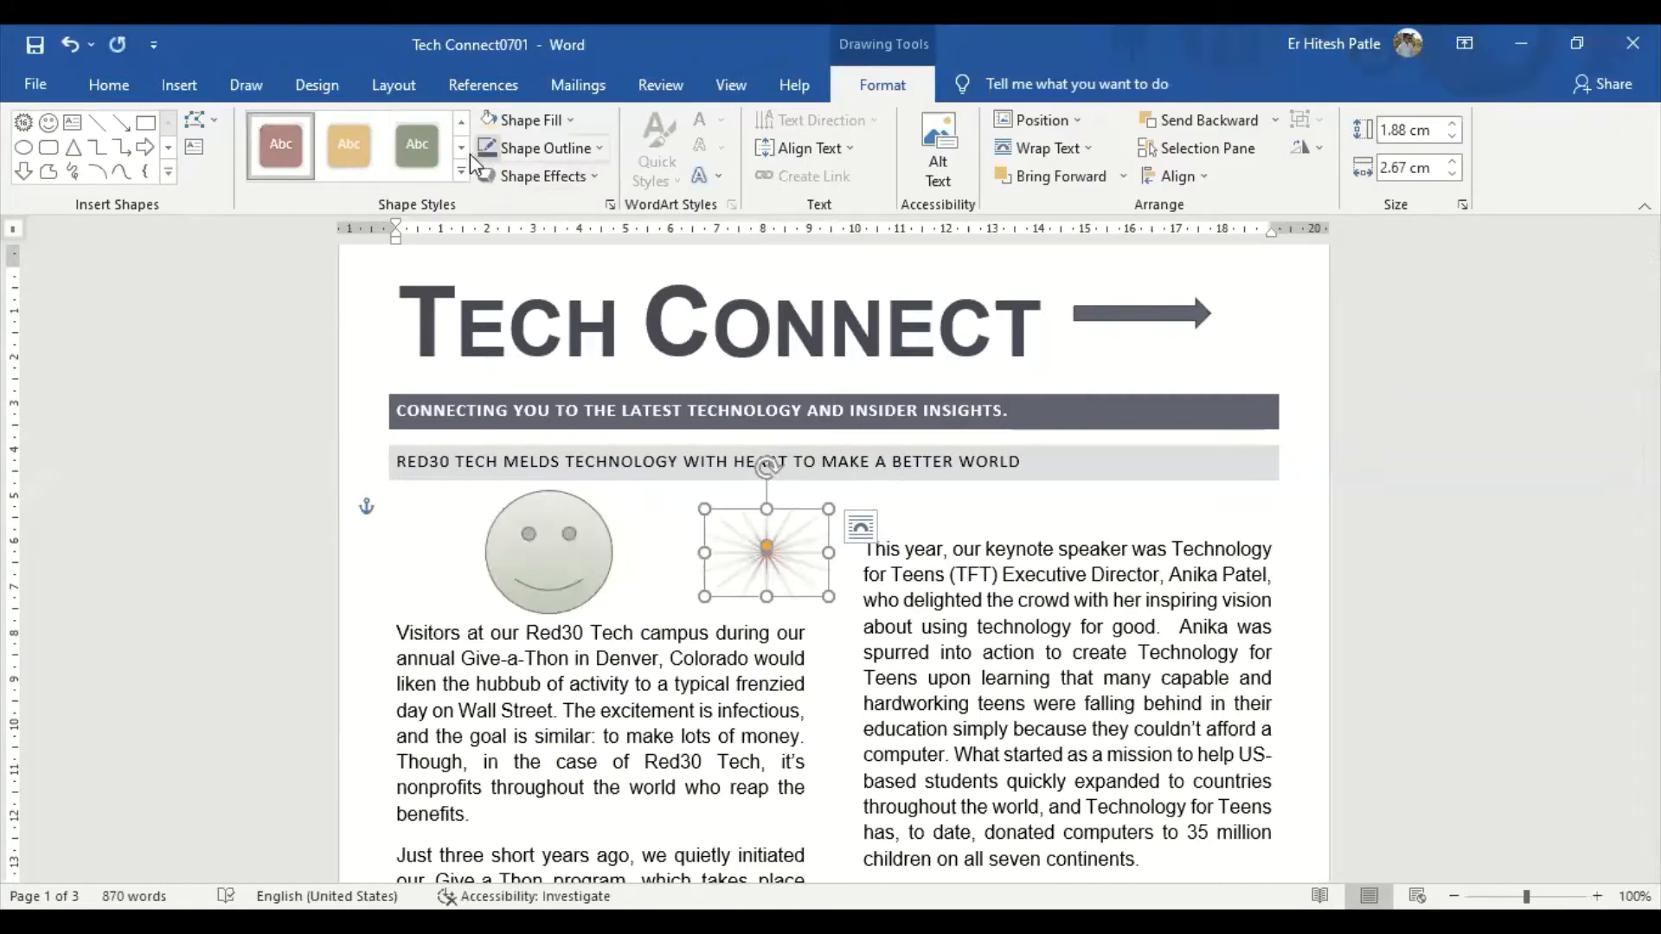
pyautogui.click(462, 176)
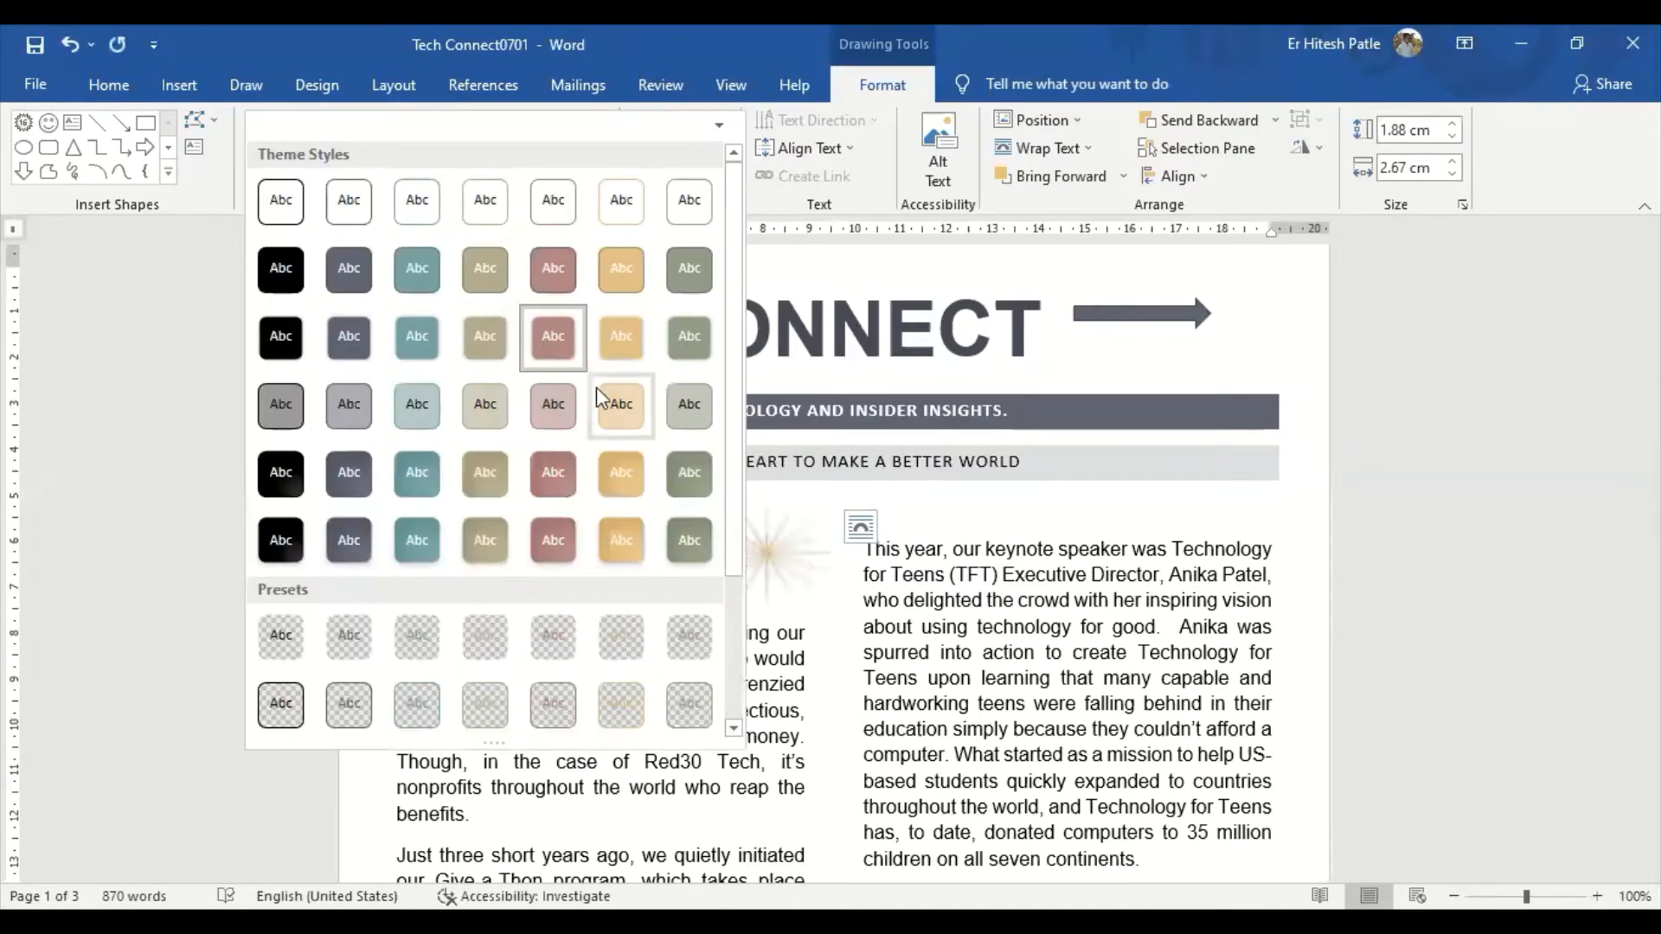
pyautogui.click(275, 651)
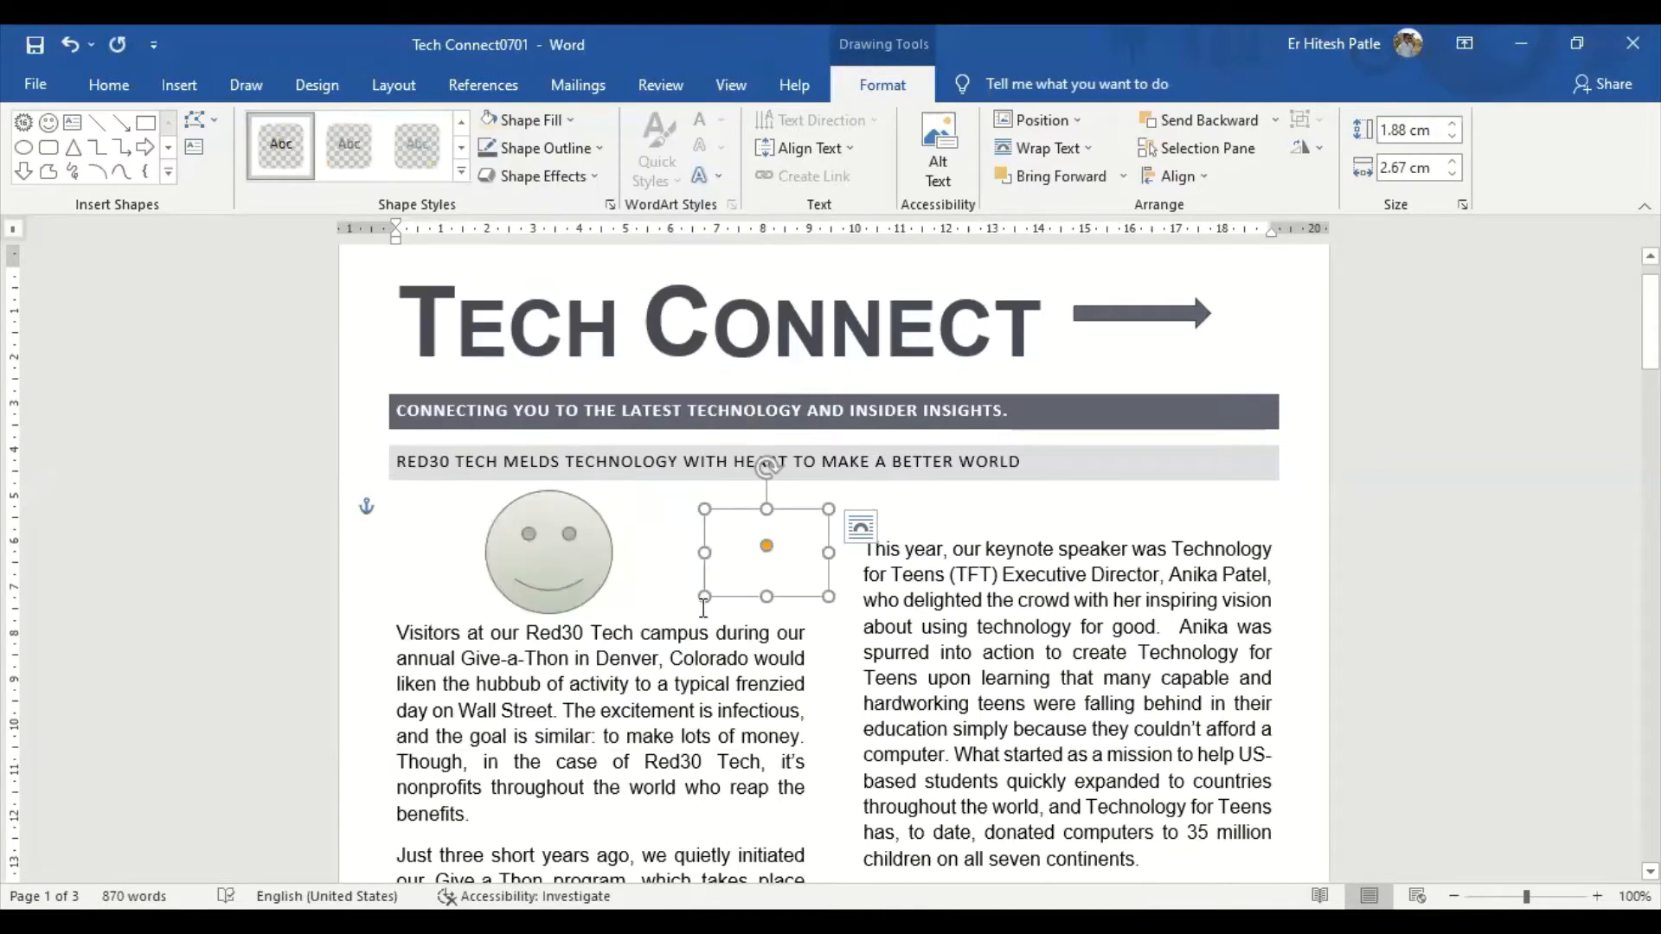
# Apply the solid orange theme style from the third row of shape styles to the star
pyautogui.click(461, 177)
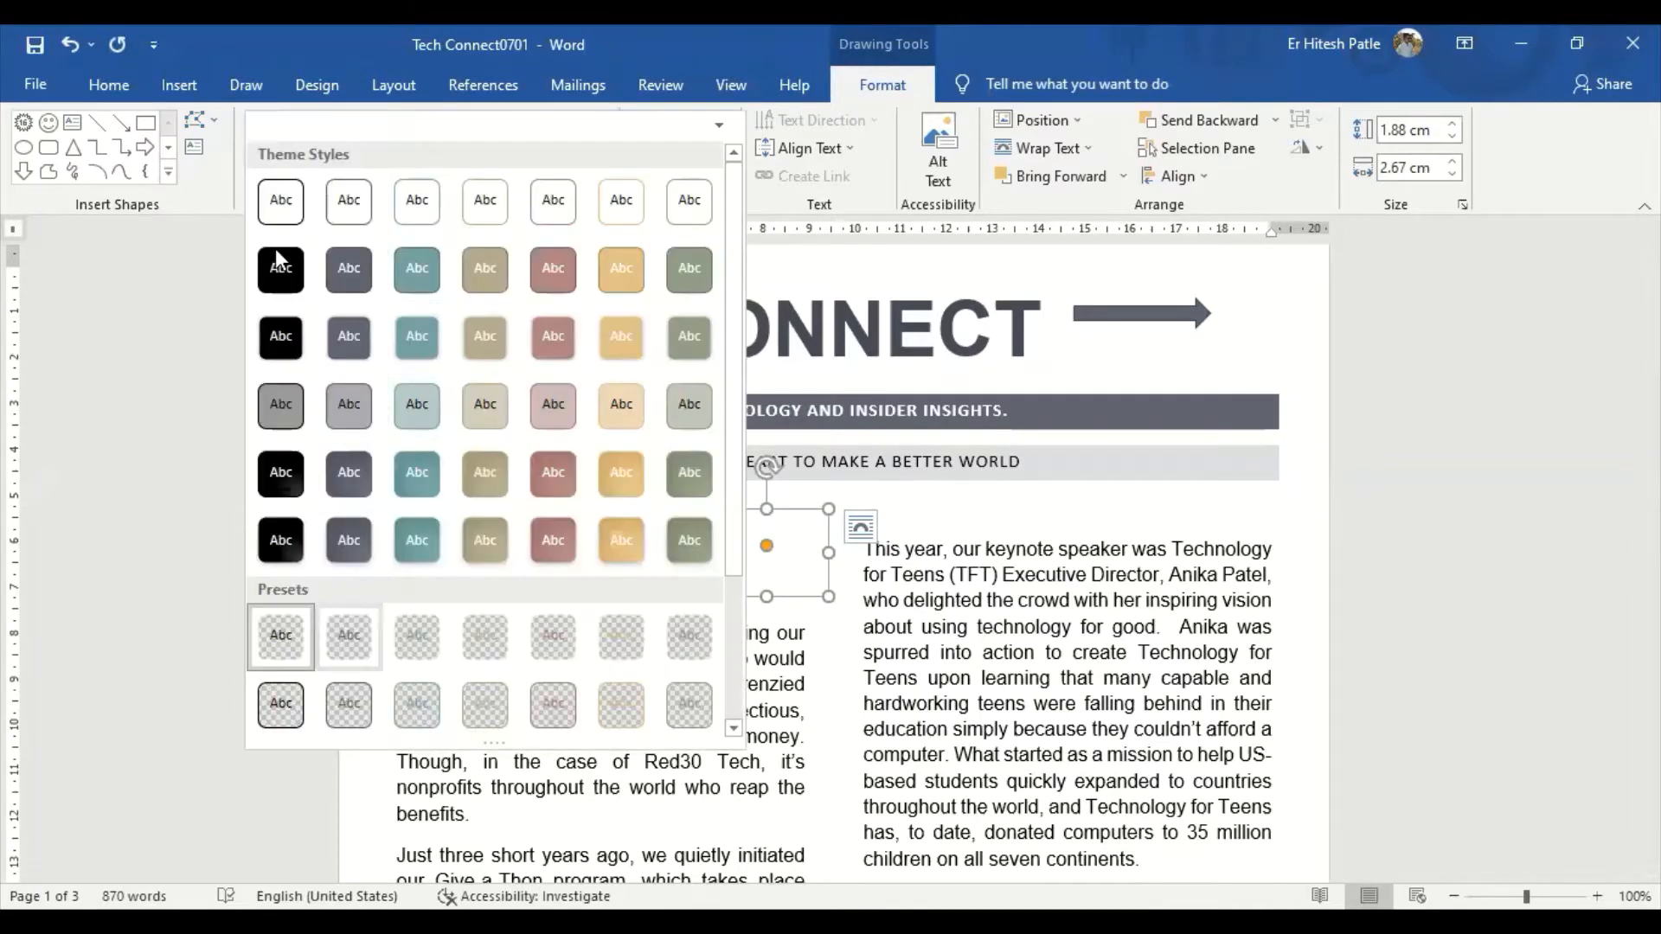
pyautogui.click(612, 351)
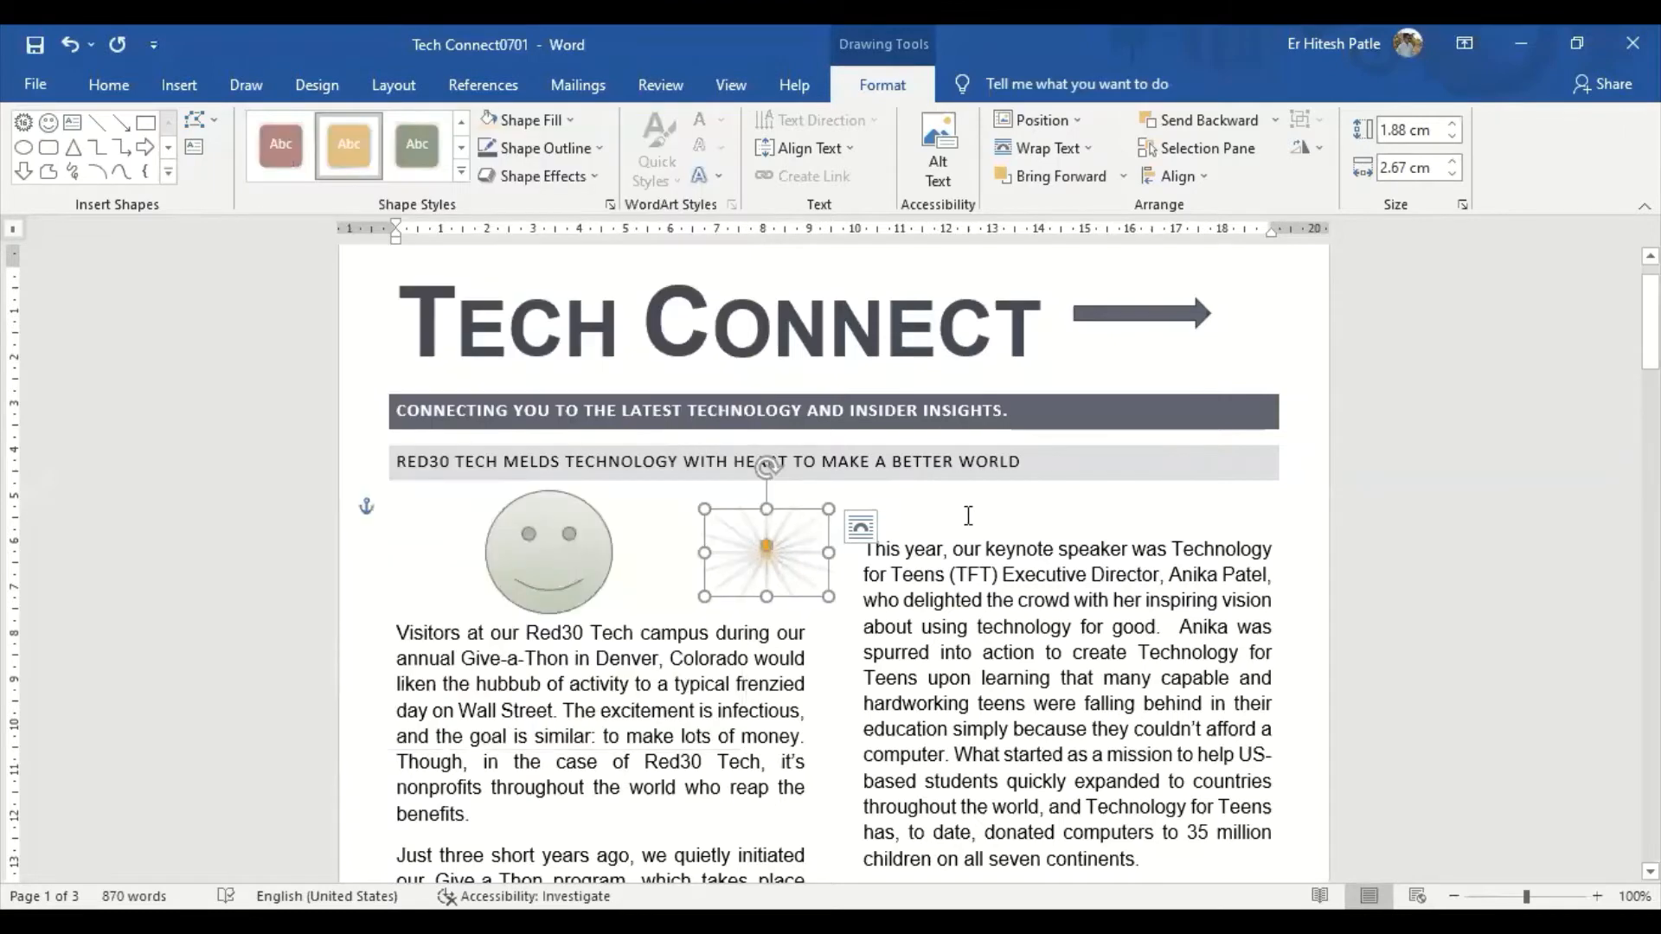
pyautogui.click(965, 513)
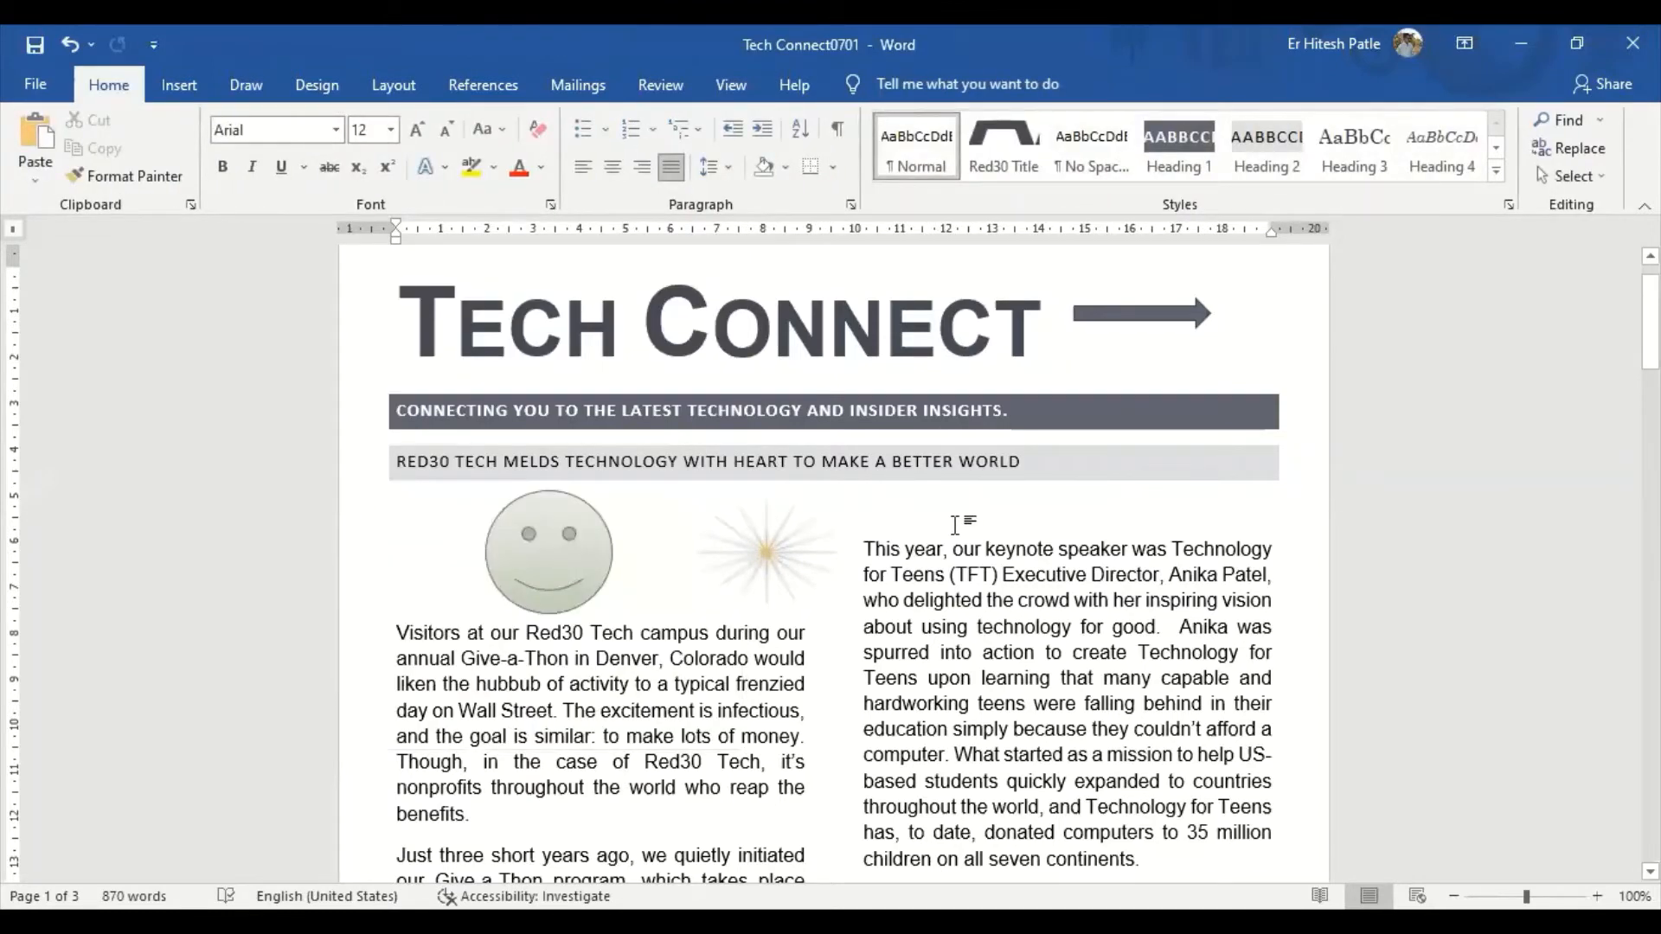
# Try a red fill on the star, and set its fill to the standard yellow
pyautogui.click(765, 544)
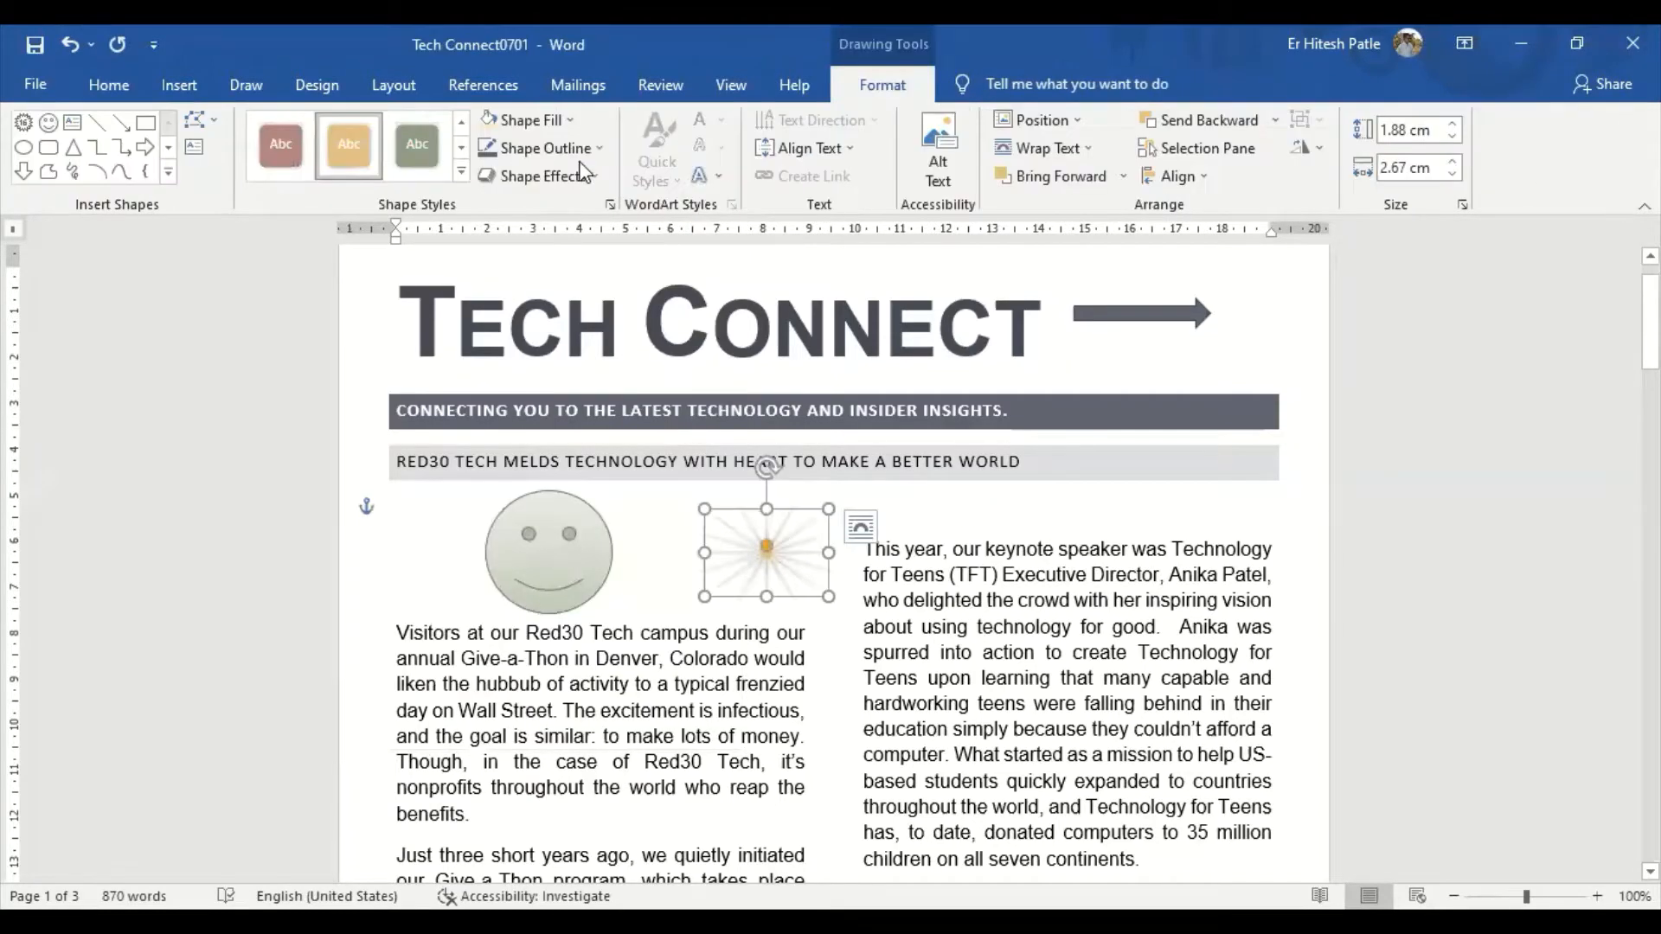
pyautogui.click(571, 121)
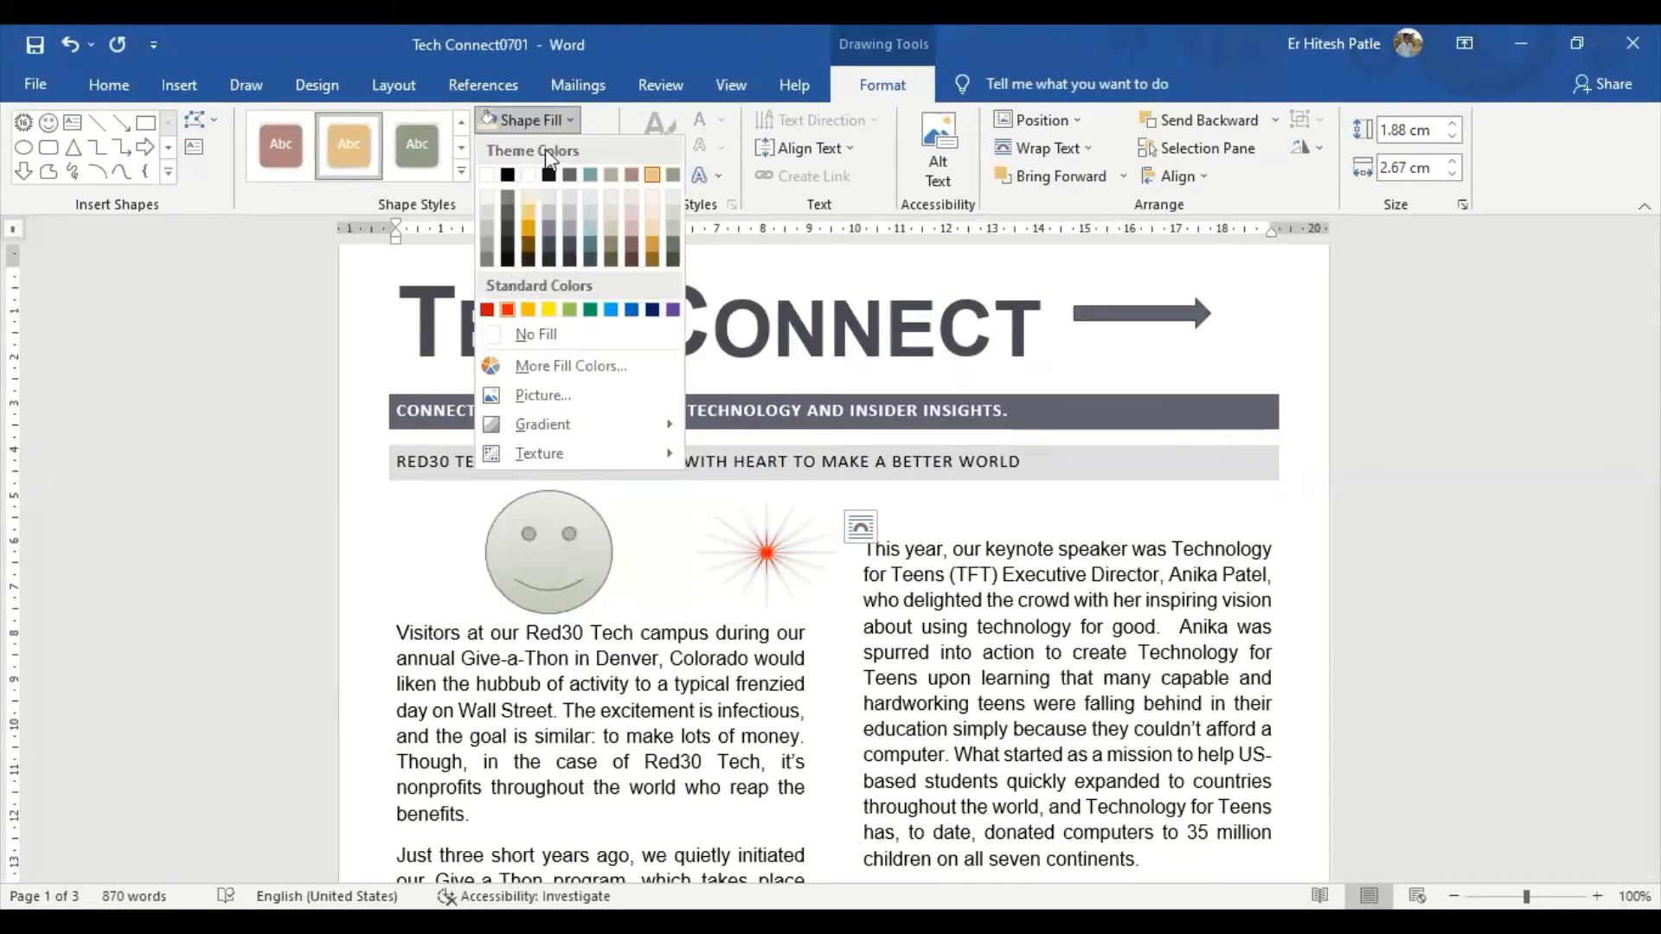
pyautogui.click(508, 310)
pyautogui.click(568, 120)
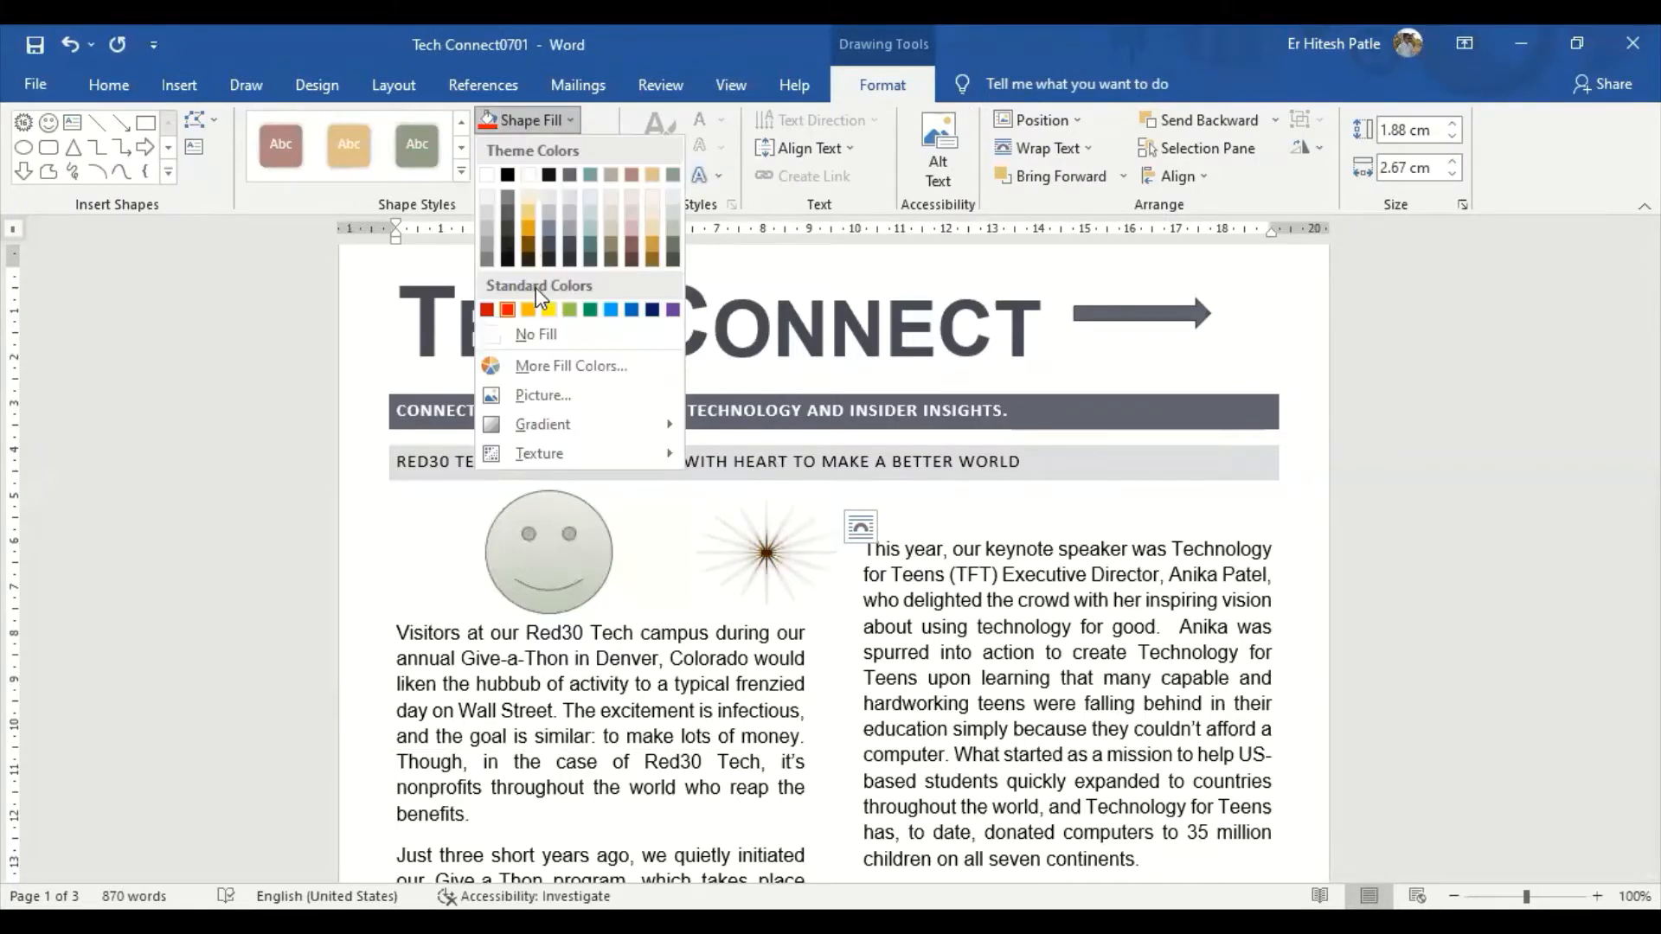
pyautogui.click(548, 314)
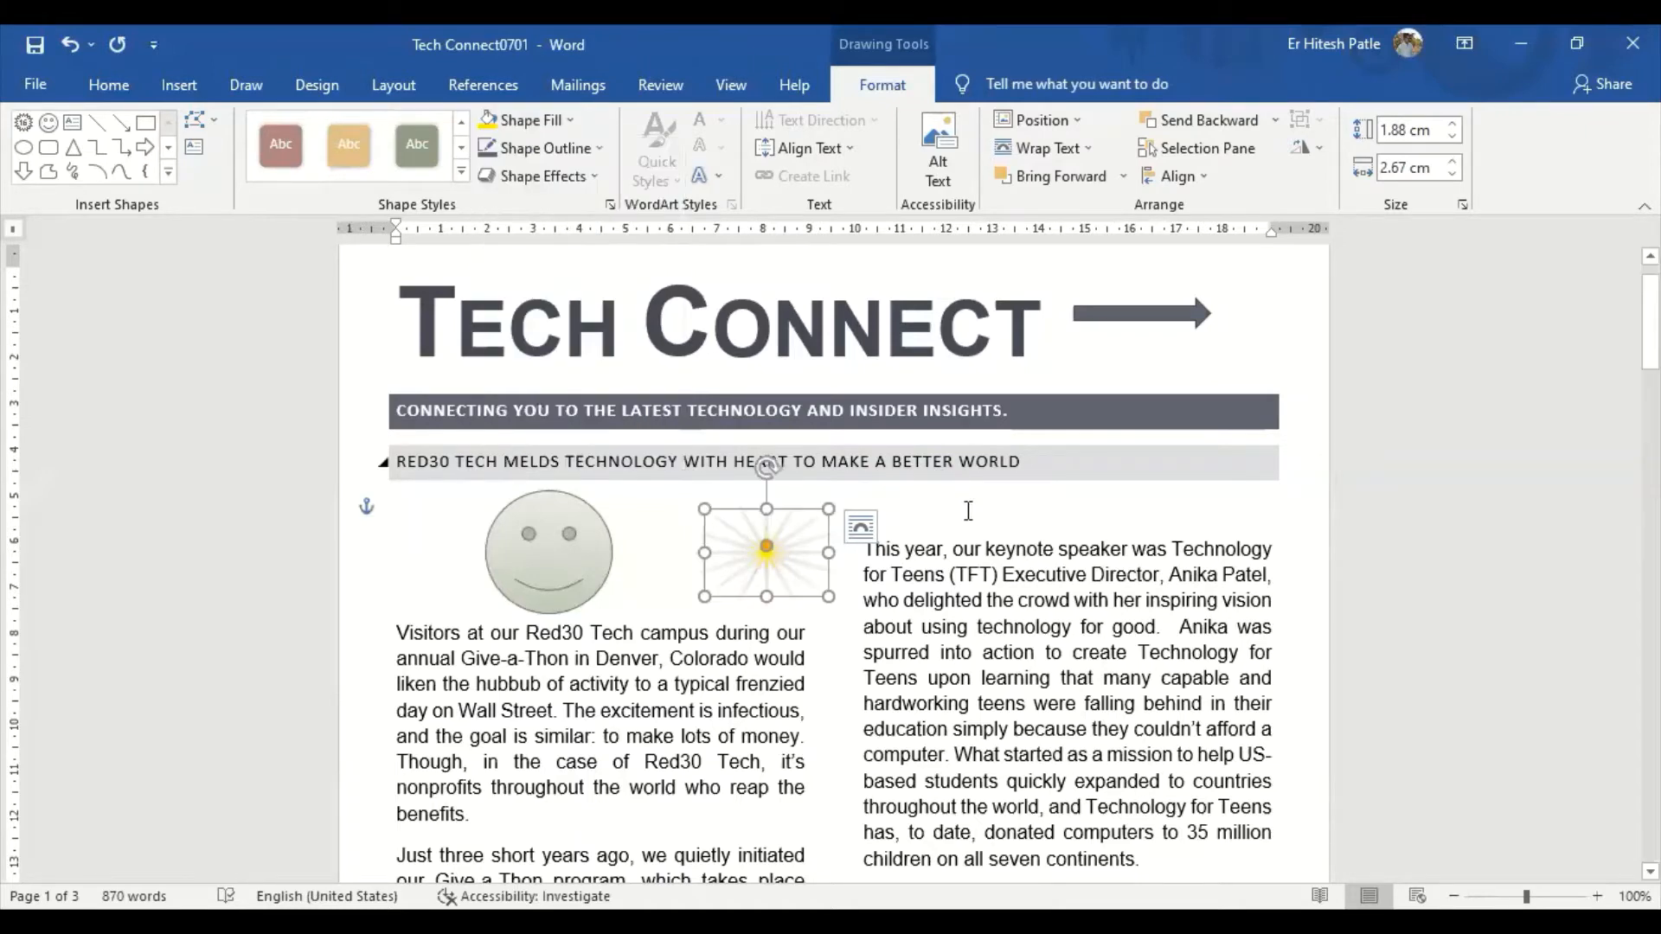
pyautogui.press('Escape')
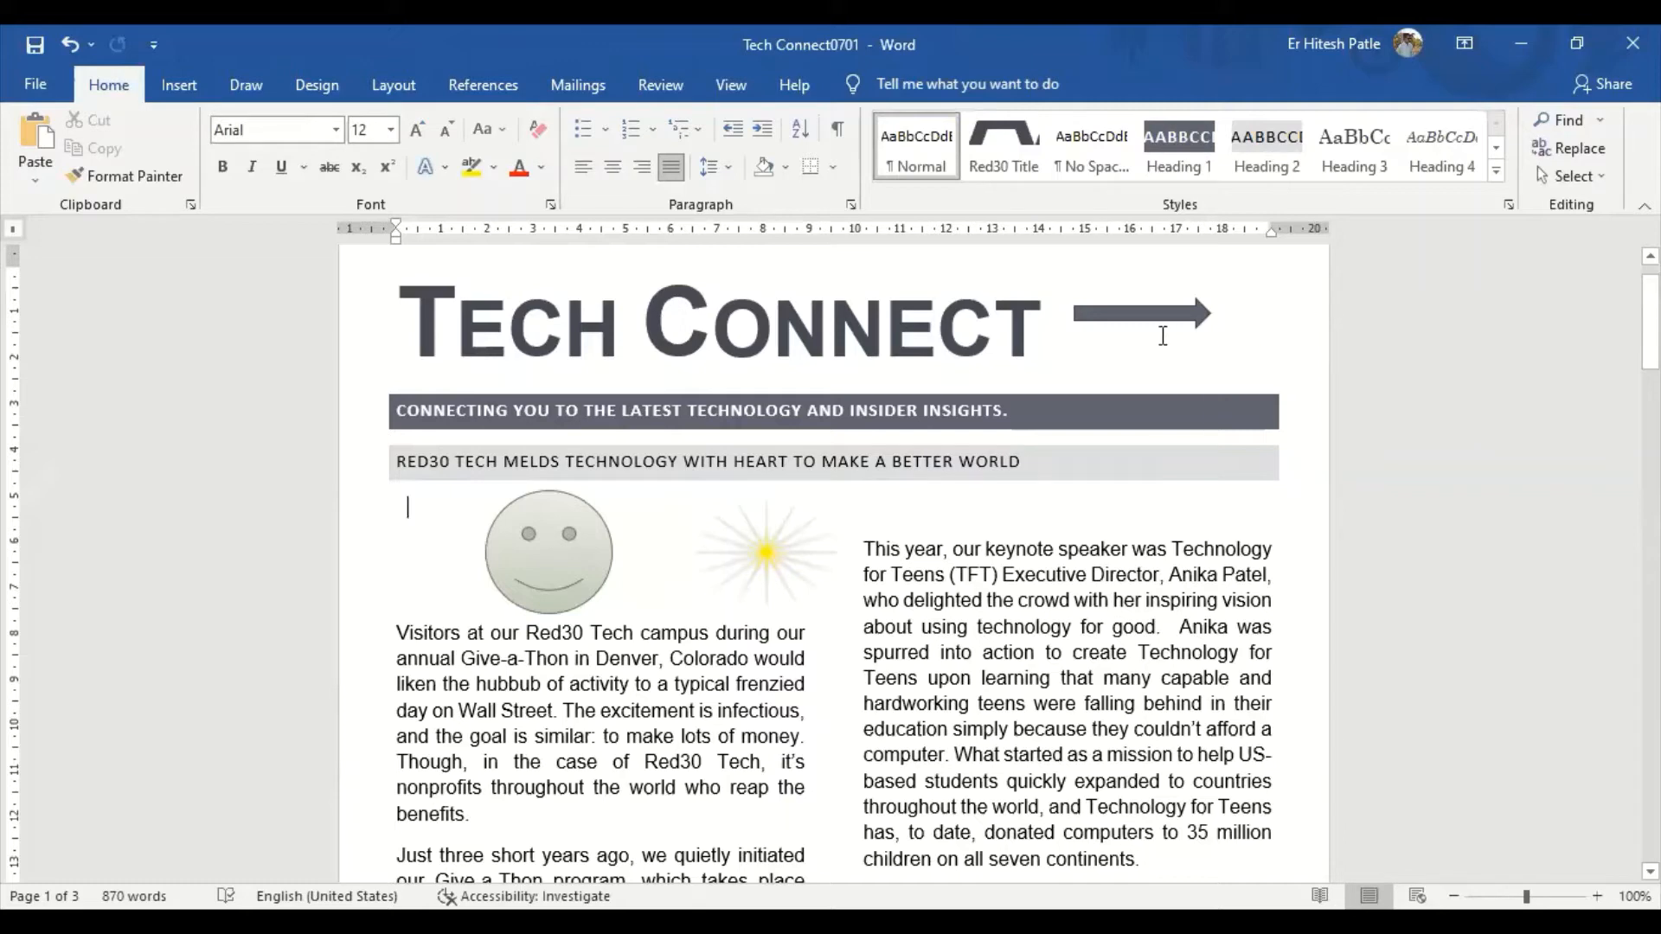
# Give the right arrow beside the title a 2¼ pt outline and a standard red fill
pyautogui.click(1129, 304)
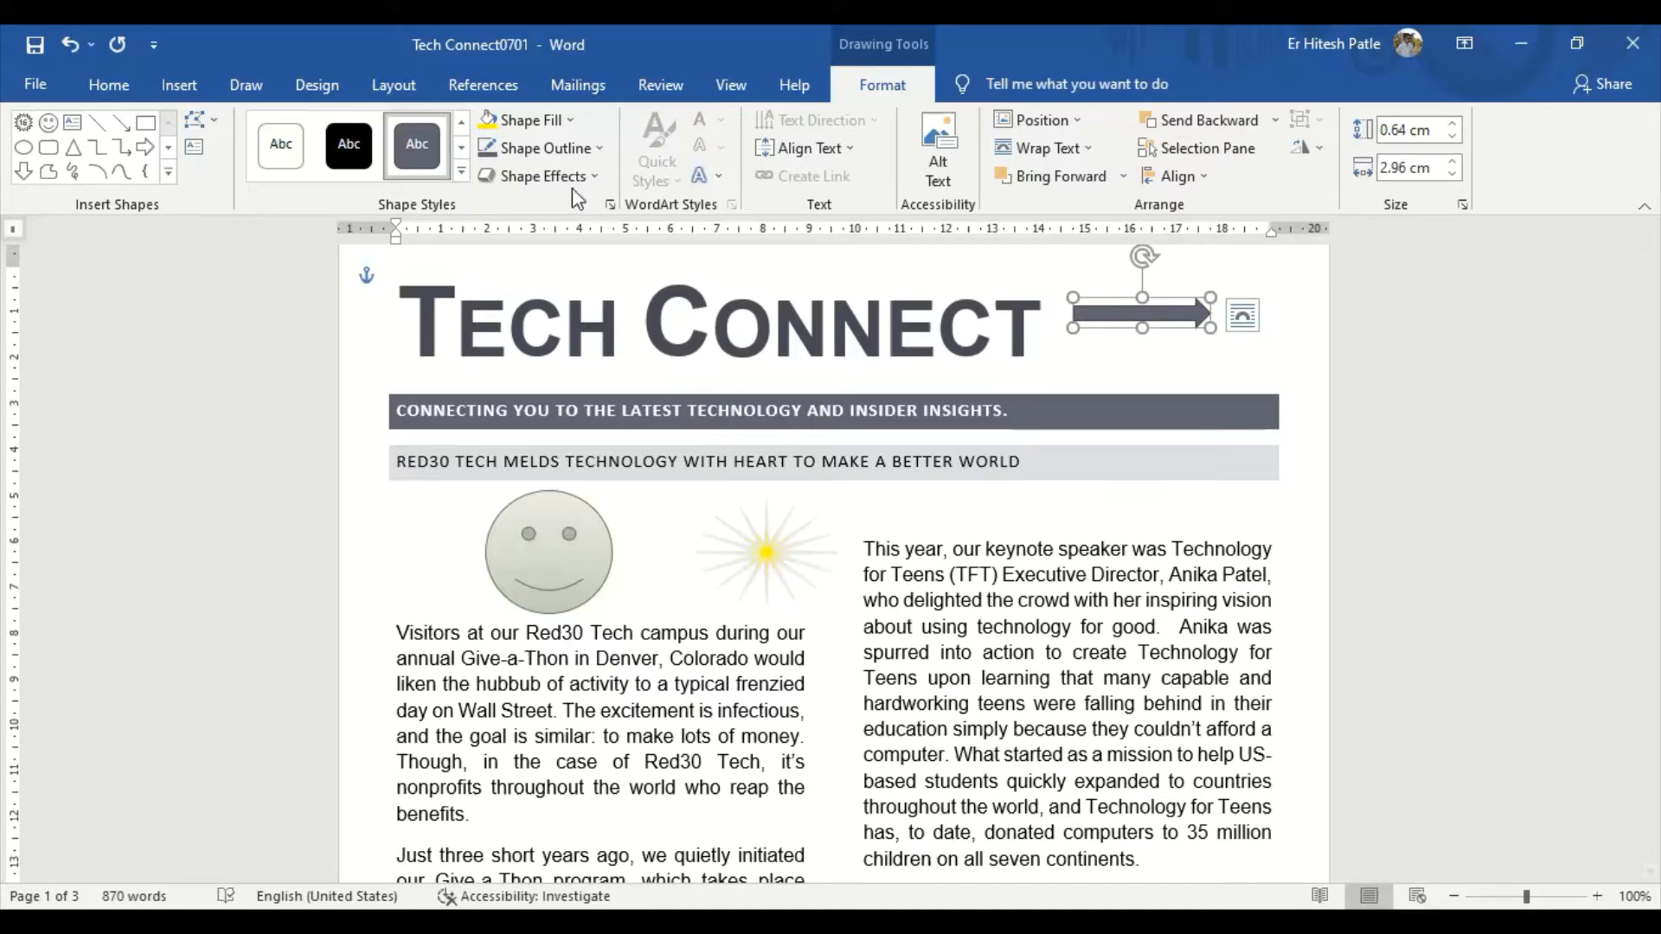
pyautogui.click(597, 148)
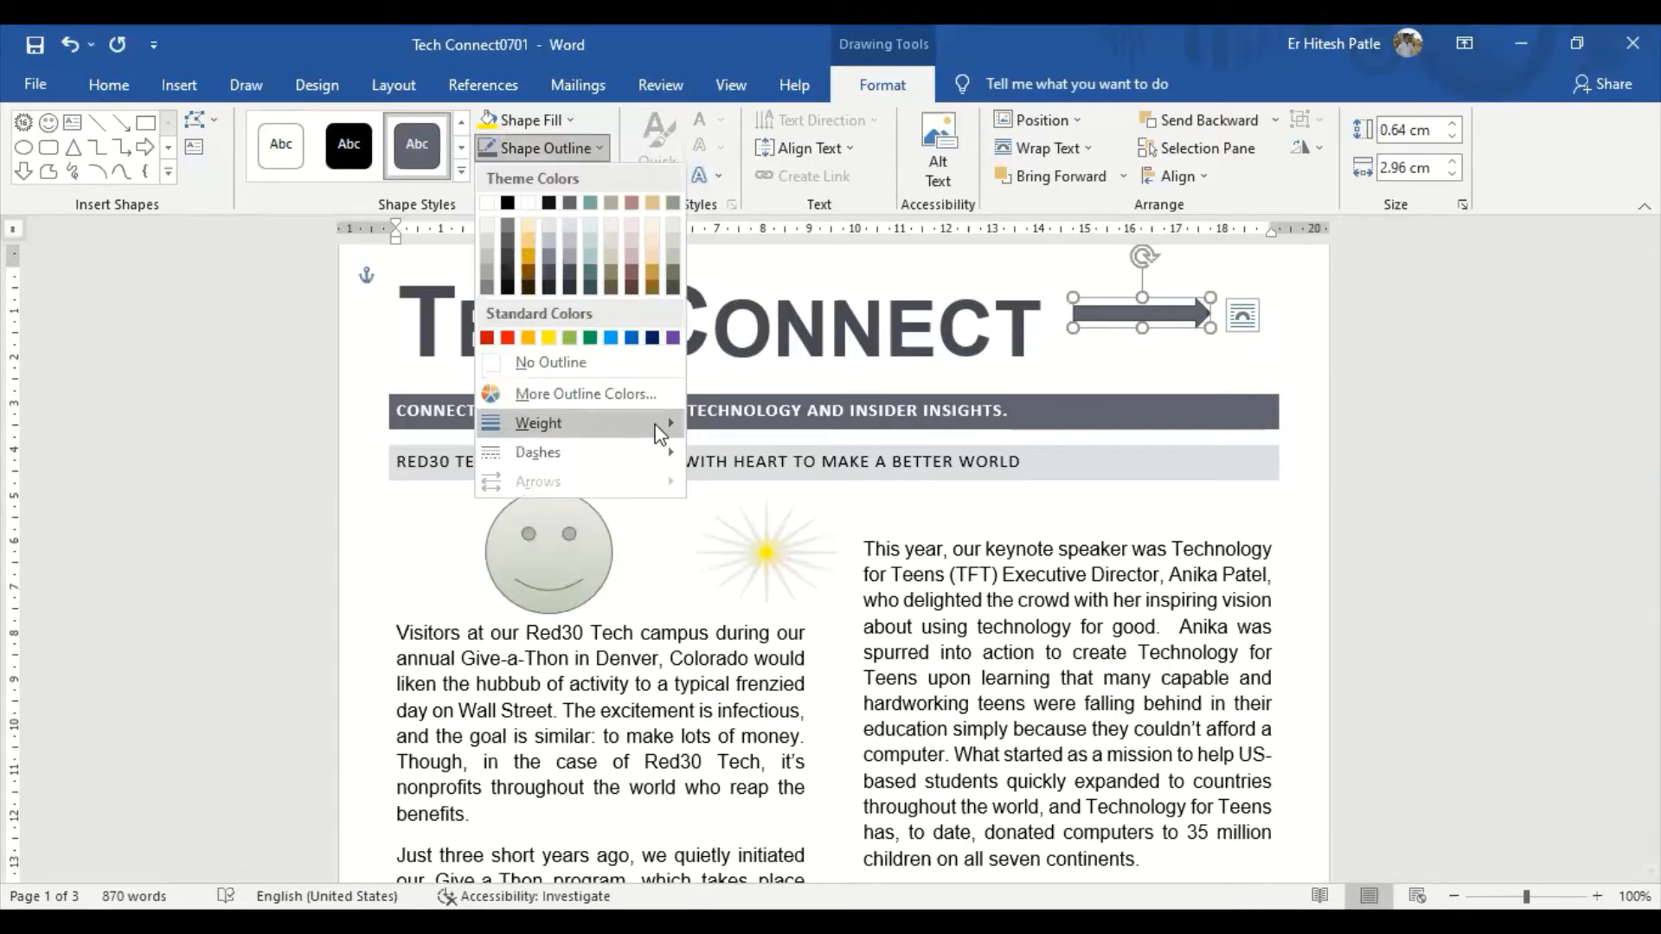
pyautogui.moveTo(660, 433)
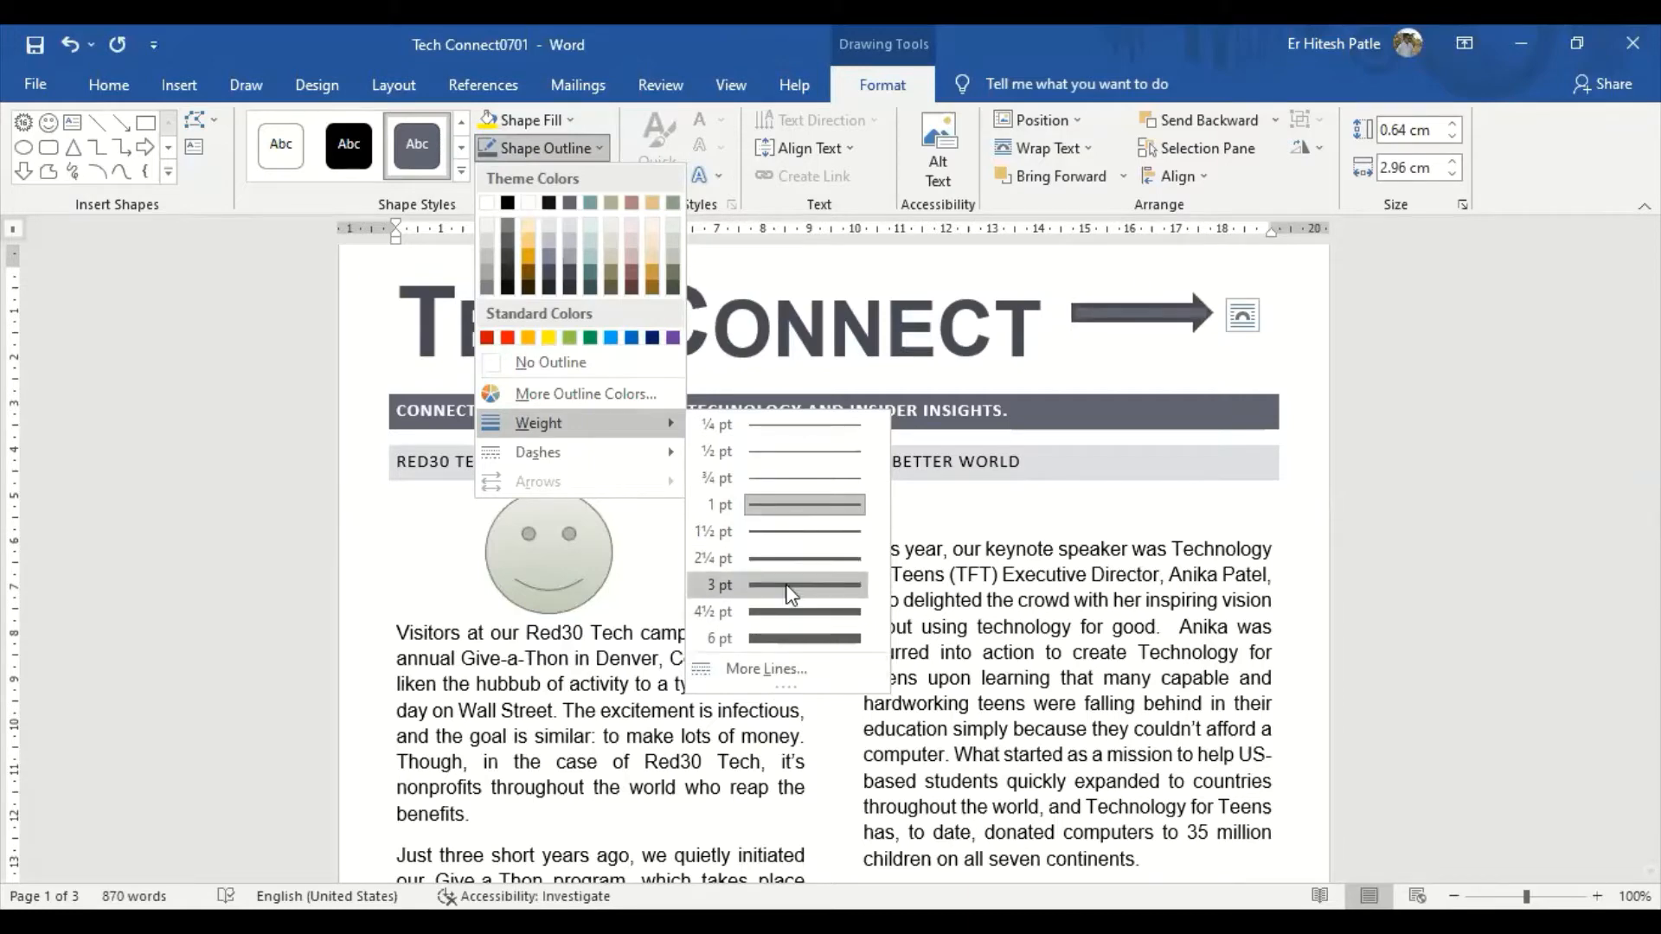
pyautogui.click(784, 561)
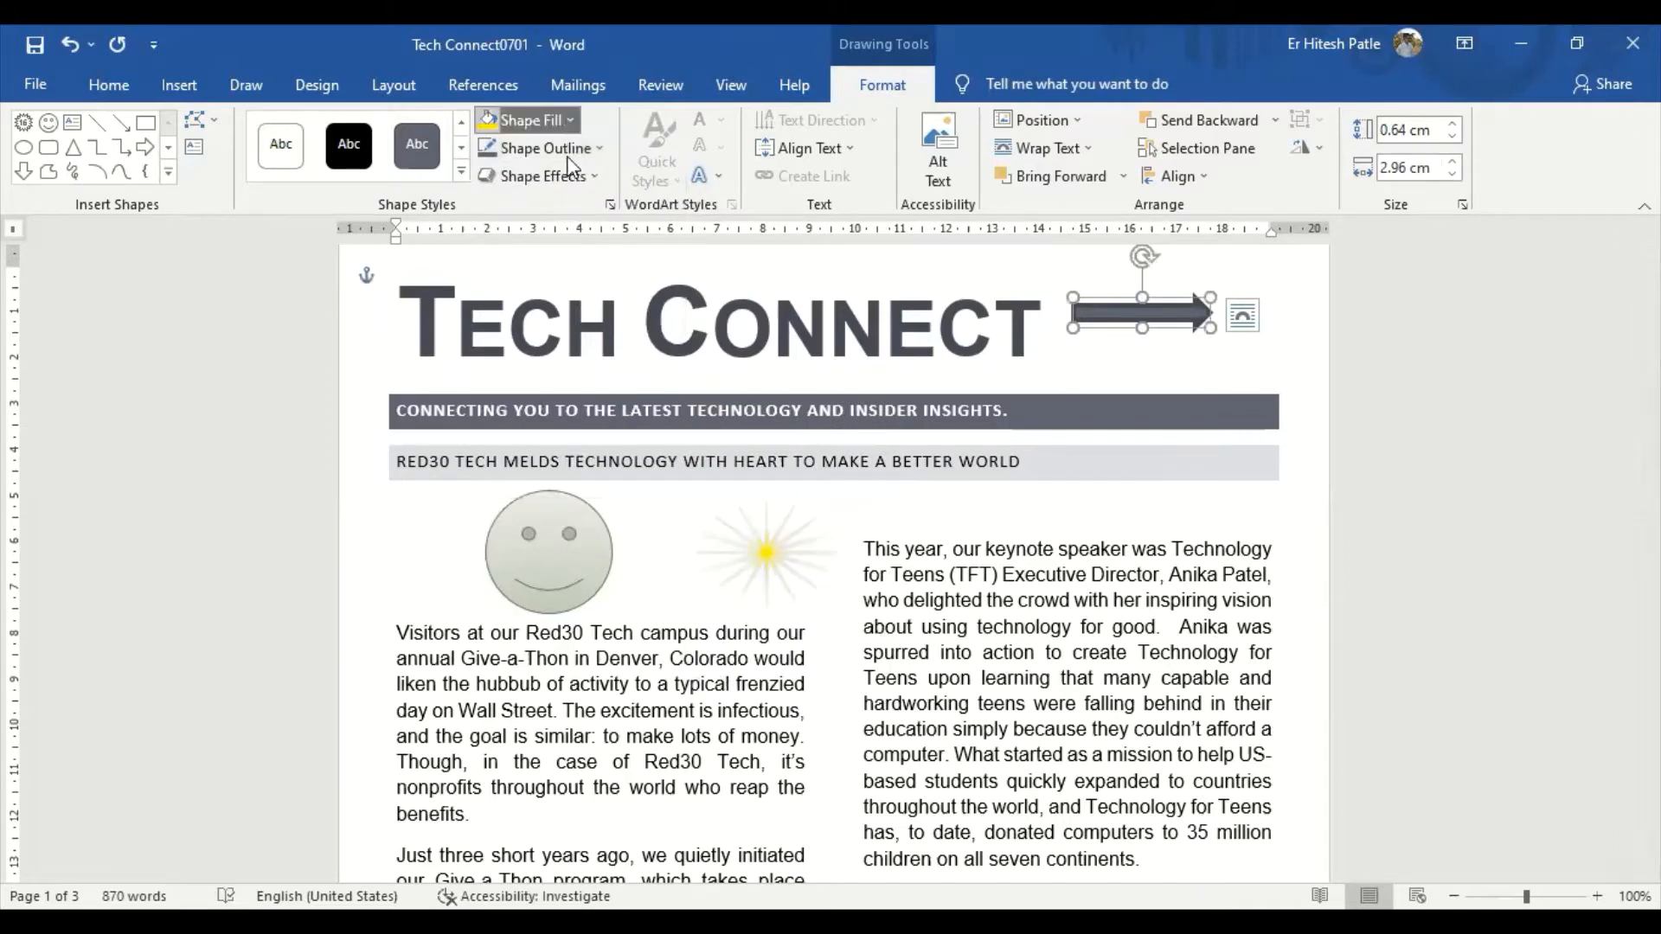
pyautogui.click(529, 121)
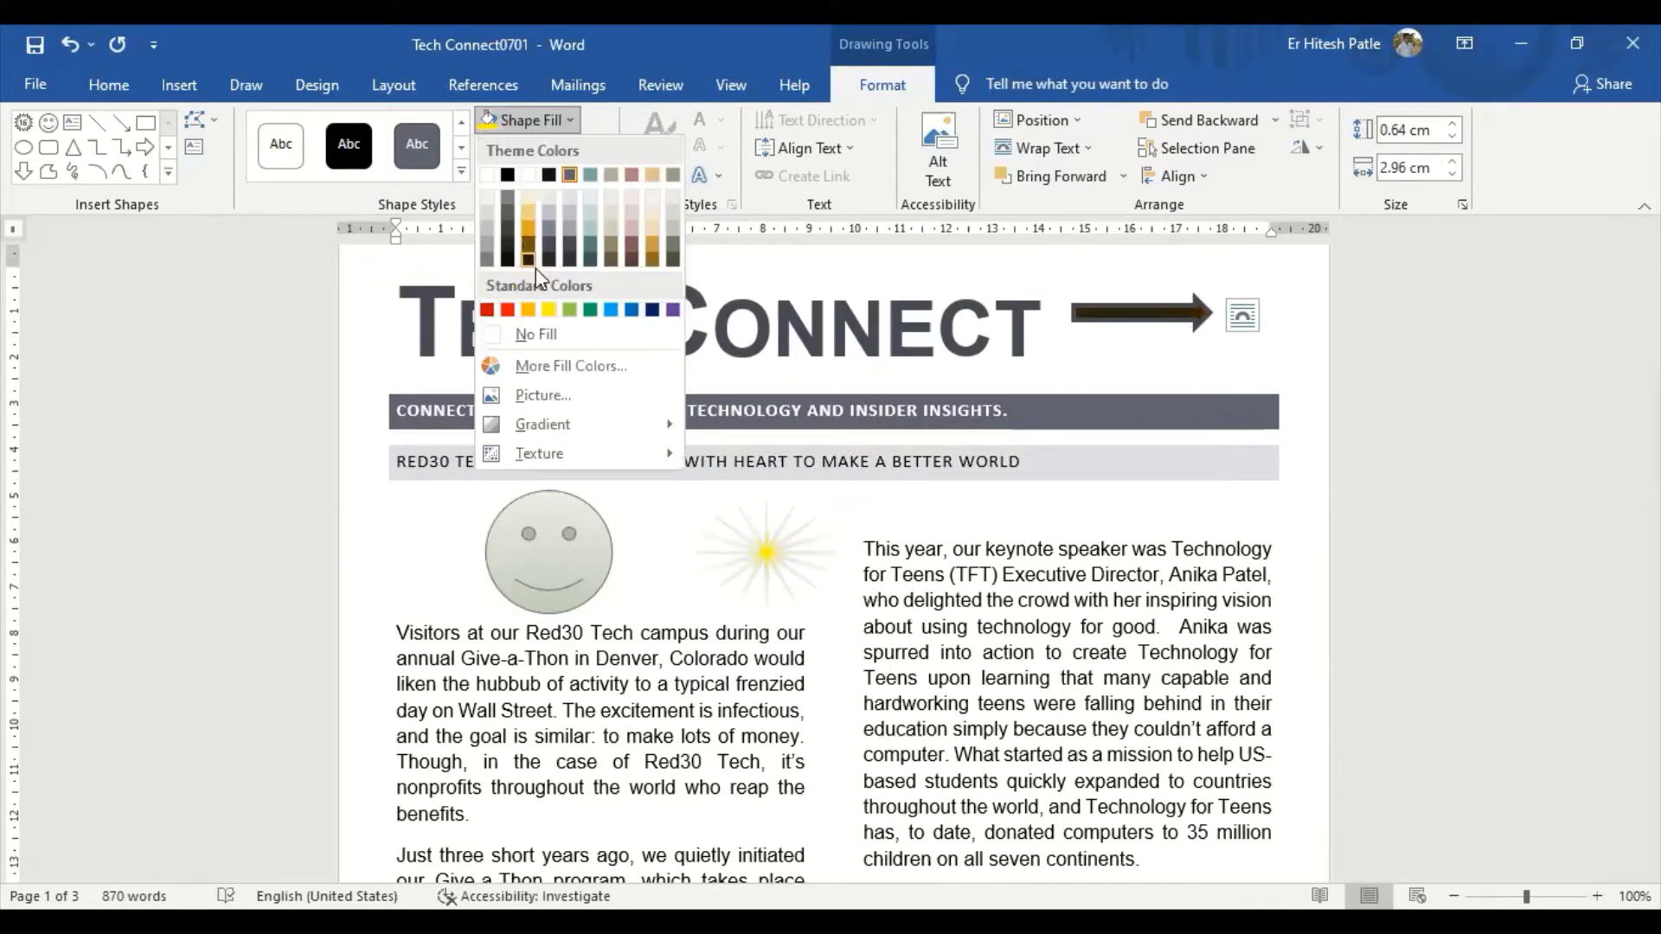
pyautogui.click(509, 310)
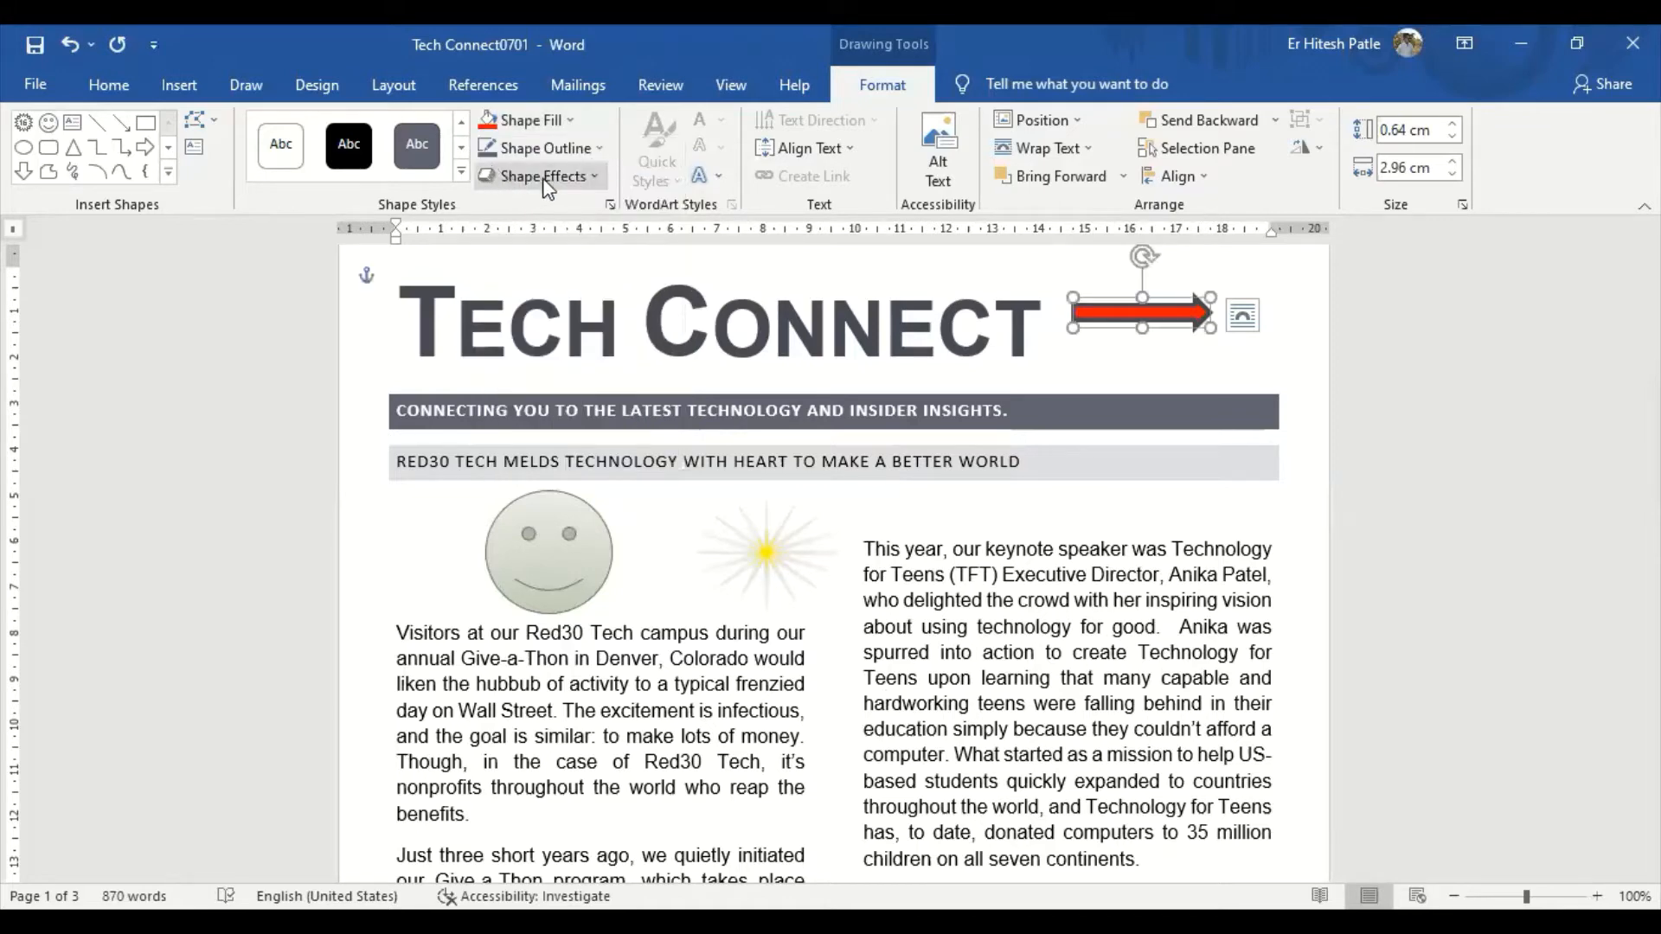
# Preview 3-D rotations on the red arrow and apply the second bevel preset of the first row to it
pyautogui.click(594, 178)
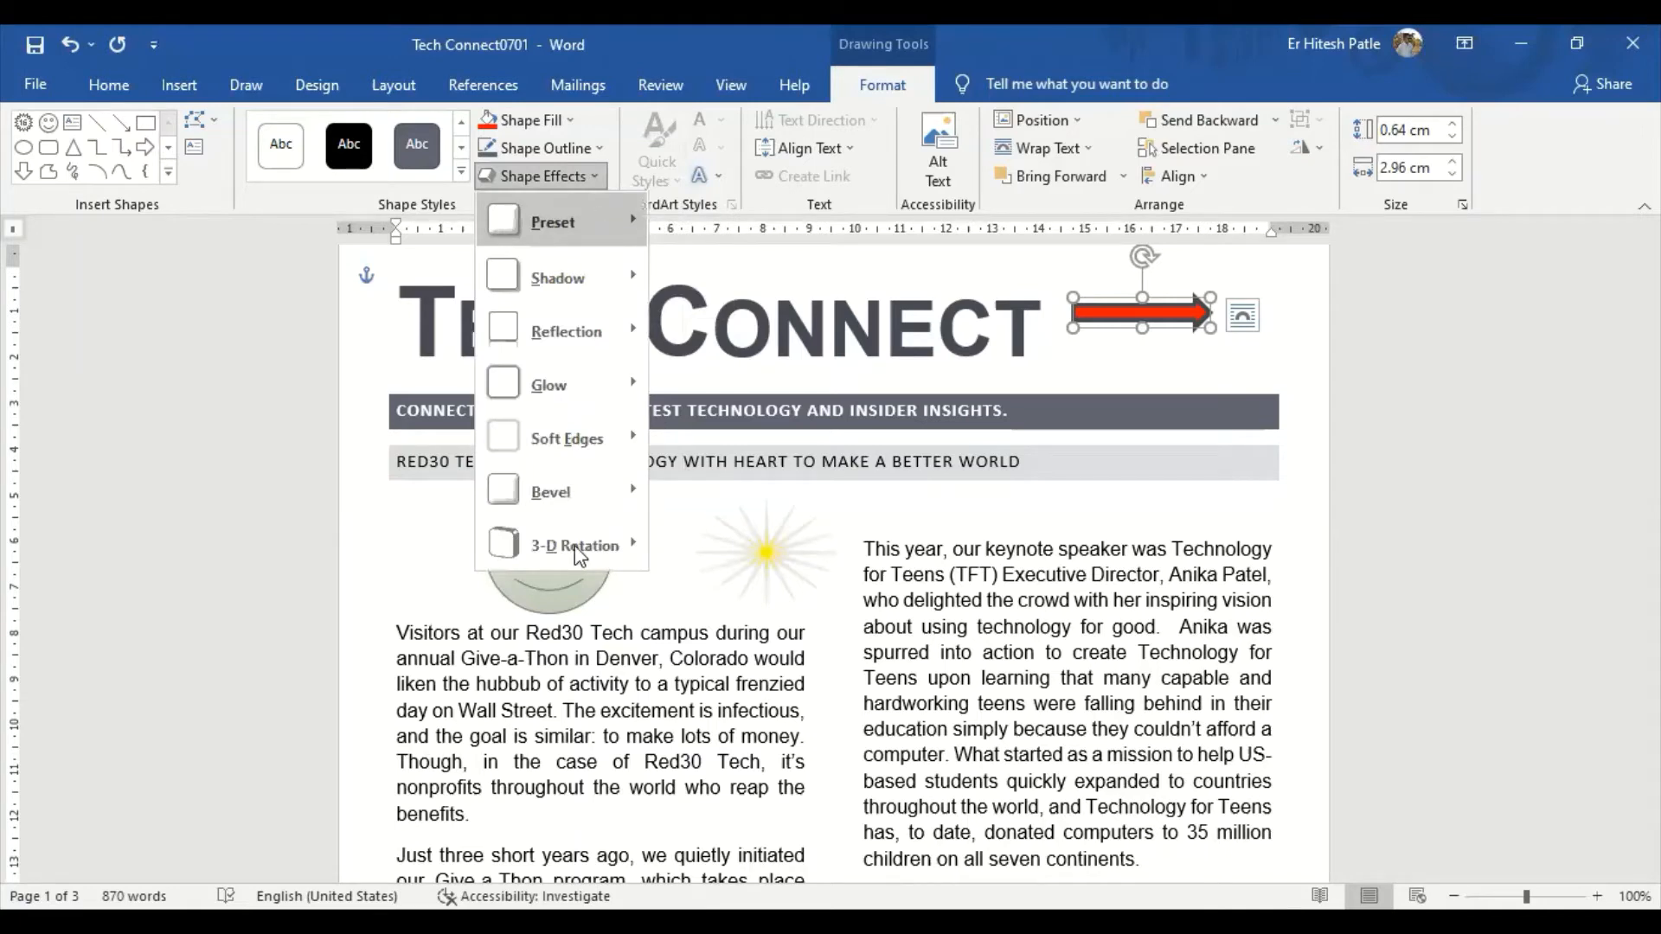
pyautogui.moveTo(577, 554)
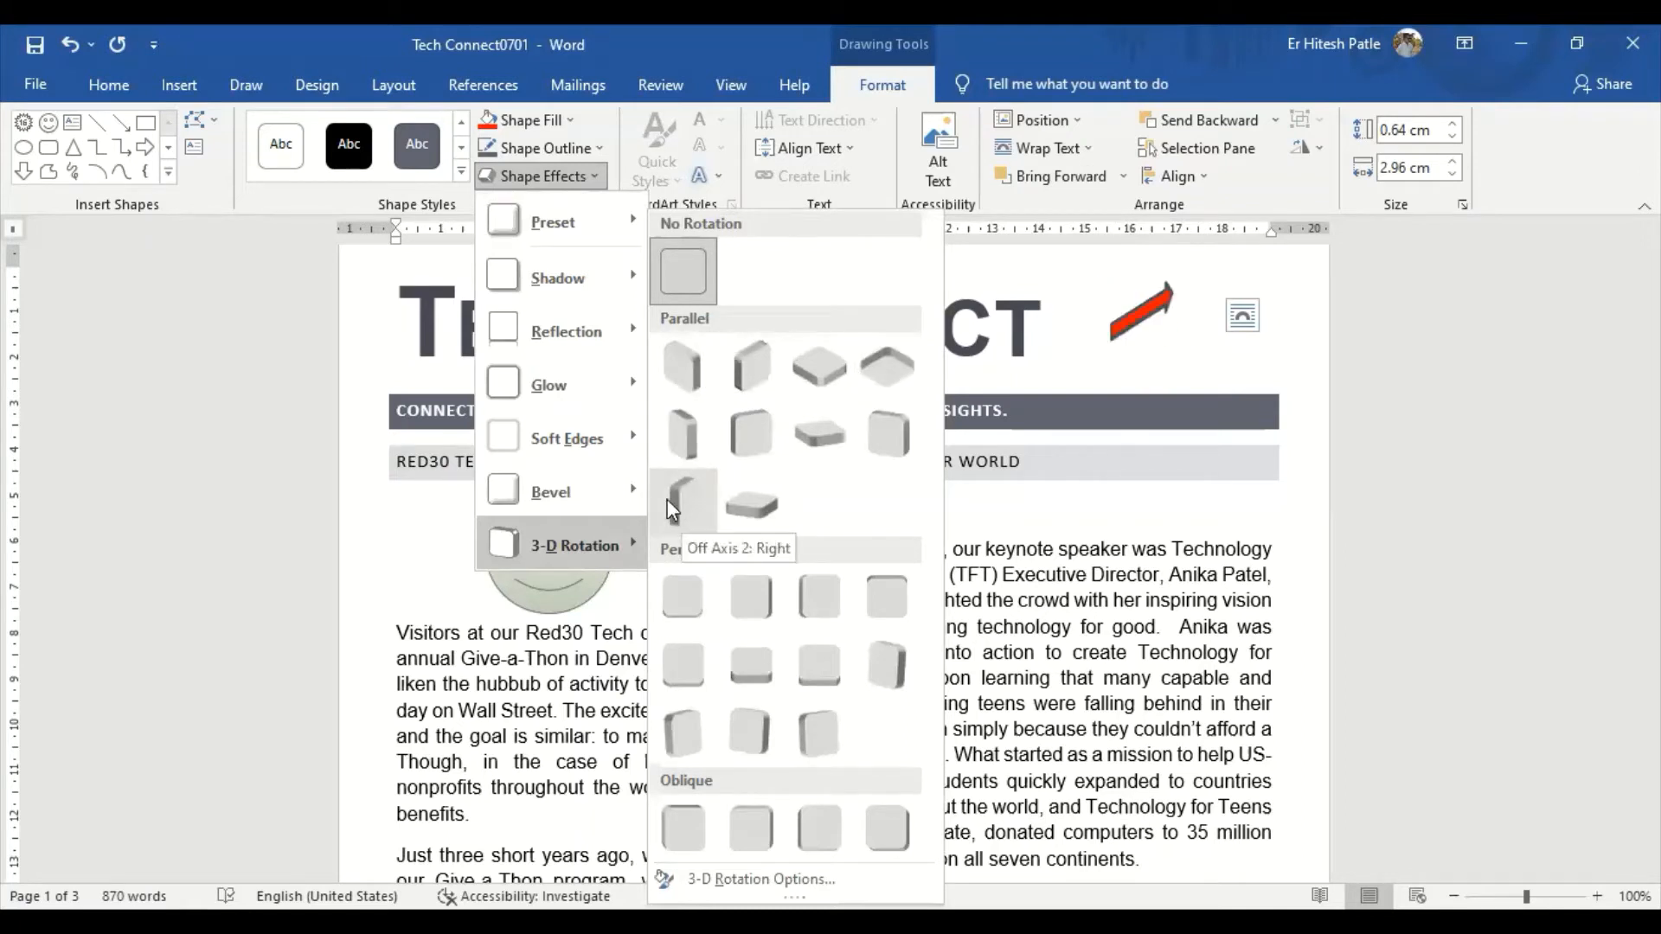
pyautogui.moveTo(626, 495)
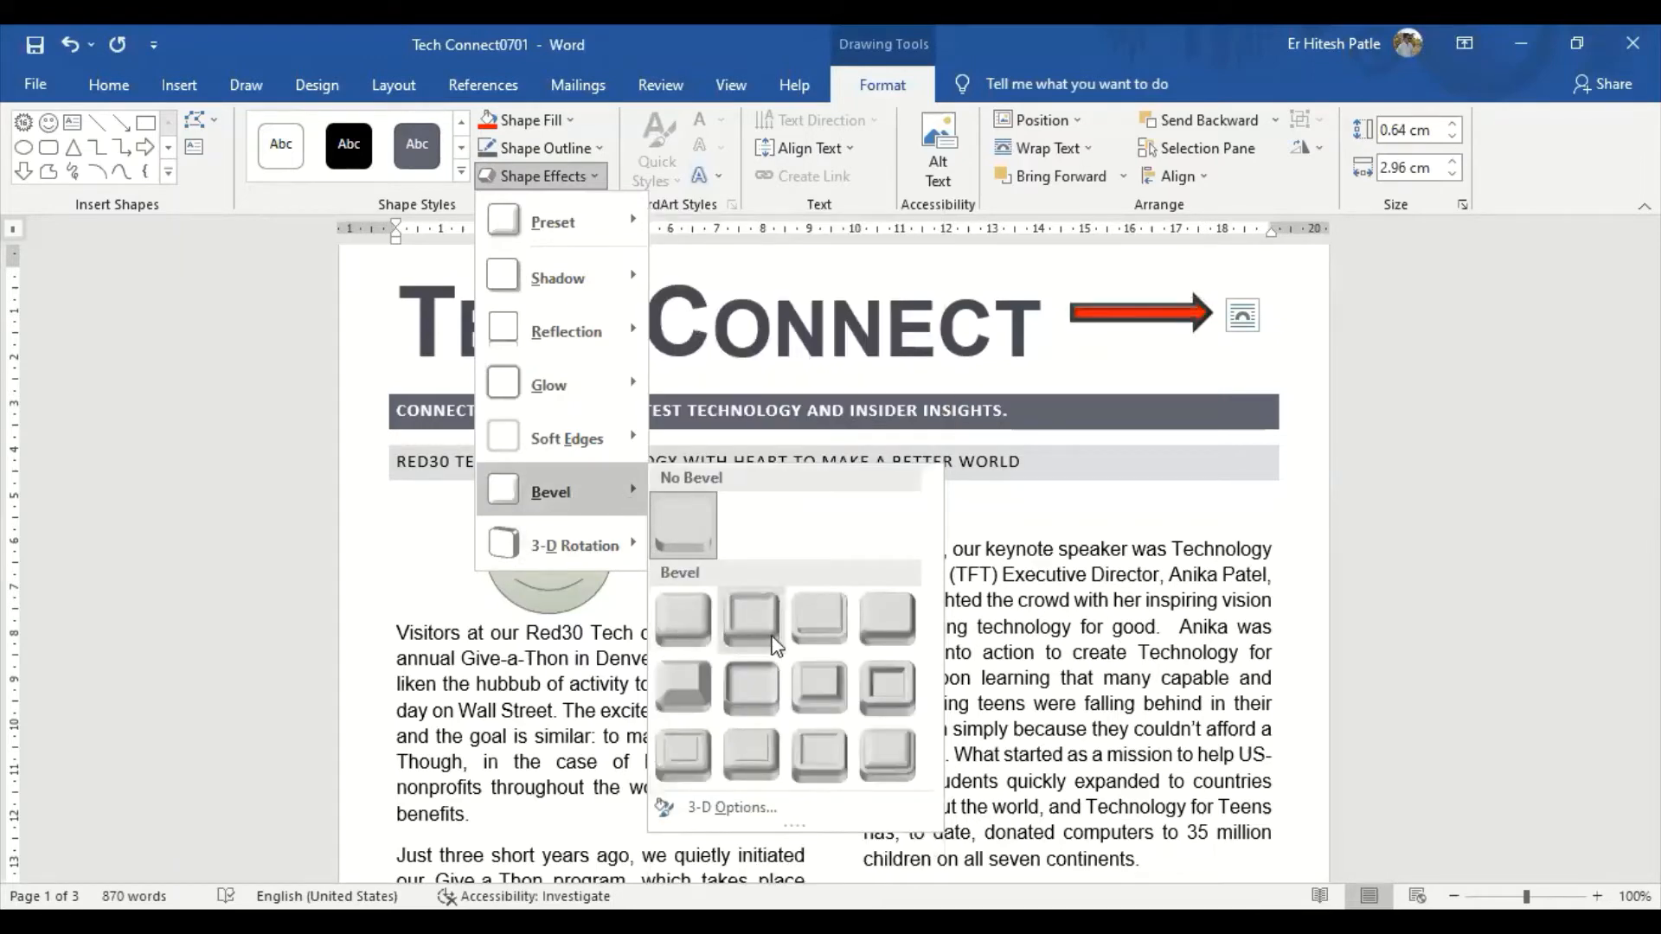
pyautogui.click(751, 619)
pyautogui.click(1109, 461)
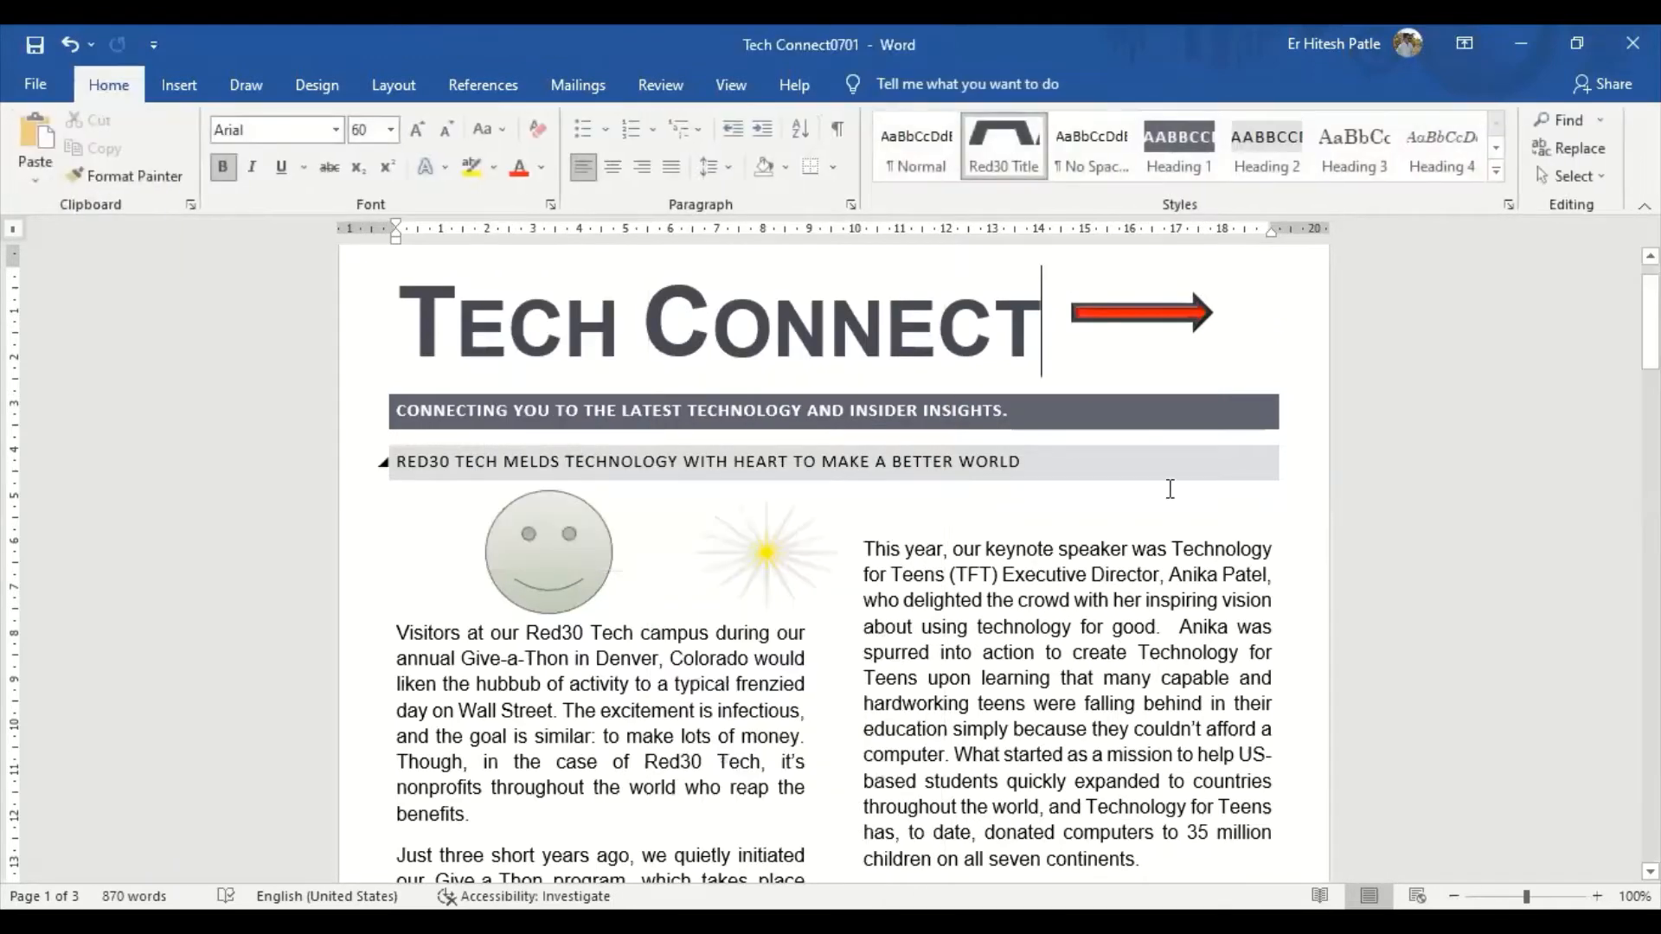
# Apply the first bevel preset to the yellow star below the Red30 Tech heading
pyautogui.click(759, 548)
pyautogui.click(905, 82)
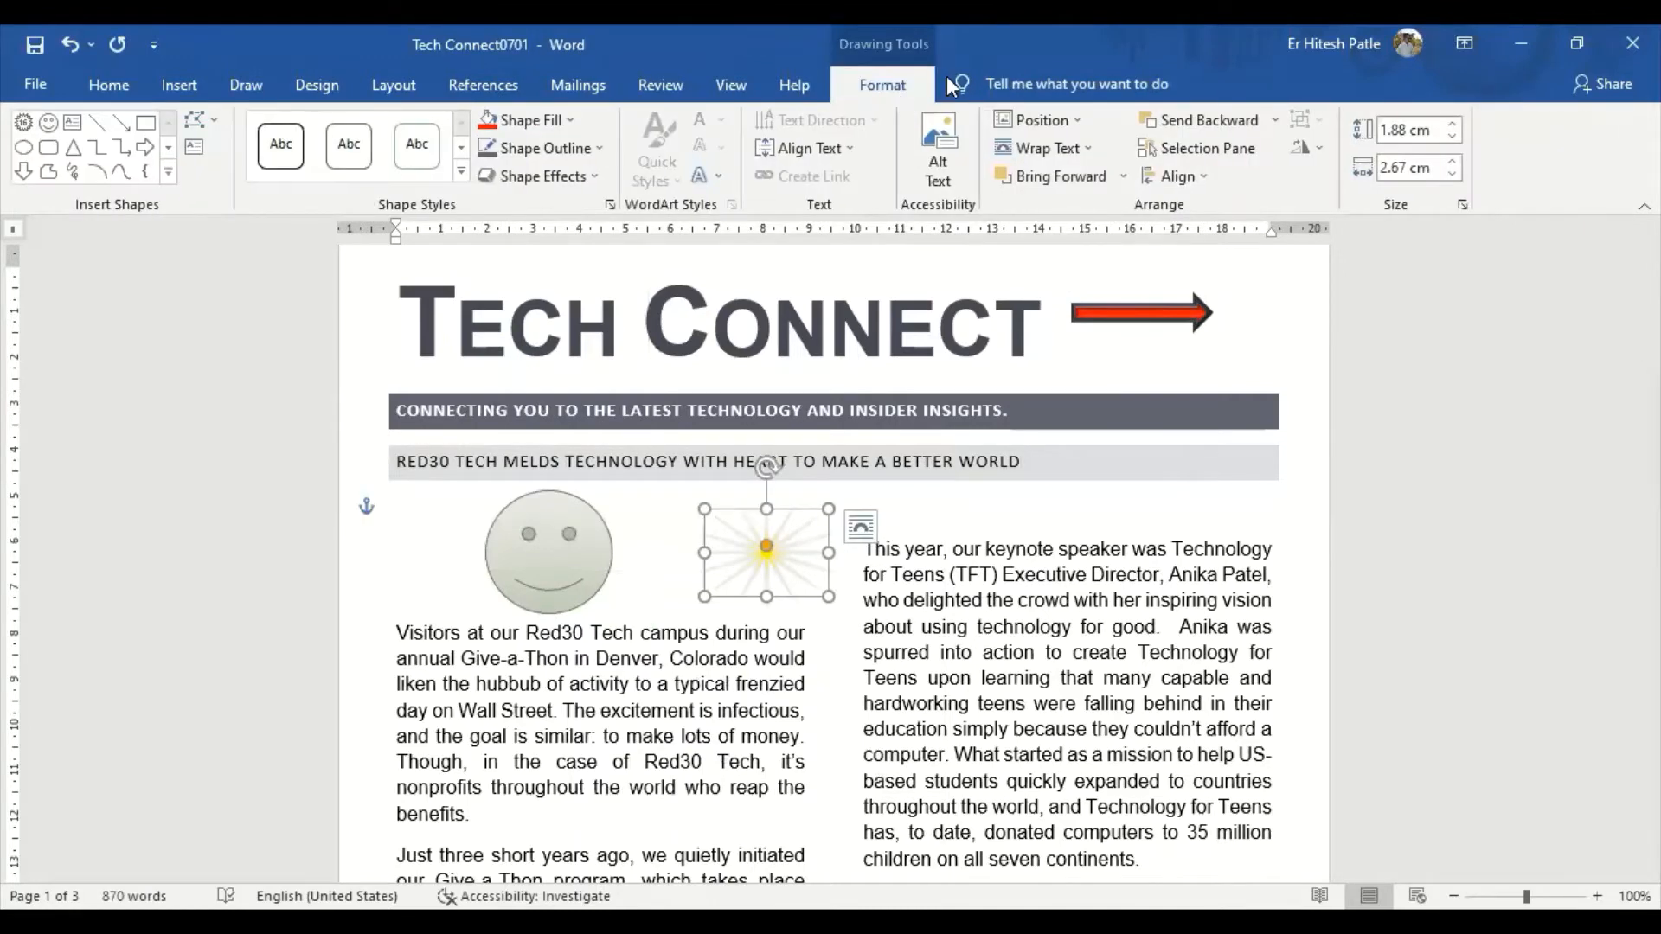
pyautogui.click(584, 176)
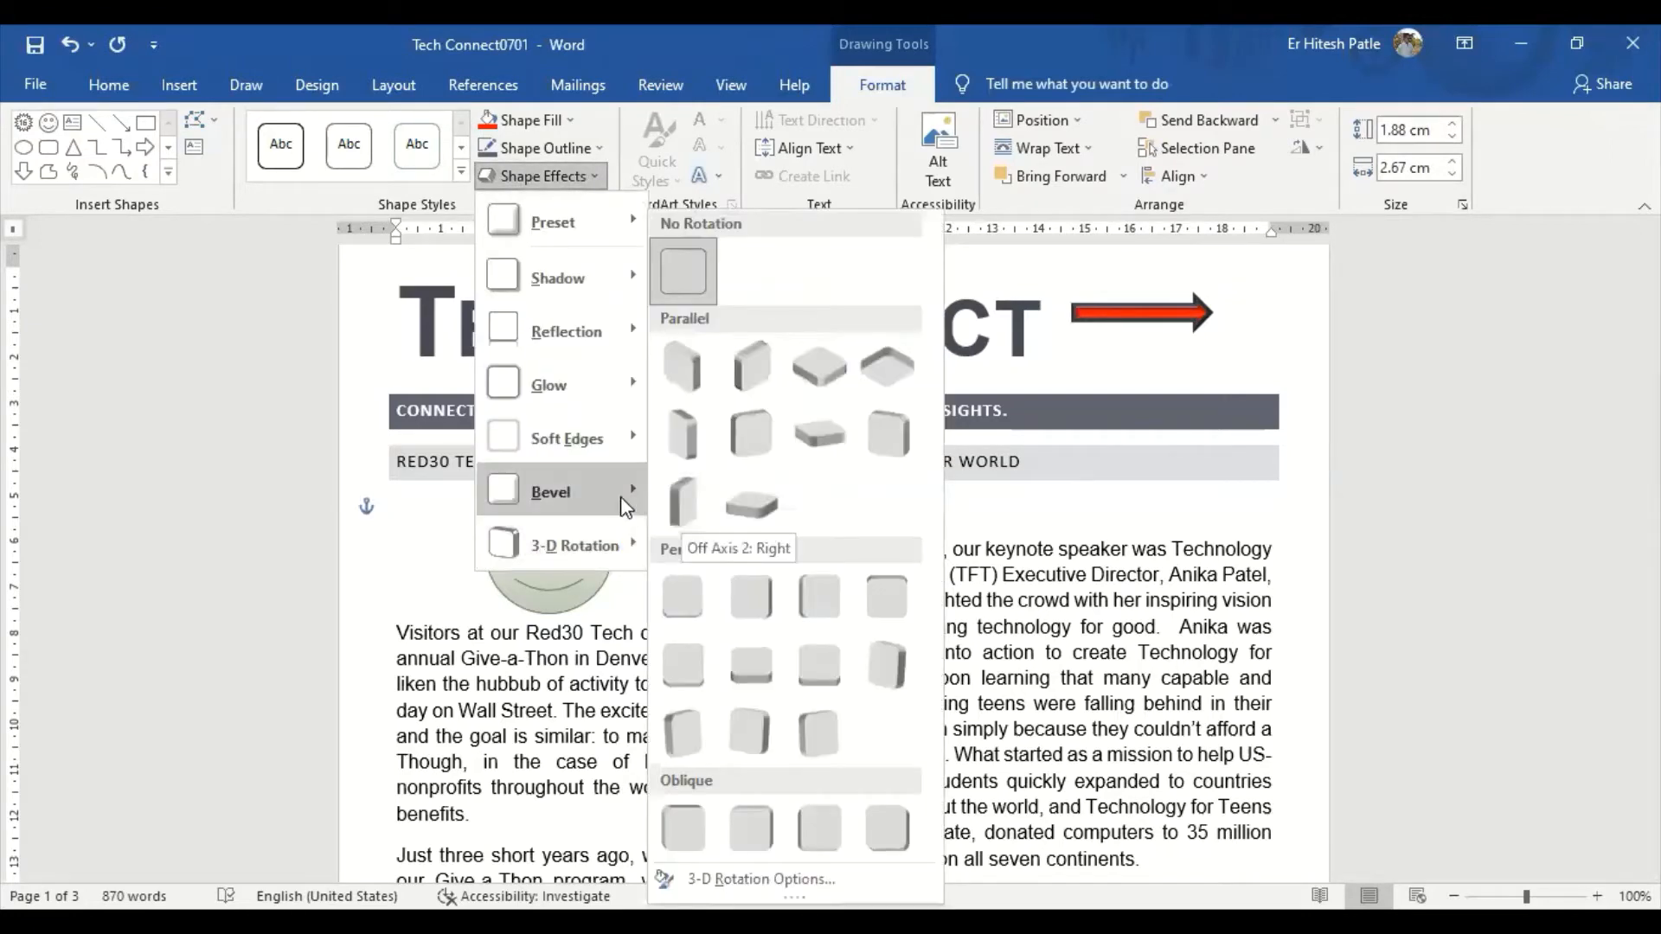
pyautogui.moveTo(622, 504)
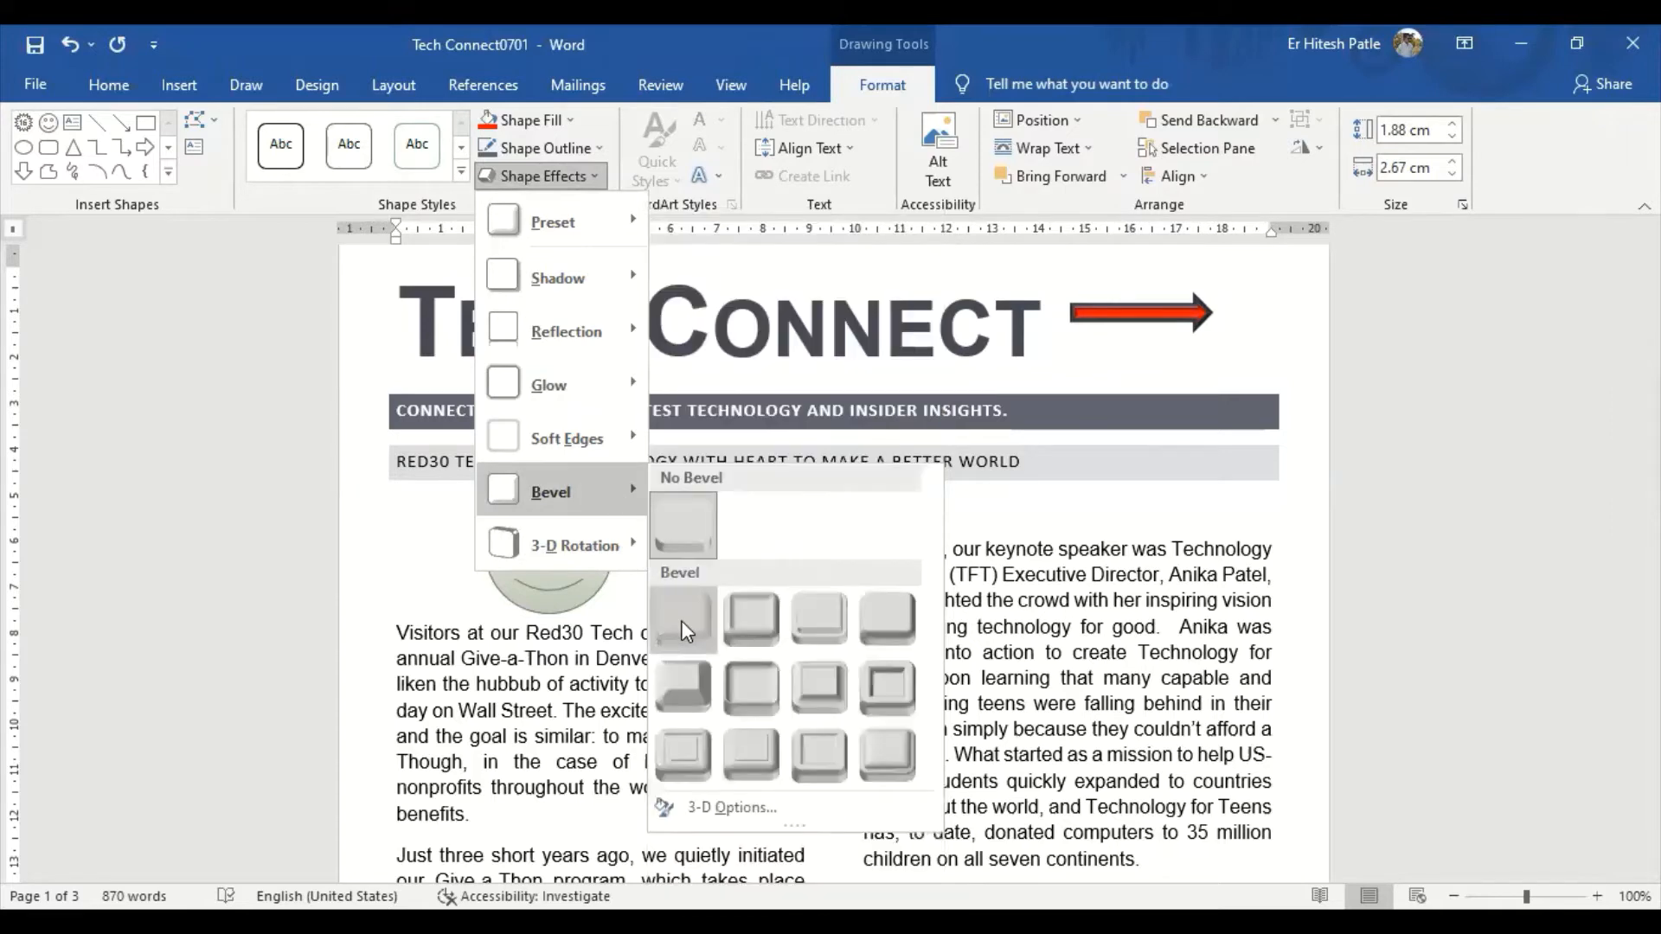
pyautogui.click(682, 621)
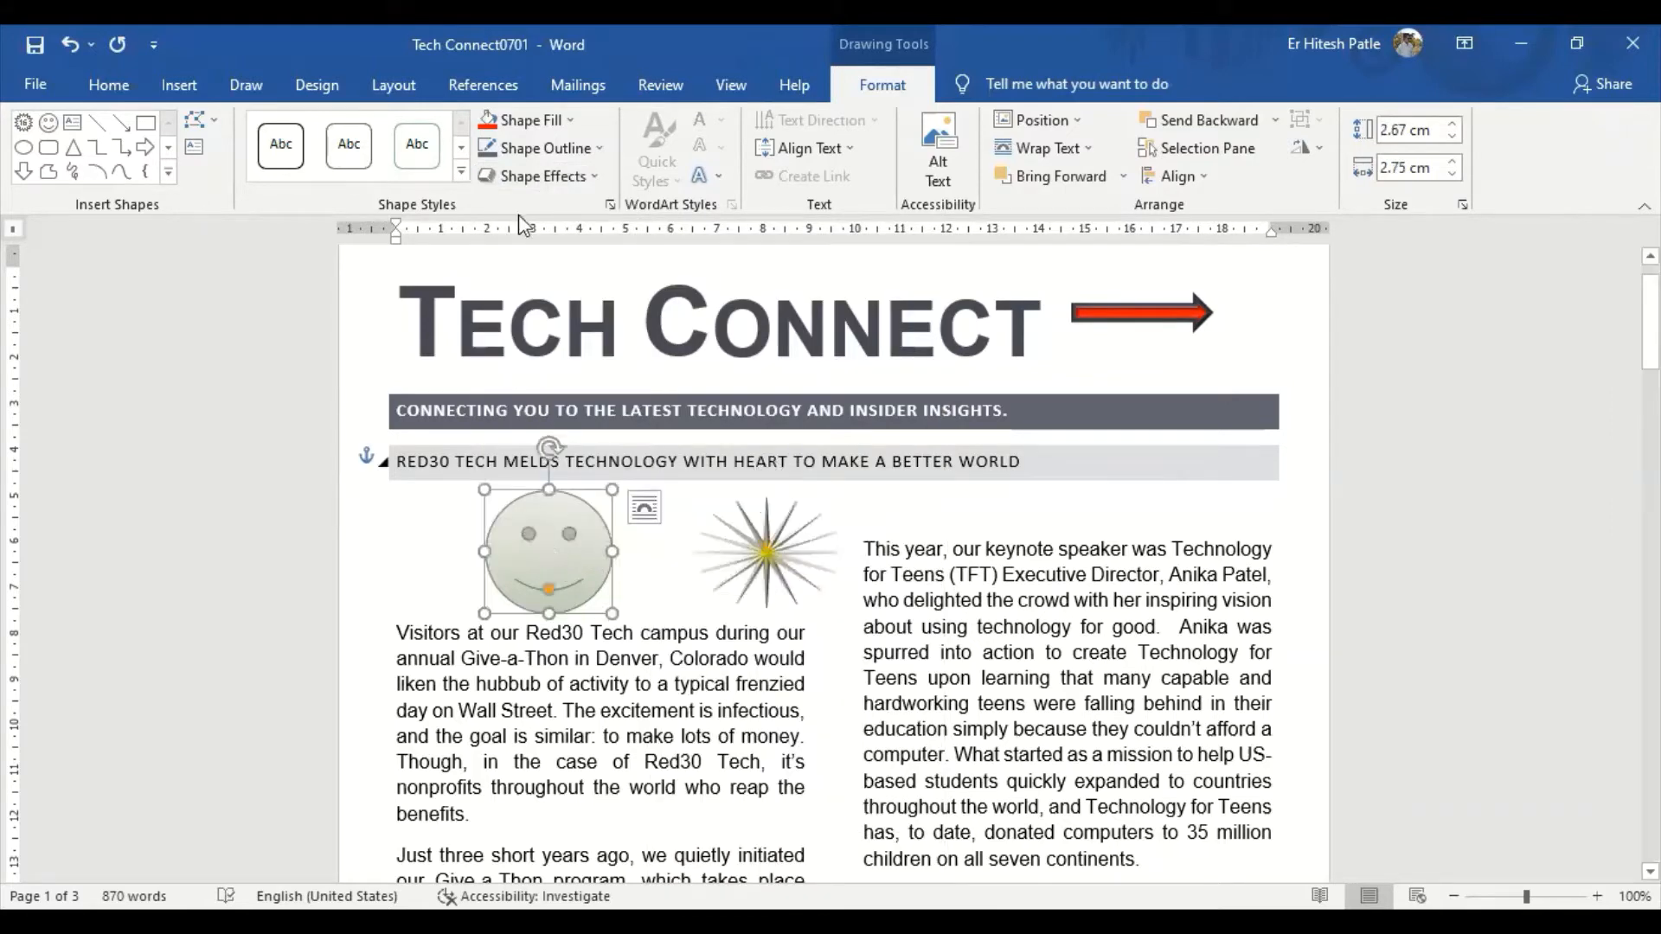
# Apply the first bevel preset of the second row to the smiley face and deselect it
pyautogui.click(595, 178)
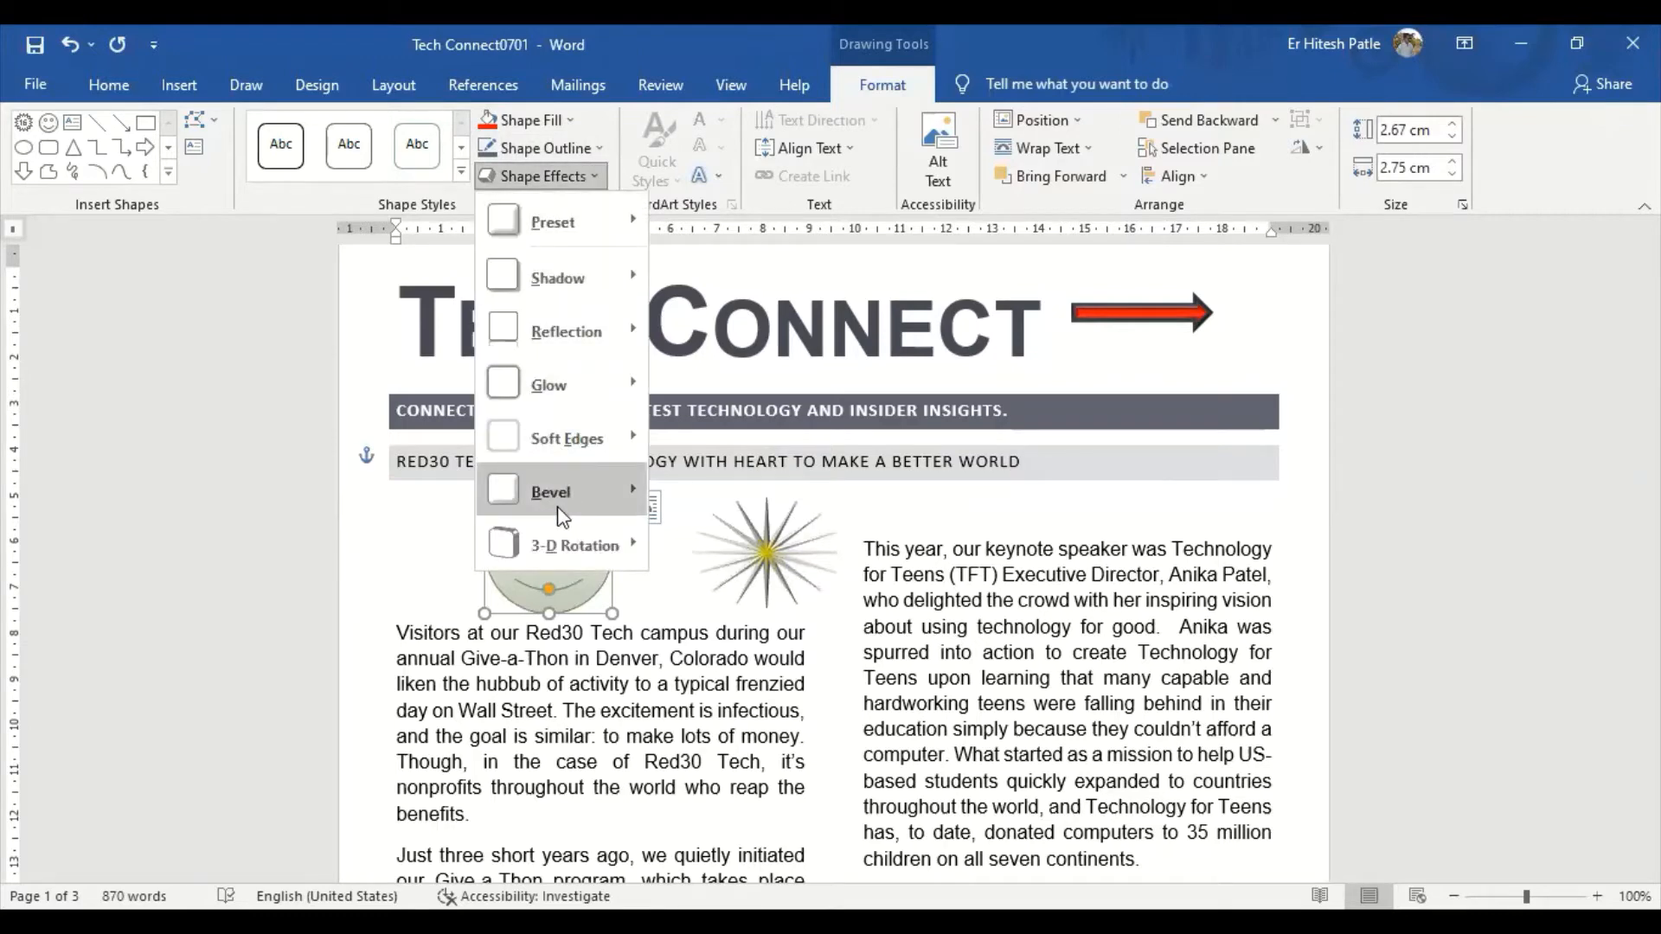
pyautogui.moveTo(626, 492)
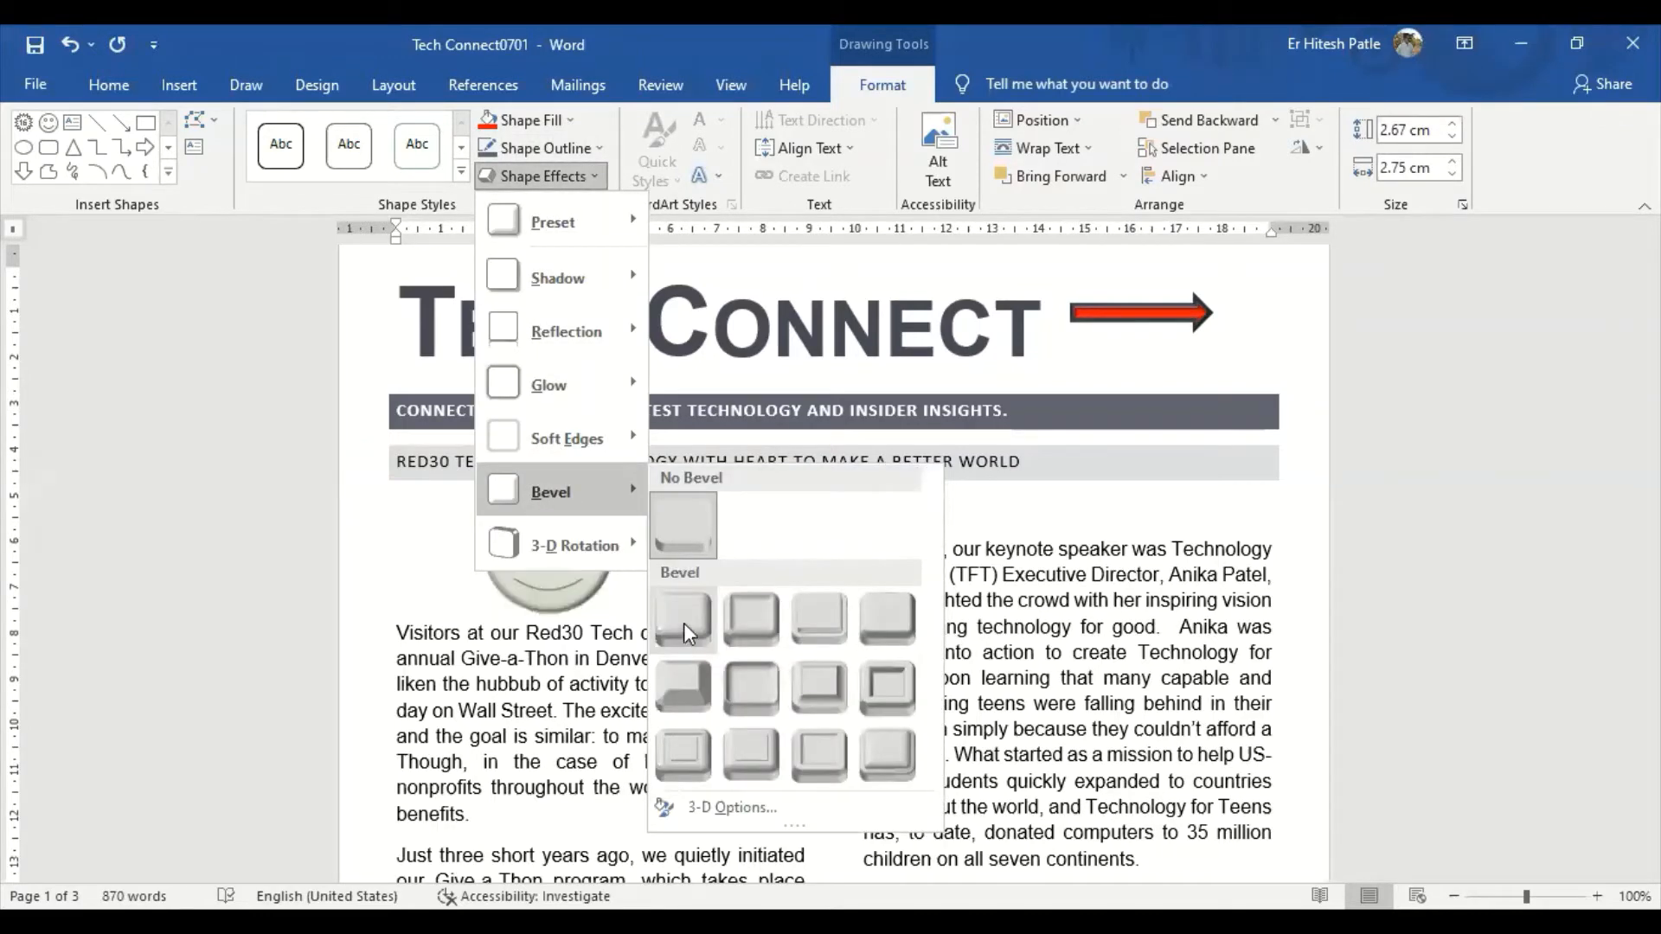
pyautogui.click(677, 682)
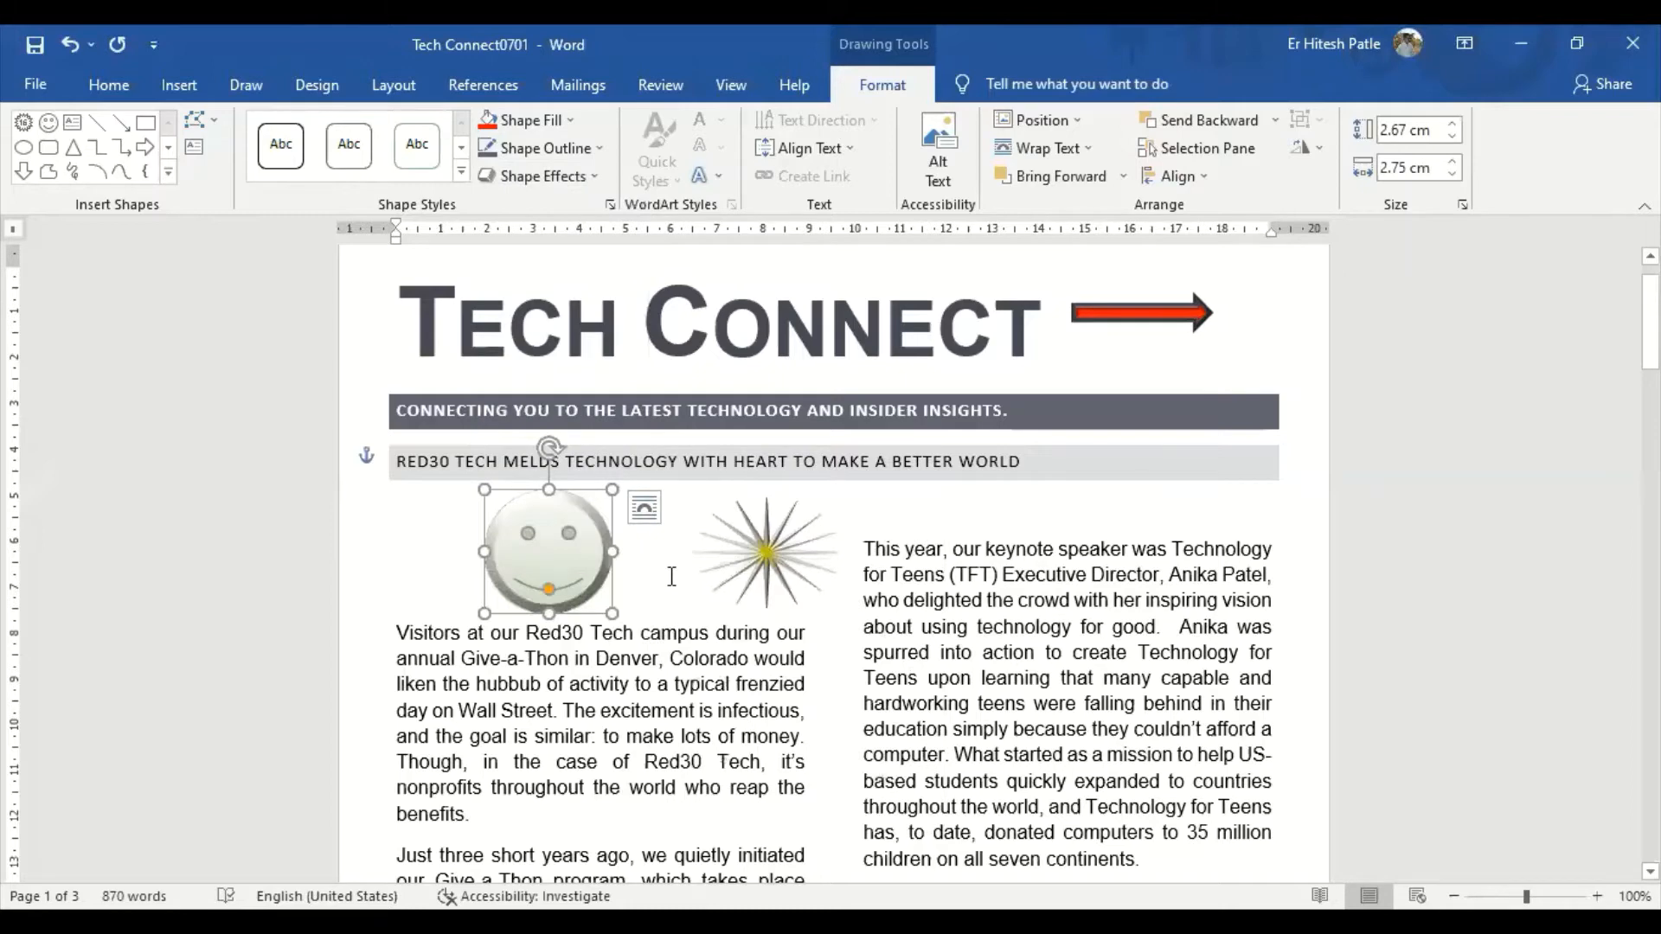
pyautogui.click(669, 577)
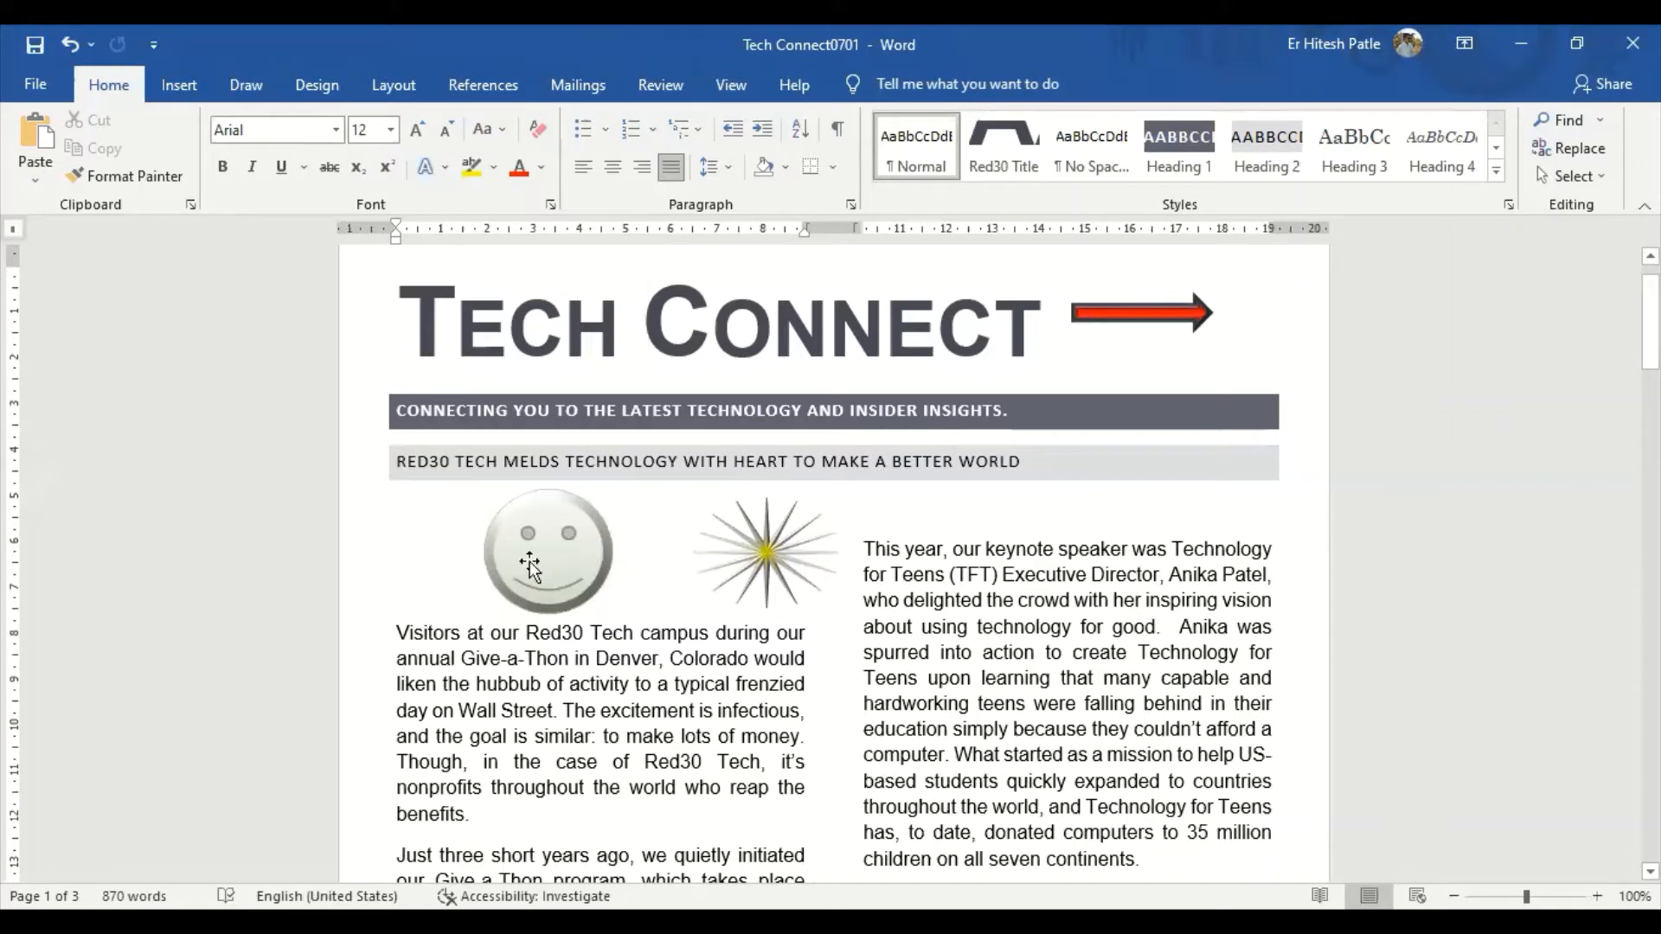
# Position the smiley face at the top left corner of the page with square text wrapping
pyautogui.click(574, 547)
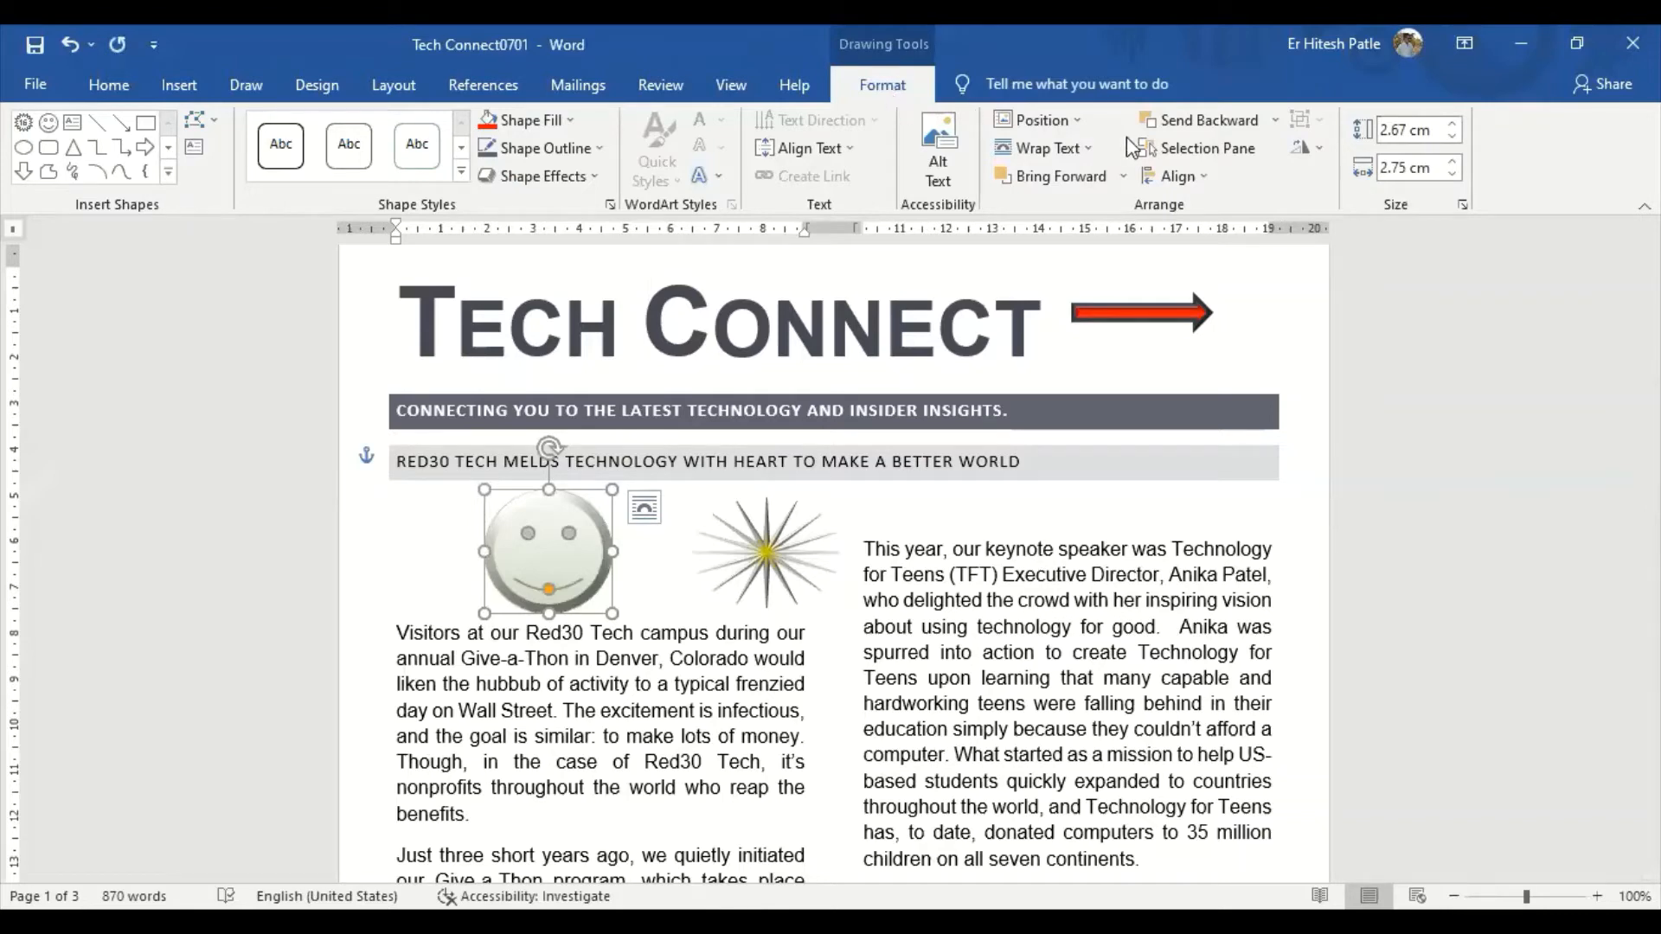
pyautogui.click(1041, 120)
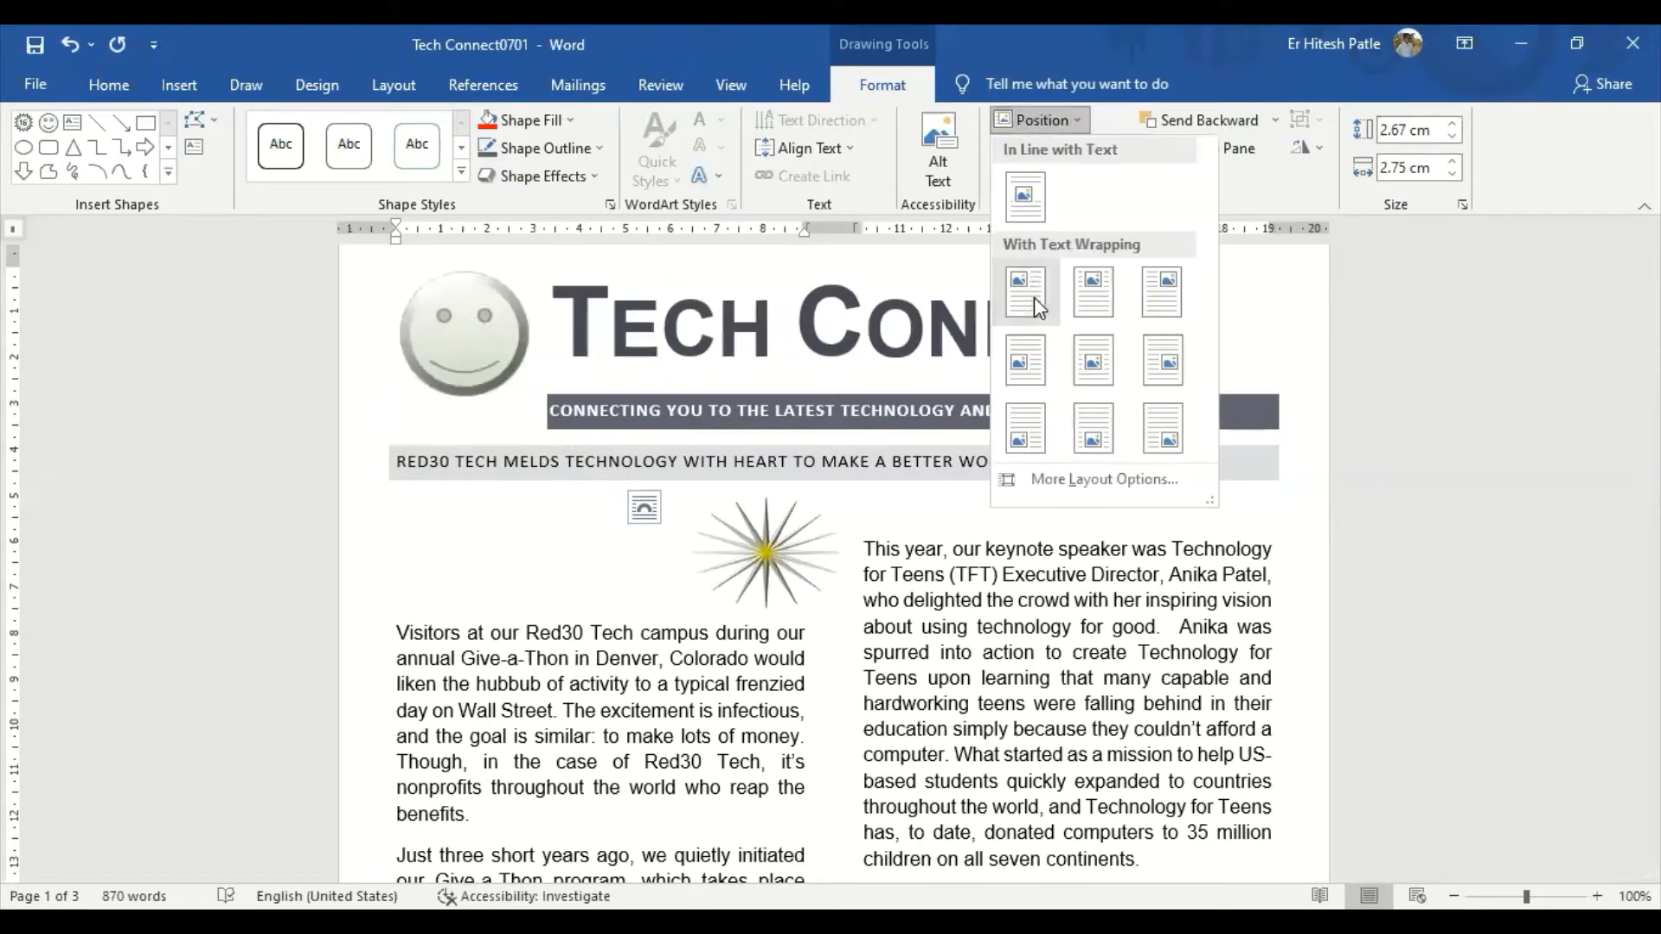
pyautogui.click(1035, 297)
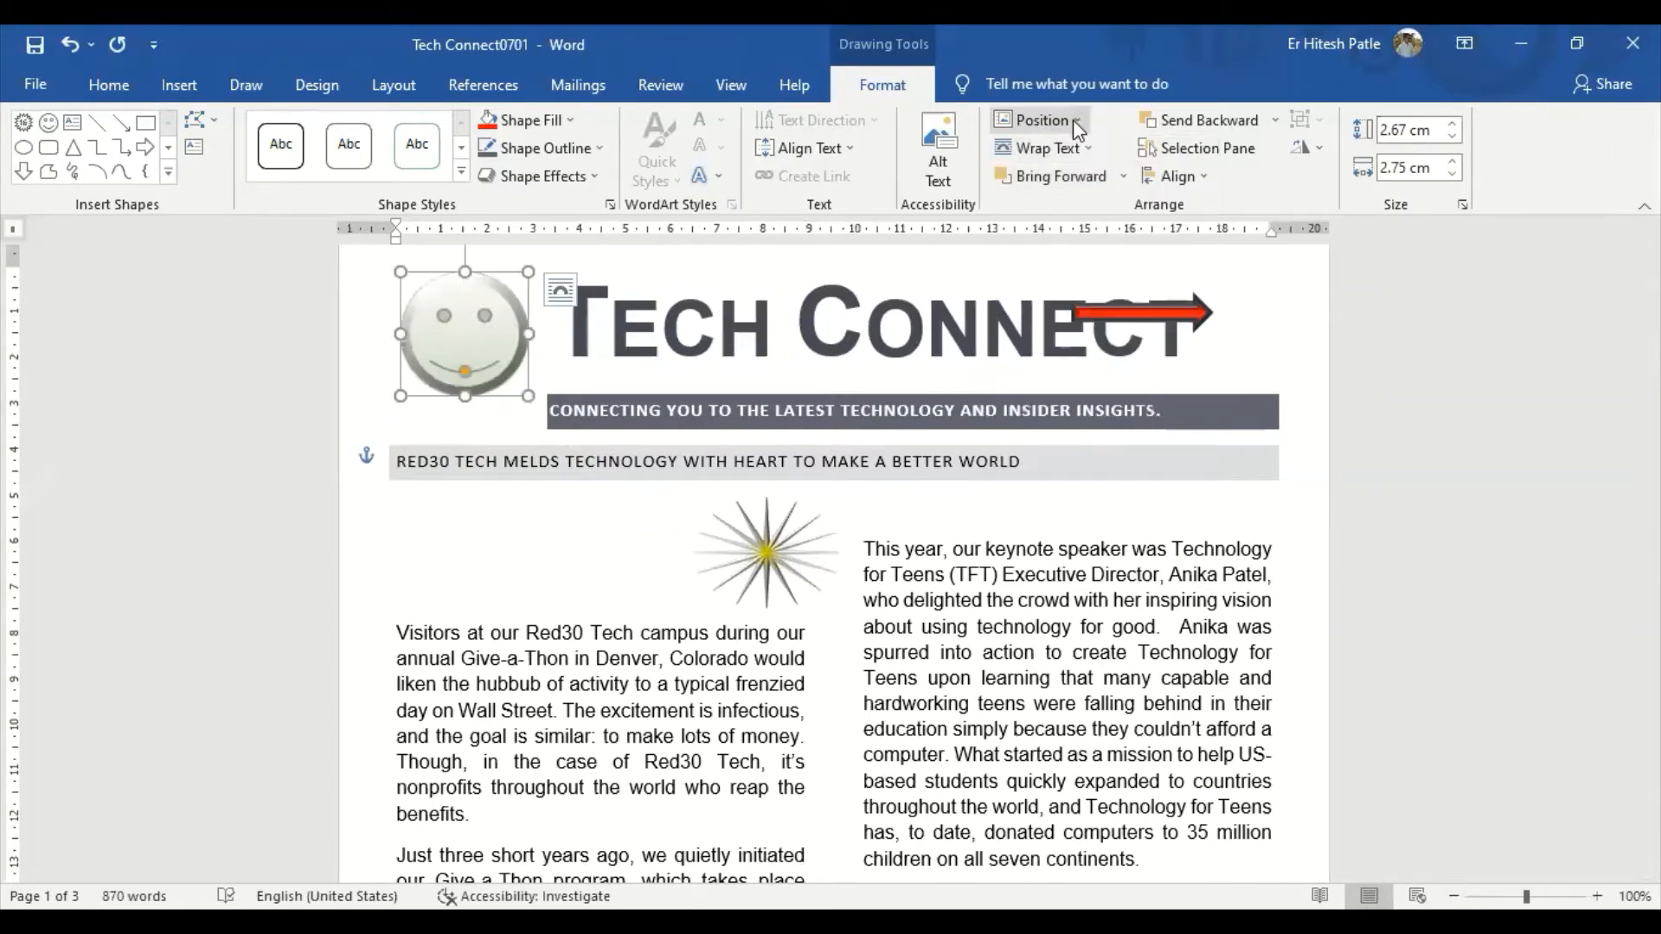
# Reposition the smiley face at the middle right of the page with square text wrapping and check how the text flows around it
pyautogui.click(1073, 119)
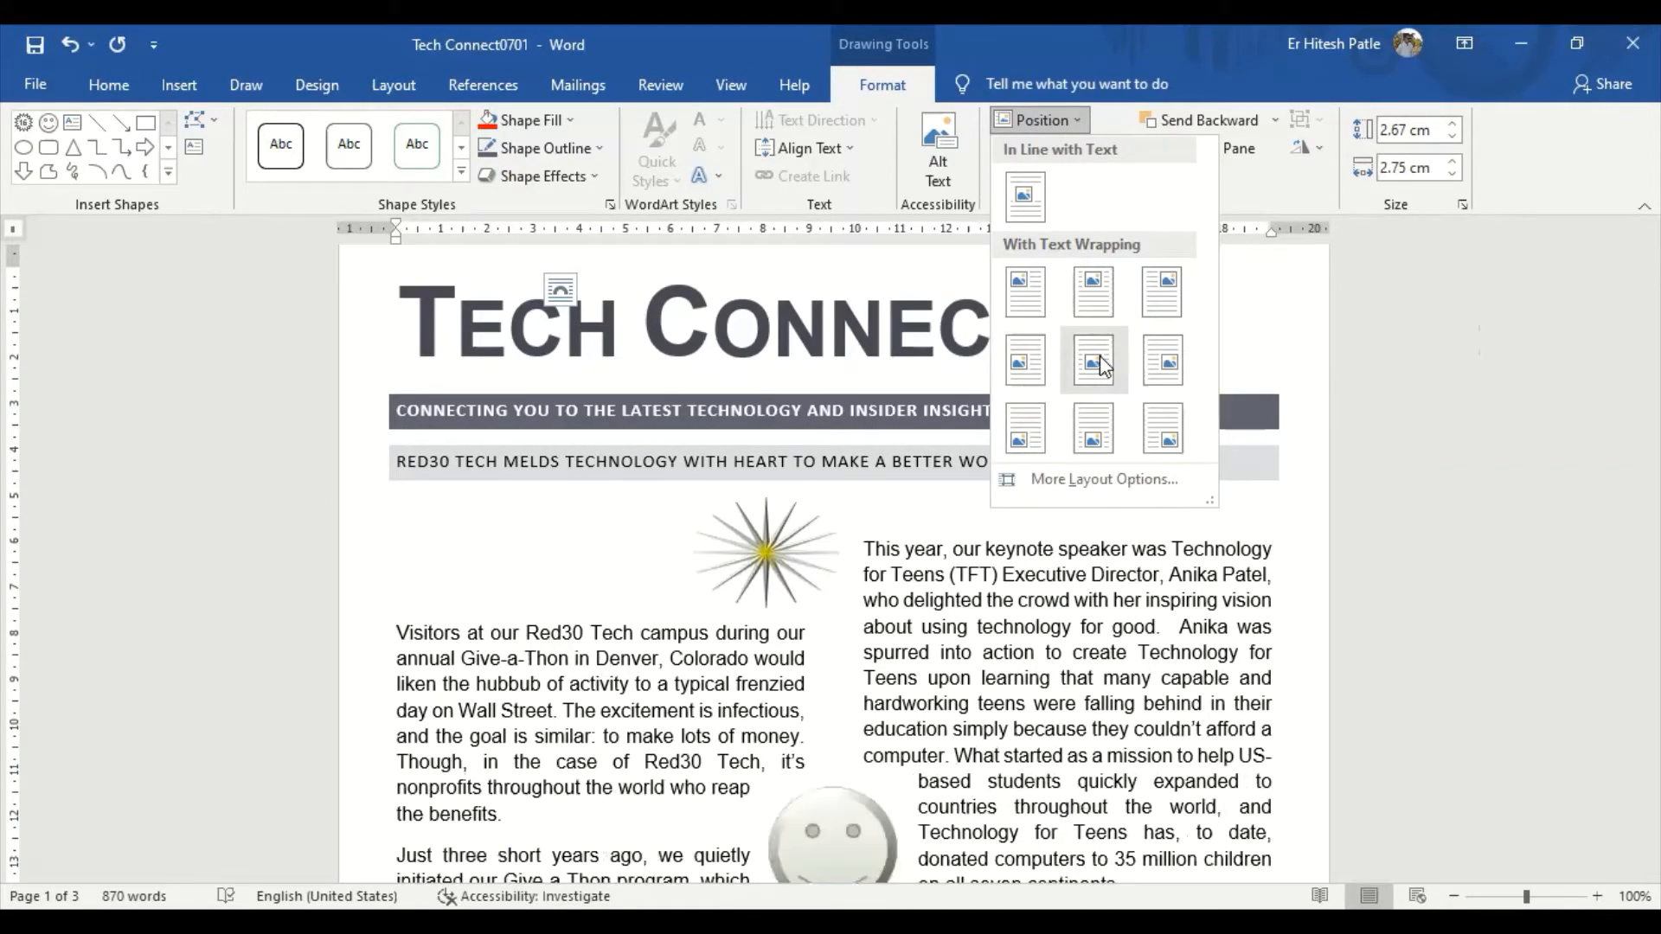
pyautogui.click(1163, 372)
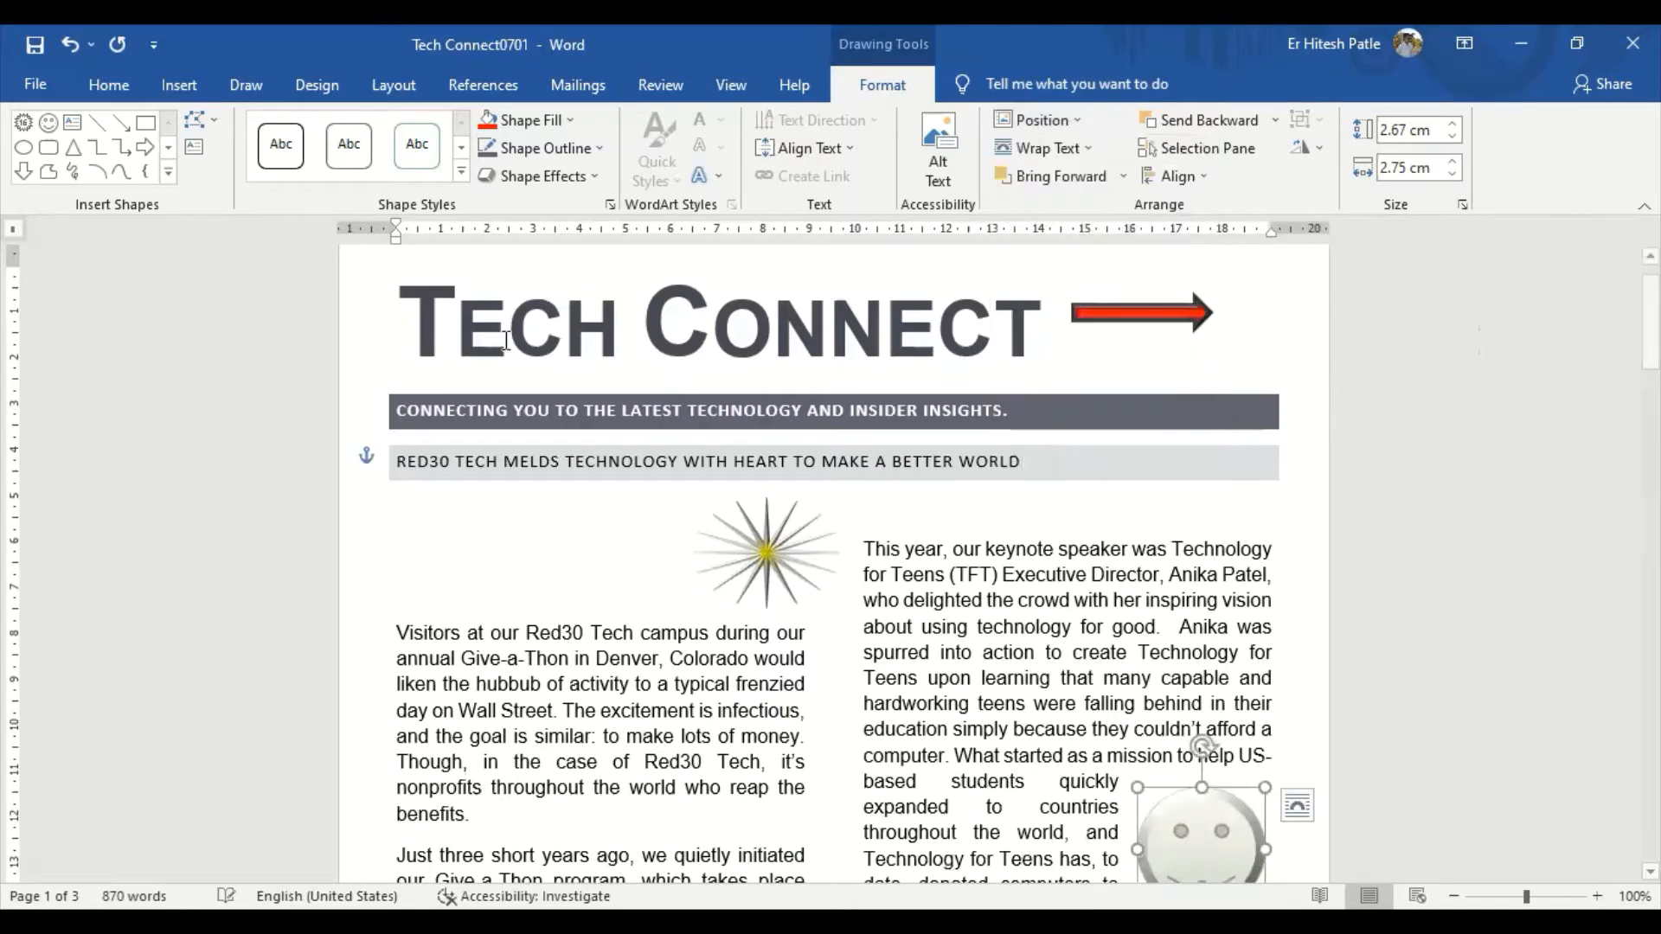
pyautogui.scroll(-3, 1328, 676)
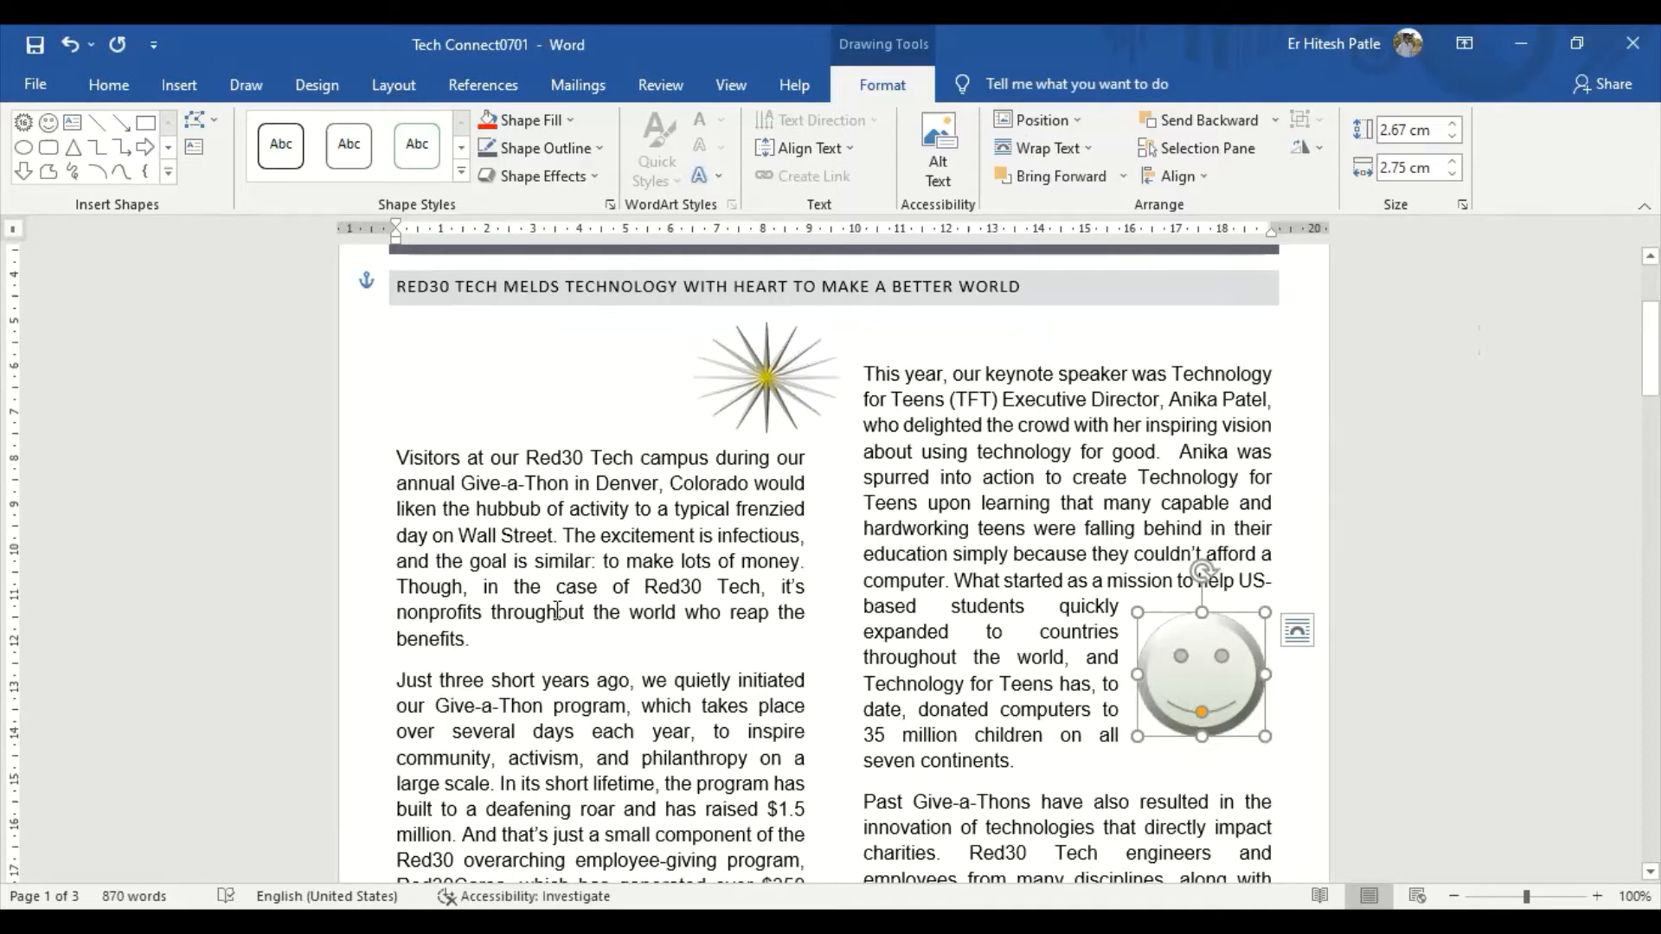
pyautogui.scroll(3, 825, 517)
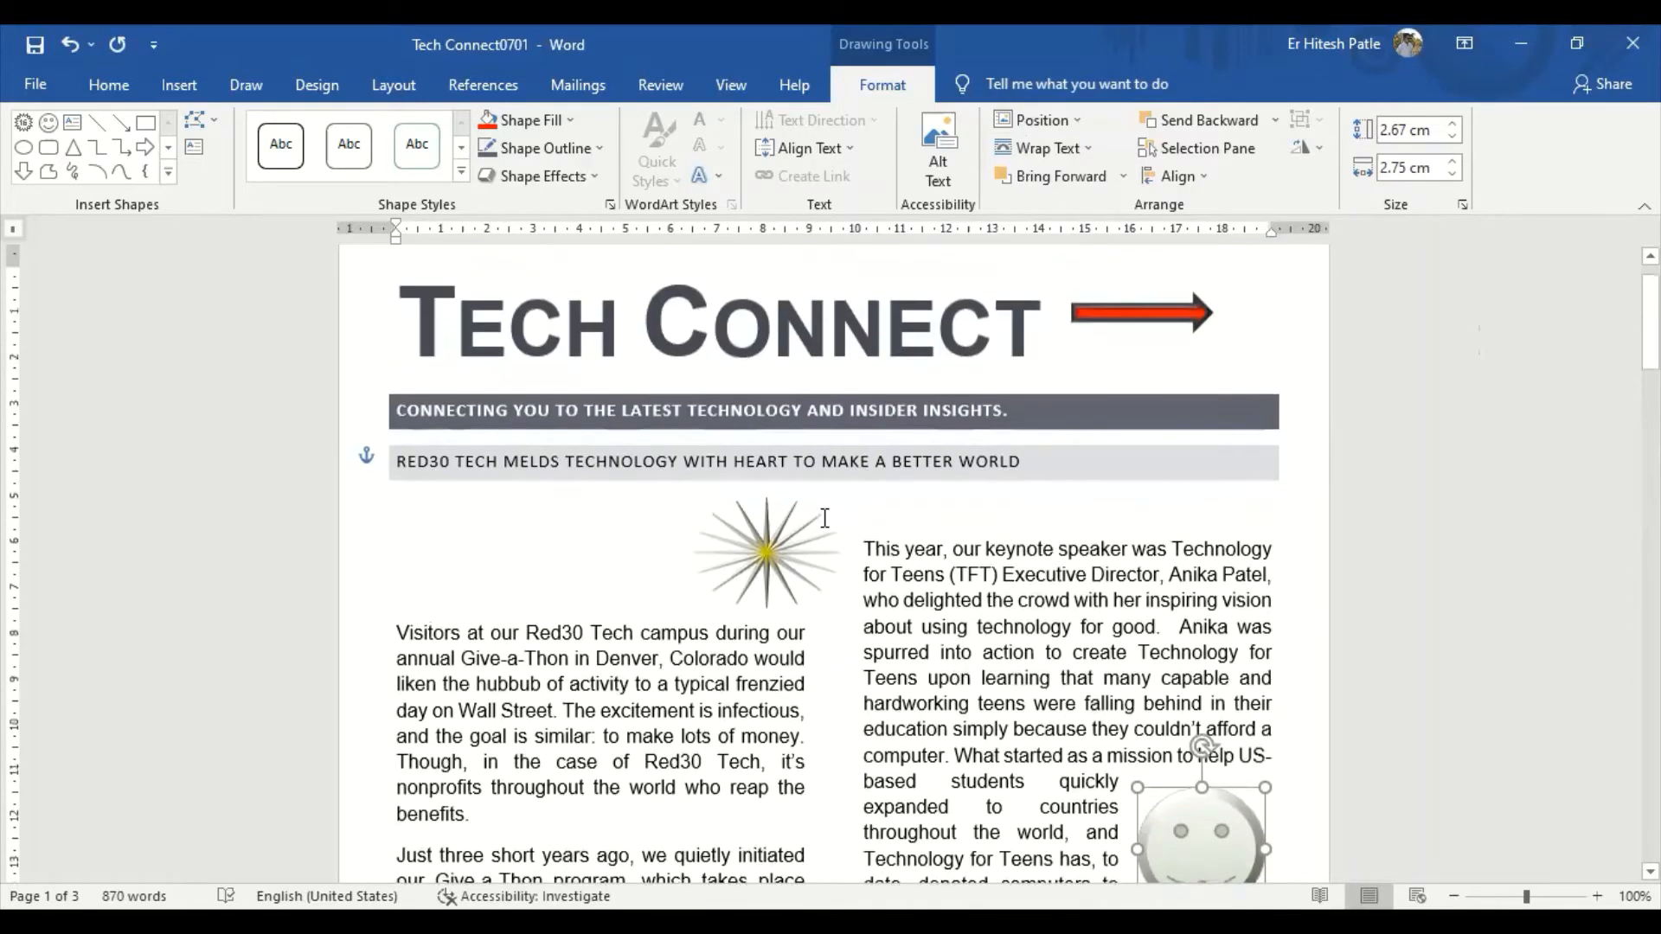
pyautogui.scroll(-2, 835, 524)
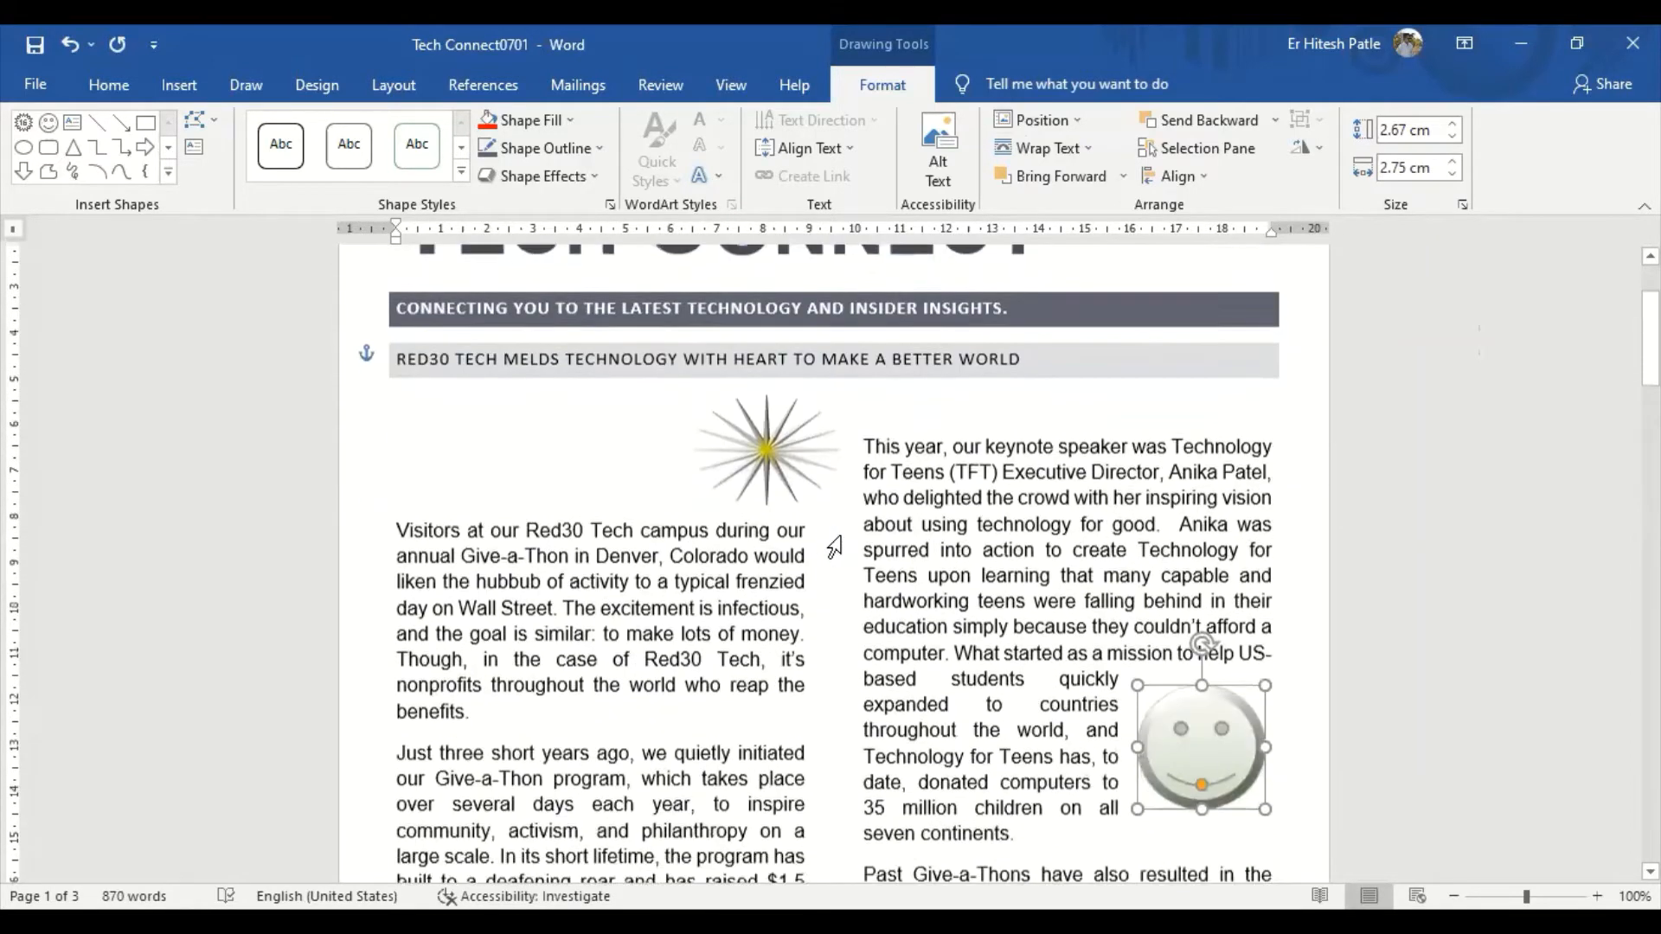
# Fill the smiley face with the darkest brown theme shade, and replace that fill with the lightest gold shade
pyautogui.click(1201, 752)
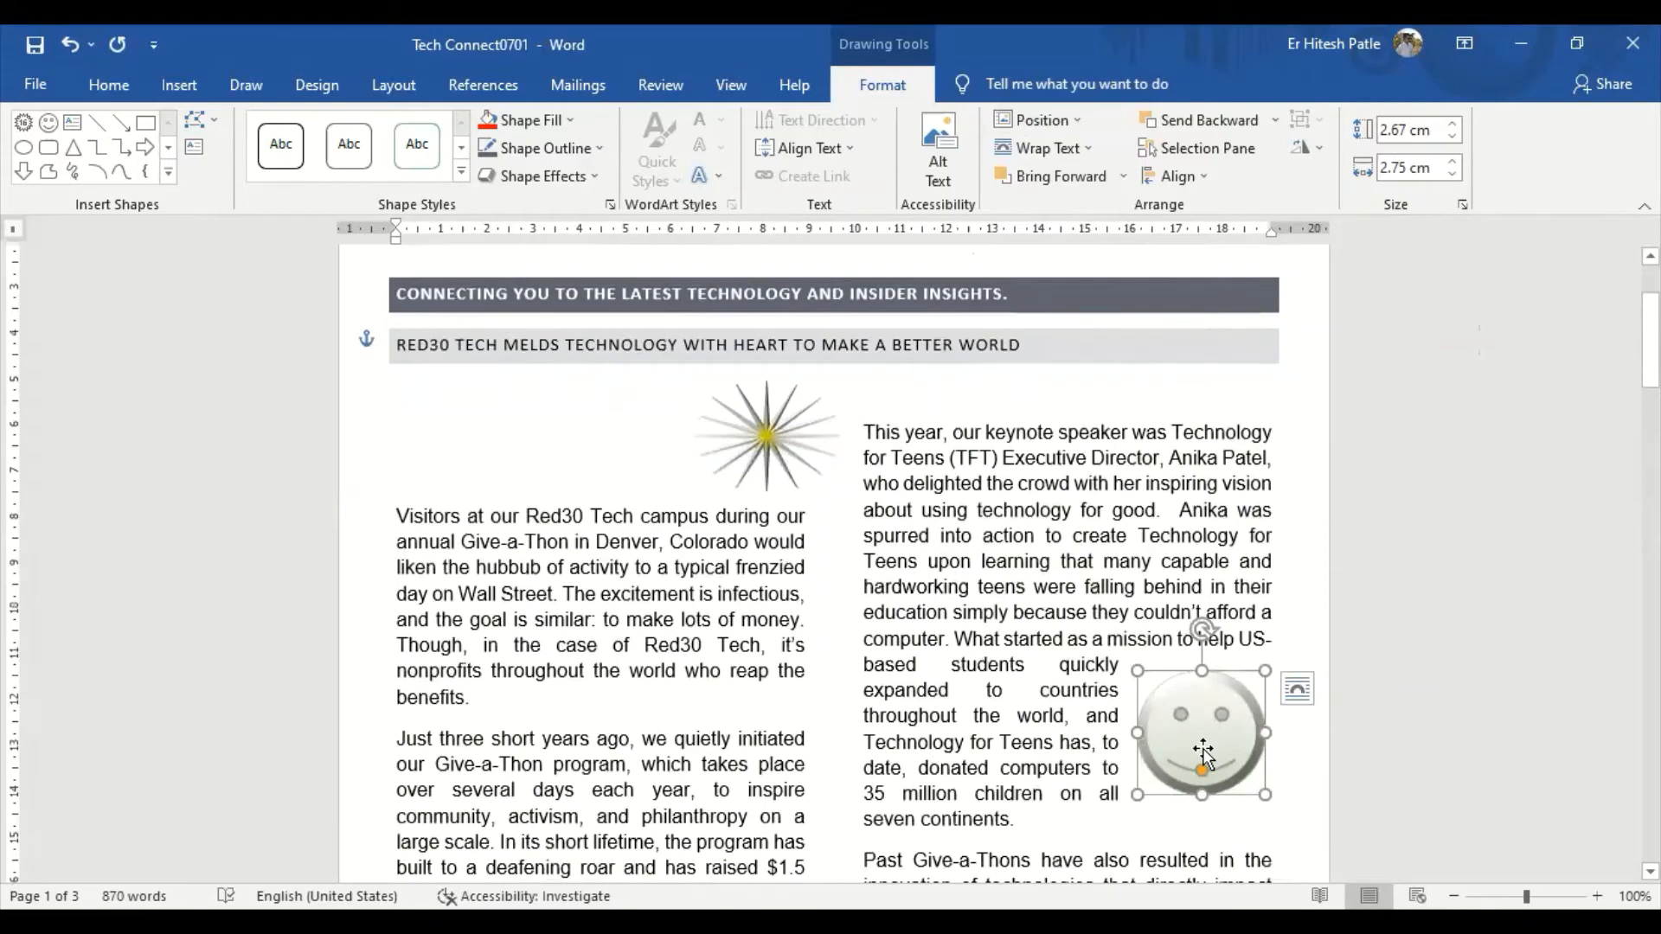
pyautogui.click(572, 123)
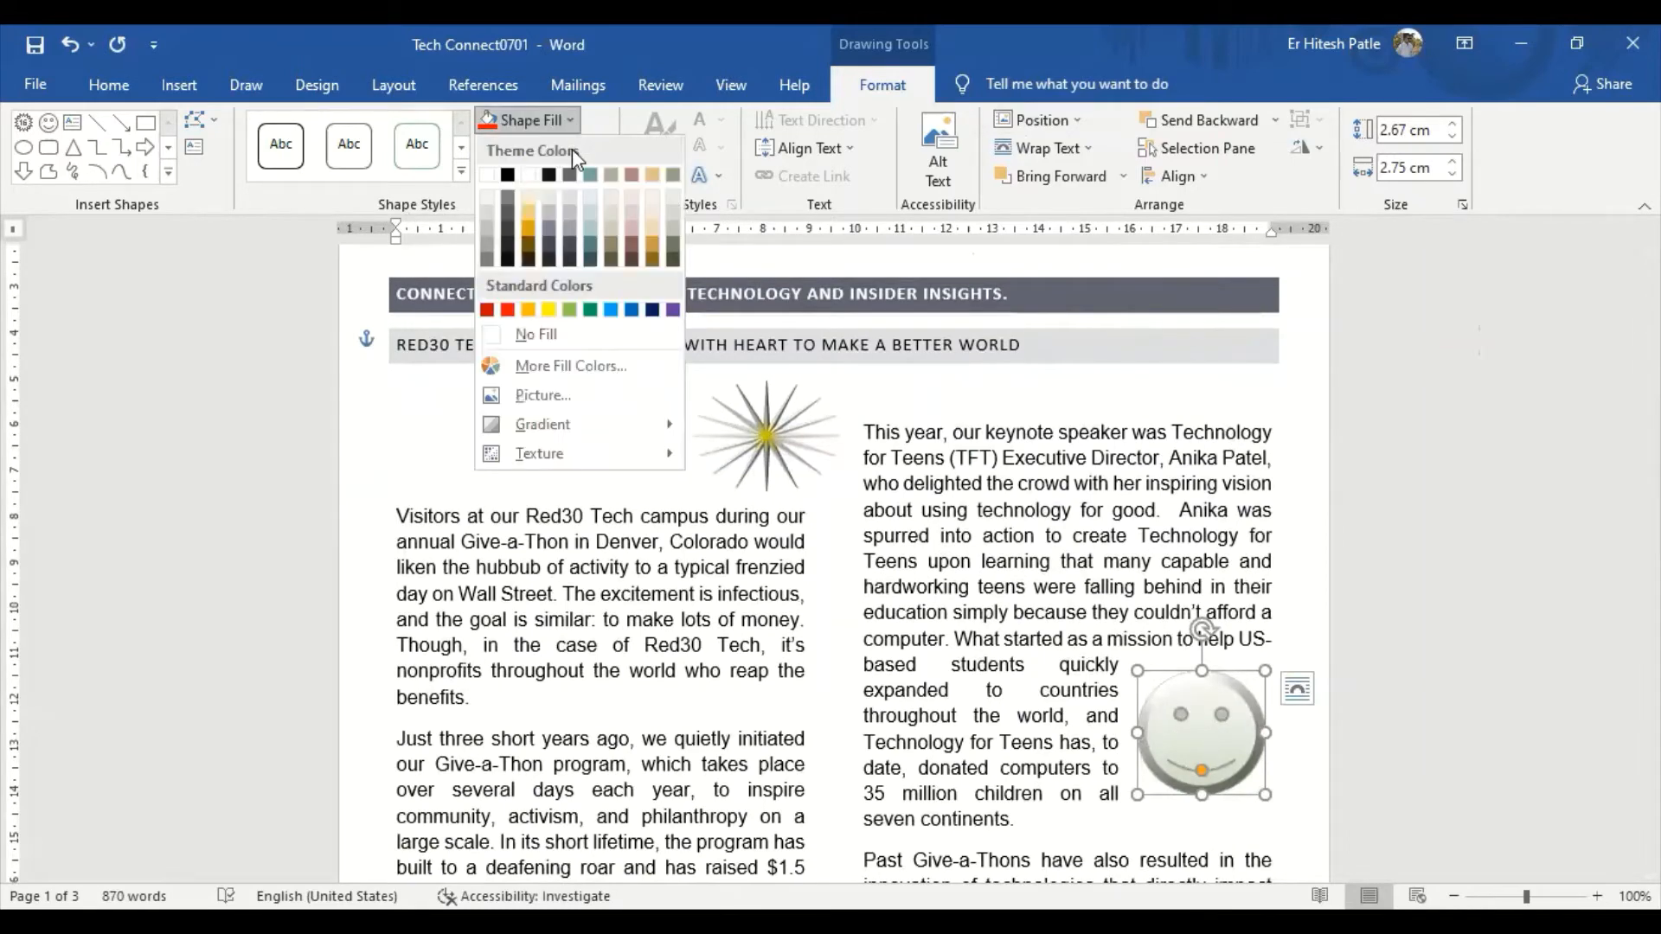
pyautogui.click(613, 259)
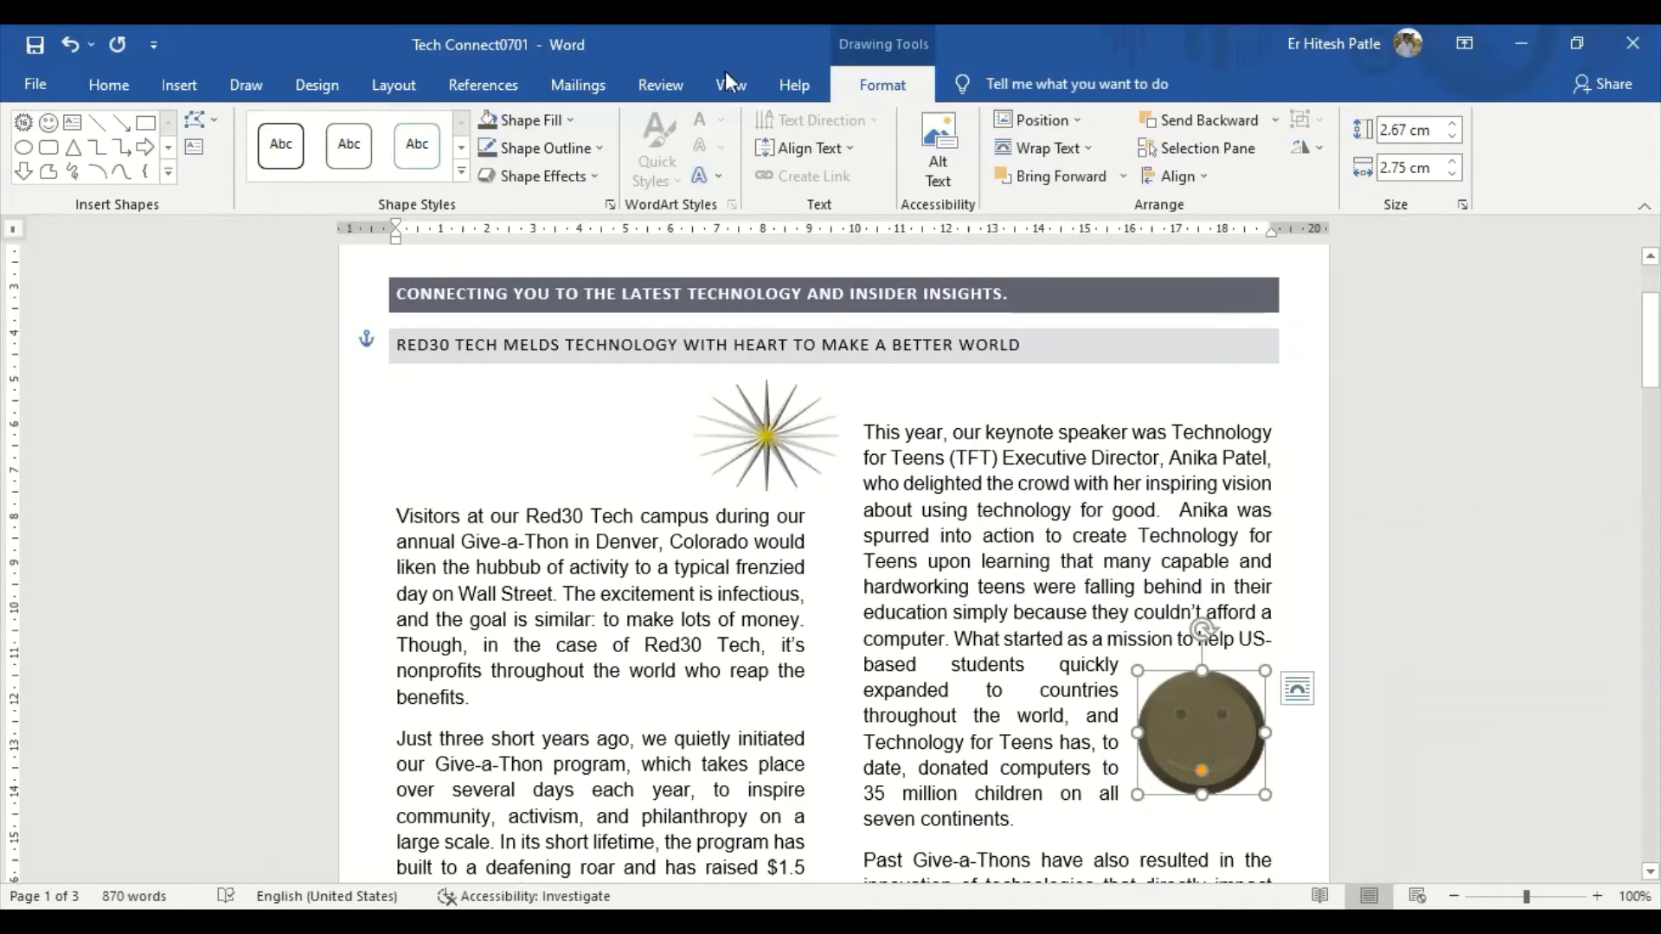
pyautogui.click(570, 120)
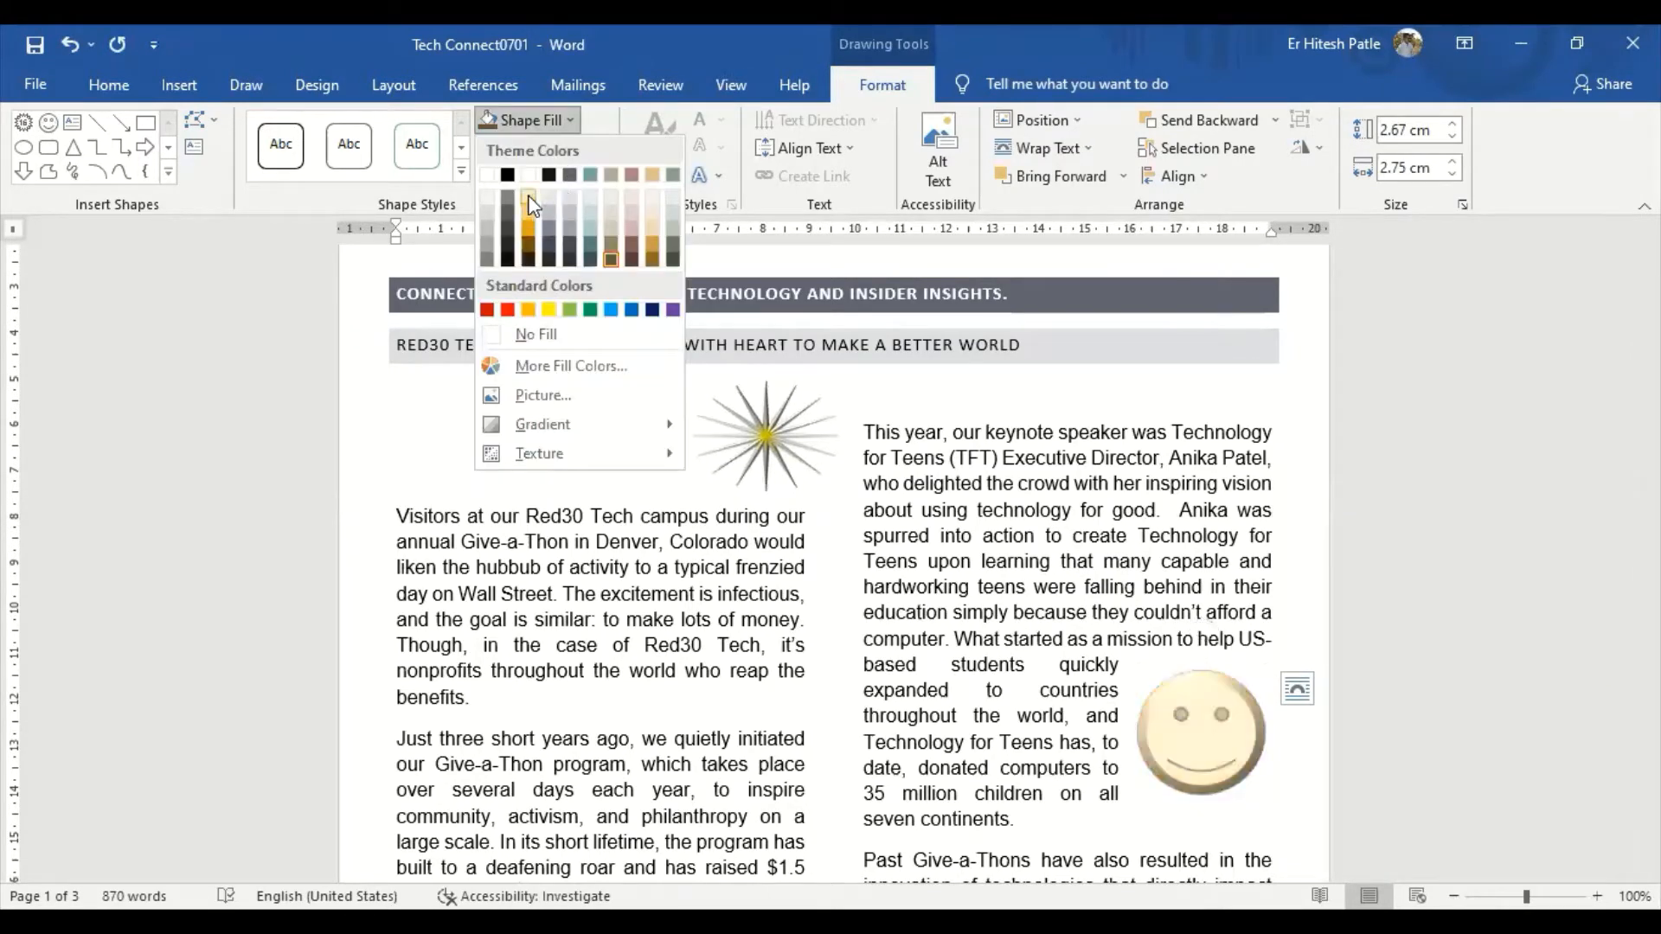
pyautogui.click(529, 199)
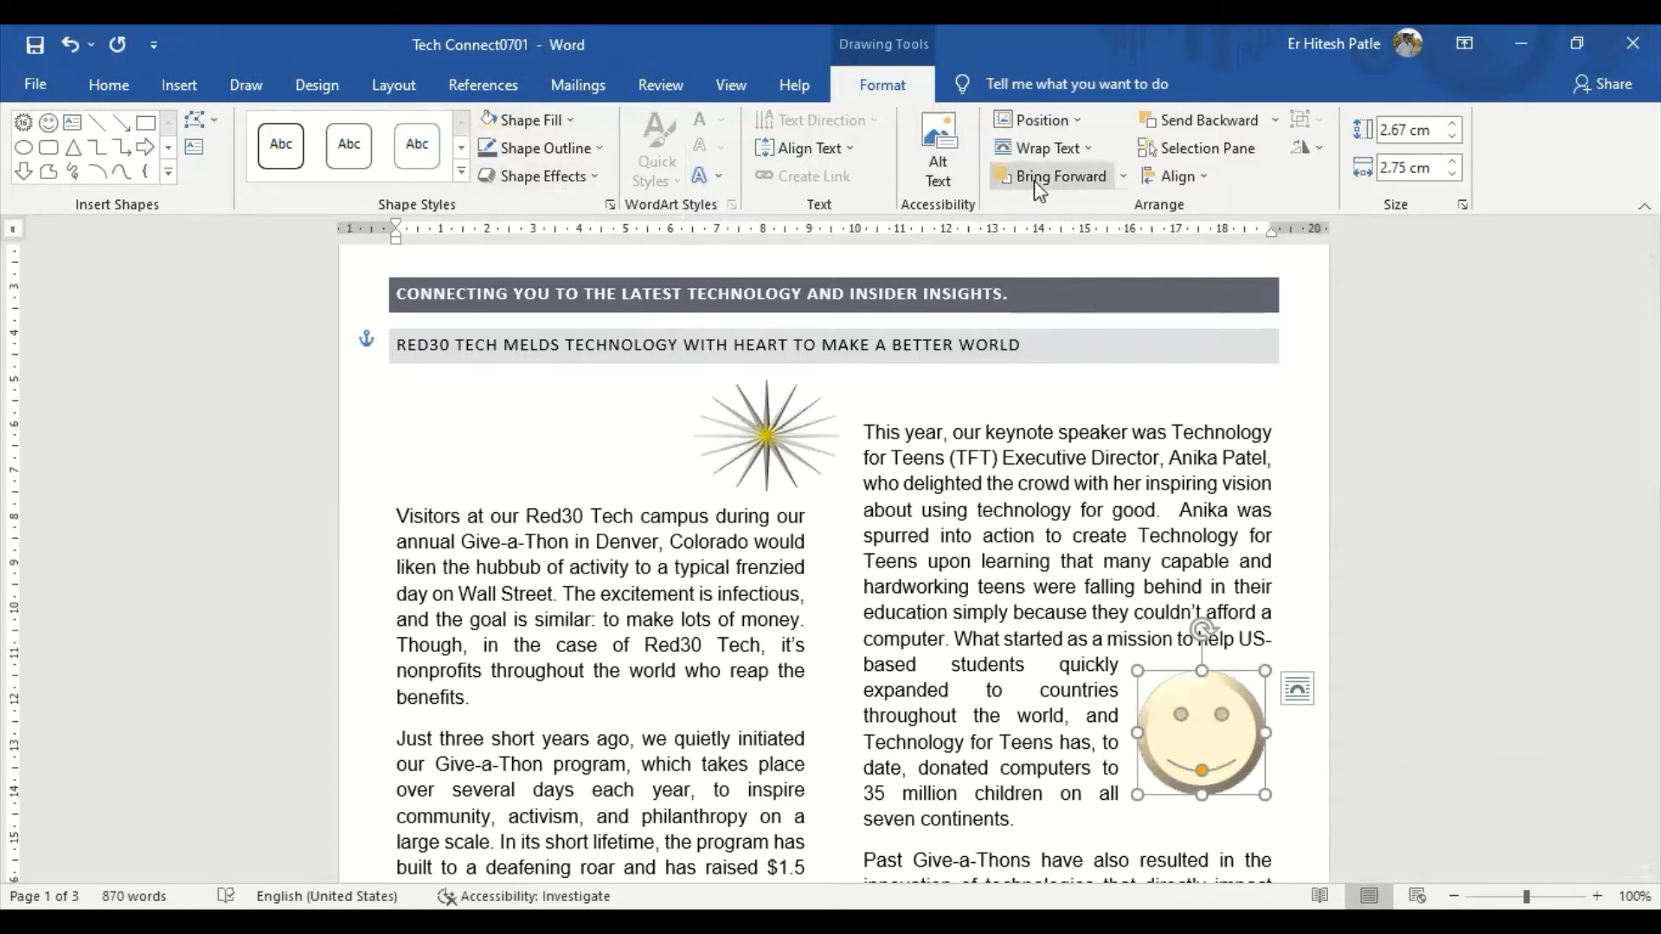
# Enter "happy" as the smiley face's alt text and clear it again
pyautogui.click(935, 134)
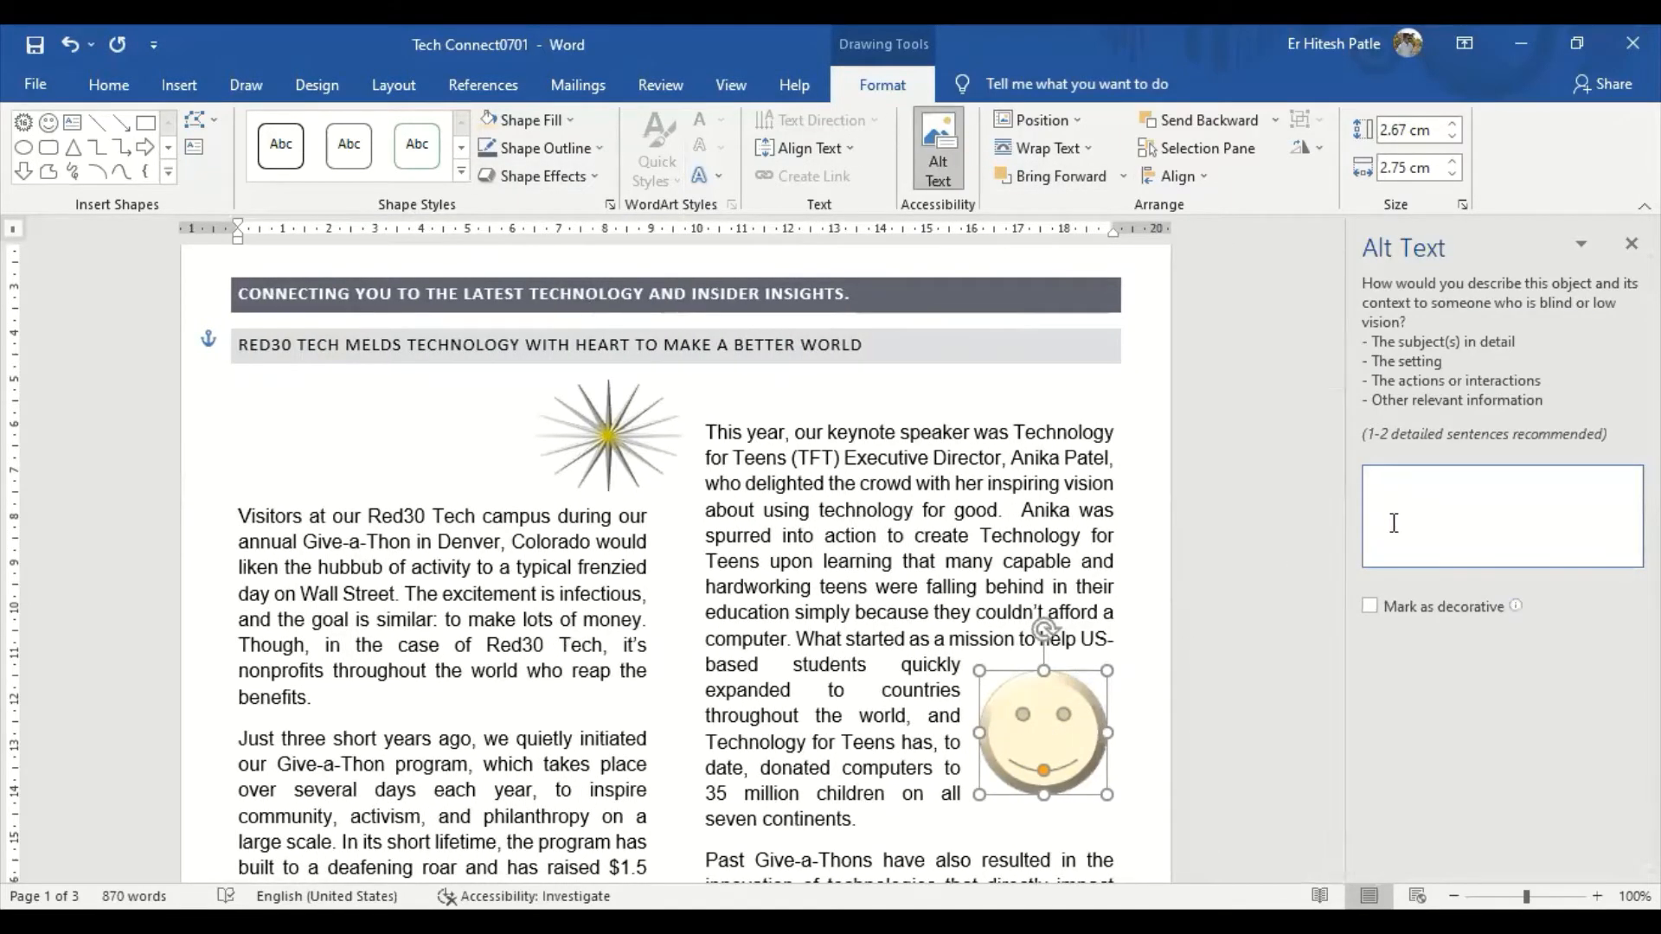
pyautogui.write('happy')
pyautogui.press('BackSpace')
pyautogui.press('BackSpace')
pyautogui.press('BackSpace')
pyautogui.press('BackSpace')
pyautogui.press('BackSpace')
pyautogui.click(1632, 244)
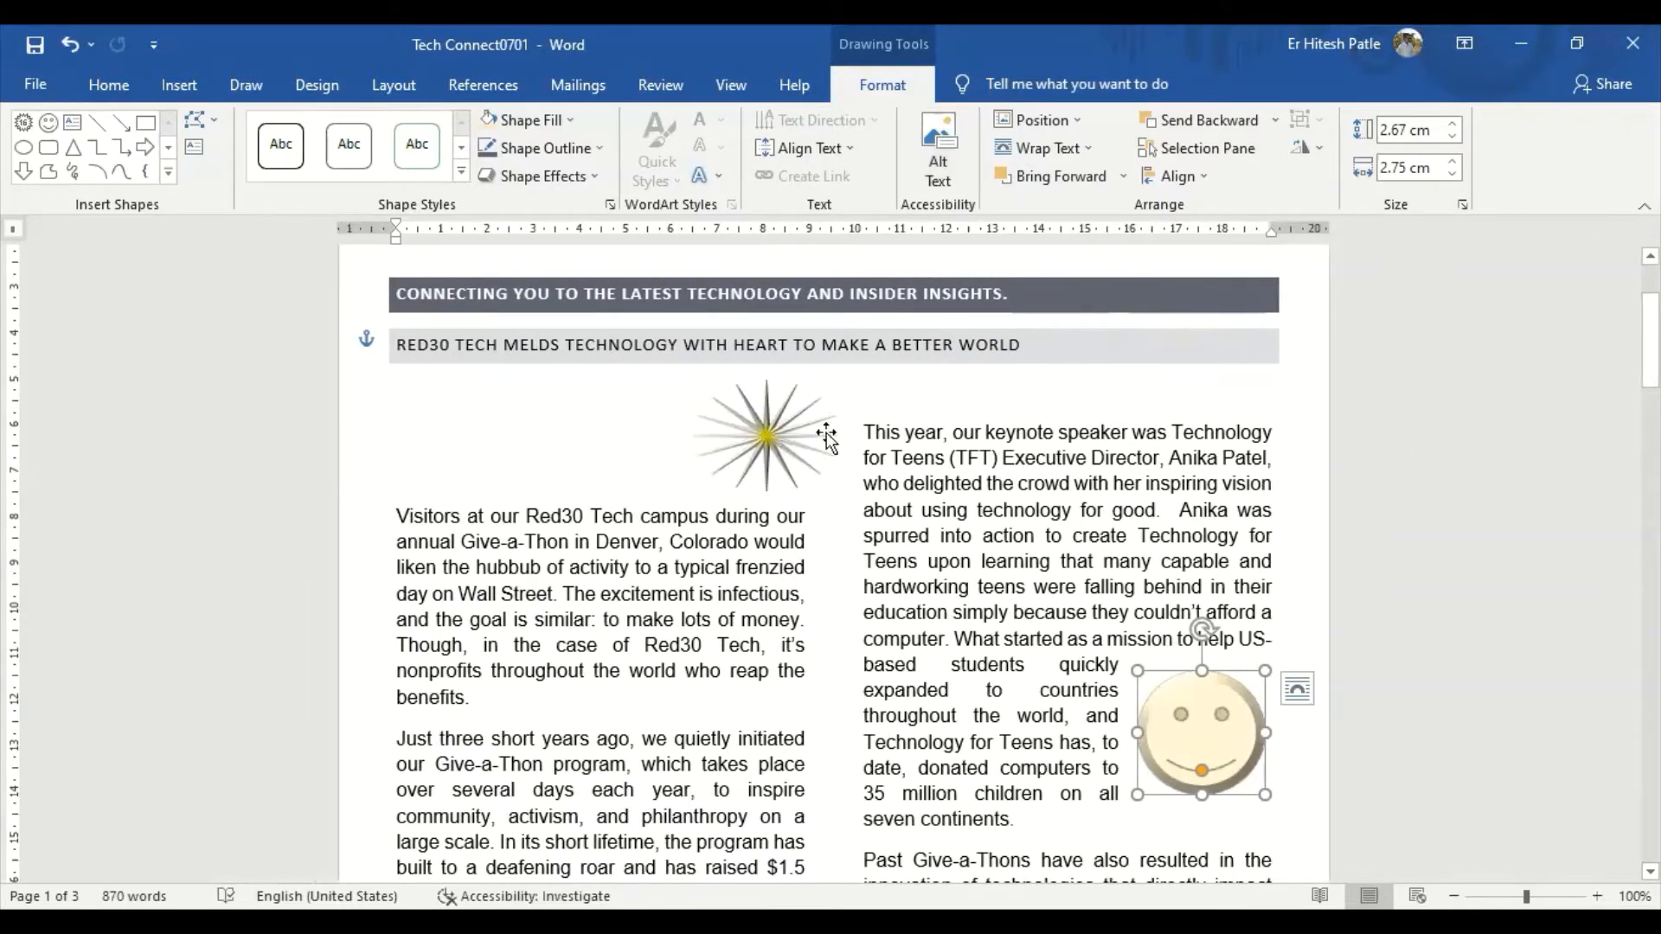
# Move the star and smiley face side by side under the Red30 Tech heading and shrink the smiley to about 2 × 2.4 cm
pyautogui.moveTo(772, 440); pyautogui.dragTo(487, 426)
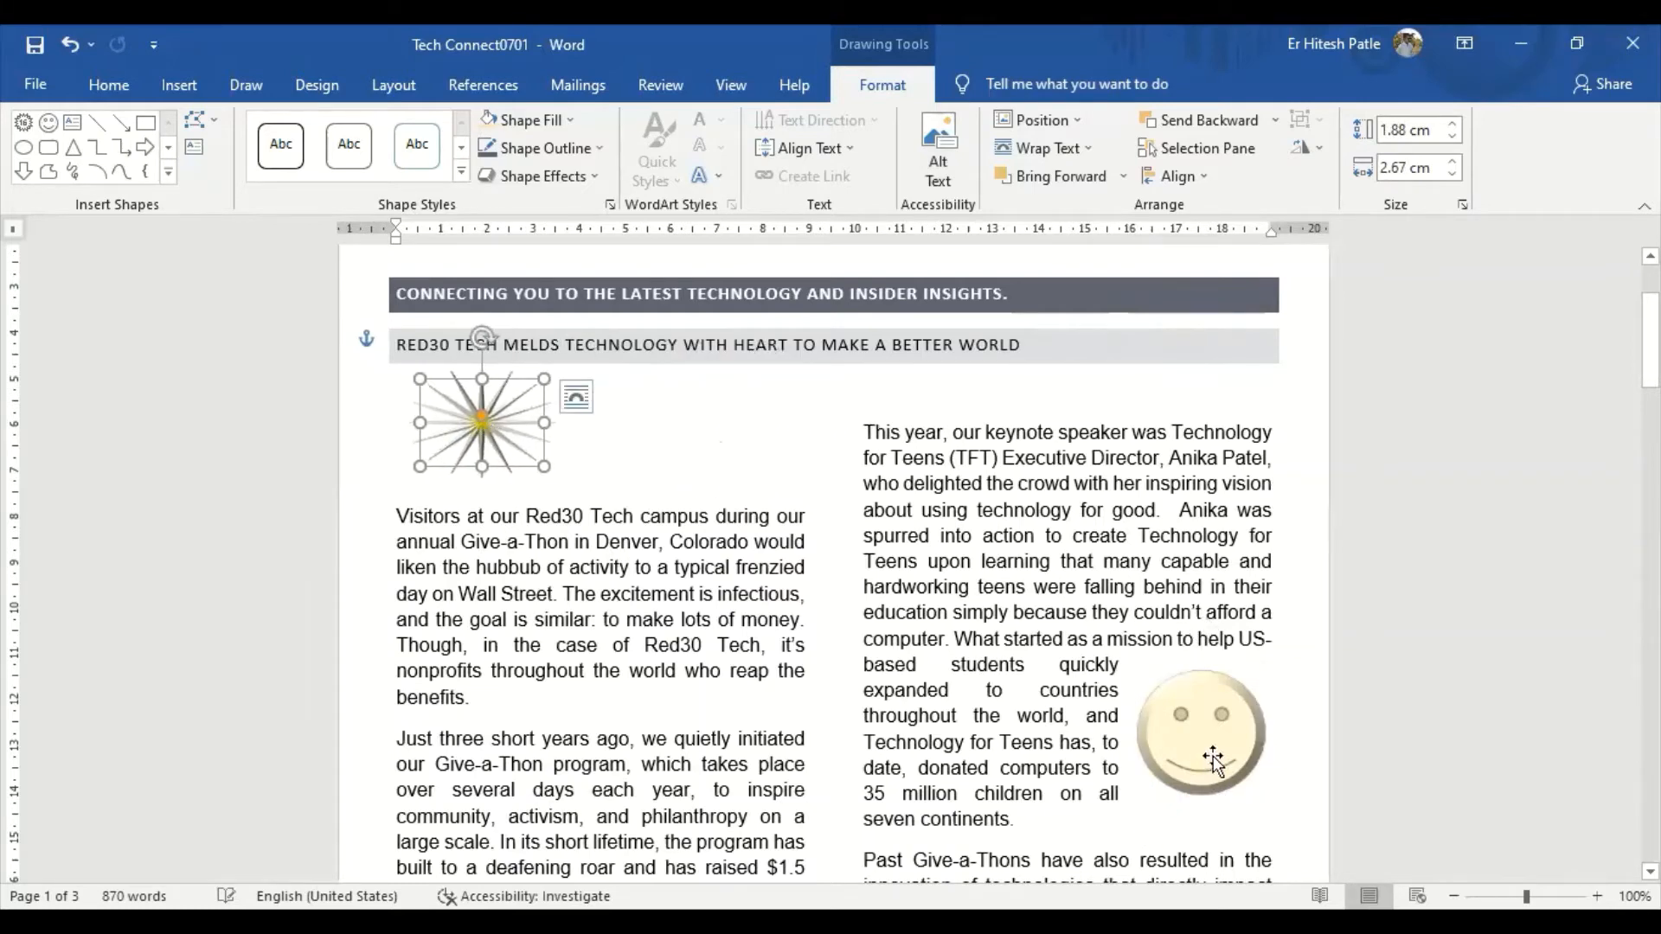
pyautogui.moveTo(1208, 739); pyautogui.dragTo(643, 451)
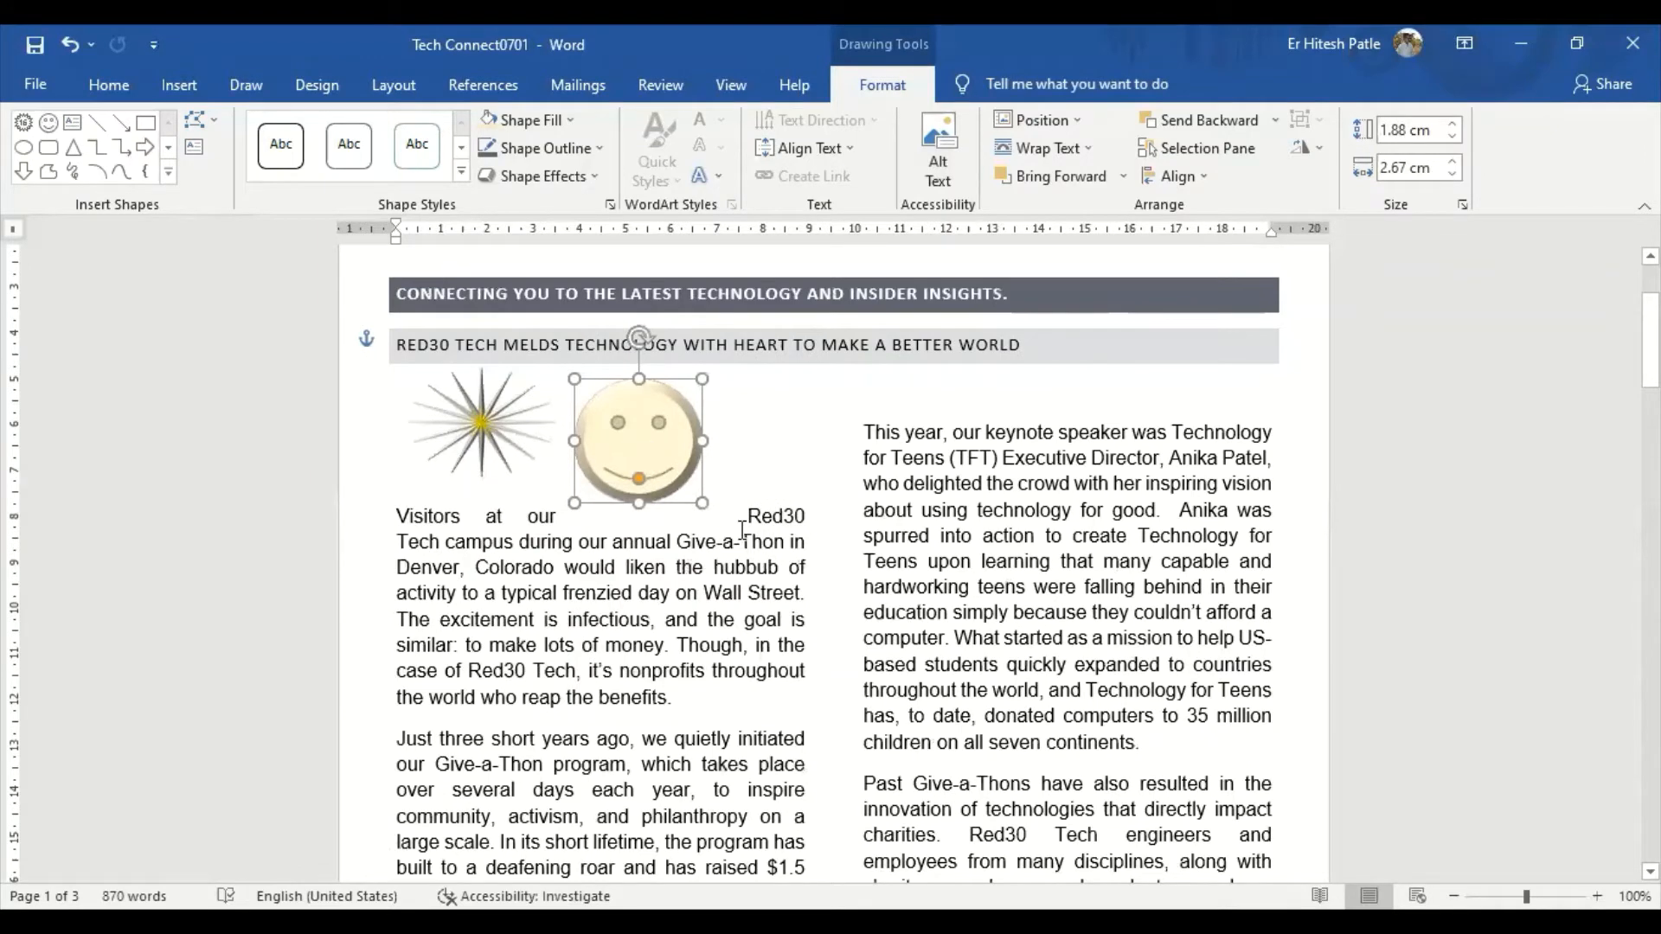
pyautogui.moveTo(701, 503); pyautogui.dragTo(684, 473)
pyautogui.scroll(1, 832, 520)
pyautogui.scroll(1, 832, 518)
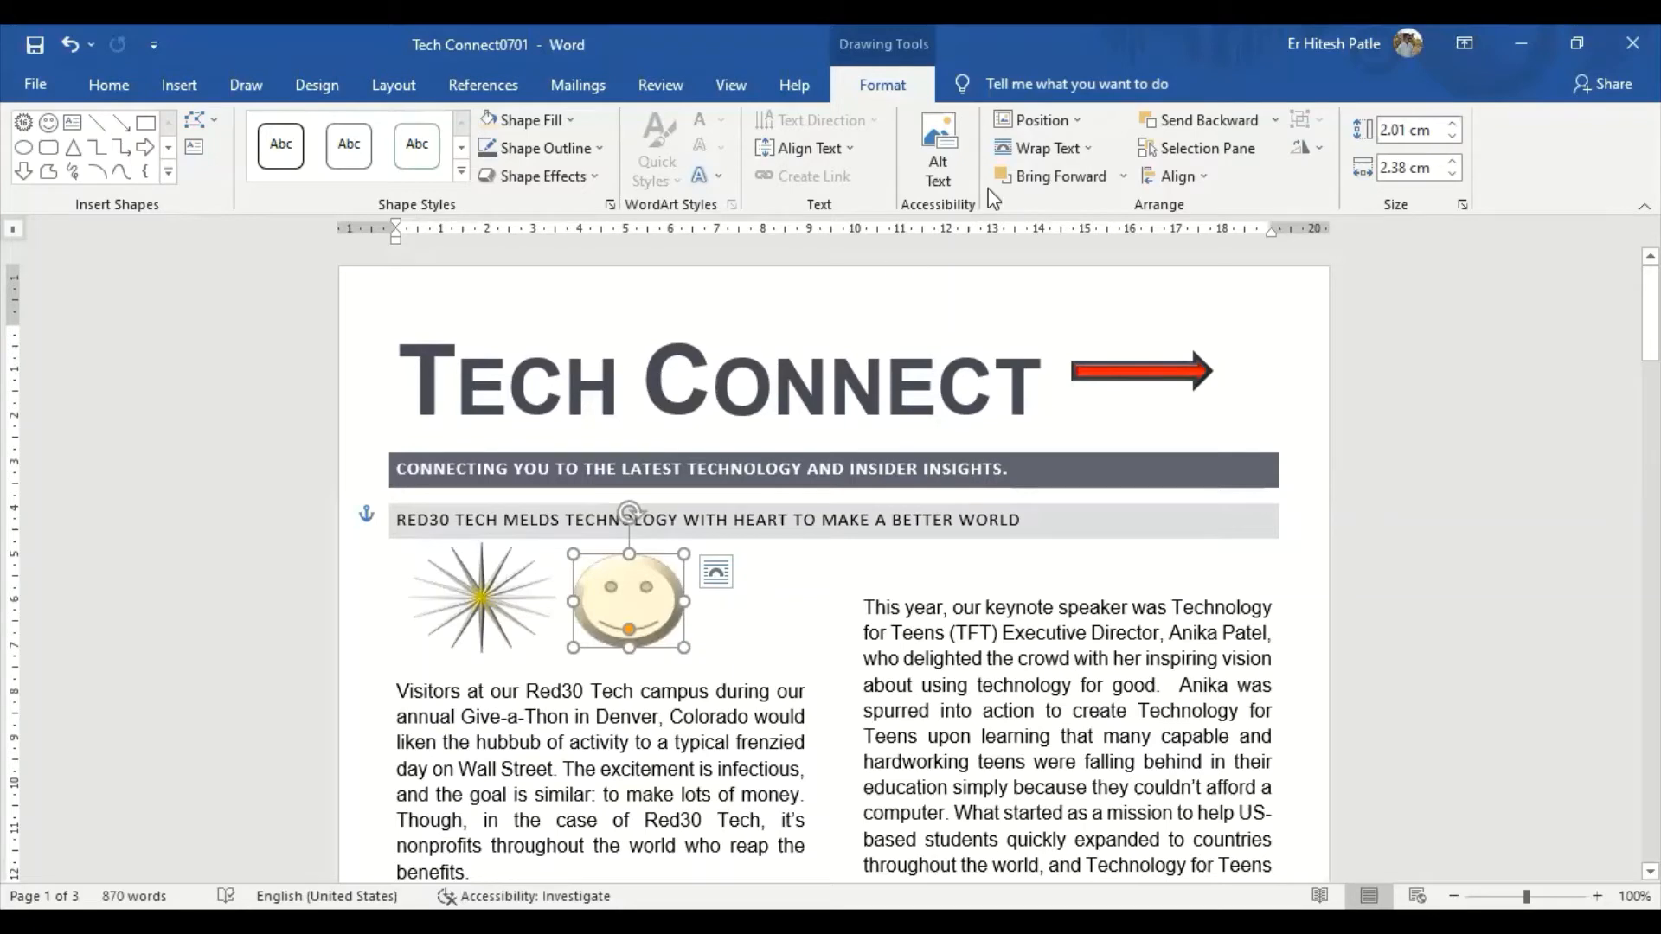
pyautogui.click(177, 87)
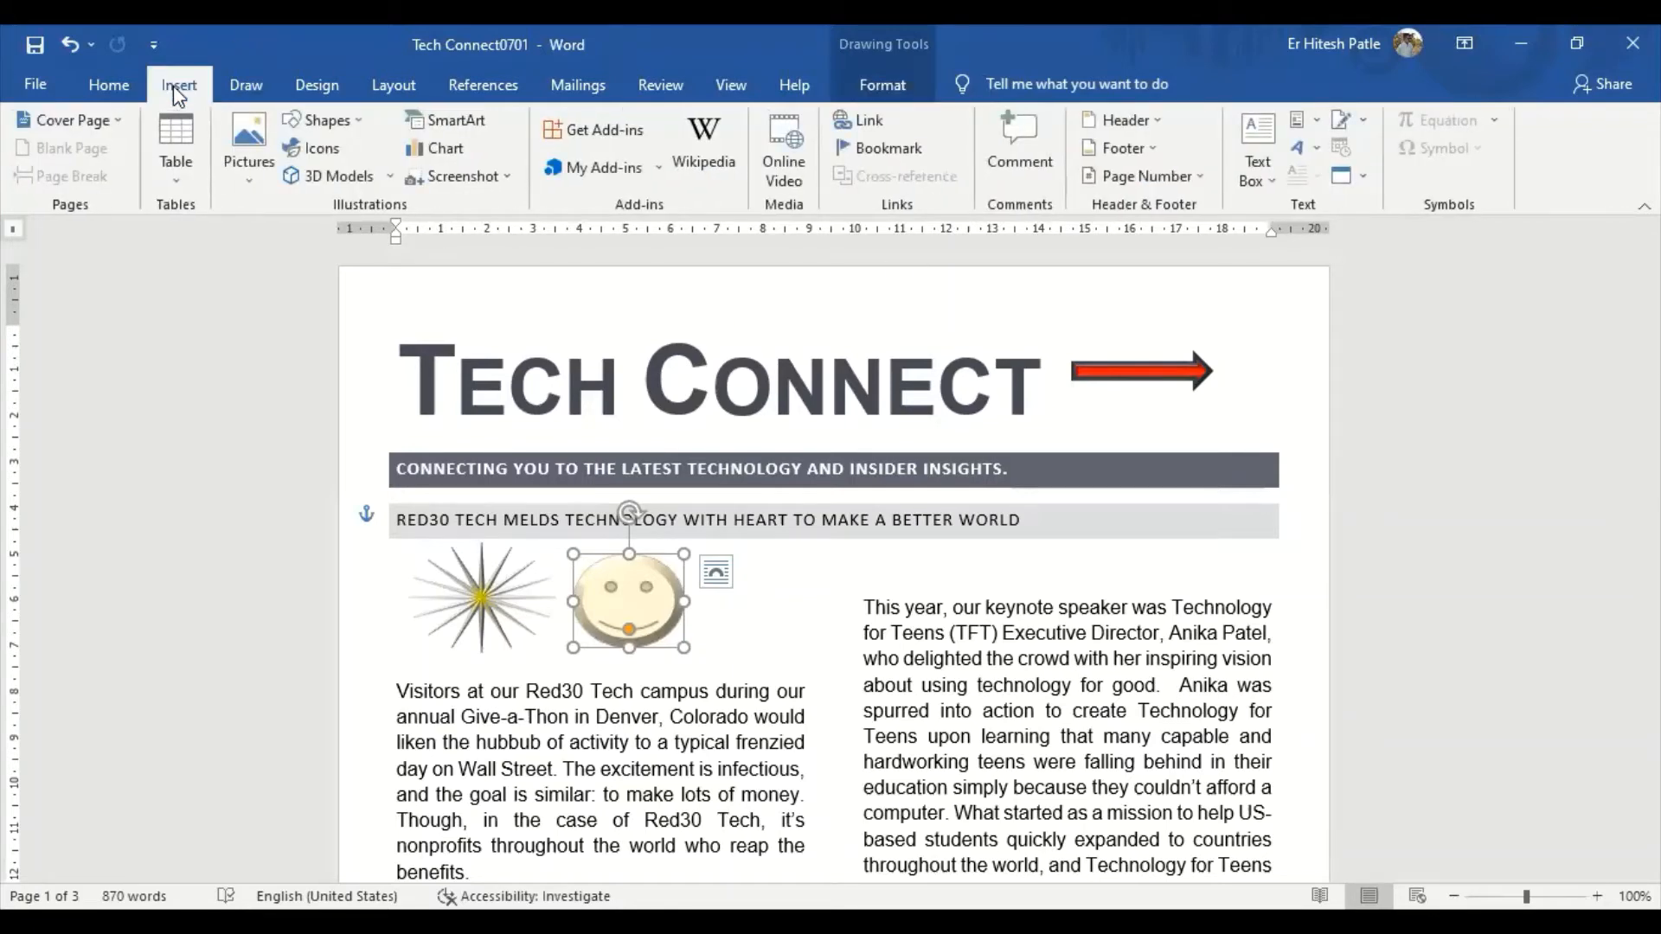
pyautogui.click(246, 185)
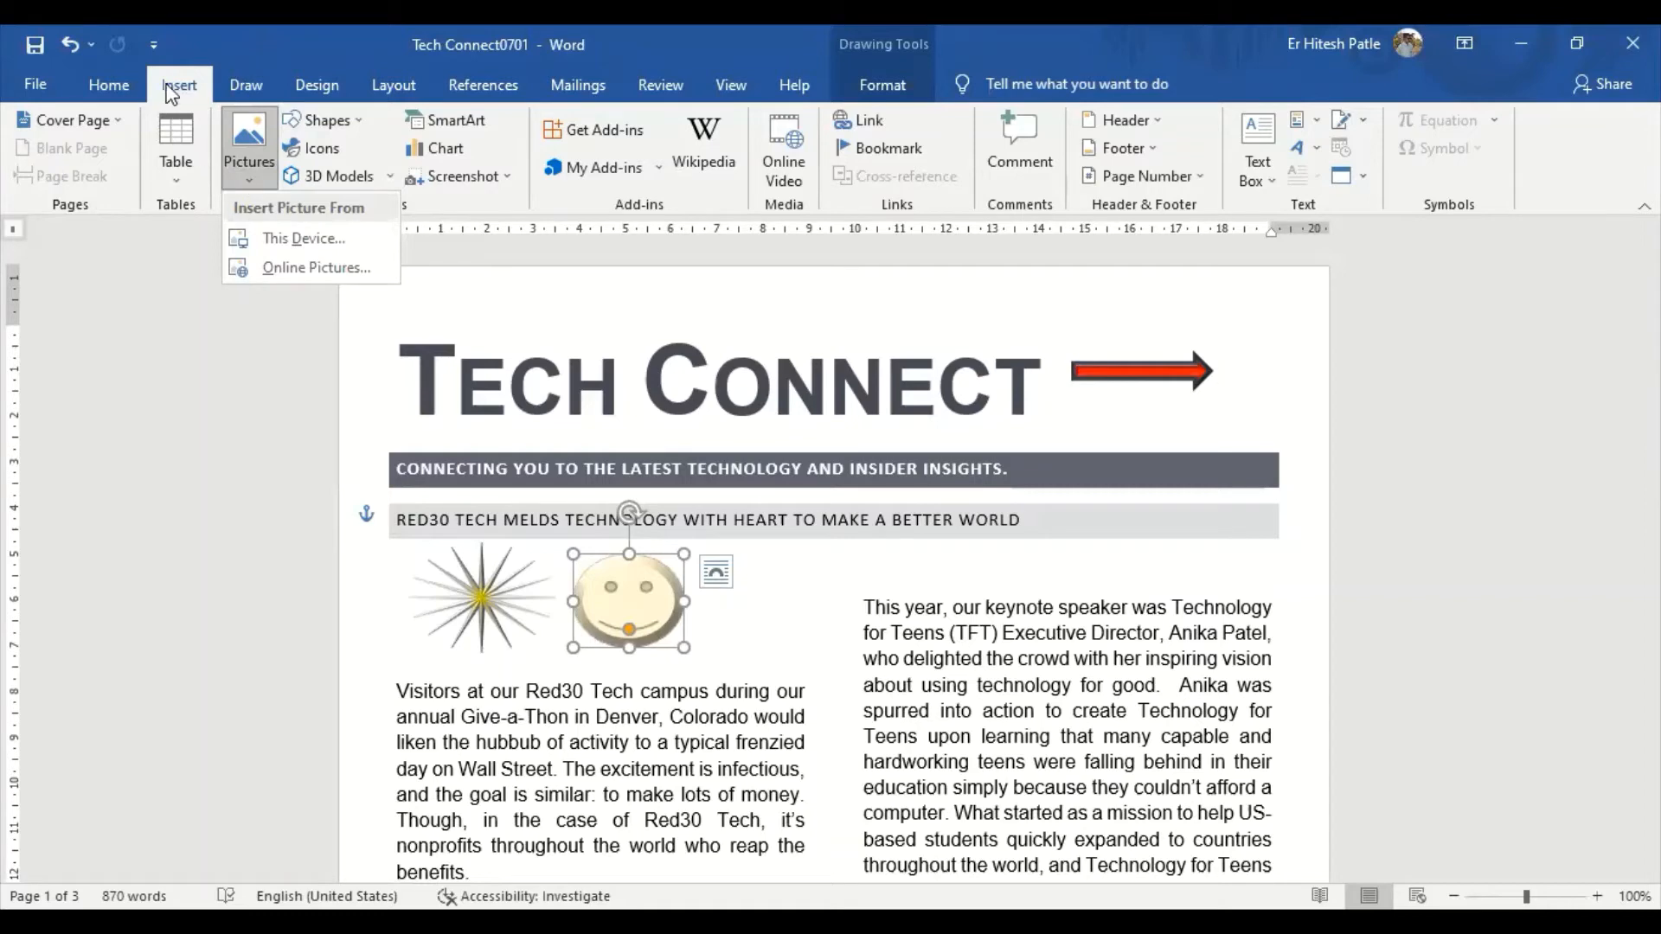
pyautogui.click(97, 86)
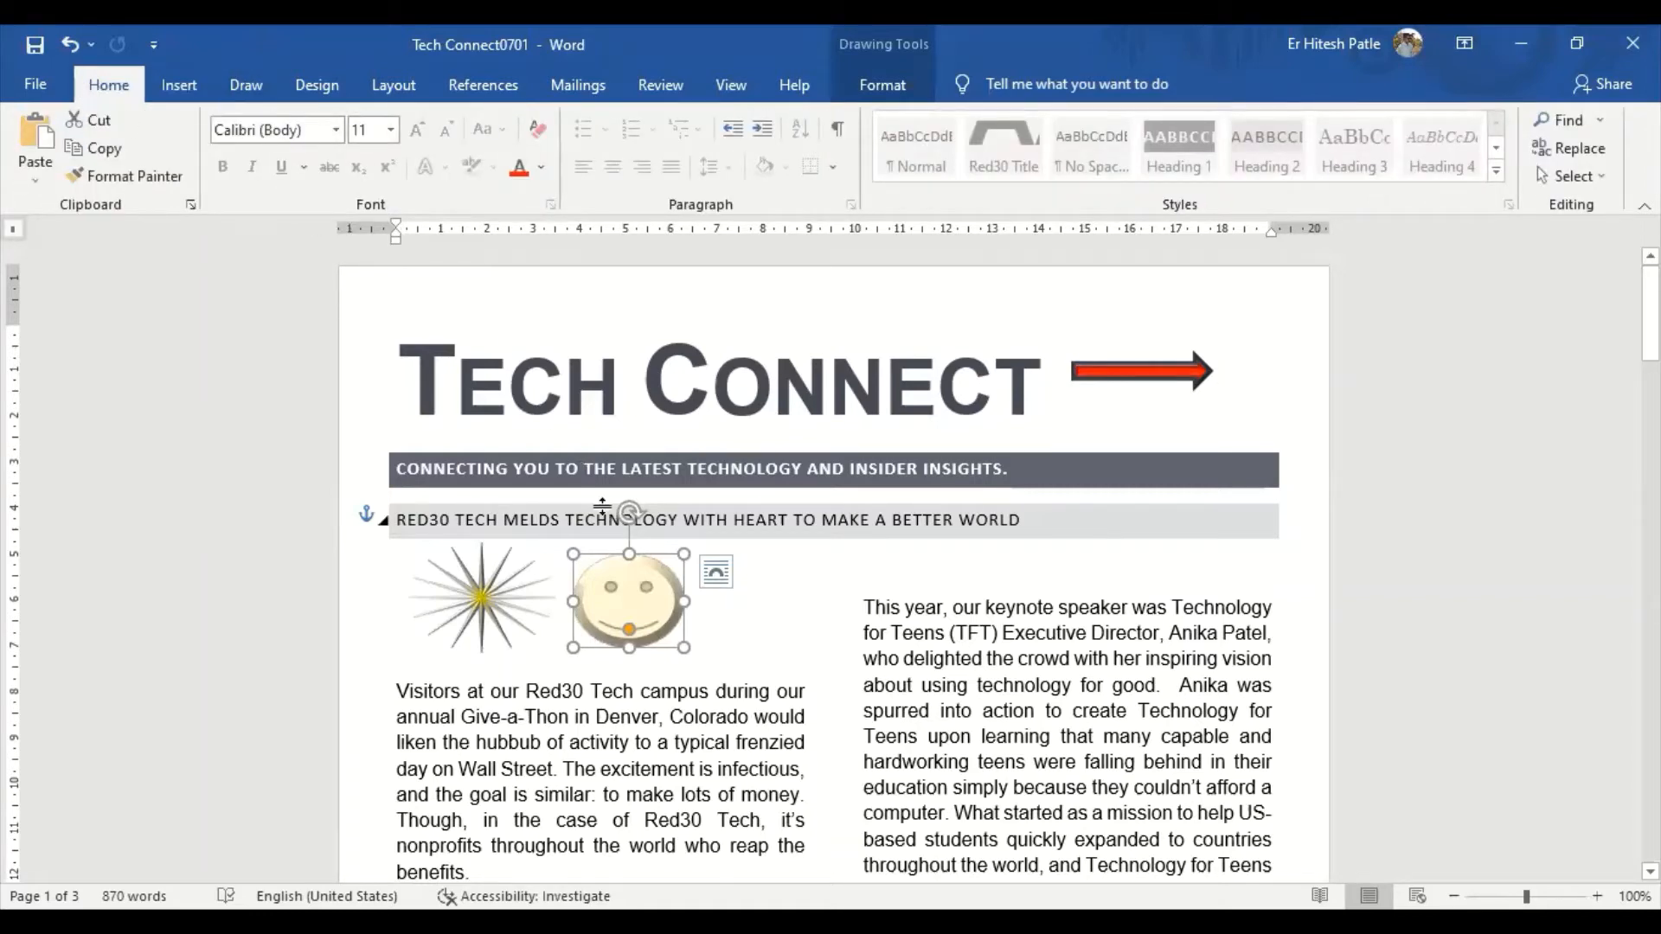
# Undo all the shape edits and insertions until the first page holds no shapes
pyautogui.hotkey('ctrl', 'z')
pyautogui.hotkey('ctrl', 'z')
pyautogui.hotkey('ctrl', 'z')
pyautogui.hotkey('ctrl', 'z')
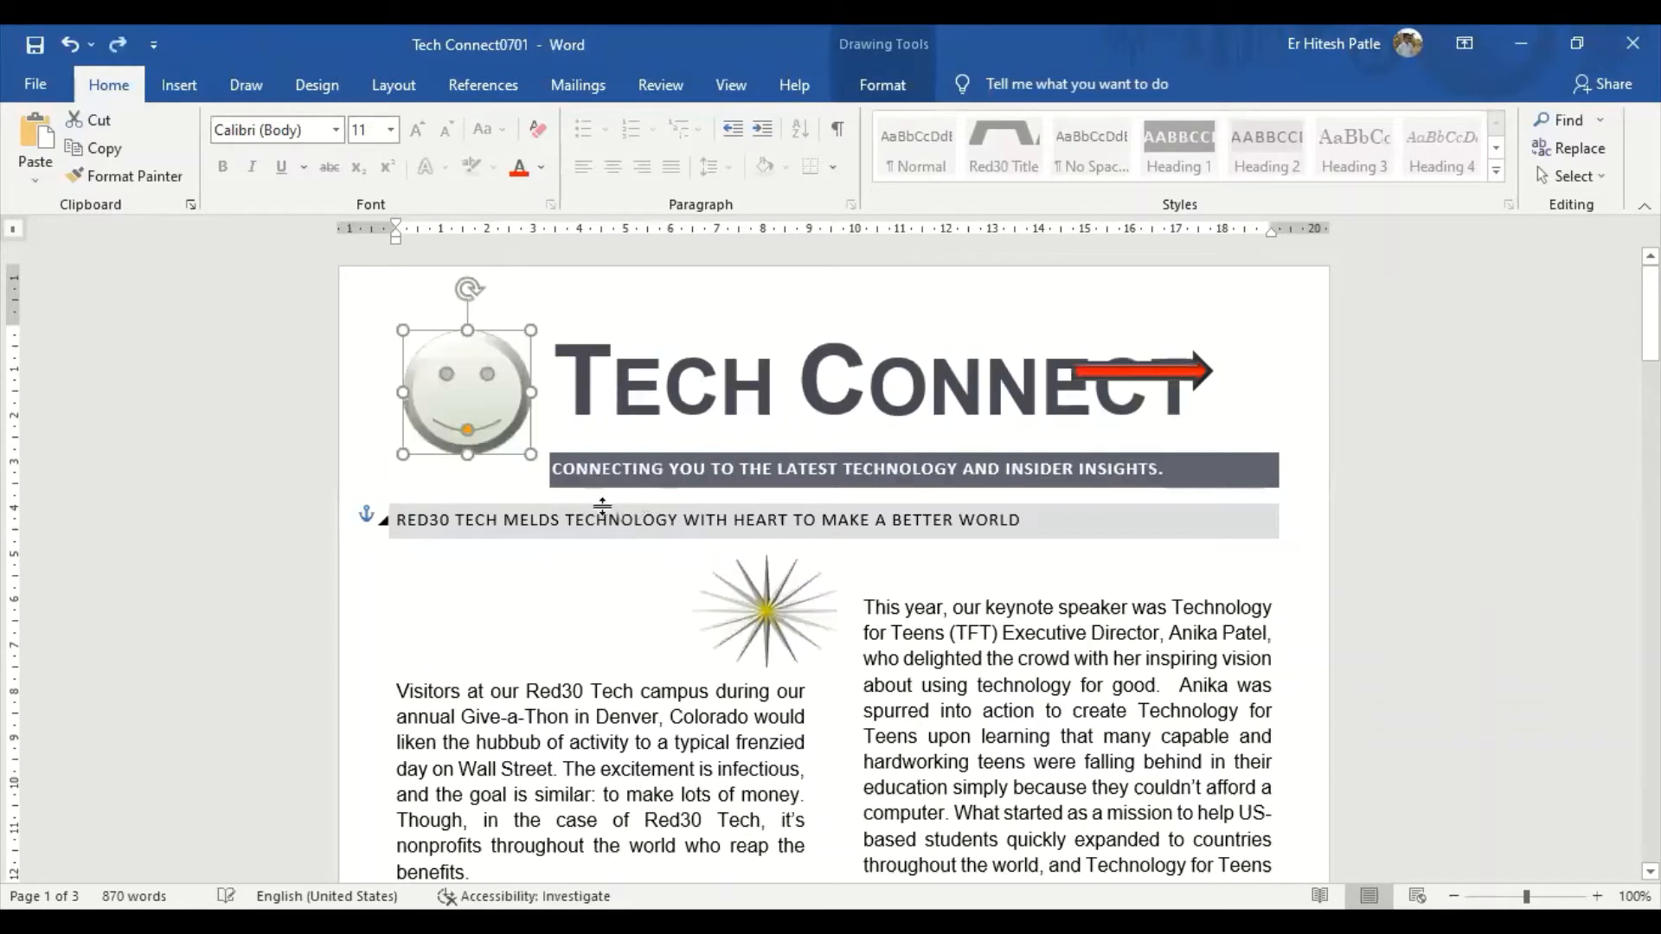
pyautogui.hotkey('ctrl', 'z')
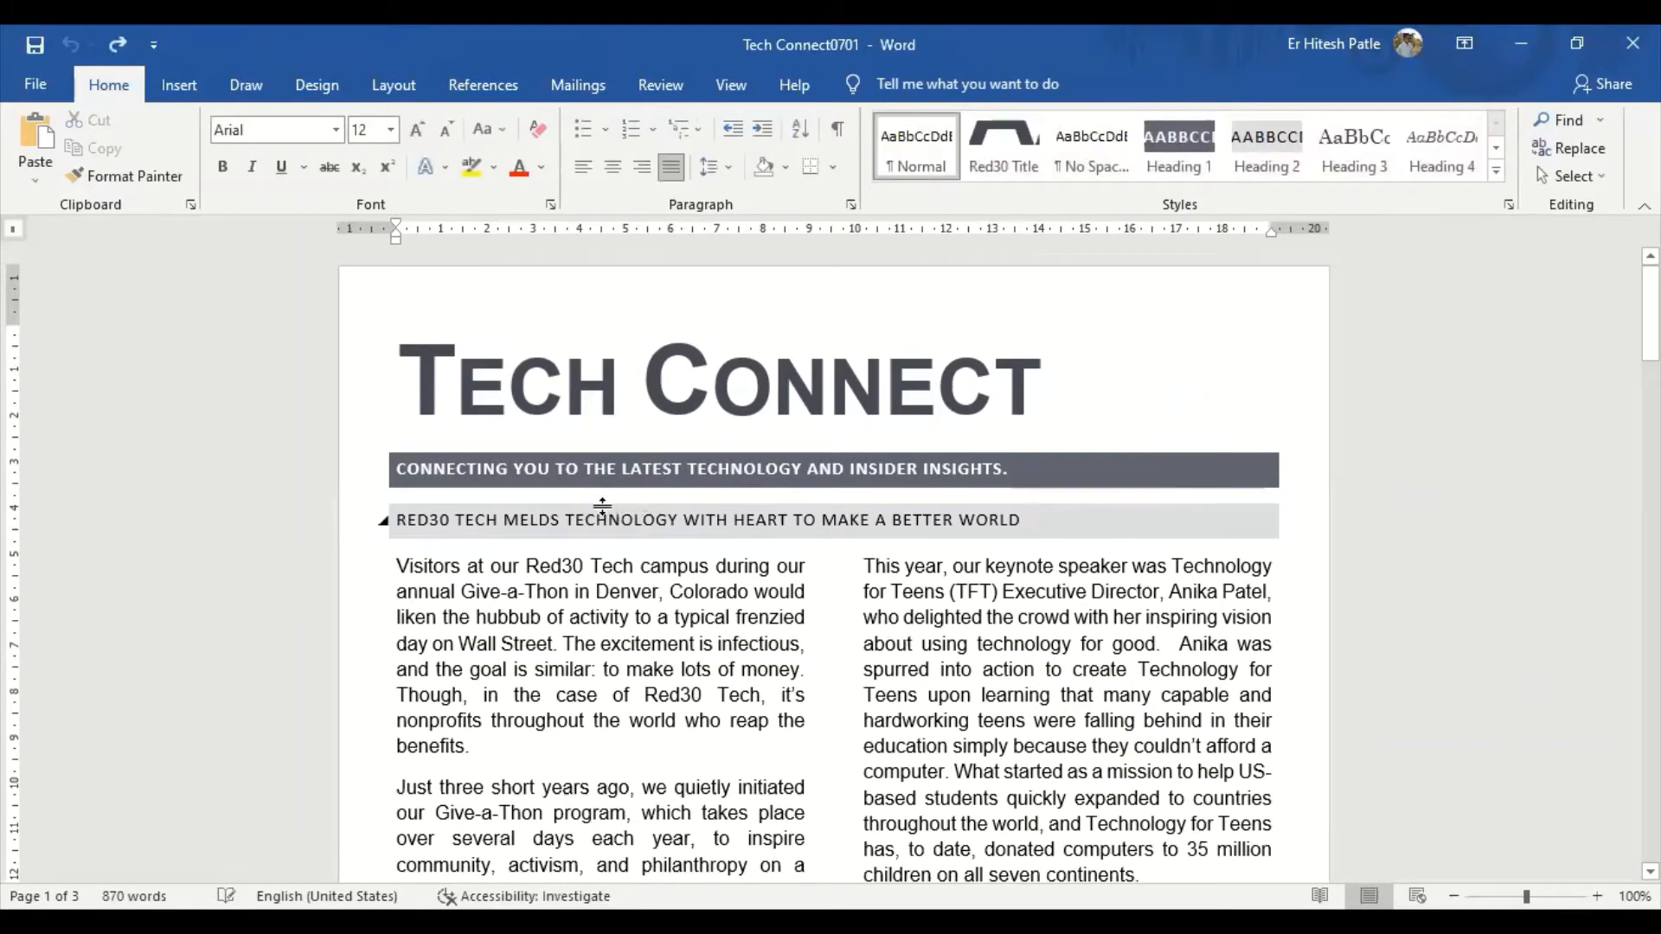
# Browse this device for a picture in the Downloads folder's Exercise Files, Chapter 7, select Red30TechHands, and close without inserting it
pyautogui.click(180, 84)
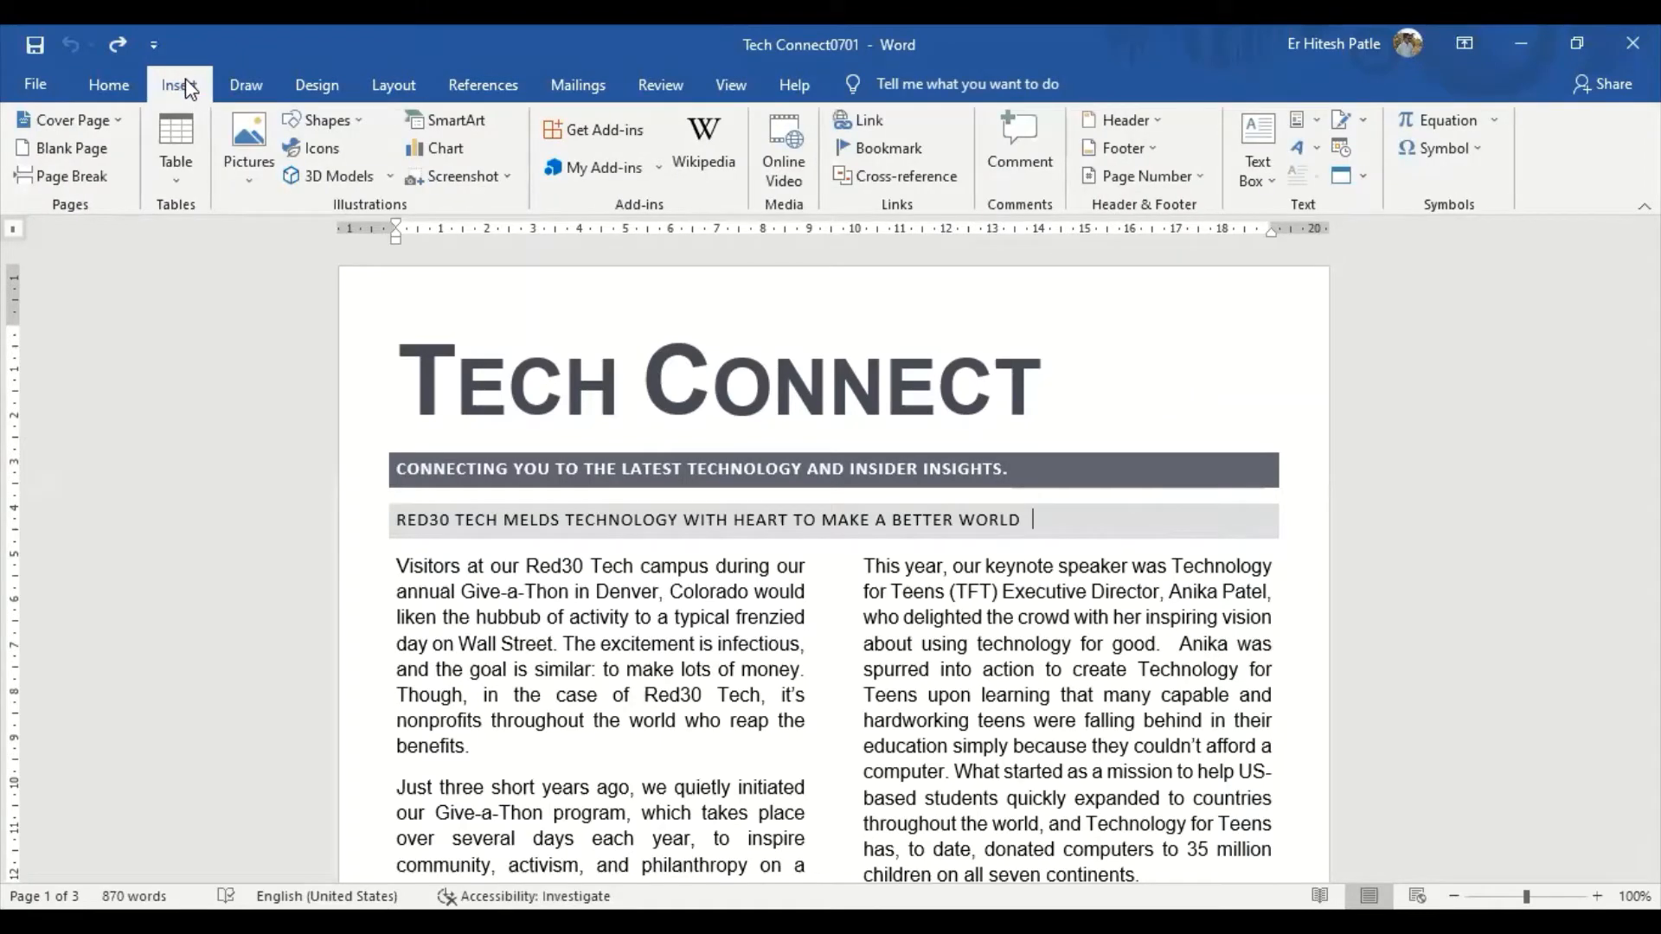
pyautogui.click(259, 191)
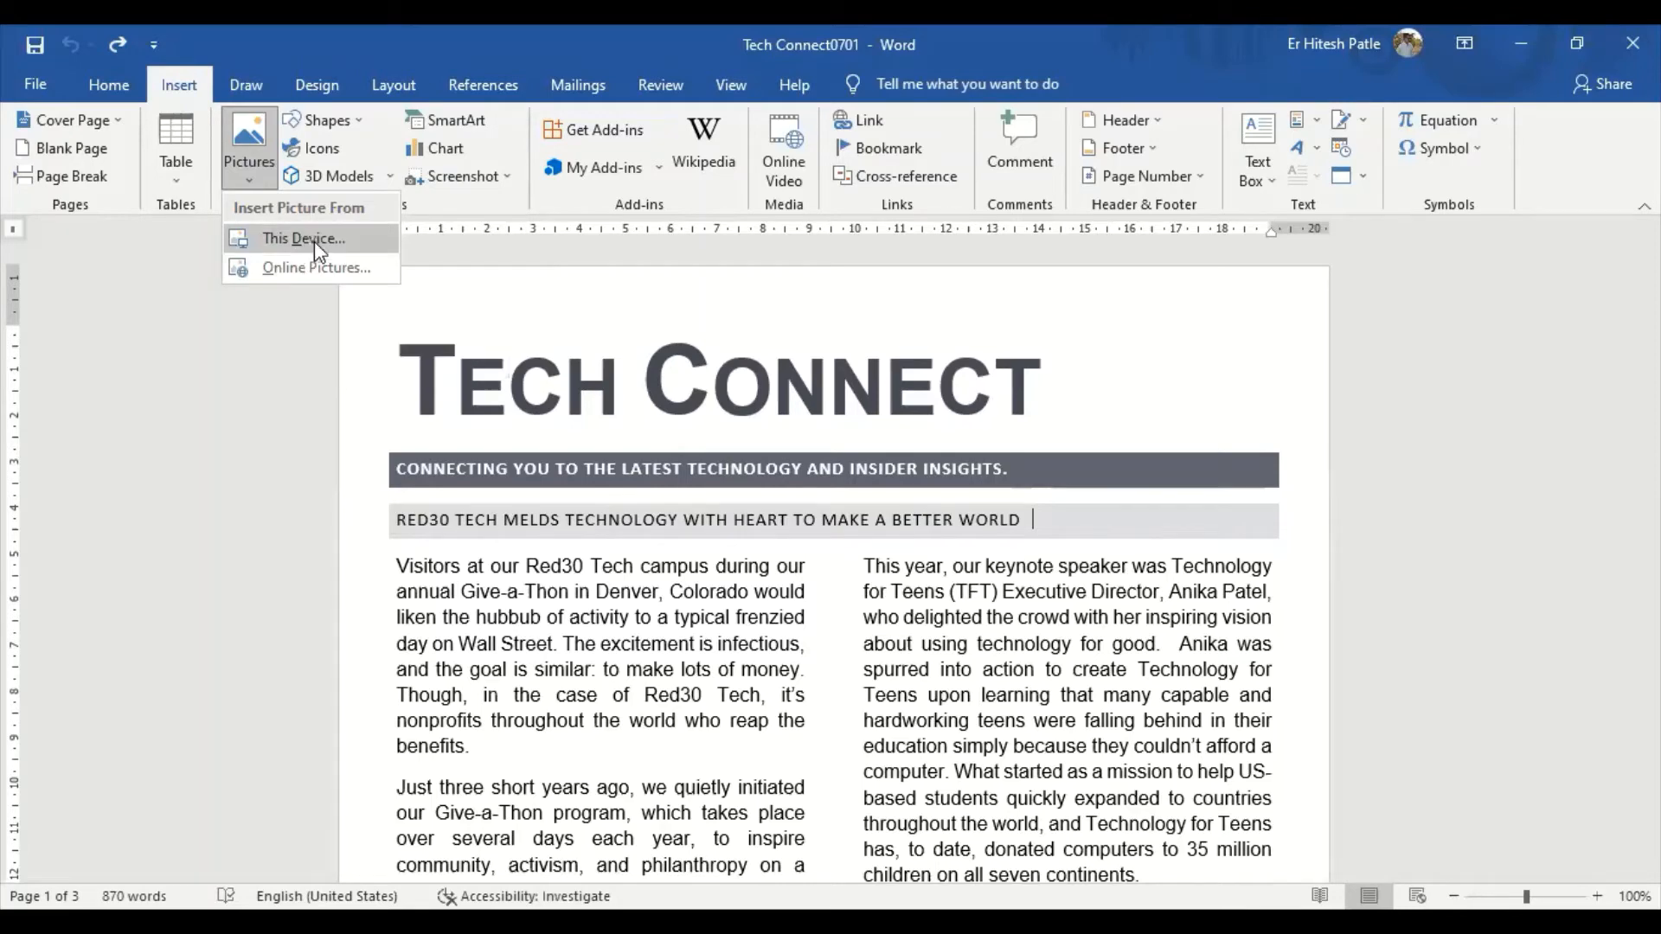
pyautogui.press('Return')
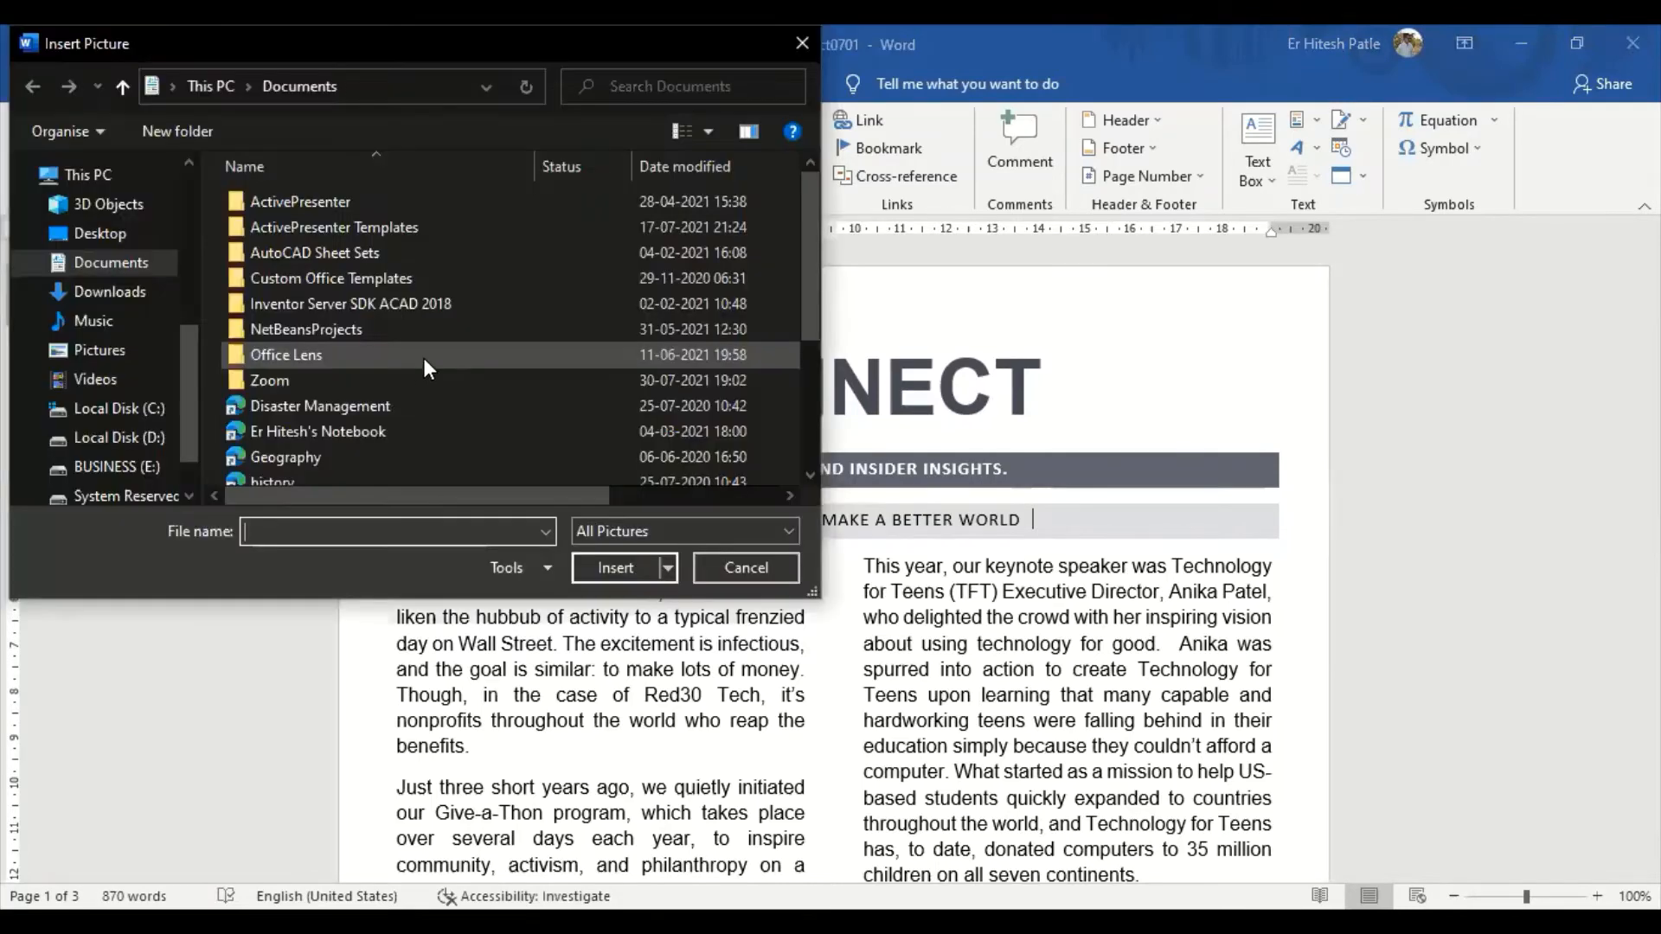
pyautogui.click(109, 292)
pyautogui.scroll(-5, 303, 306)
pyautogui.scroll(-10, 311, 306)
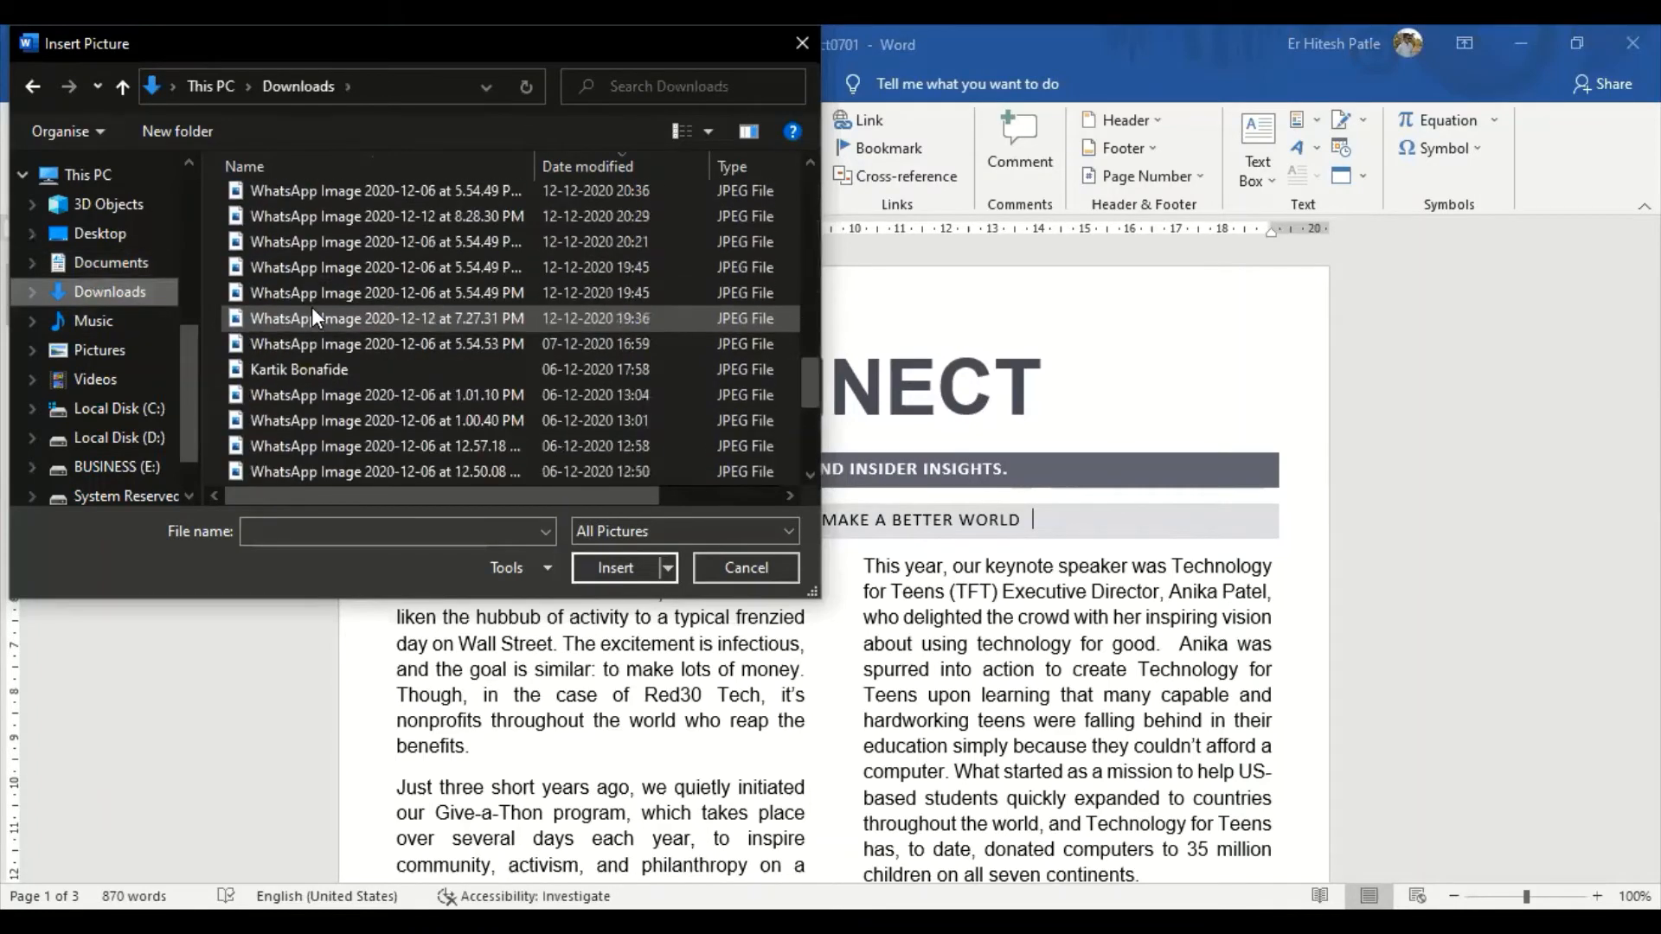
pyautogui.doubleClick(314, 467)
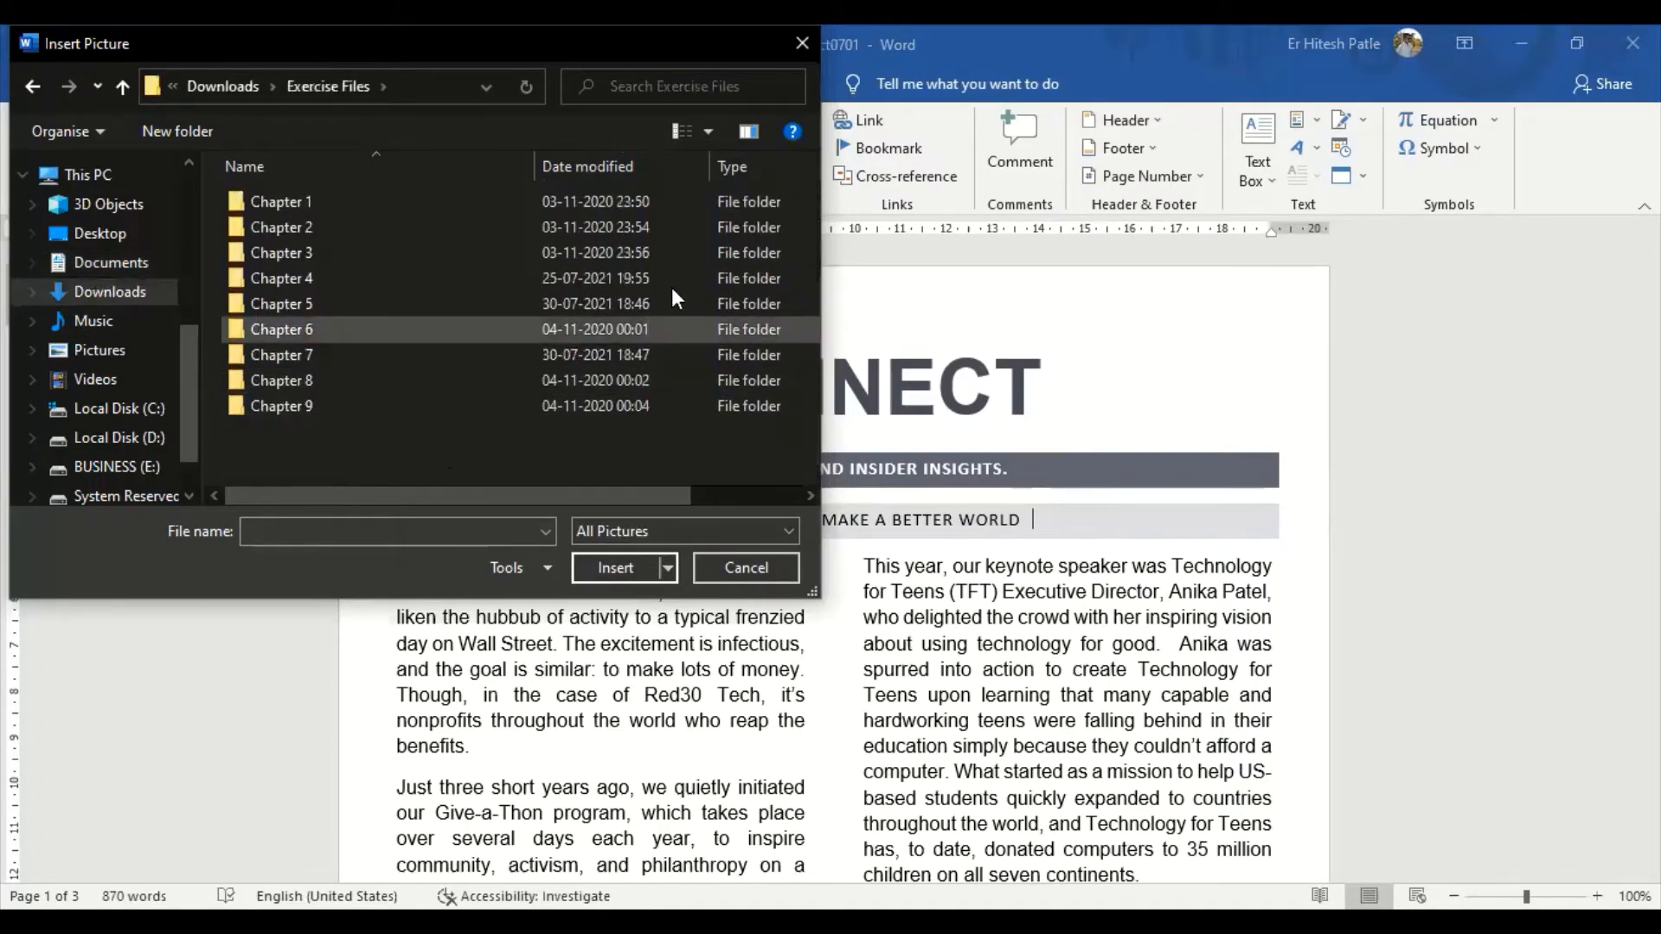
pyautogui.doubleClick(320, 353)
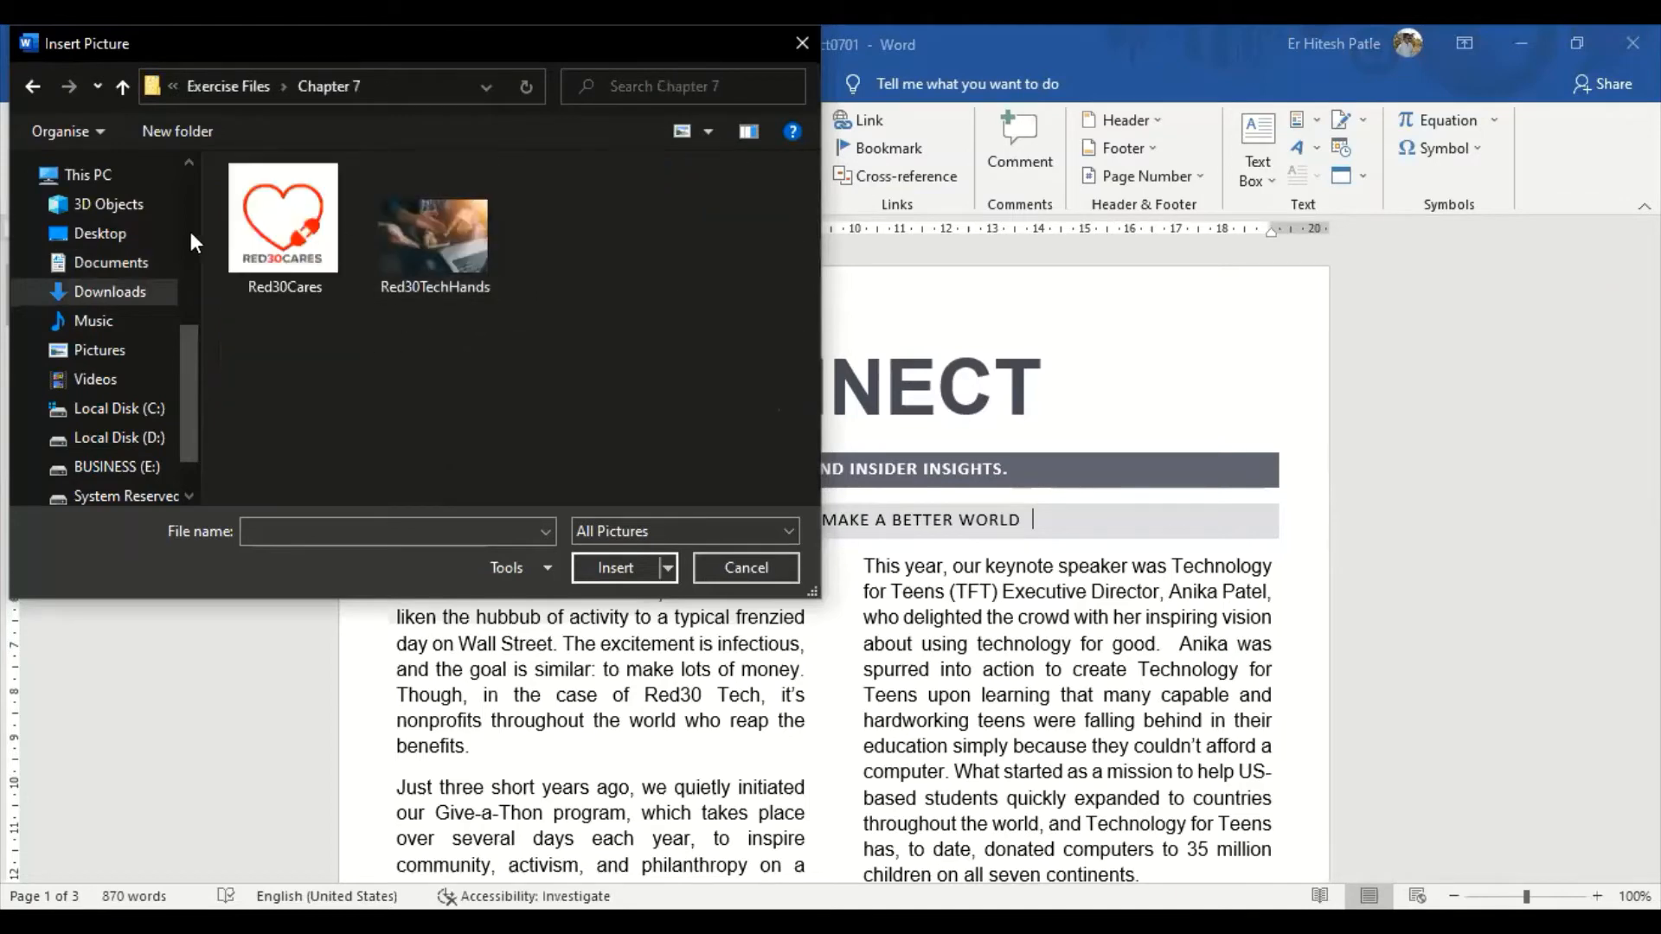
pyautogui.click(403, 234)
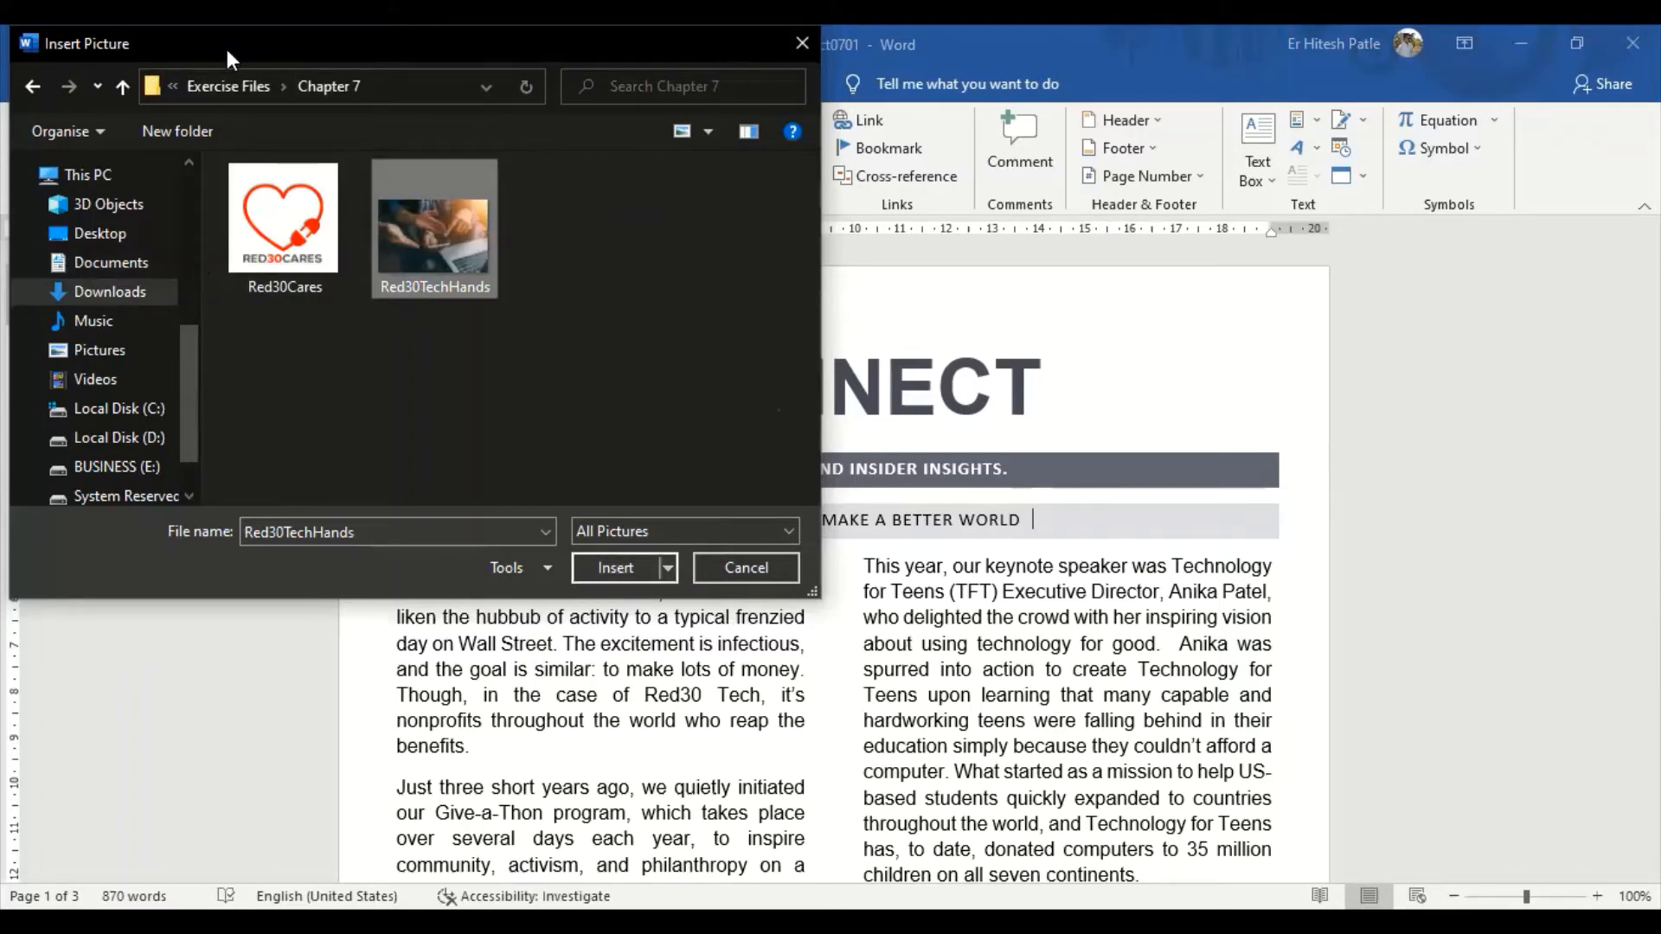
pyautogui.click(905, 155)
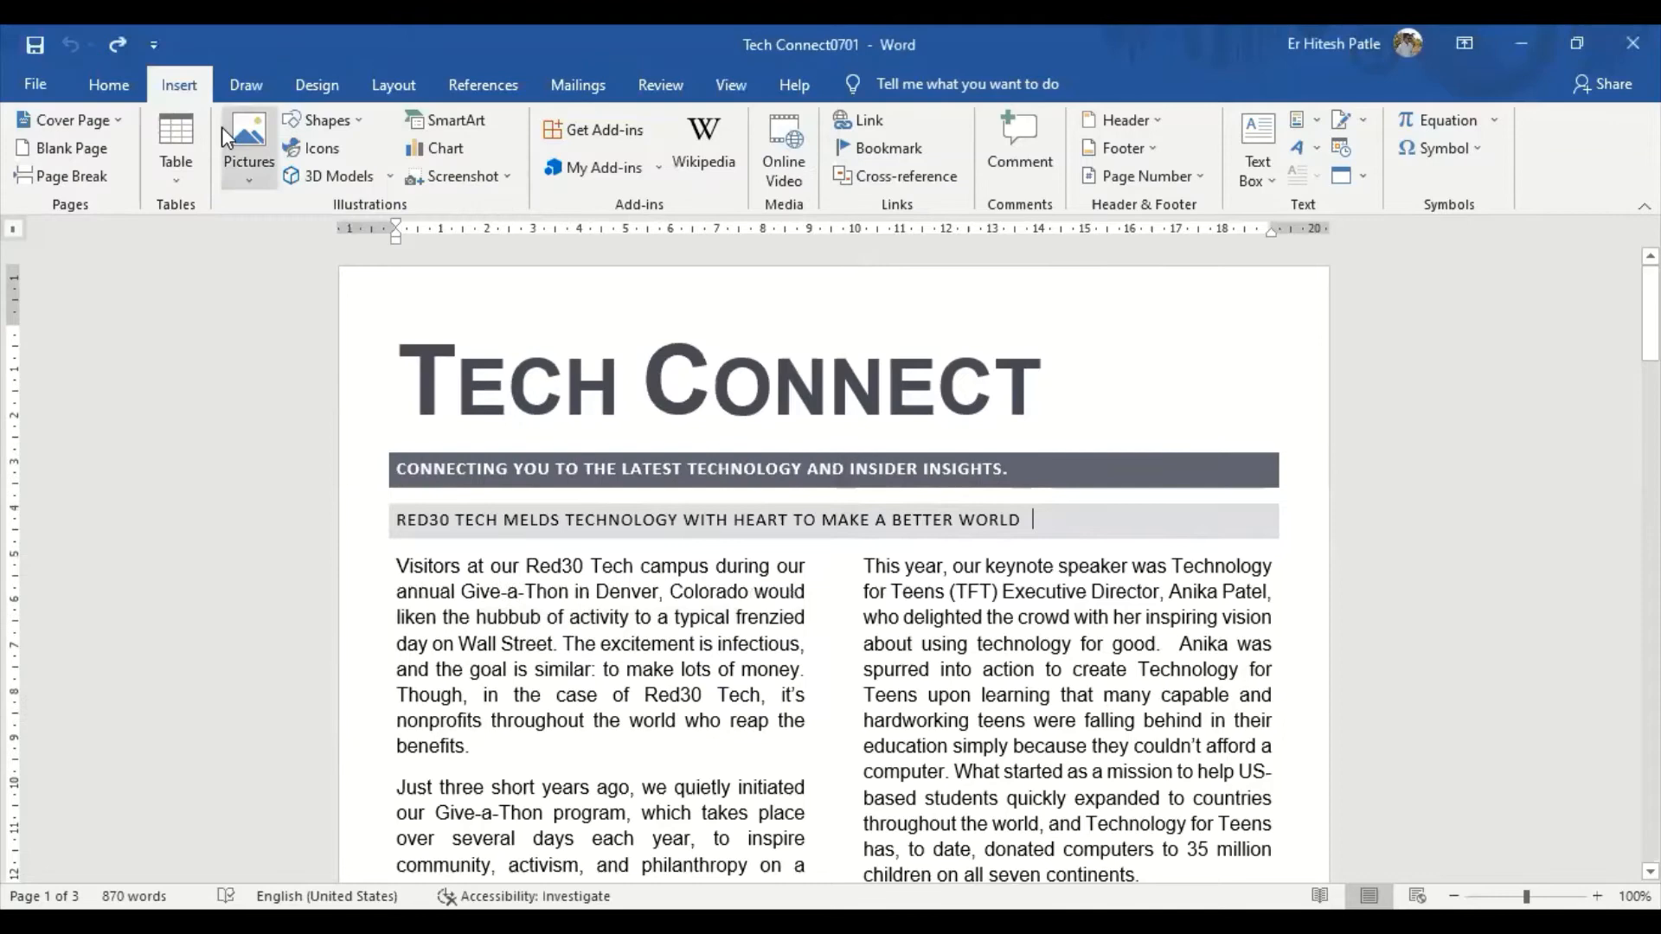
# Insert the Red30Cares picture from this device's Chapter 7 exercise folder at the end of the Red30 Tech heading
pyautogui.click(245, 179)
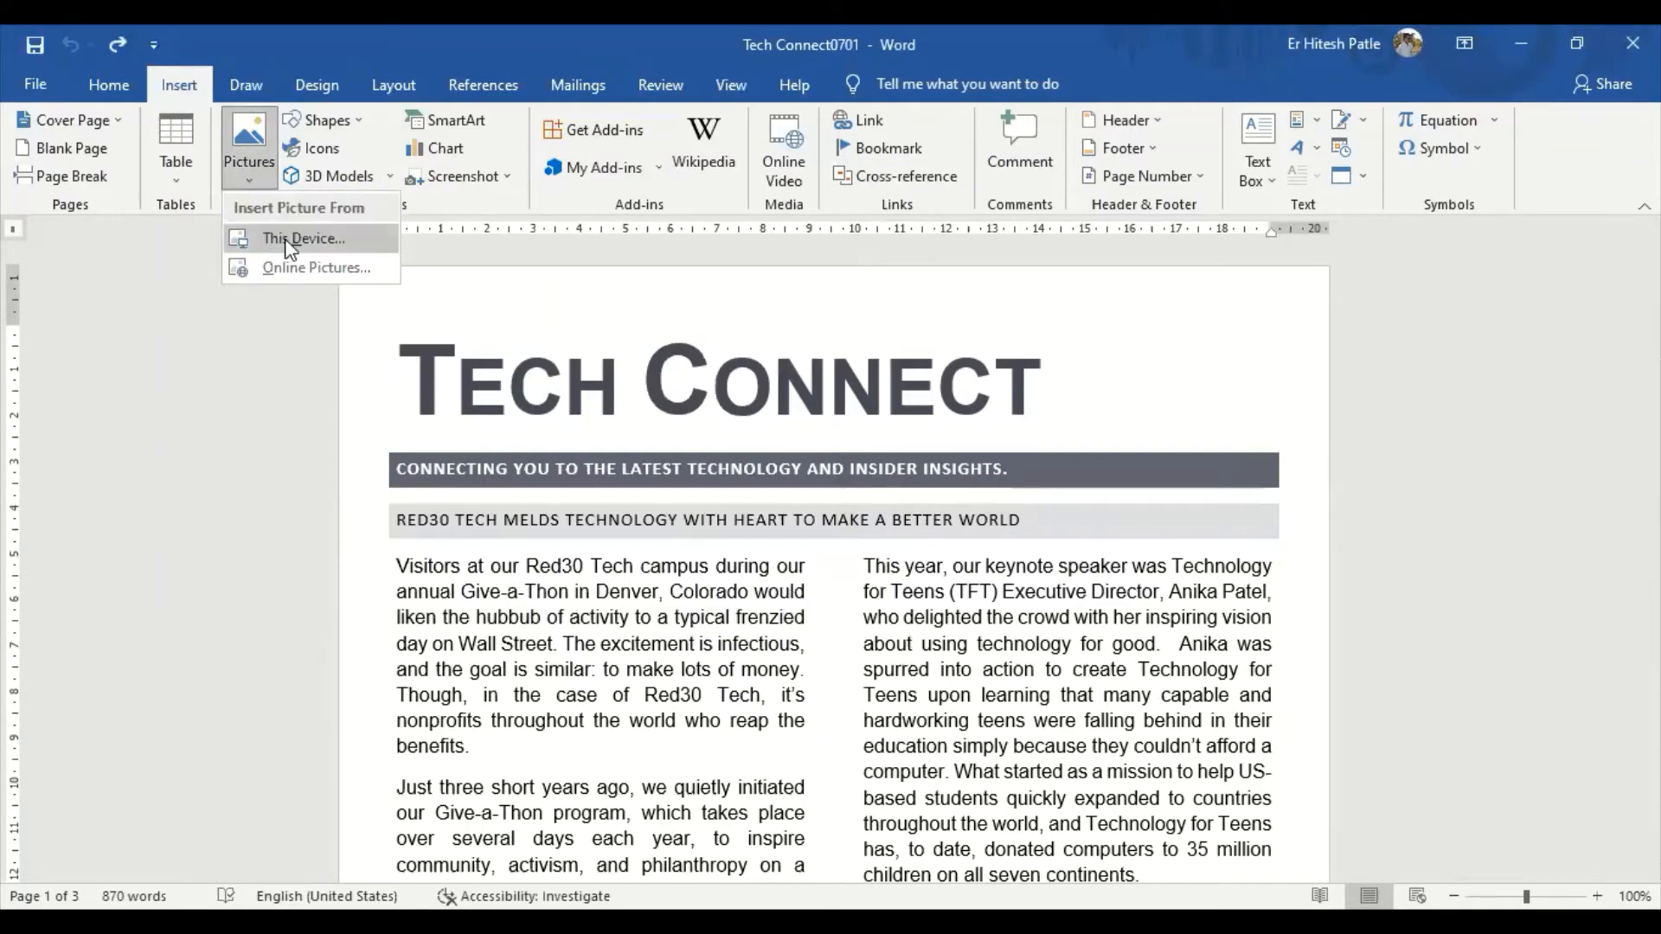
pyautogui.click(287, 241)
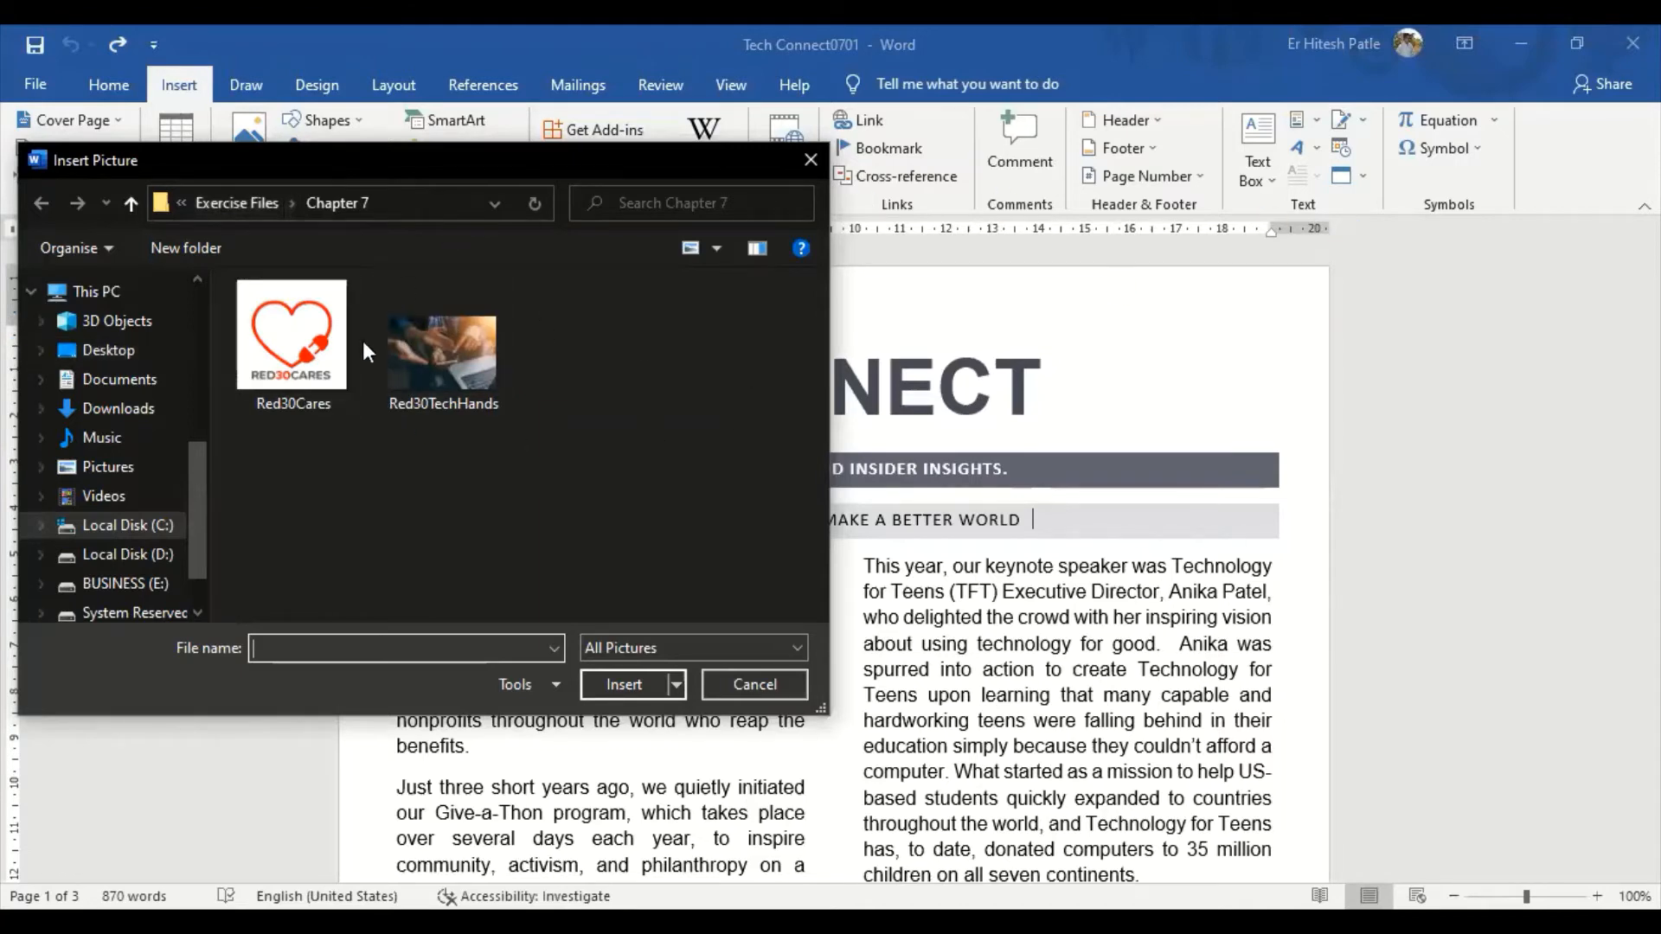
pyautogui.click(299, 346)
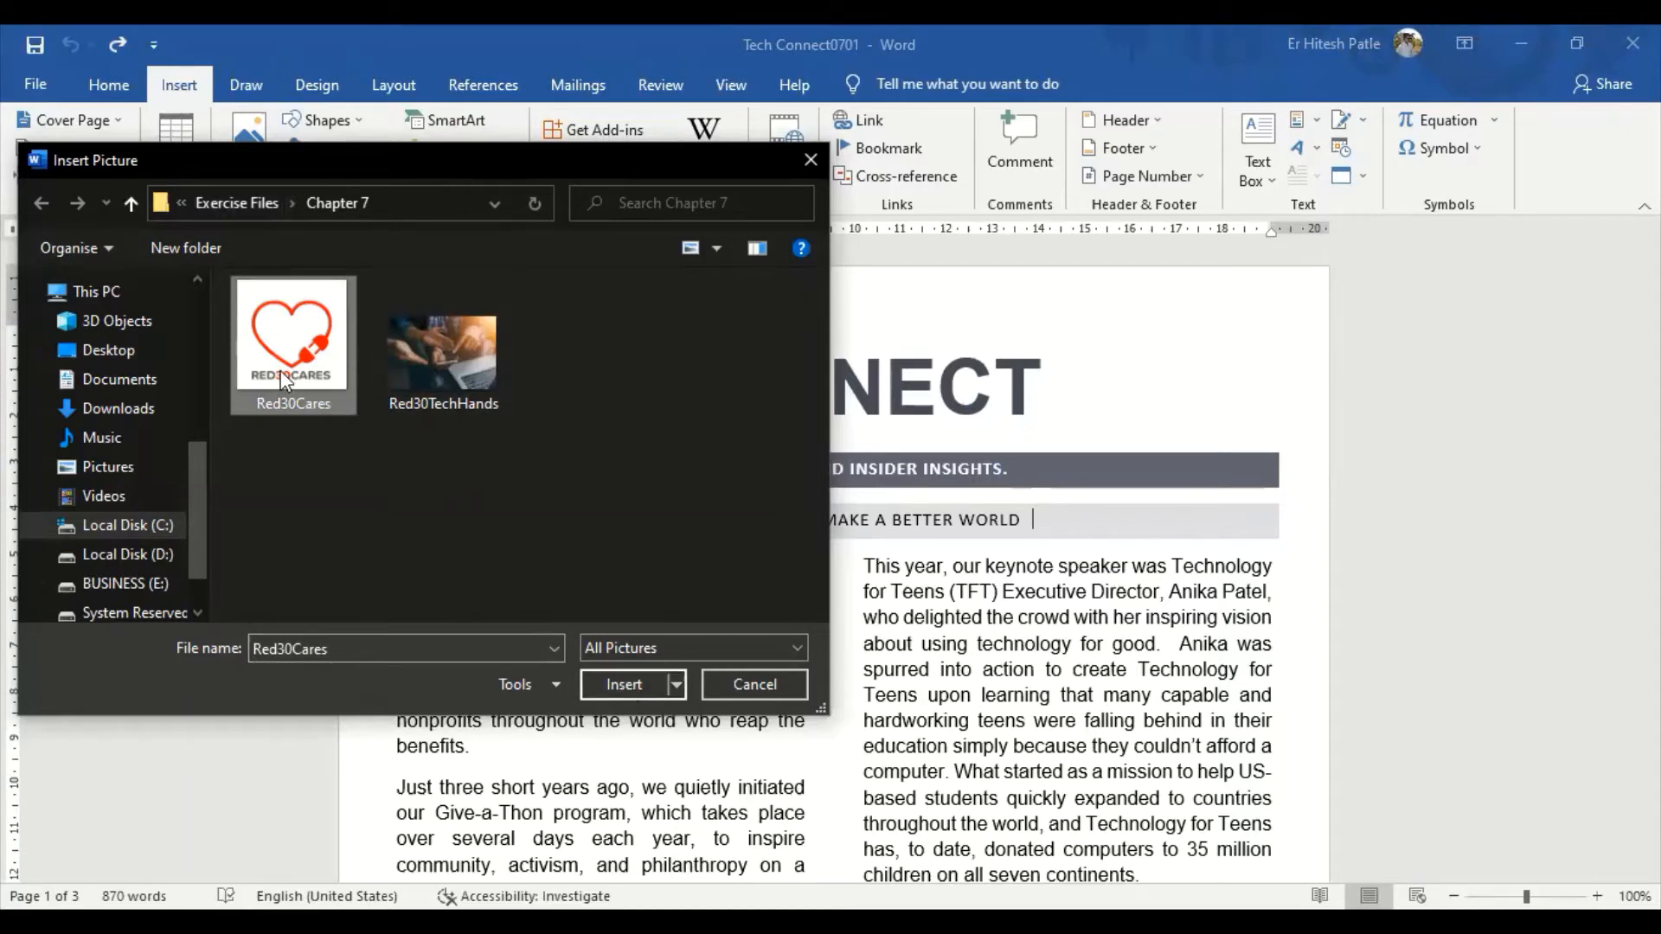
pyautogui.click(625, 684)
pyautogui.scroll(-5, 790, 475)
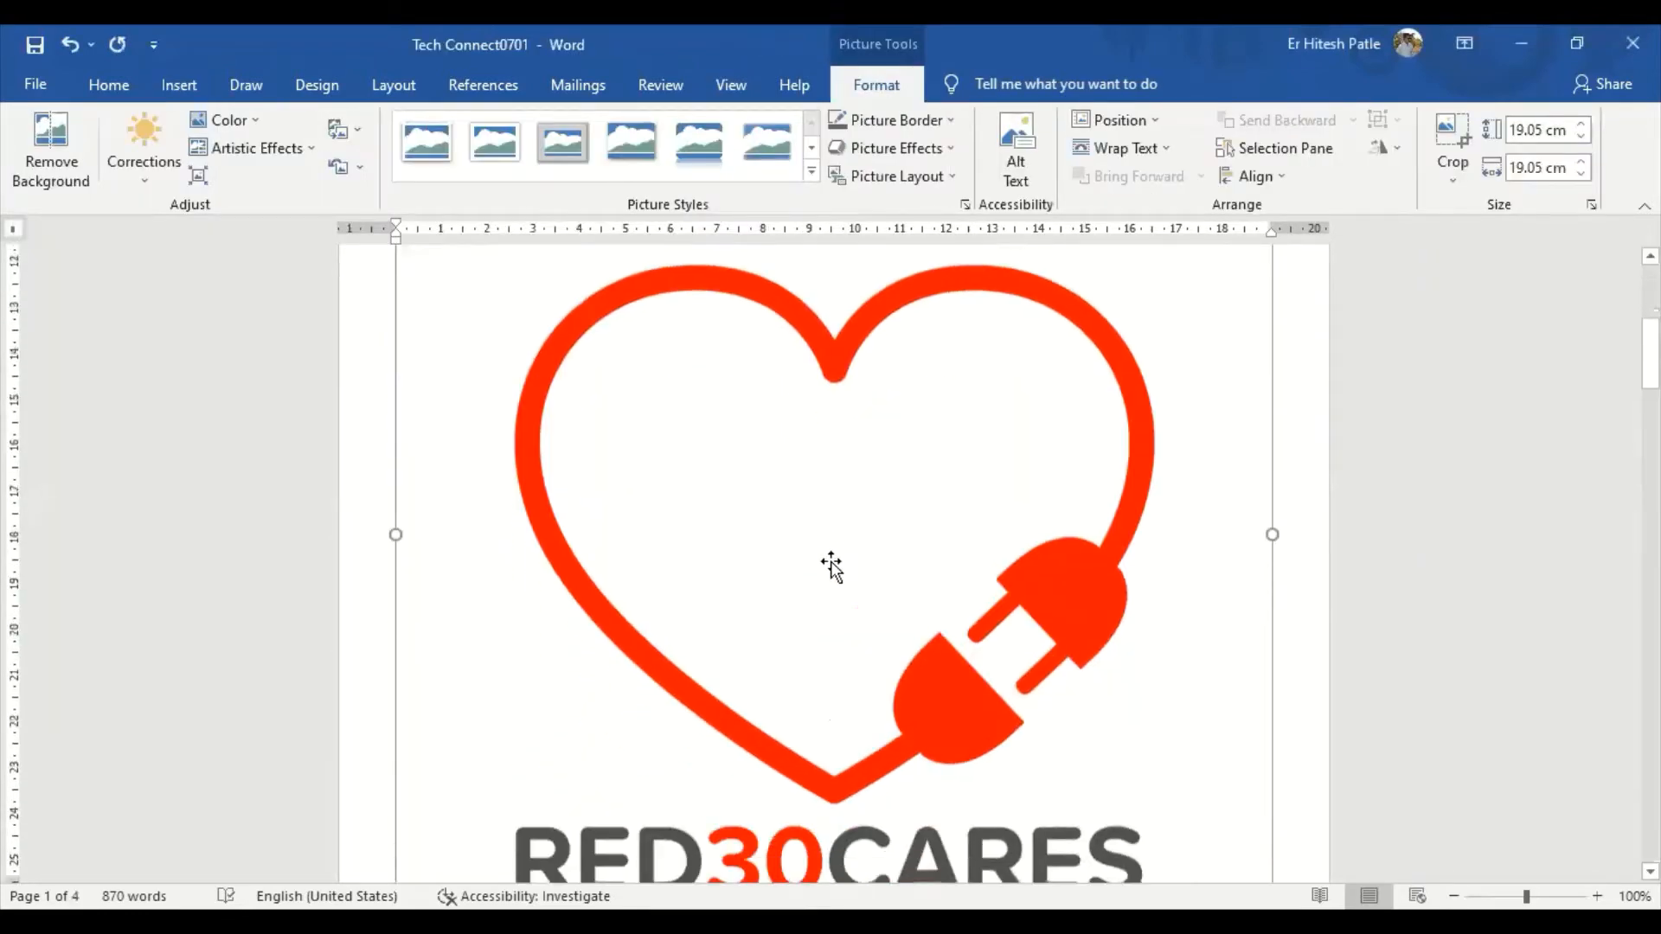
# Shrink the oversized Red30Cares picture proportionally to about 5.1 × 5.1 cm beneath the Red30 Tech heading
pyautogui.scroll(-5, 839, 576)
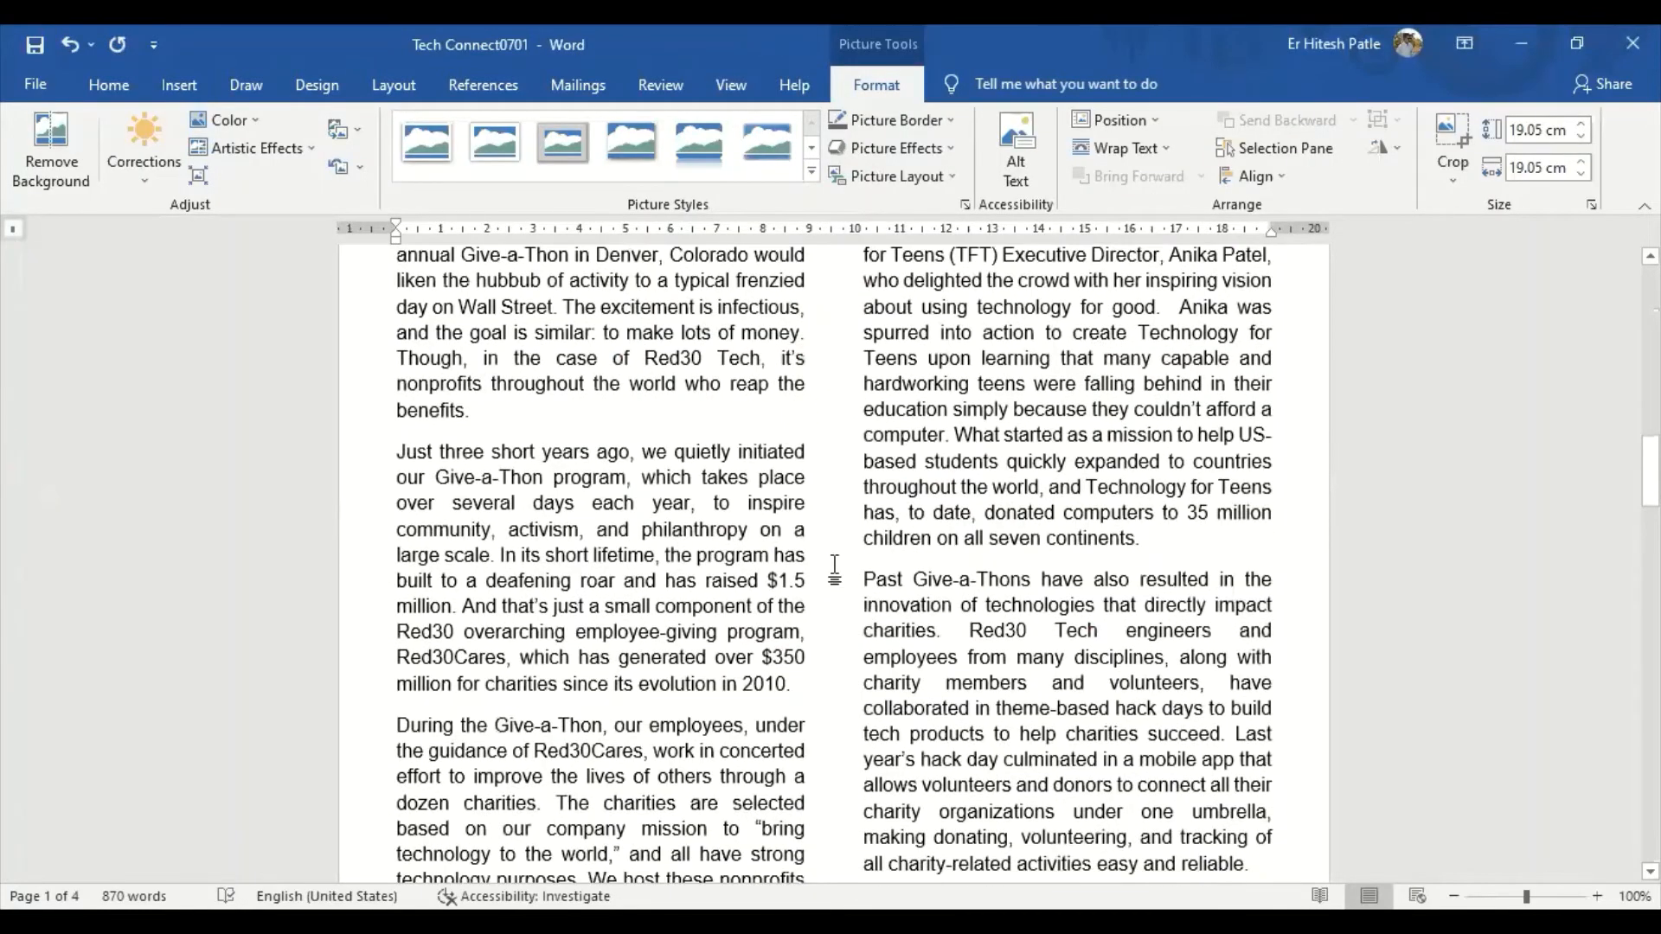
pyautogui.scroll(10, 833, 566)
pyautogui.scroll(-3, 833, 567)
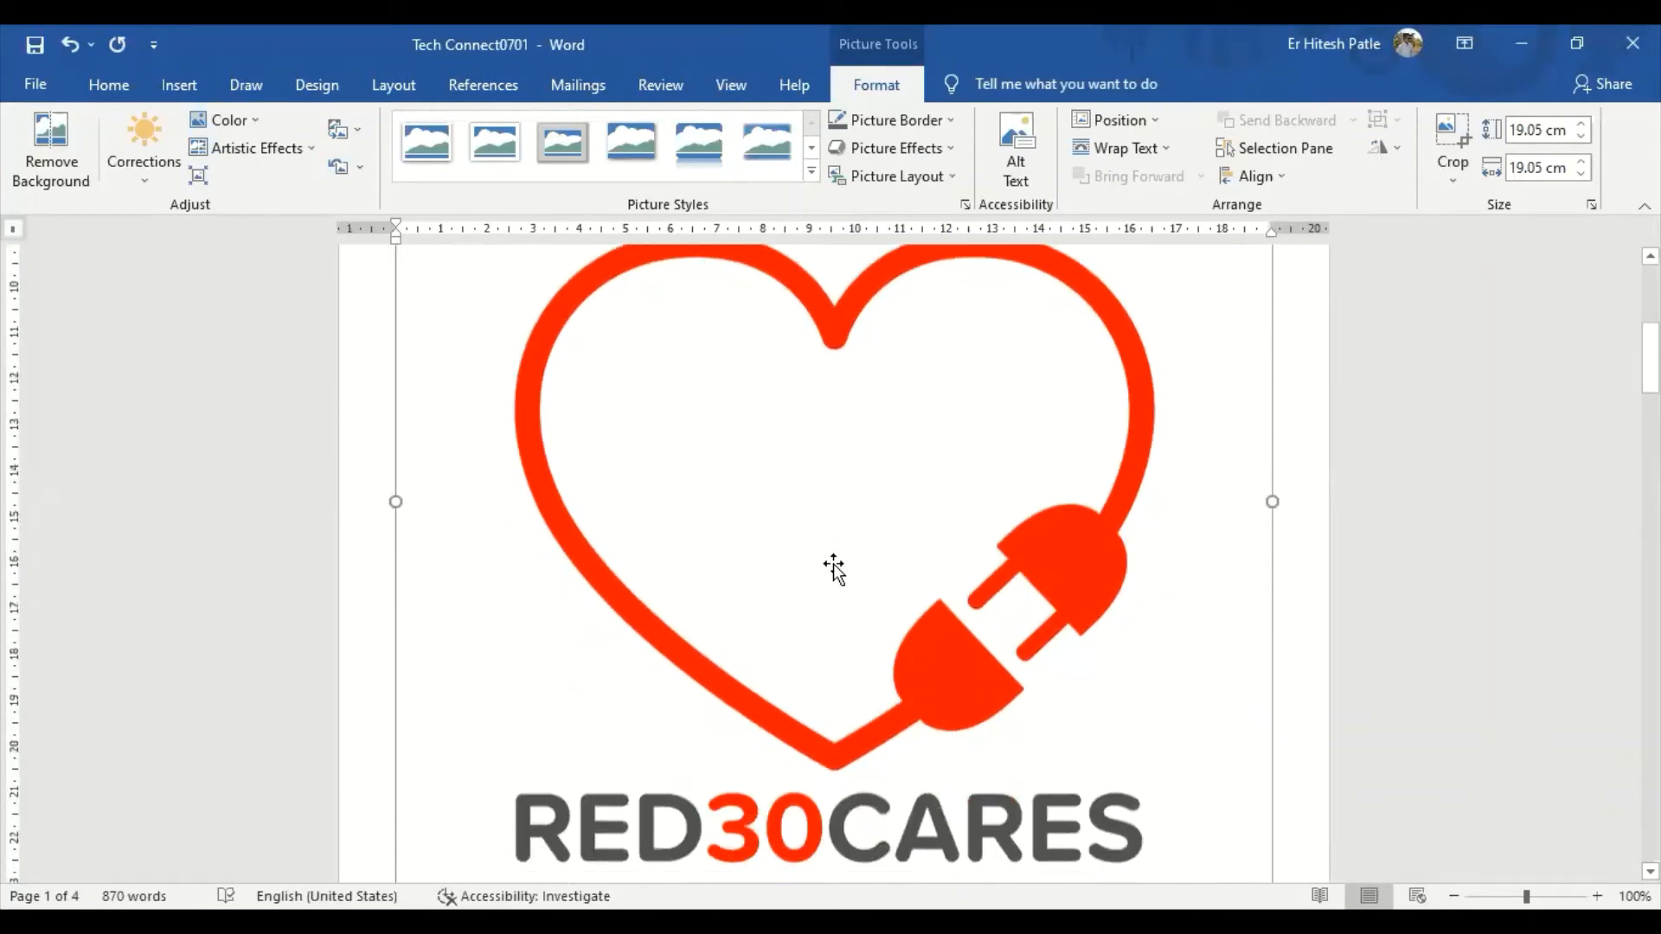
pyautogui.scroll(3, 833, 567)
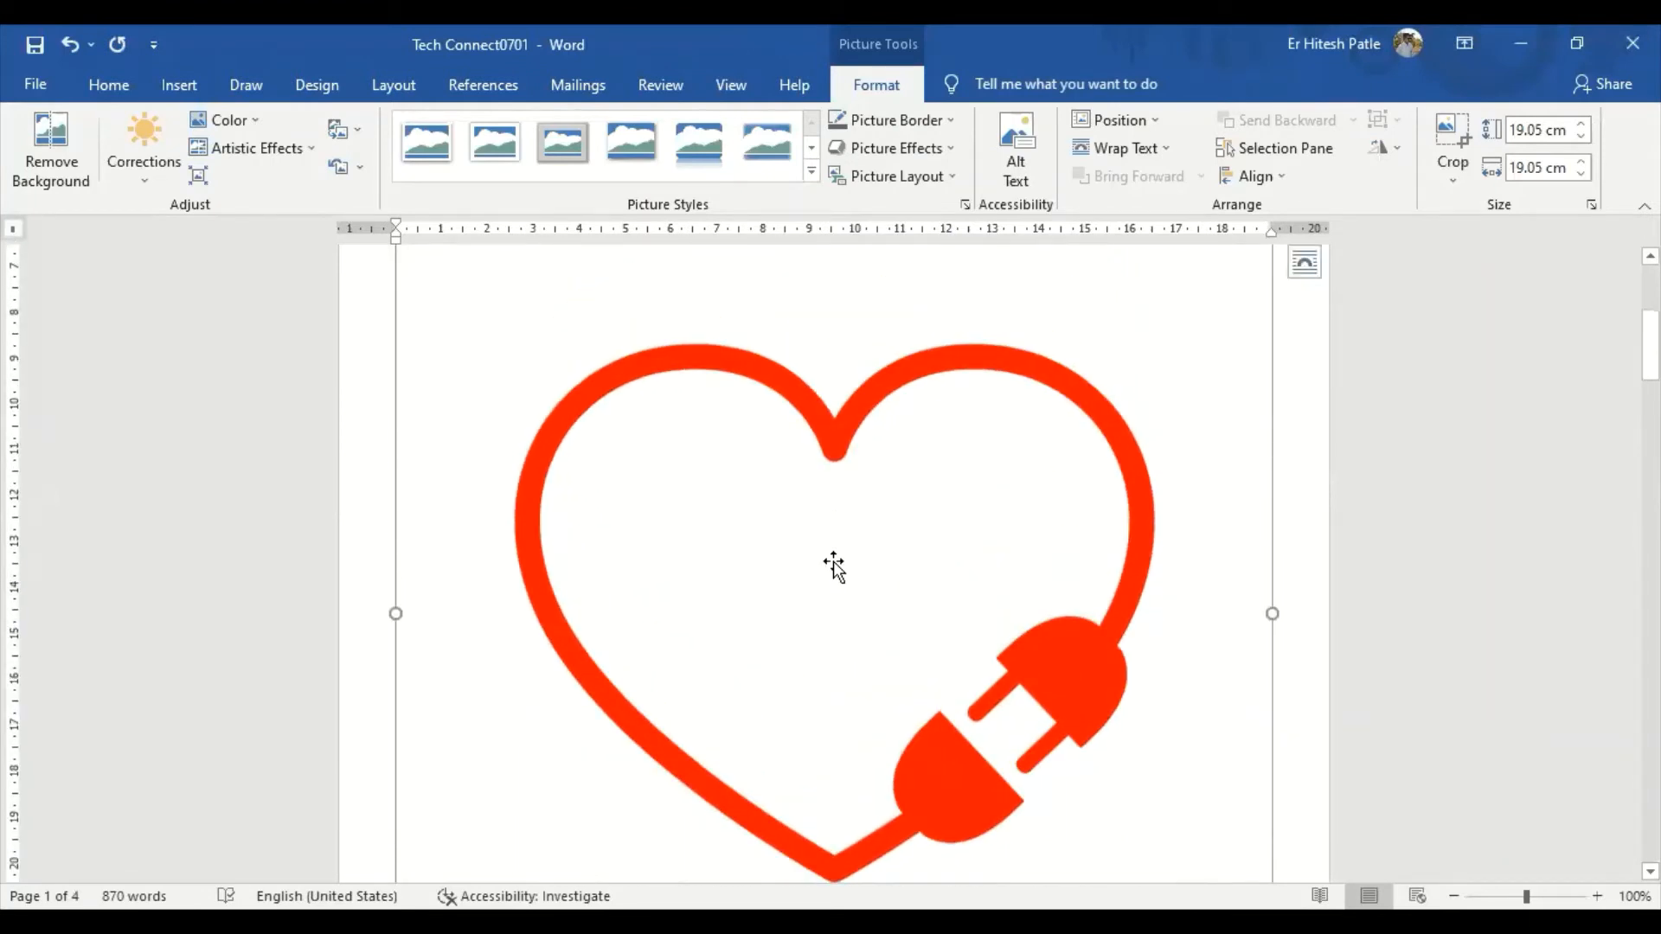
pyautogui.scroll(-3, 1003, 541)
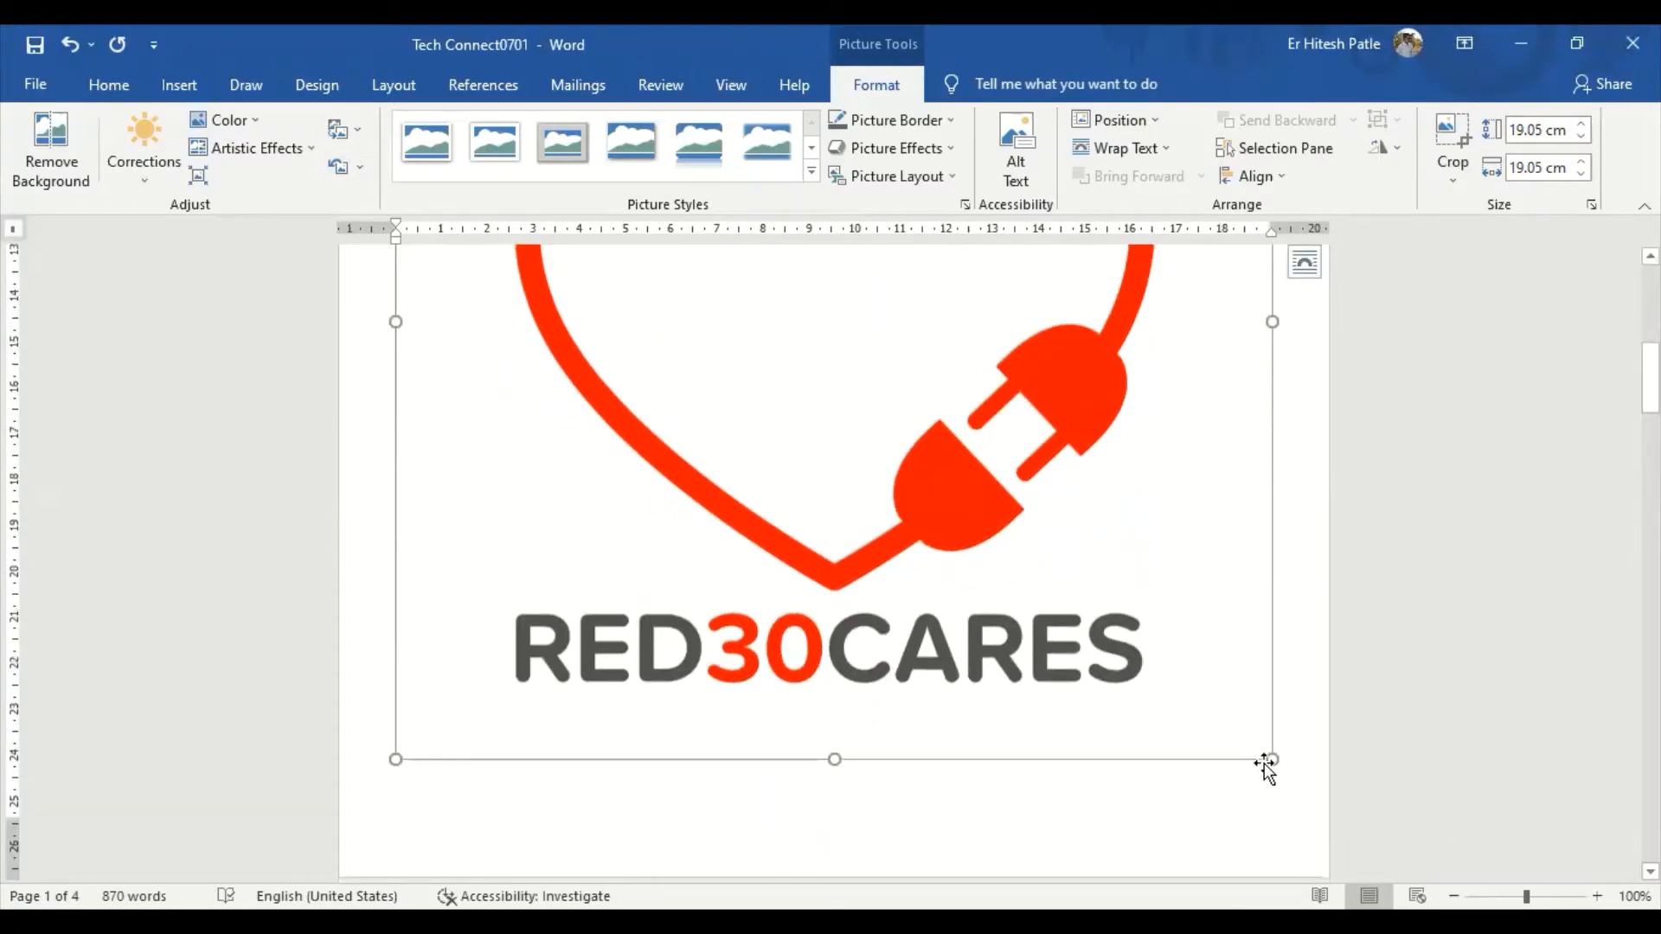
pyautogui.moveTo(1270, 756); pyautogui.dragTo(631, 176)
pyautogui.scroll(6, 658, 312)
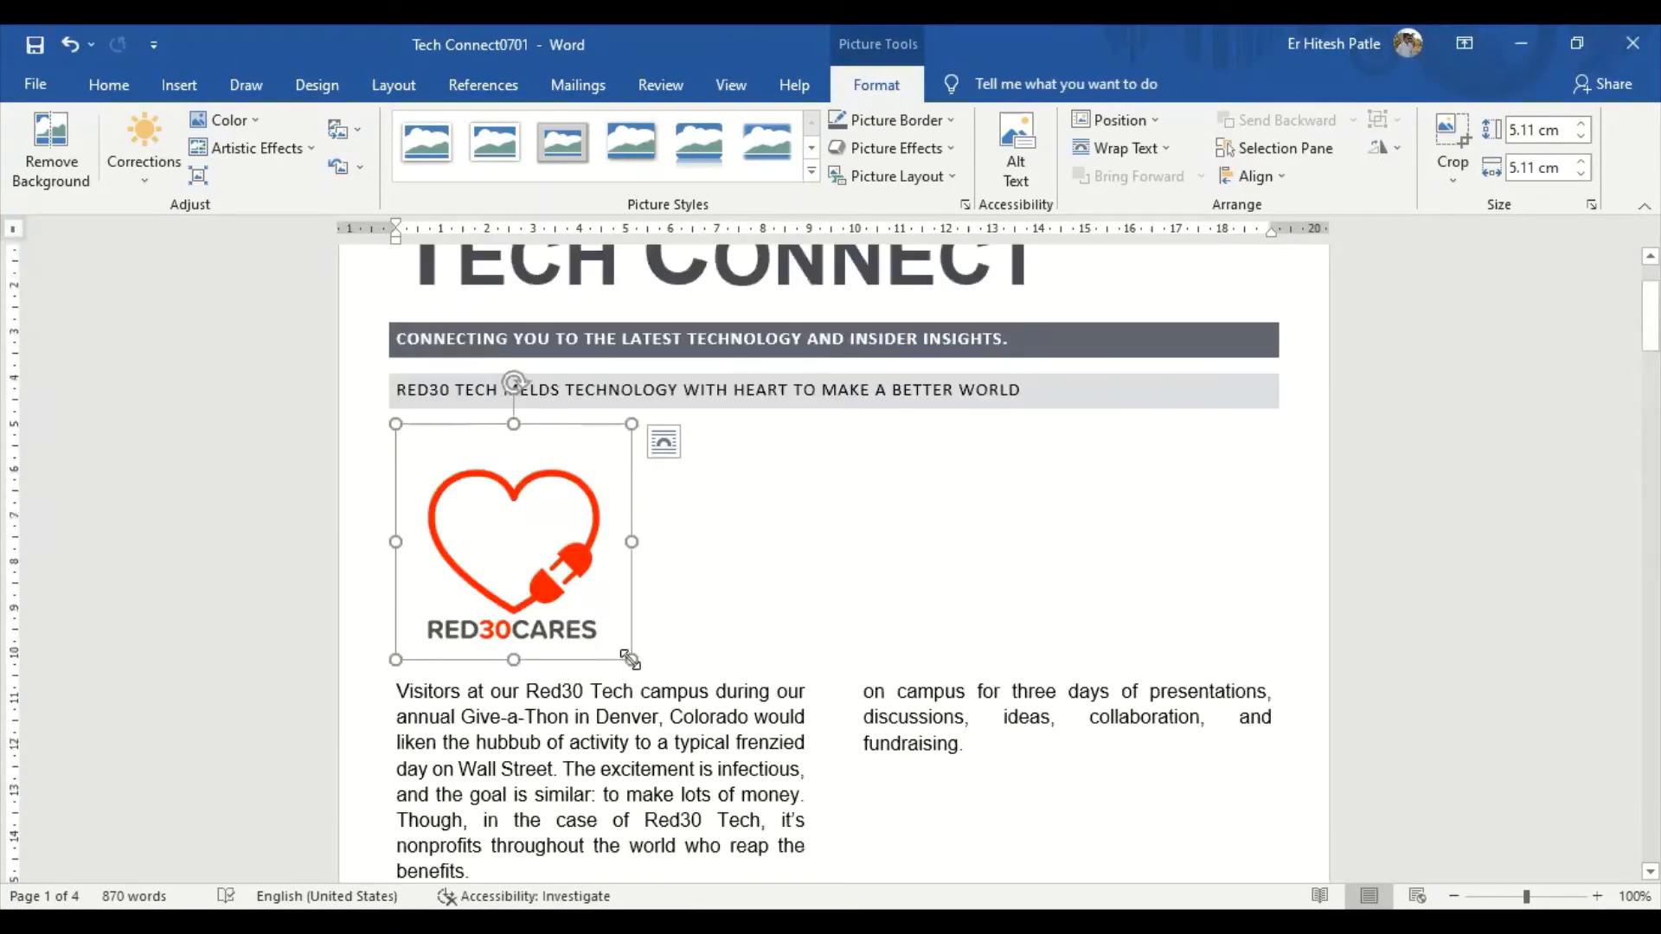
# Turn the Red30Cares picture upside down by resizing it past its upper edge, and bring it to about 4.15 × 4.15 cm
pyautogui.moveTo(629, 659); pyautogui.dragTo(525, 419)
pyautogui.moveTo(525, 554); pyautogui.dragTo(494, 523)
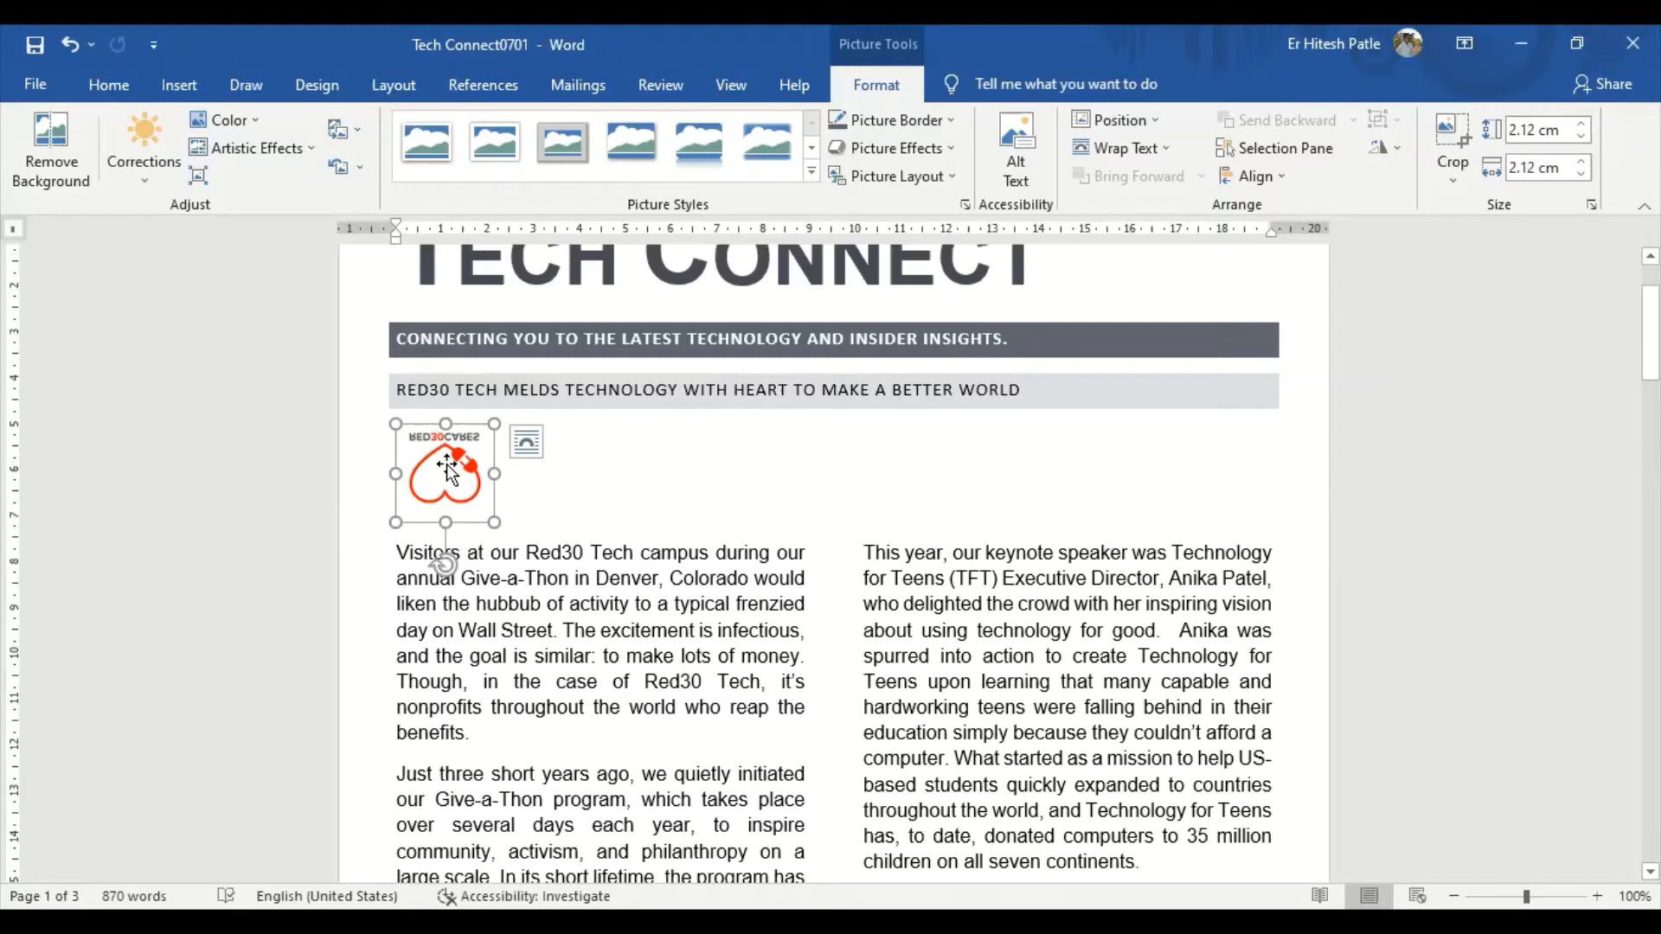
pyautogui.moveTo(494, 522); pyautogui.dragTo(588, 616)
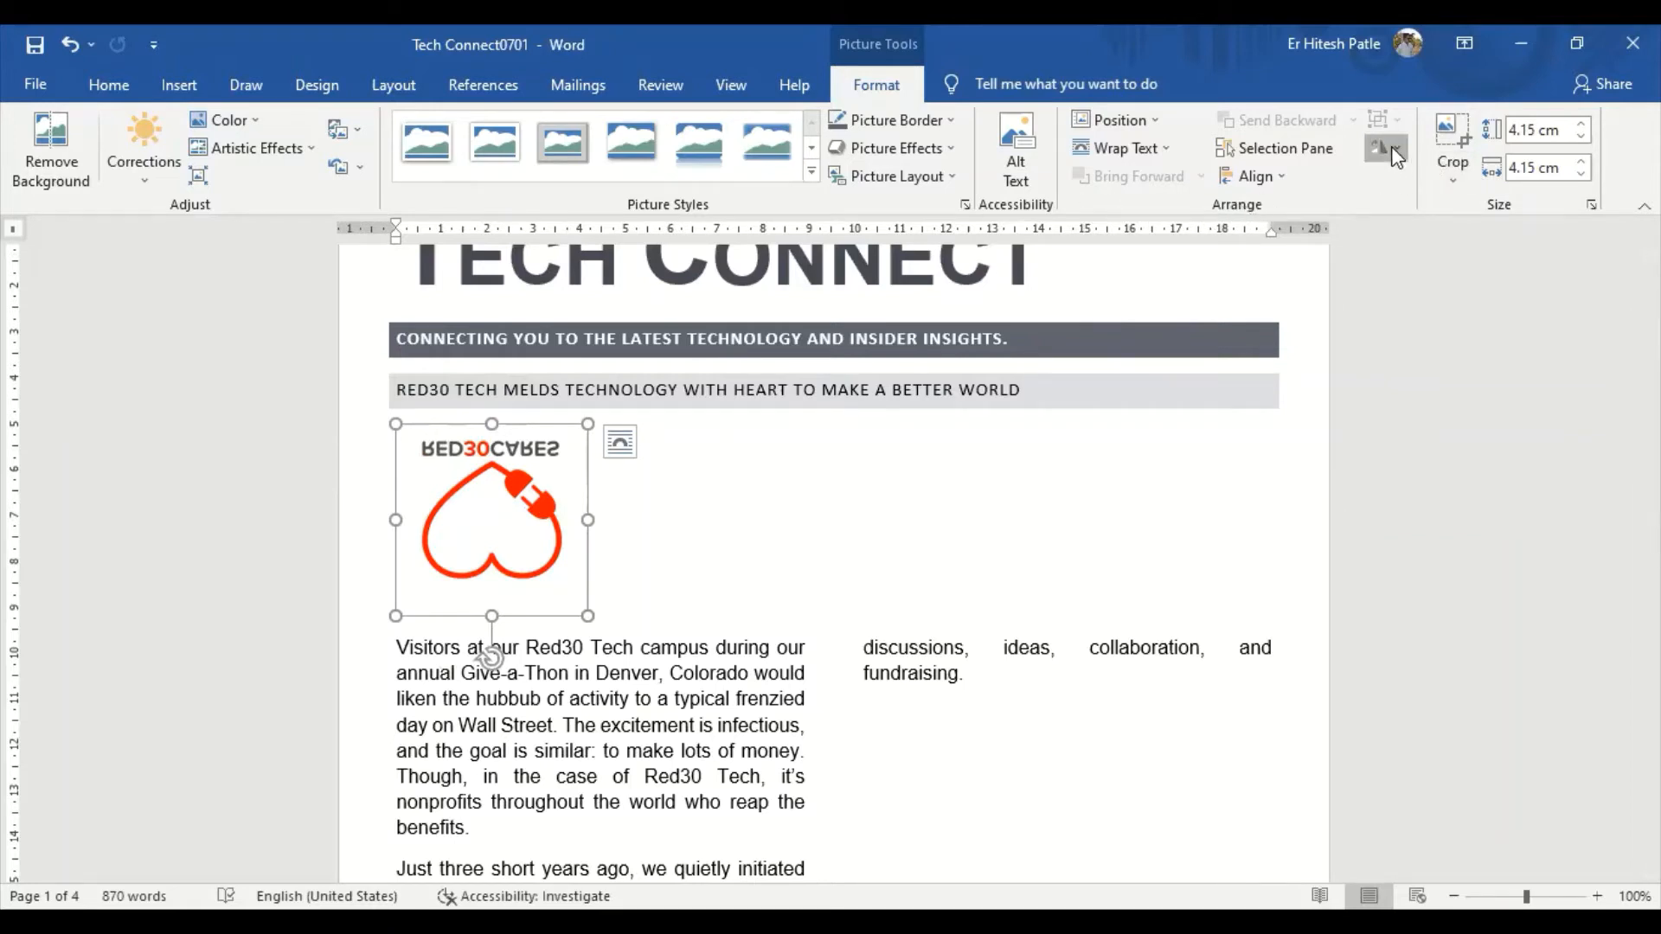
# Rotate the Red30Cares picture right 90° twice and flip it horizontally so the logo reads upright
pyautogui.click(1419, 175)
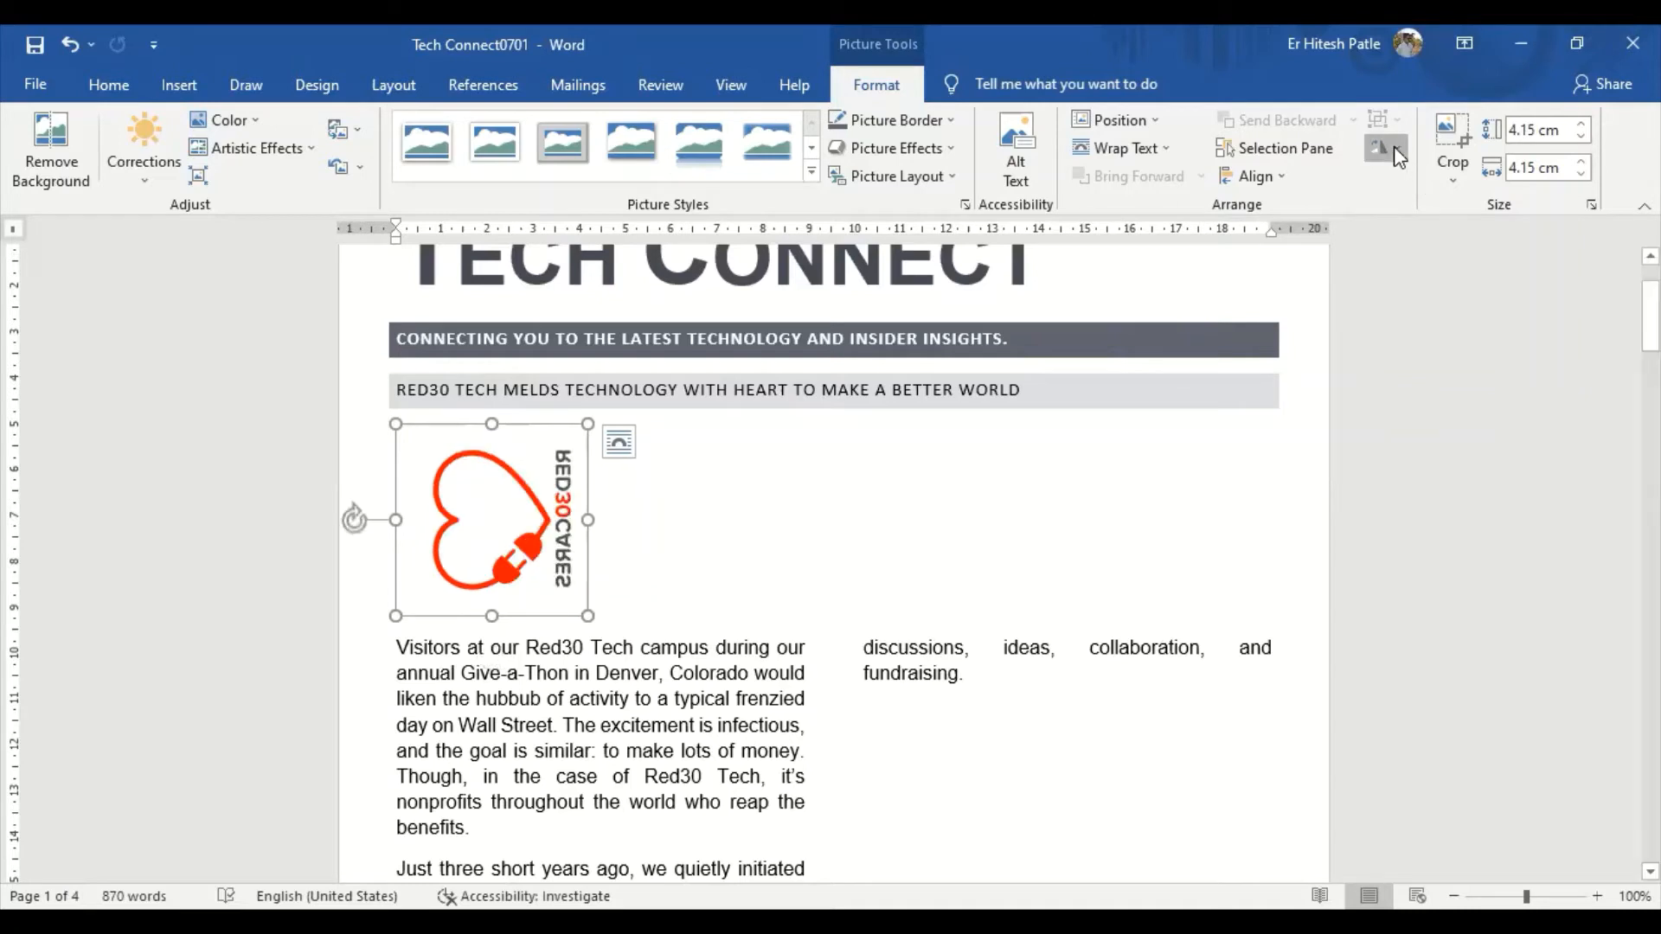
pyautogui.click(1410, 175)
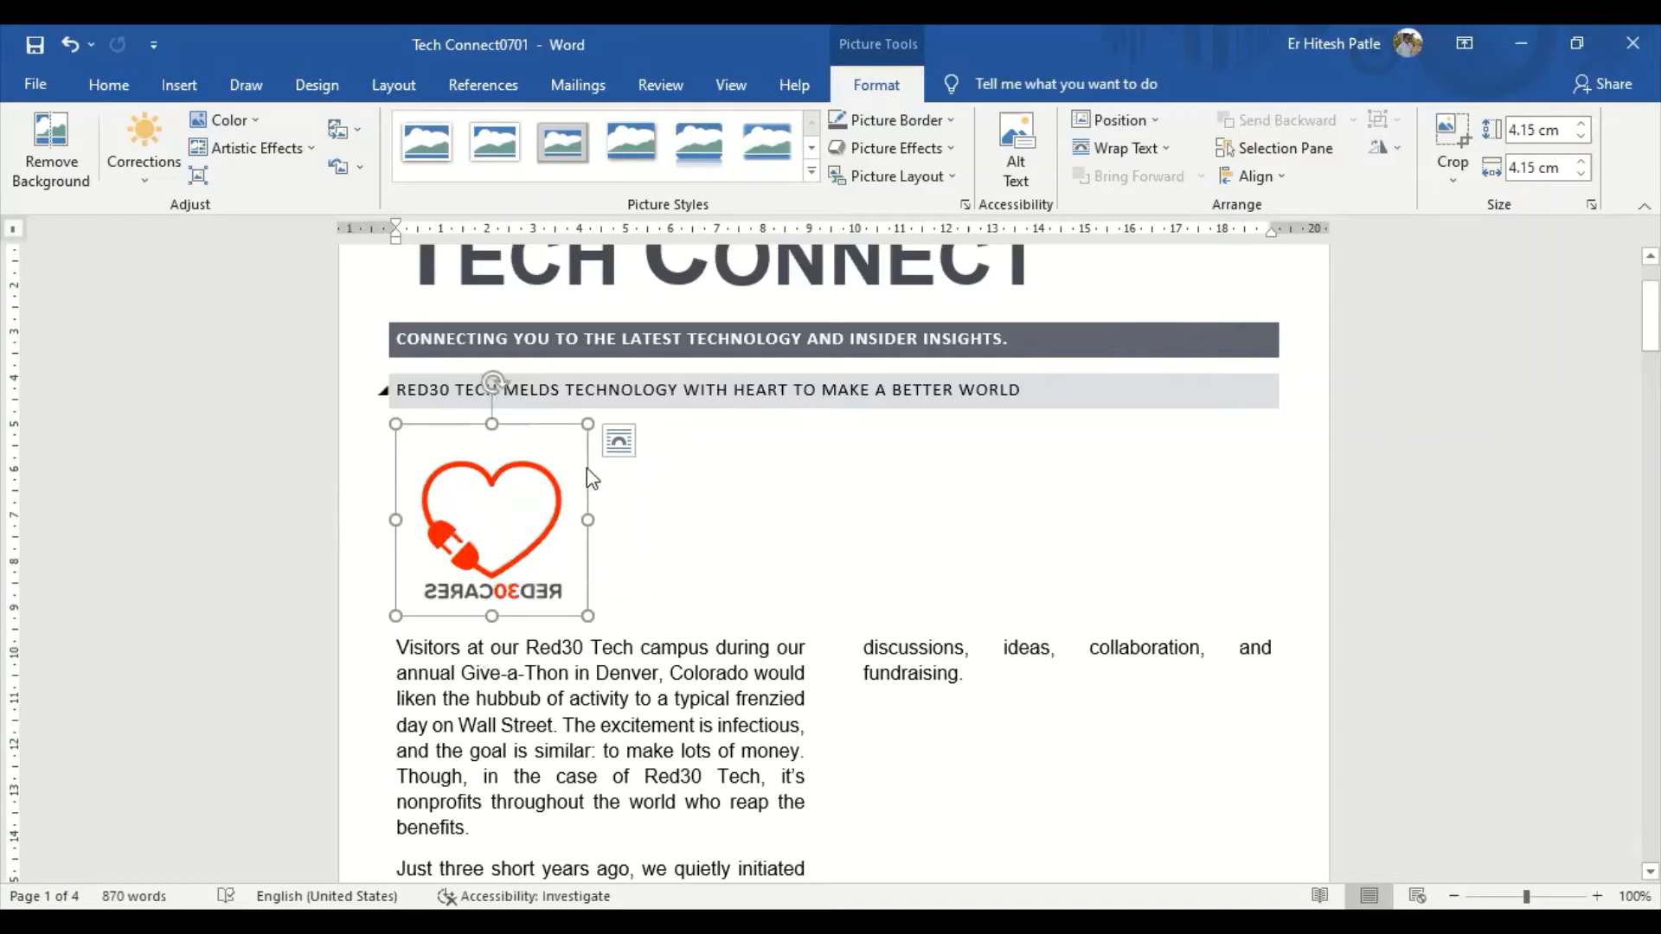
pyautogui.click(1386, 147)
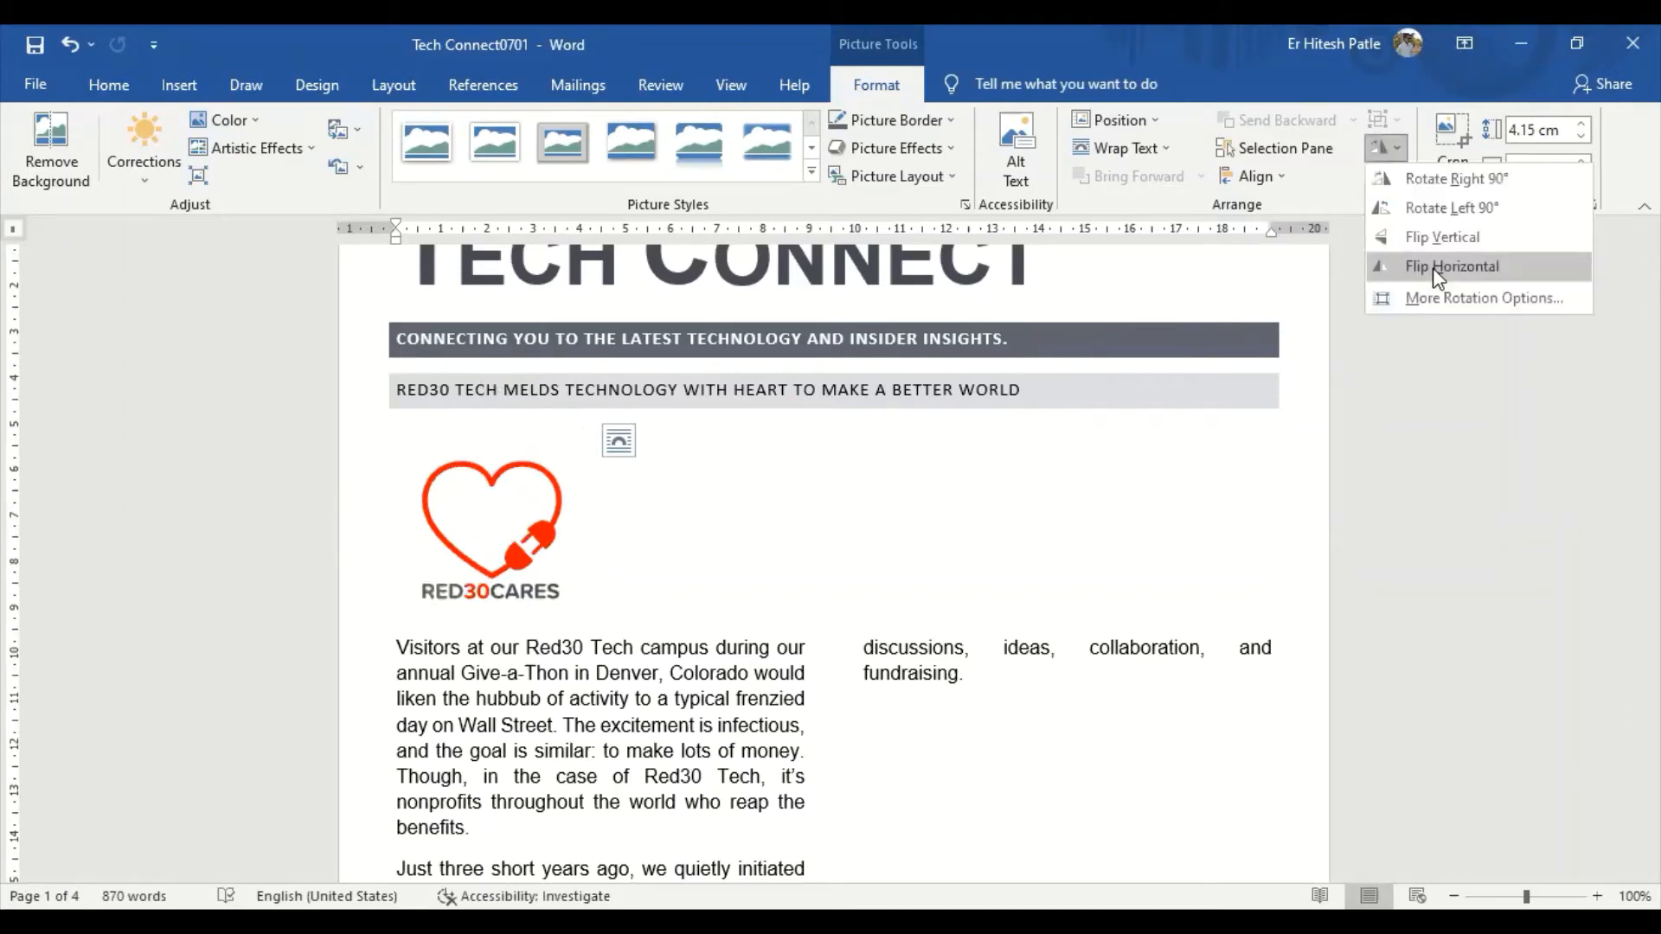
# Shrink the Red30Cares picture to about 3.6 × 3.6 cm and deselect it
pyautogui.click(527, 506)
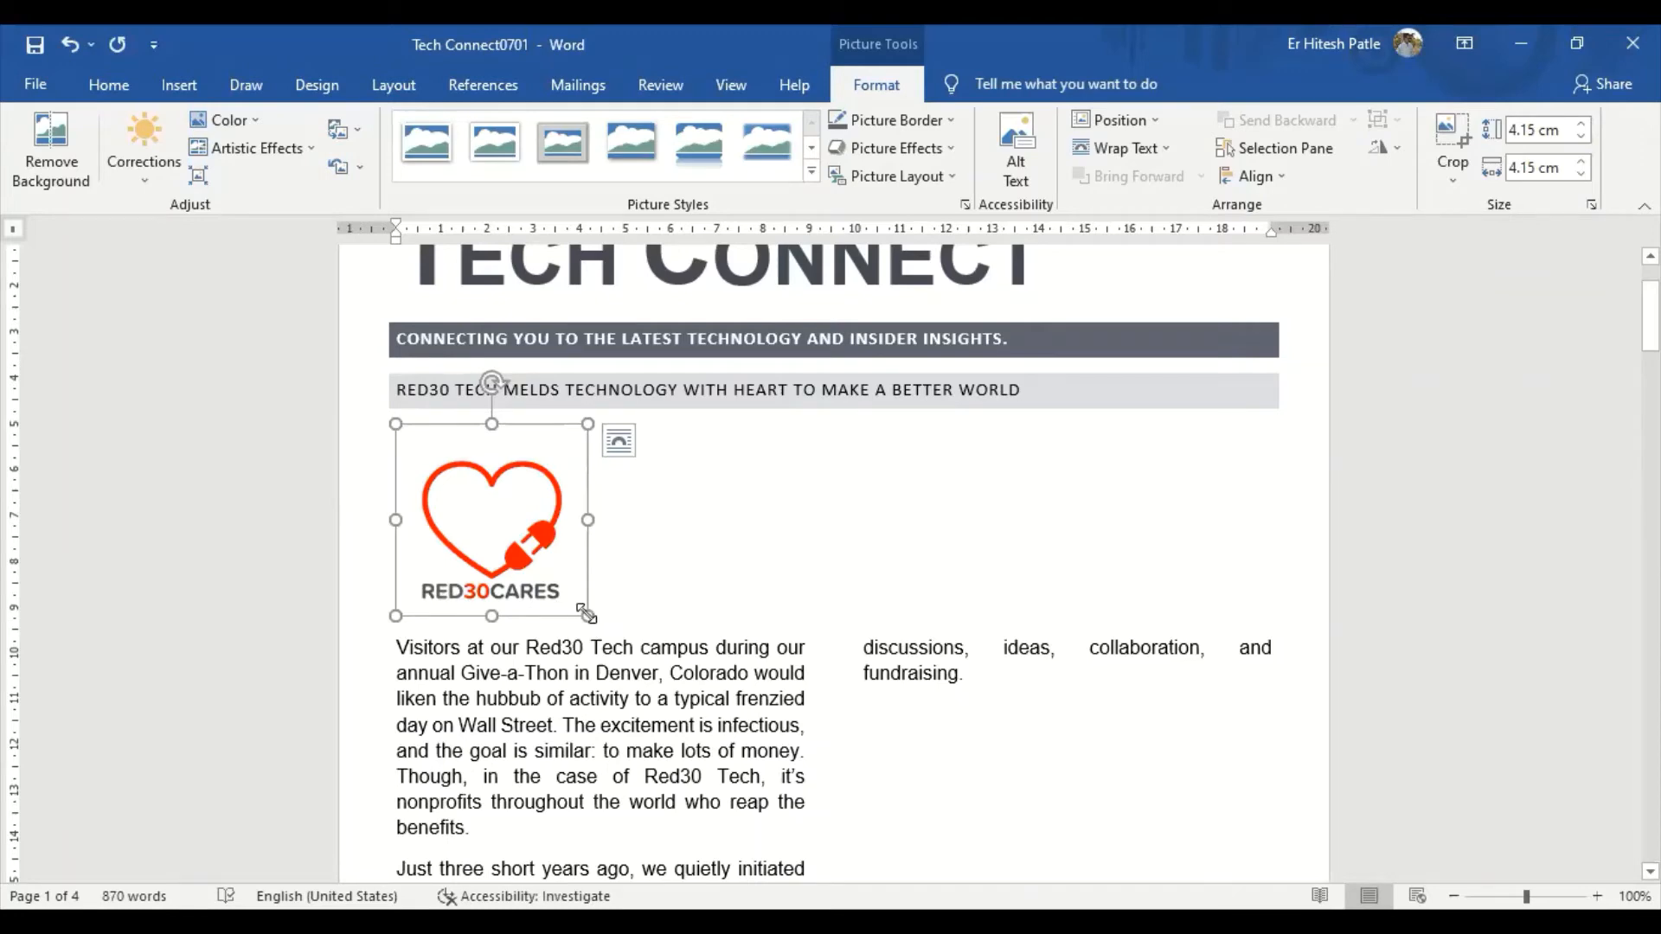
pyautogui.moveTo(587, 617); pyautogui.dragTo(562, 591)
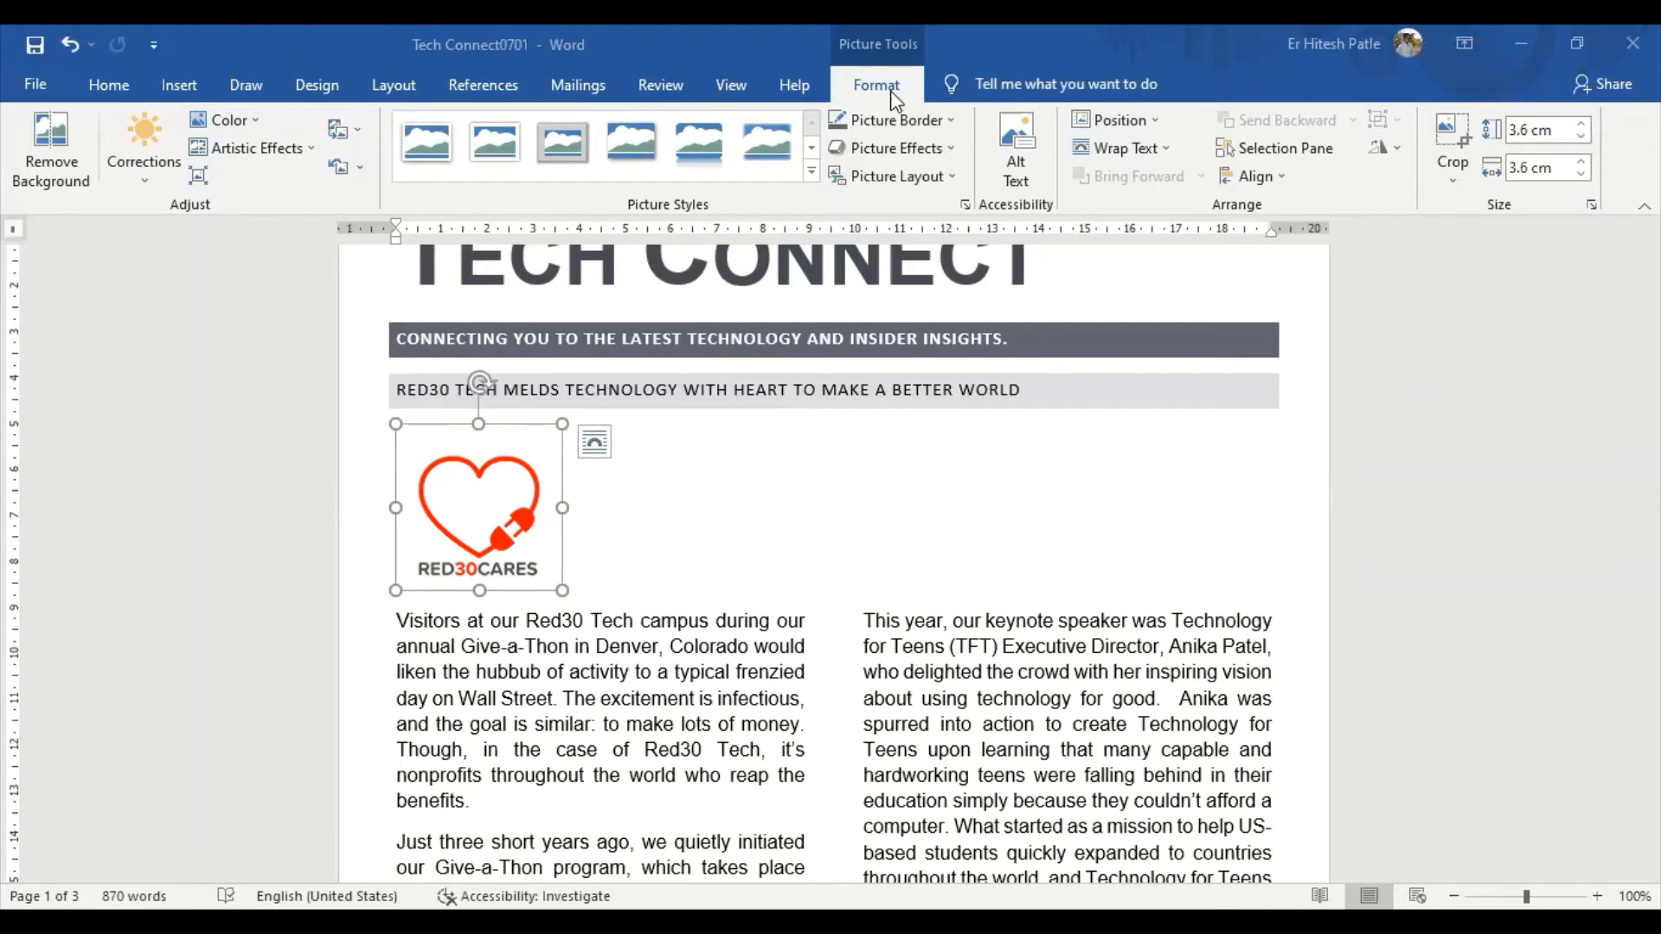
pyautogui.click(869, 456)
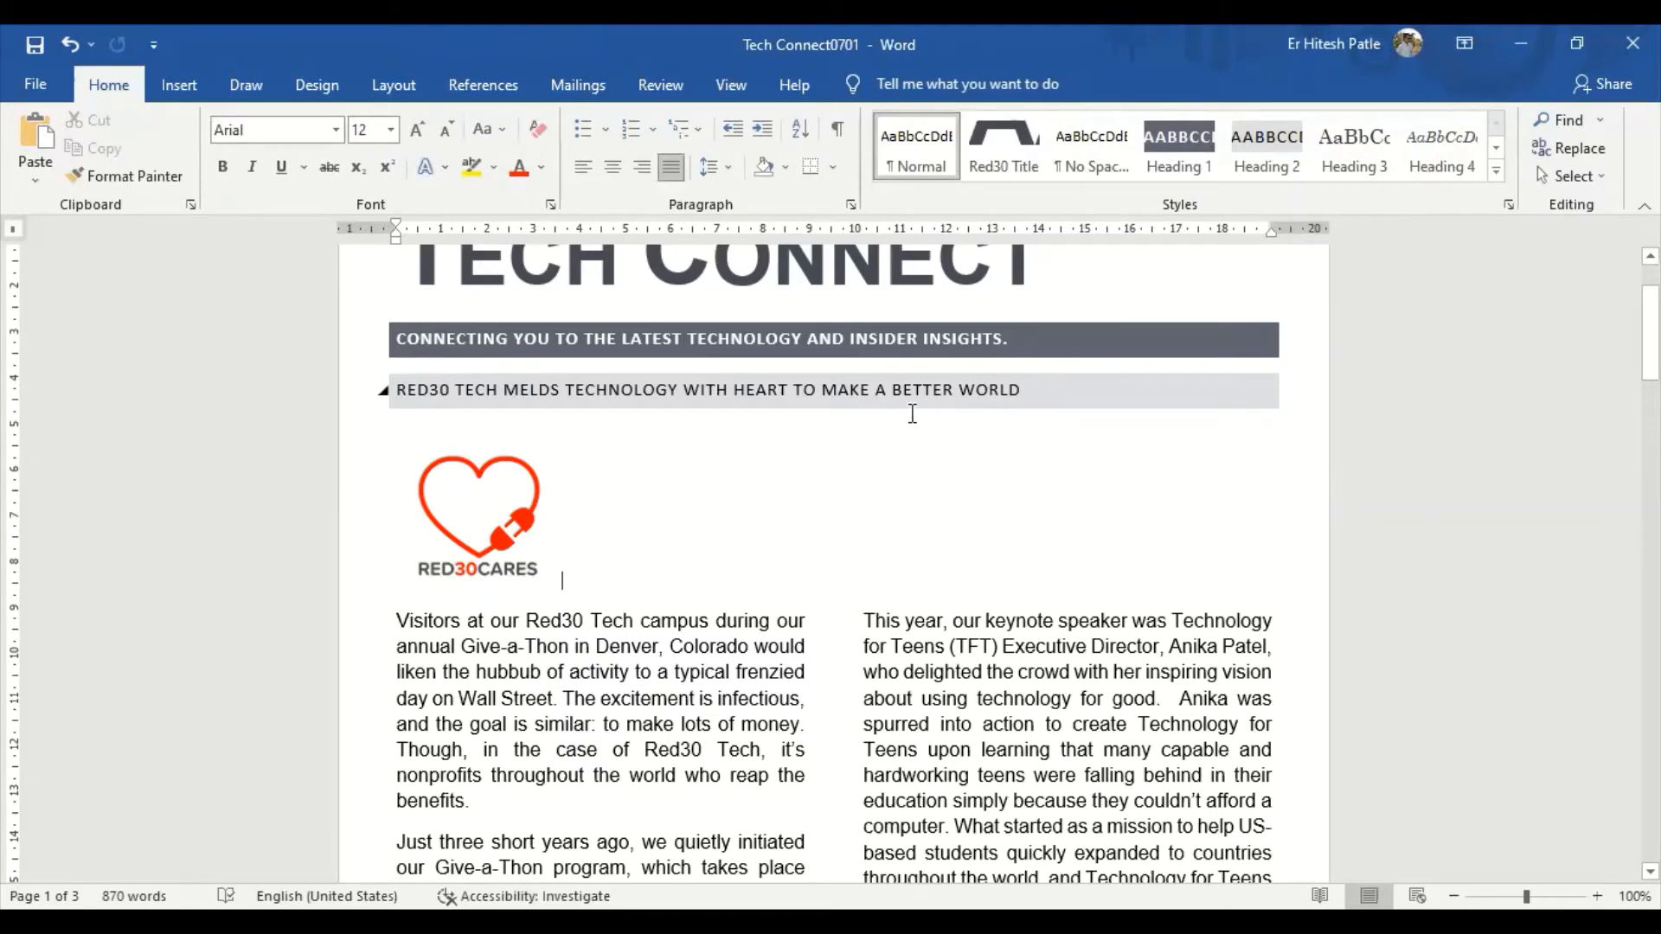
# Try several brightness and contrast corrections on the Red30Cares picture, including Brightness +20% Contrast +20% and Brightness -40% Contrast -40%
pyautogui.click(490, 516)
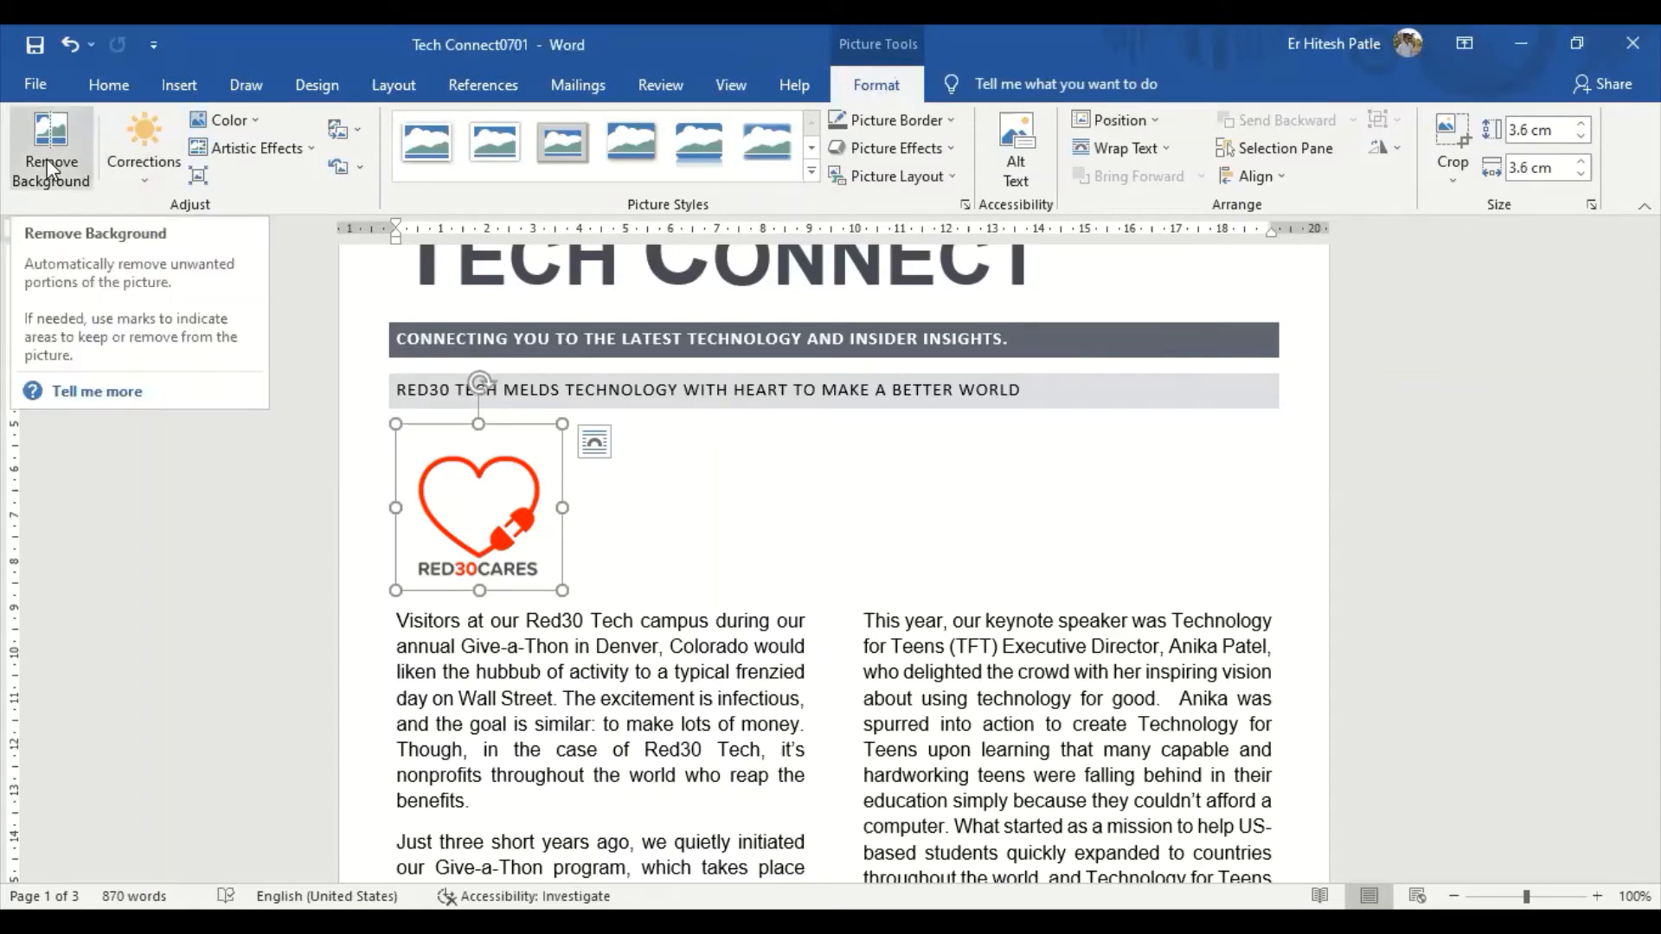
pyautogui.click(138, 178)
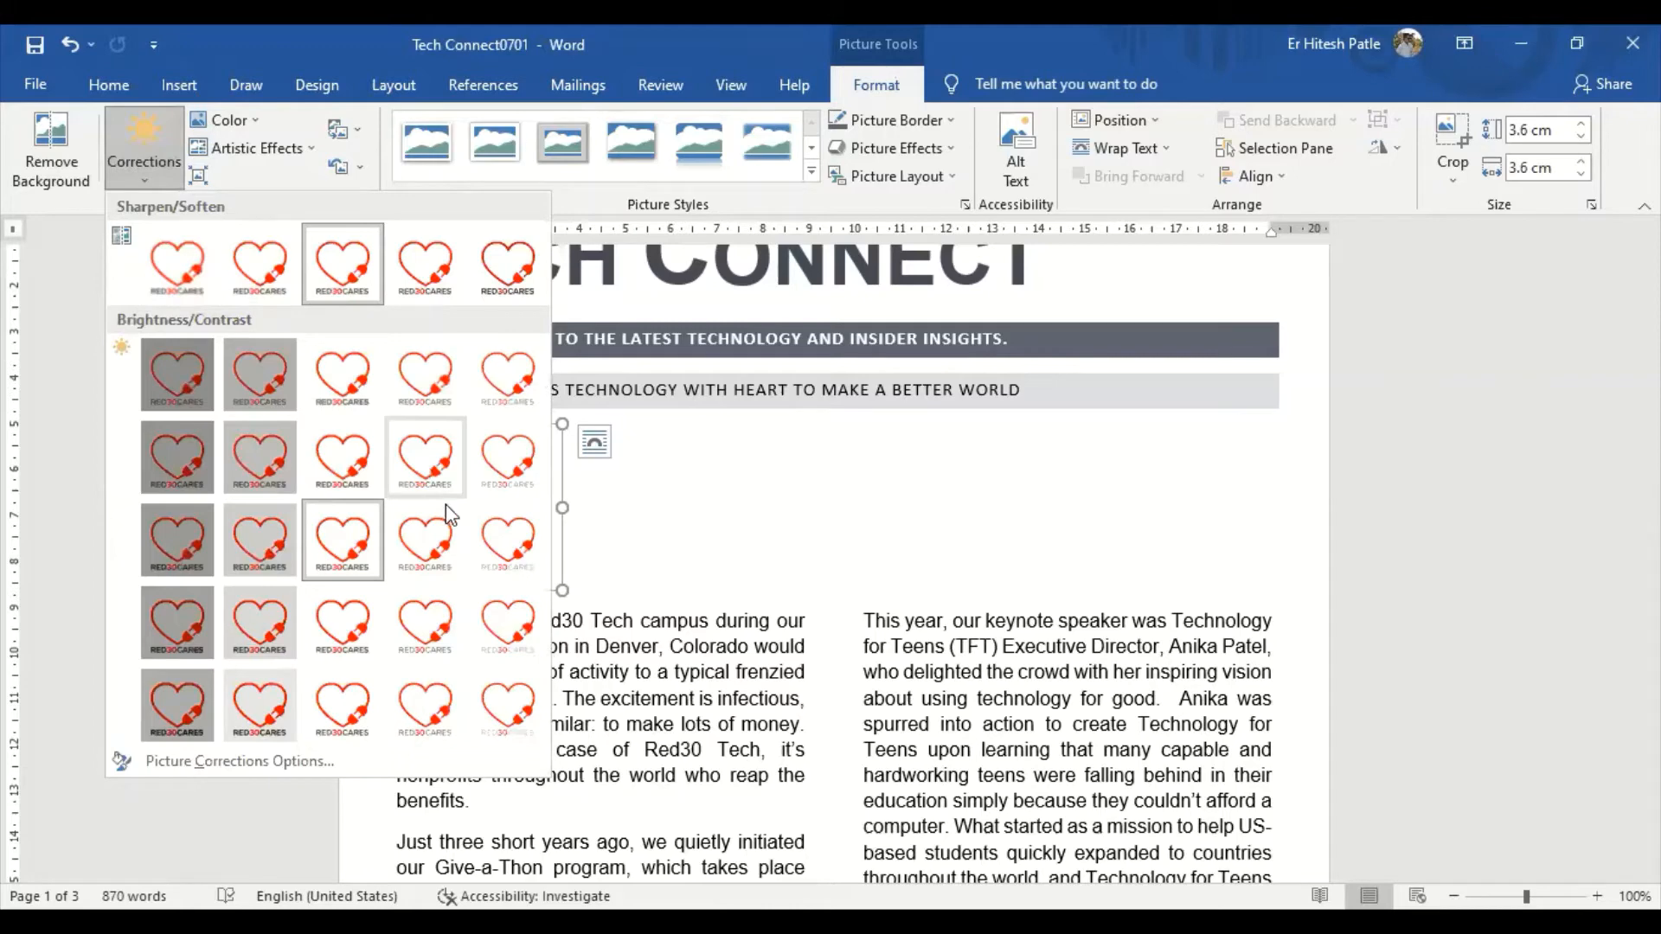
pyautogui.click(415, 554)
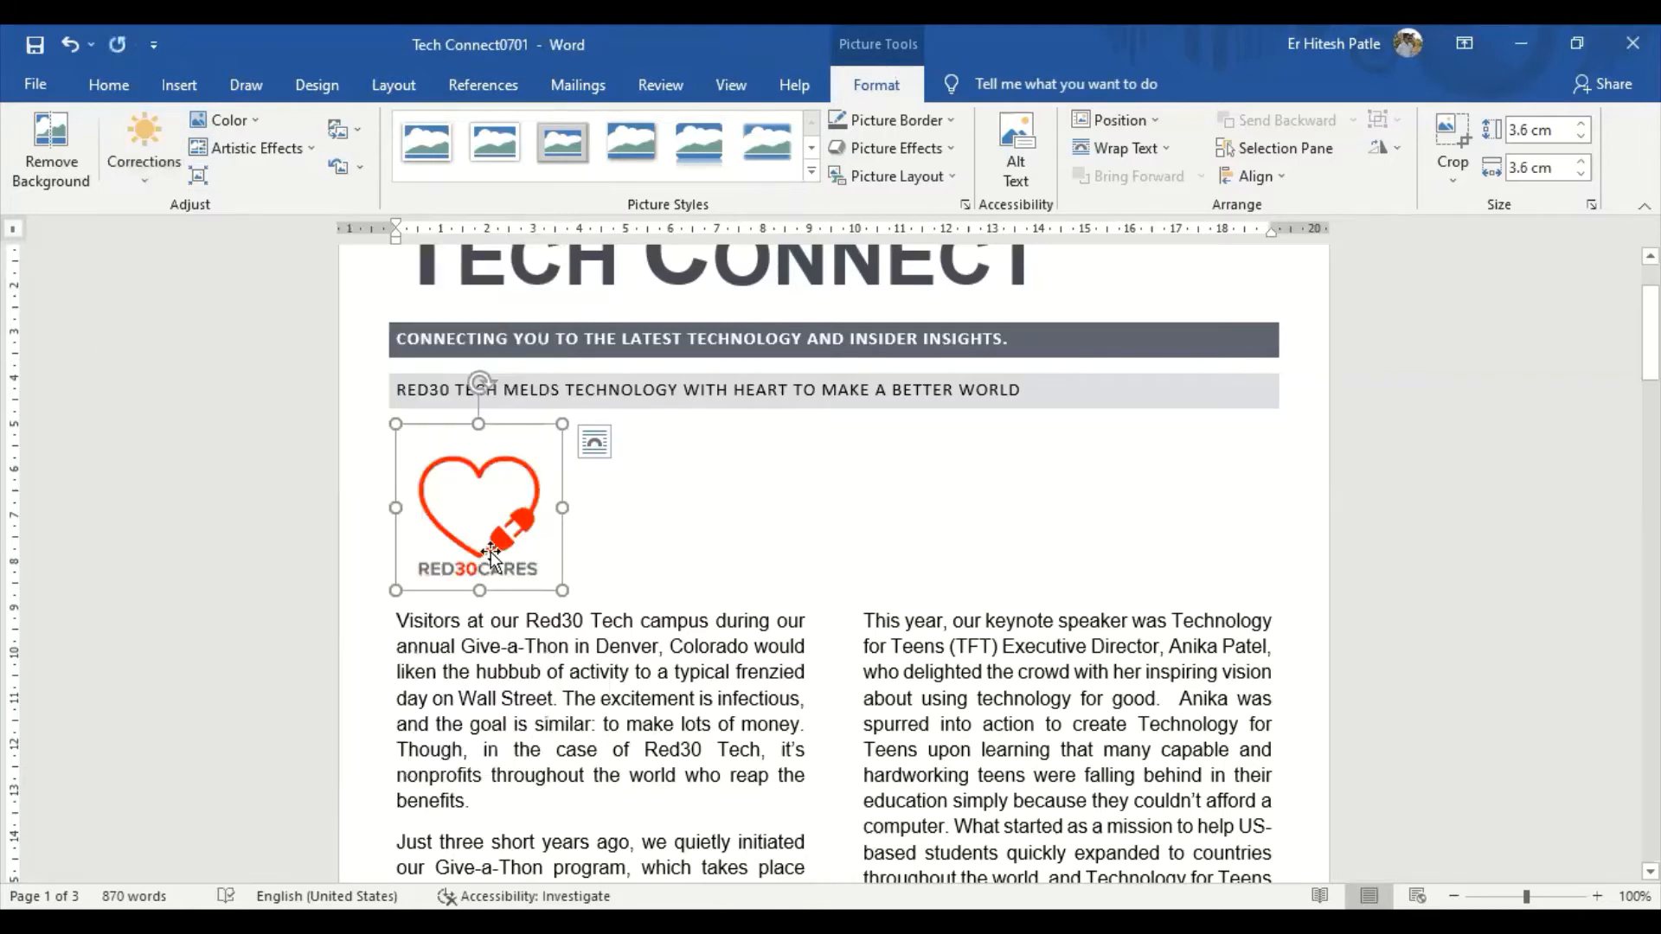
pyautogui.click(147, 178)
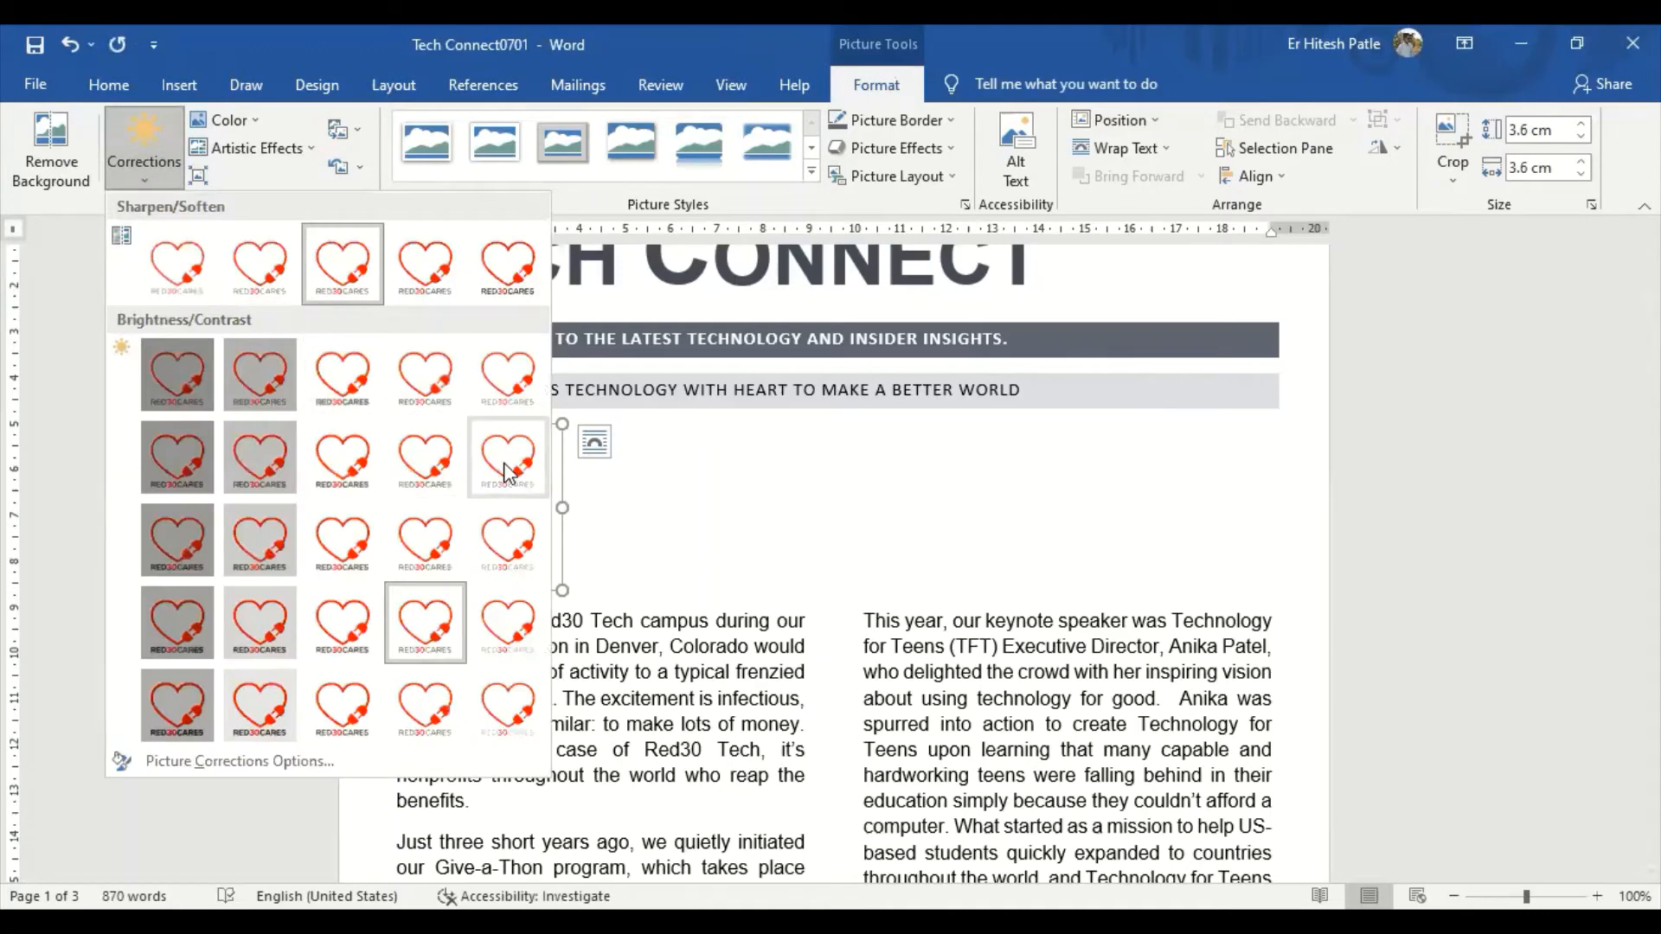
pyautogui.click(158, 149)
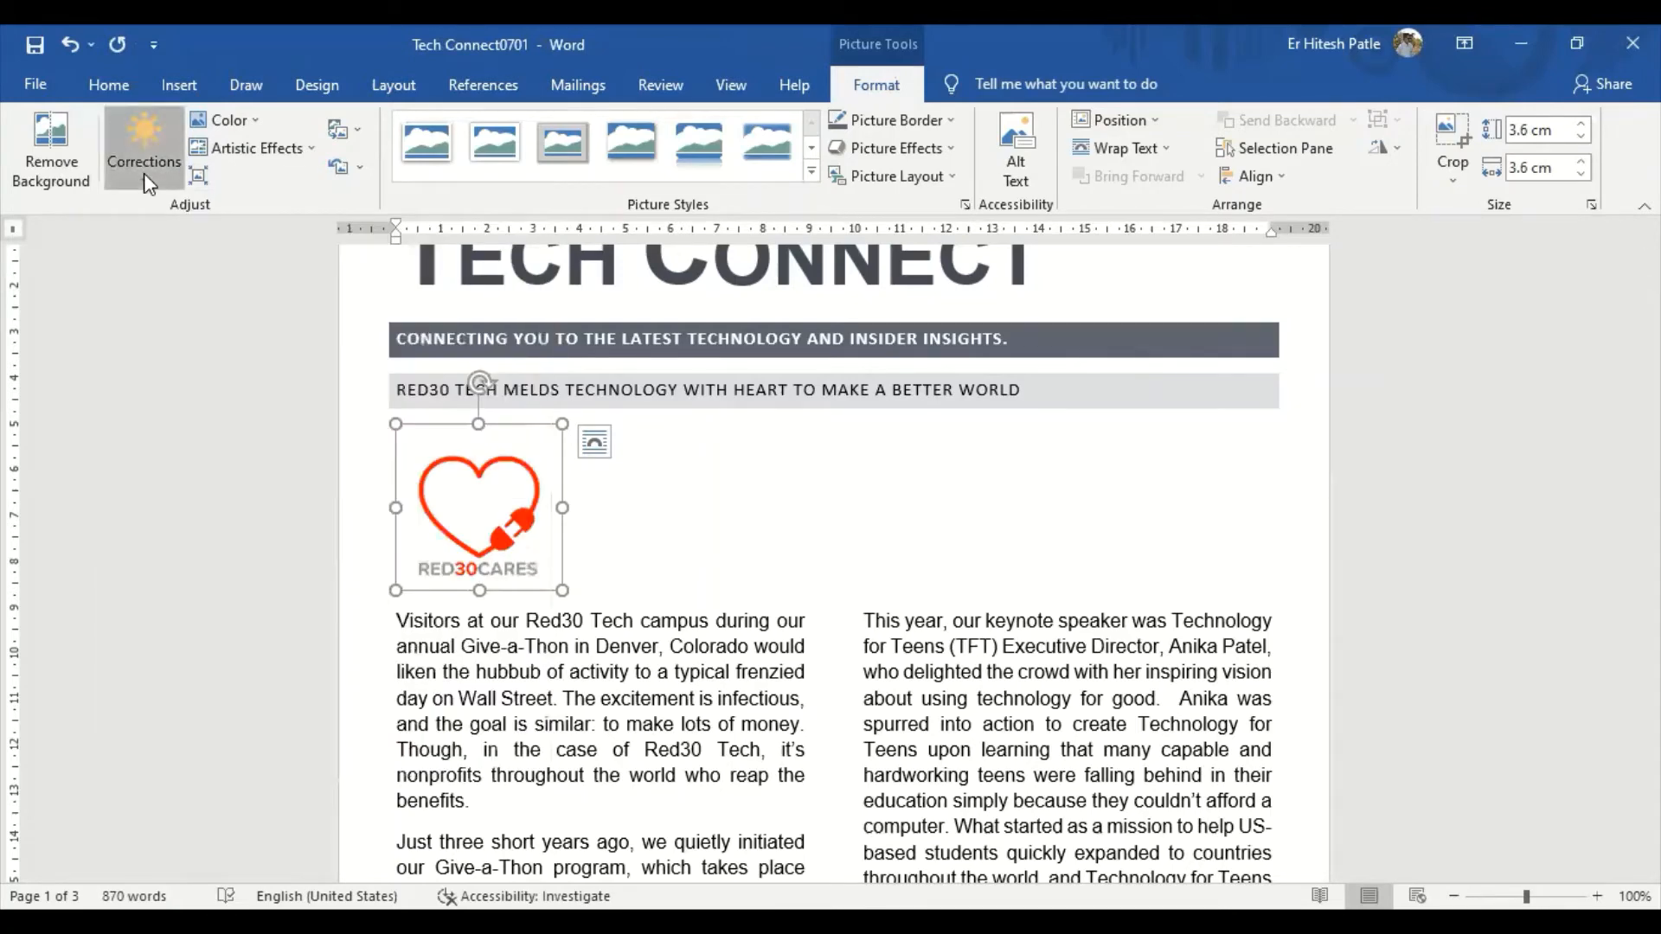
pyautogui.click(170, 411)
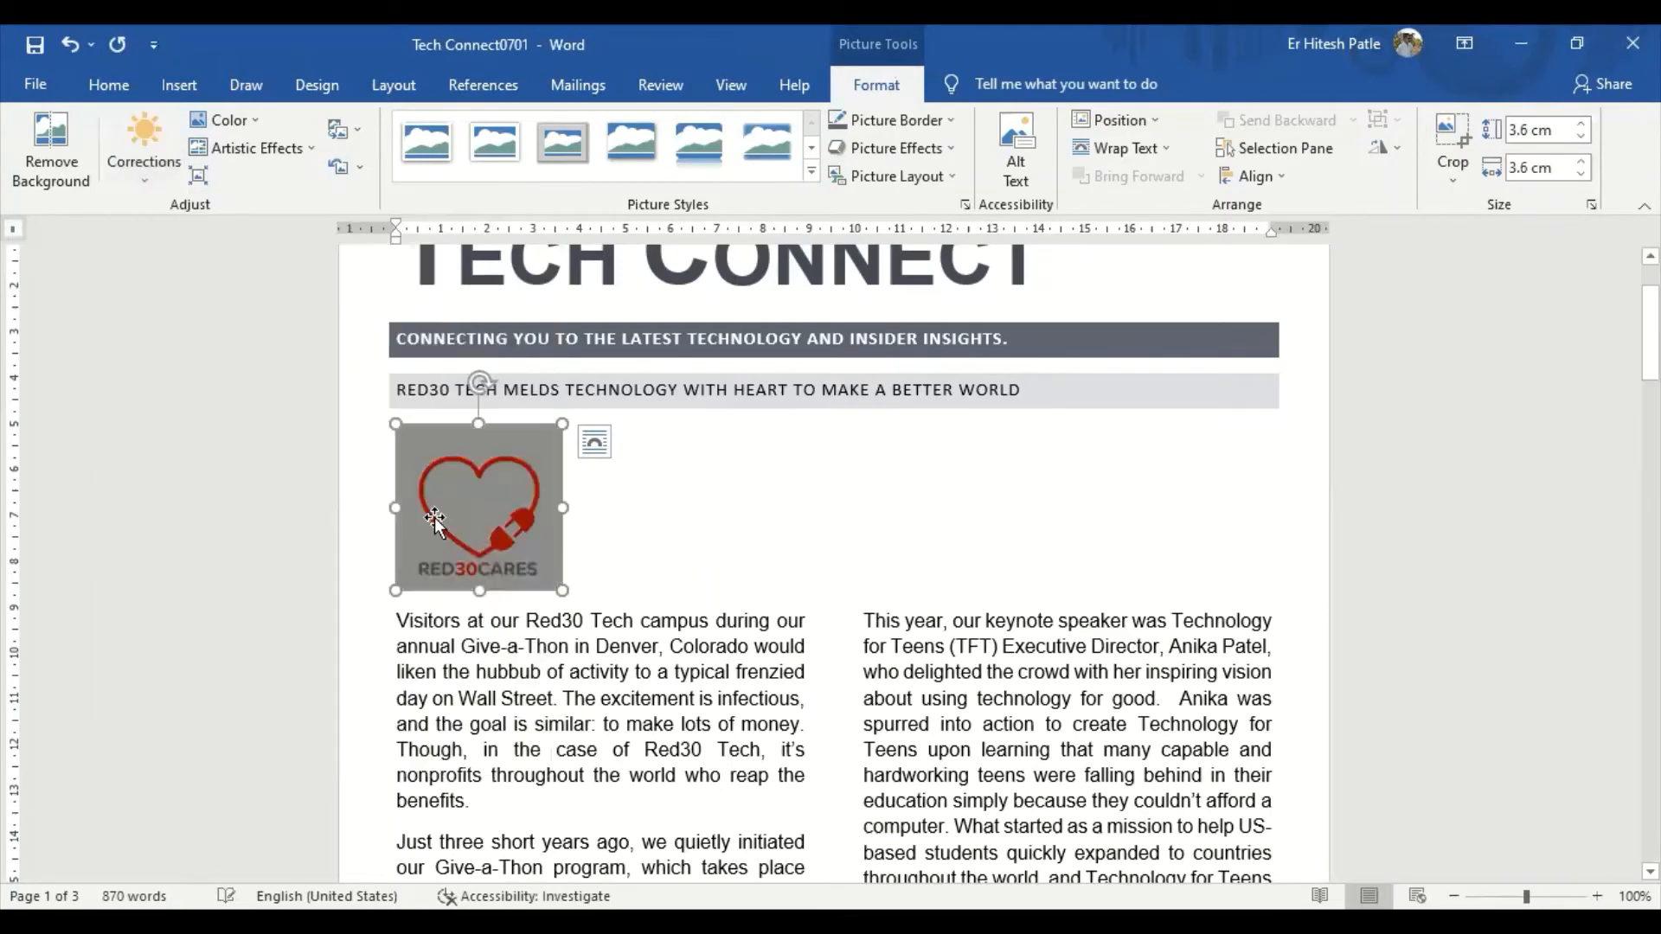
# Correct the Red30Cares picture with the Brightness +40% Contrast +40% preset
pyautogui.click(737, 527)
pyautogui.click(539, 517)
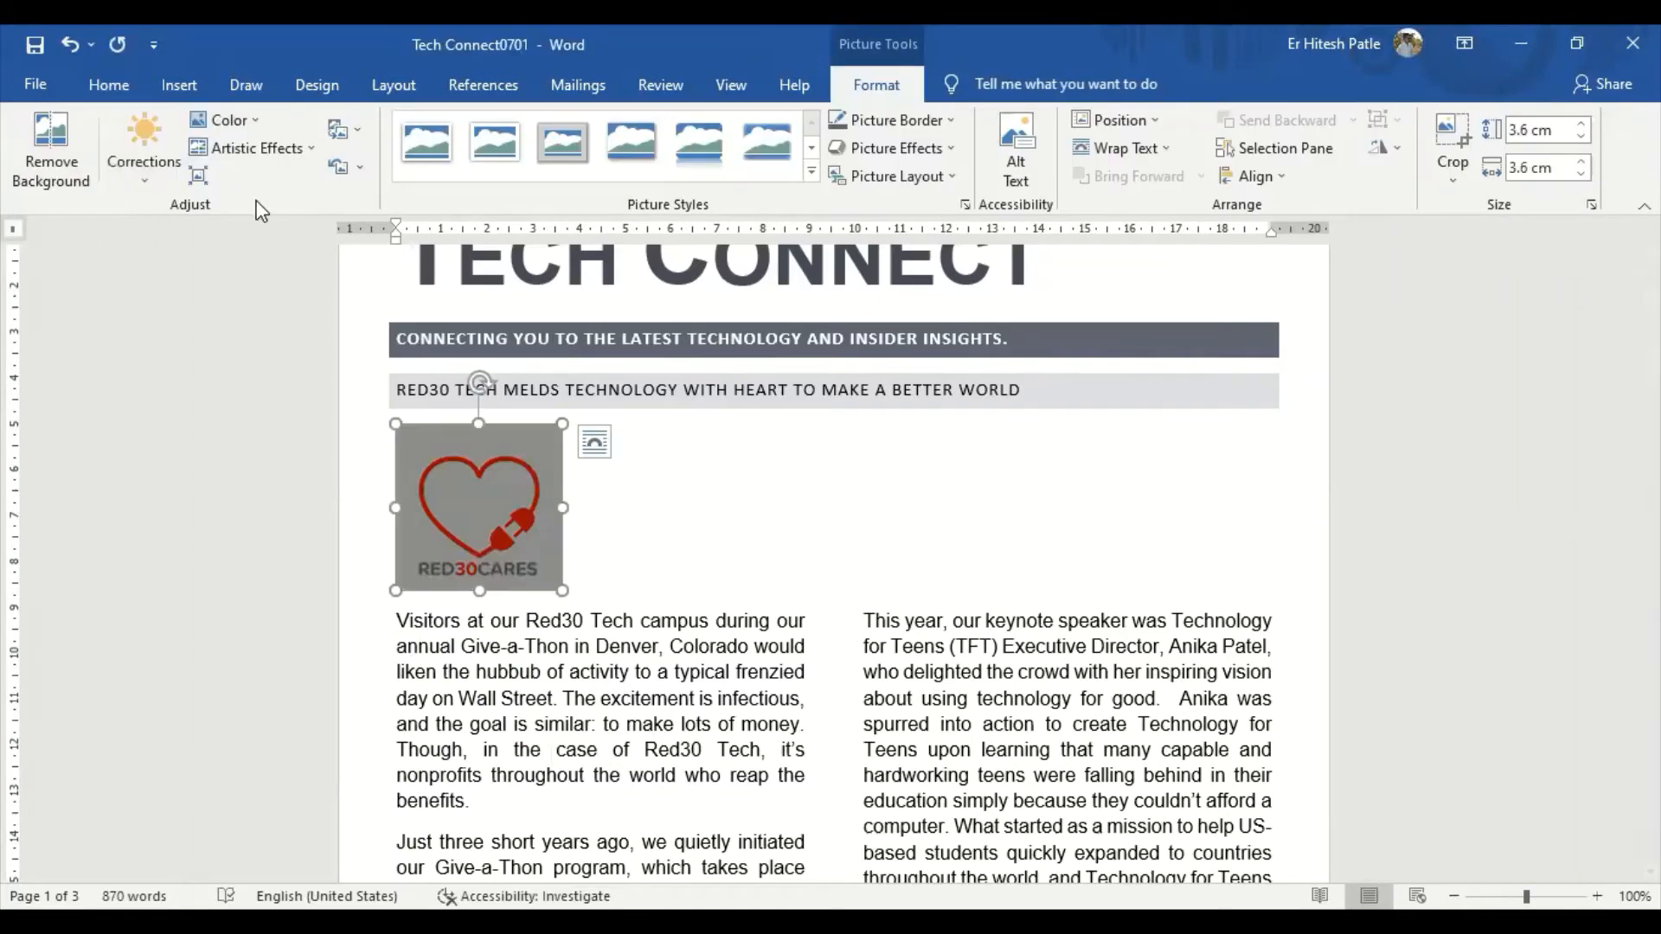
pyautogui.click(143, 184)
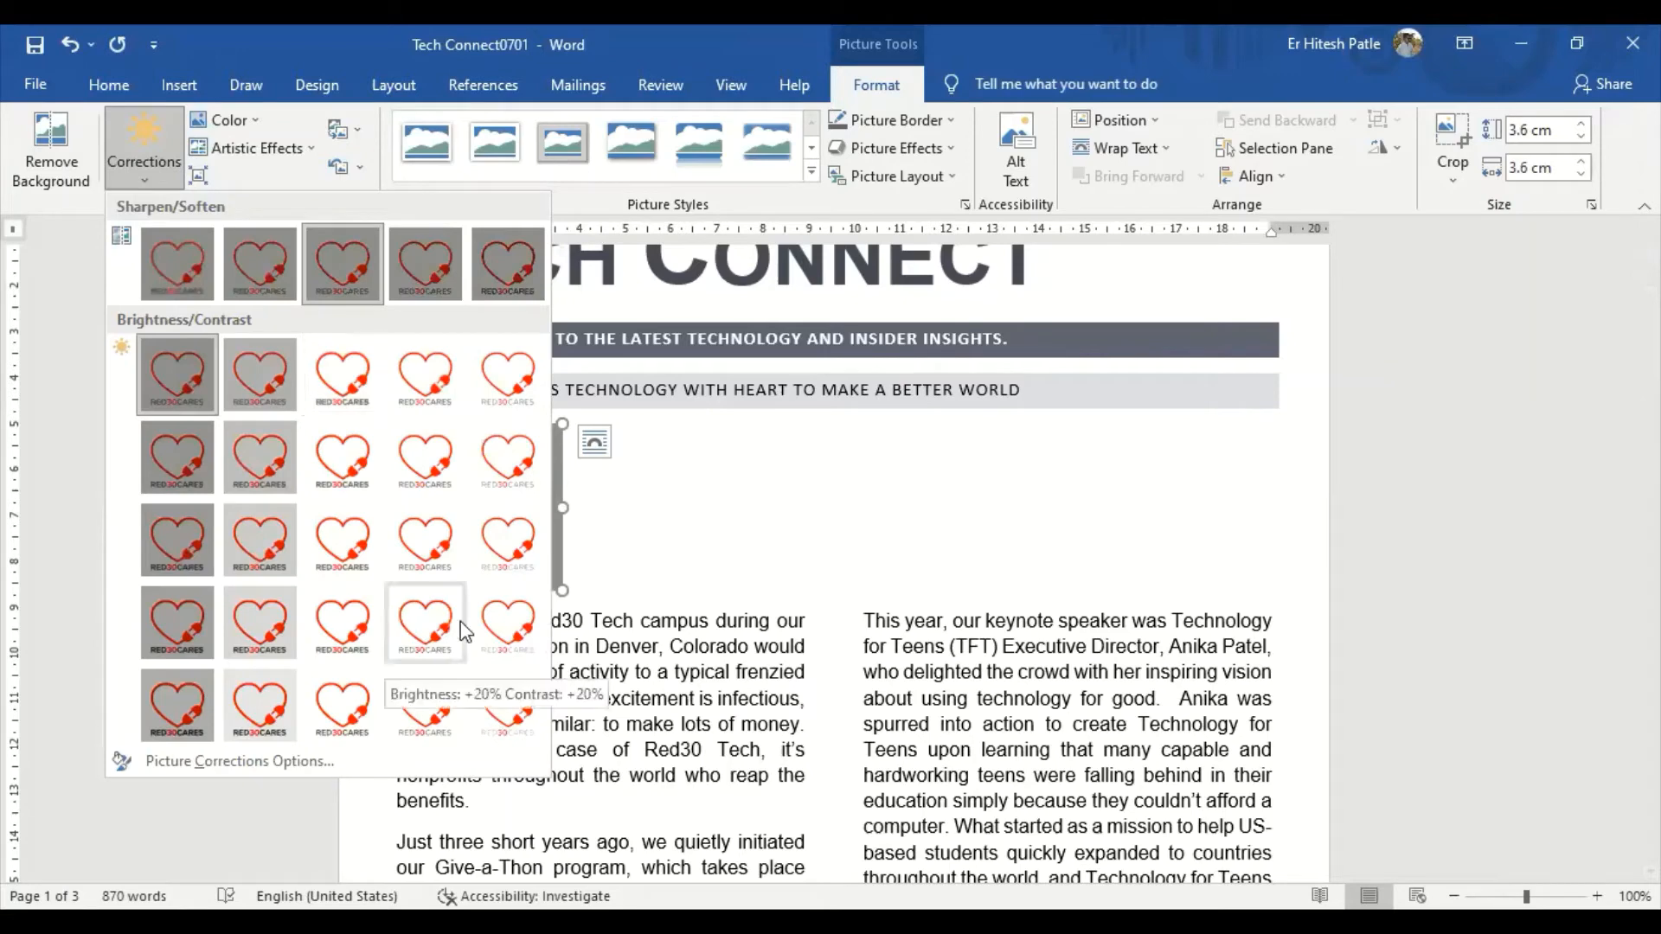
pyautogui.click(508, 696)
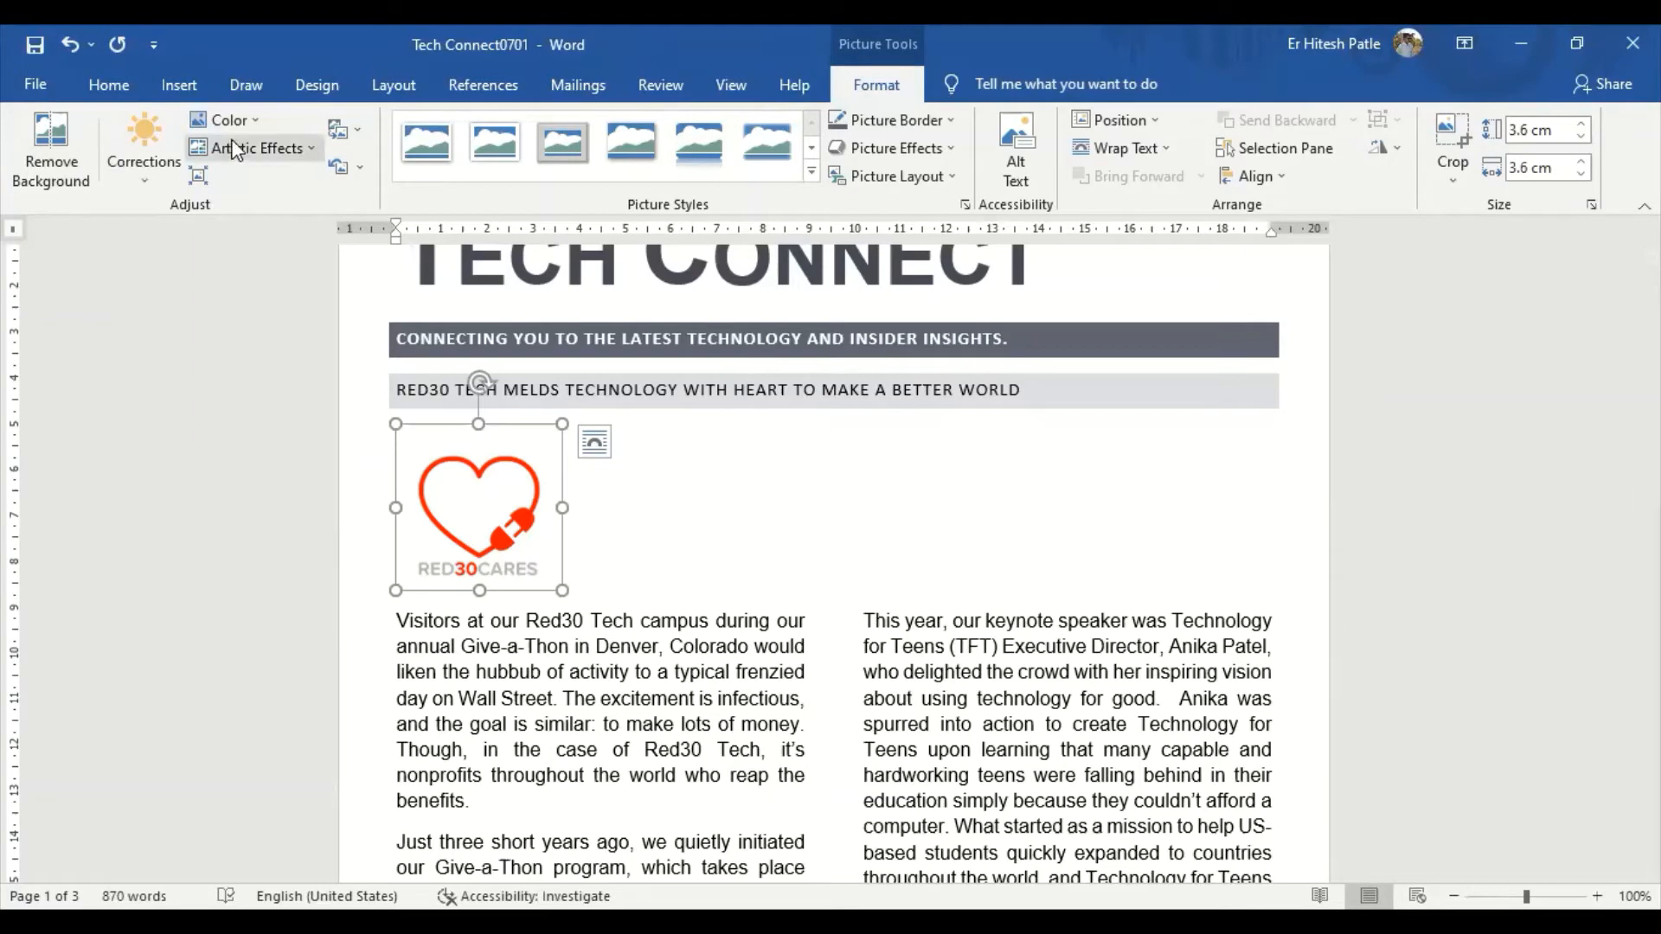
# Try a light gold recolor on the Red30Cares picture
pyautogui.click(261, 119)
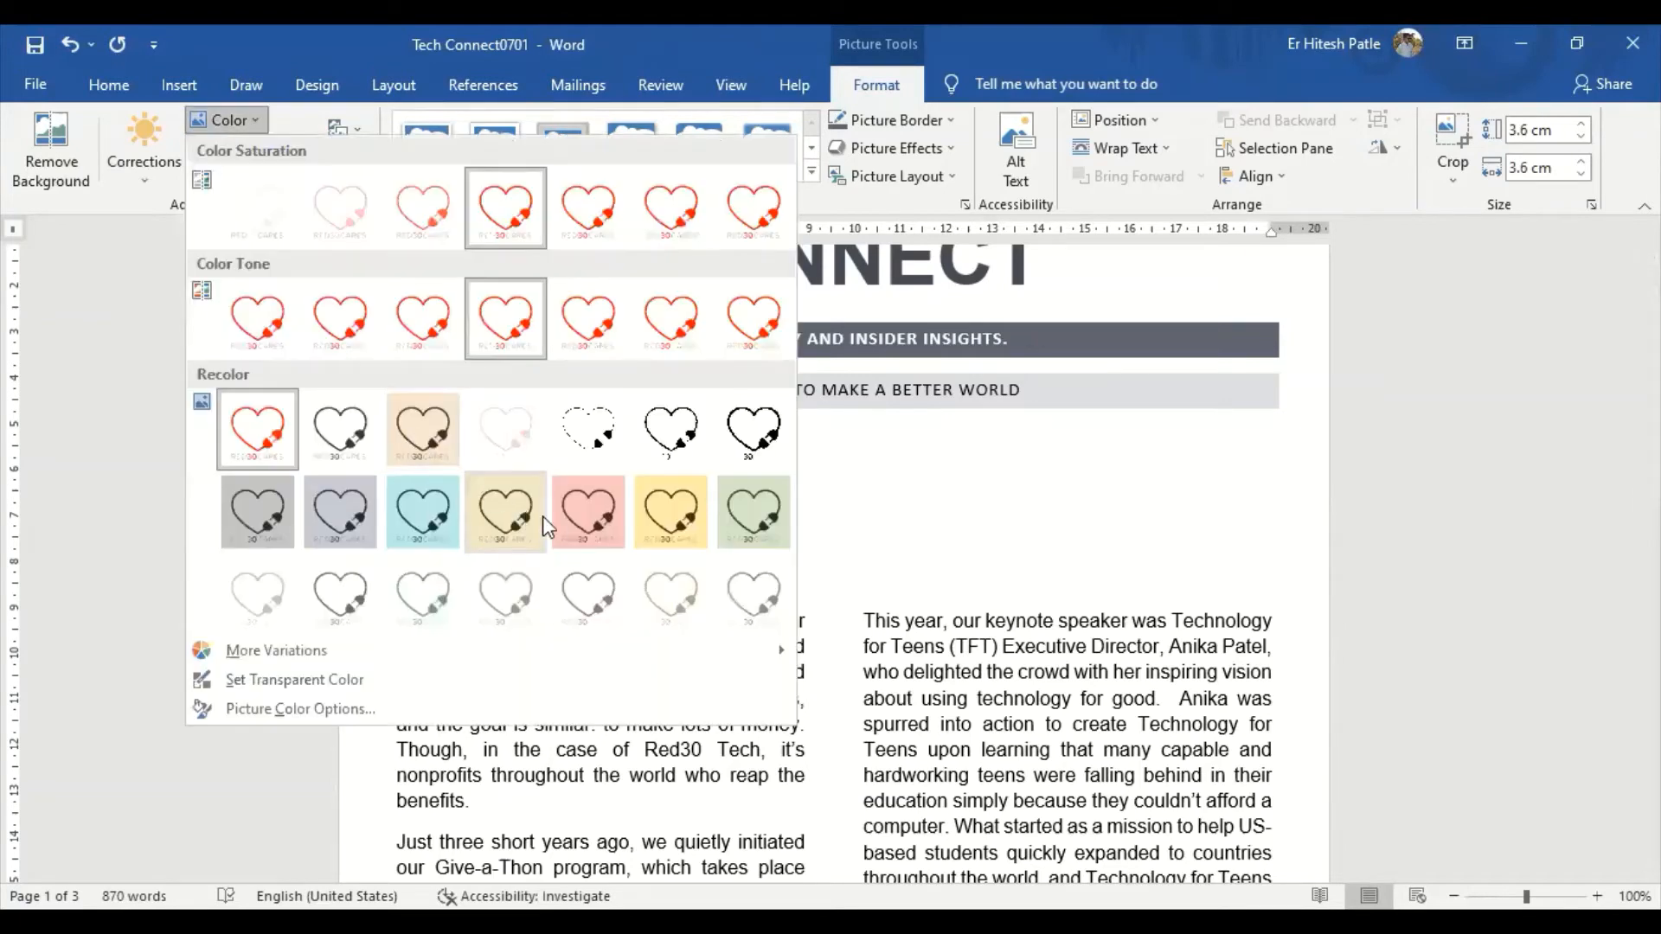
pyautogui.click(686, 520)
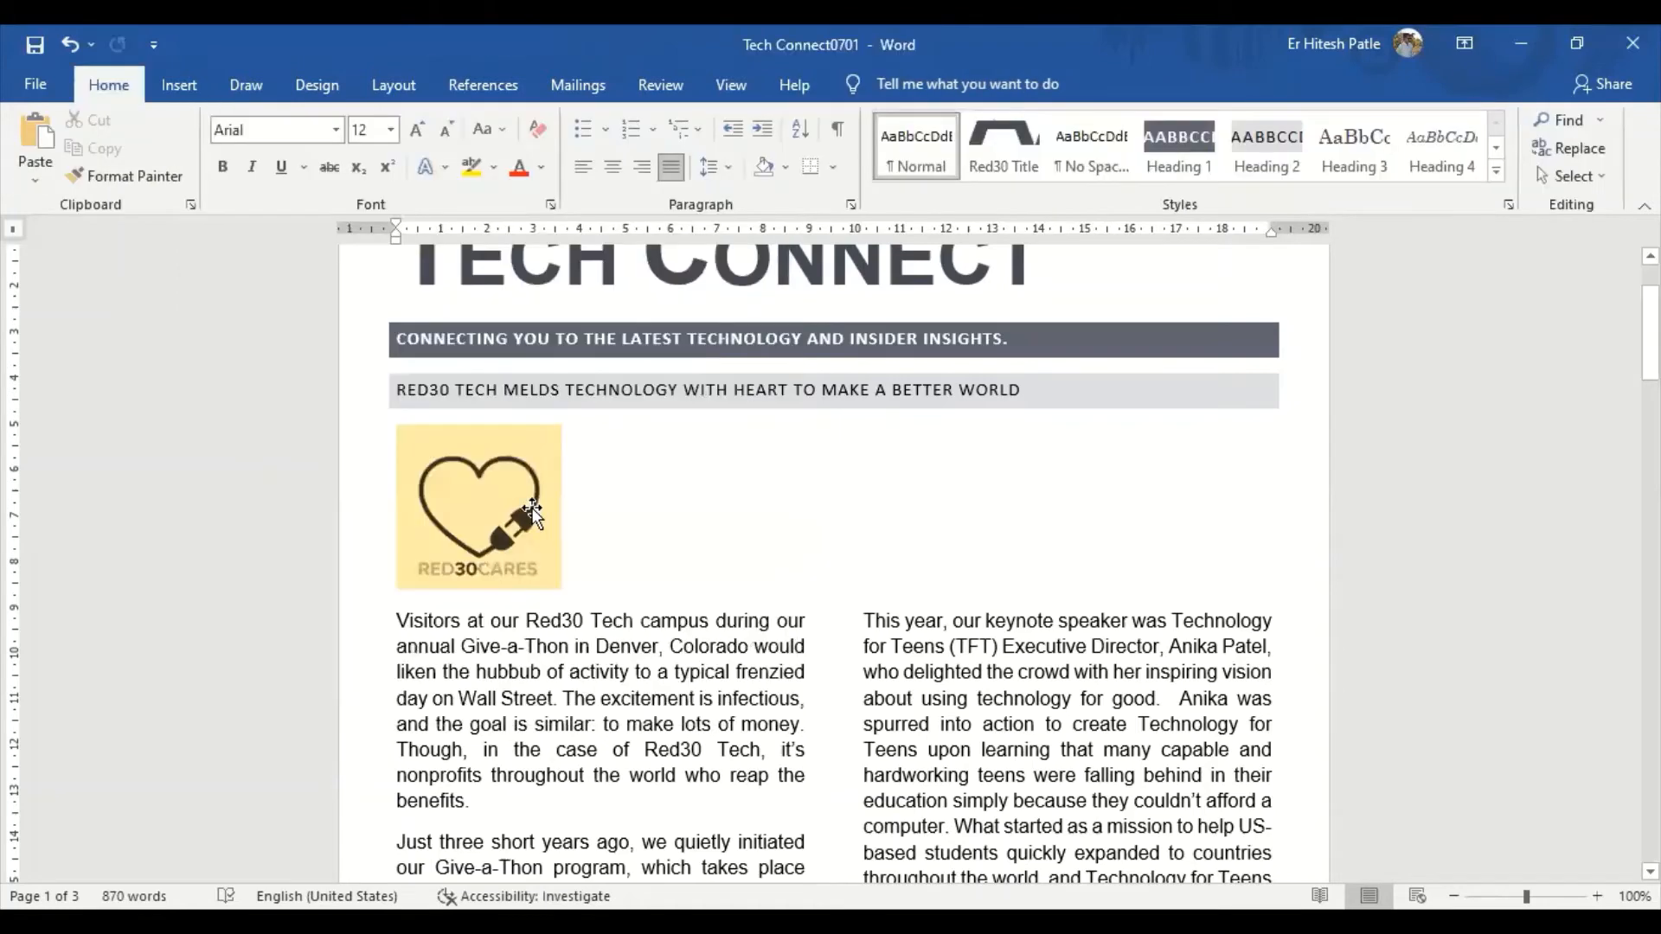
pyautogui.click(532, 512)
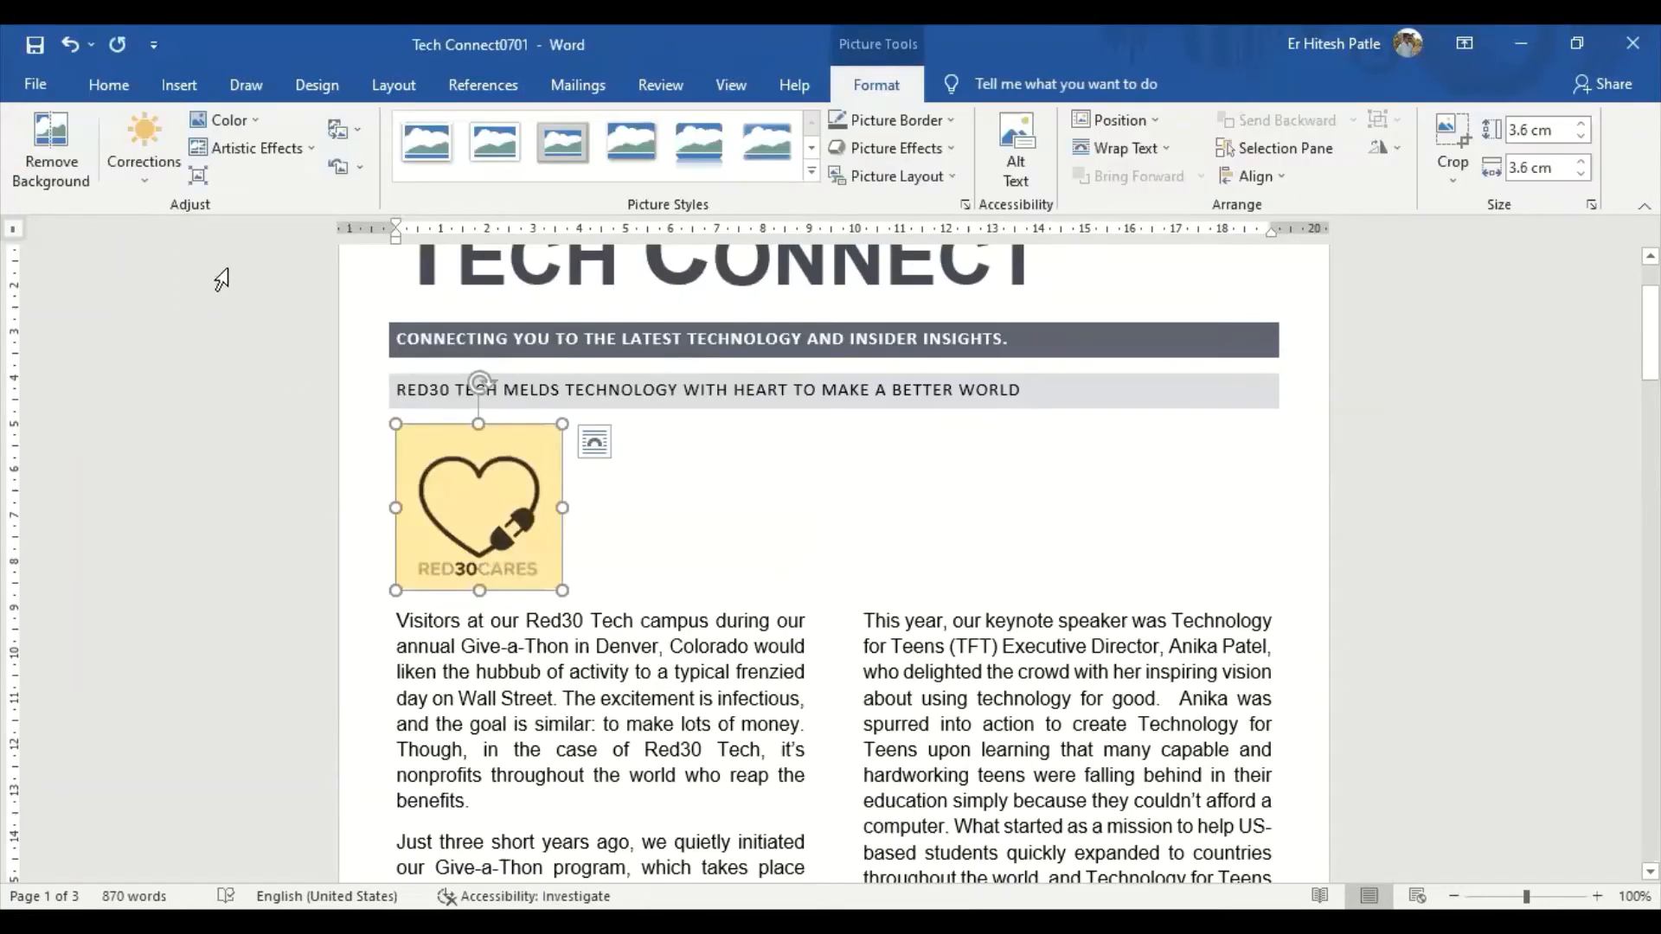
# Recolor the Red30Cares picture to Grayscale
pyautogui.click(242, 120)
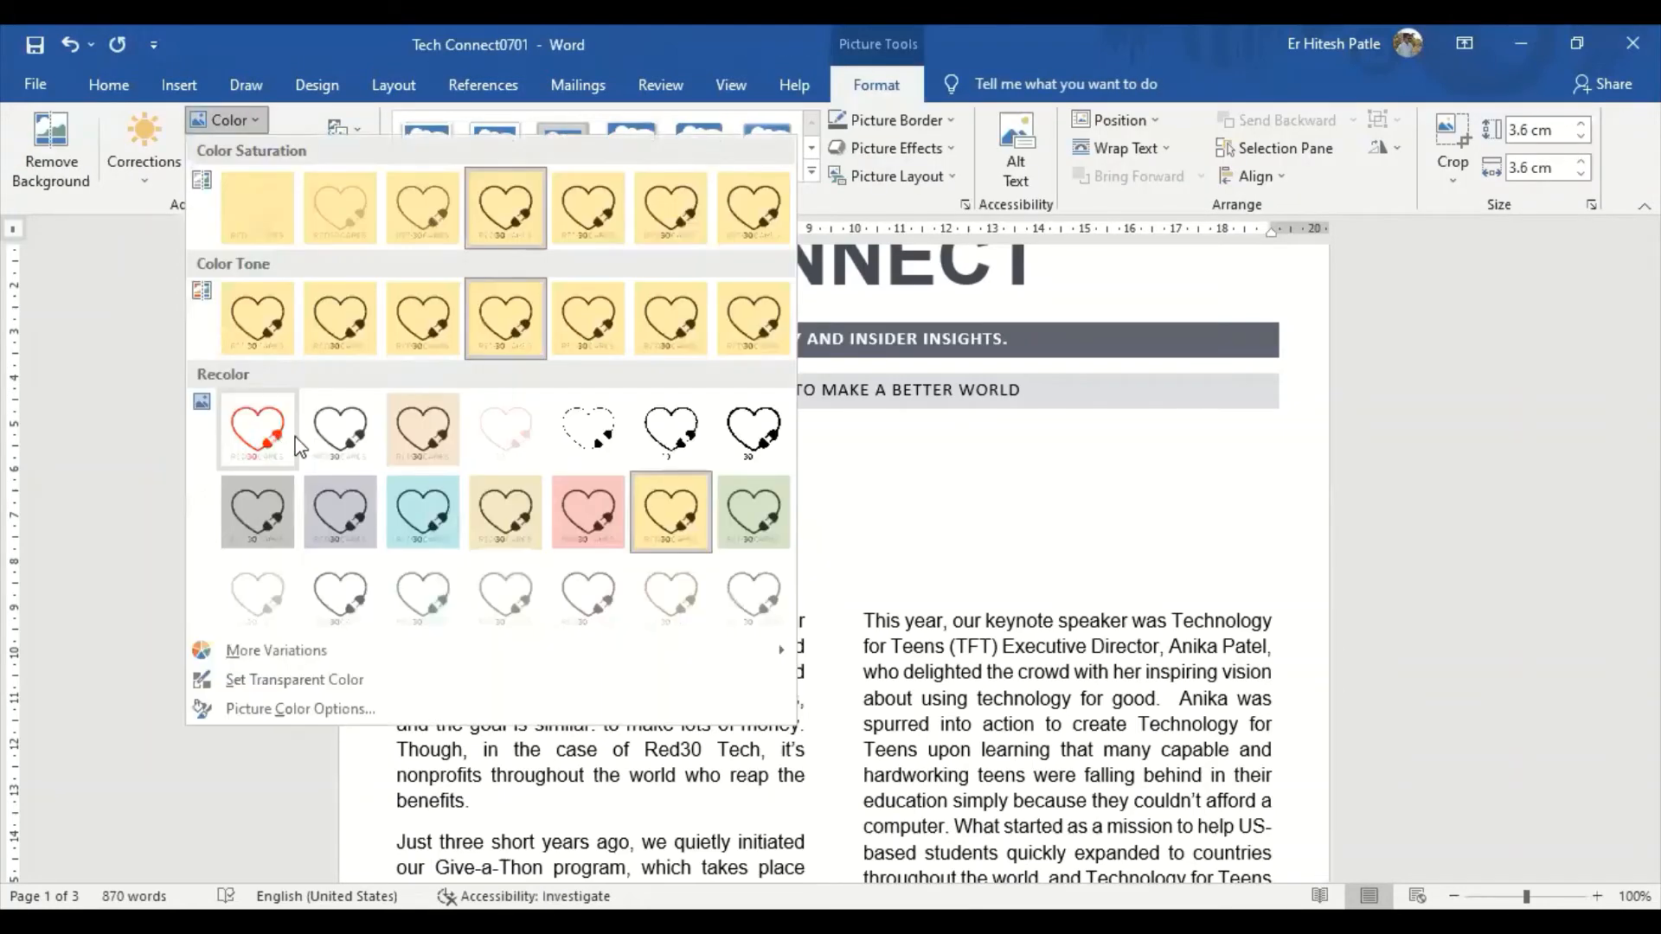
pyautogui.click(517, 481)
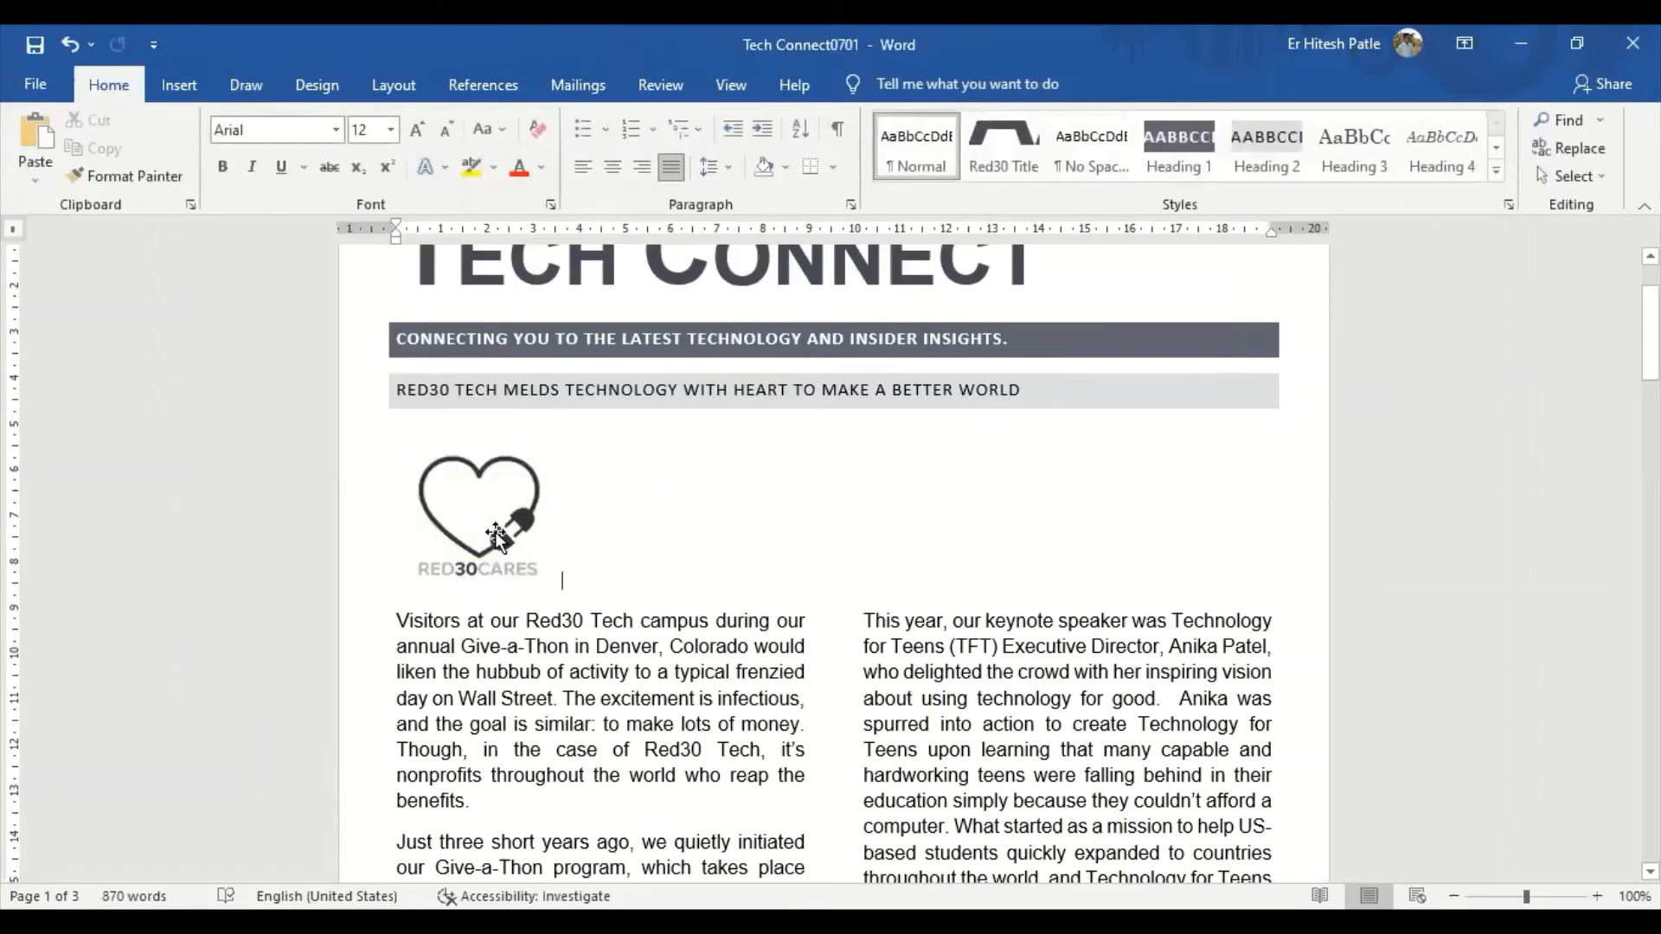
pyautogui.click(495, 532)
# Try the Glass artistic effect on the Red30Cares picture, and set the artistic effect back to None
pyautogui.click(261, 119)
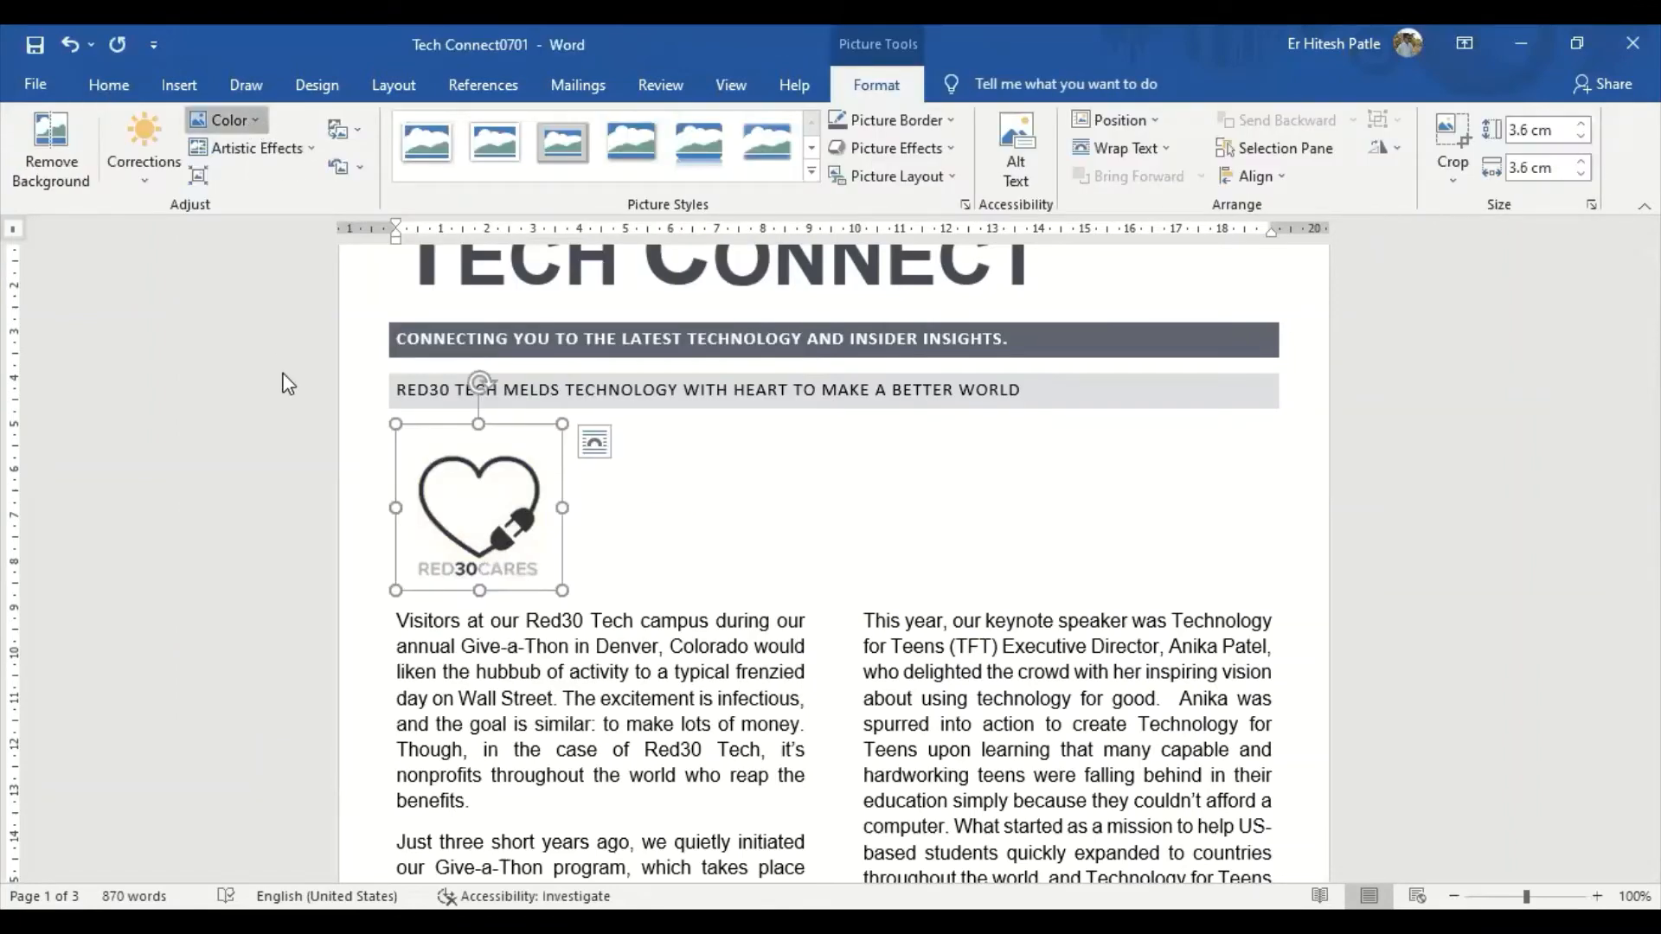
pyautogui.click(303, 151)
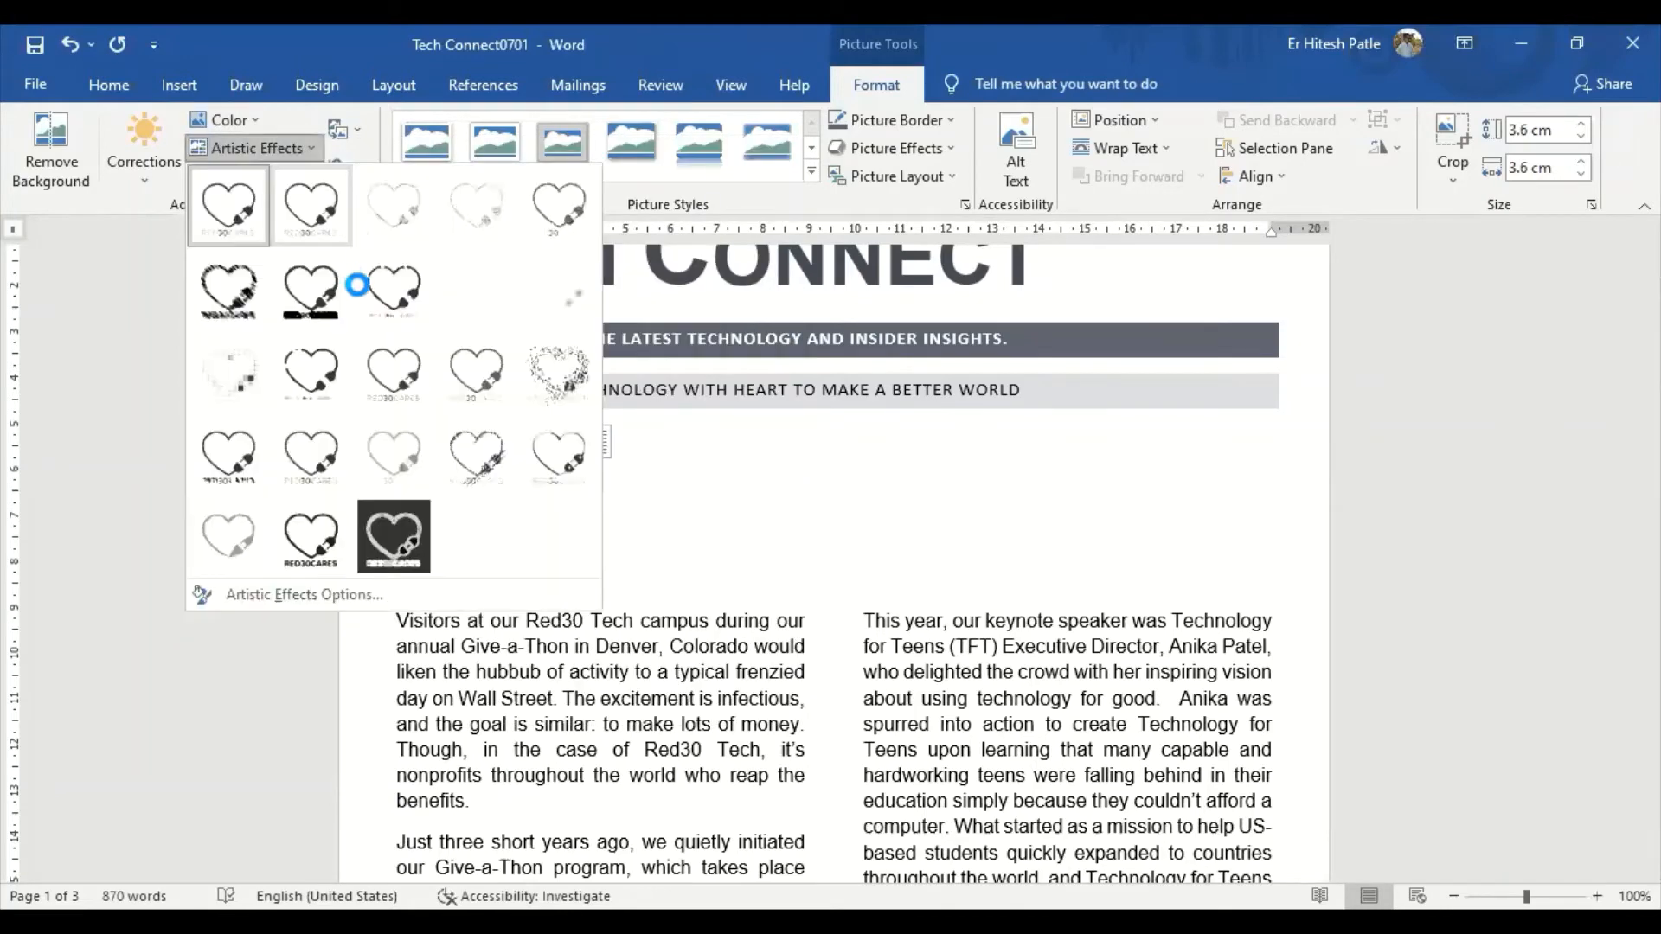
pyautogui.click(558, 372)
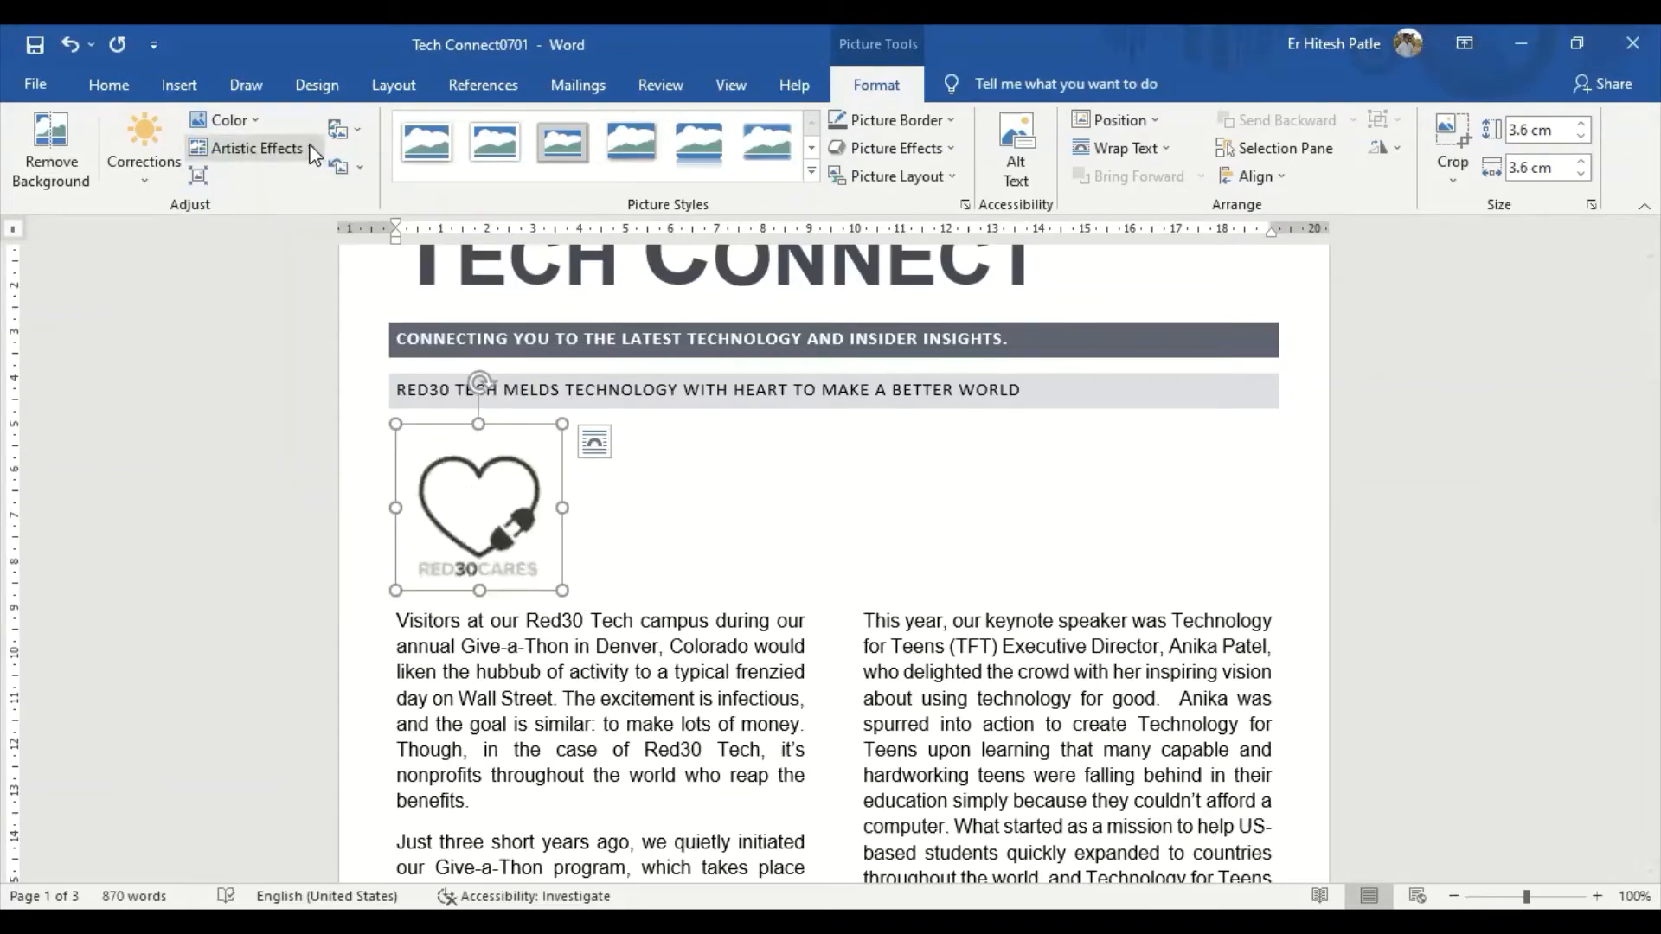
pyautogui.click(255, 148)
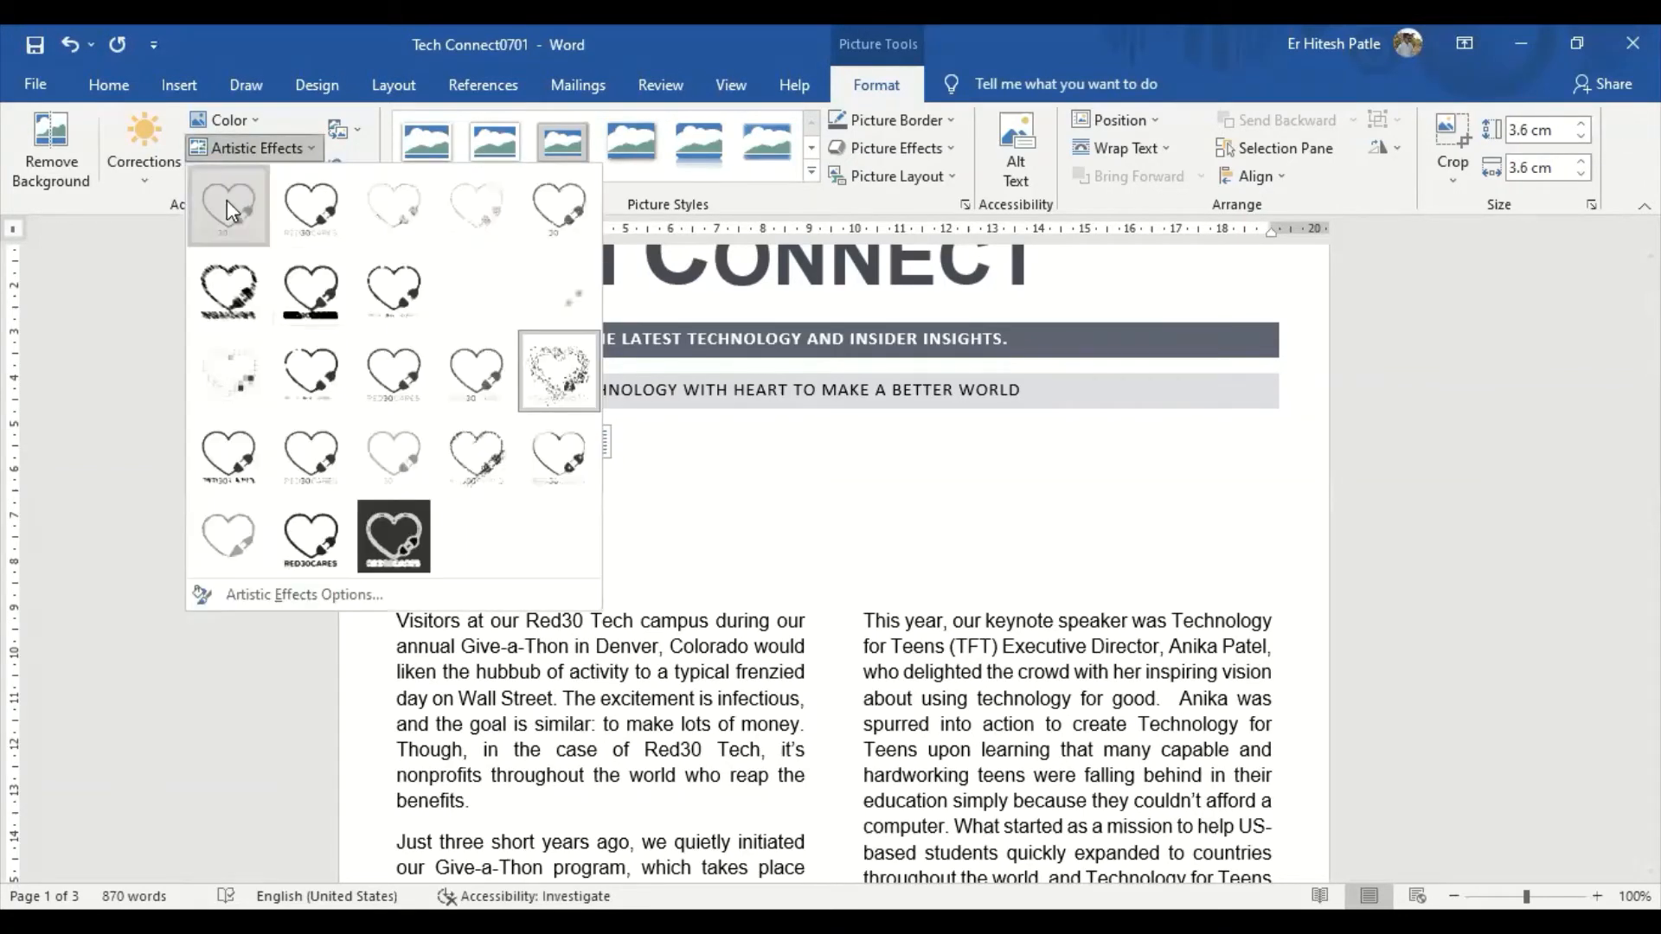
pyautogui.click(227, 200)
pyautogui.click(713, 500)
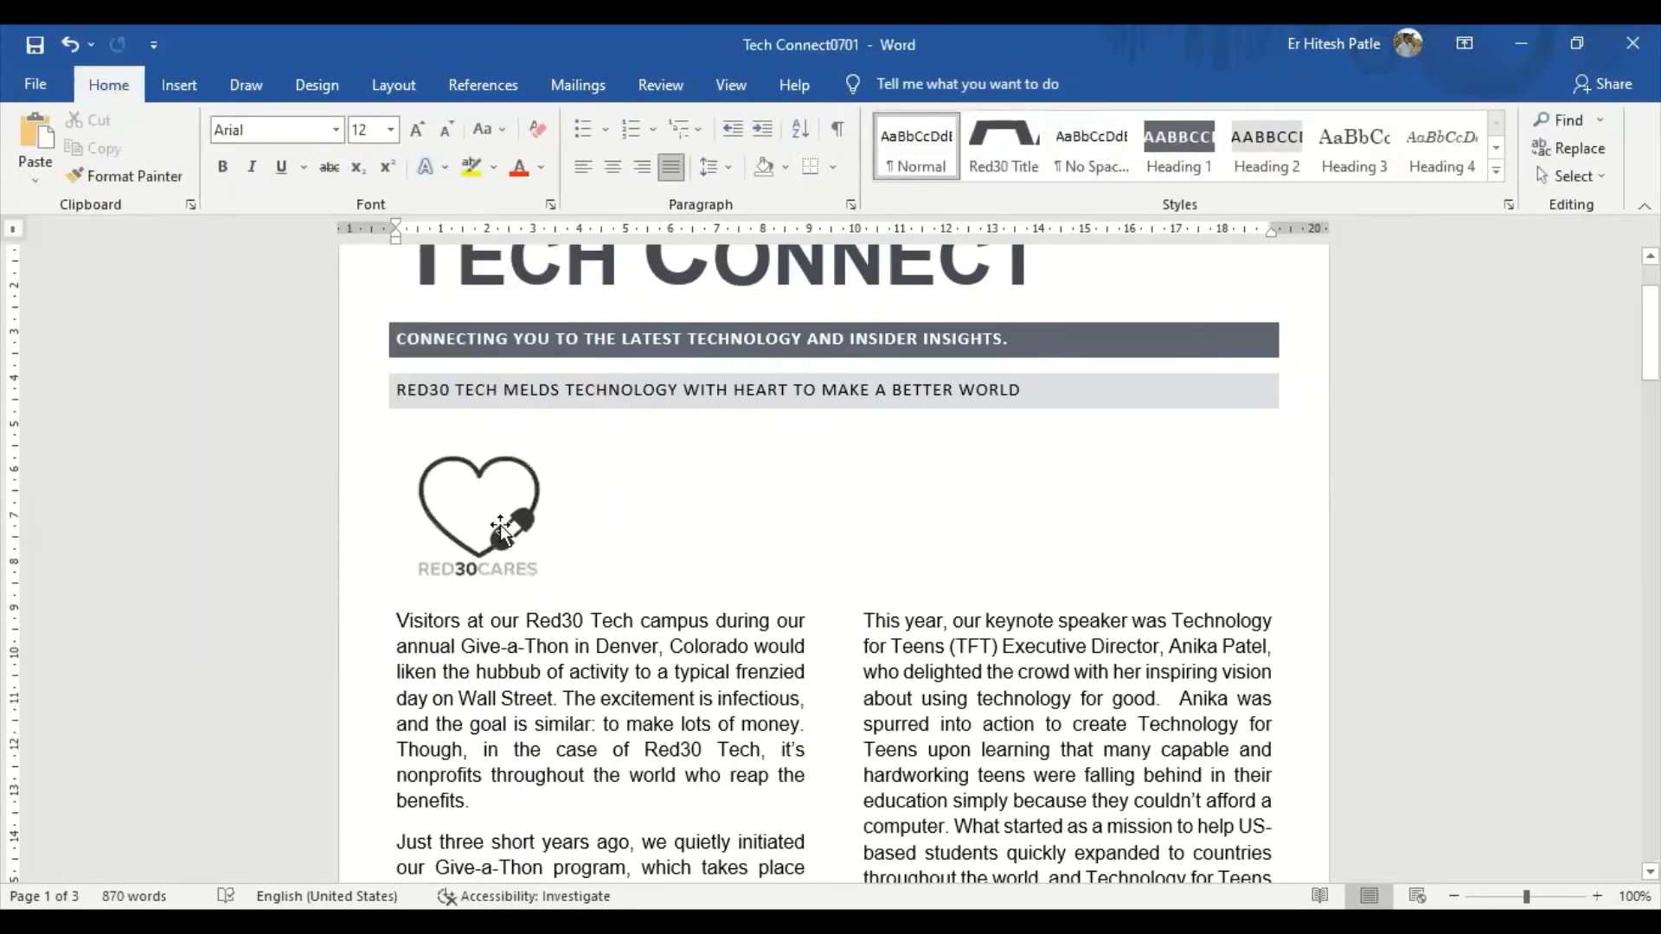
# Review the compression and resolution options for the Red30Cares picture, and close them without compressing
pyautogui.click(500, 524)
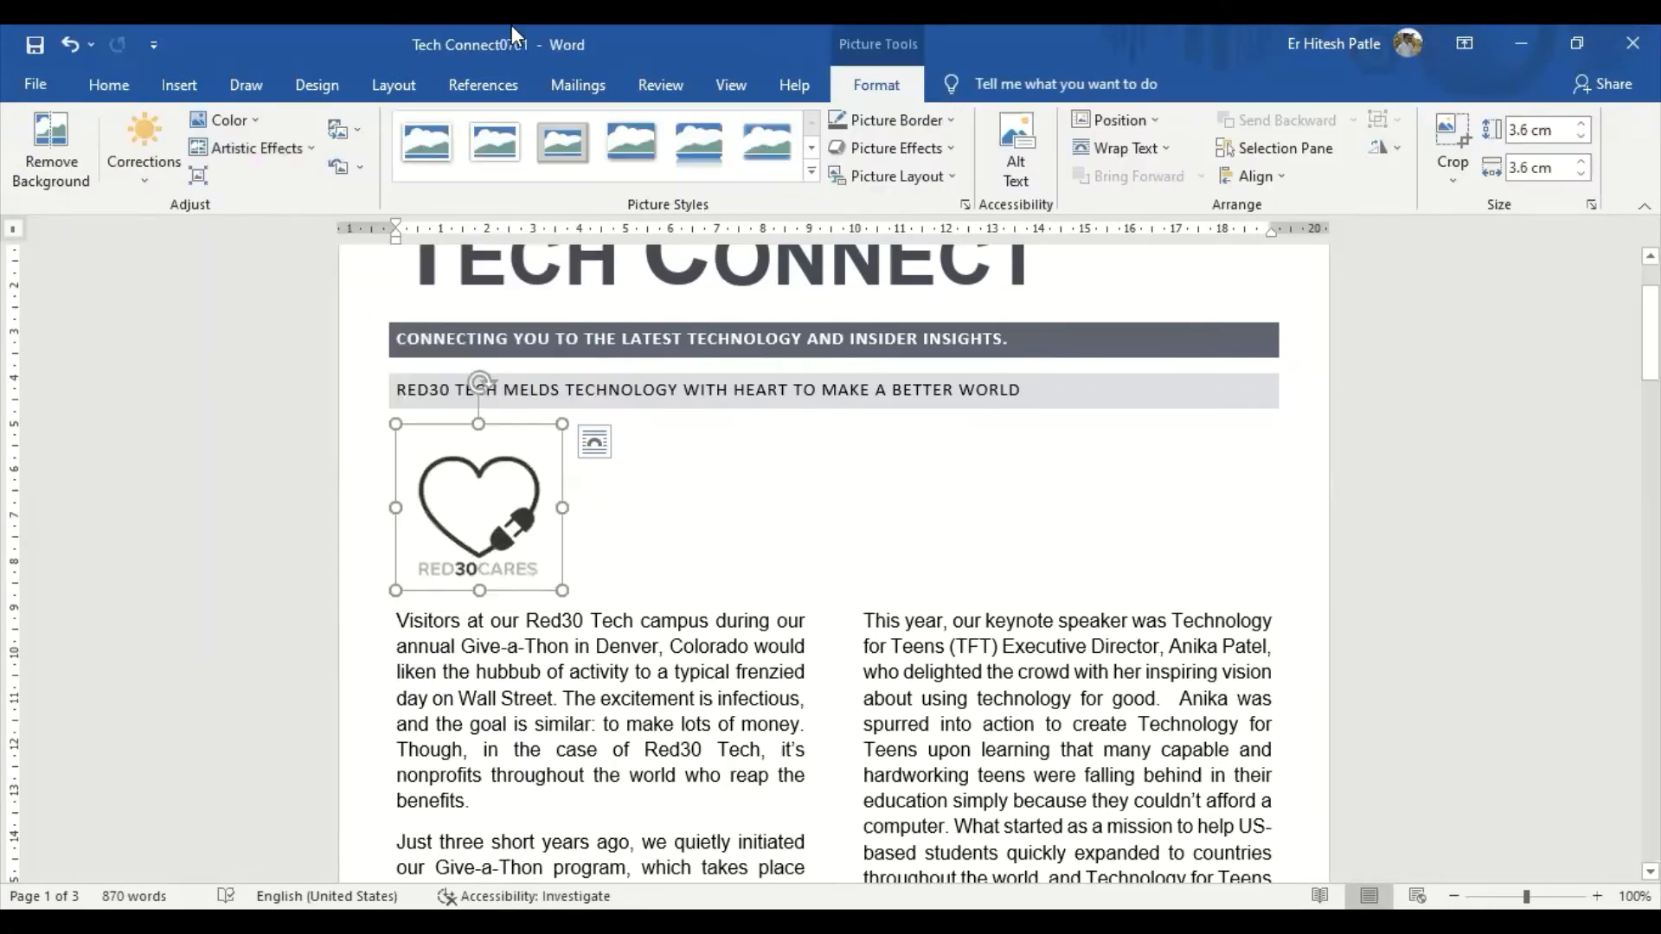
pyautogui.click(197, 179)
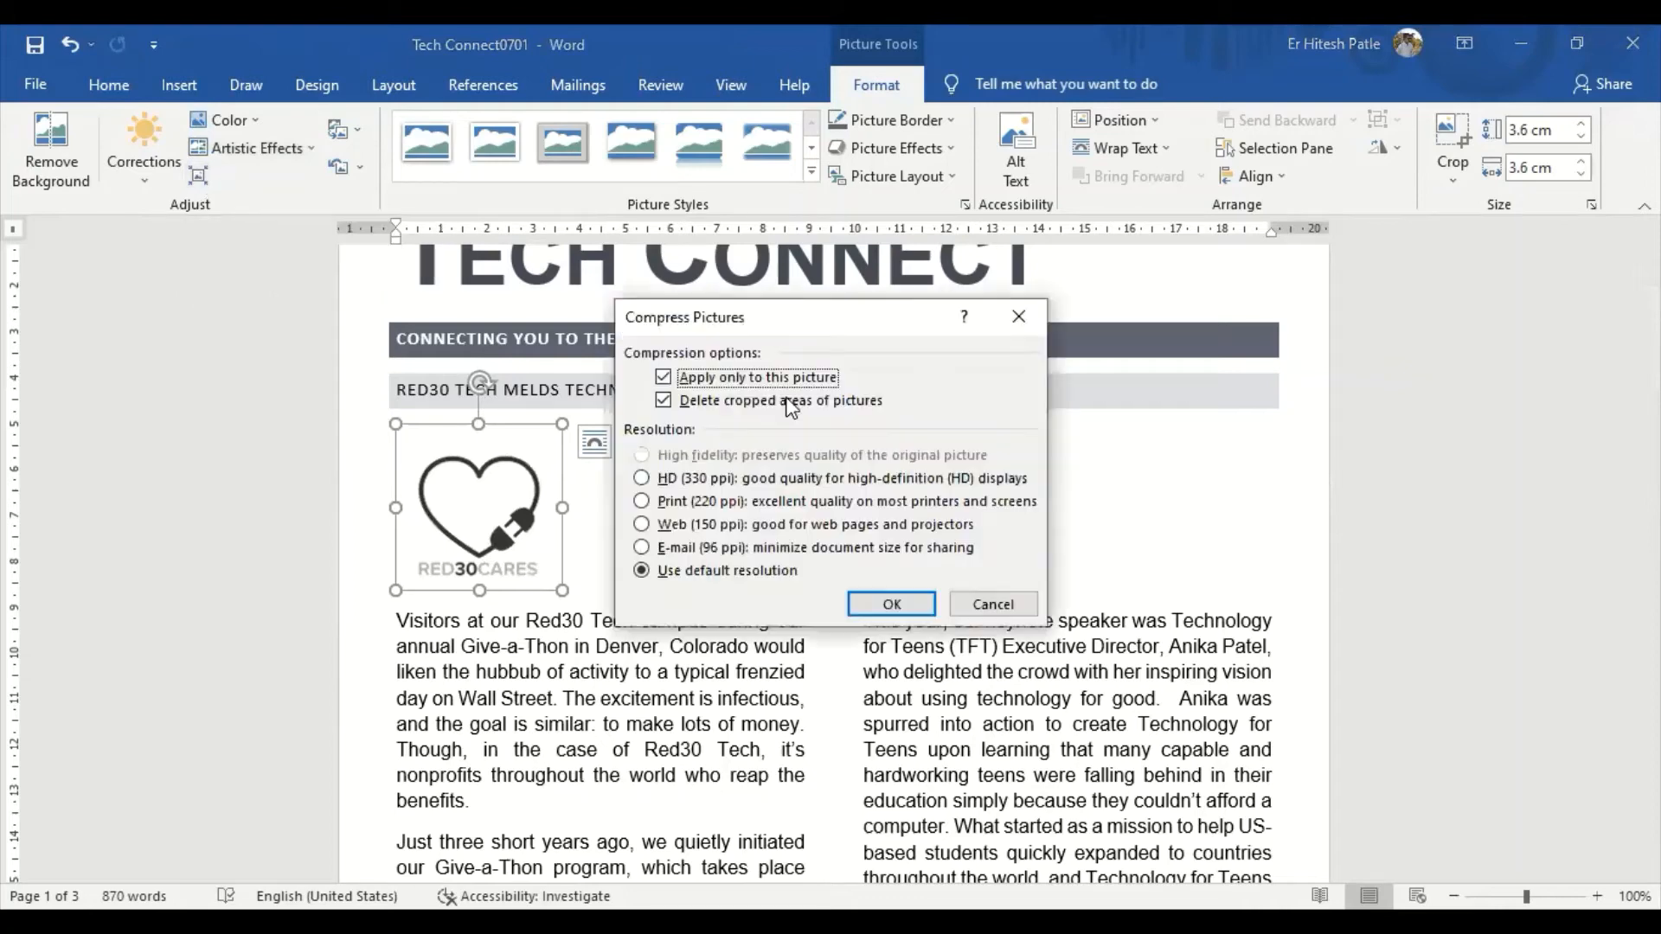
pyautogui.click(986, 603)
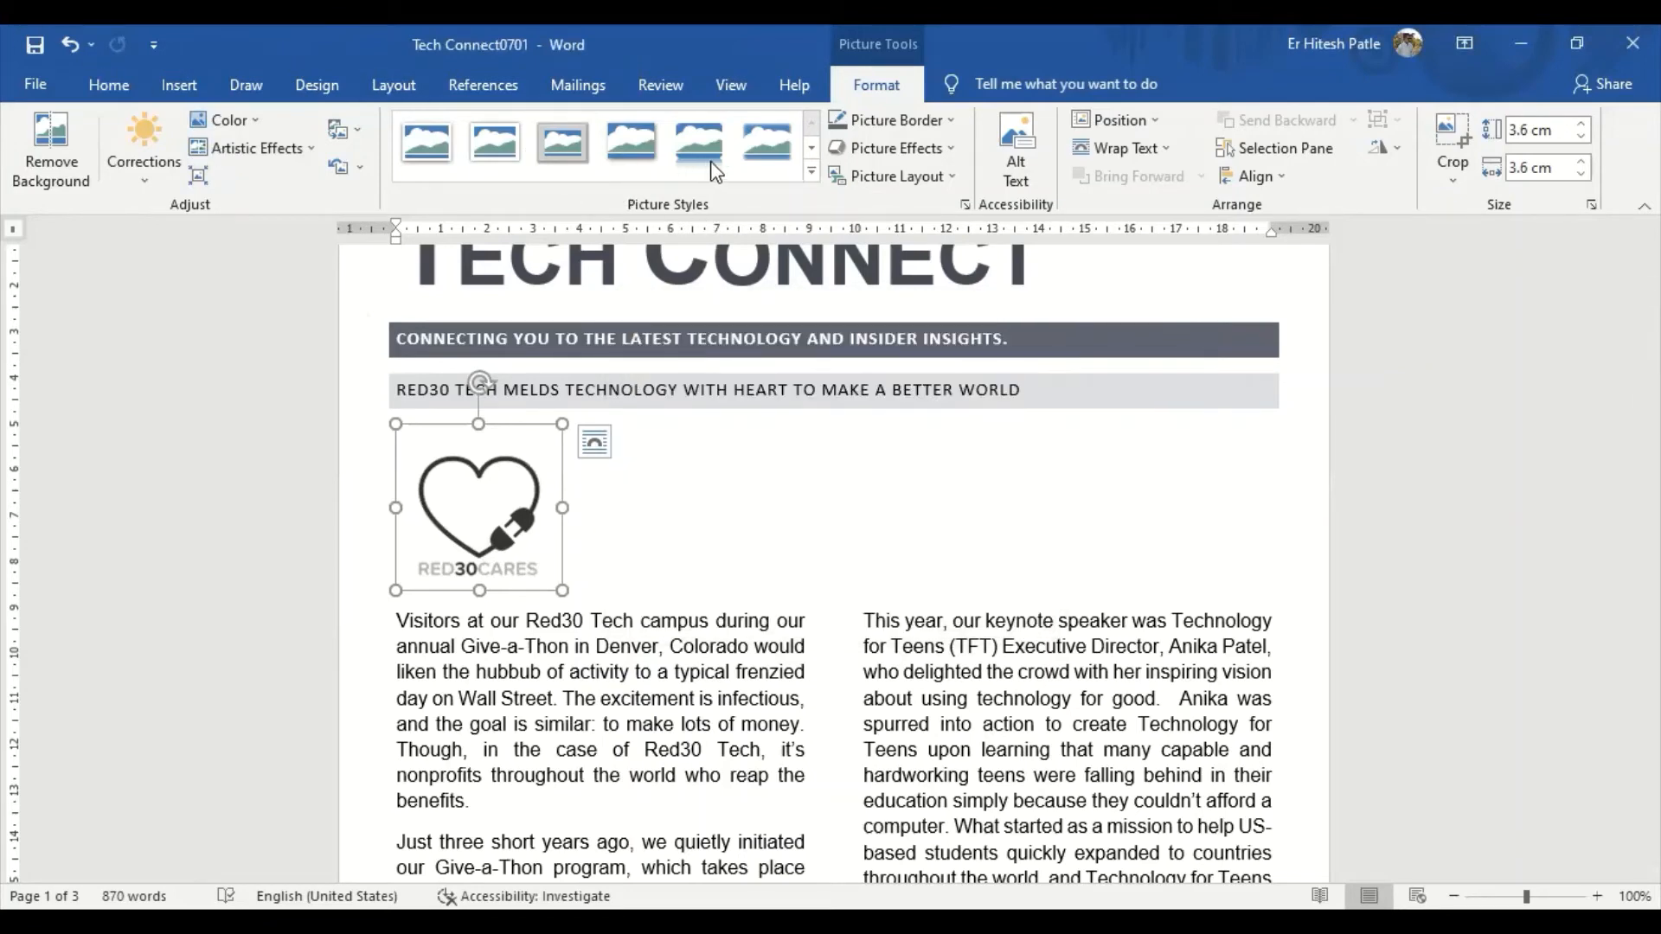
# Browse the picture styles for the Red30Cares picture without applying one, and set its picture border color to red
pyautogui.click(815, 168)
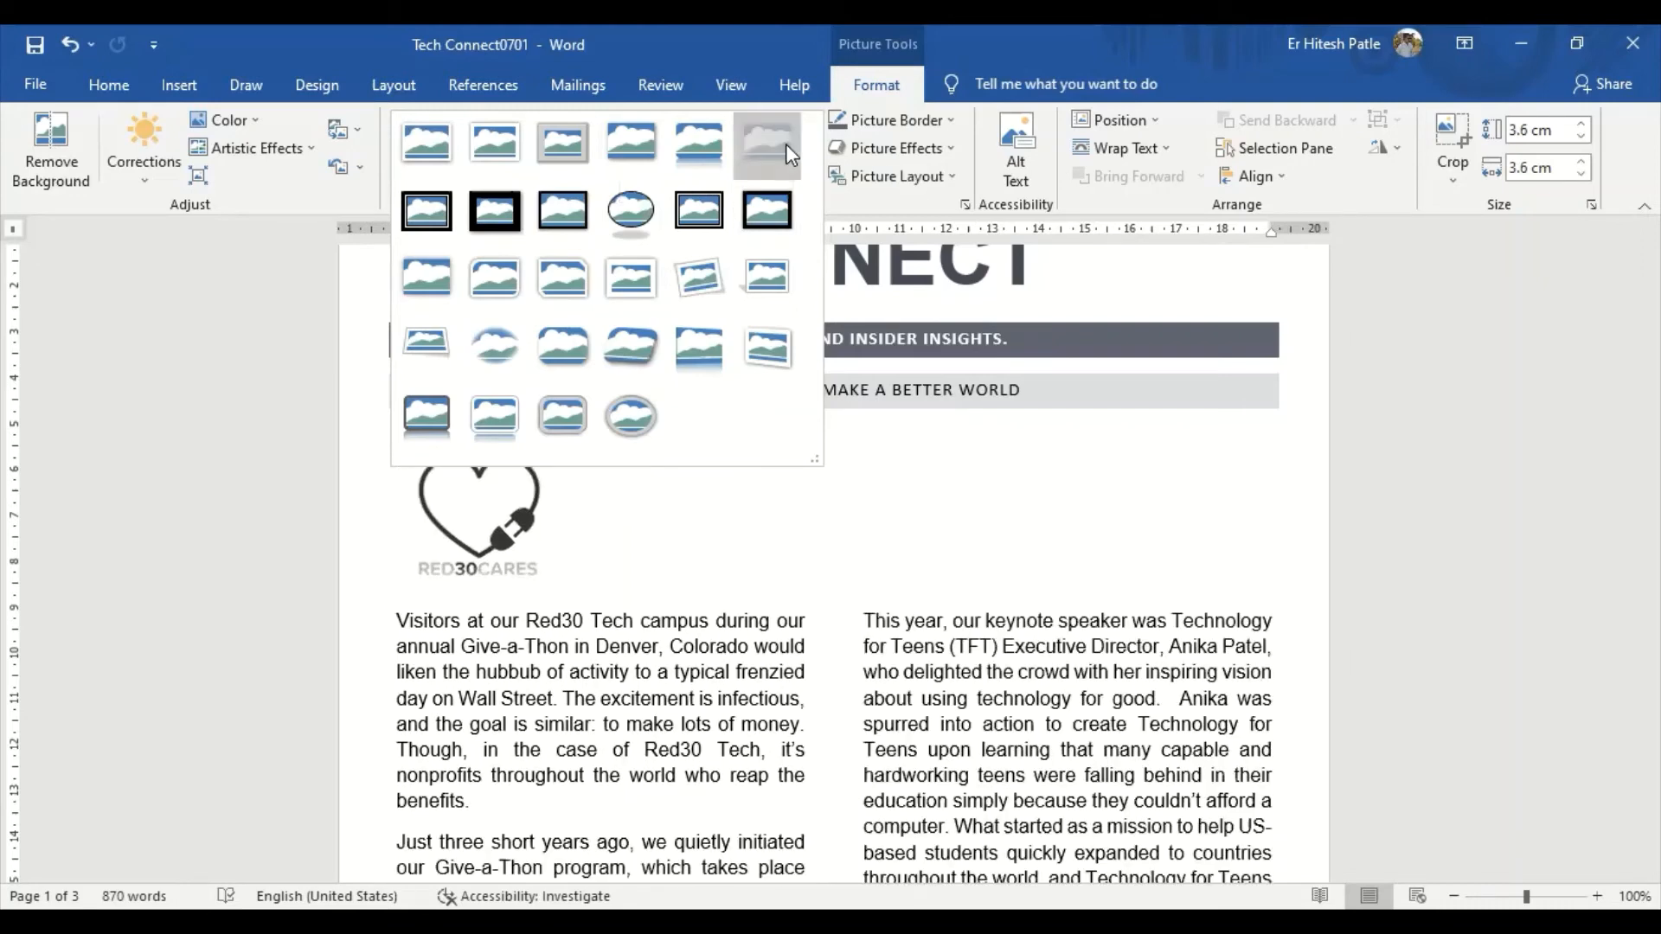
pyautogui.click(704, 551)
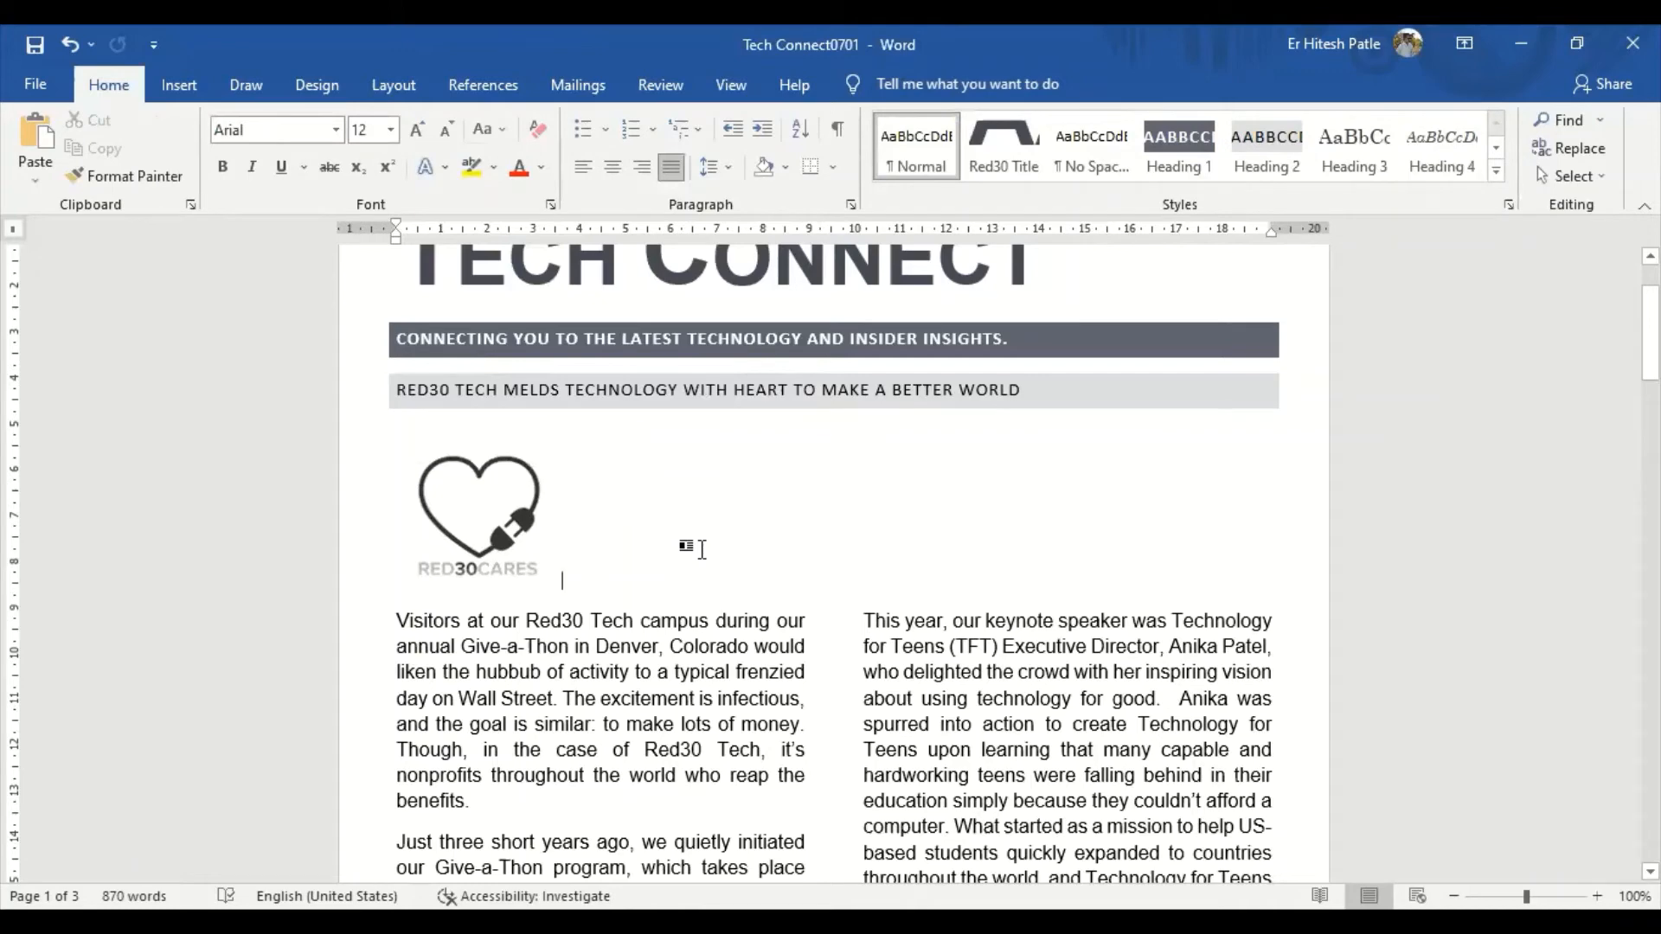
pyautogui.doubleClick(497, 510)
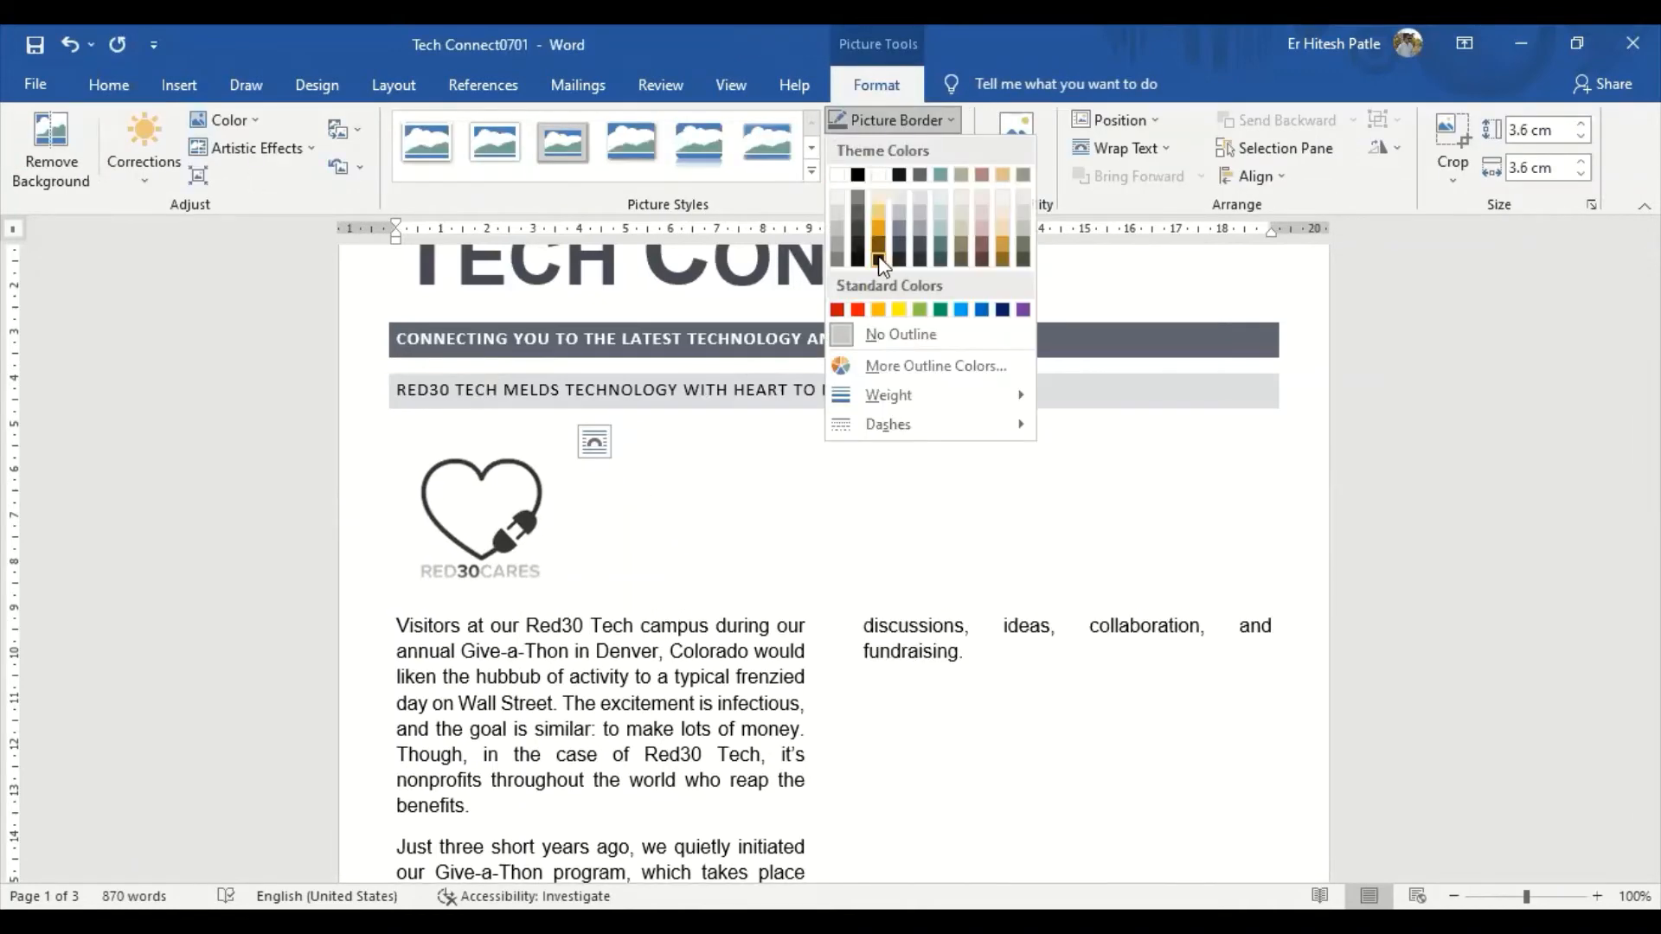
pyautogui.click(857, 311)
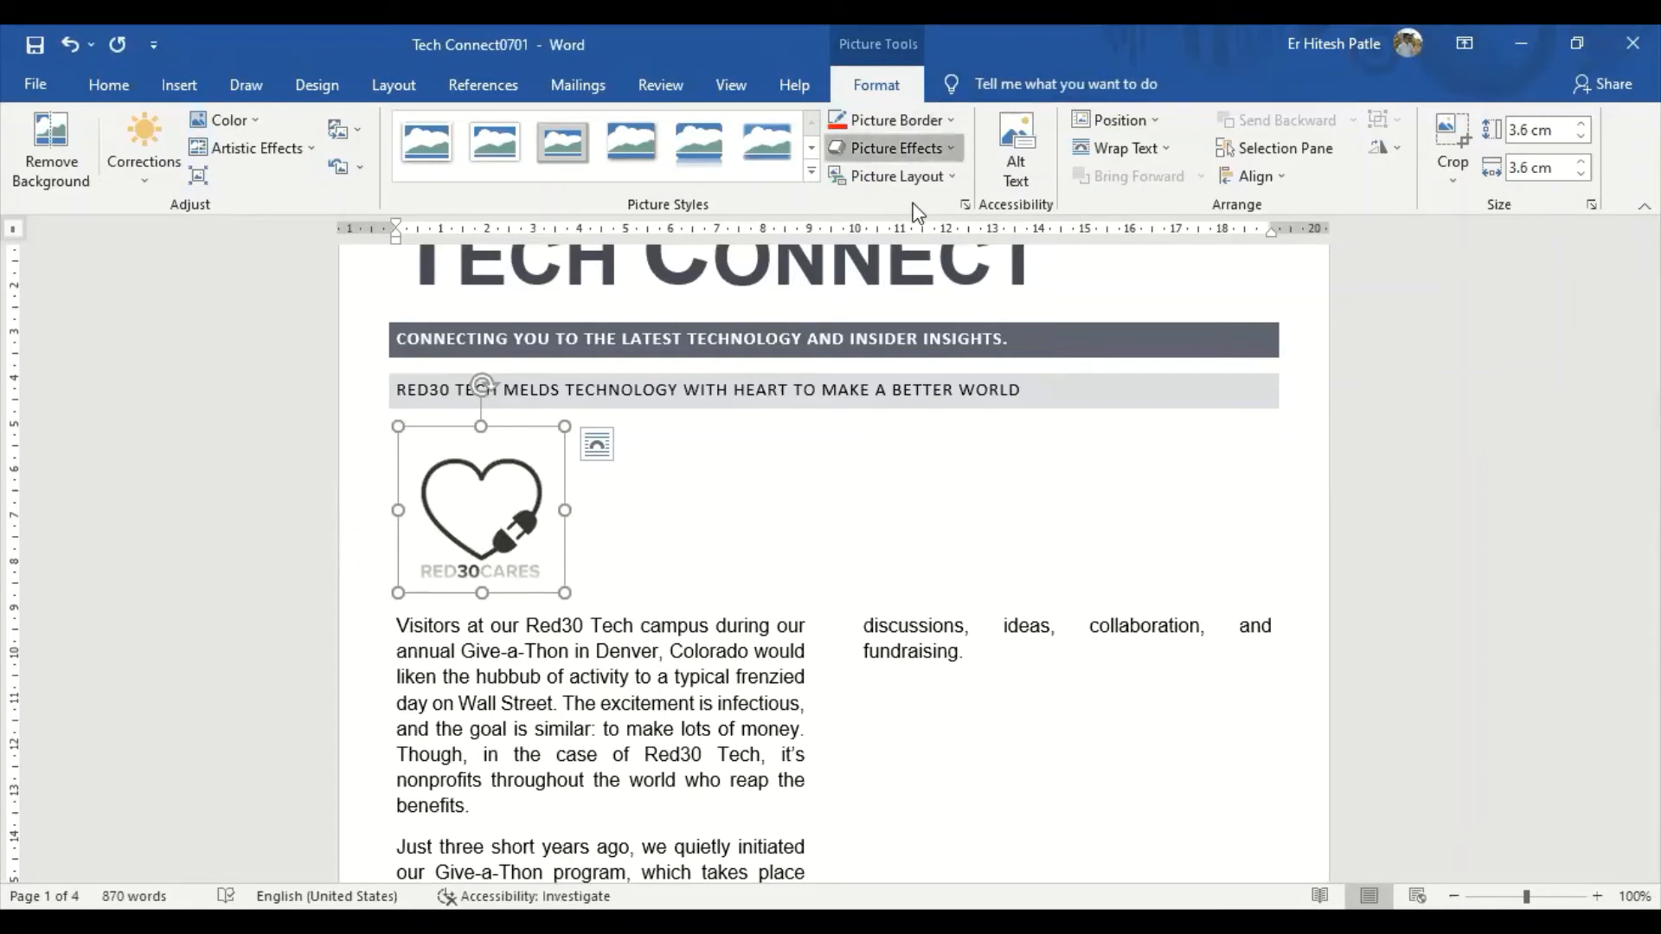
# Try the tilted 3-D preset effect, first in the third row of presets, on the Red30Cares picture
pyautogui.click(896, 148)
pyautogui.moveTo(904, 194)
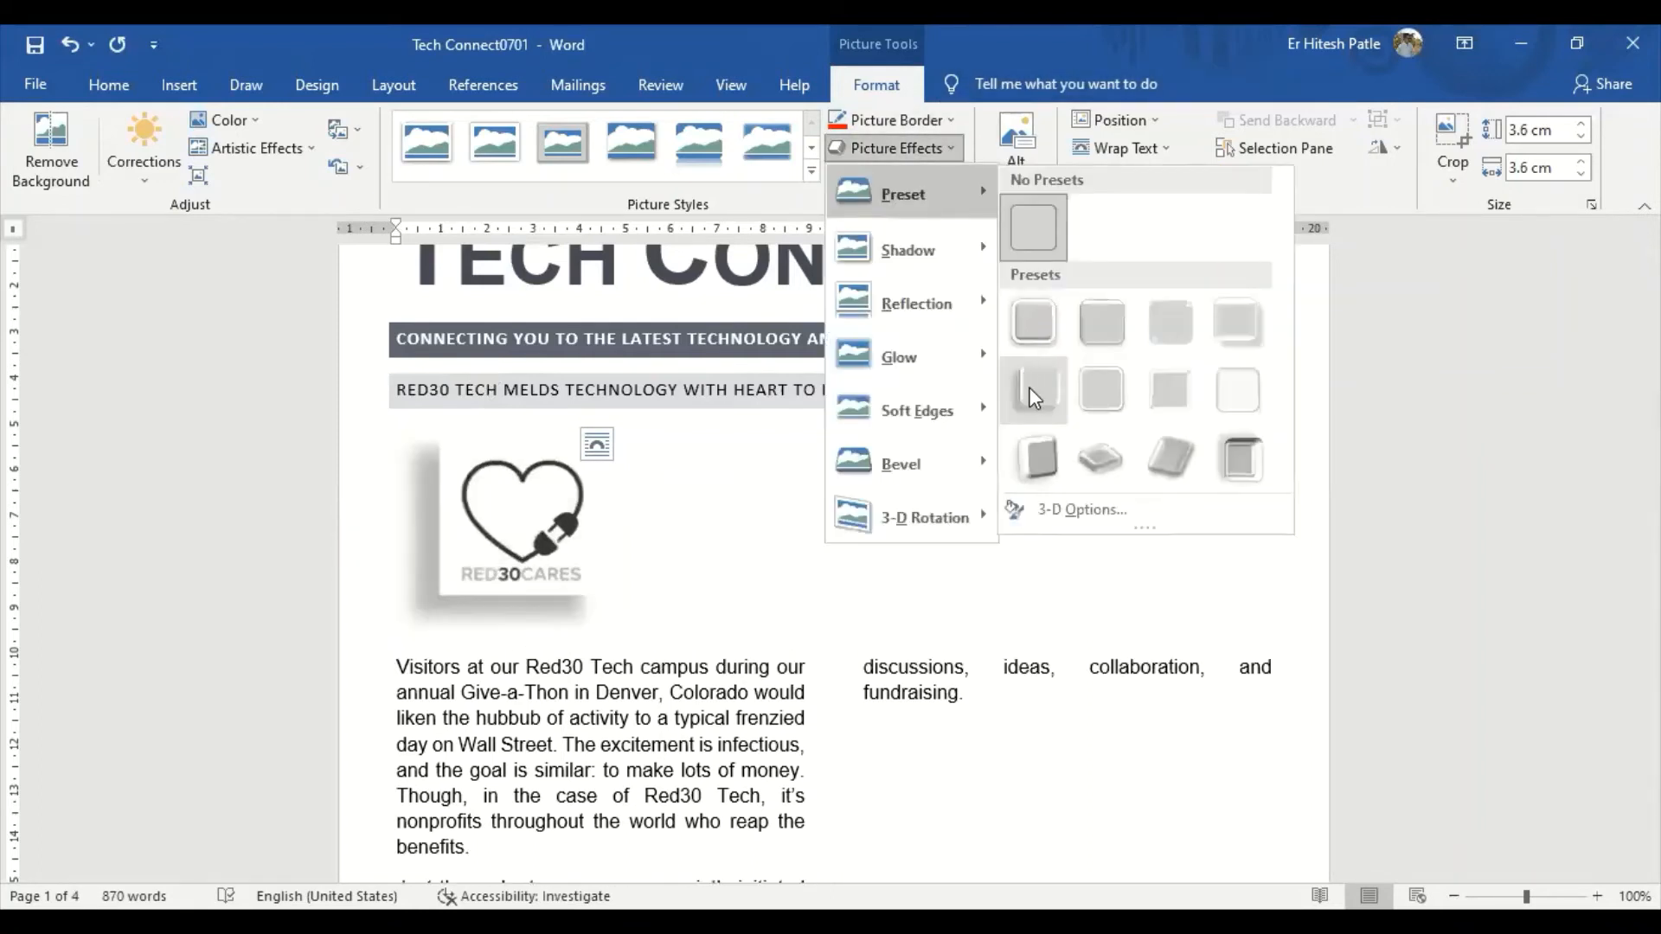
pyautogui.click(1035, 447)
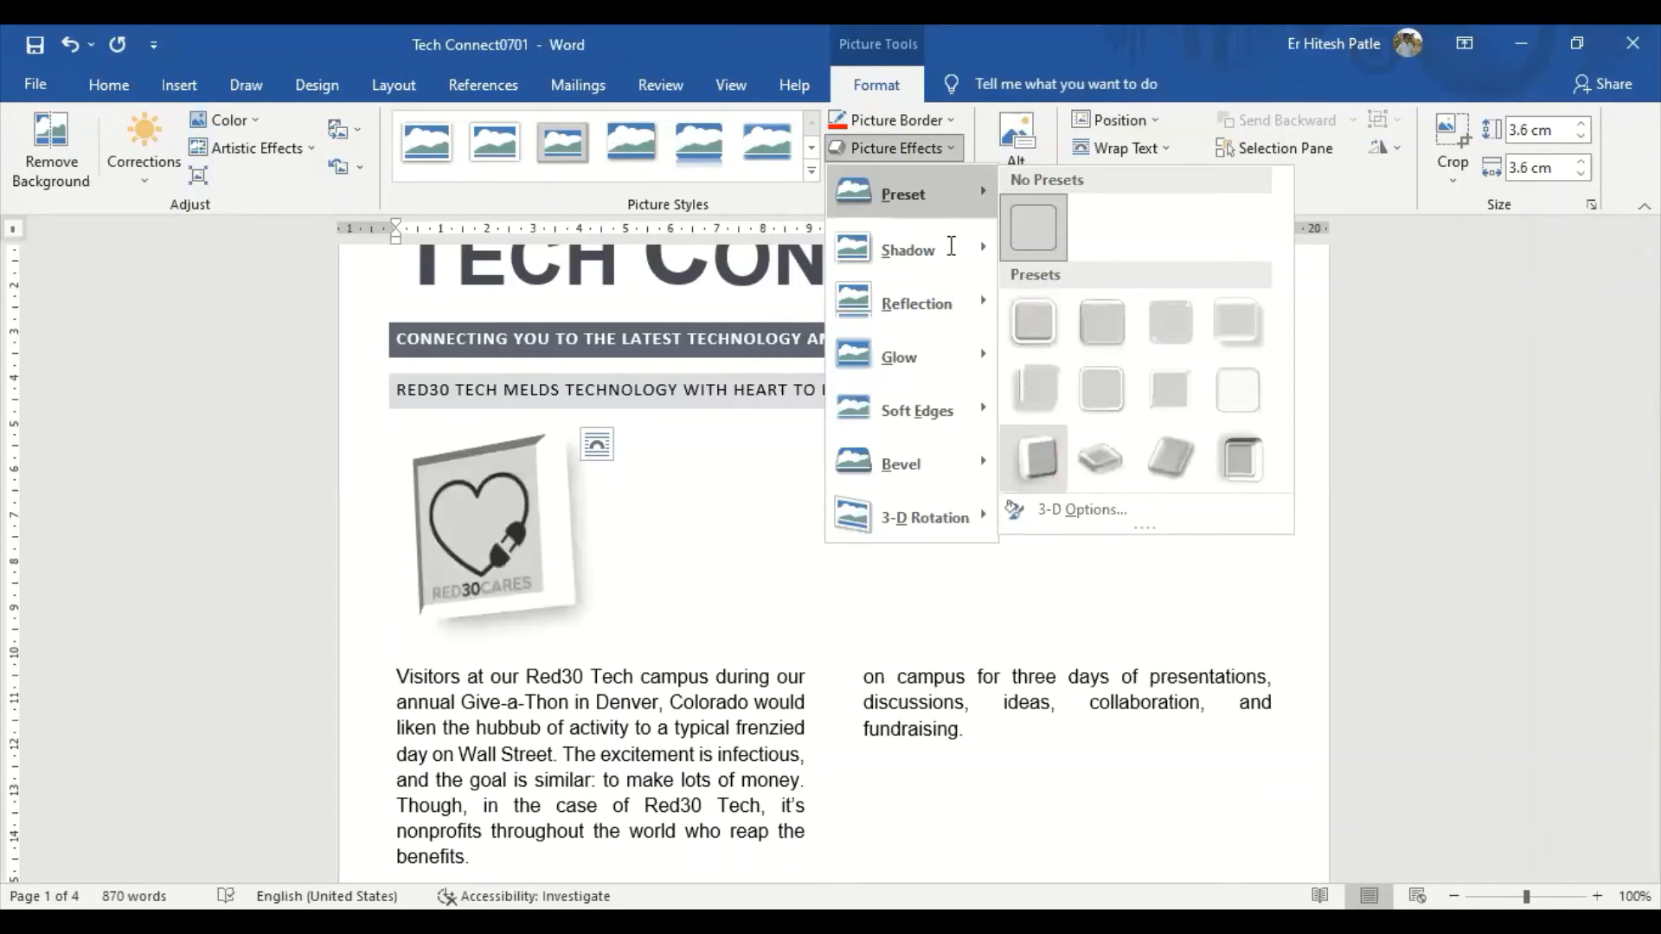
# Review the picture layouts without applying one, and set the Red30Cares picture's preset effect to No Presets
pyautogui.click(950, 176)
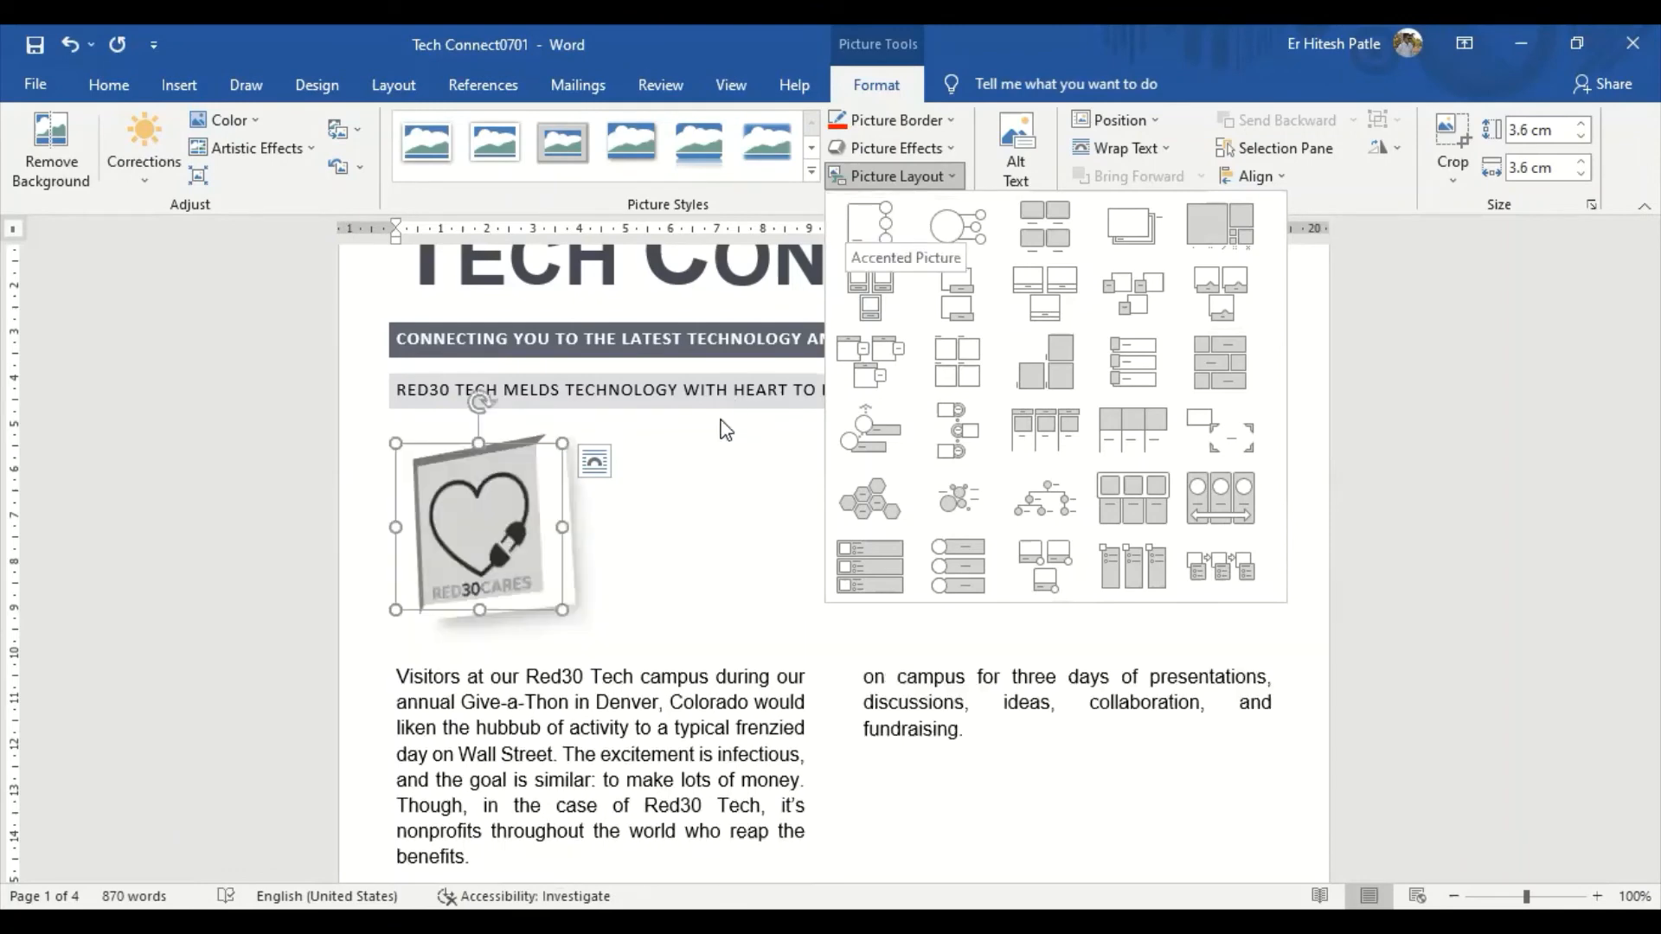
pyautogui.click(482, 491)
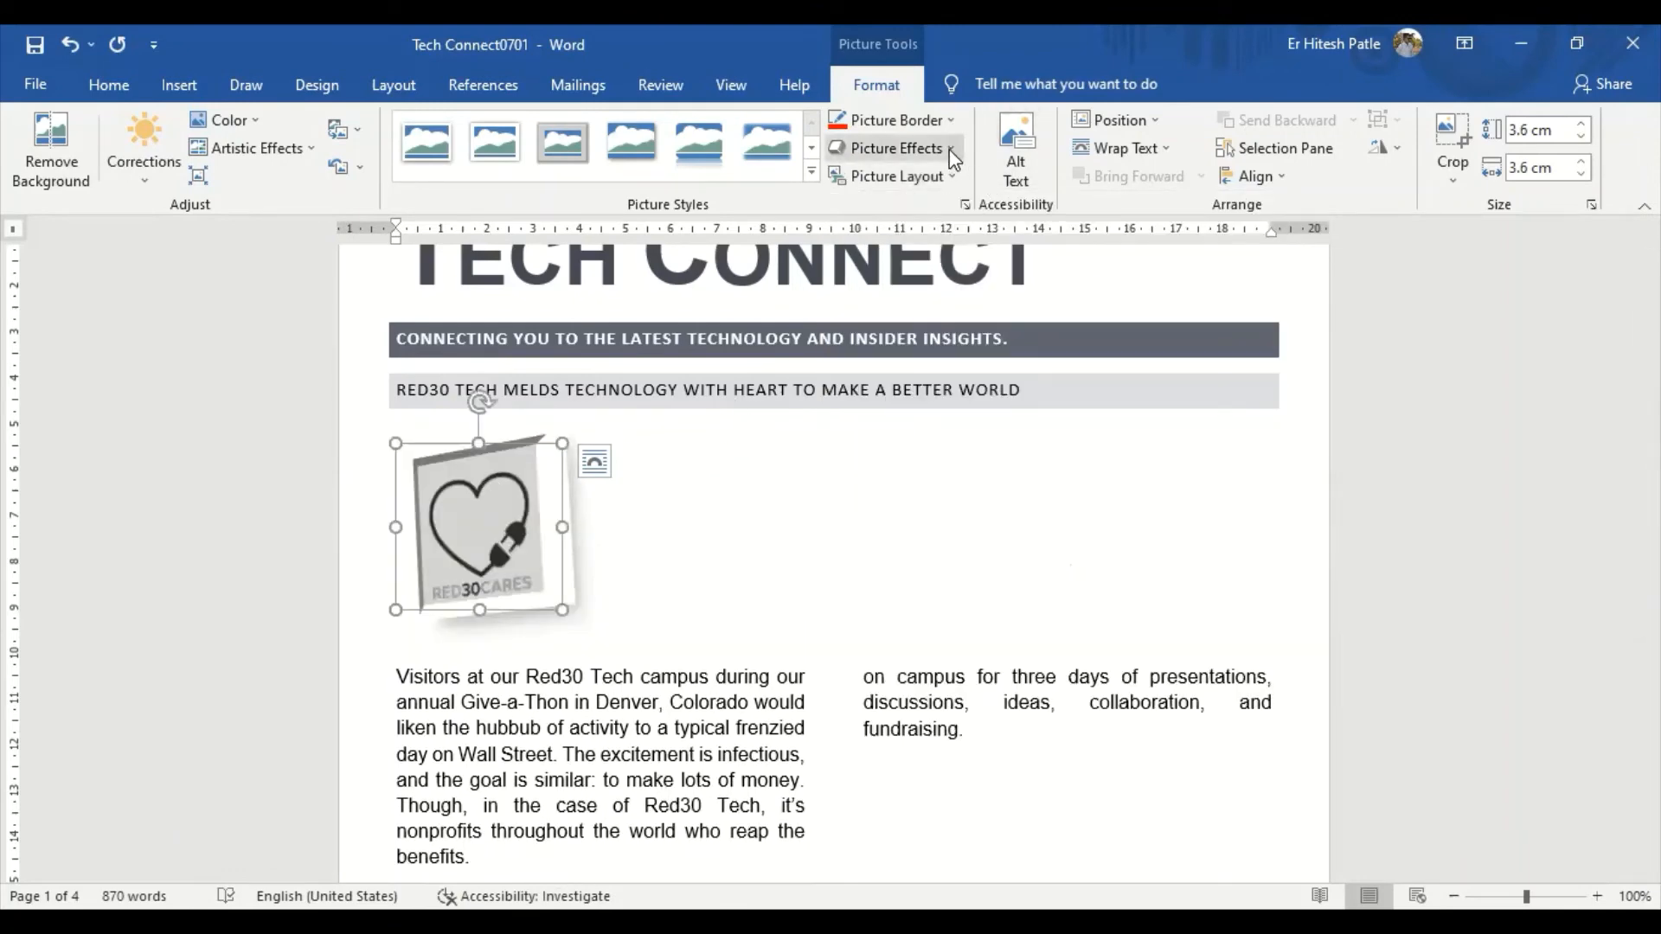
pyautogui.click(1025, 216)
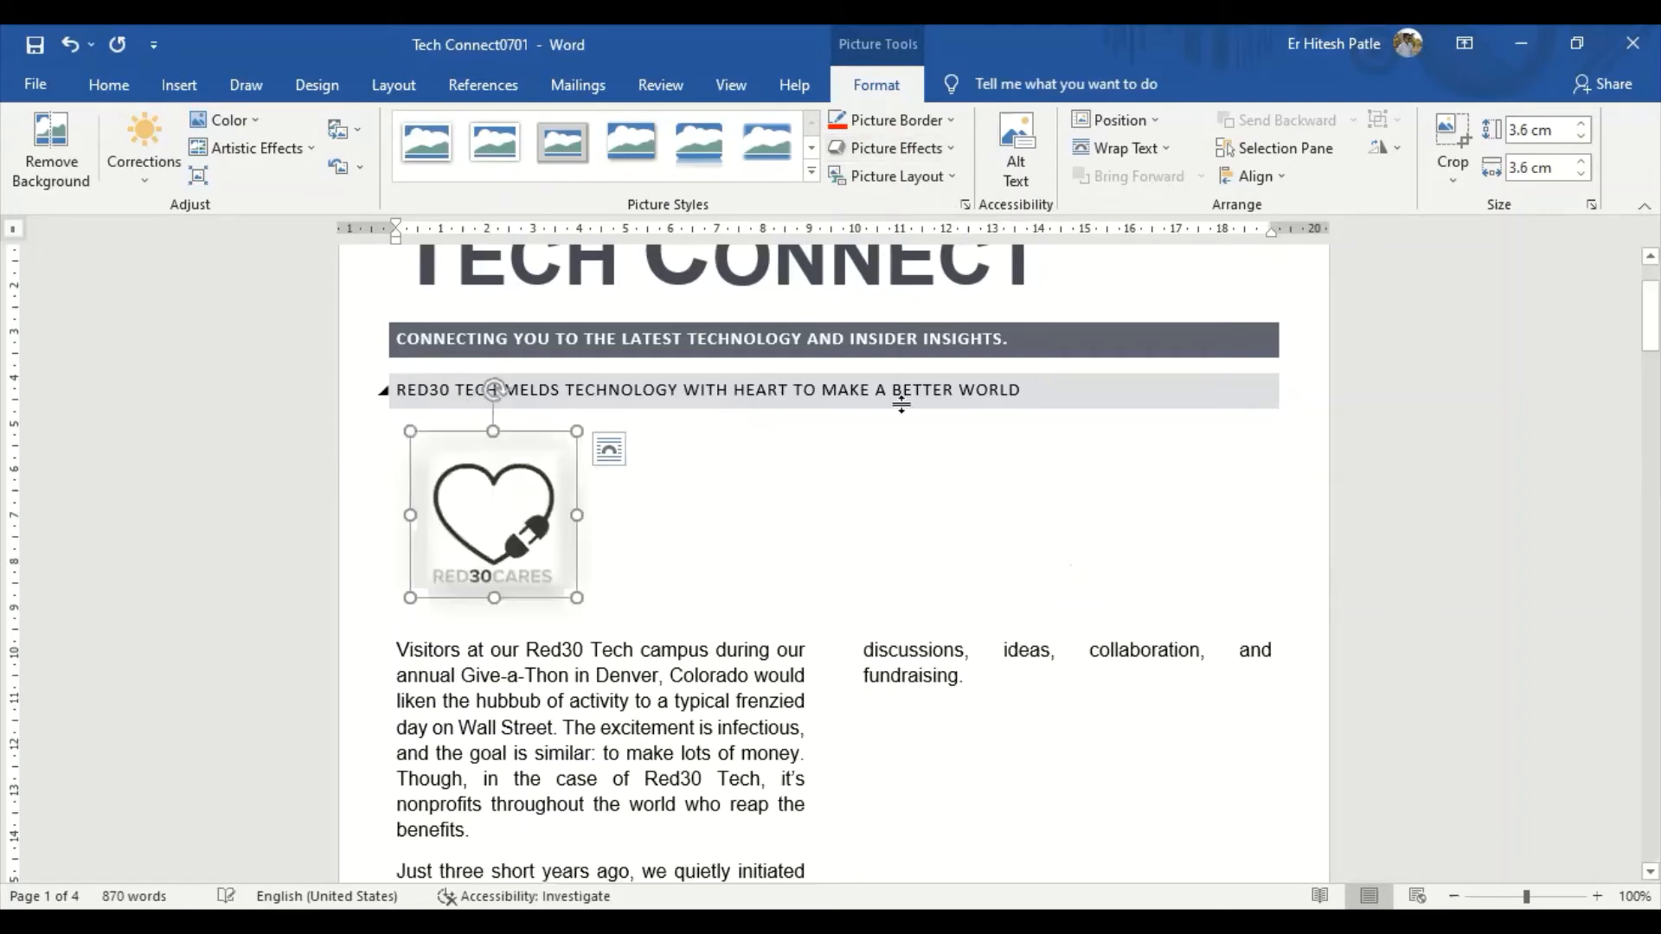
pyautogui.click(797, 580)
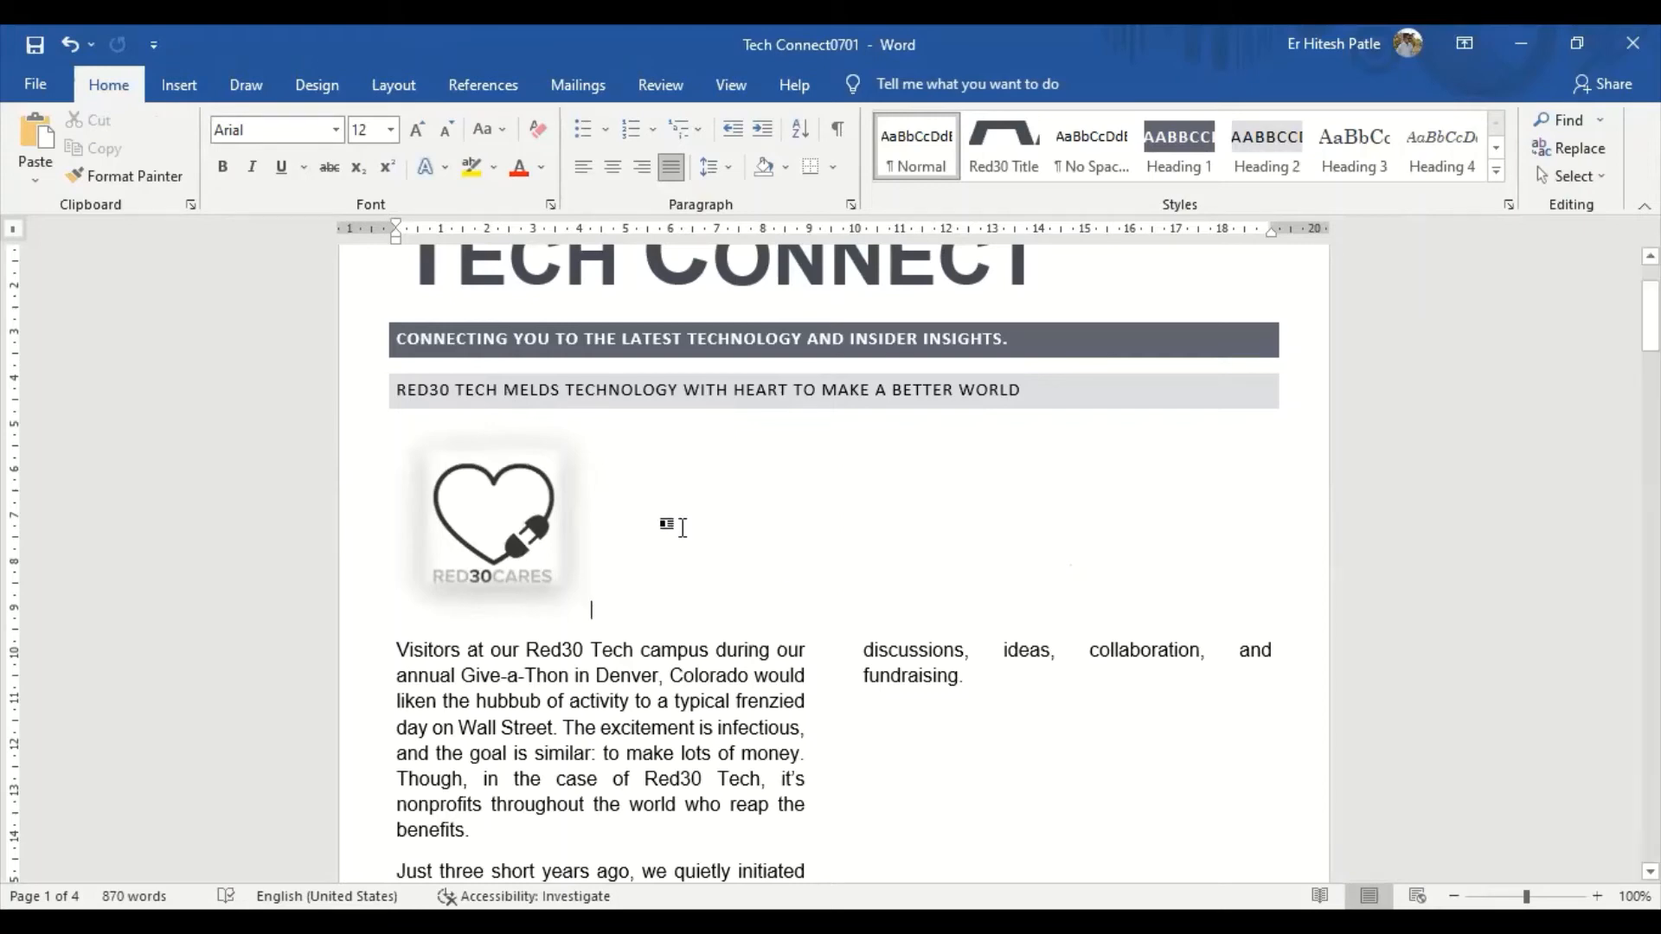
# Replace the Red30Cares picture with the Red30TechHands picture from the Chapter 7 exercise folder
pyautogui.click(509, 501)
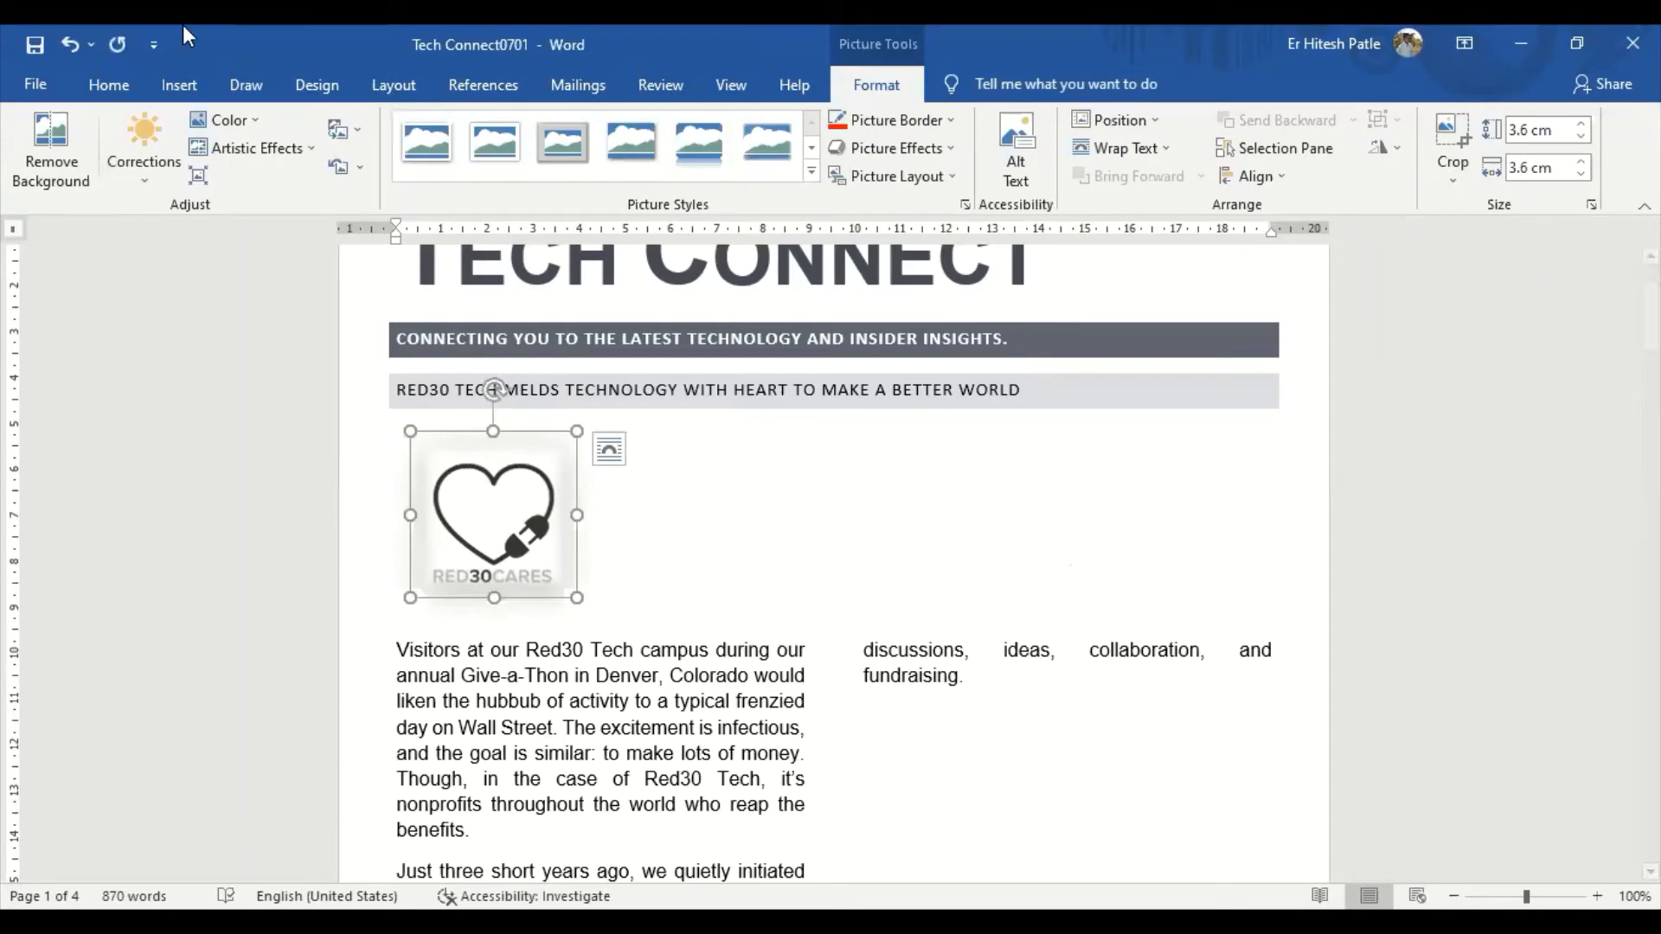
pyautogui.click(172, 76)
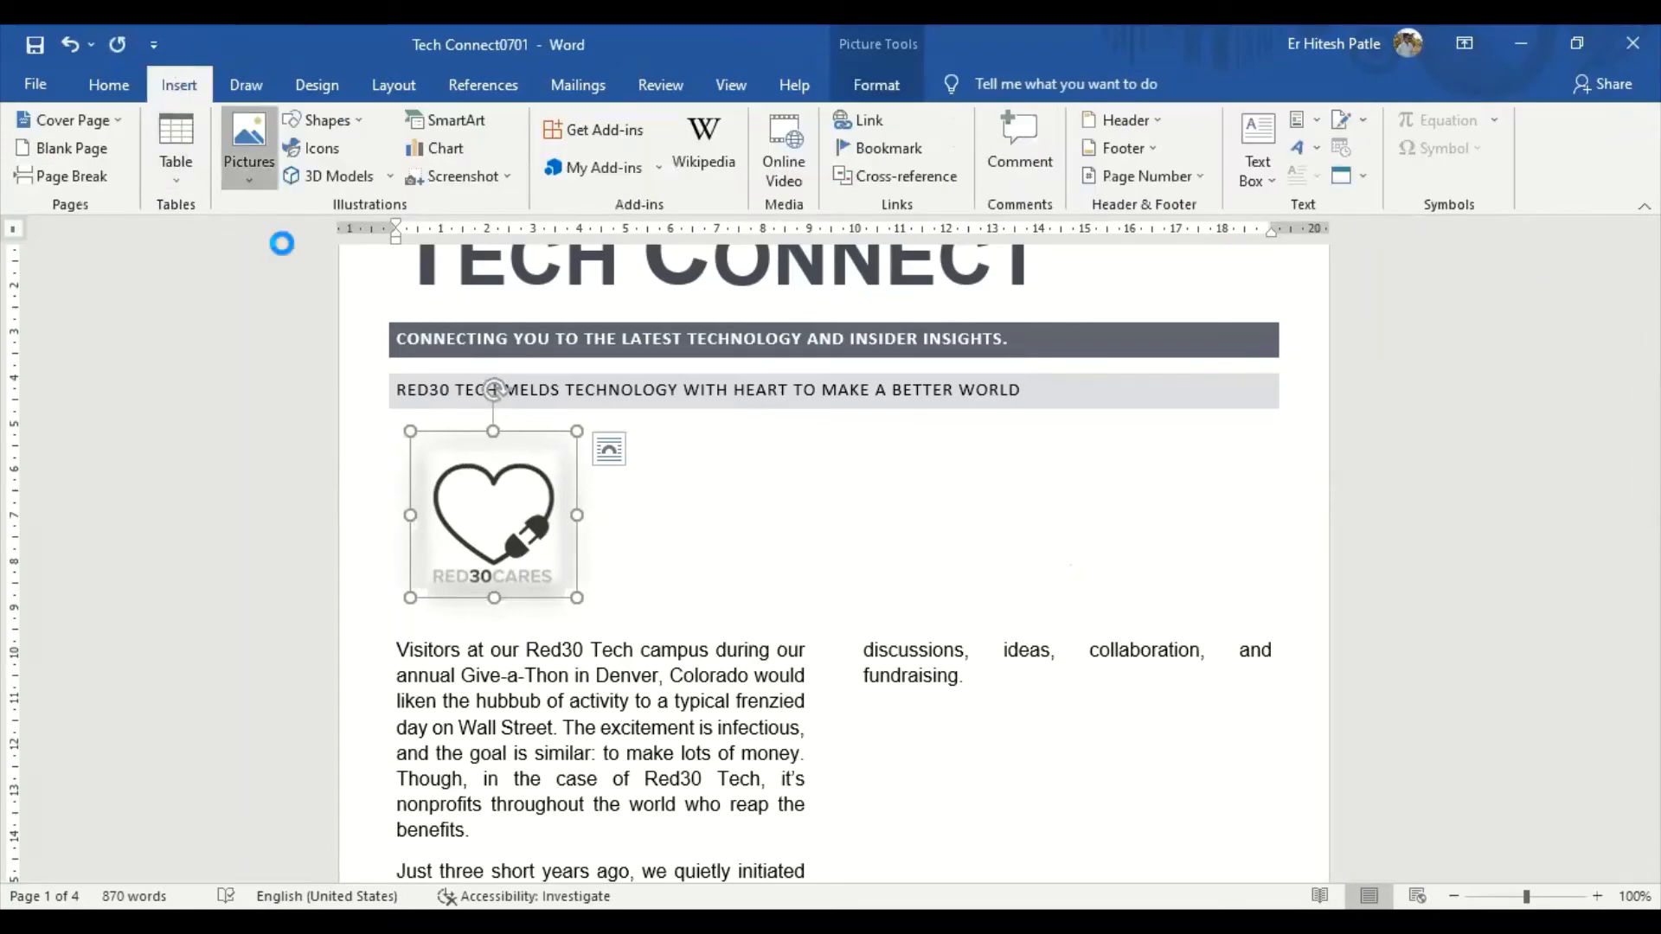
pyautogui.click(450, 355)
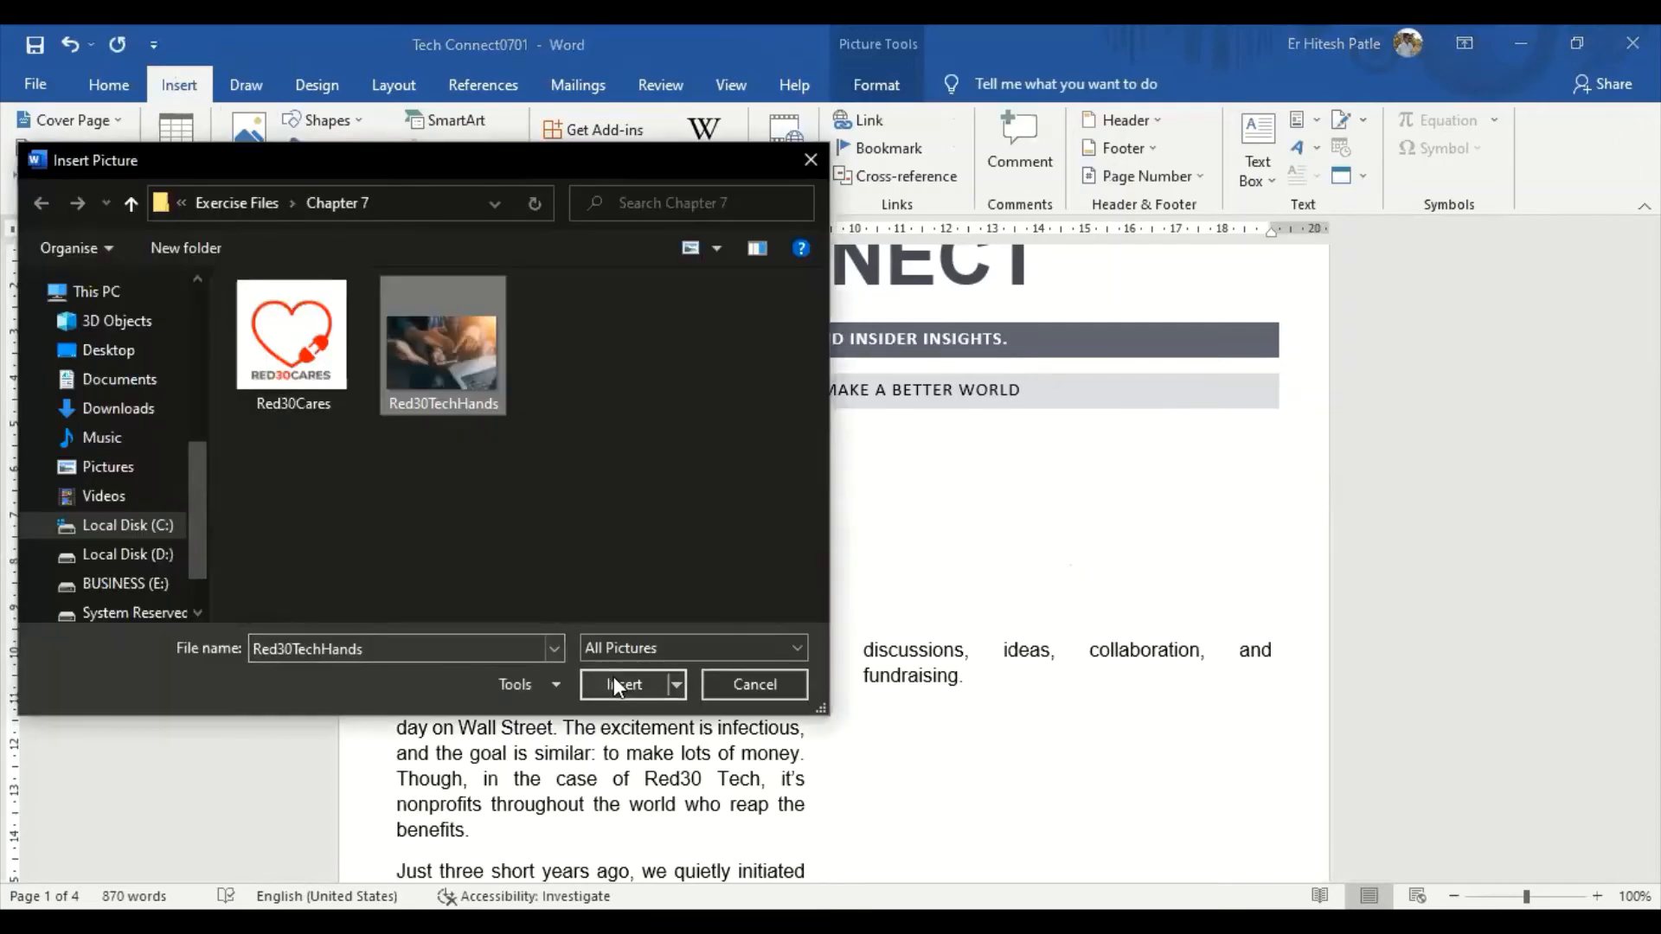
pyautogui.click(615, 682)
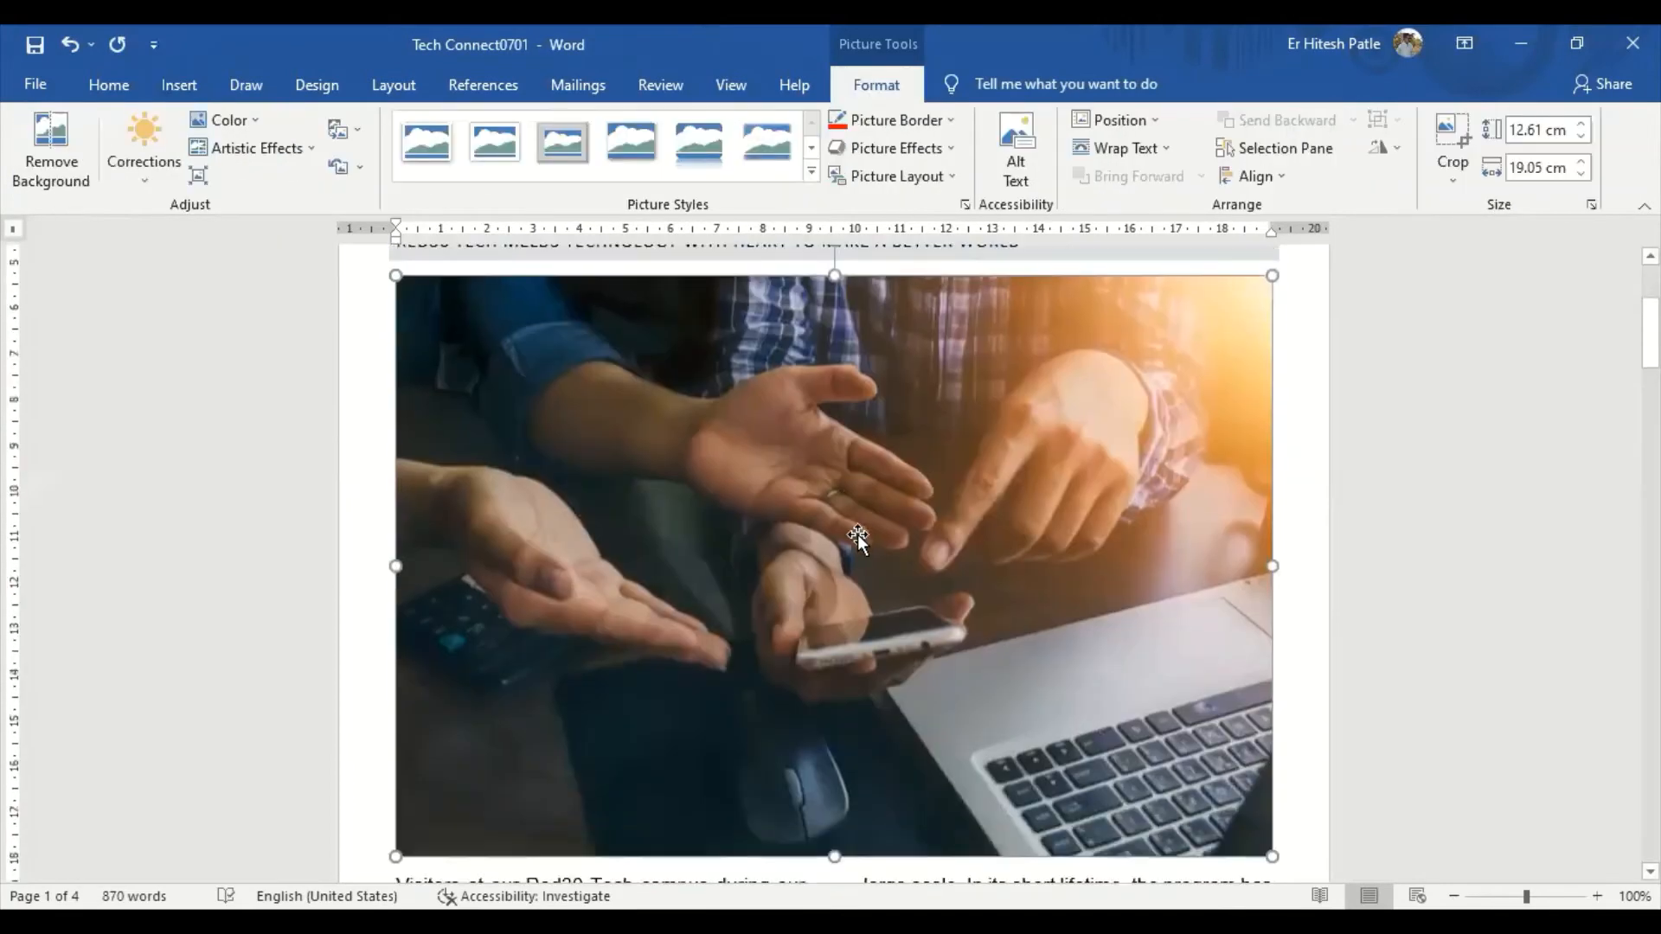
# Resize the Red30TechHands picture to about 8.23 cm high and 15.56 cm wide
pyautogui.scroll(-5, 857, 536)
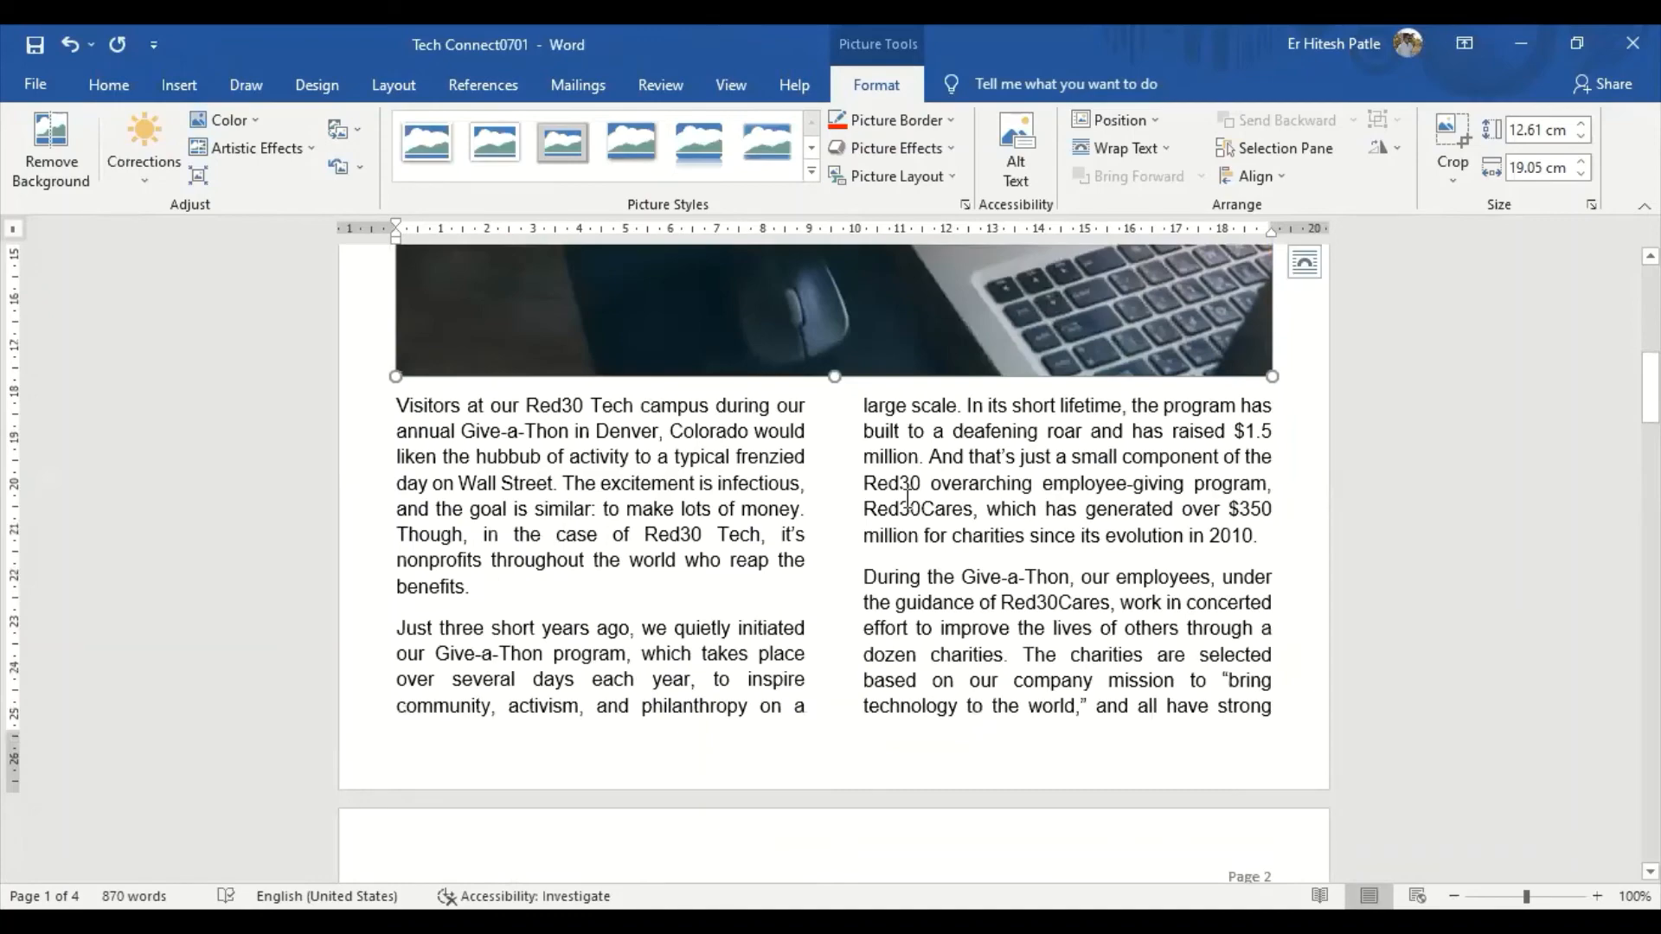
pyautogui.scroll(4, 907, 497)
pyautogui.scroll(3, 905, 496)
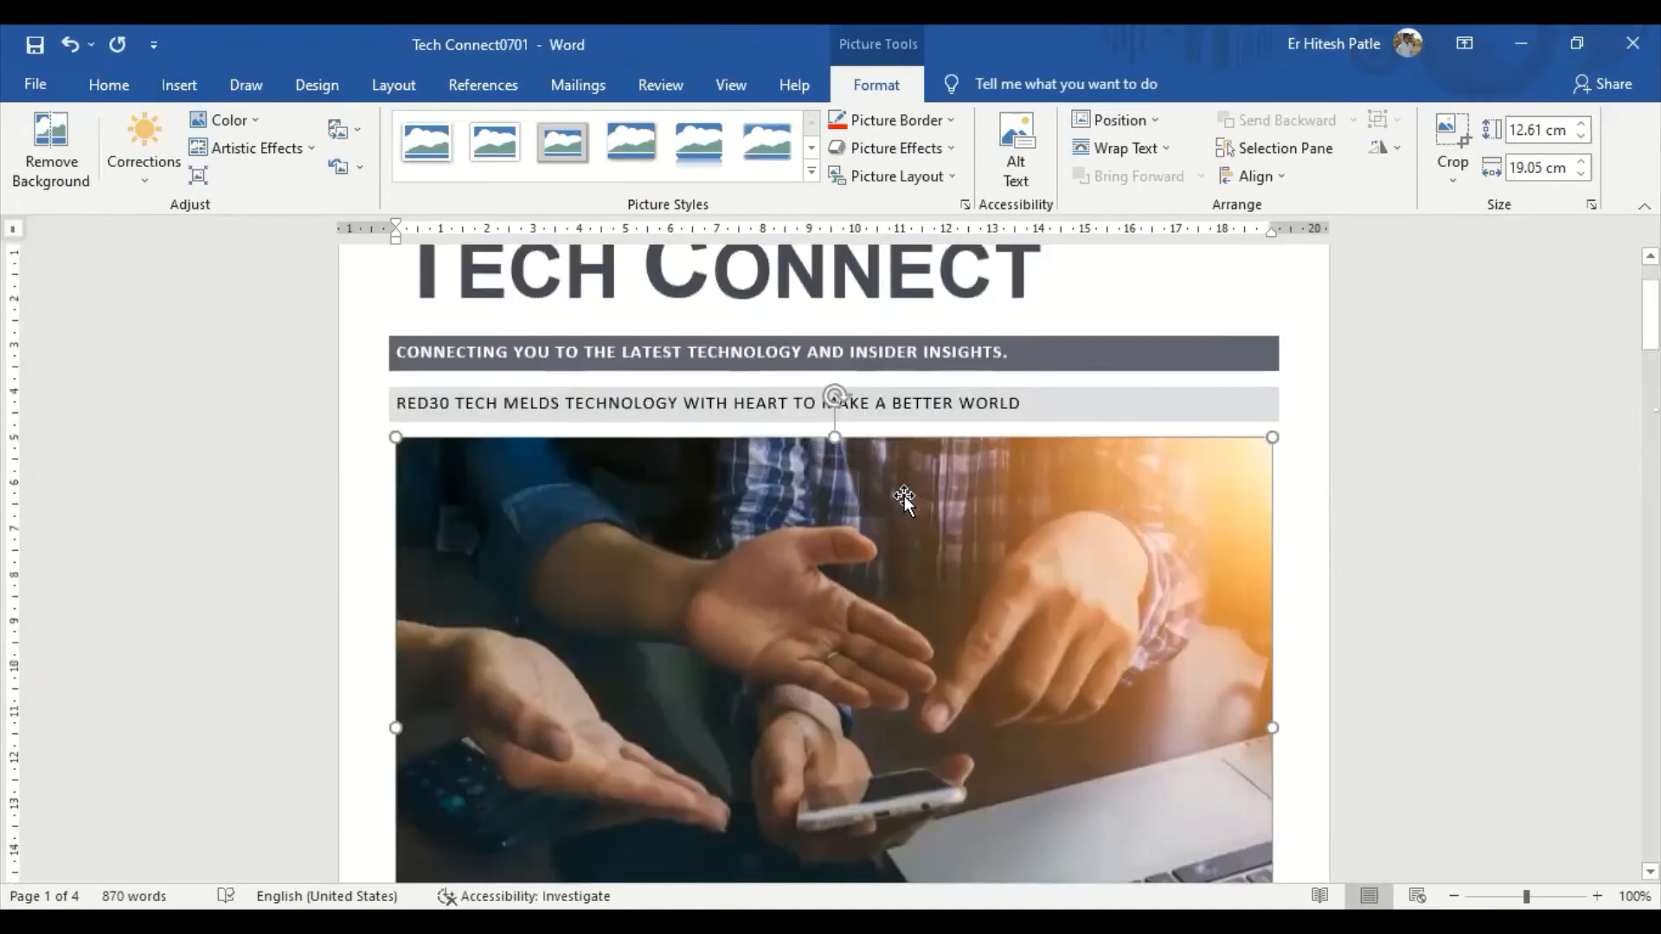
pyautogui.scroll(-4, 905, 496)
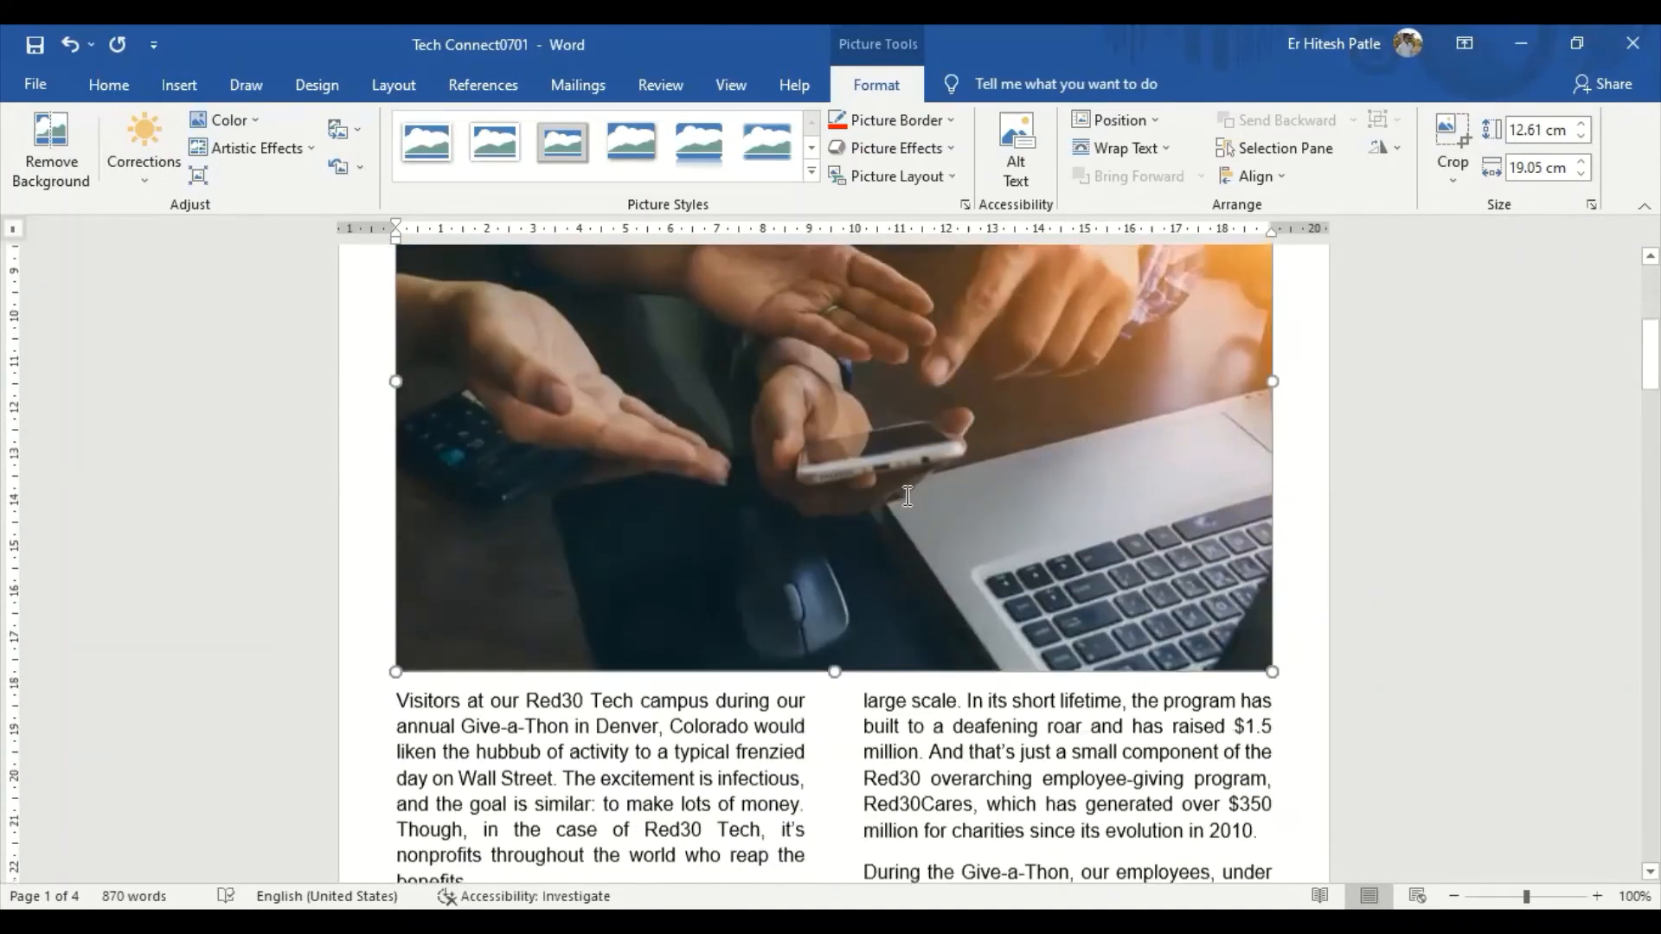
pyautogui.scroll(-4, 905, 496)
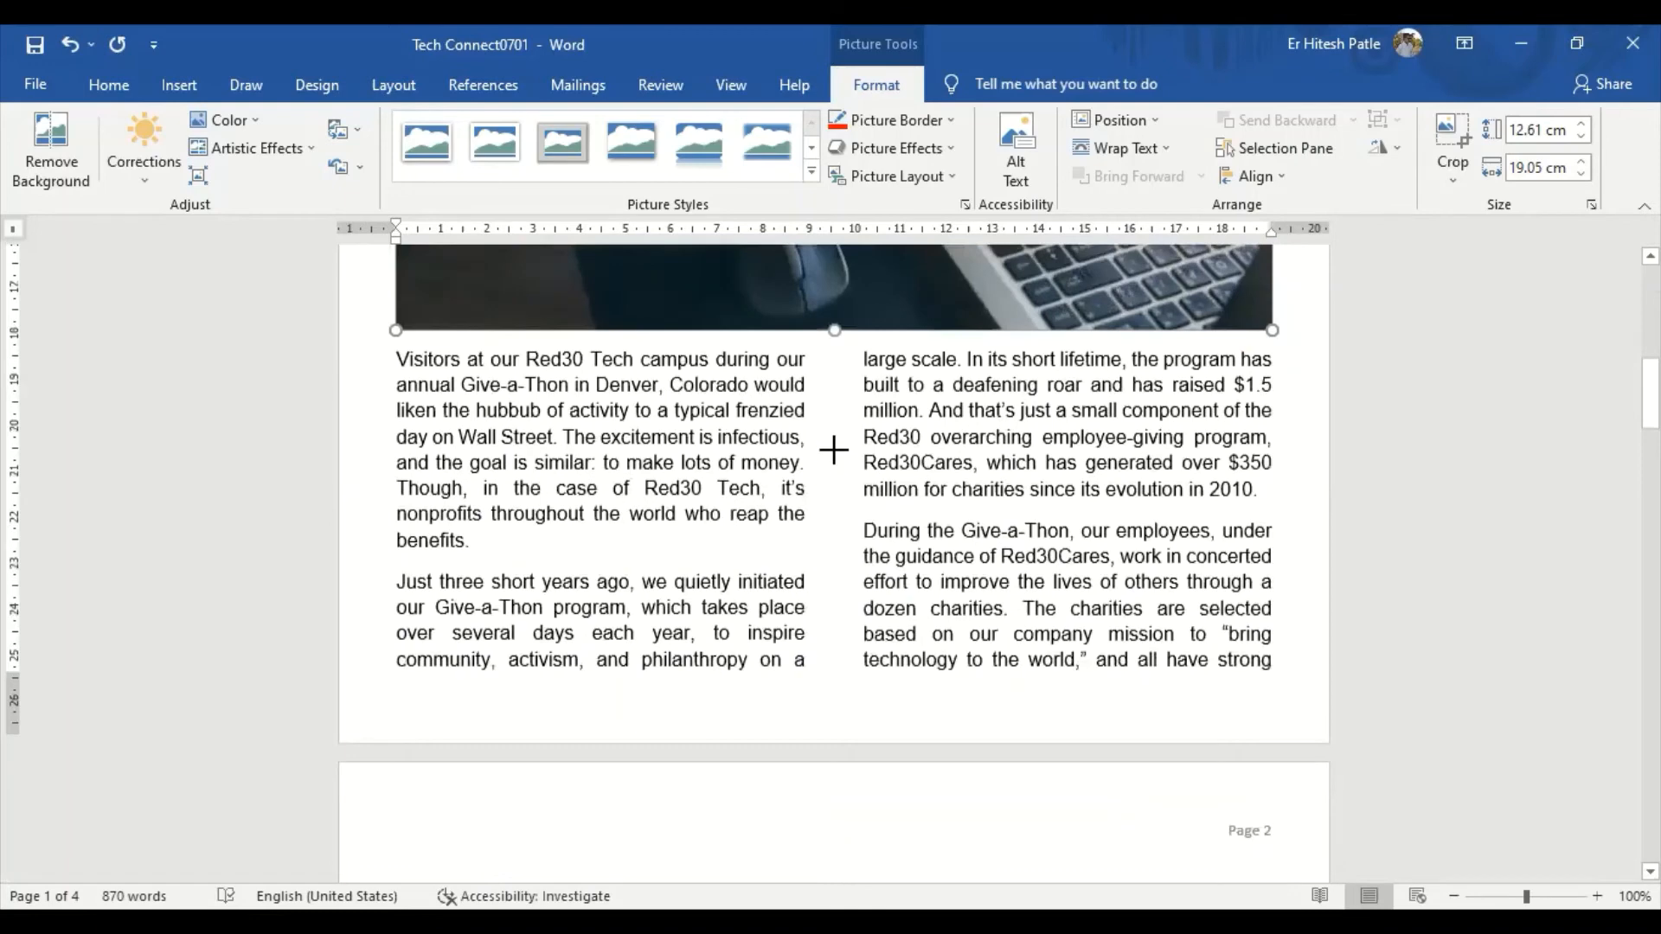
pyautogui.moveTo(833, 279)
pyautogui.mouseDown()
pyautogui.moveTo(831, 382)
pyautogui.moveTo(829, 312)
pyautogui.mouseUp()
pyautogui.moveTo(832, 290); pyautogui.dragTo(832, 290)
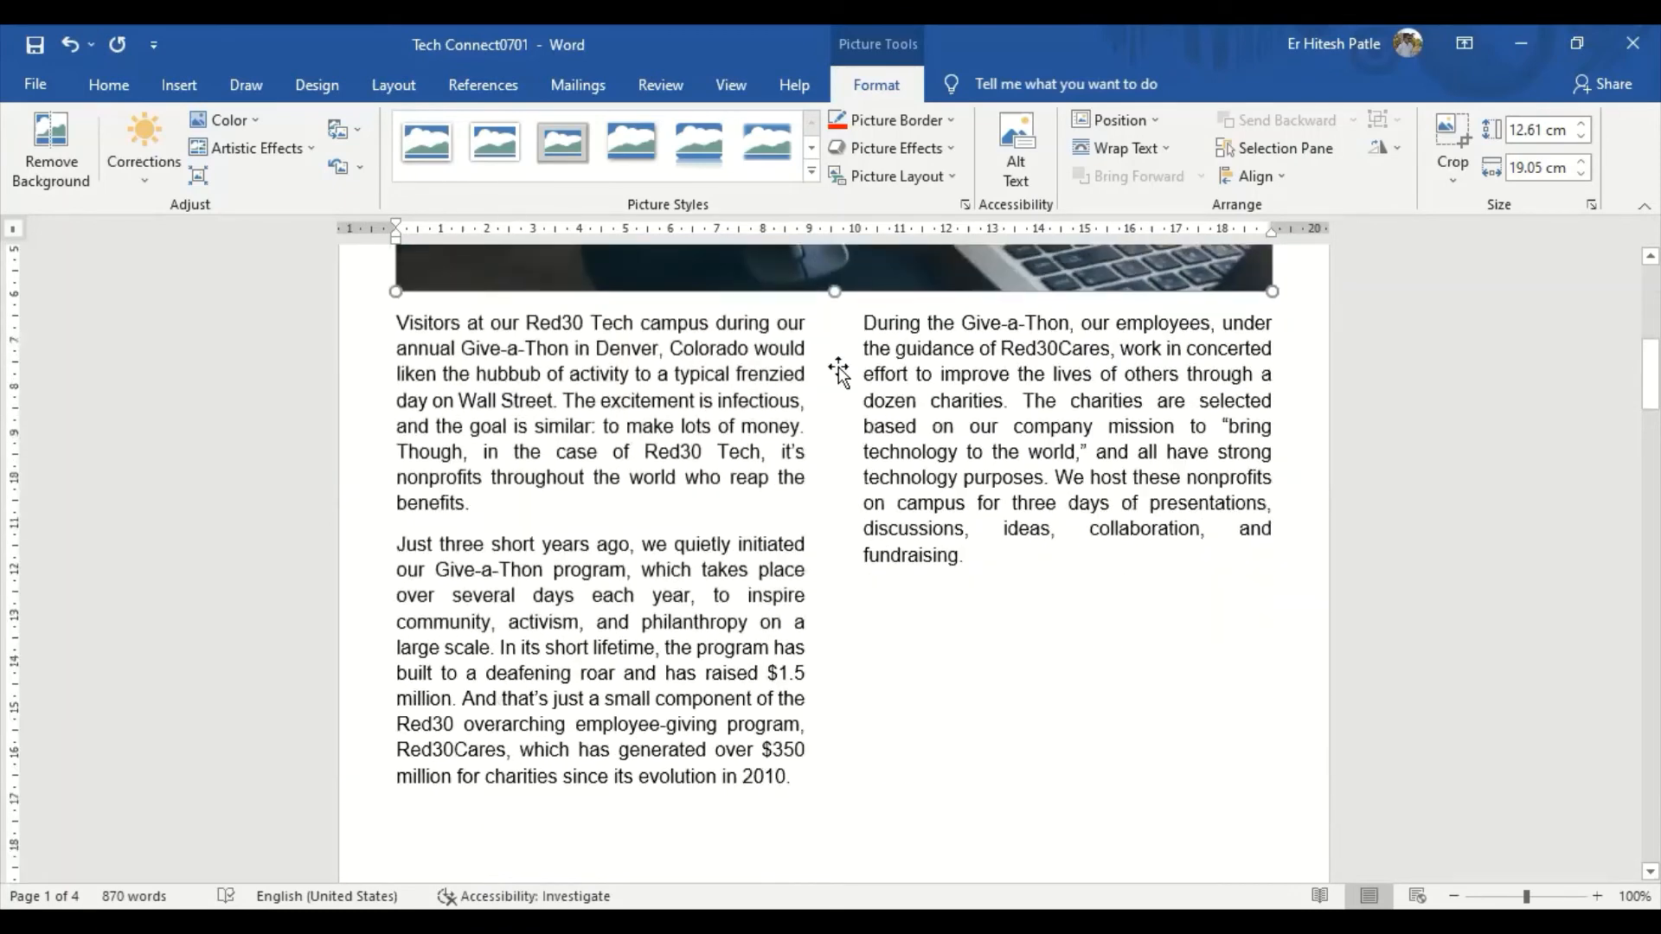
pyautogui.scroll(5, 852, 416)
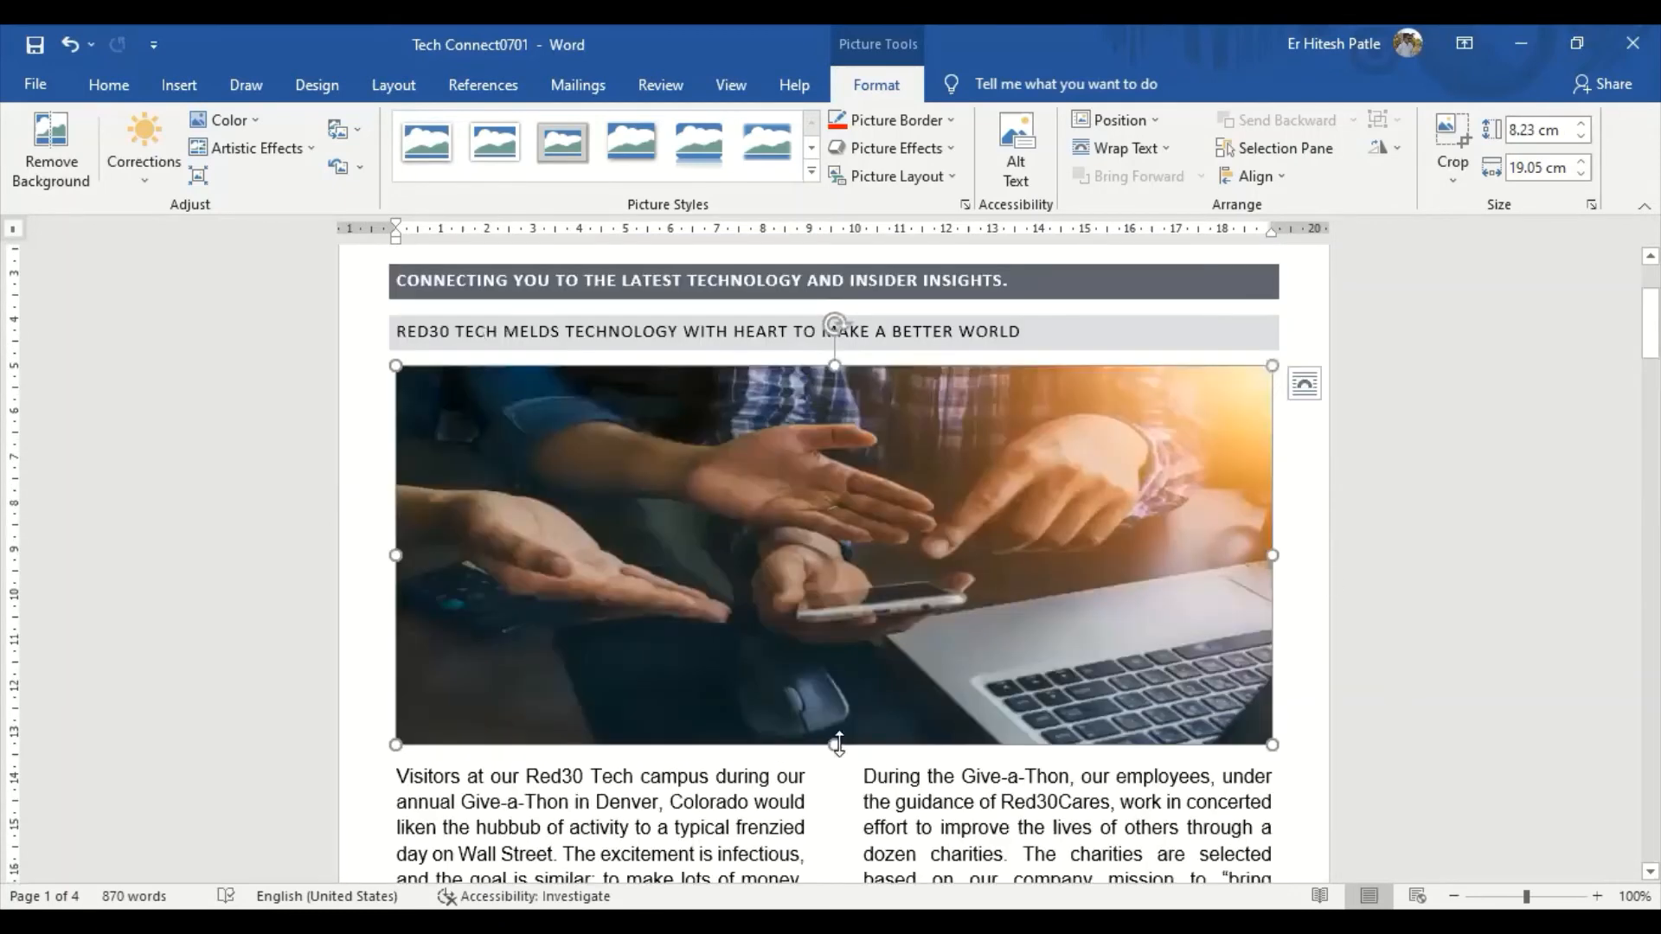
pyautogui.moveTo(1277, 551); pyautogui.dragTo(1111, 548)
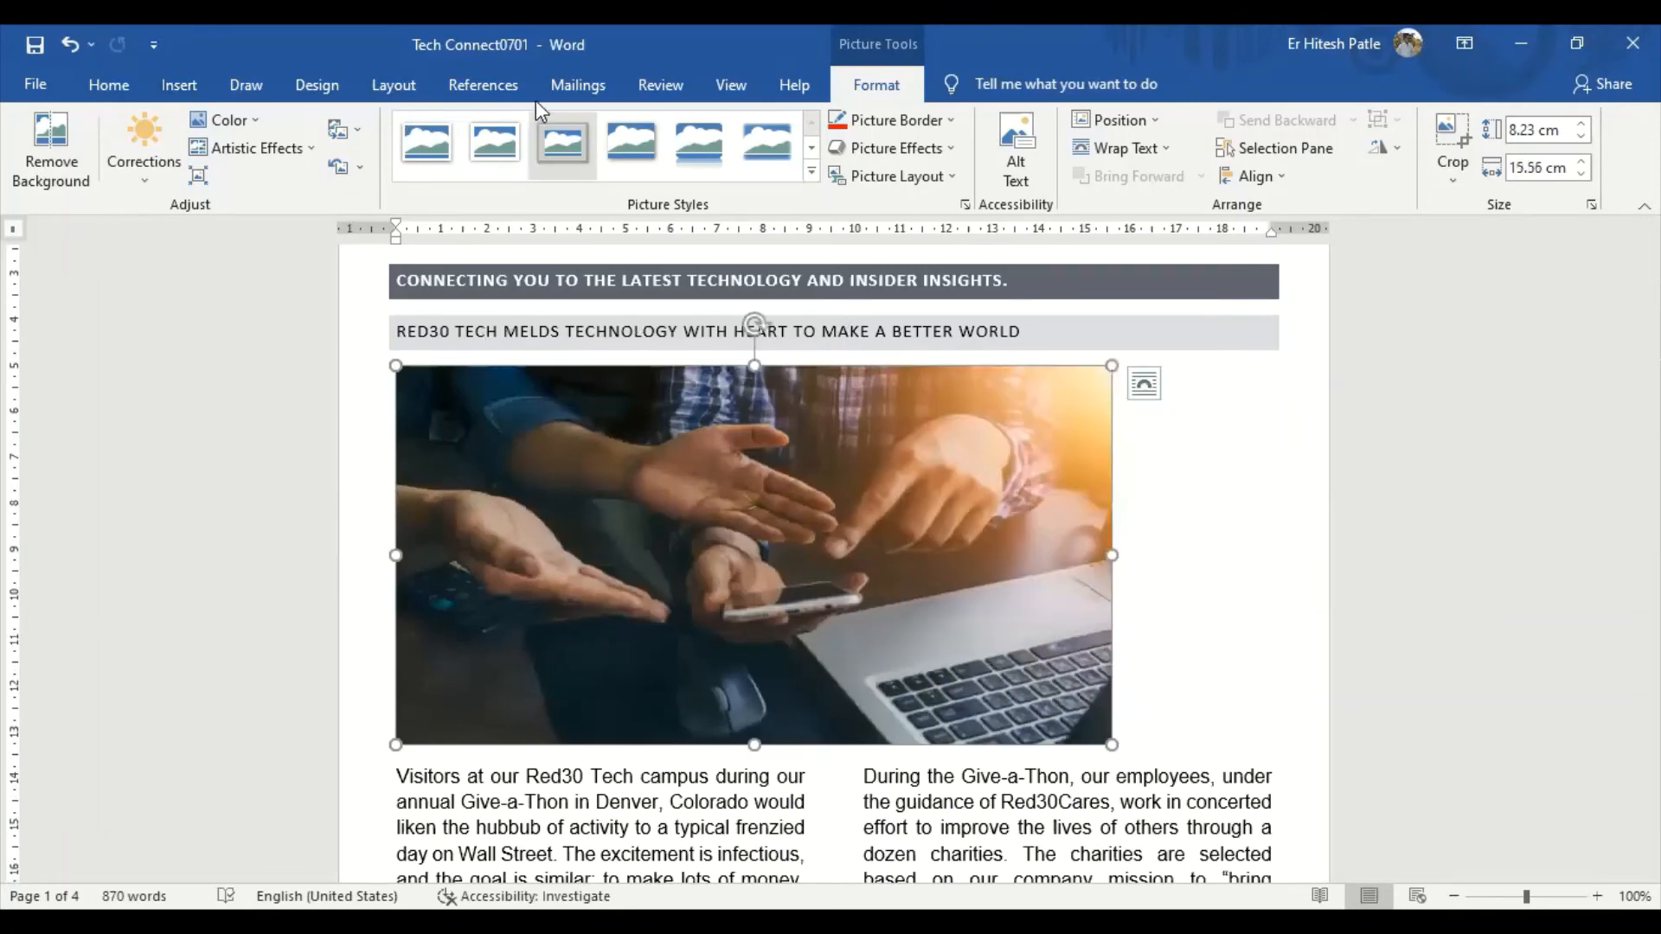
# Try centered, left and right alignment on the Red30TechHands picture, and leave it centered
pyautogui.click(122, 86)
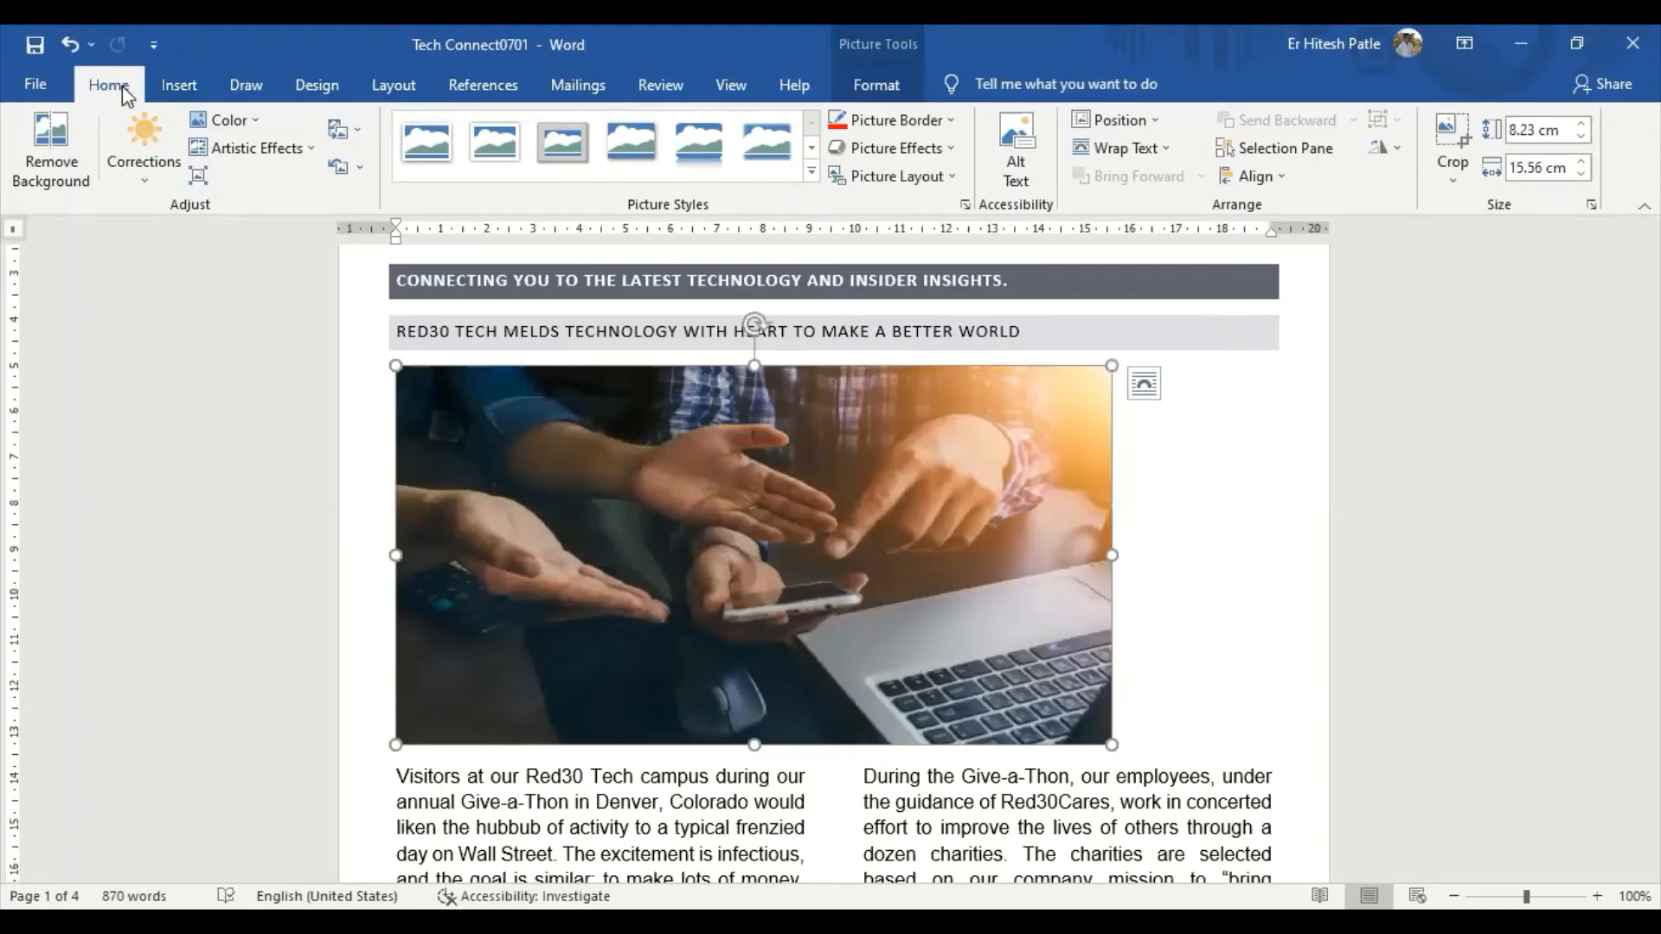
pyautogui.click(612, 170)
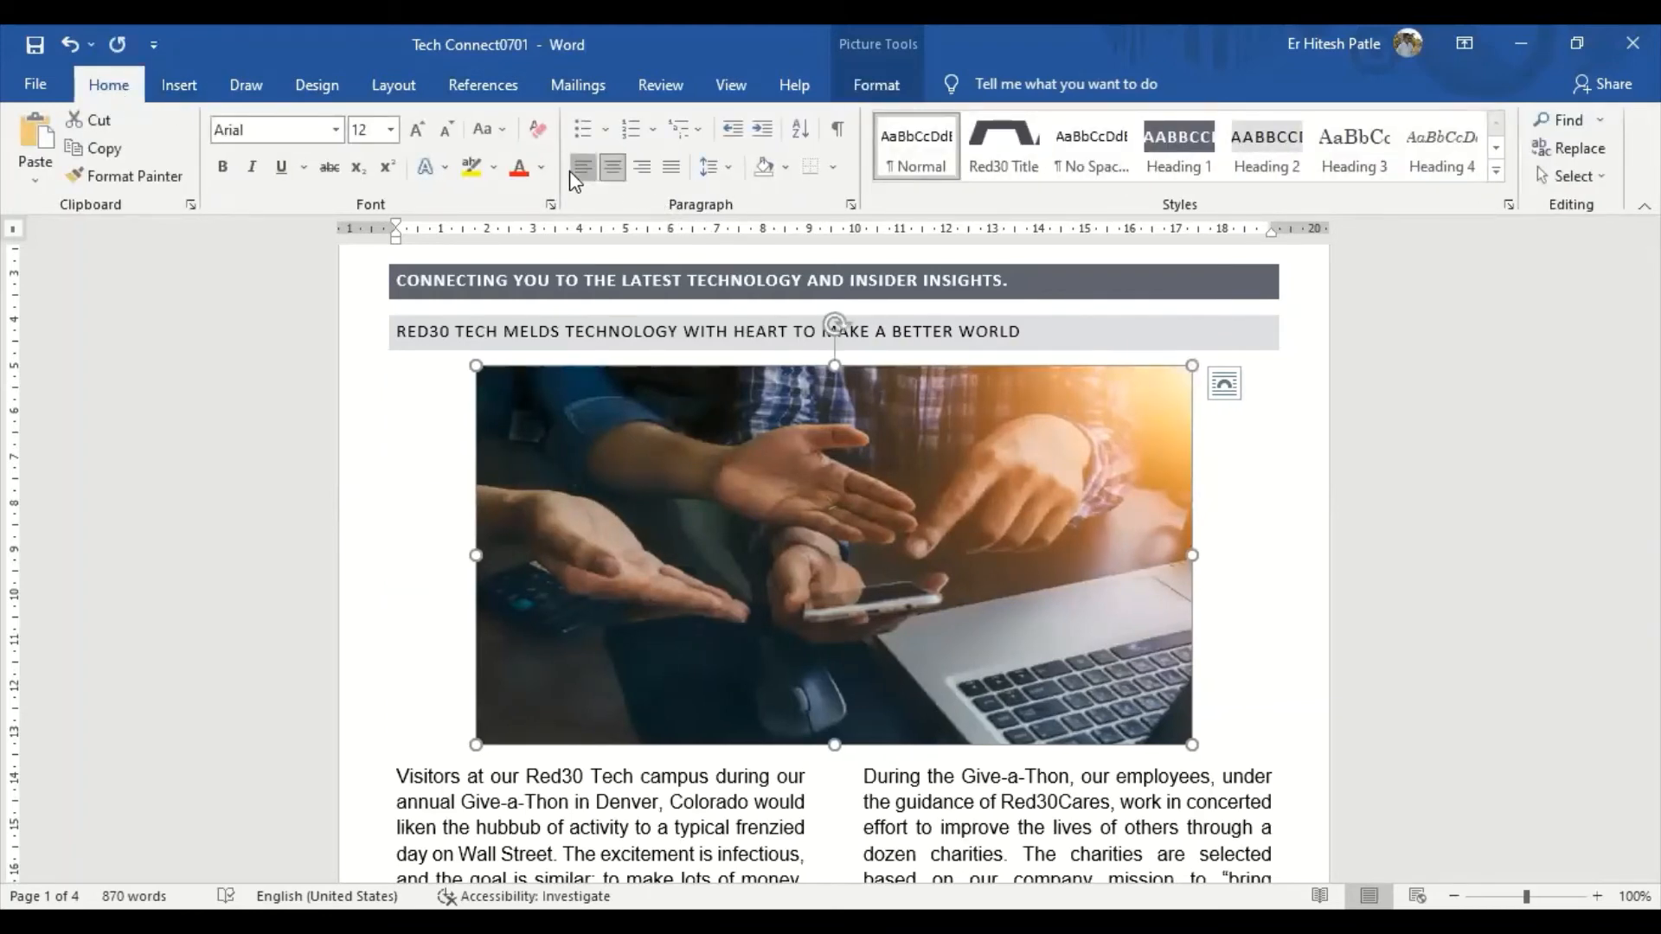
pyautogui.click(573, 169)
pyautogui.click(641, 169)
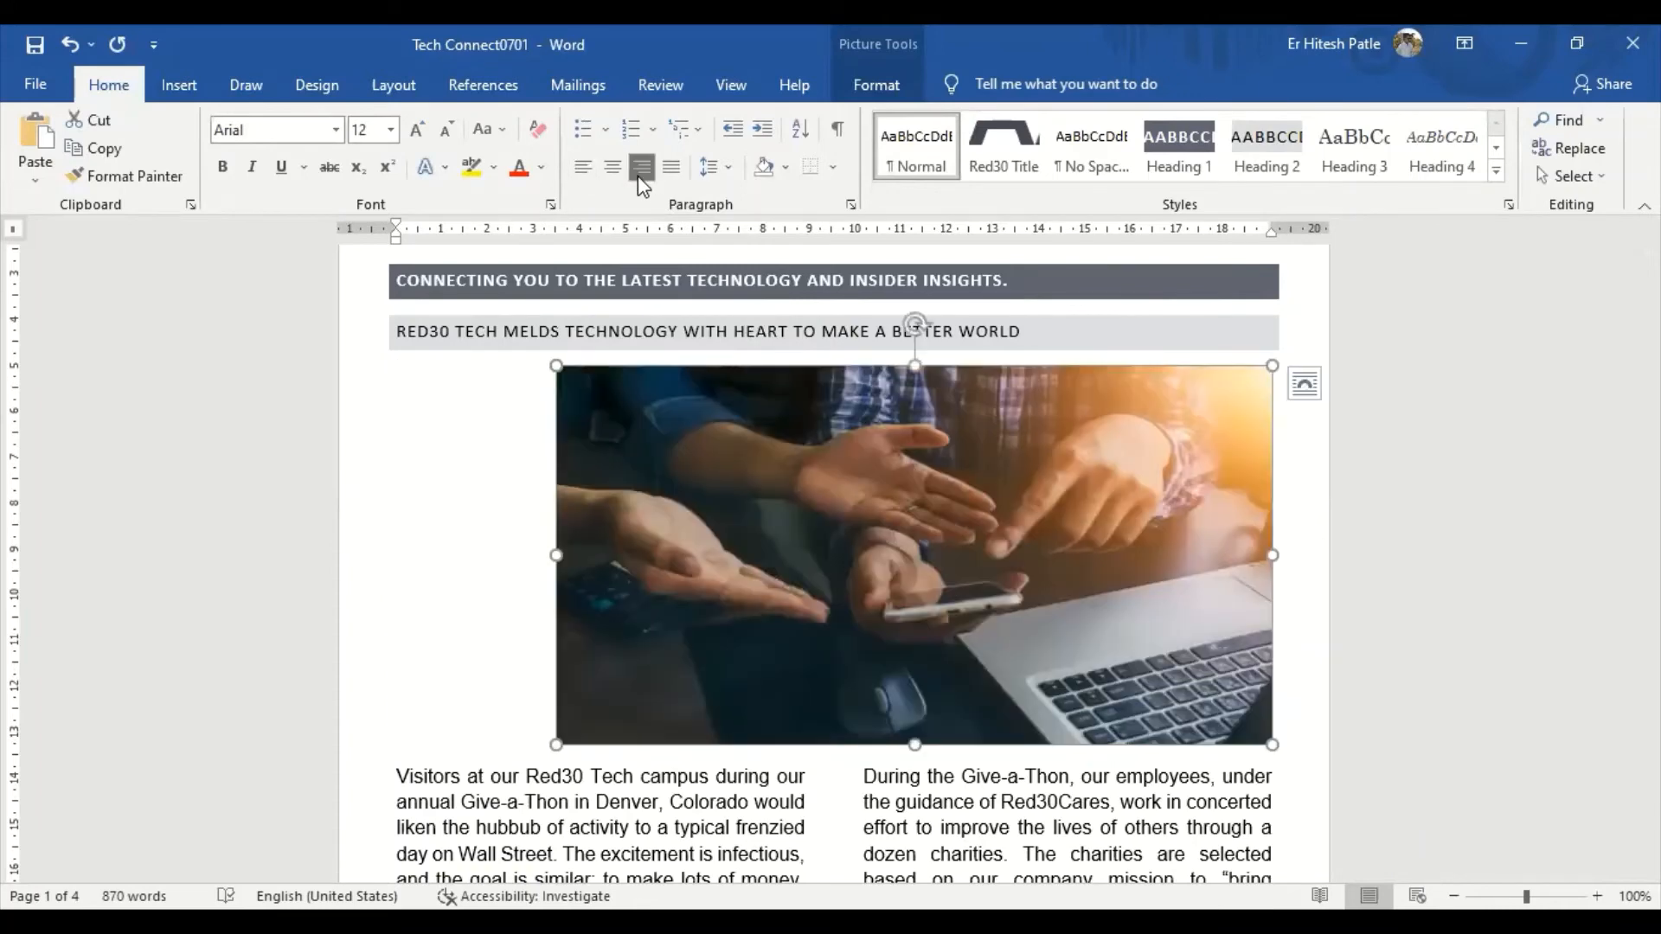
pyautogui.click(614, 170)
# Enlarge the centered Red30TechHands picture to about 11.77 cm high and 17.62 cm wide
pyautogui.moveTo(423, 547); pyautogui.dragTo(385, 546)
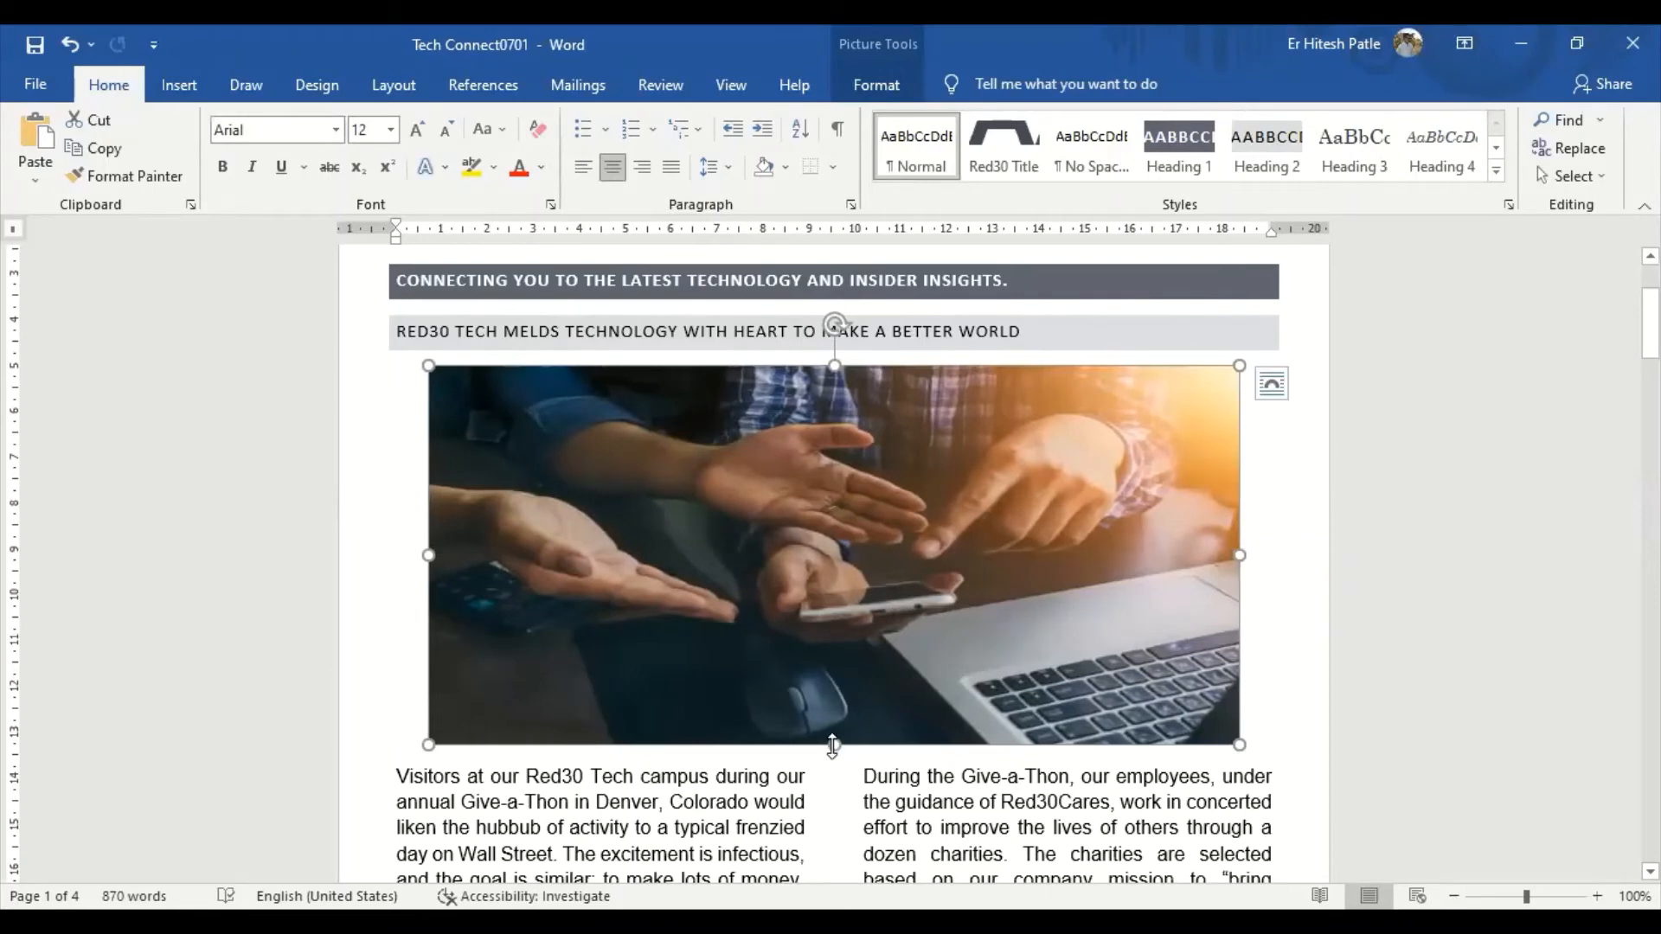
pyautogui.moveTo(834, 745); pyautogui.dragTo(827, 801)
pyautogui.click(1266, 595)
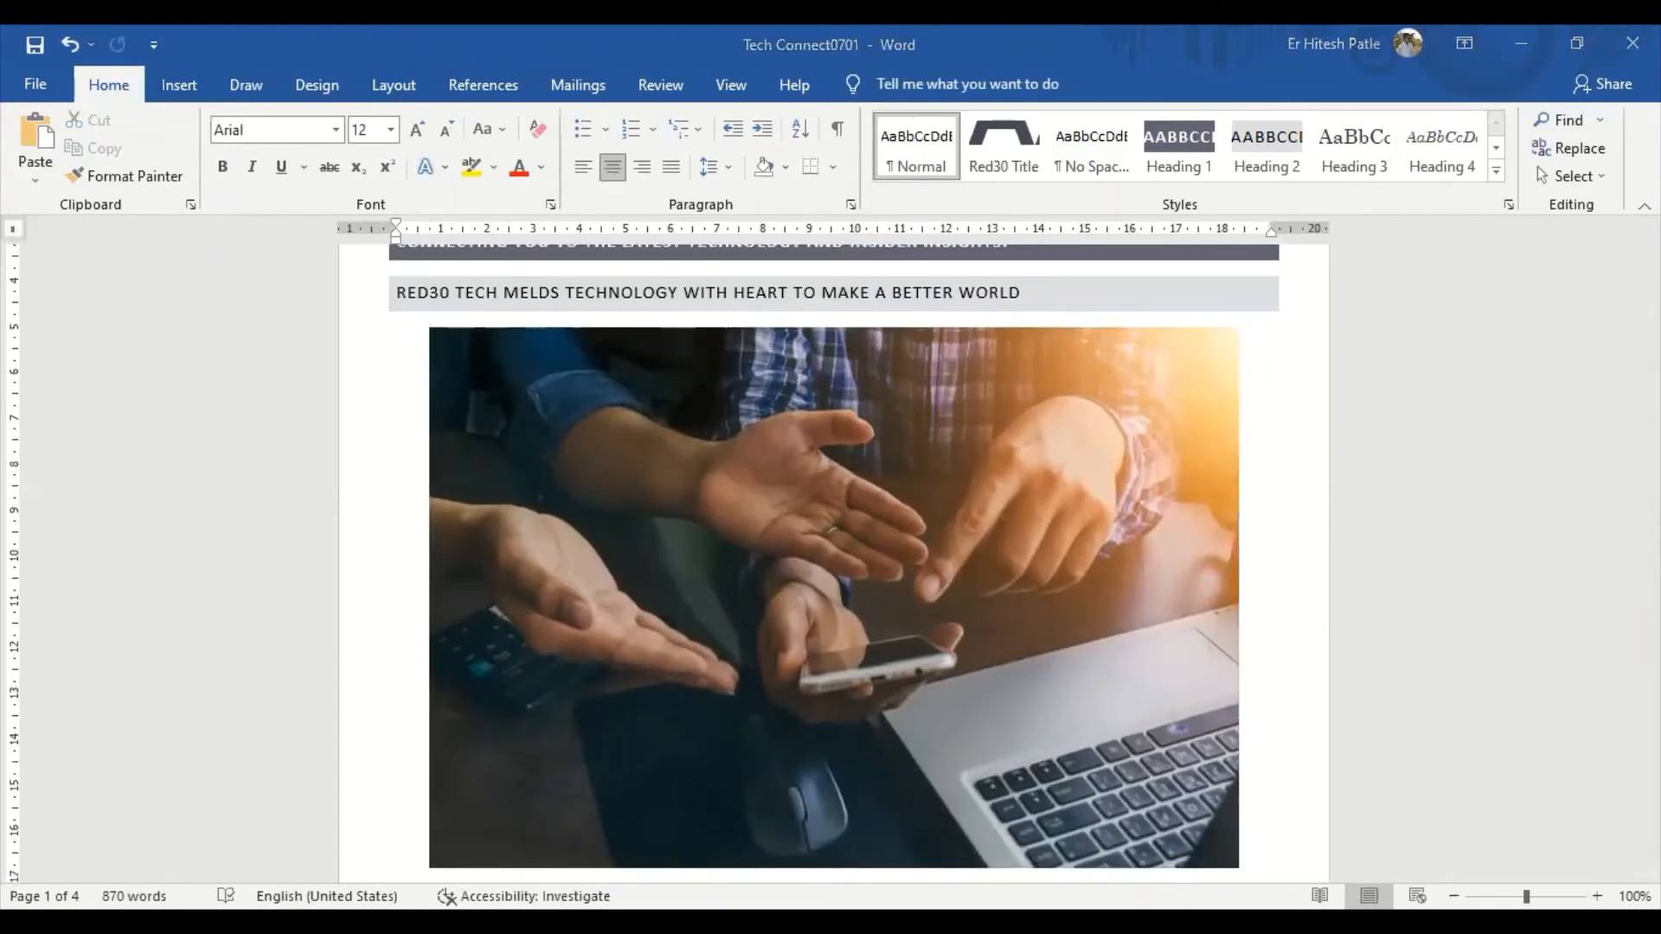
# Crop the top edge of the Red30TechHands picture, reducing its height to about 9.76 cm
pyautogui.scroll(-5, 1309, 724)
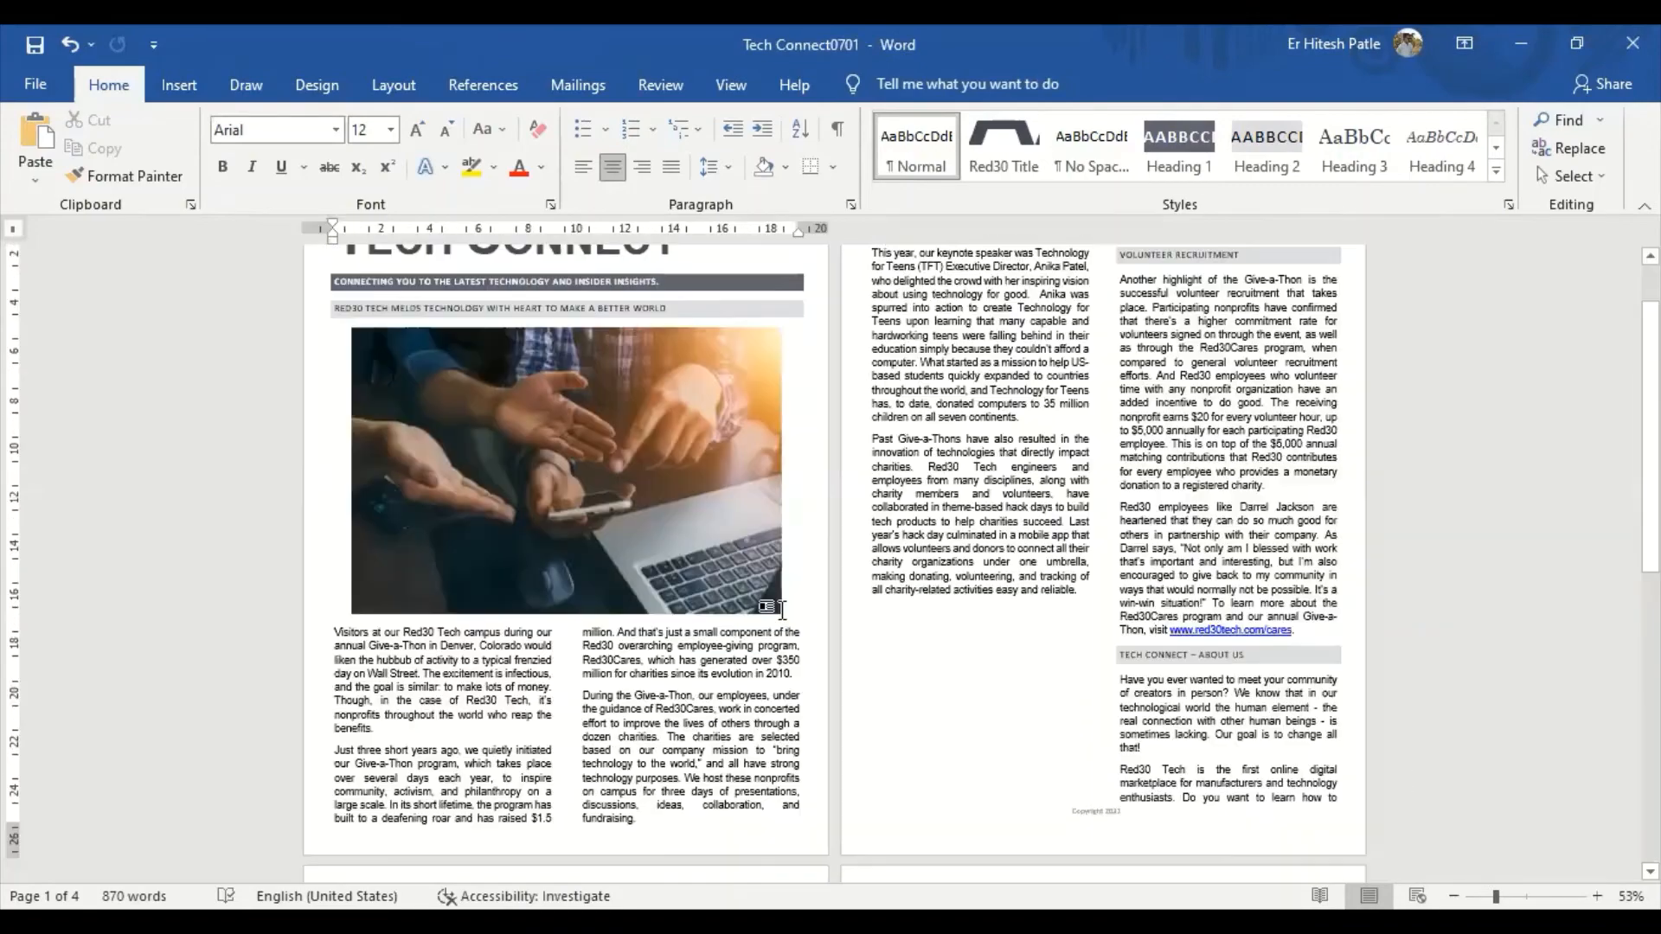
pyautogui.scroll(2, 711, 519)
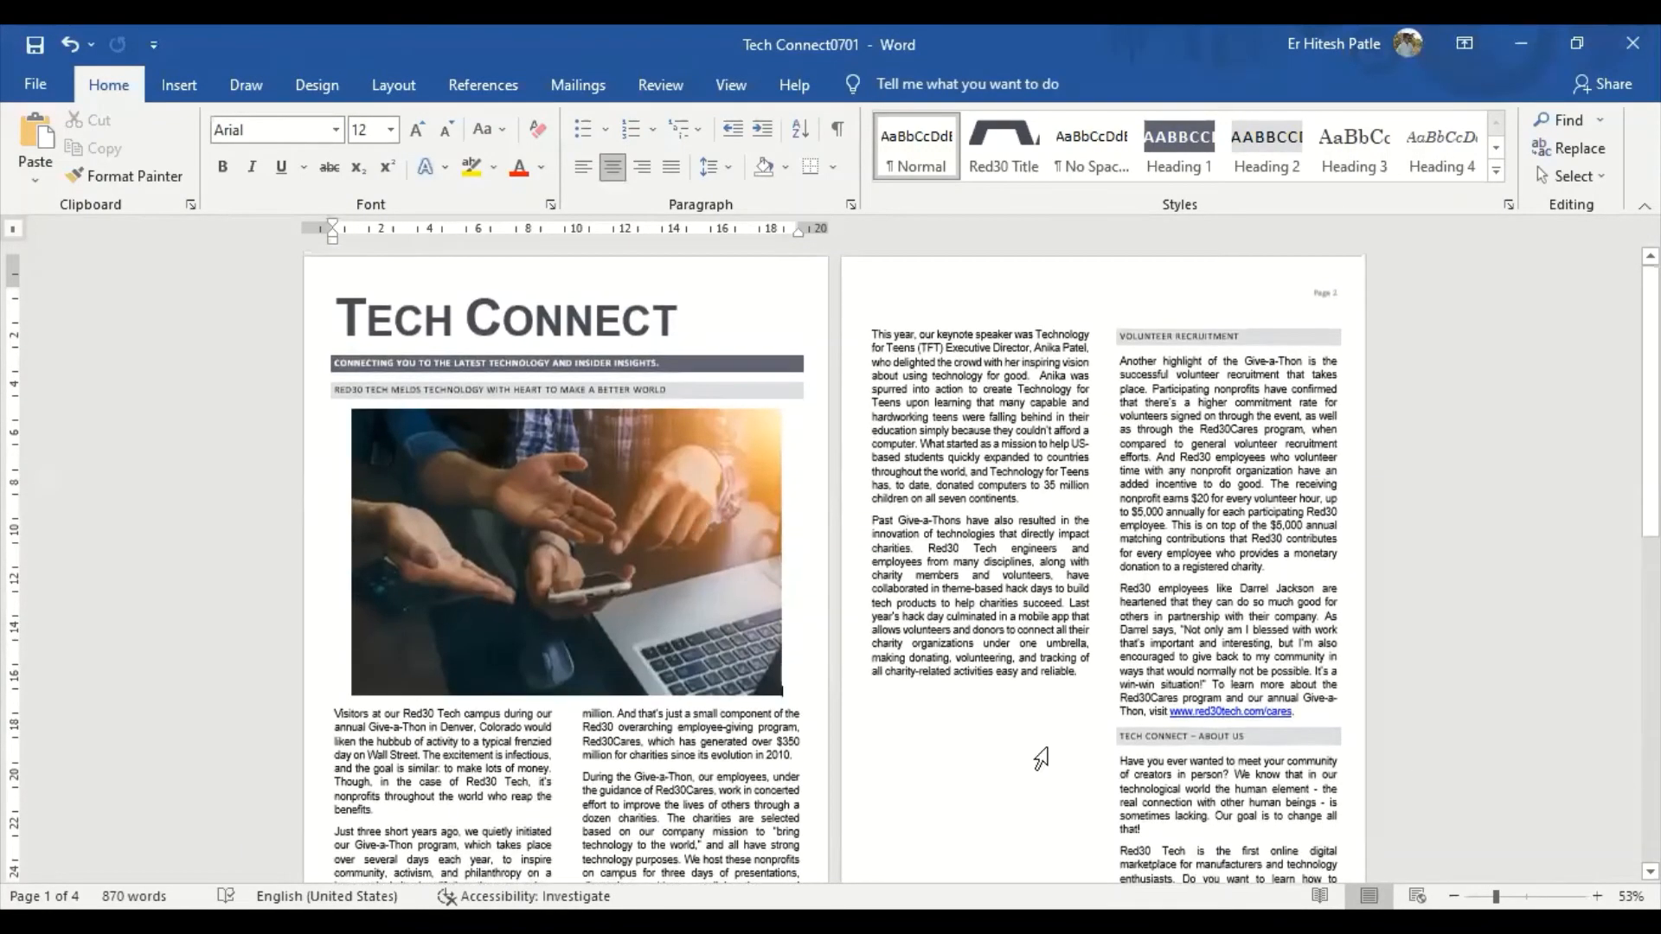
pyautogui.scroll(5, 852, 562)
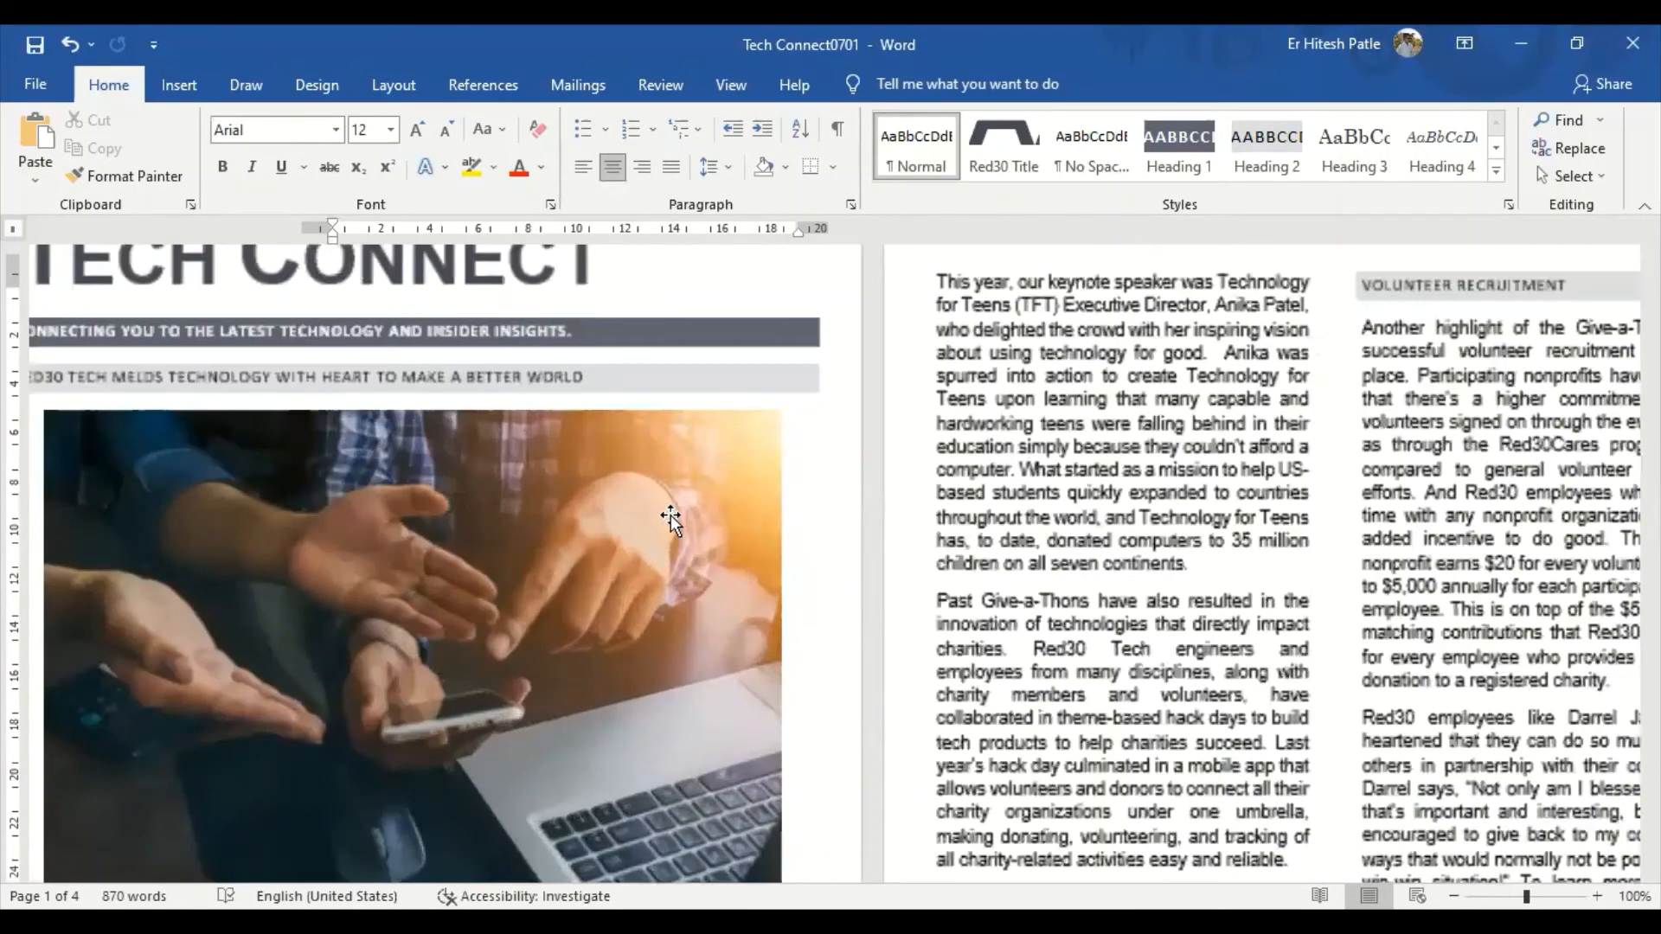
pyautogui.click(879, 84)
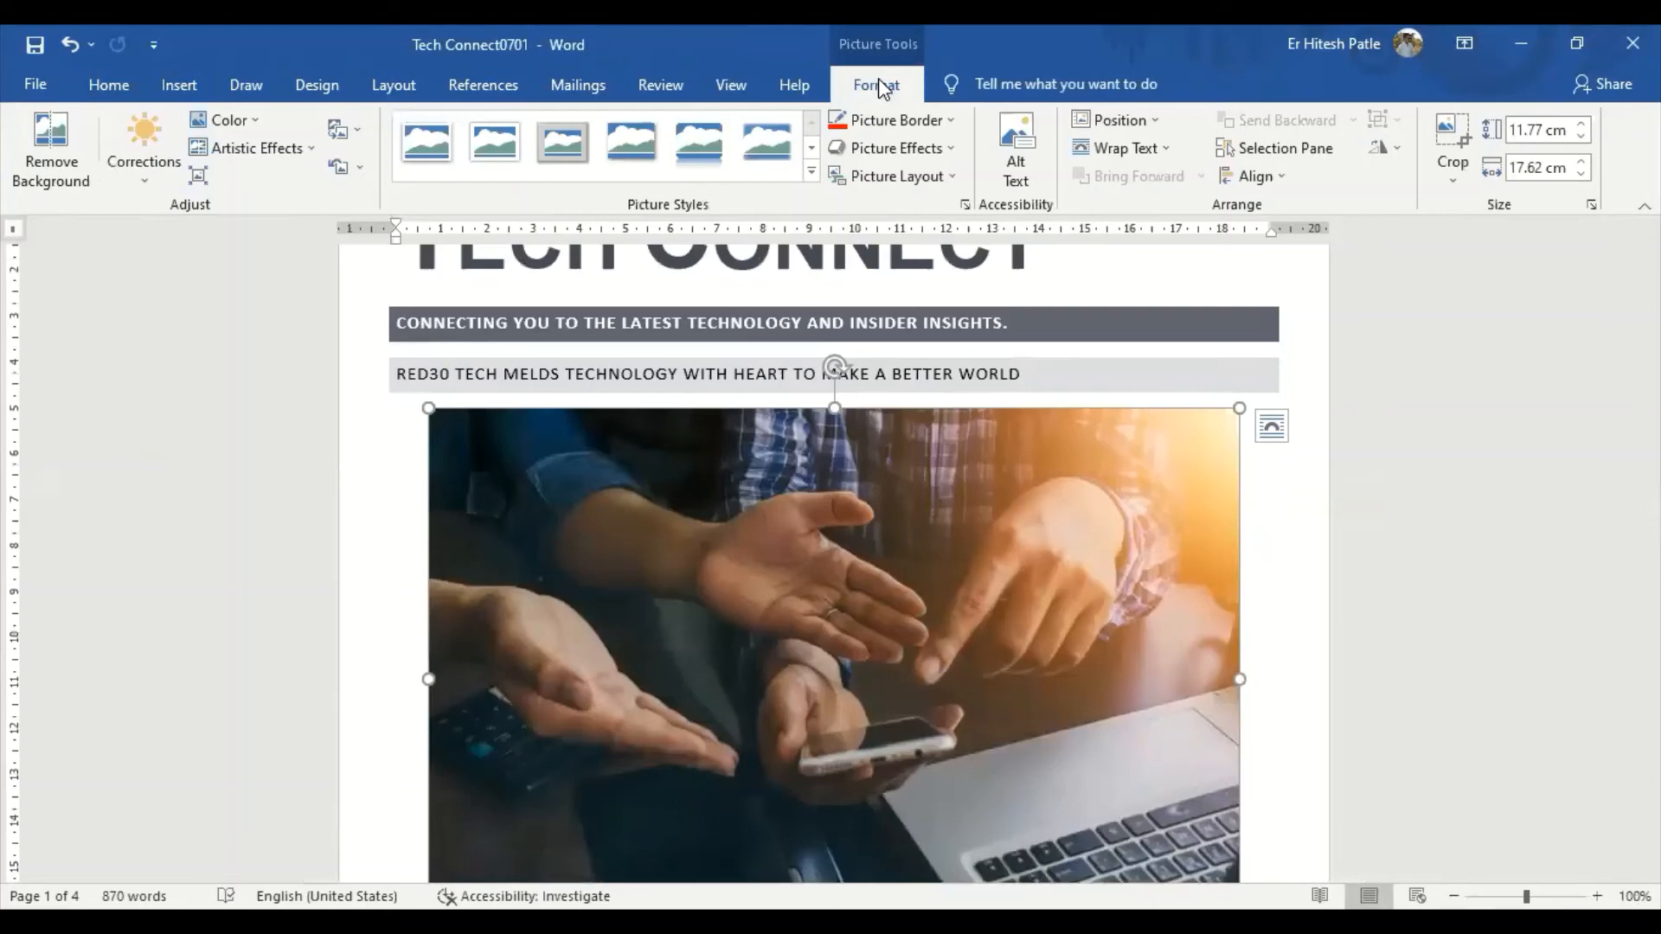
pyautogui.click(1442, 154)
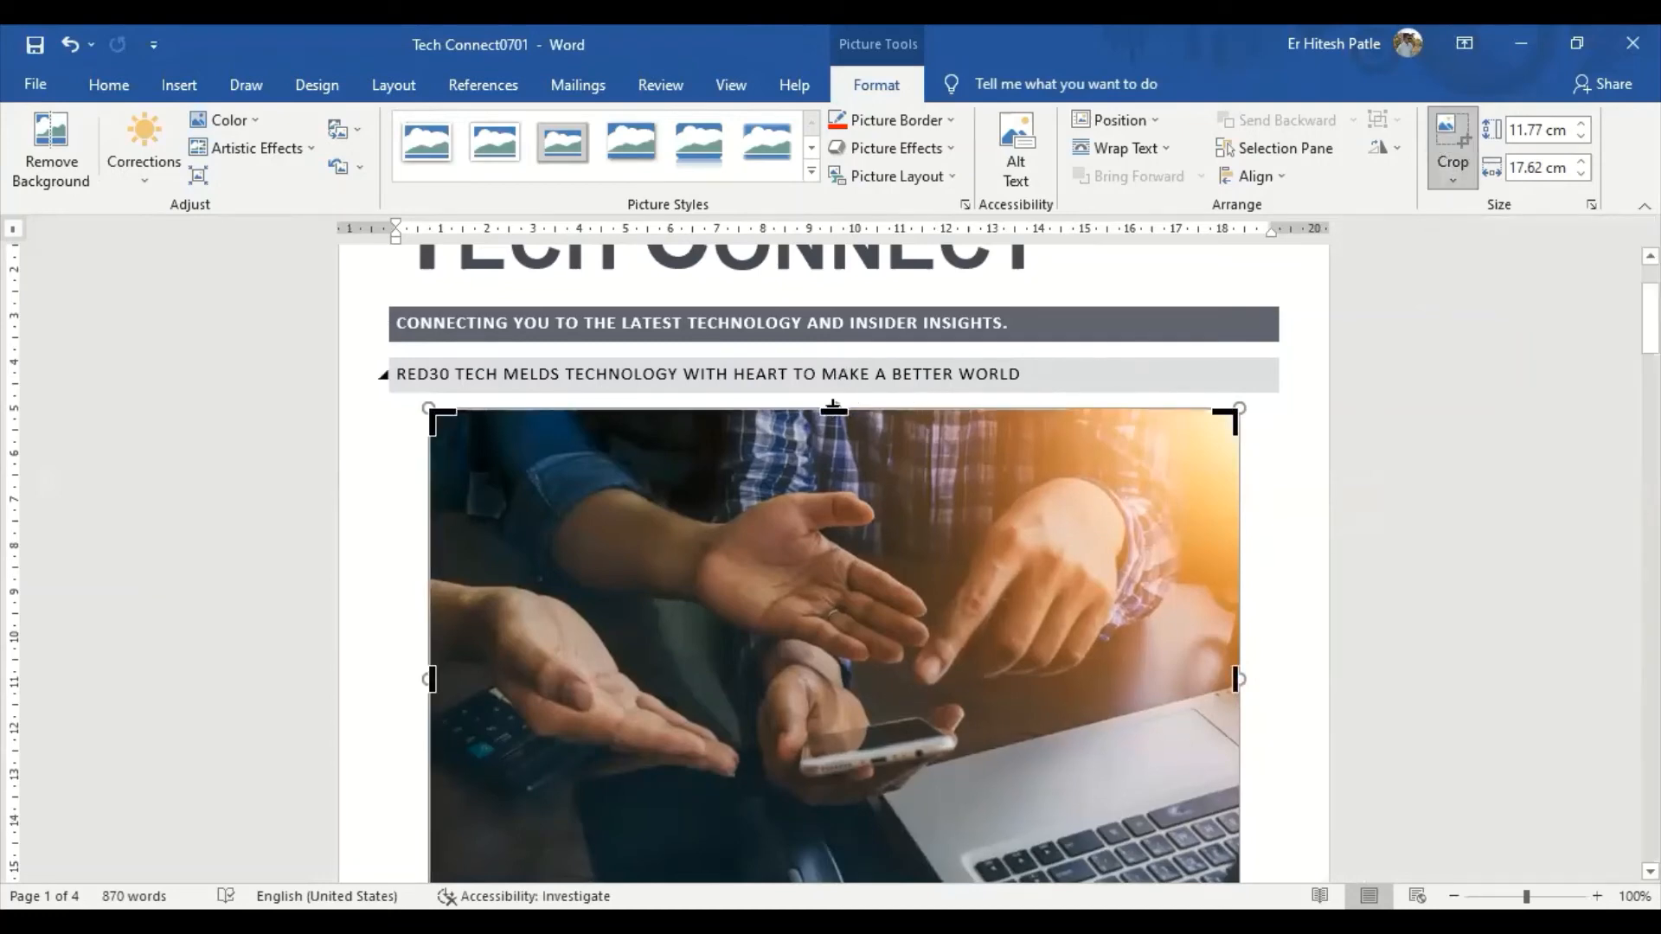
pyautogui.moveTo(833, 408); pyautogui.dragTo(818, 503)
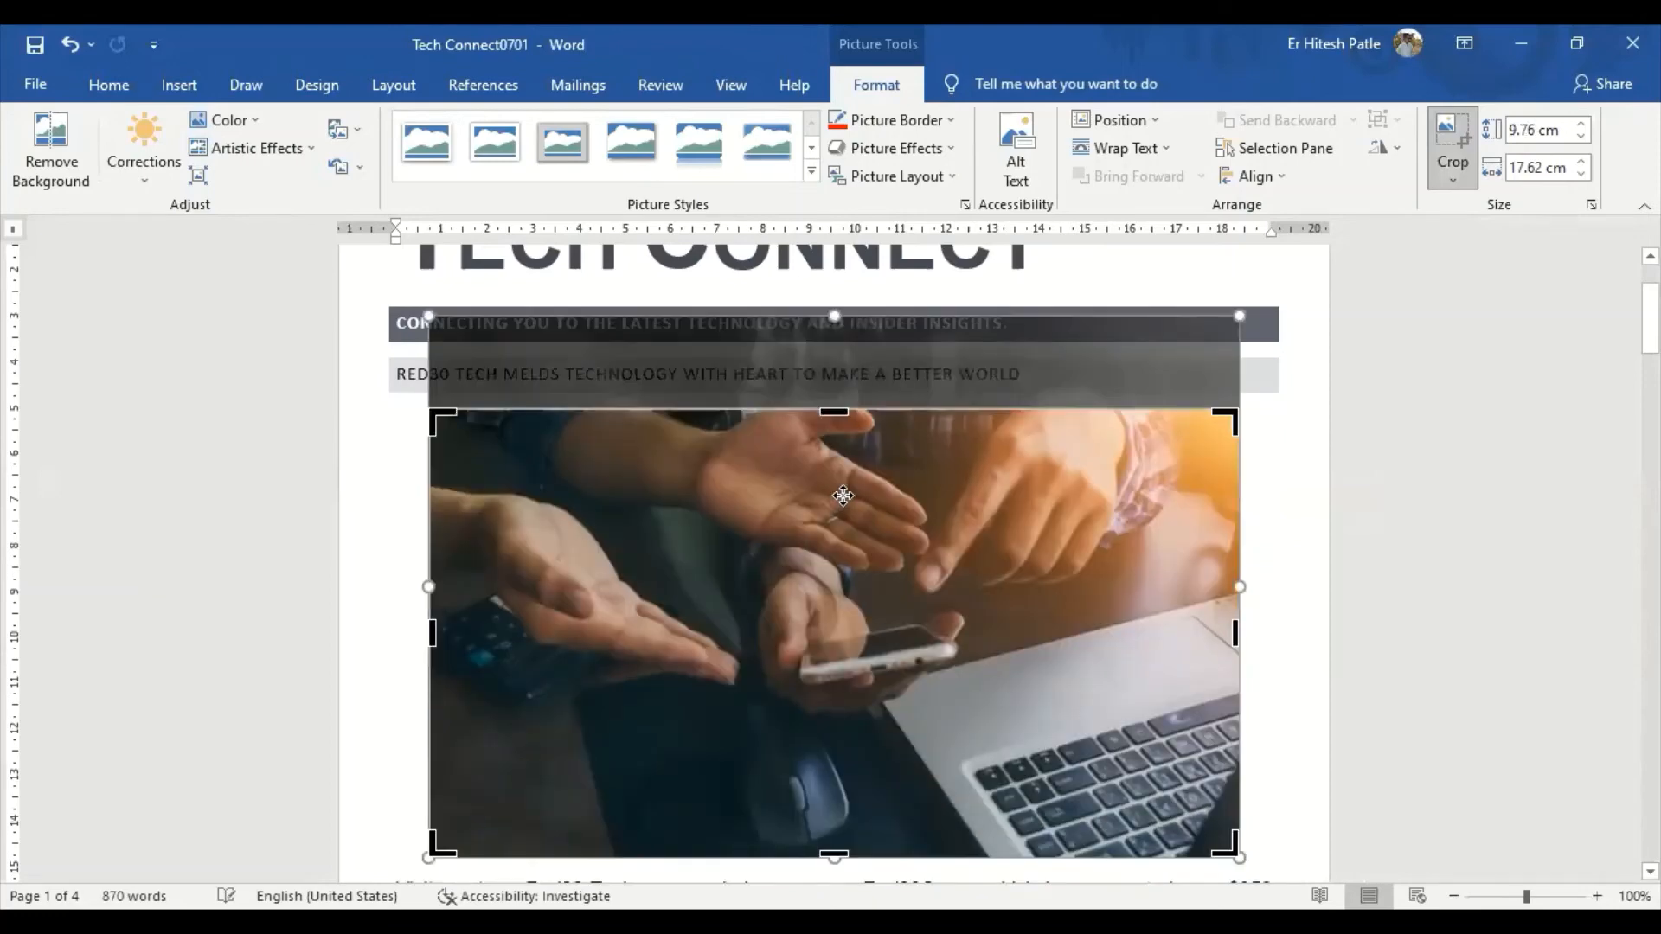
pyautogui.click(1343, 537)
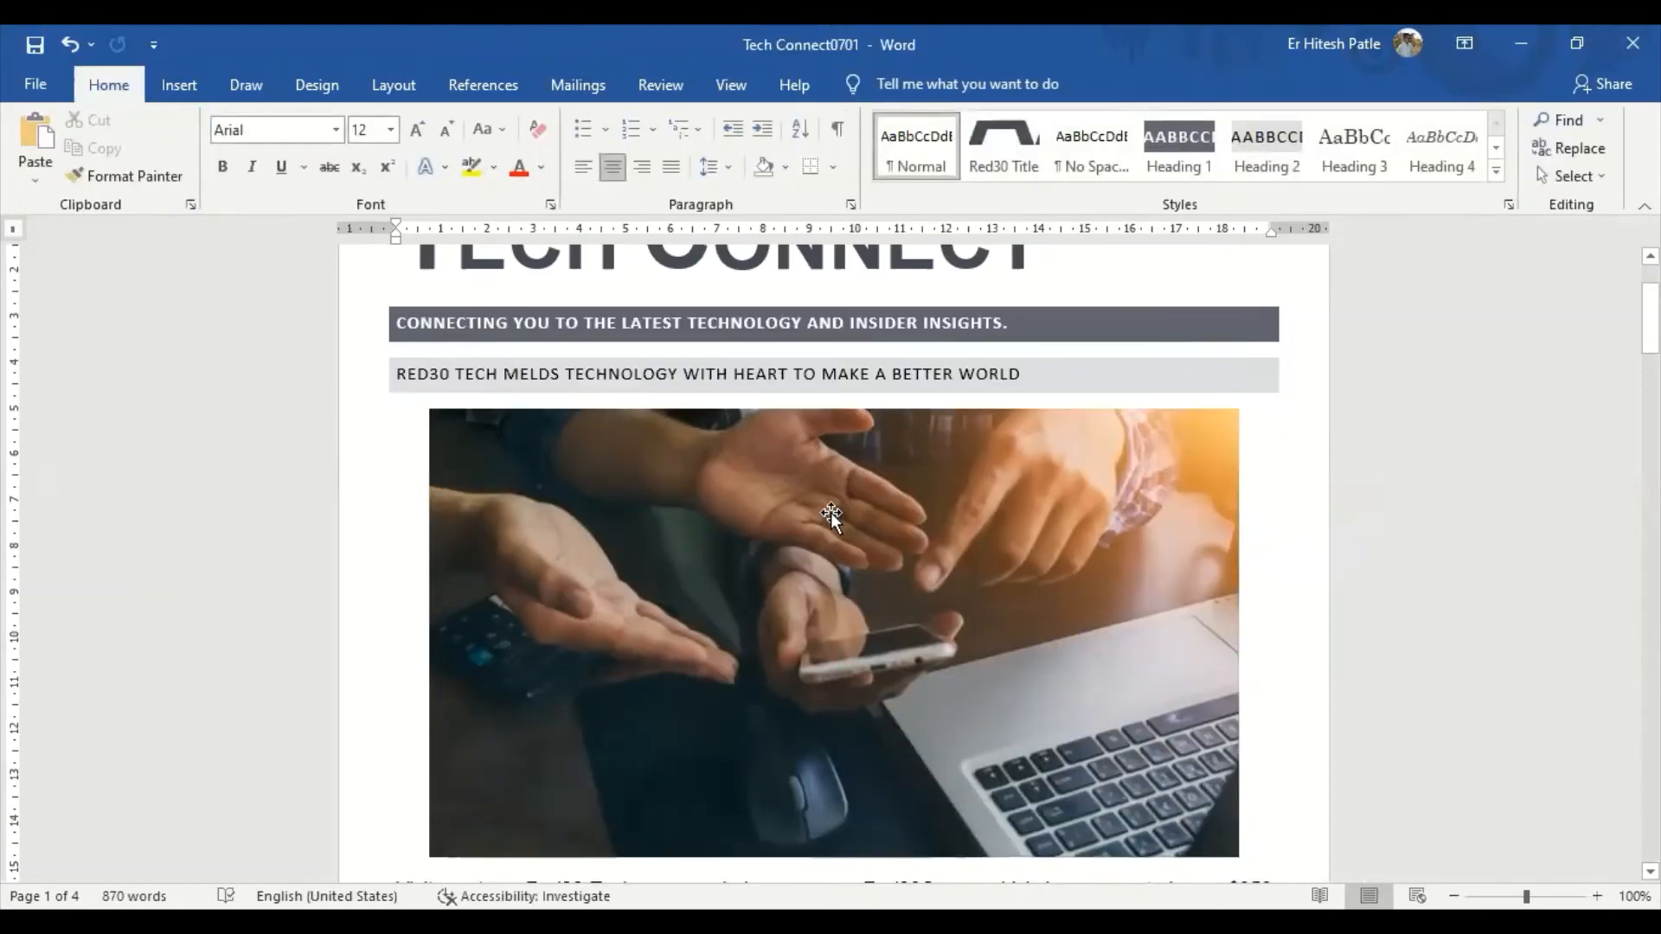
# Crop the right edge of the Red30TechHands picture, reducing its width to about 14.24 cm
pyautogui.click(884, 532)
pyautogui.click(1452, 138)
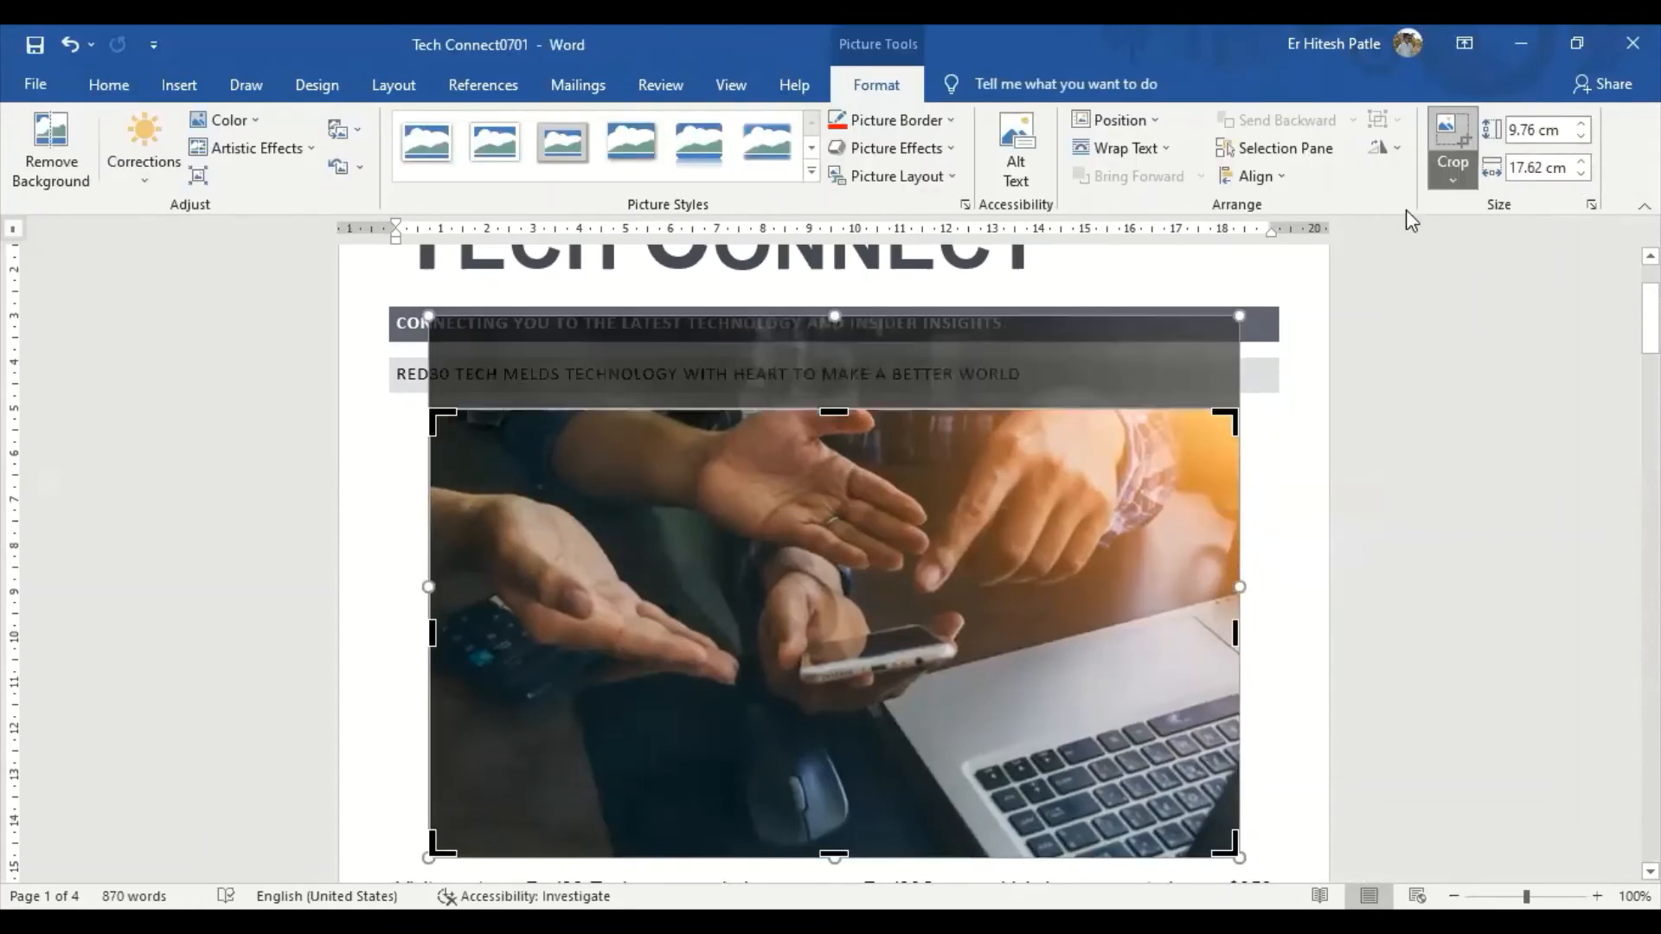
pyautogui.moveTo(1234, 634); pyautogui.dragTo(1083, 628)
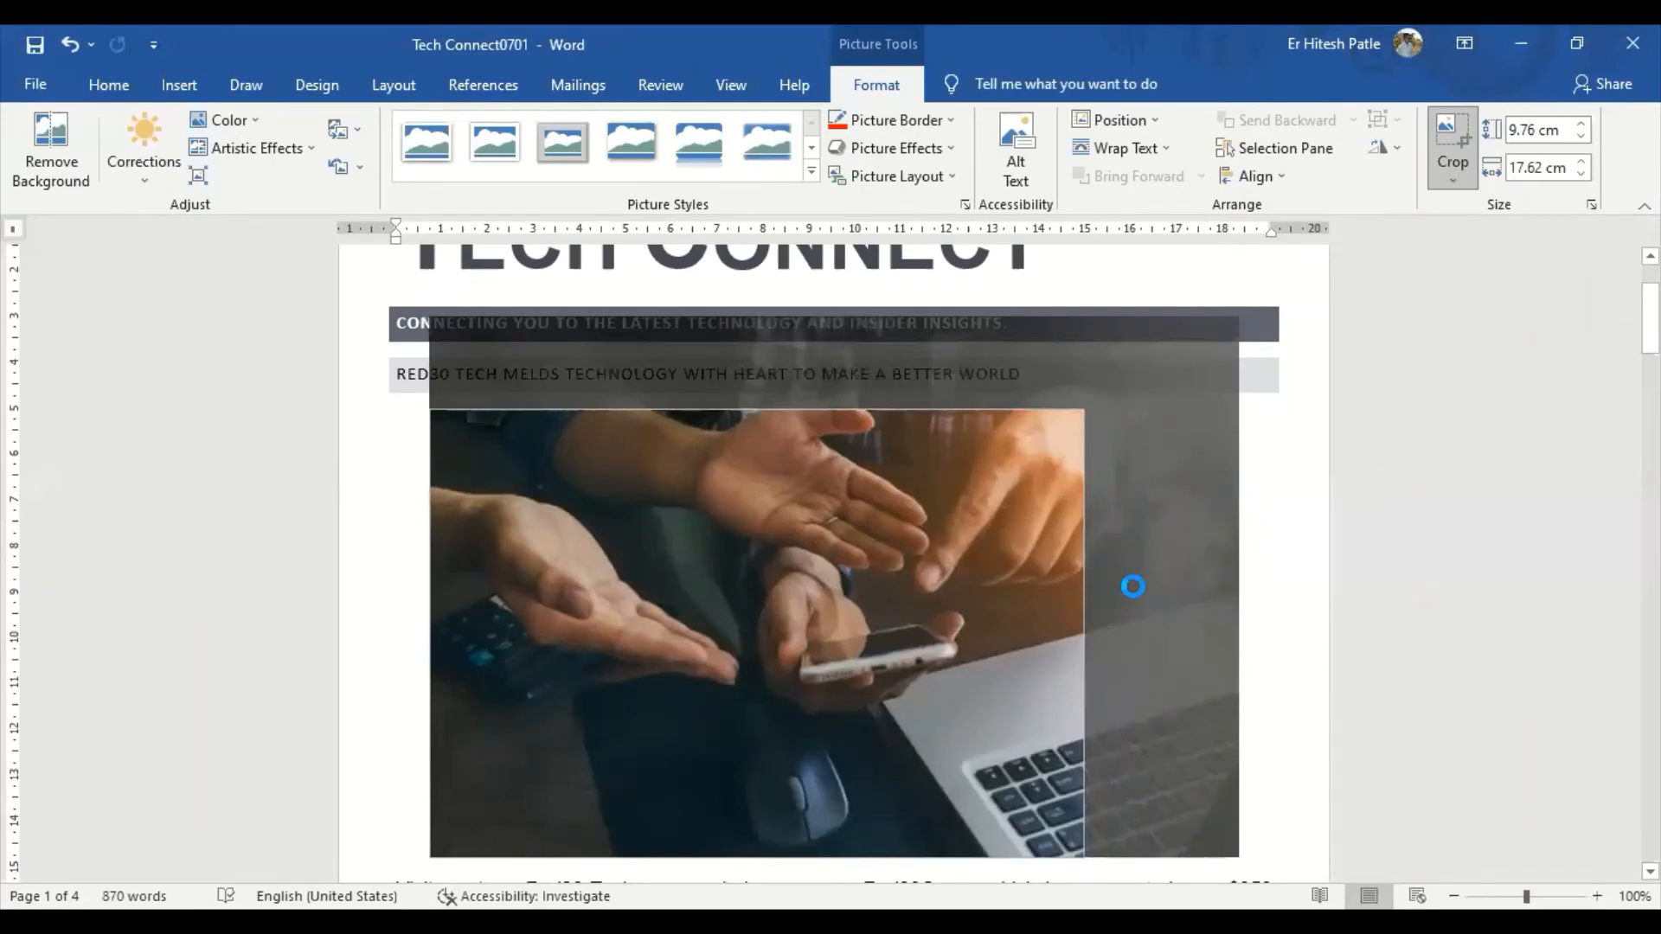
pyautogui.click(1411, 324)
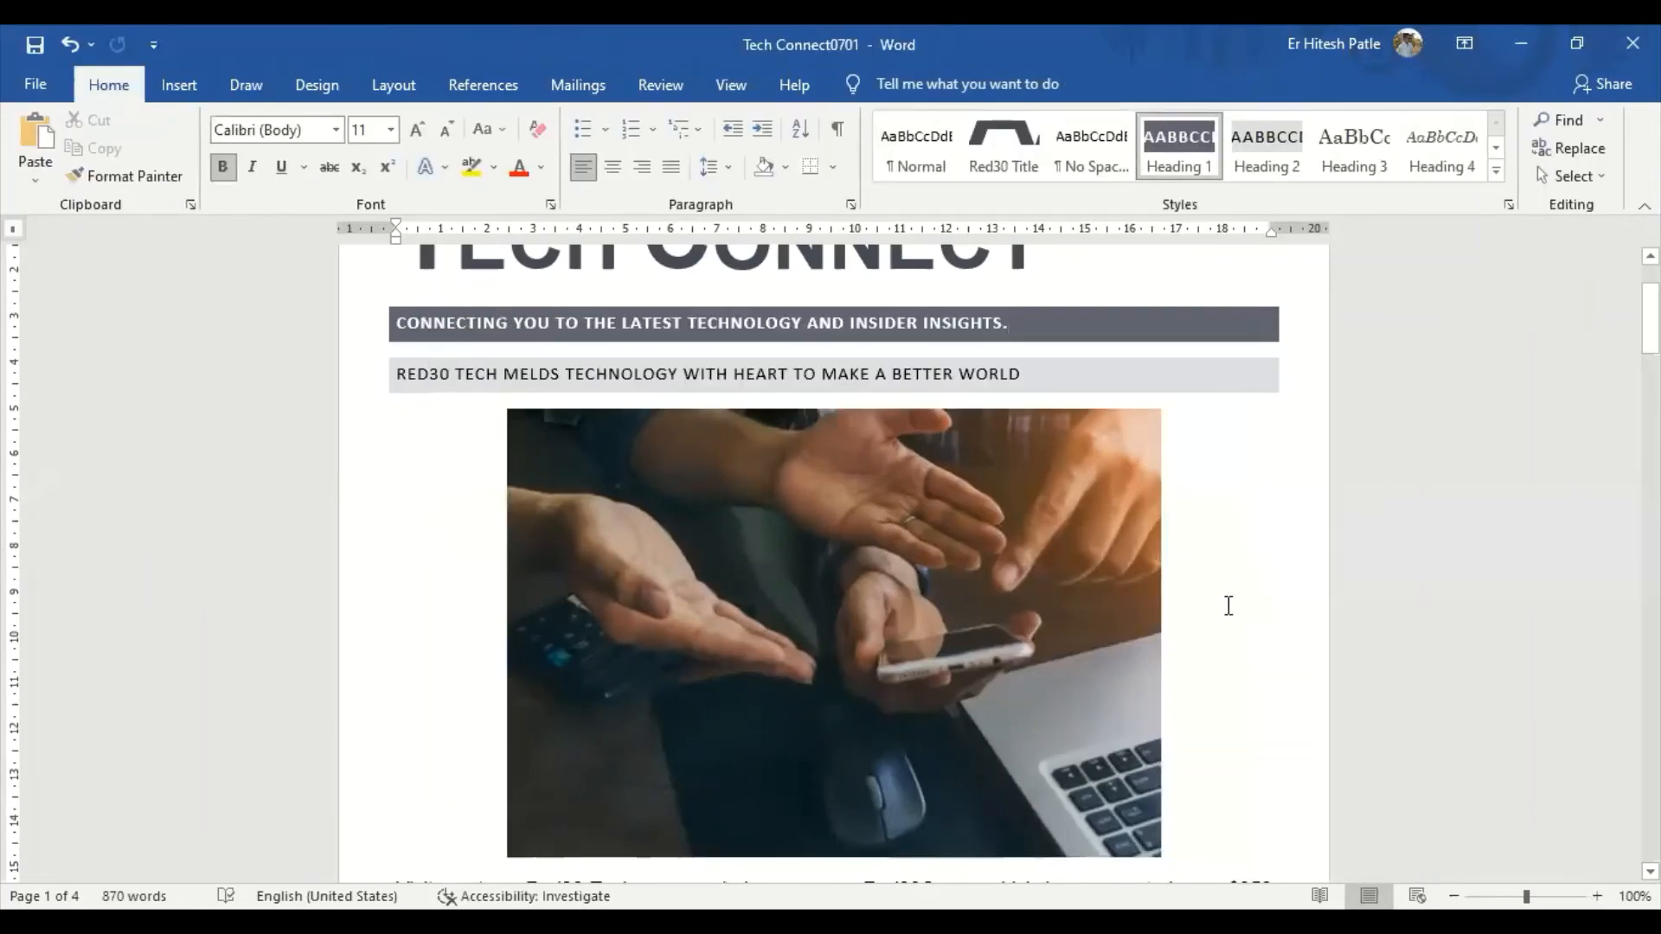
pyautogui.scroll(-3, 1224, 606)
pyautogui.scroll(2, 1221, 595)
pyautogui.scroll(-6, 1212, 586)
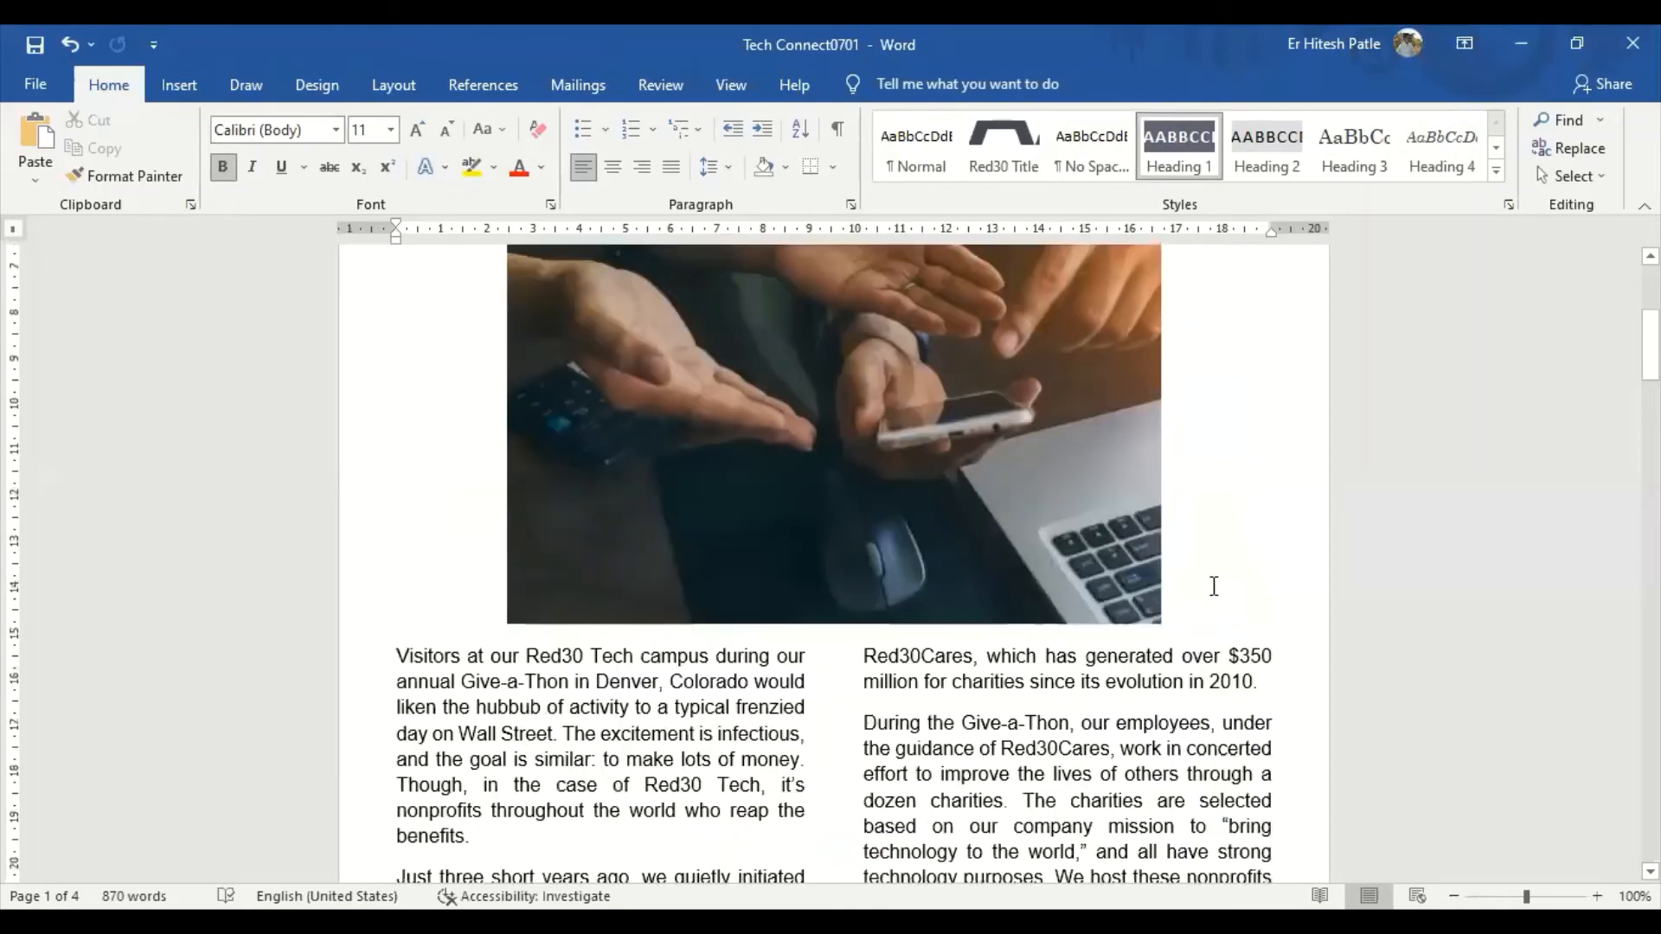
pyautogui.scroll(9, 1212, 575)
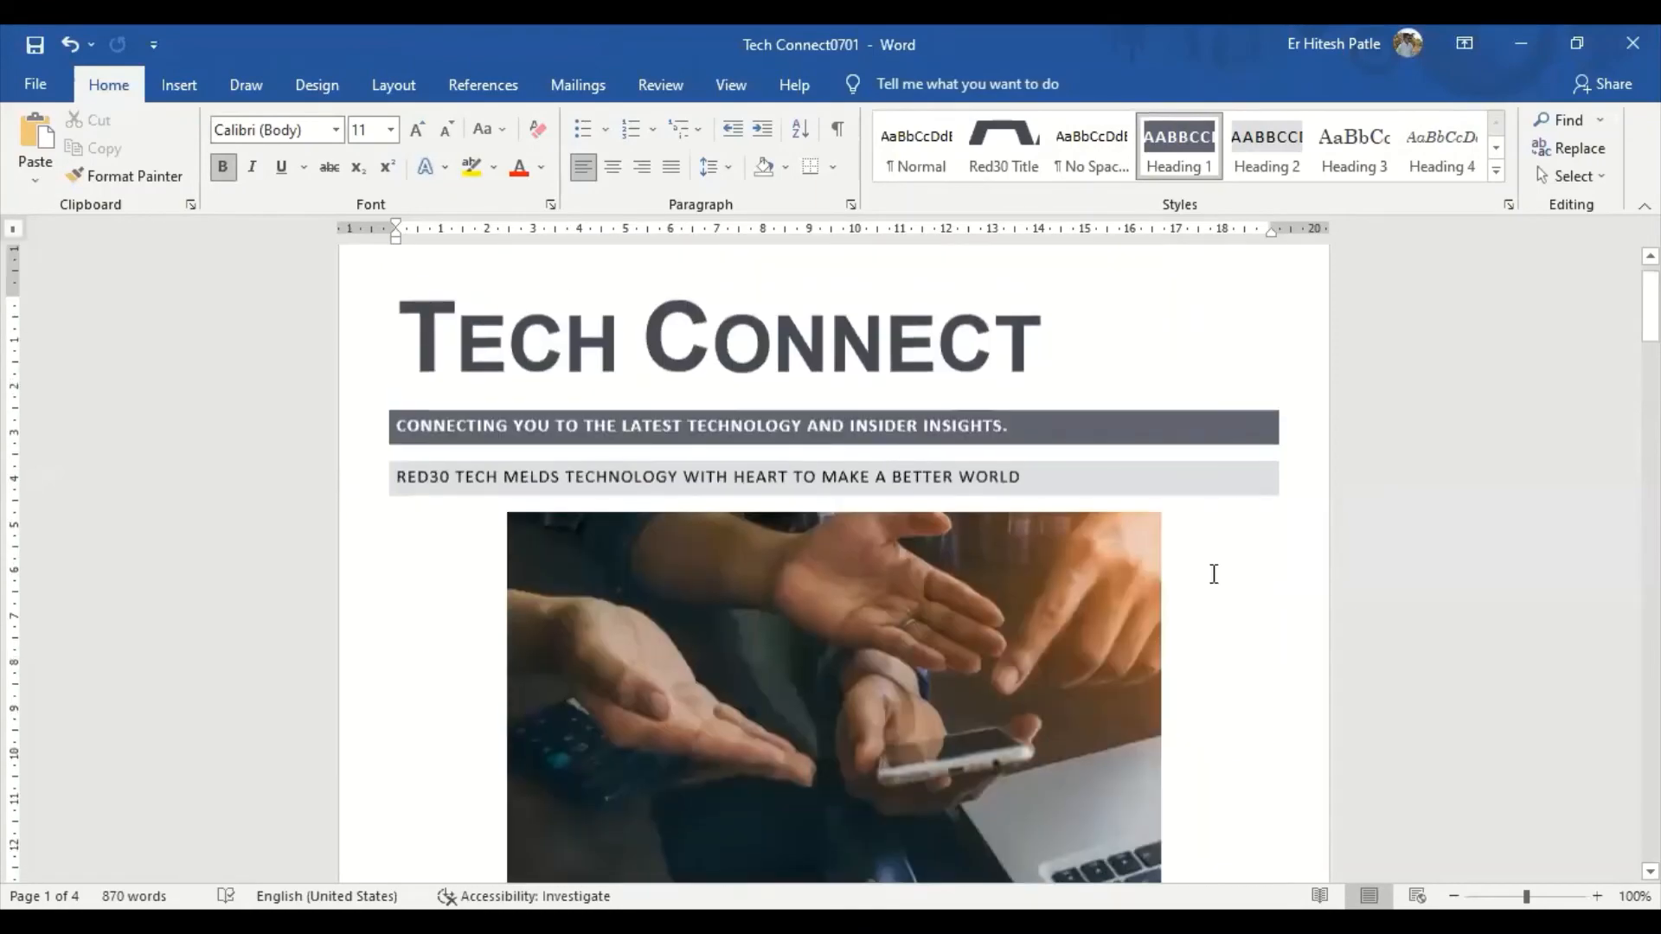
pyautogui.scroll(-3, 1214, 575)
pyautogui.scroll(-7, 1228, 561)
pyautogui.scroll(9, 1235, 558)
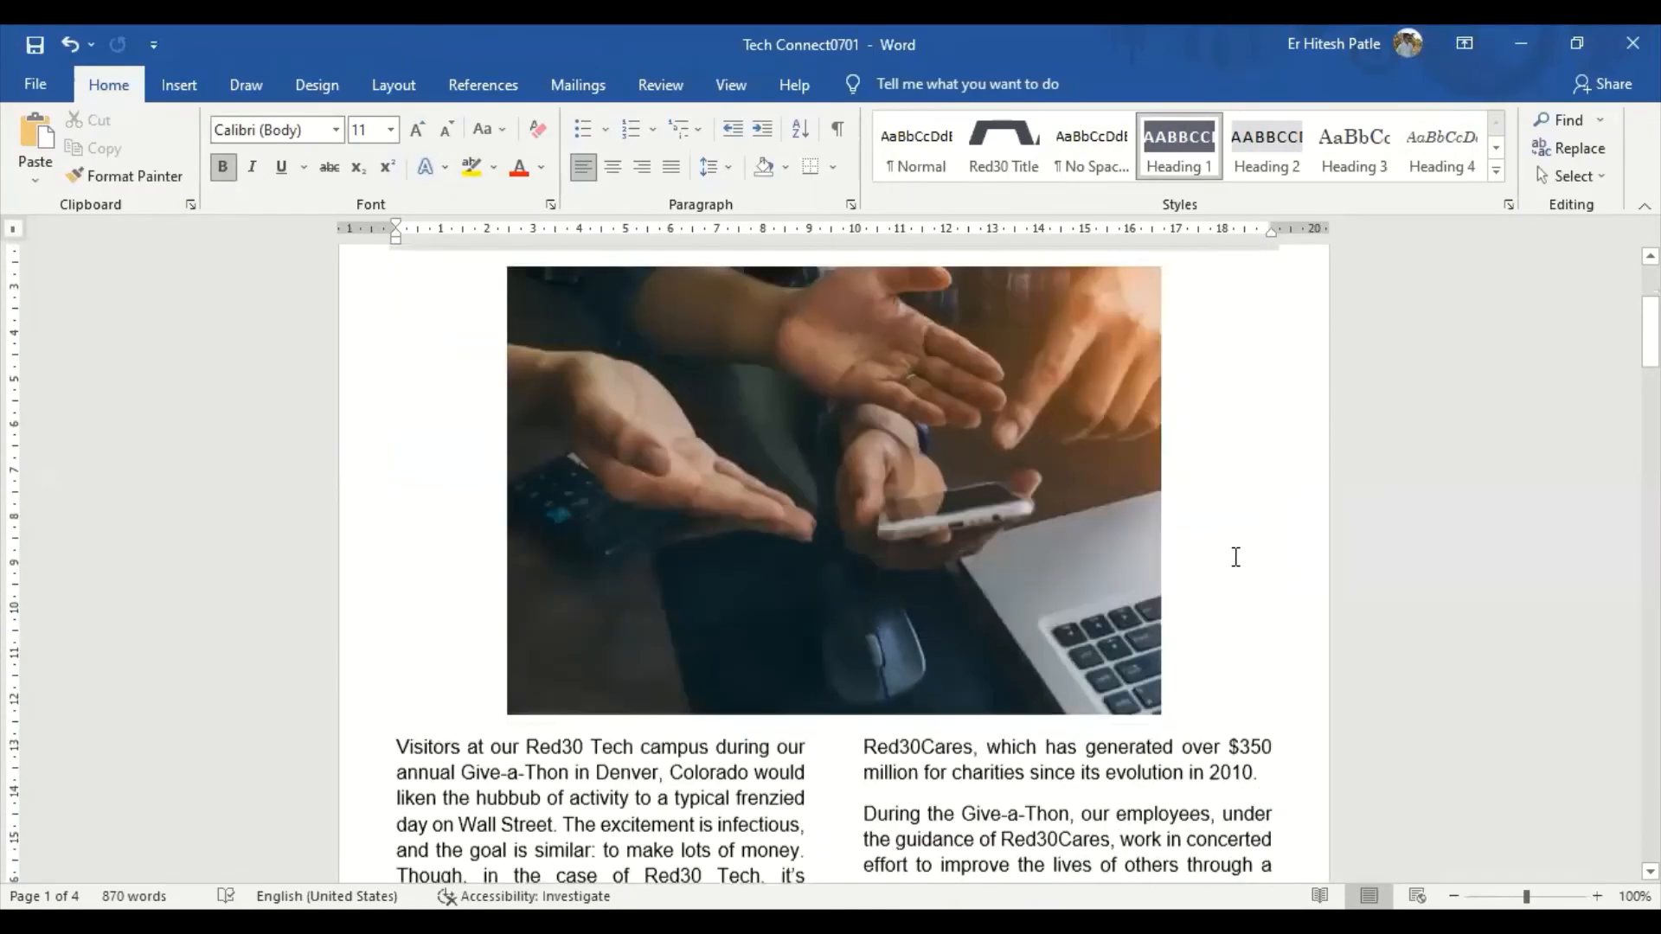
# Restore the cropped top and right areas of the Red30TechHands picture, to about 11.75 cm high and 17.62 cm wide
pyautogui.click(1046, 577)
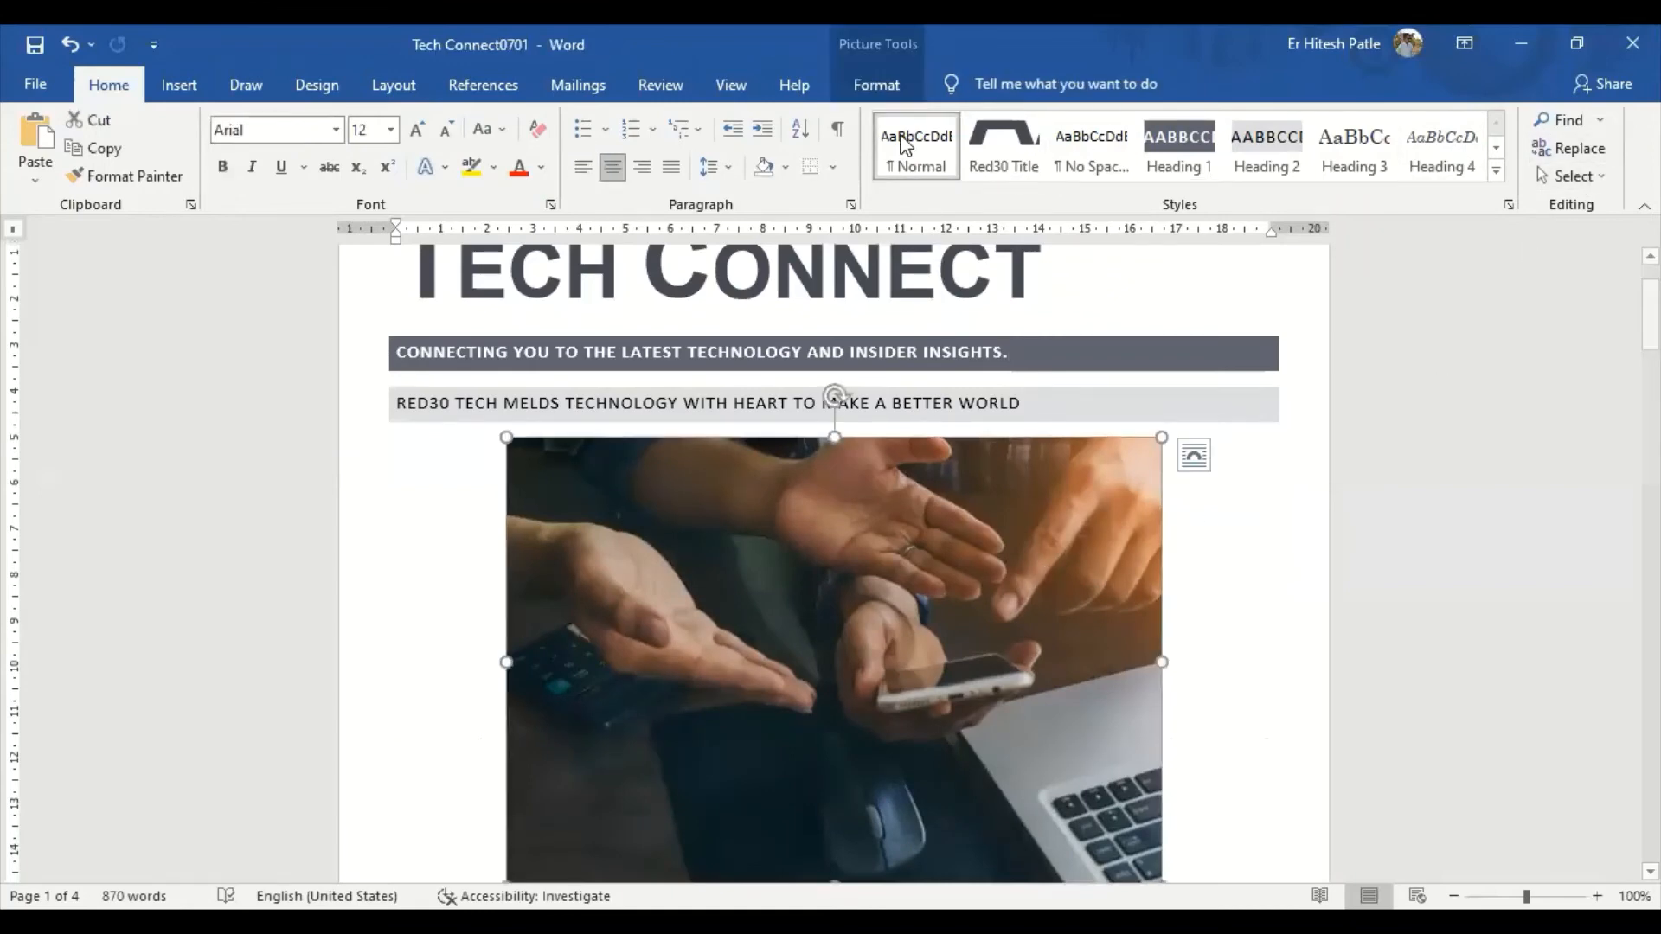
pyautogui.click(879, 85)
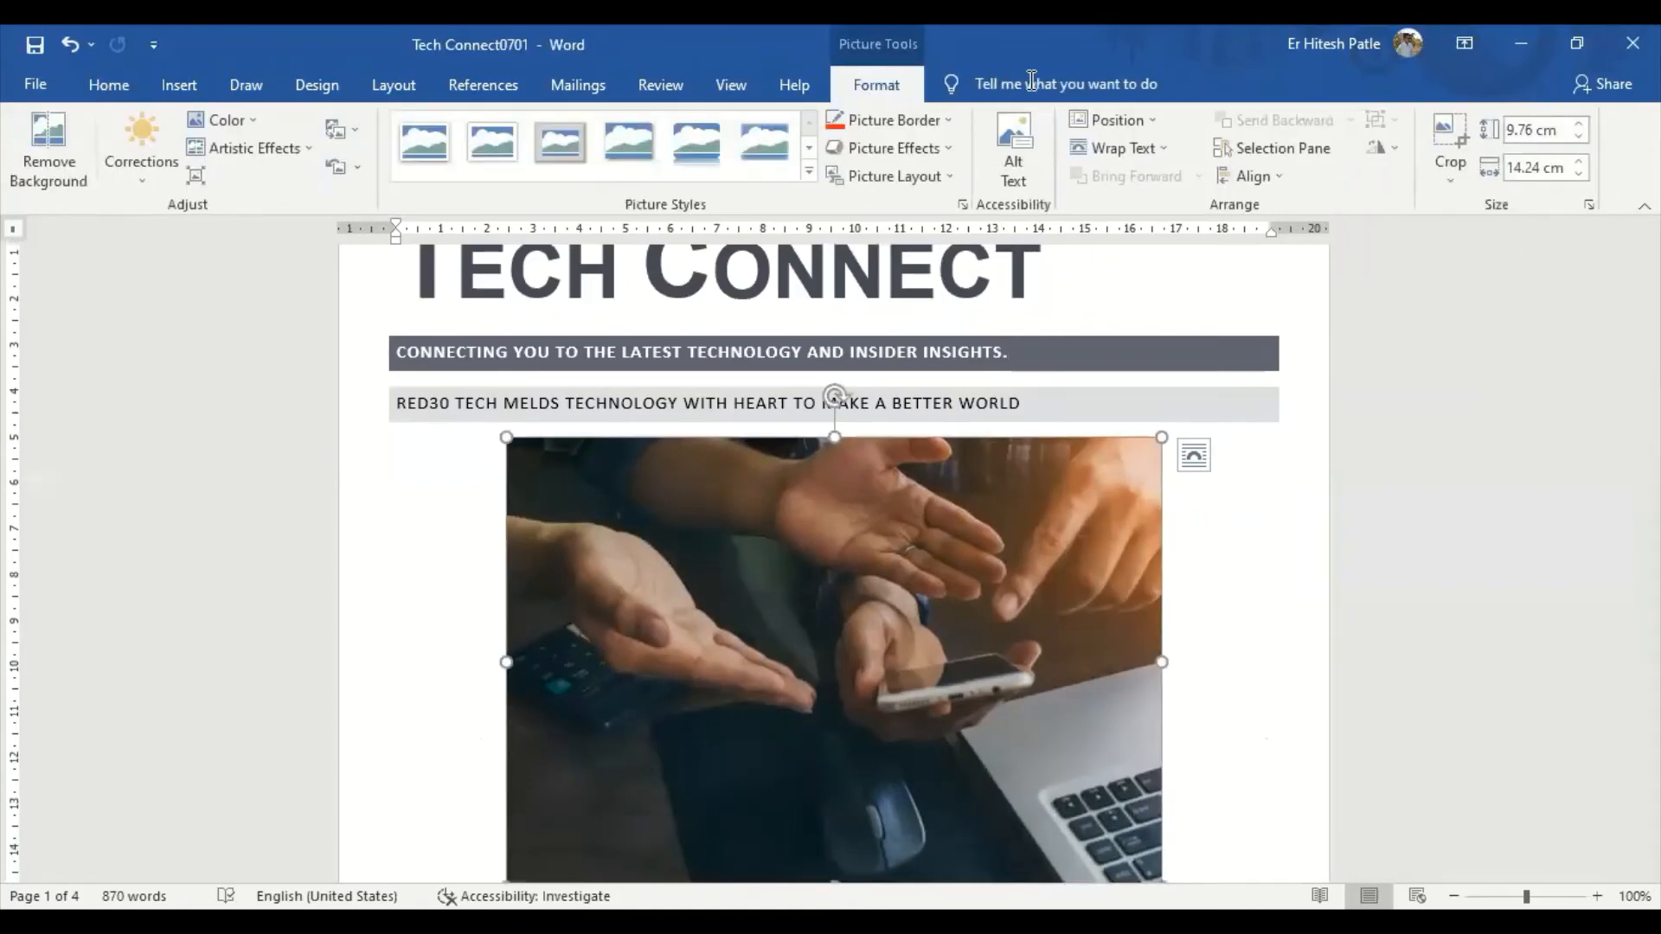
pyautogui.click(1451, 128)
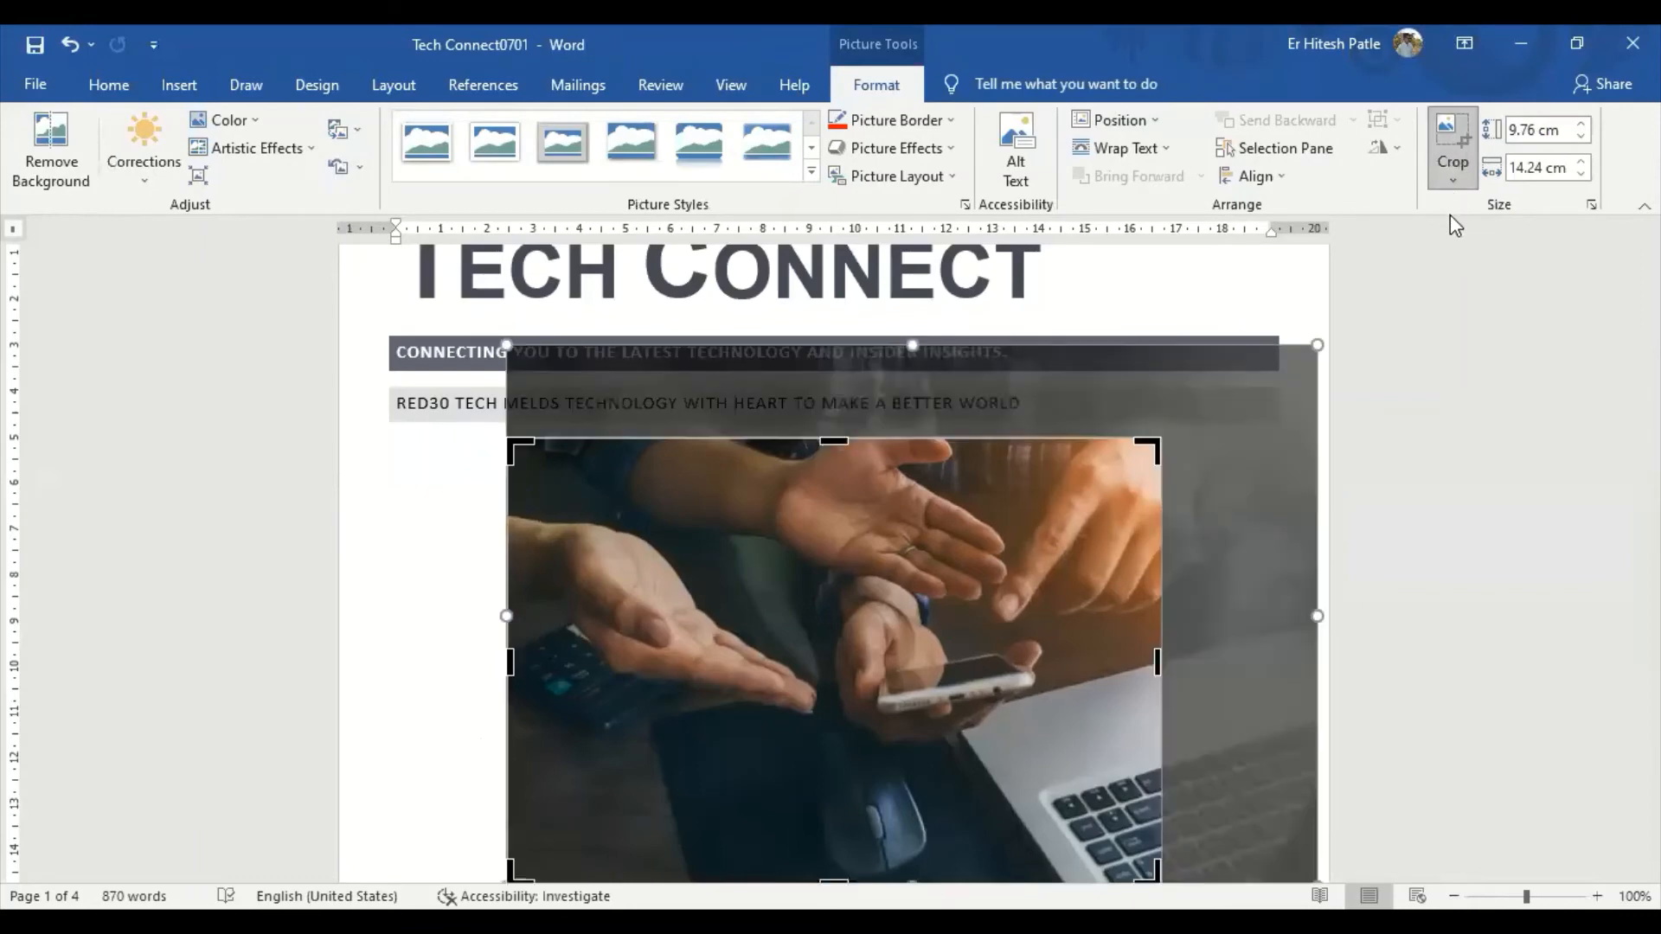
pyautogui.moveTo(1150, 446); pyautogui.dragTo(1315, 346)
# Crop the bottom edge of the Red30TechHands picture to a height of about 10.32 cm, and restore the cropped area
pyautogui.scroll(-8, 1099, 457)
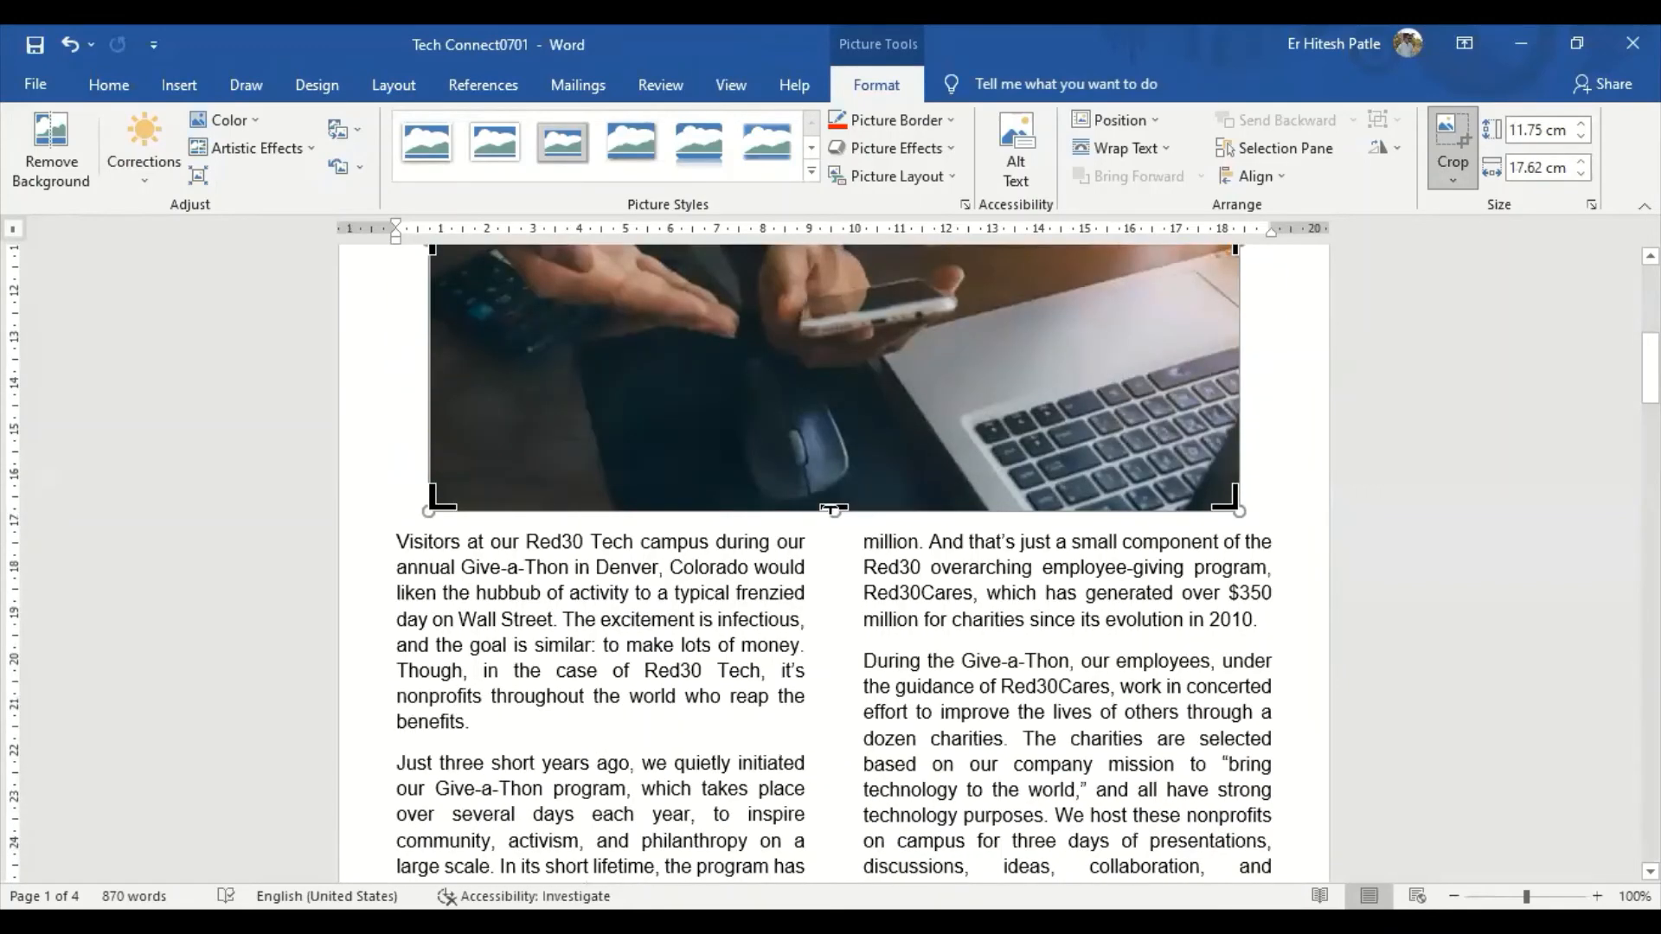
pyautogui.moveTo(833, 511); pyautogui.dragTo(833, 445)
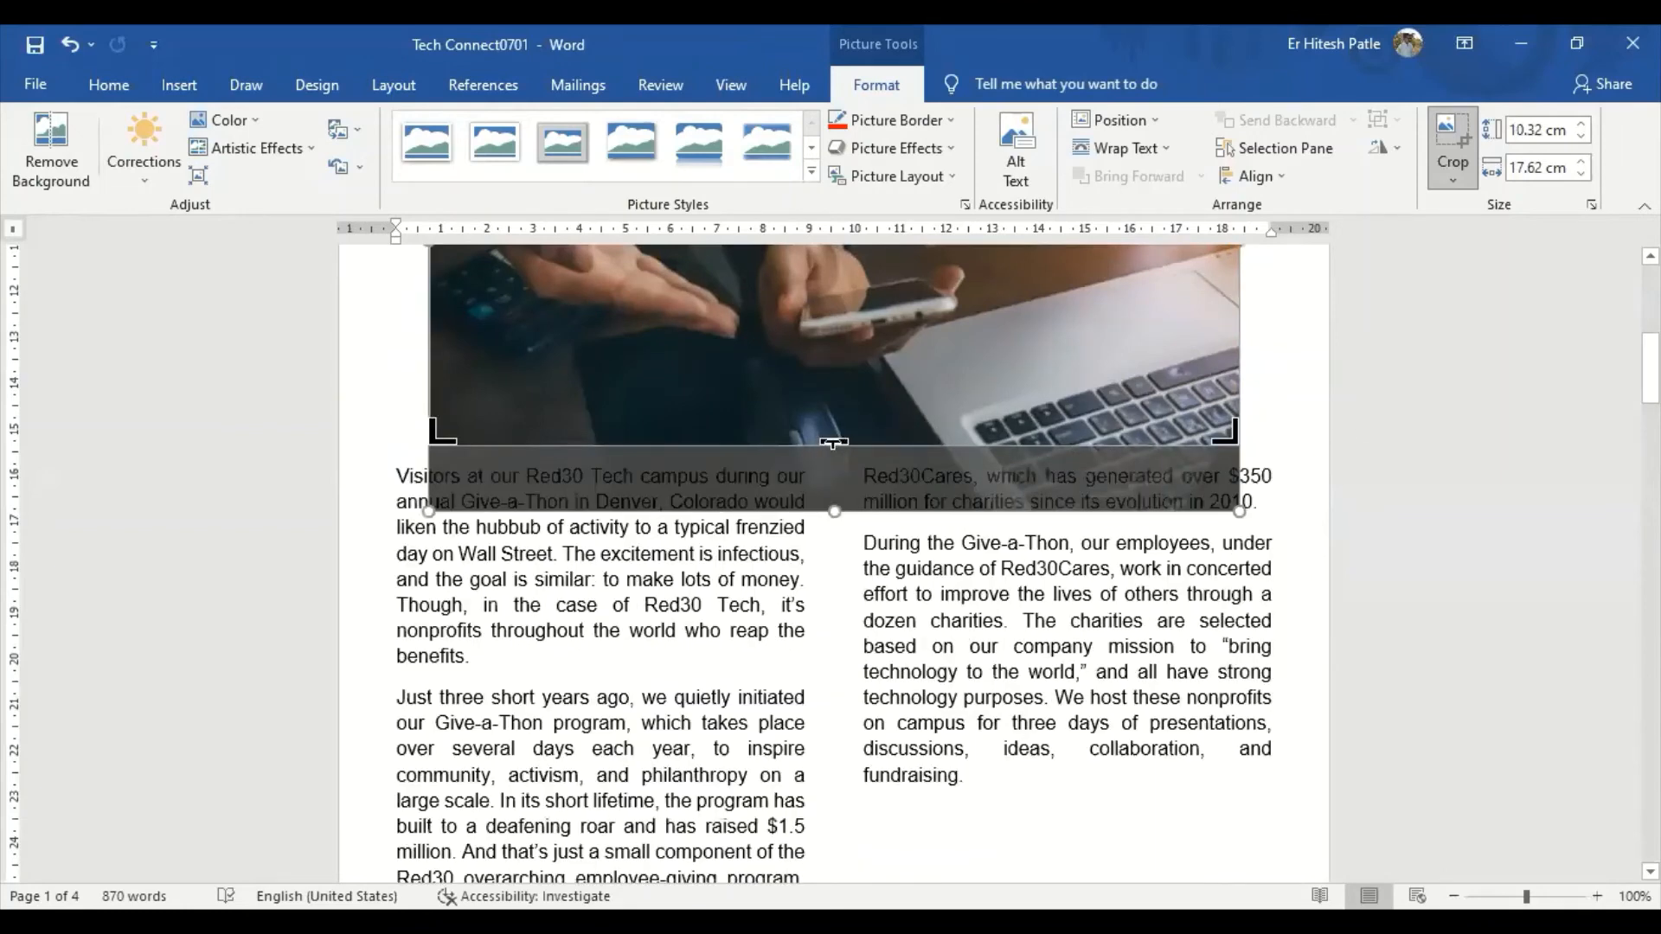
pyautogui.moveTo(833, 444); pyautogui.dragTo(833, 509)
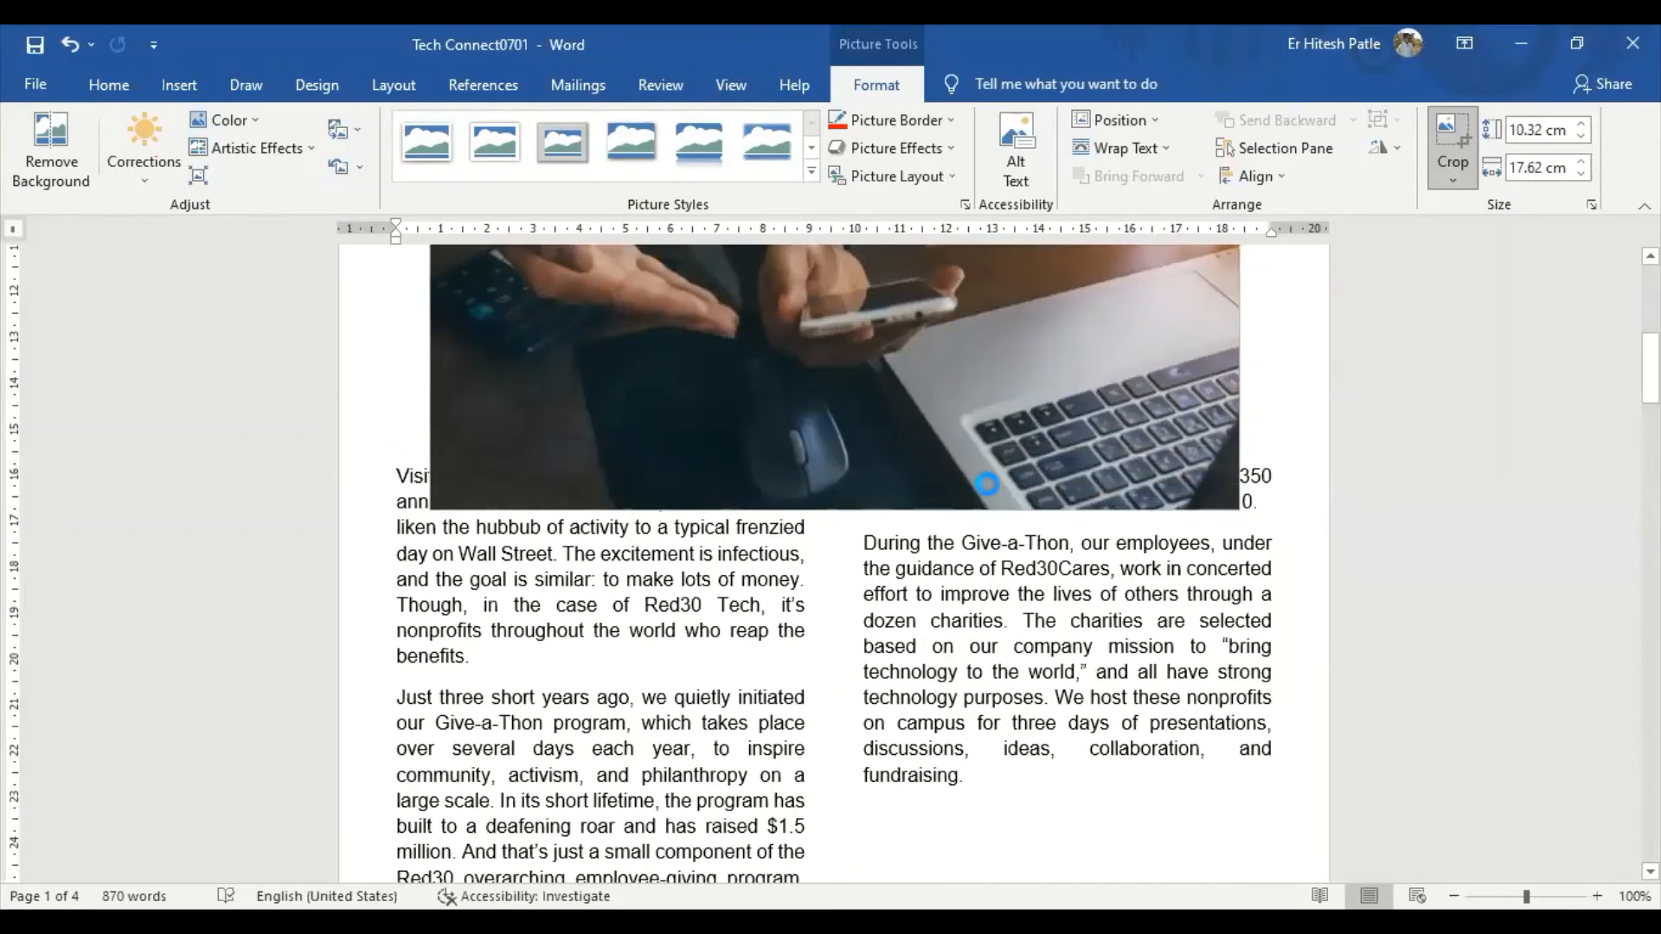
pyautogui.click(1294, 413)
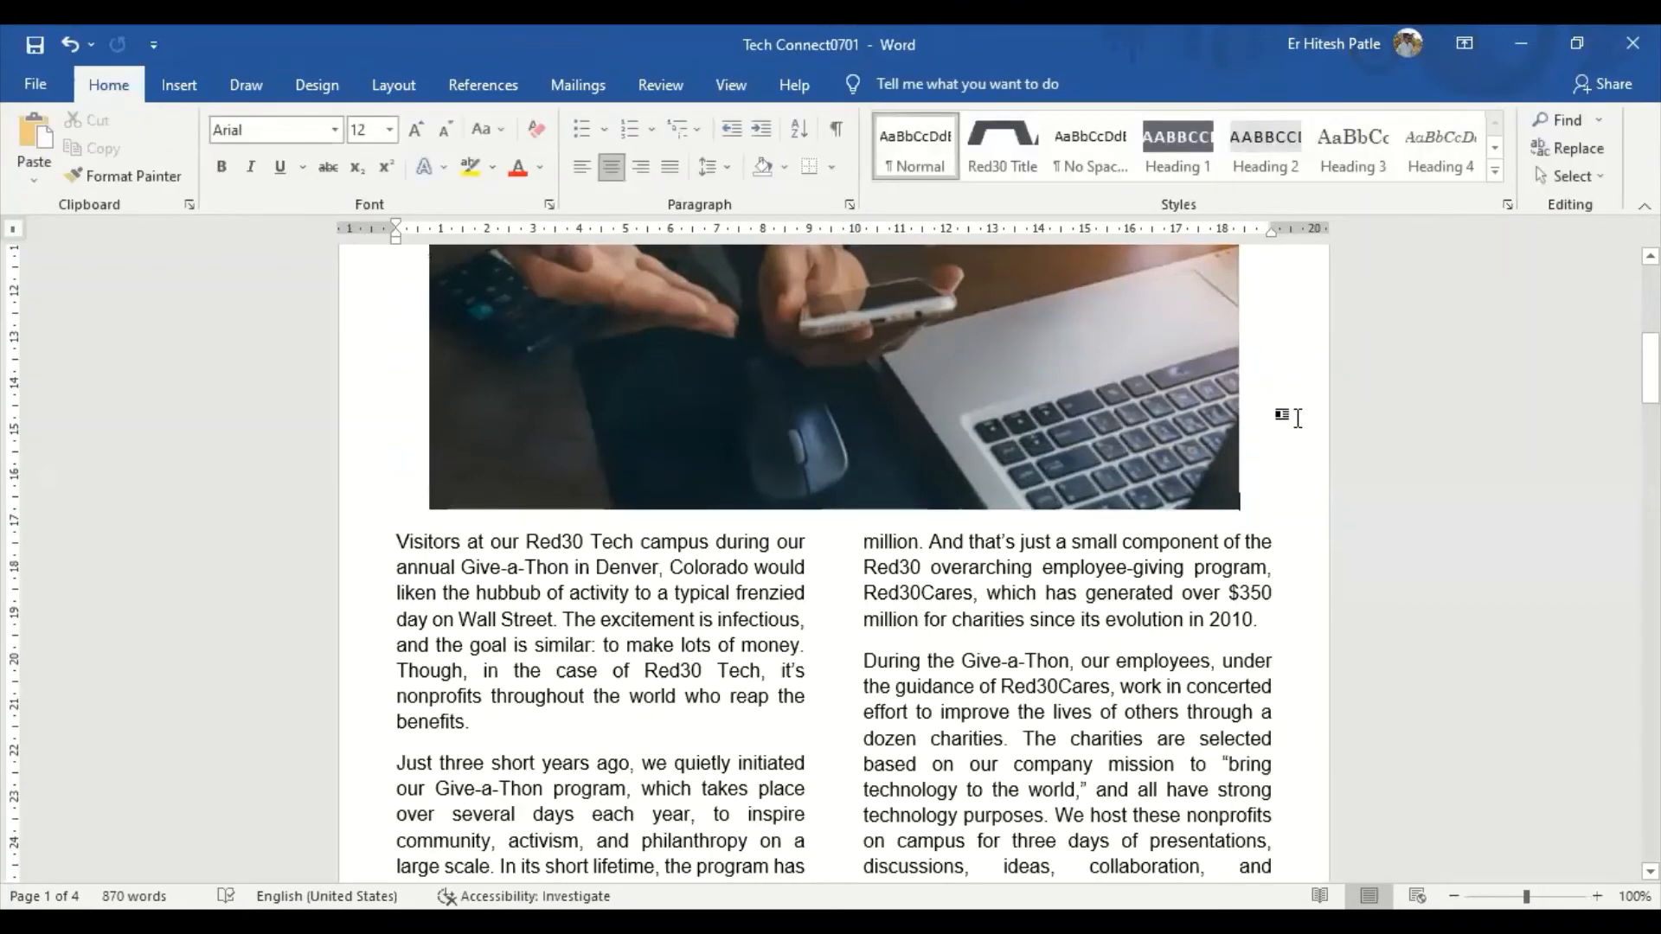
pyautogui.scroll(7, 1302, 418)
pyautogui.scroll(1, 1302, 417)
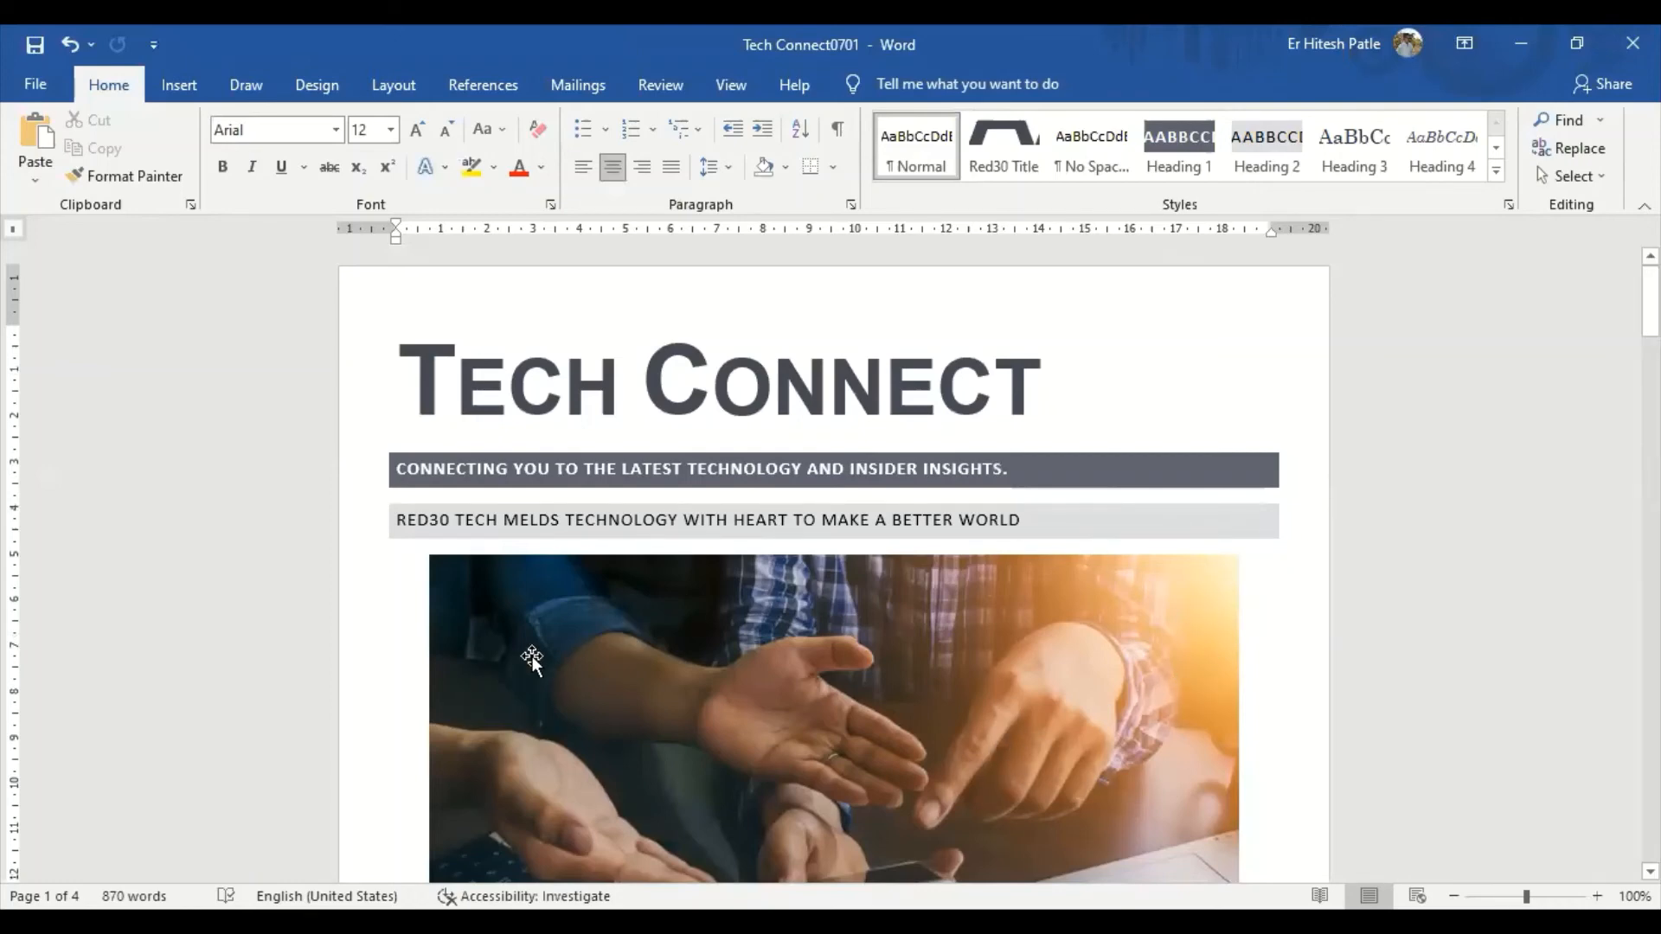
pyautogui.scroll(-3, 766, 626)
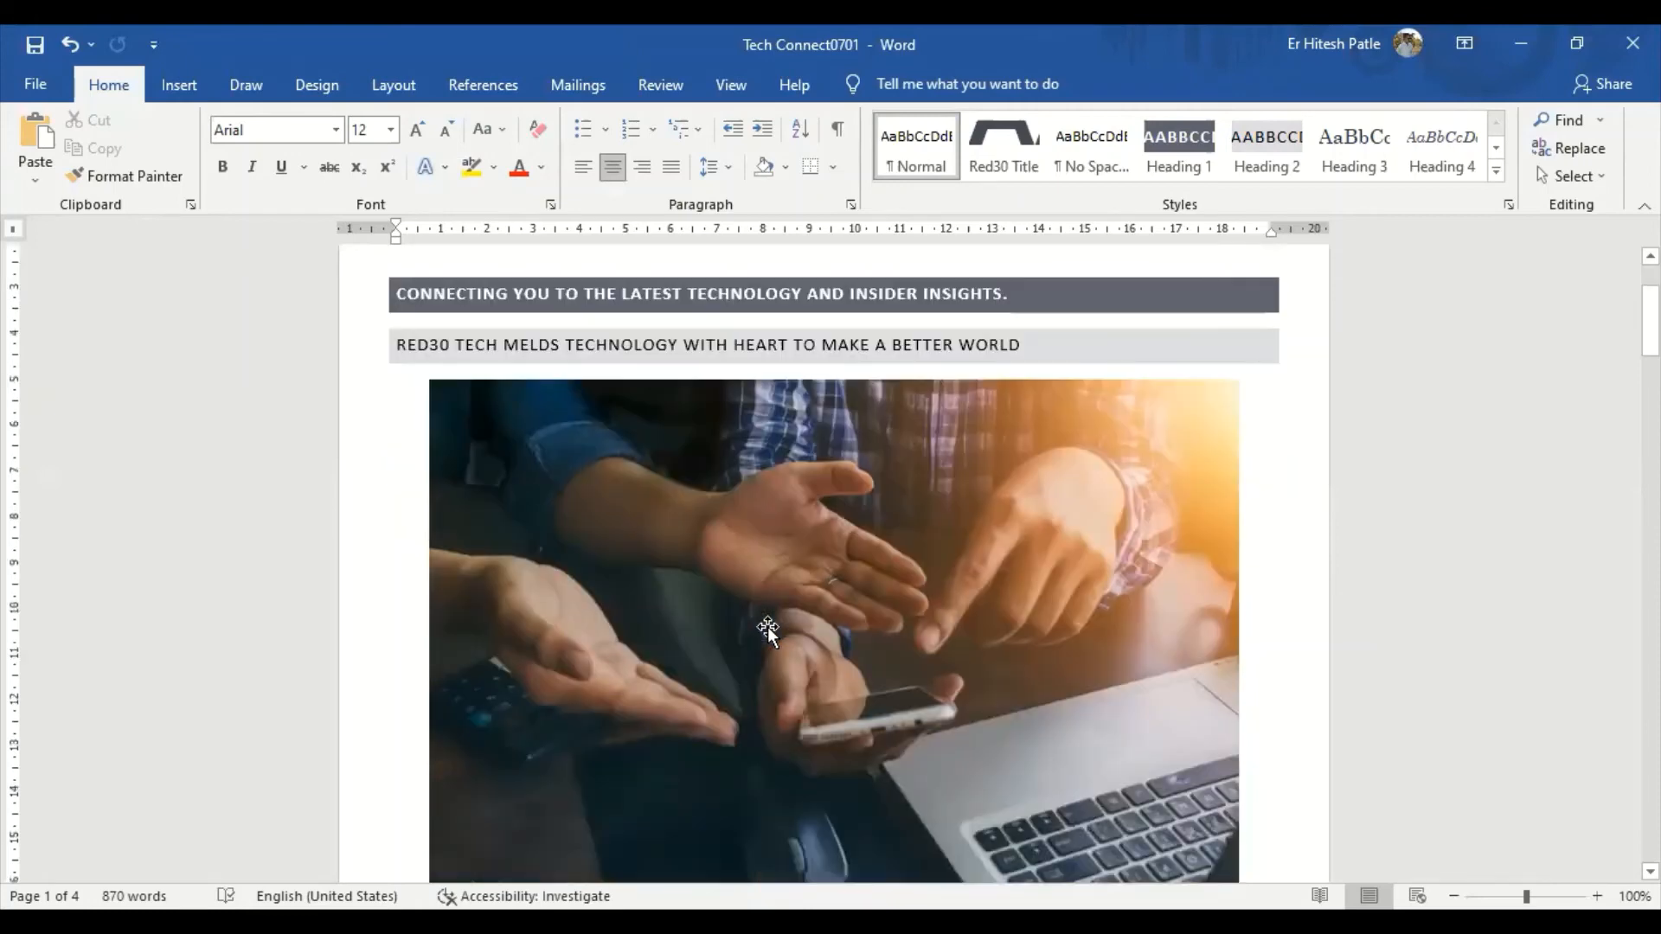
pyautogui.click(767, 626)
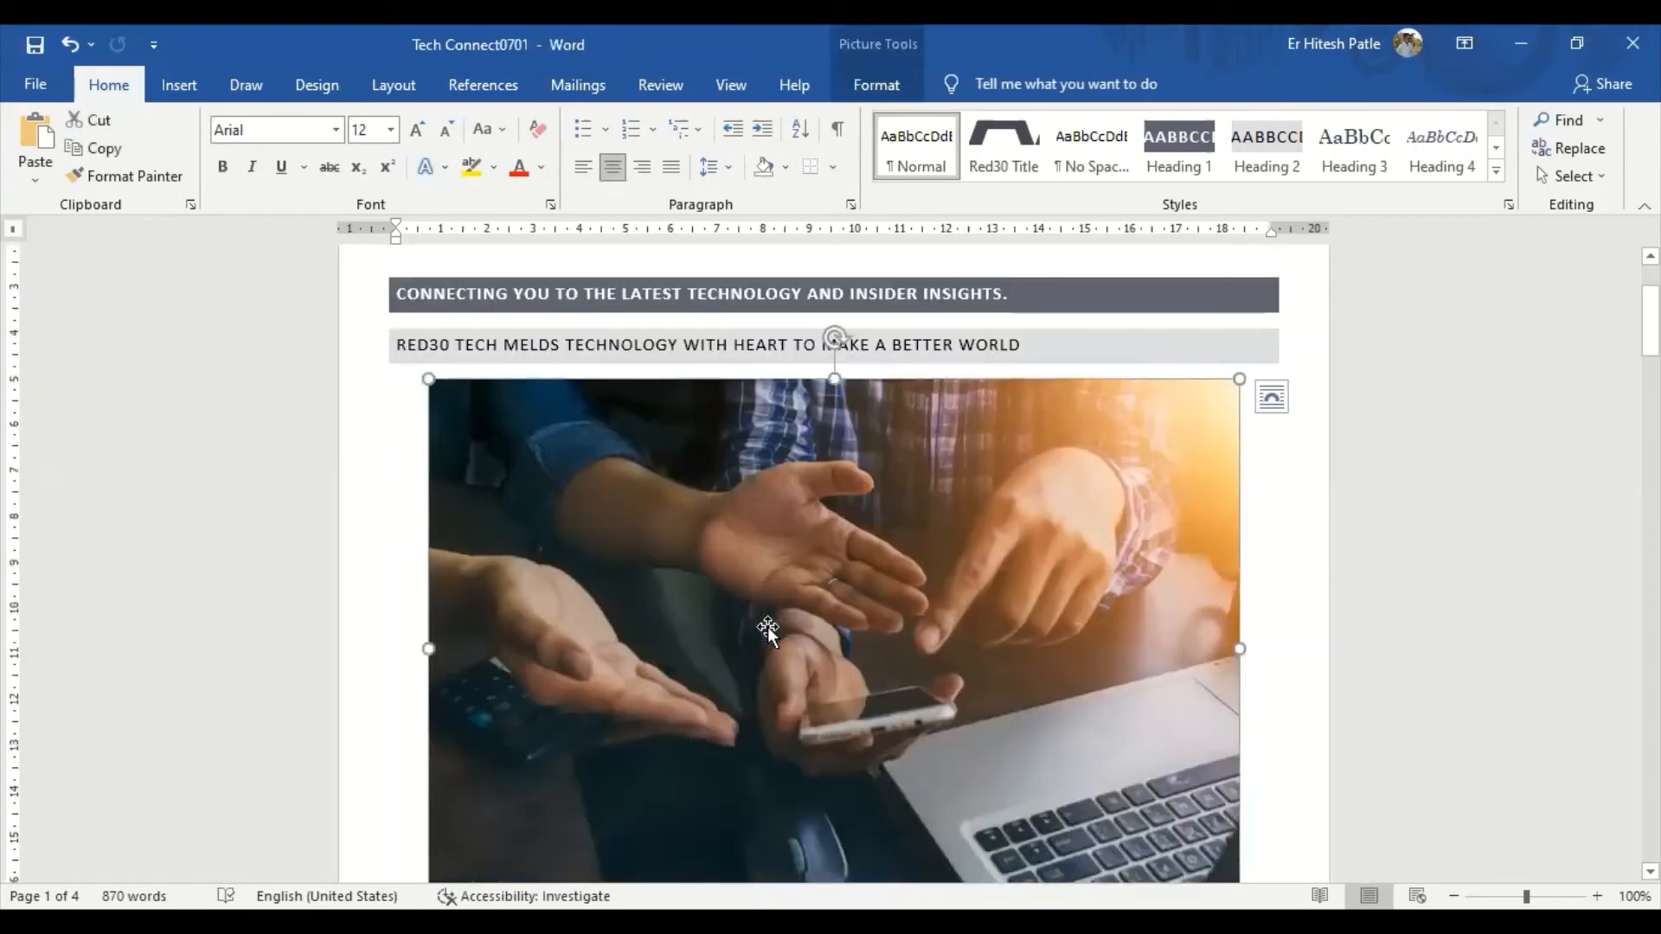
pyautogui.scroll(3, 766, 626)
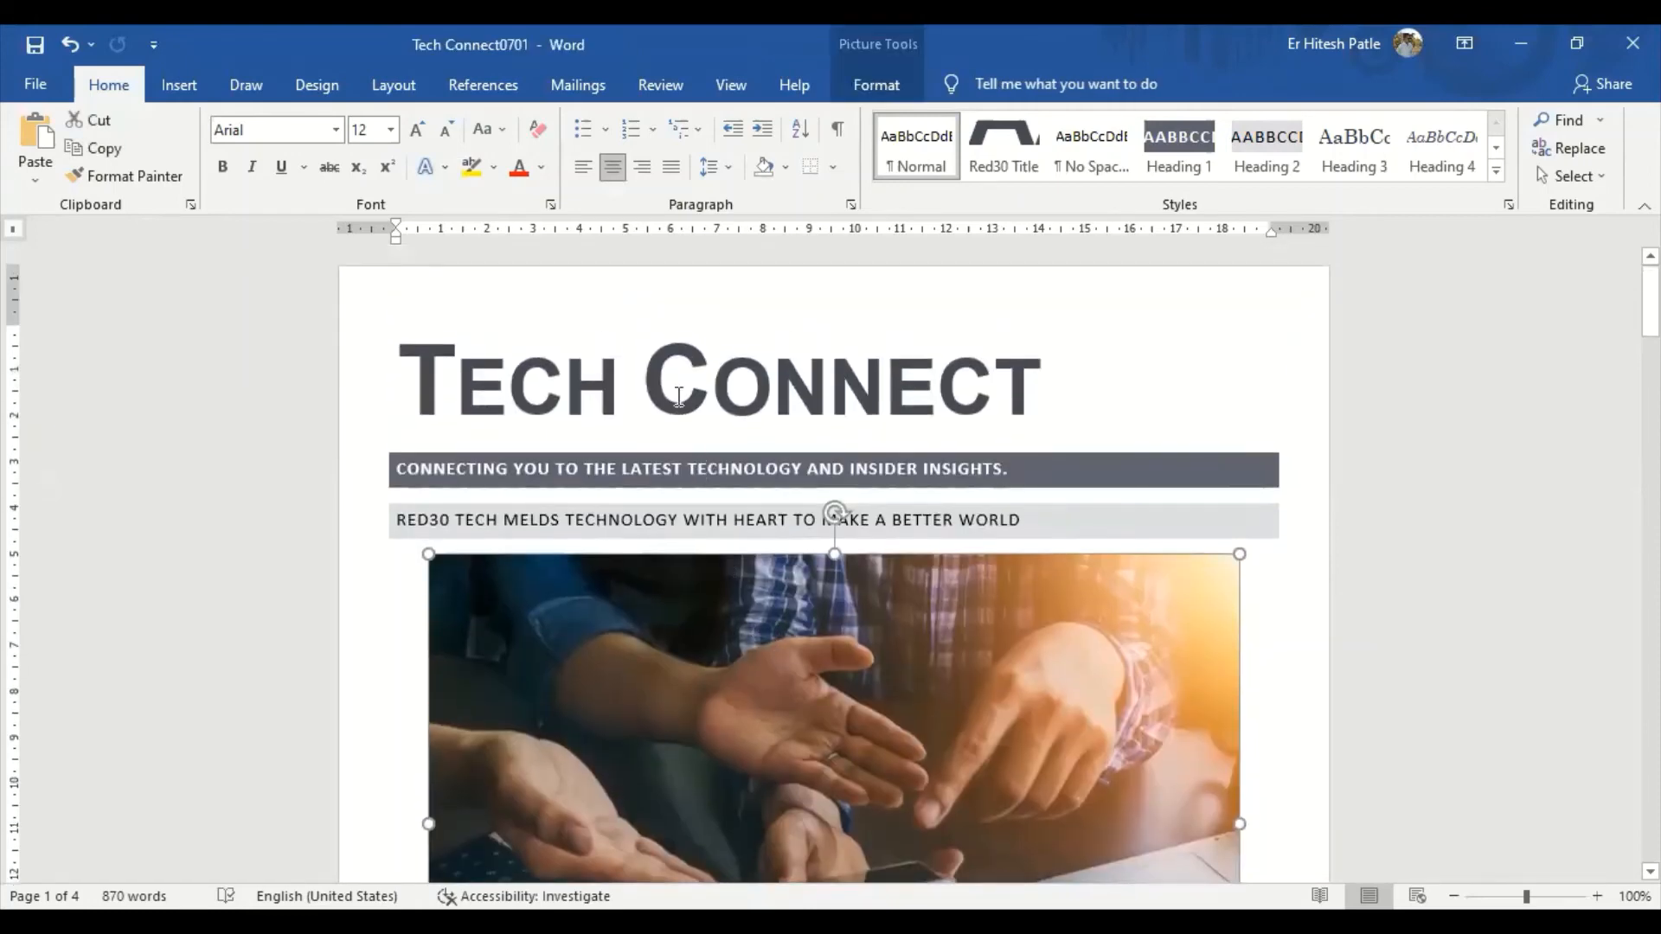
# Open the first page header and draw a cloud shape in it, about 1.27 cm high and 4.74 cm wide
pyautogui.doubleClick(684, 313)
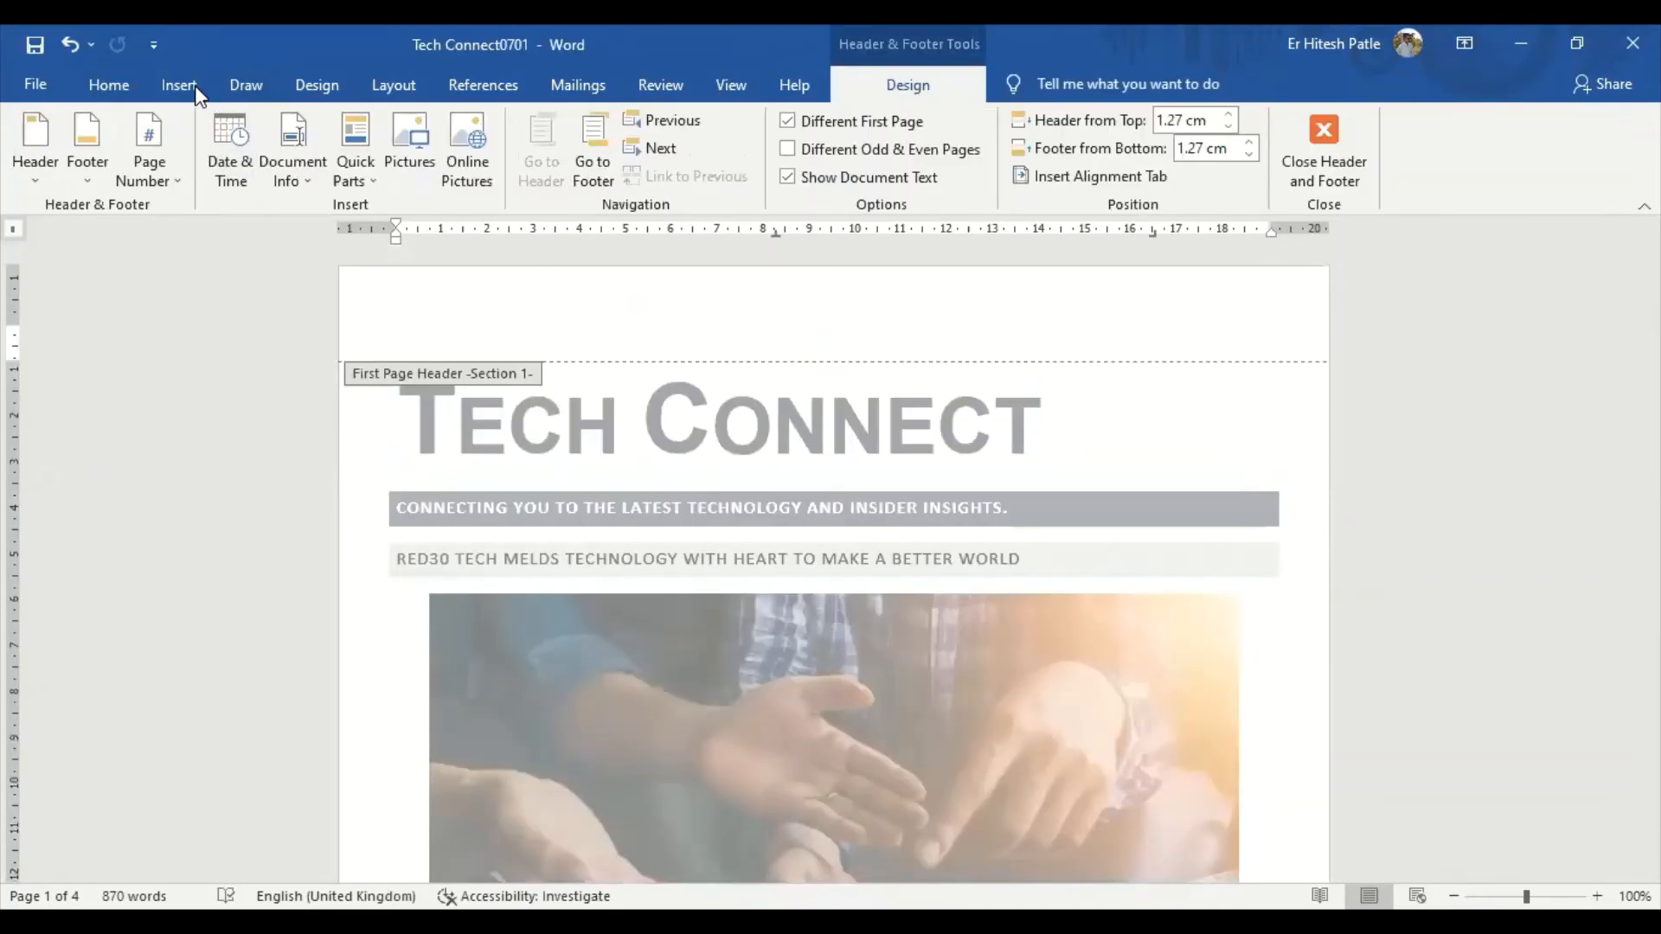
pyautogui.click(109, 84)
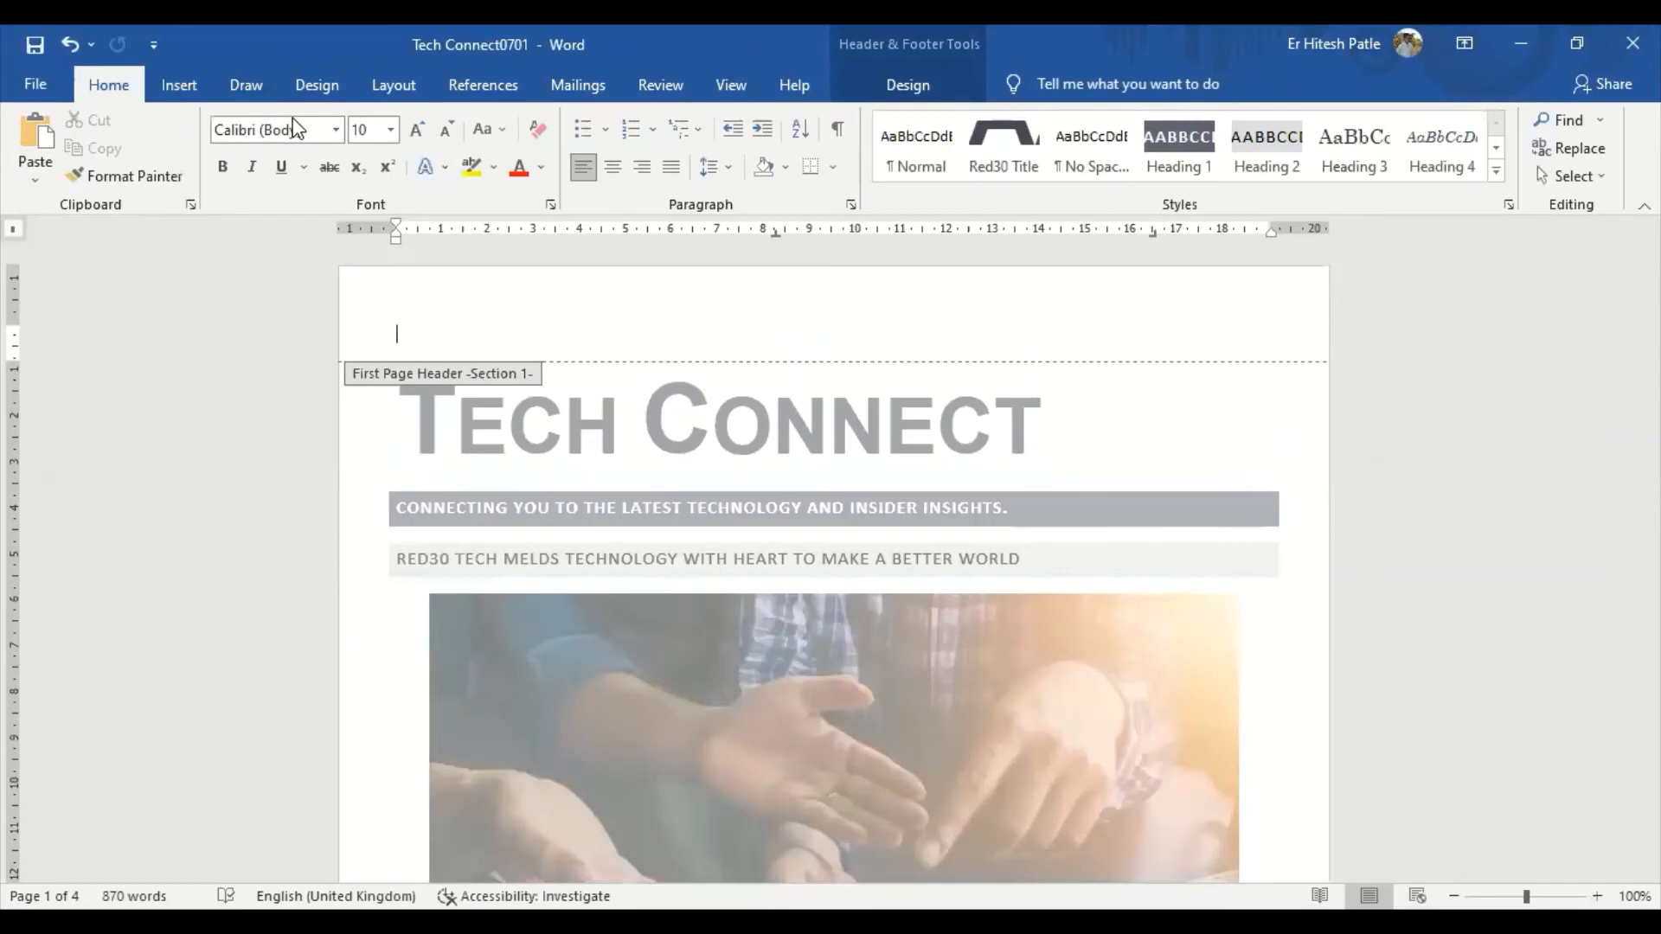
pyautogui.click(176, 84)
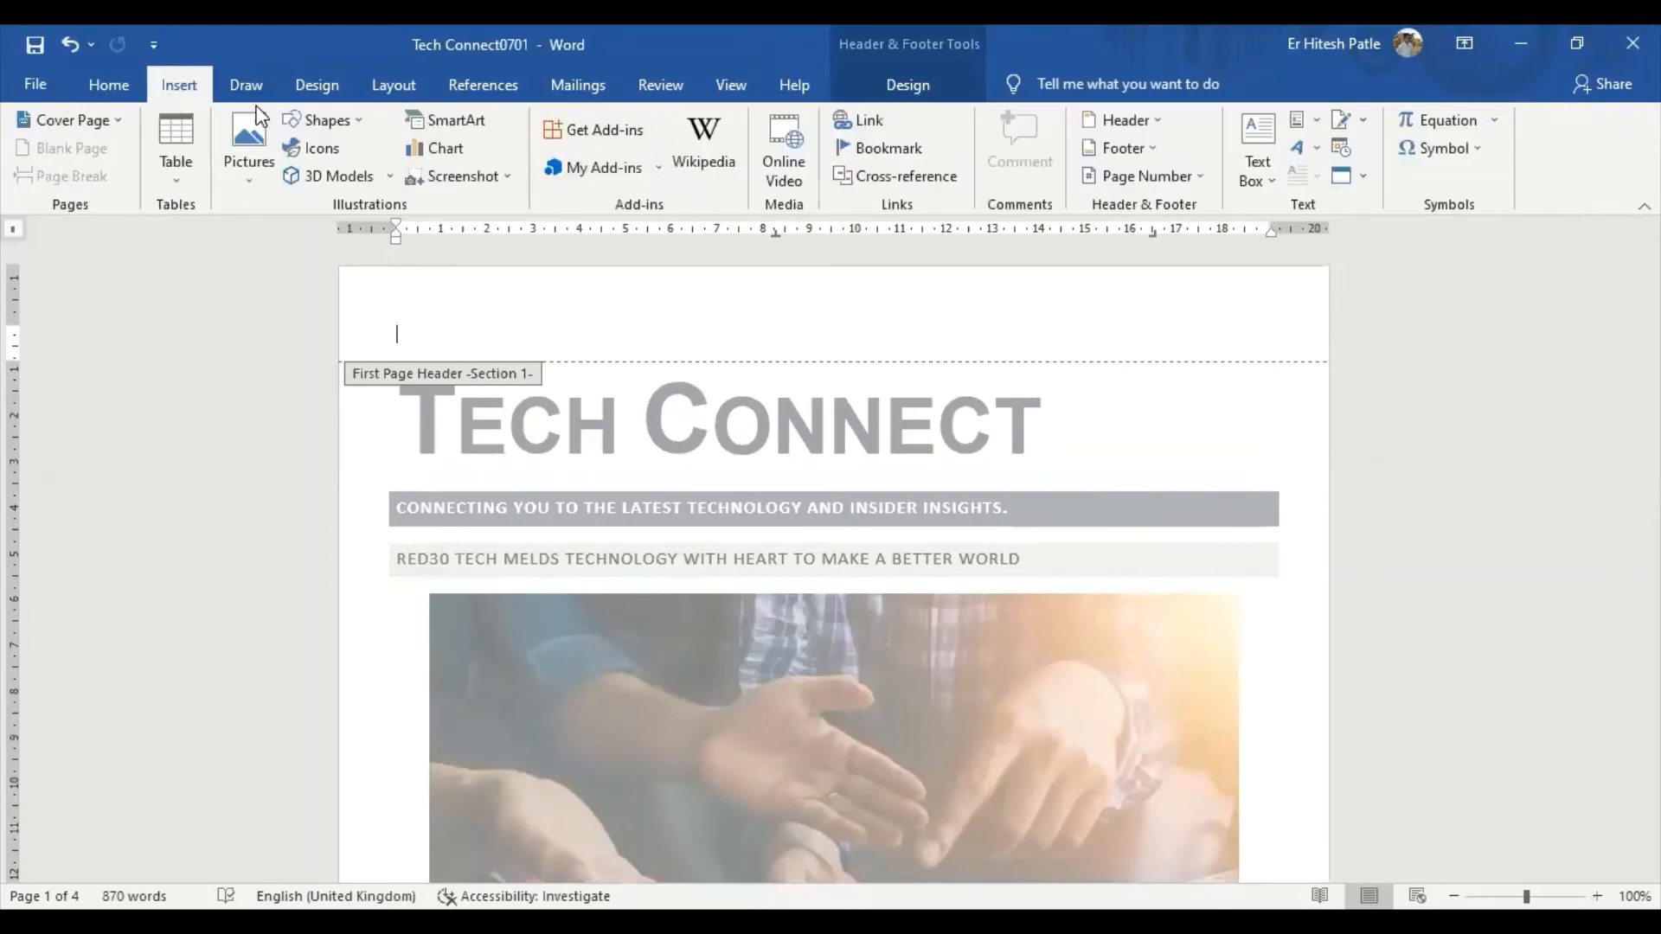
pyautogui.click(353, 124)
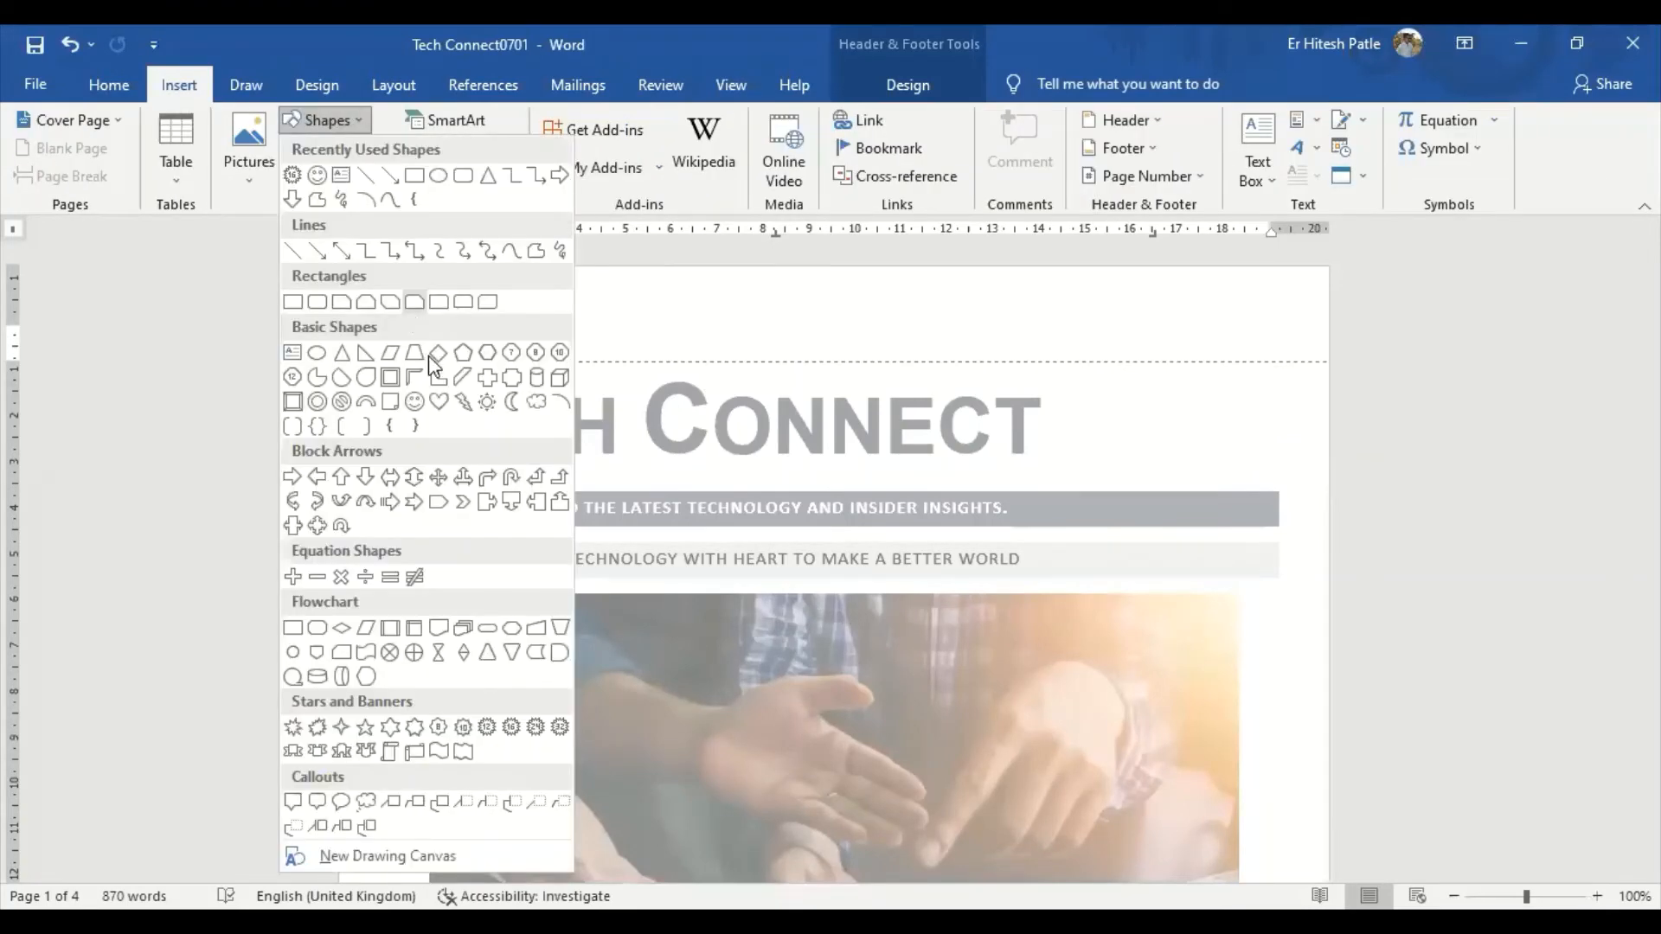
pyautogui.click(534, 402)
pyautogui.moveTo(445, 321); pyautogui.dragTo(599, 351)
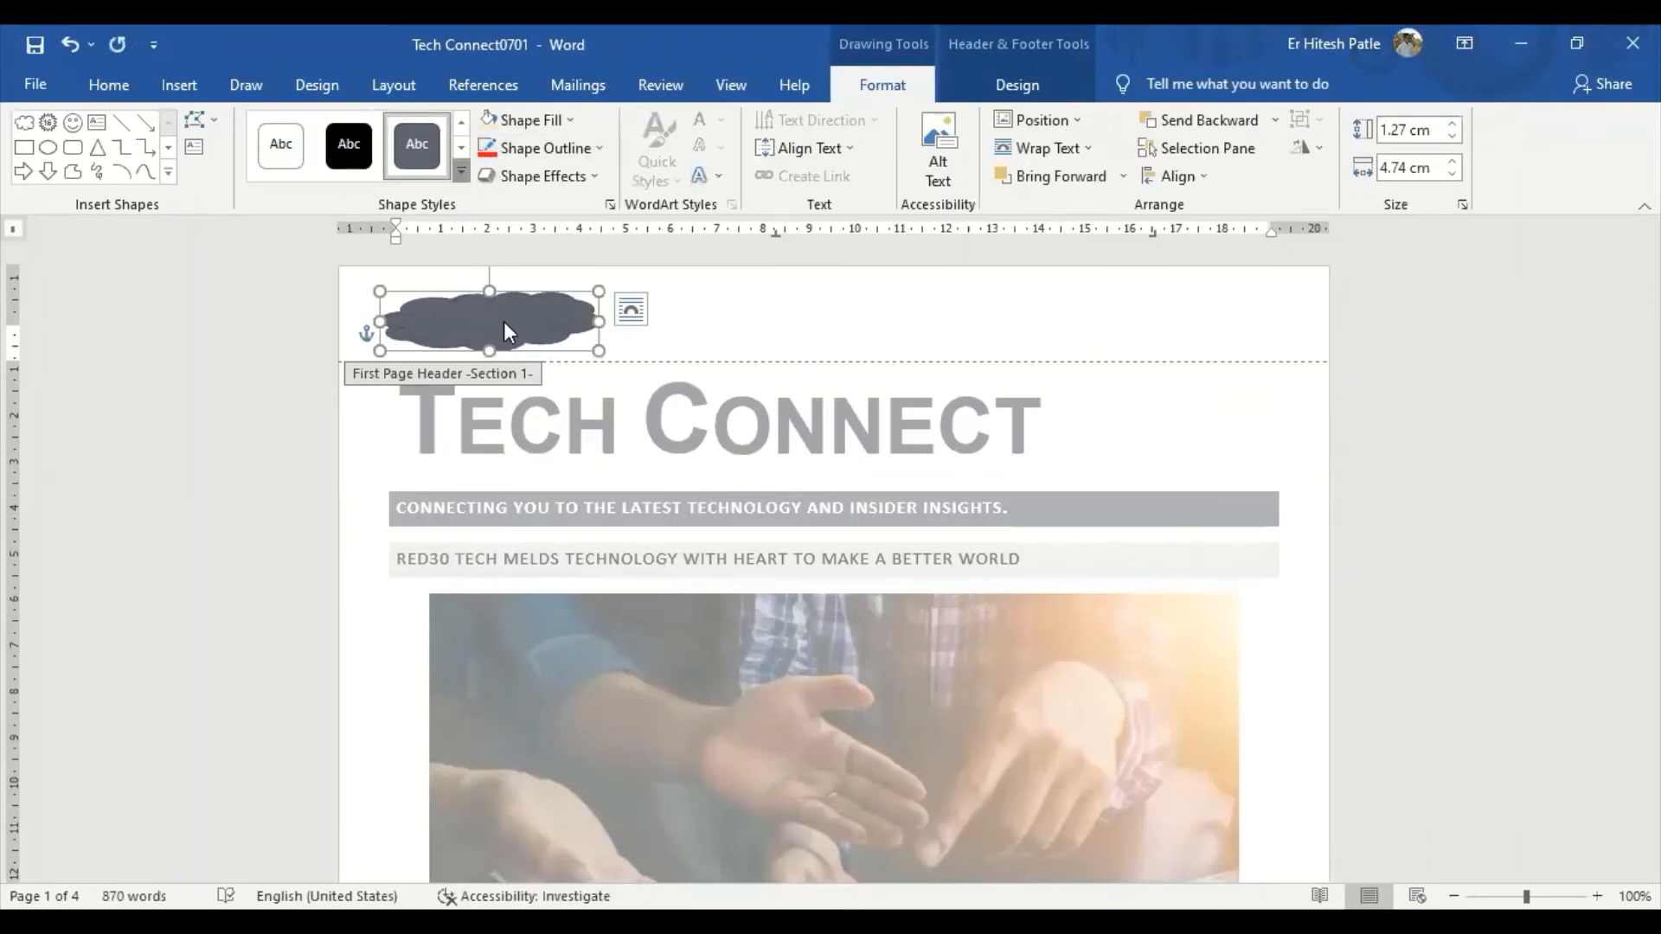
# Apply the pale olive-green theme style to the header cloud and give it a light blue-gray theme fill
pyautogui.click(461, 171)
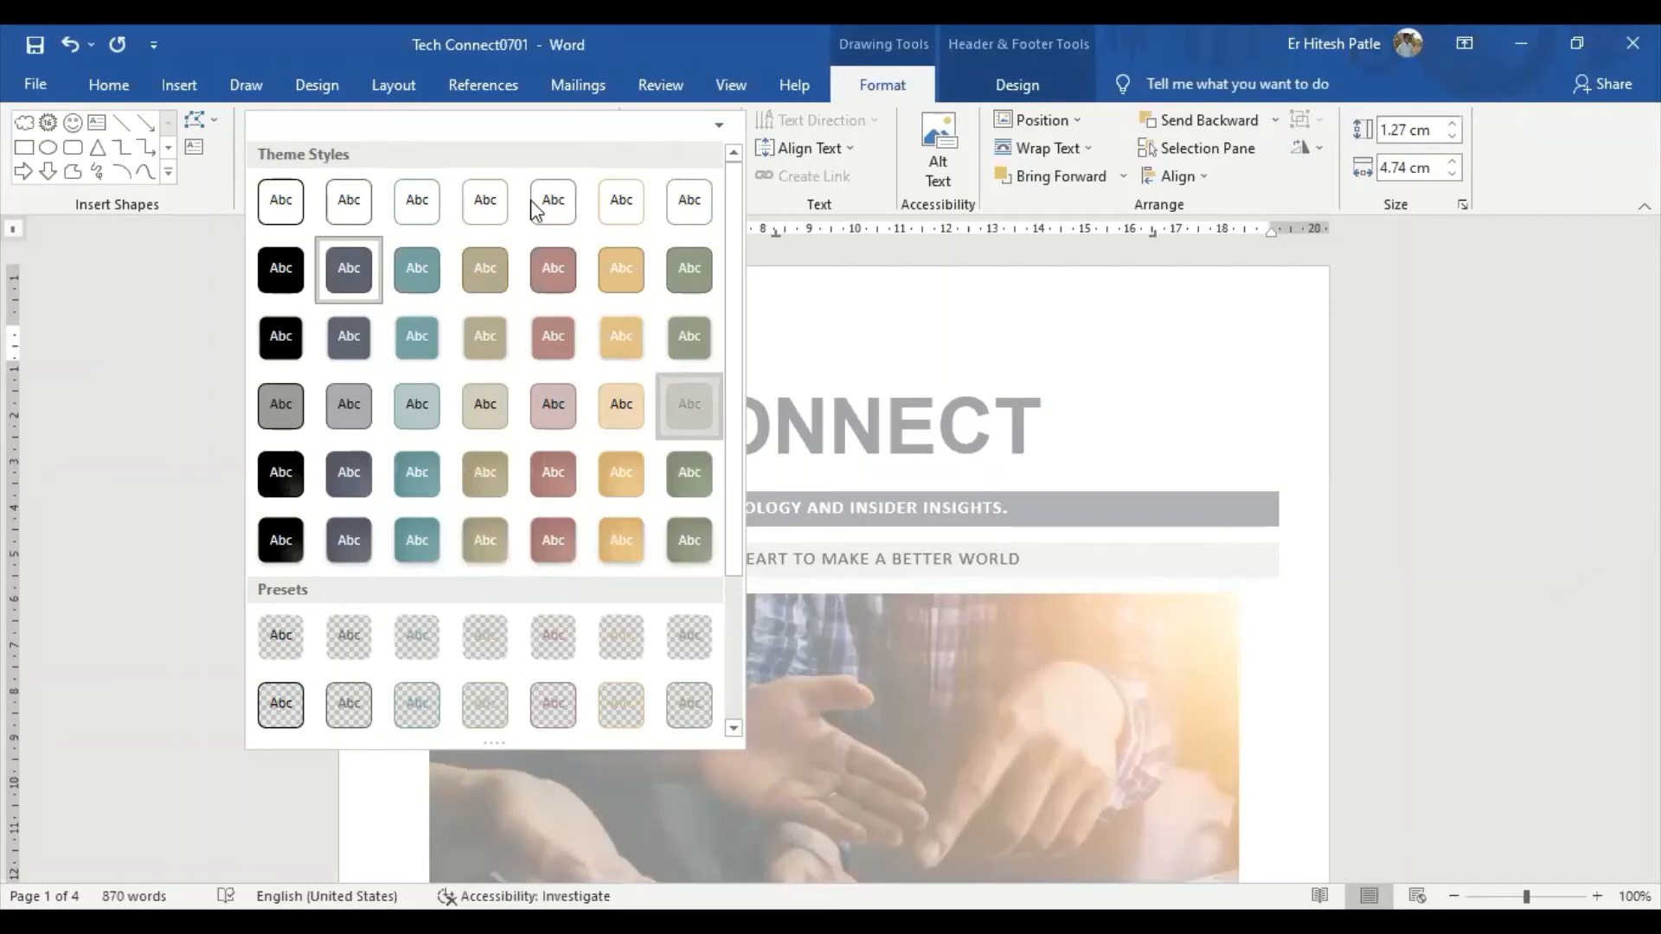
pyautogui.click(531, 121)
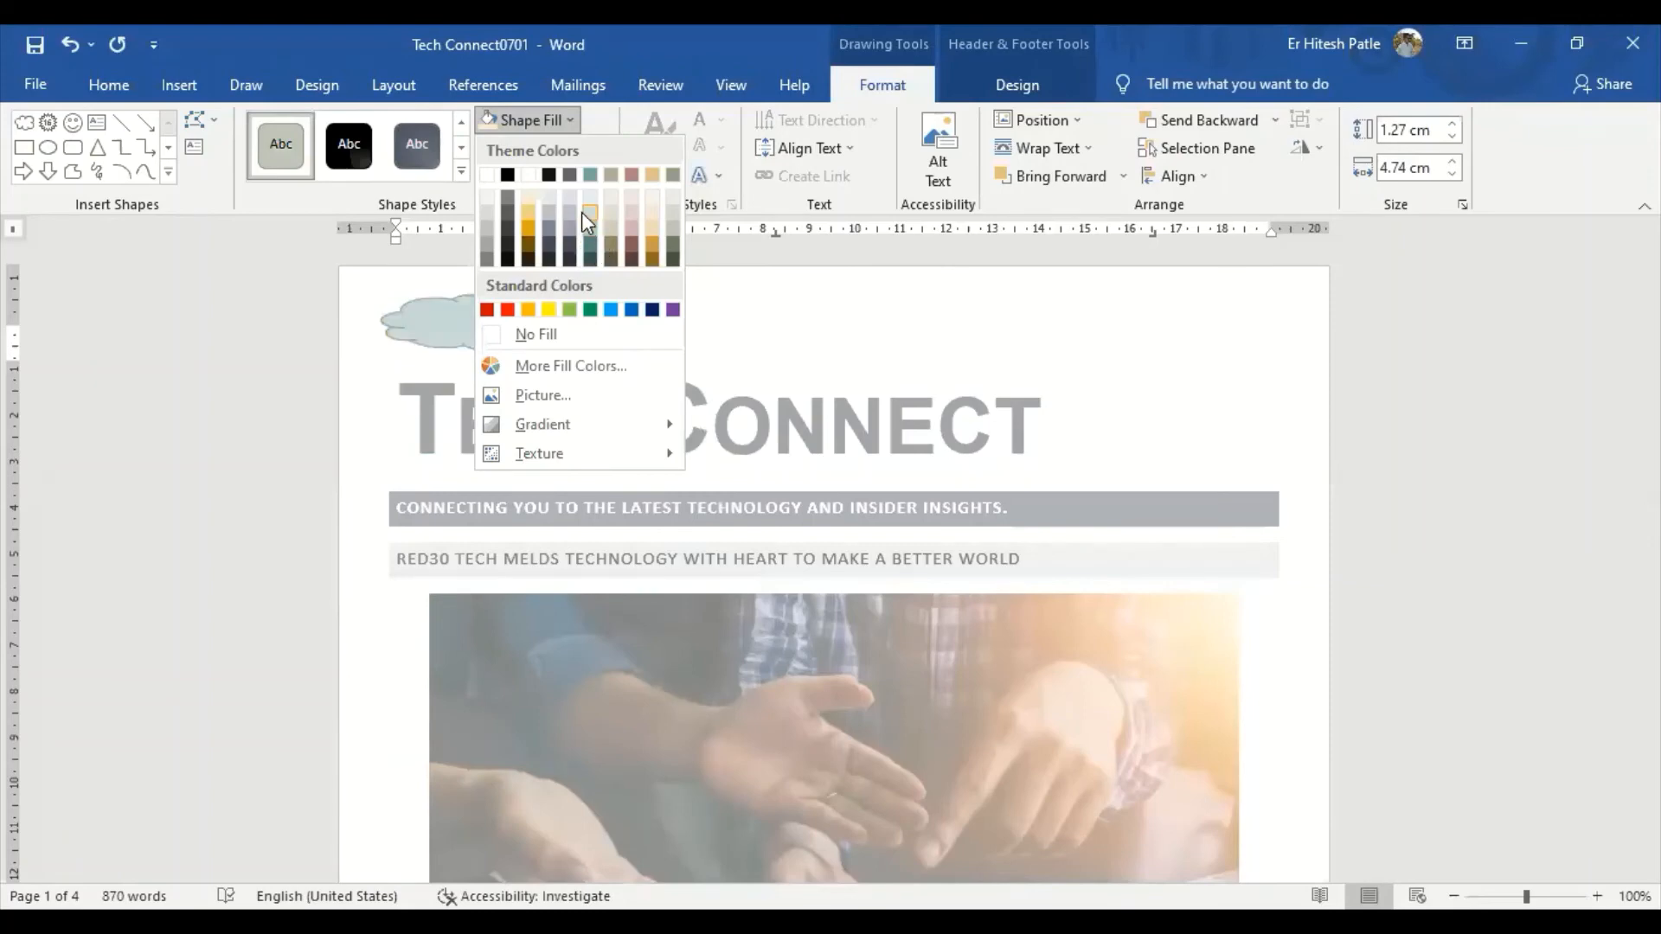
pyautogui.click(553, 199)
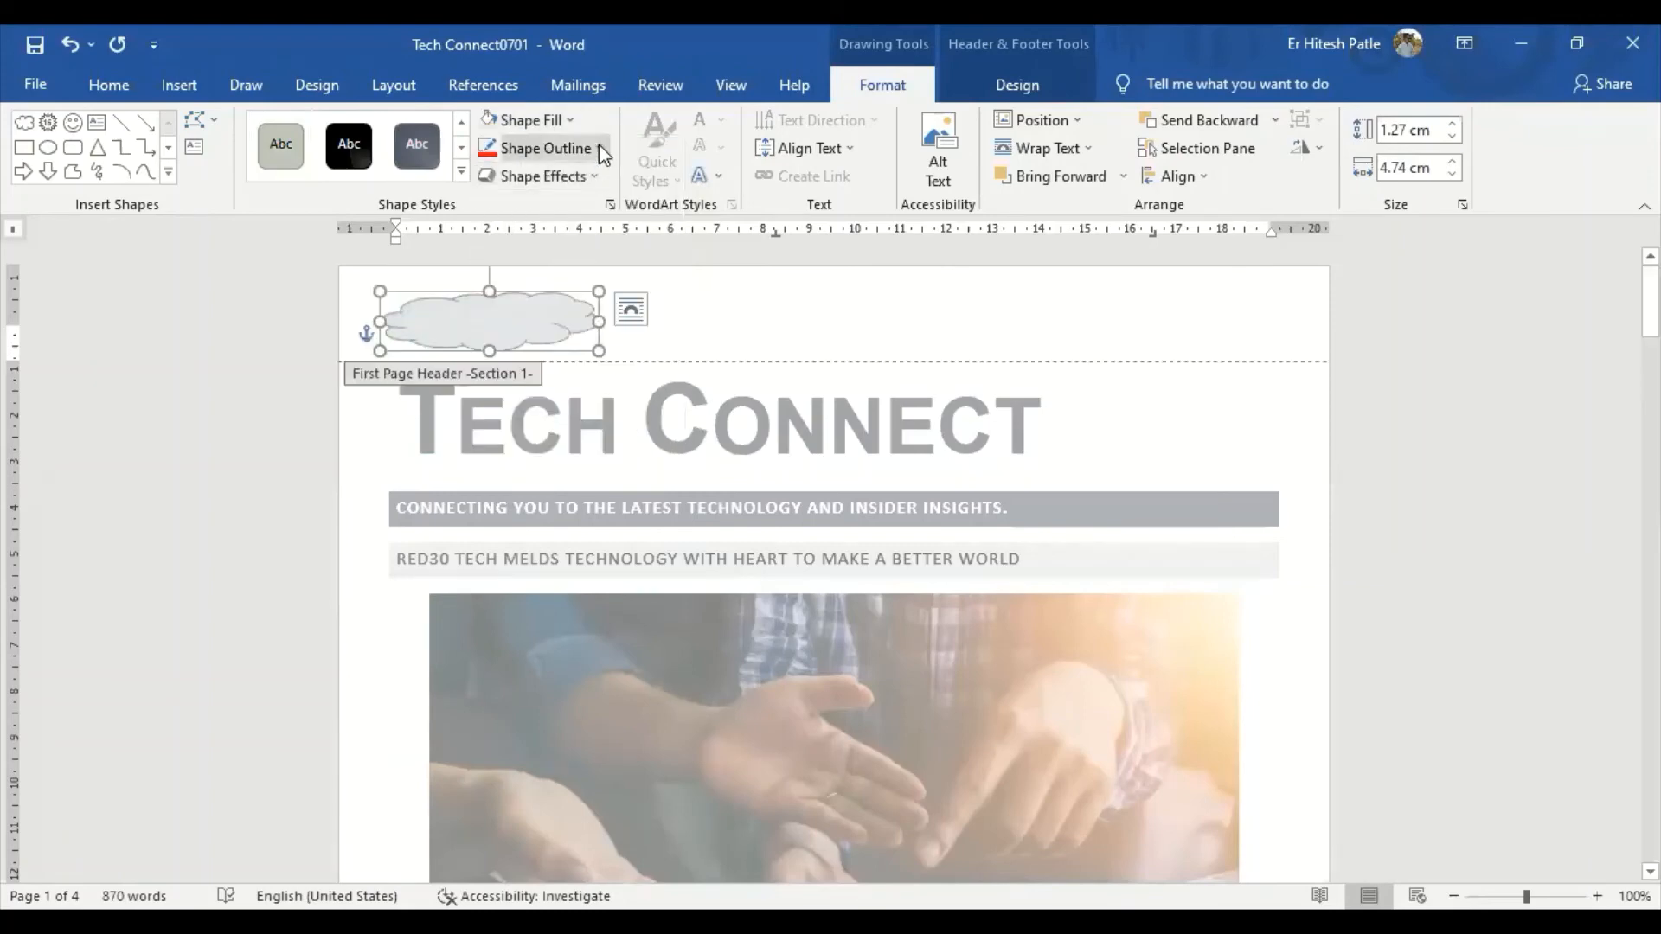
# Set the header cloud's outline weight to 3 pt and return to the document body
pyautogui.click(571, 148)
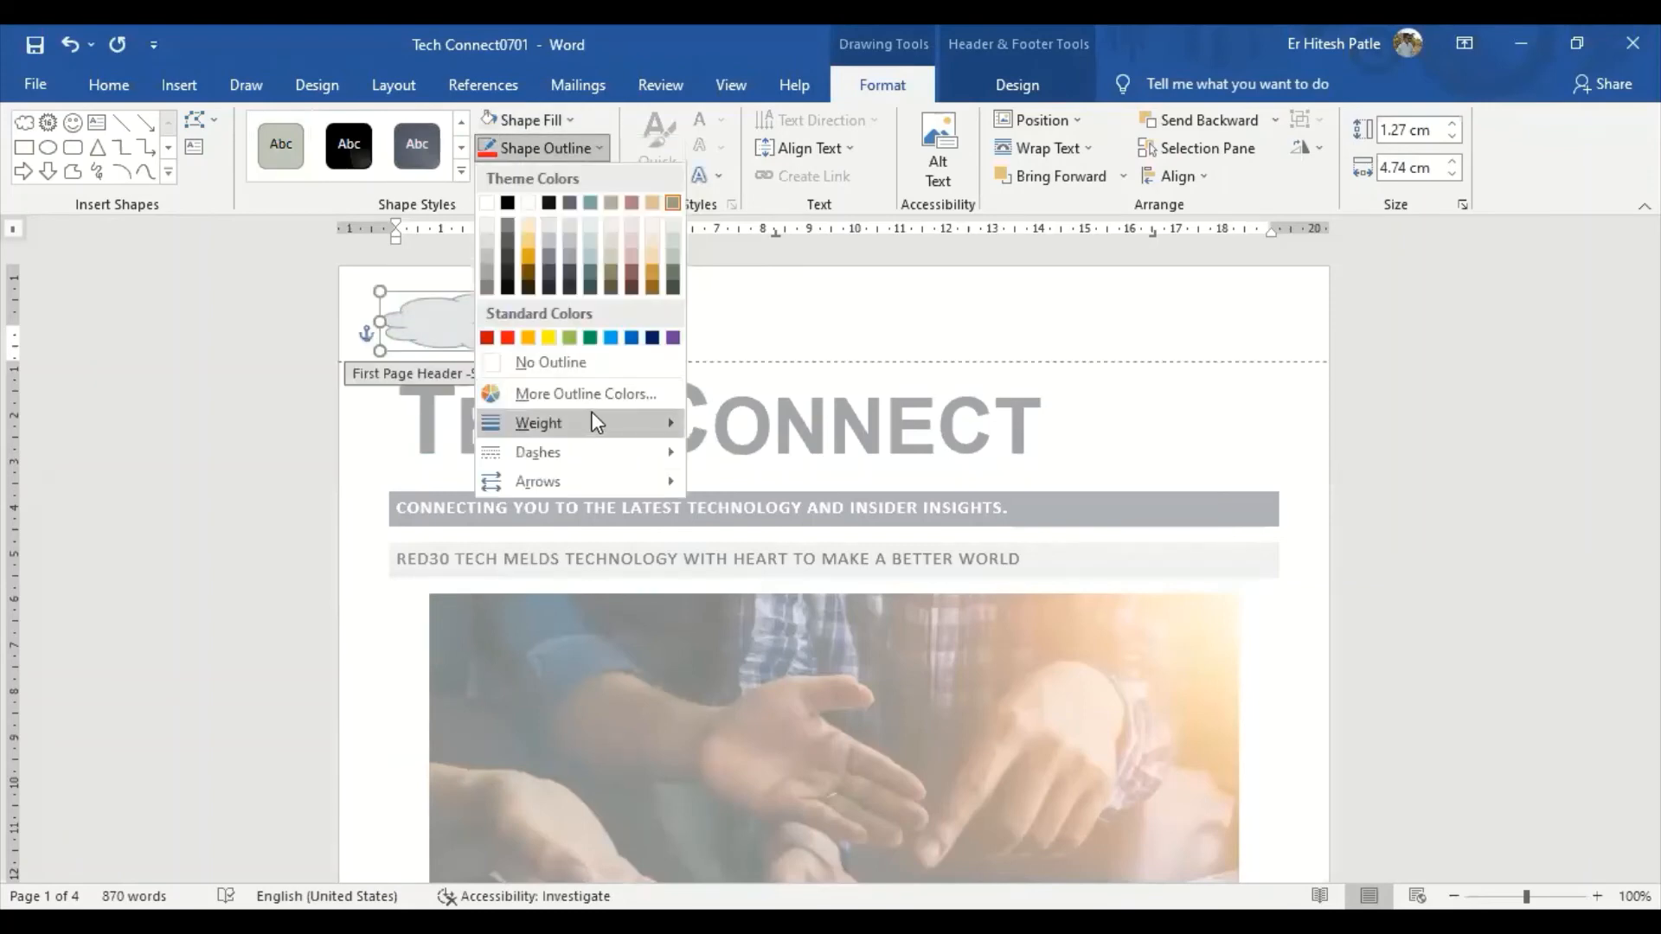
pyautogui.moveTo(673, 426)
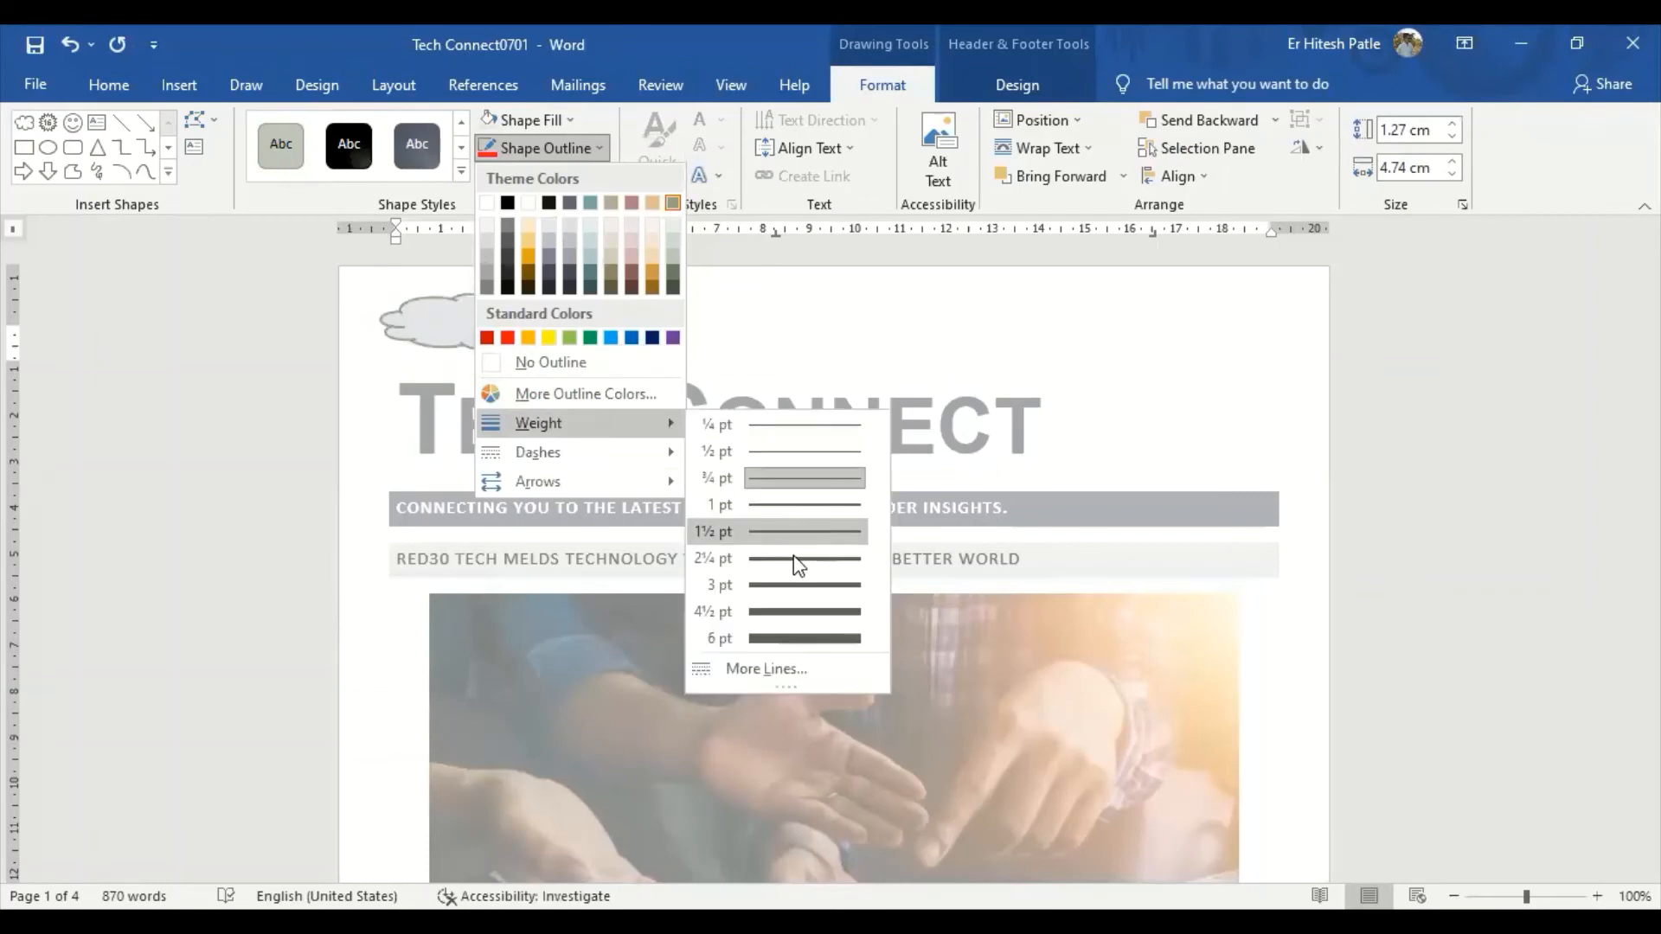
pyautogui.click(785, 586)
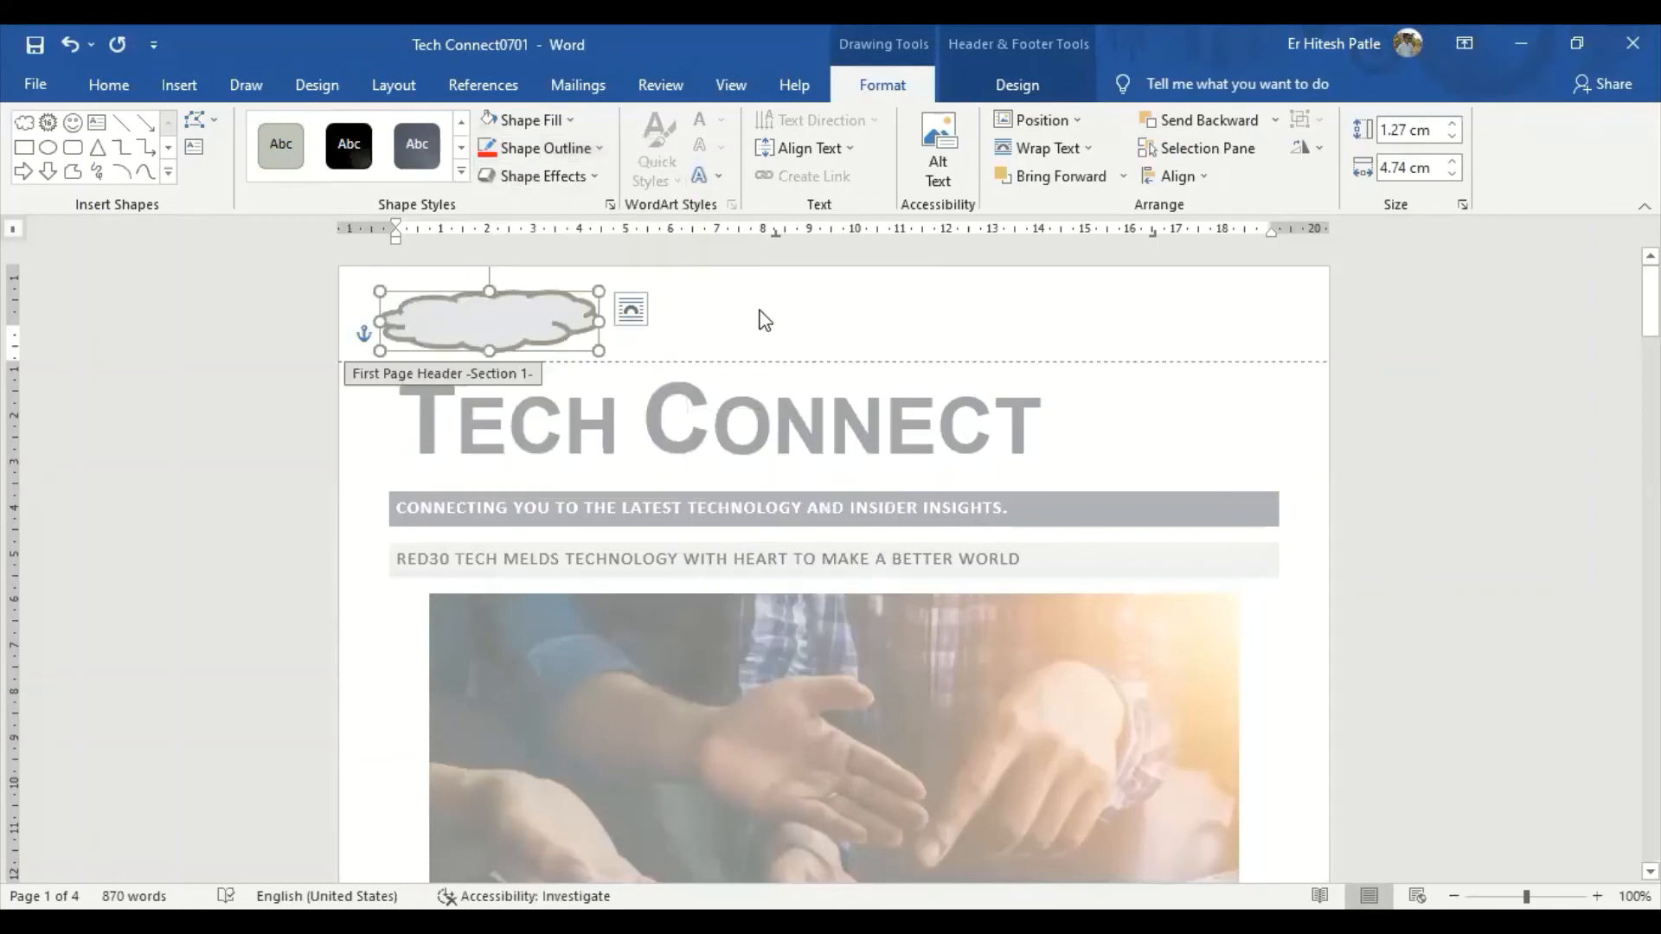
pyautogui.doubleClick(930, 421)
# Look through the newsletter's following pages to check whether their headers contain the cloud shape
pyautogui.click(478, 354)
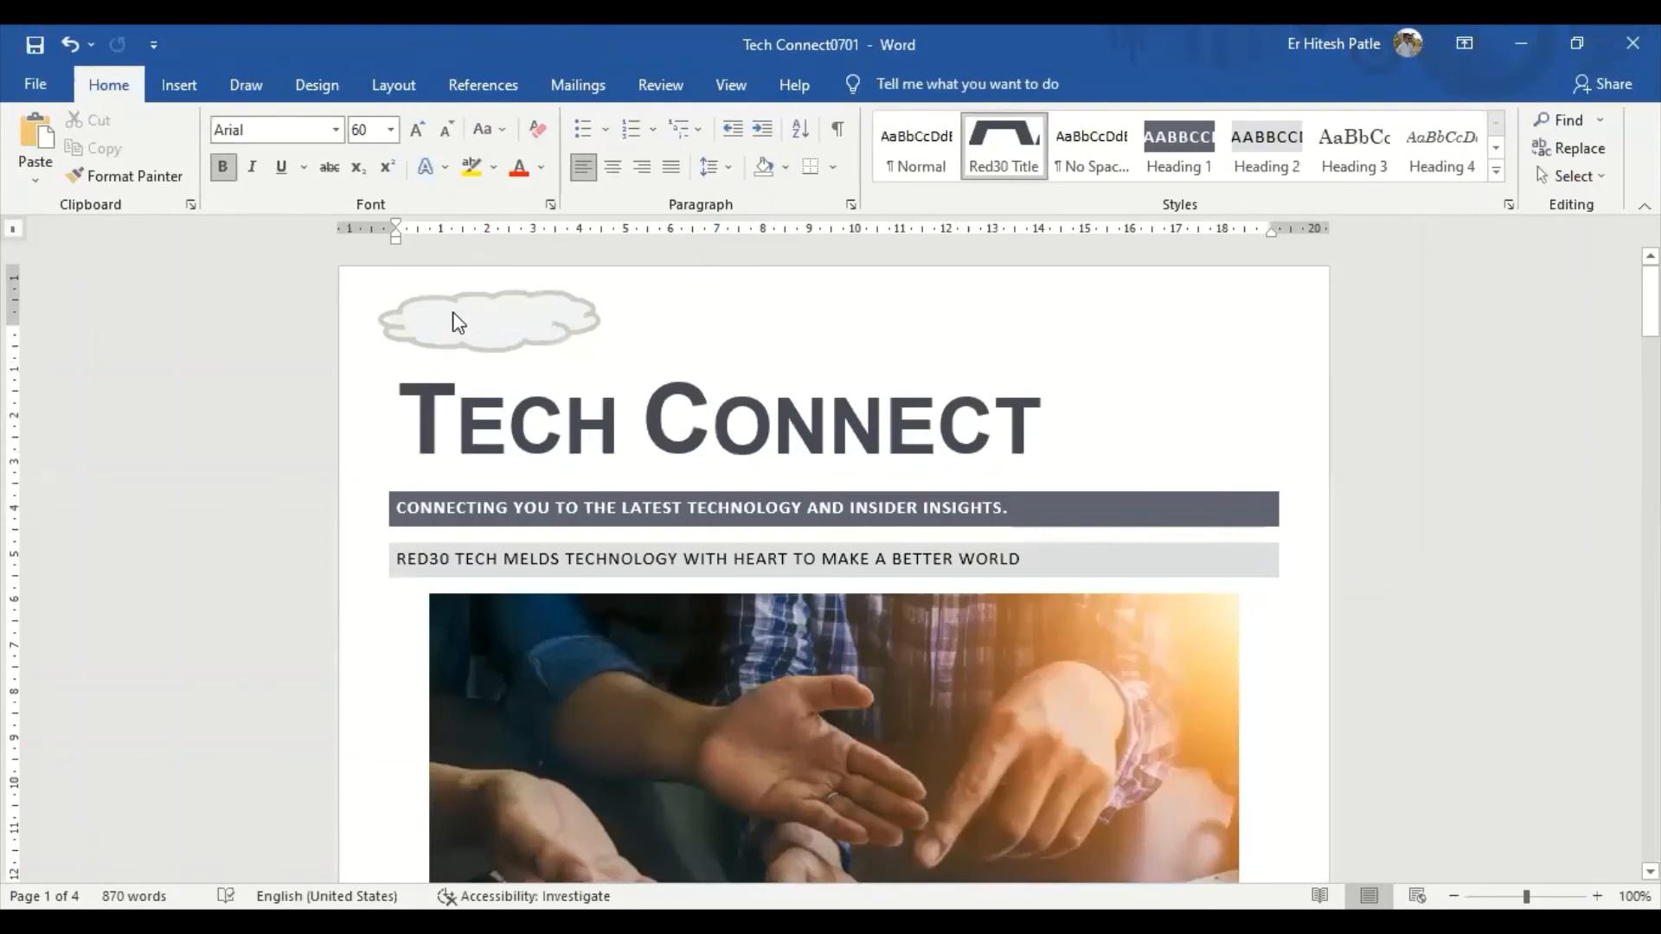
pyautogui.scroll(-3, 494, 346)
pyautogui.scroll(-10, 493, 345)
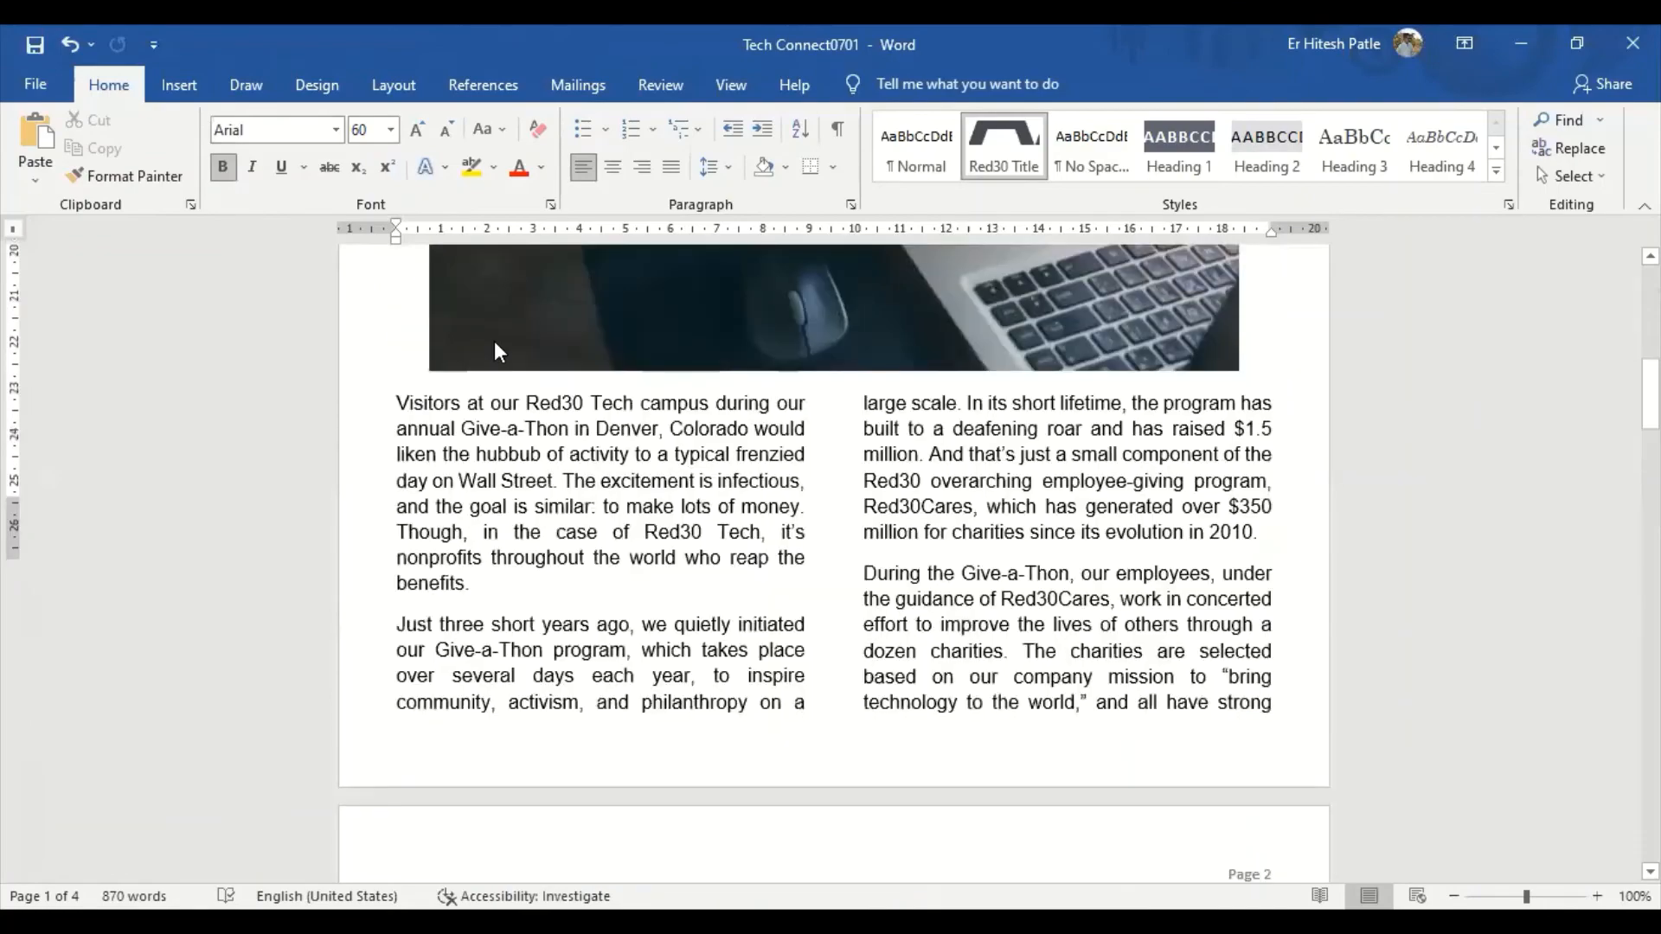
pyautogui.scroll(-12, 495, 346)
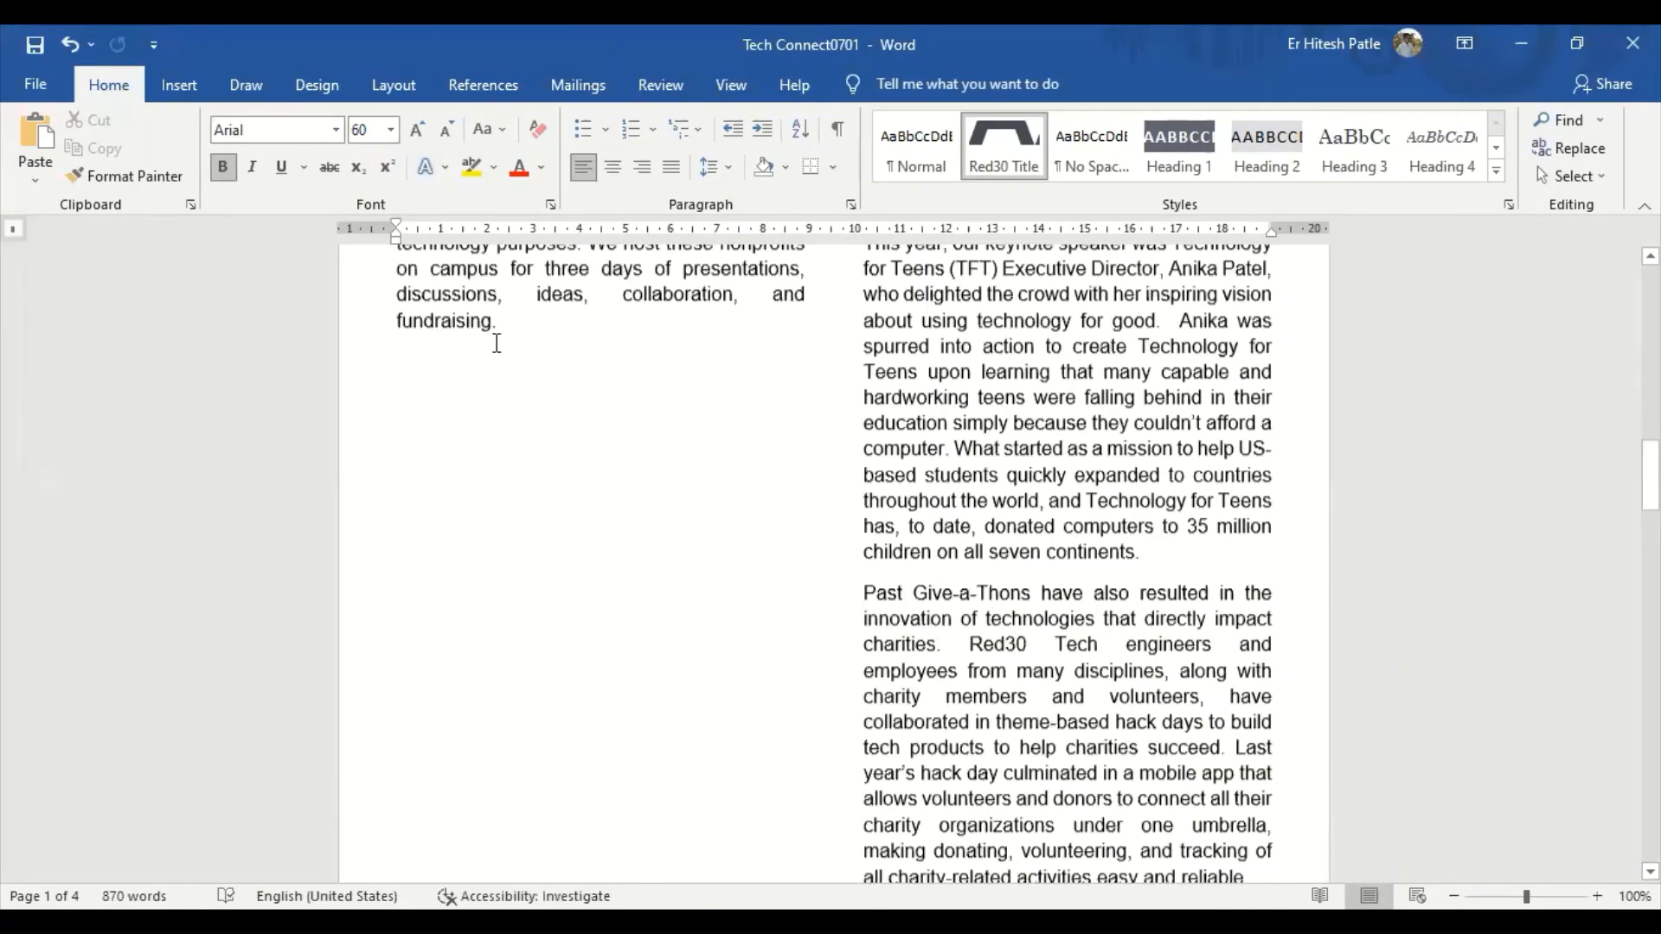
pyautogui.scroll(-15, 496, 346)
pyautogui.scroll(13, 487, 352)
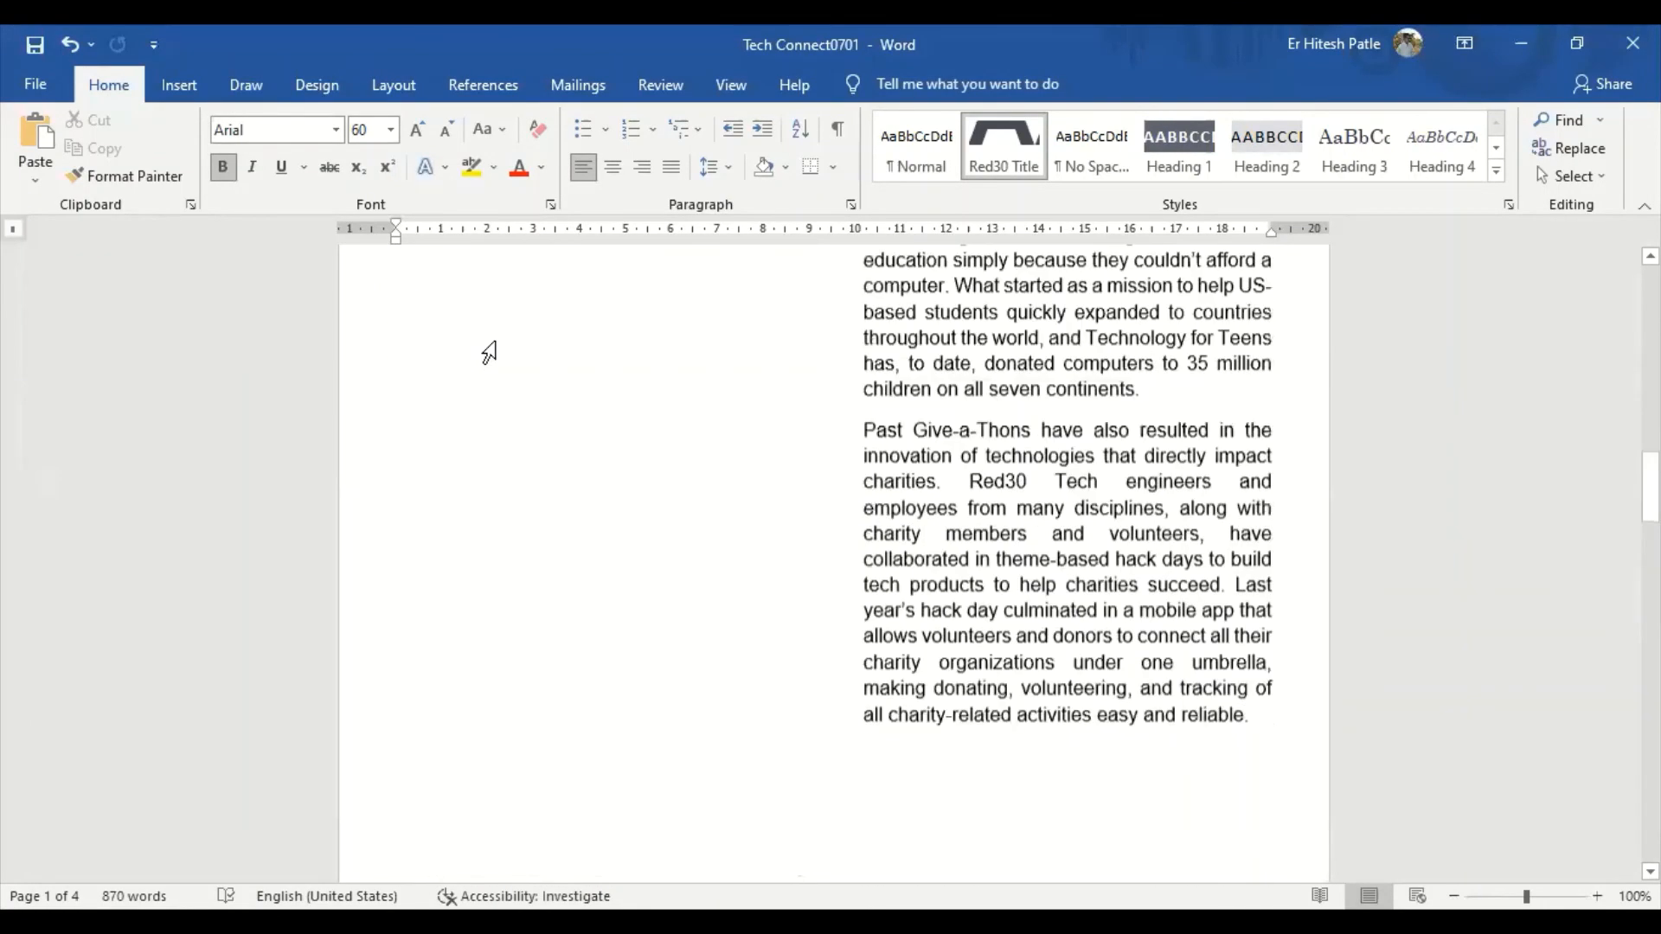
pyautogui.scroll(15, 489, 353)
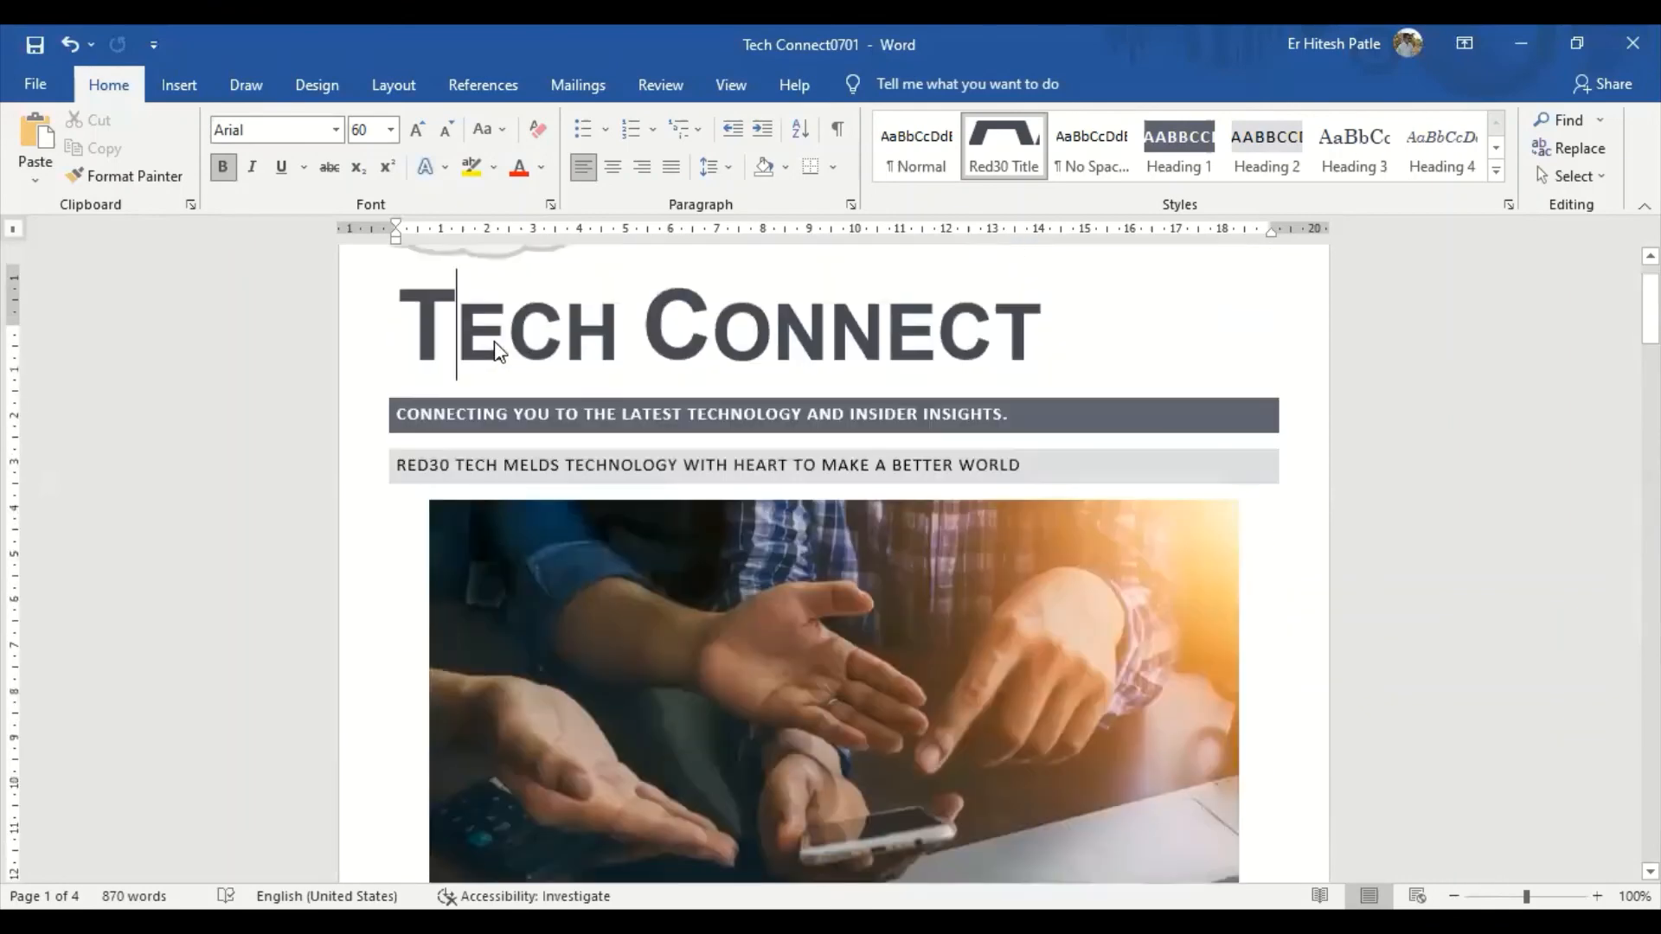
# Reopen the first page header and turn off the Different First Page option
pyautogui.scroll(1, 497, 350)
pyautogui.doubleClick(510, 330)
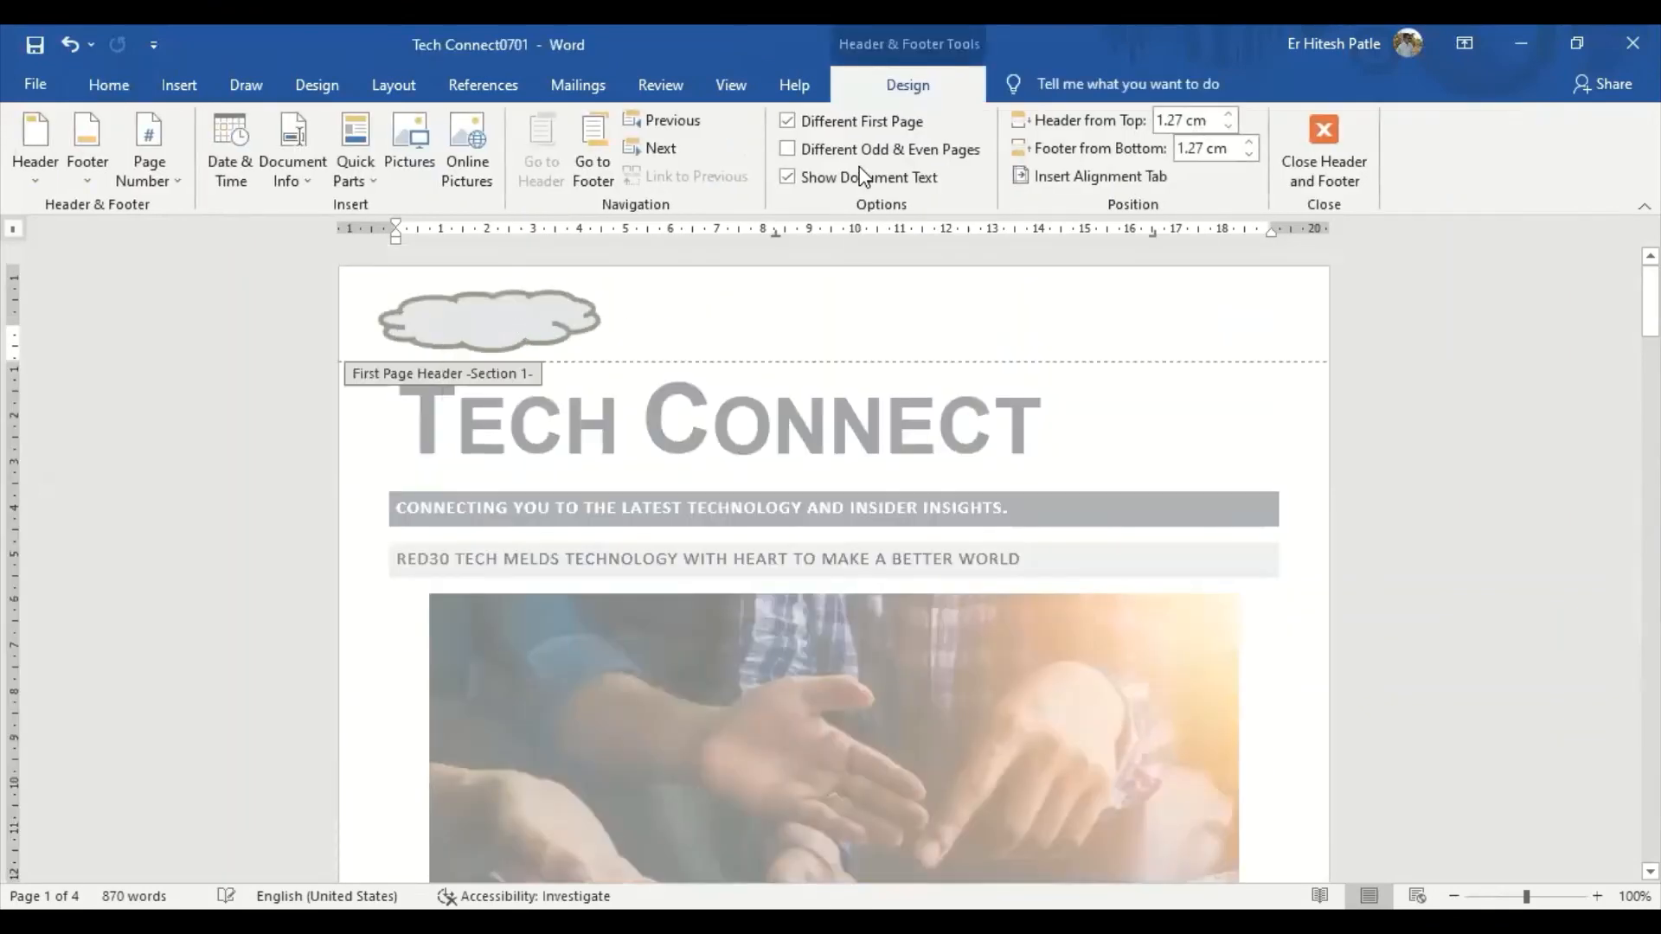
pyautogui.click(787, 120)
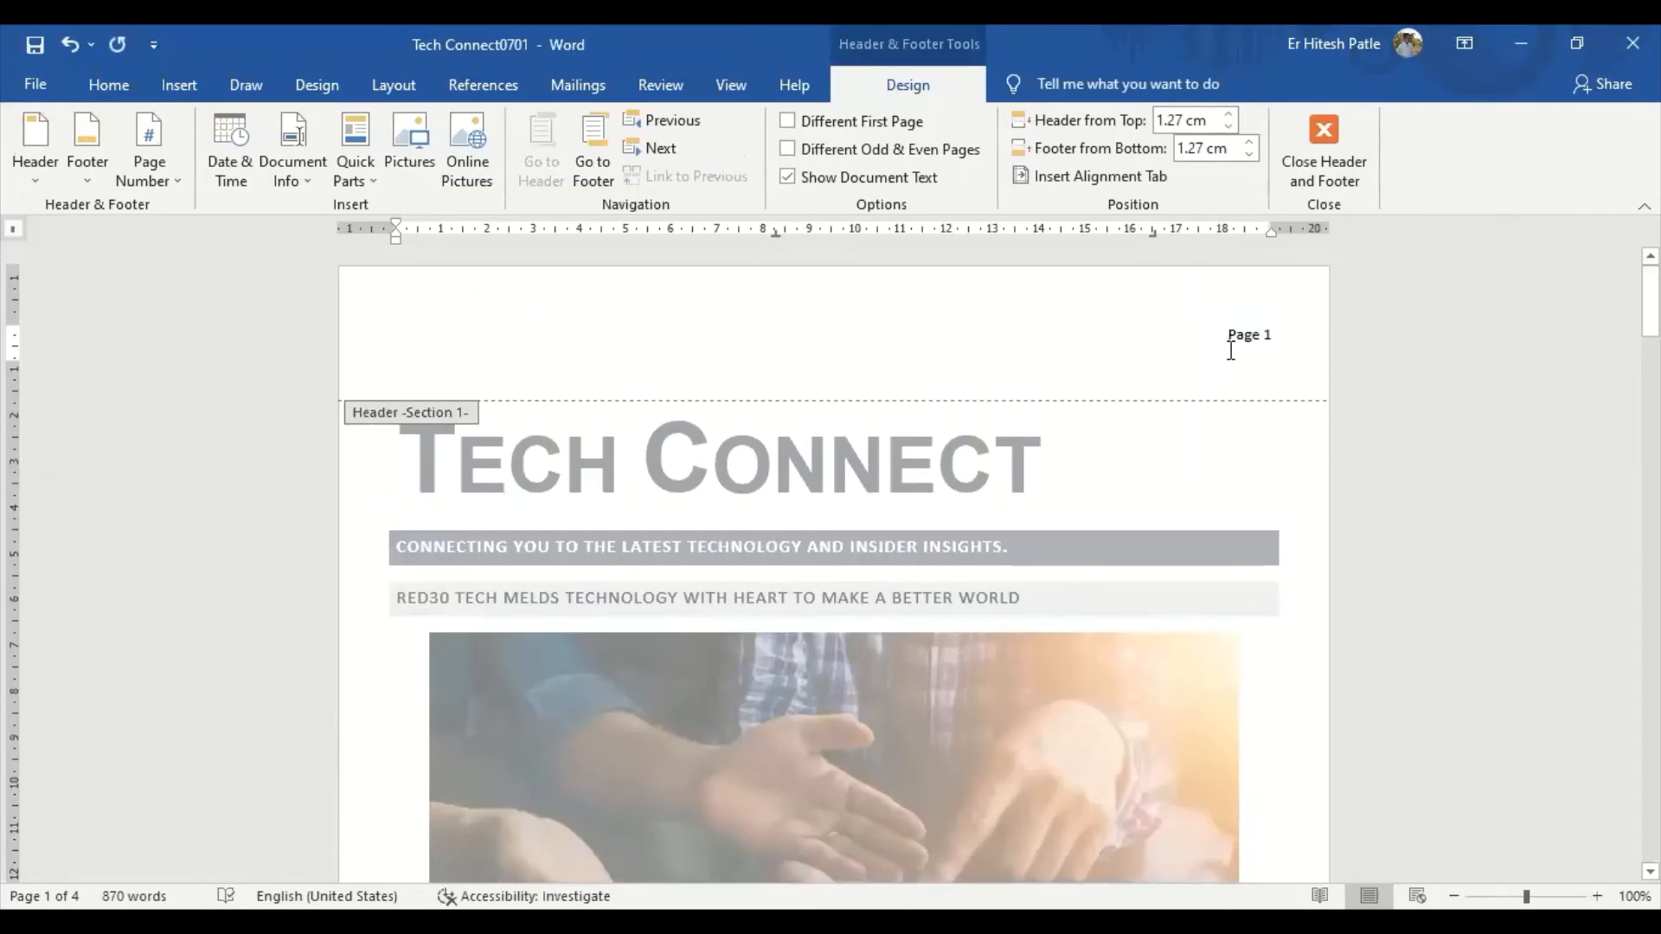
# Delete the page number text and the extra blank line from the first page's header
pyautogui.press('Down')
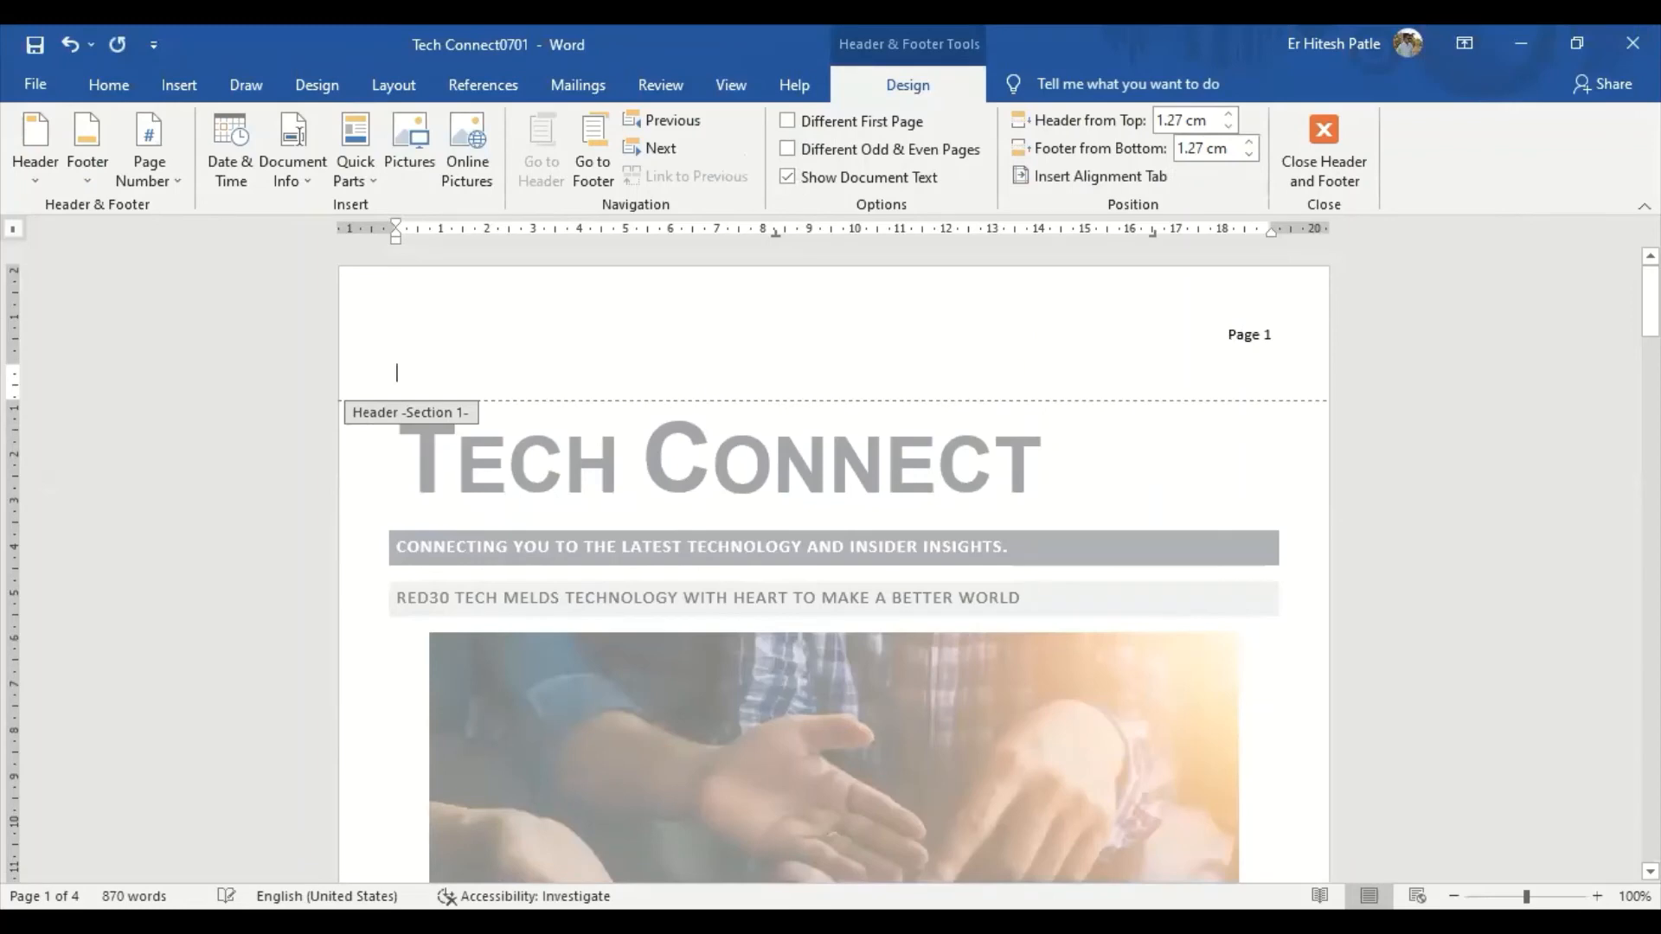
pyautogui.press('BackSpace')
pyautogui.press('BackSpace')
pyautogui.press('BackSpace')
pyautogui.press('BackSpace')
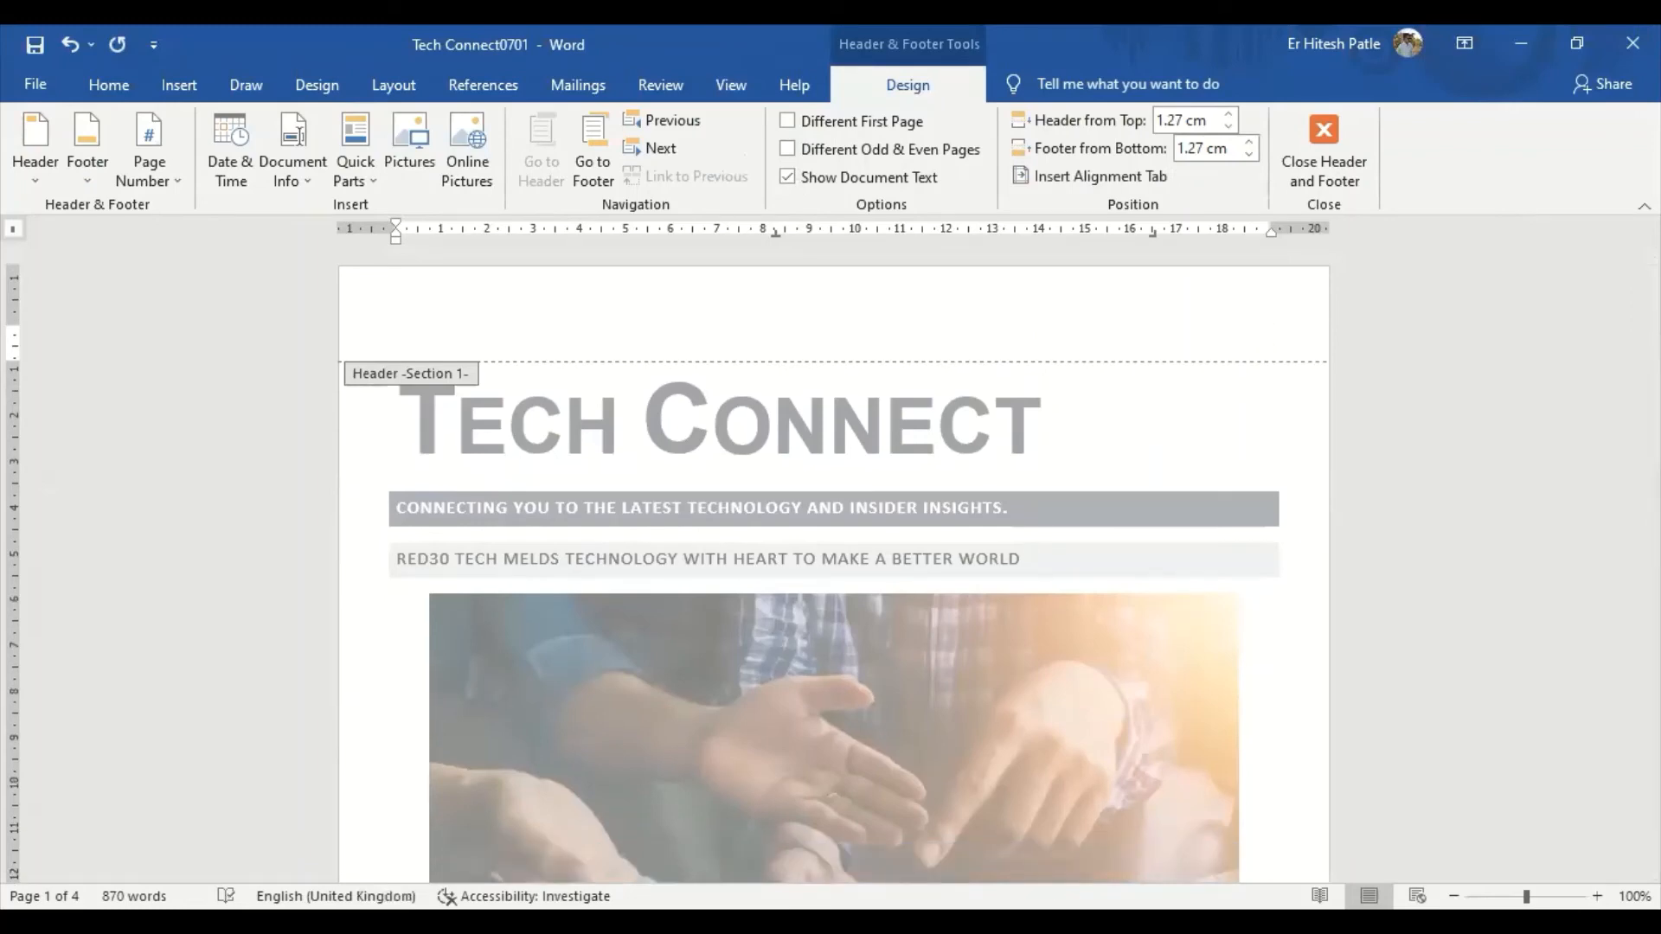
# Draw a smiley face shape about 1.03 cm high and 1.38 cm wide at the header's right end, moving it slightly upward
pyautogui.click(179, 90)
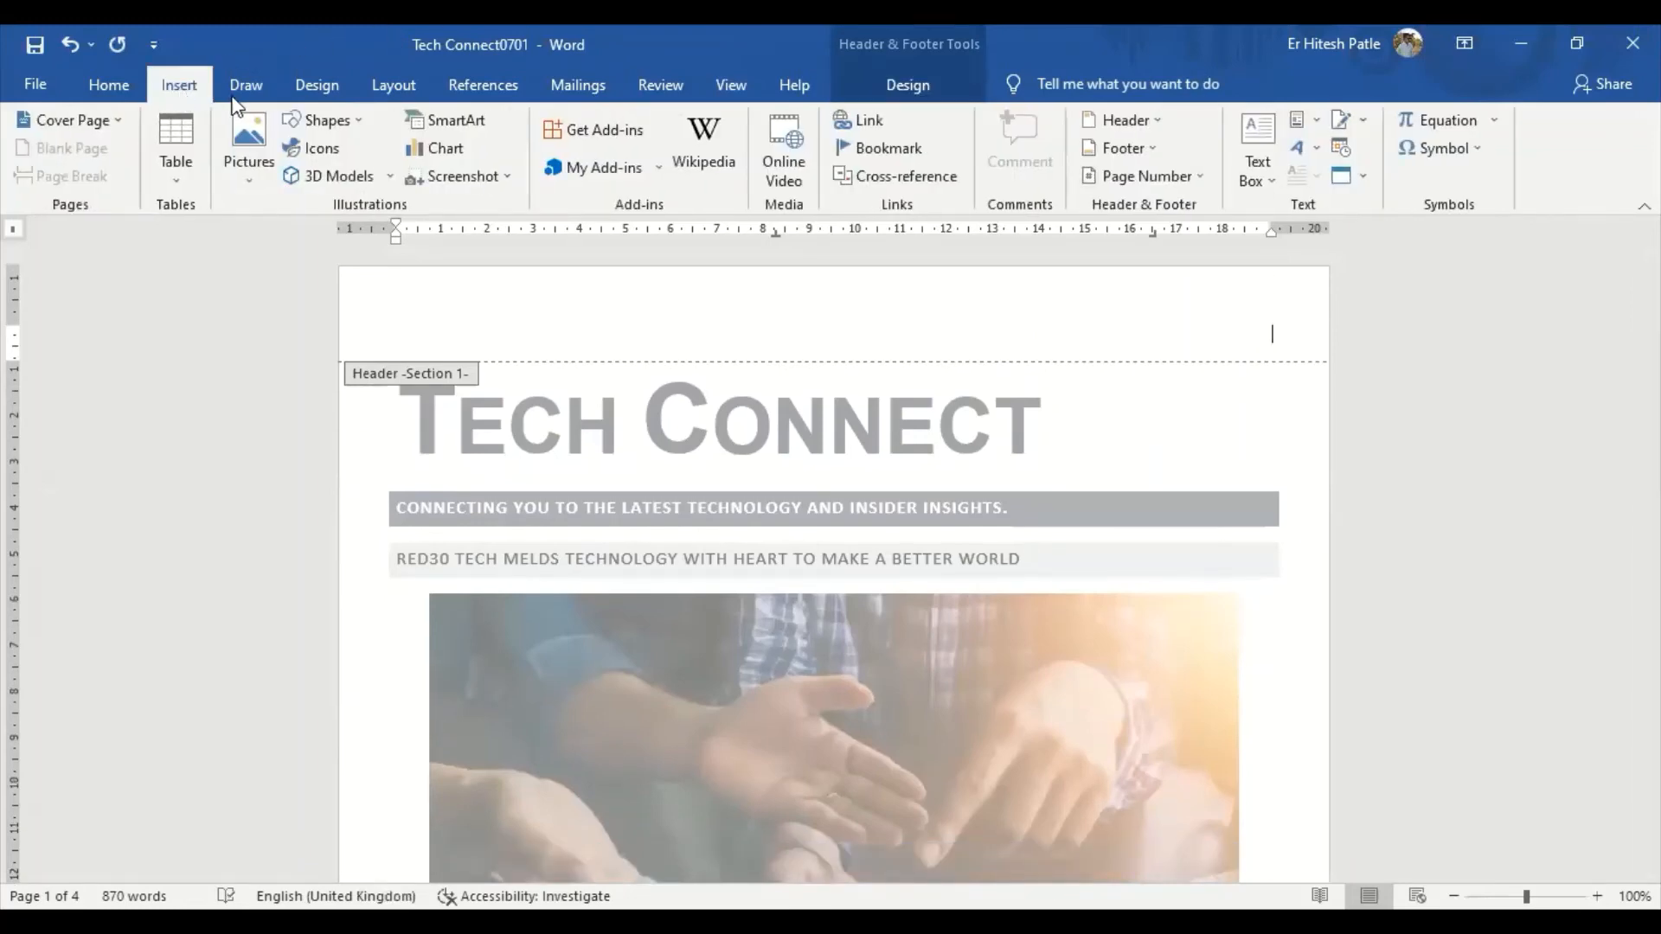
pyautogui.click(343, 126)
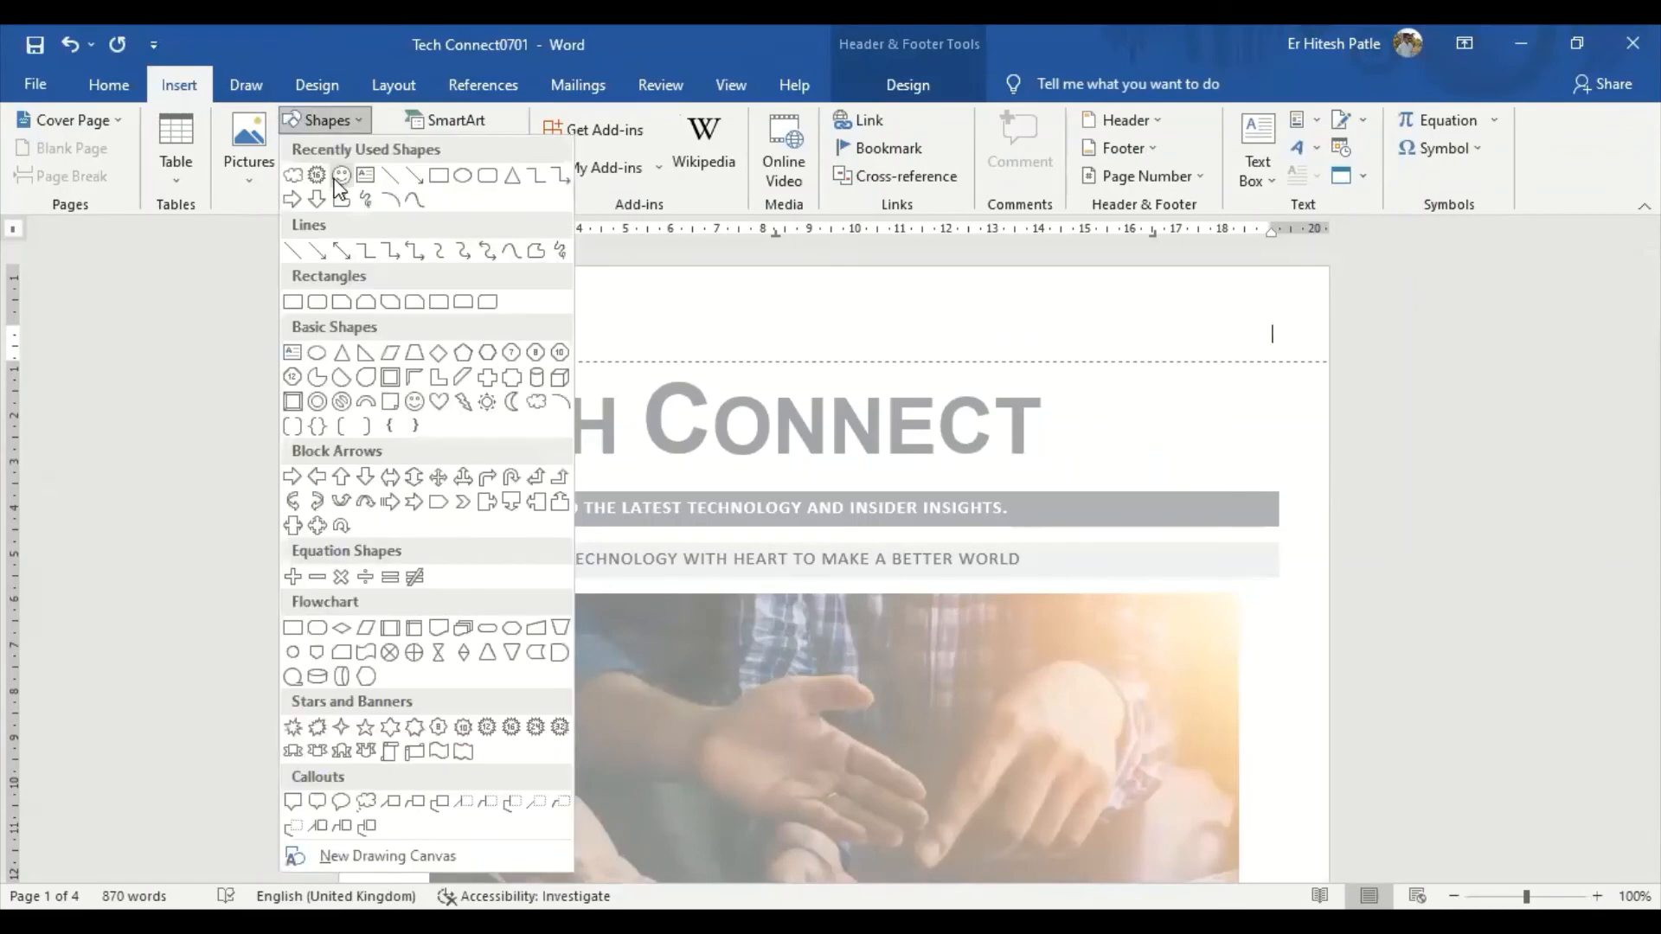
pyautogui.click(463, 175)
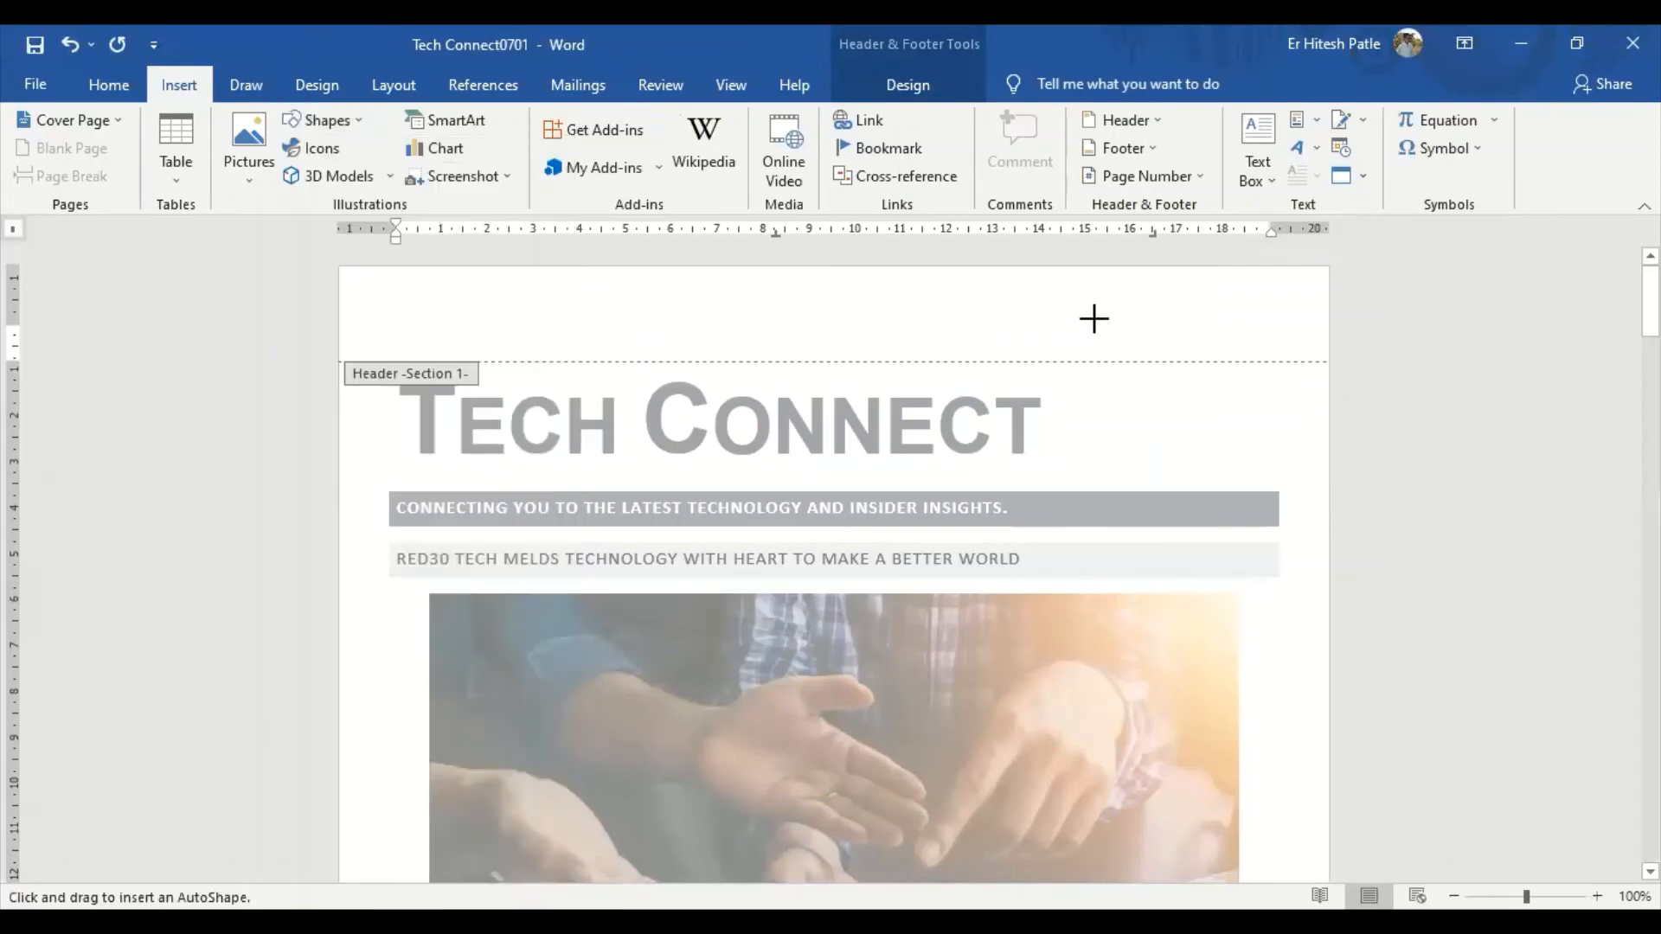
pyautogui.moveTo(1233, 310); pyautogui.dragTo(1295, 356)
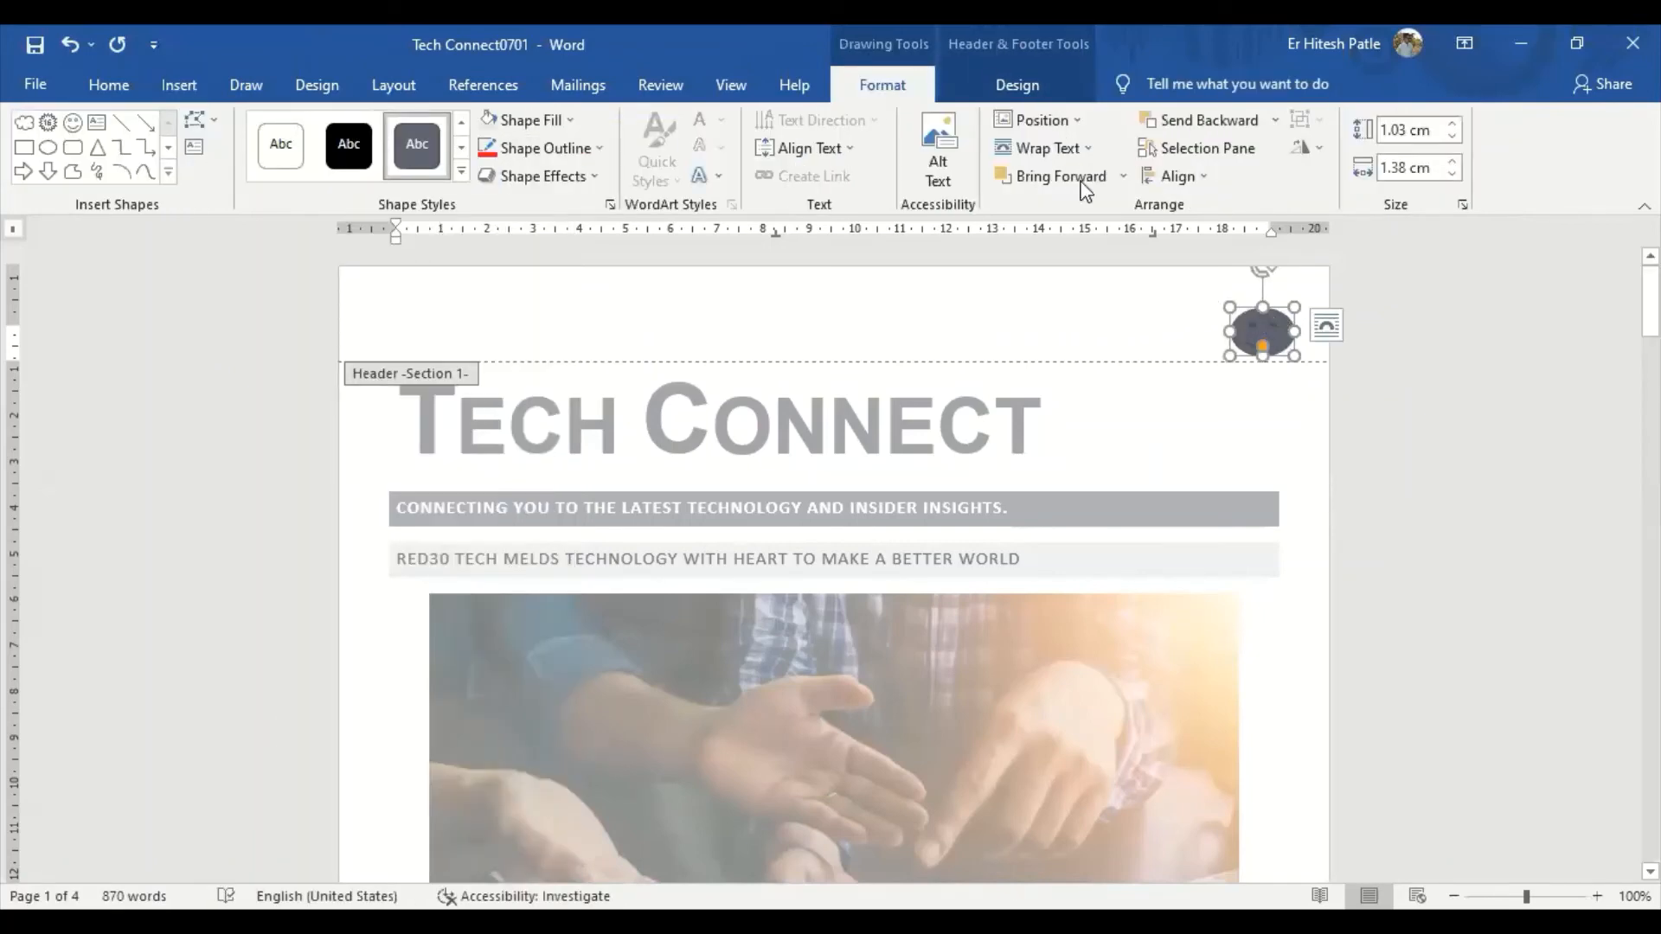
pyautogui.click(1016, 85)
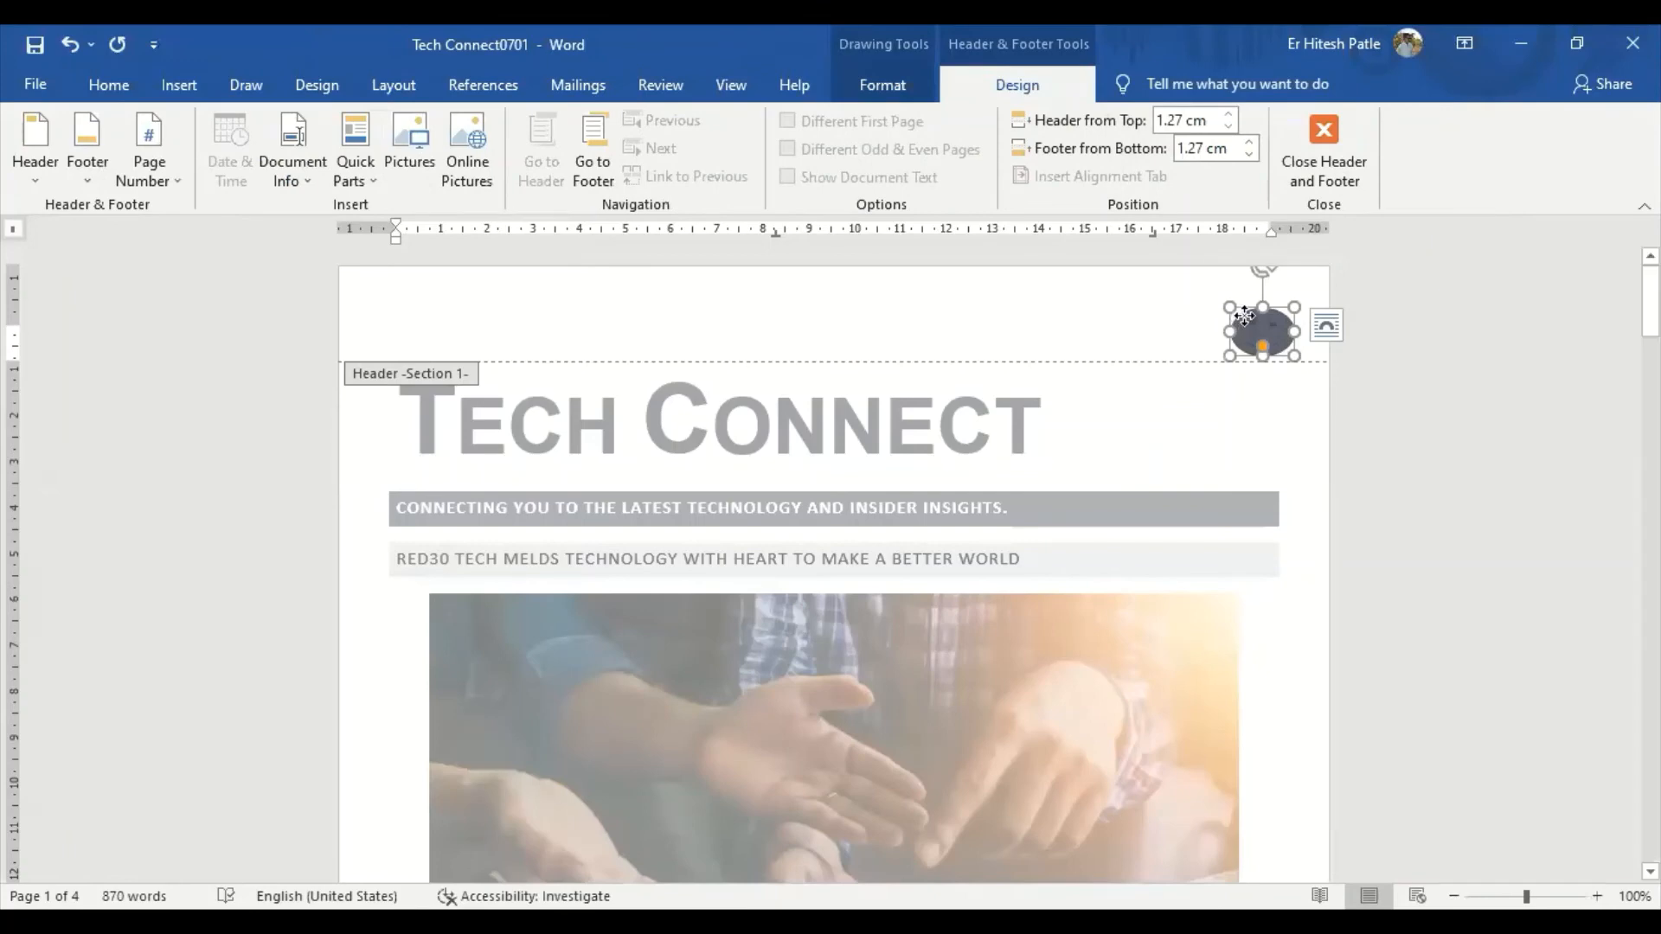
pyautogui.moveTo(1243, 320); pyautogui.dragTo(1242, 312)
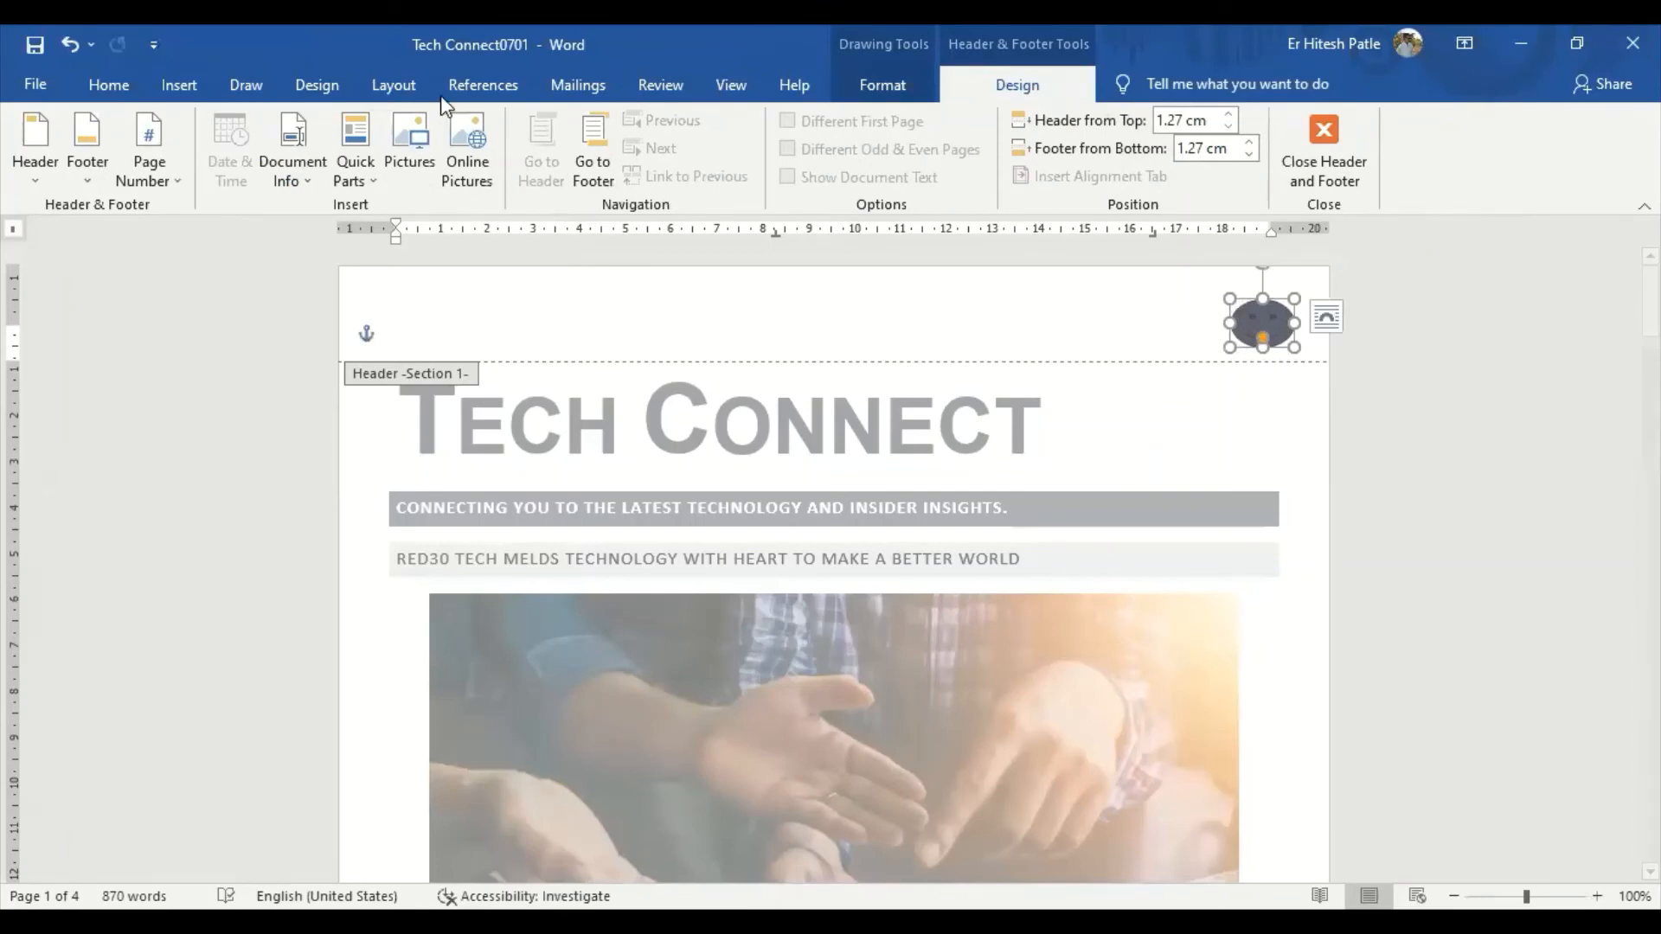
# Apply the solid gray-green theme style to the header smiley and return to the document body
pyautogui.click(870, 86)
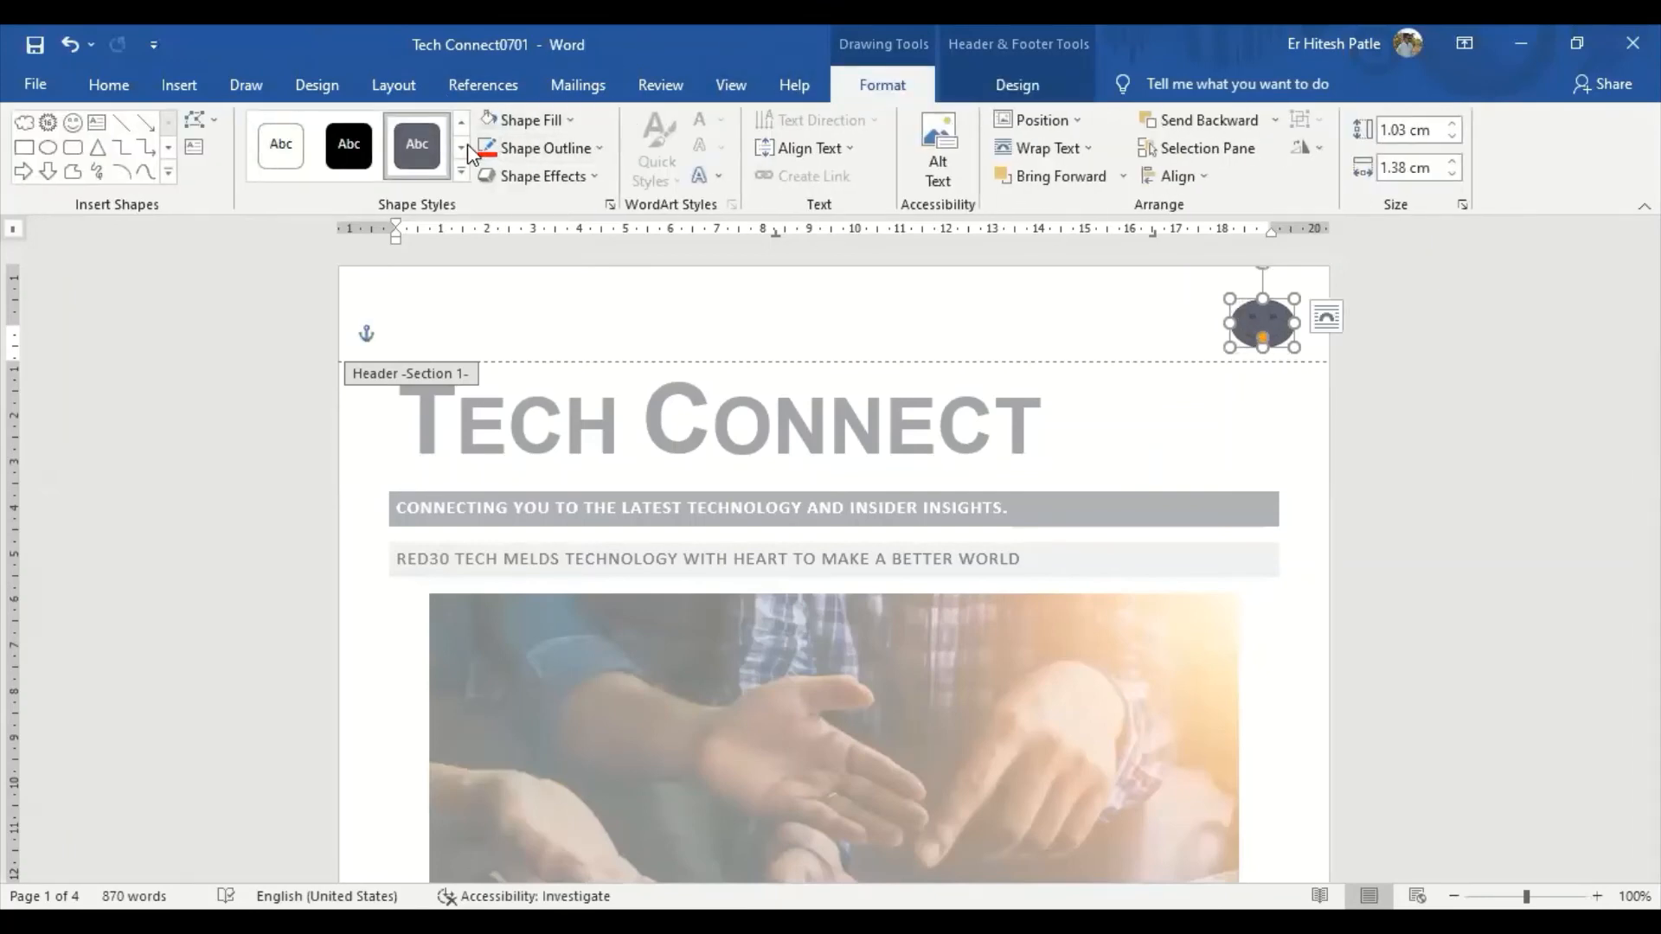
pyautogui.click(460, 175)
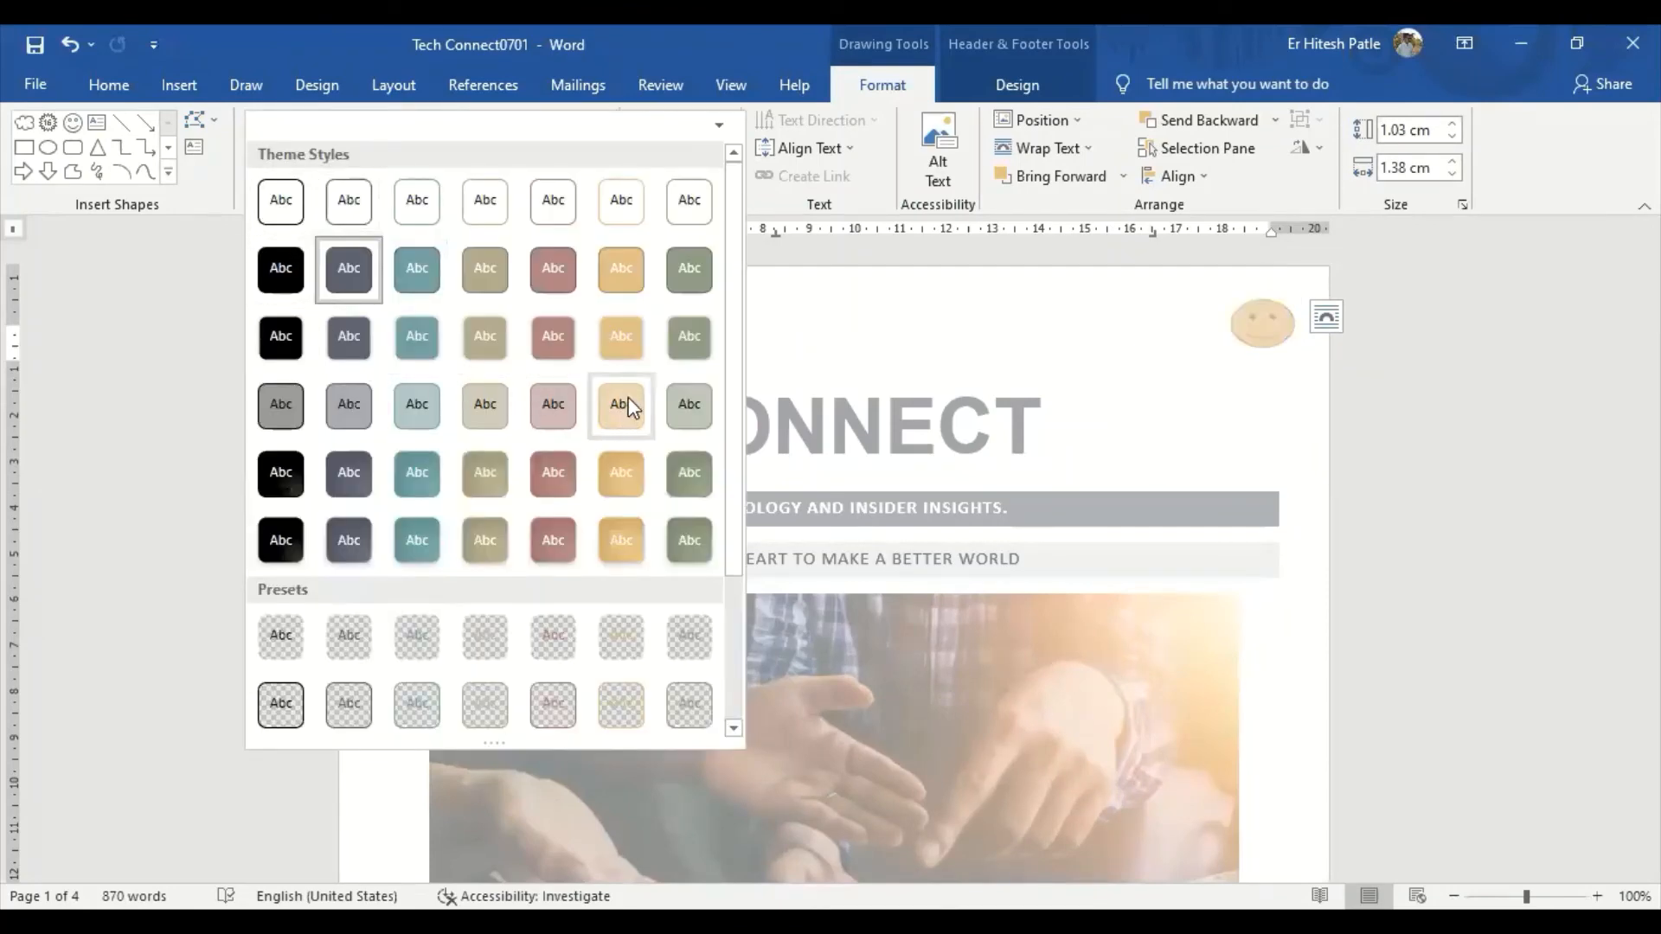
pyautogui.click(1069, 439)
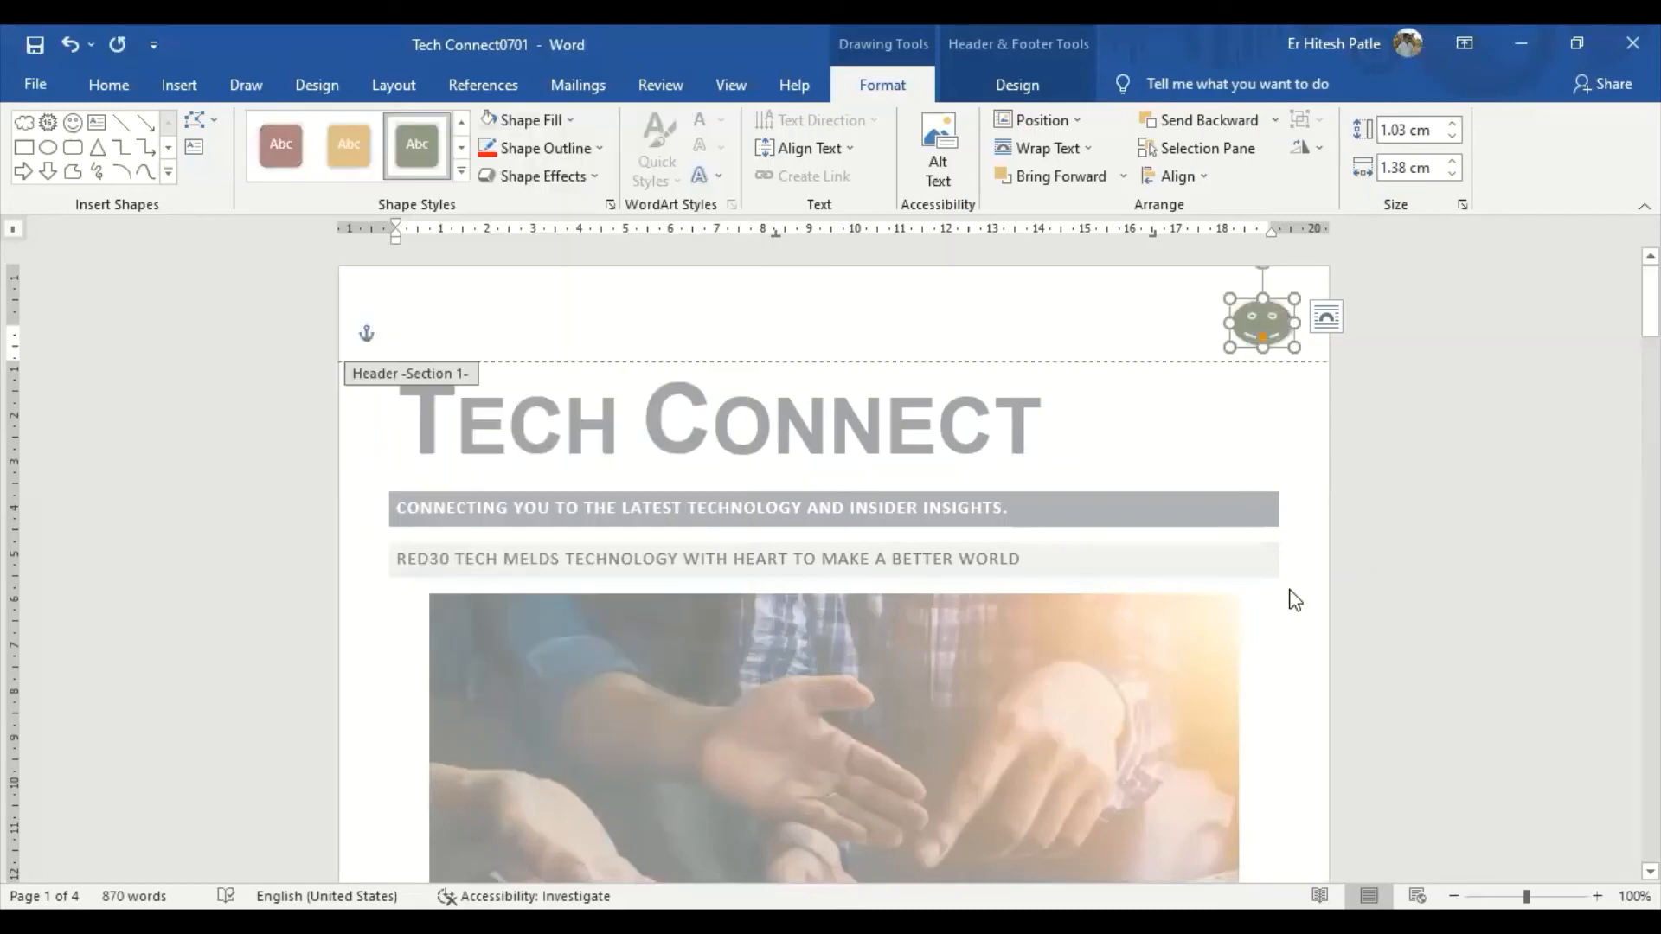
pyautogui.doubleClick(1295, 600)
# Look through the first and second pages to check whether the smiley appears in both headers
pyautogui.scroll(-10, 1172, 631)
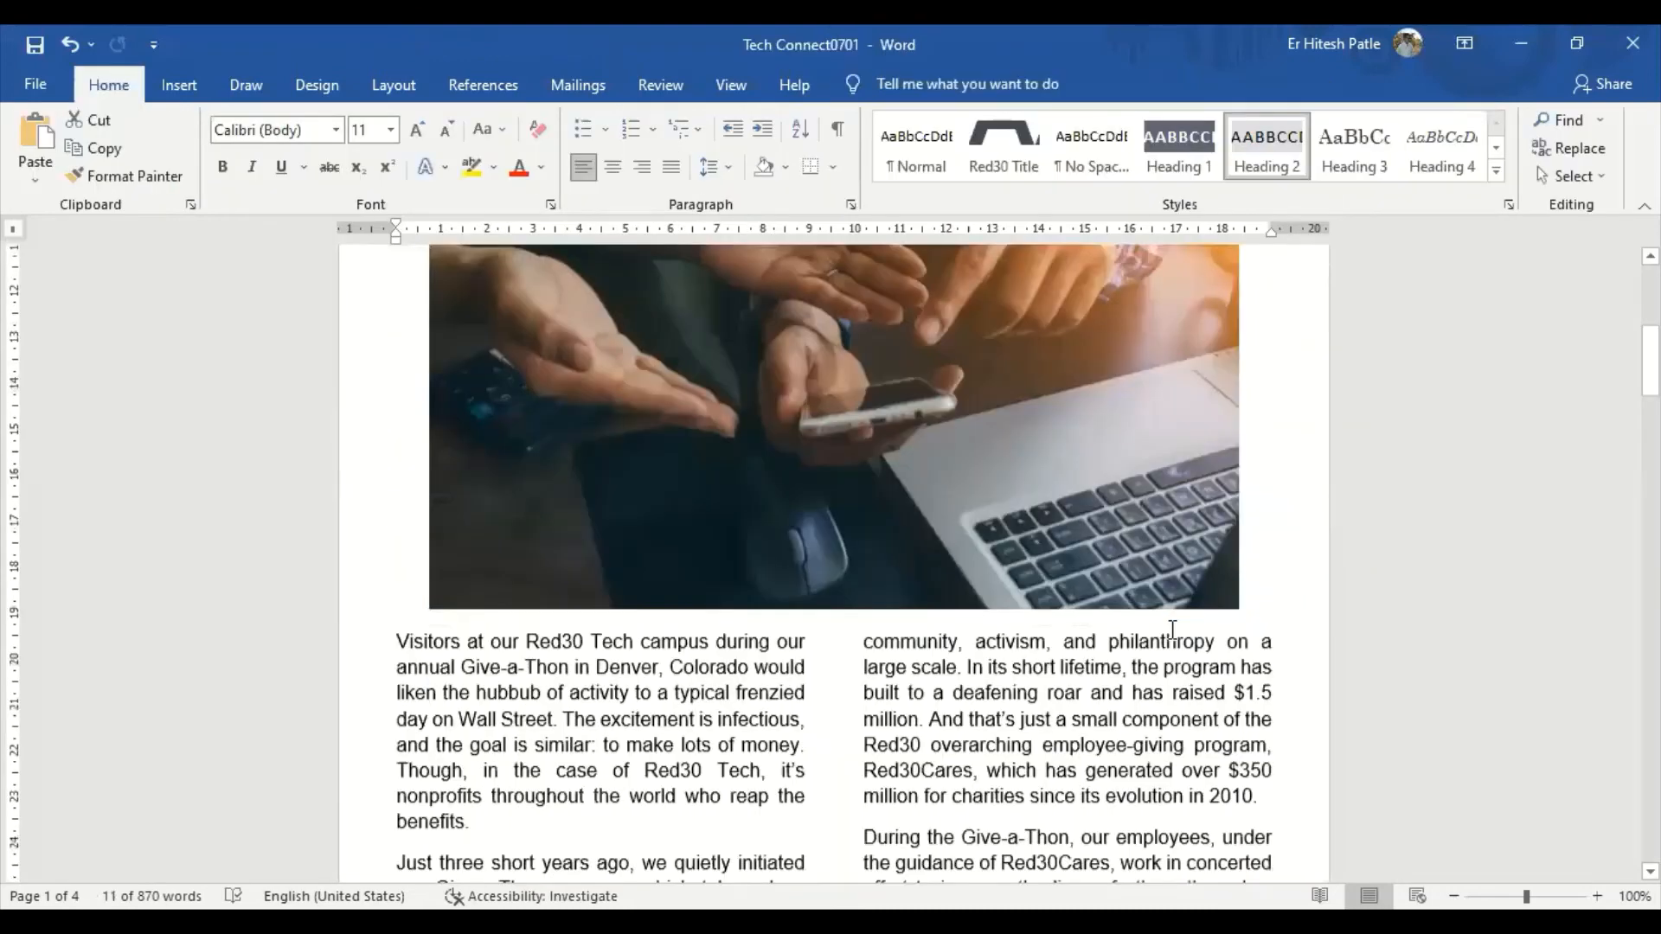
pyautogui.scroll(-6, 1170, 631)
pyautogui.scroll(2, 1246, 432)
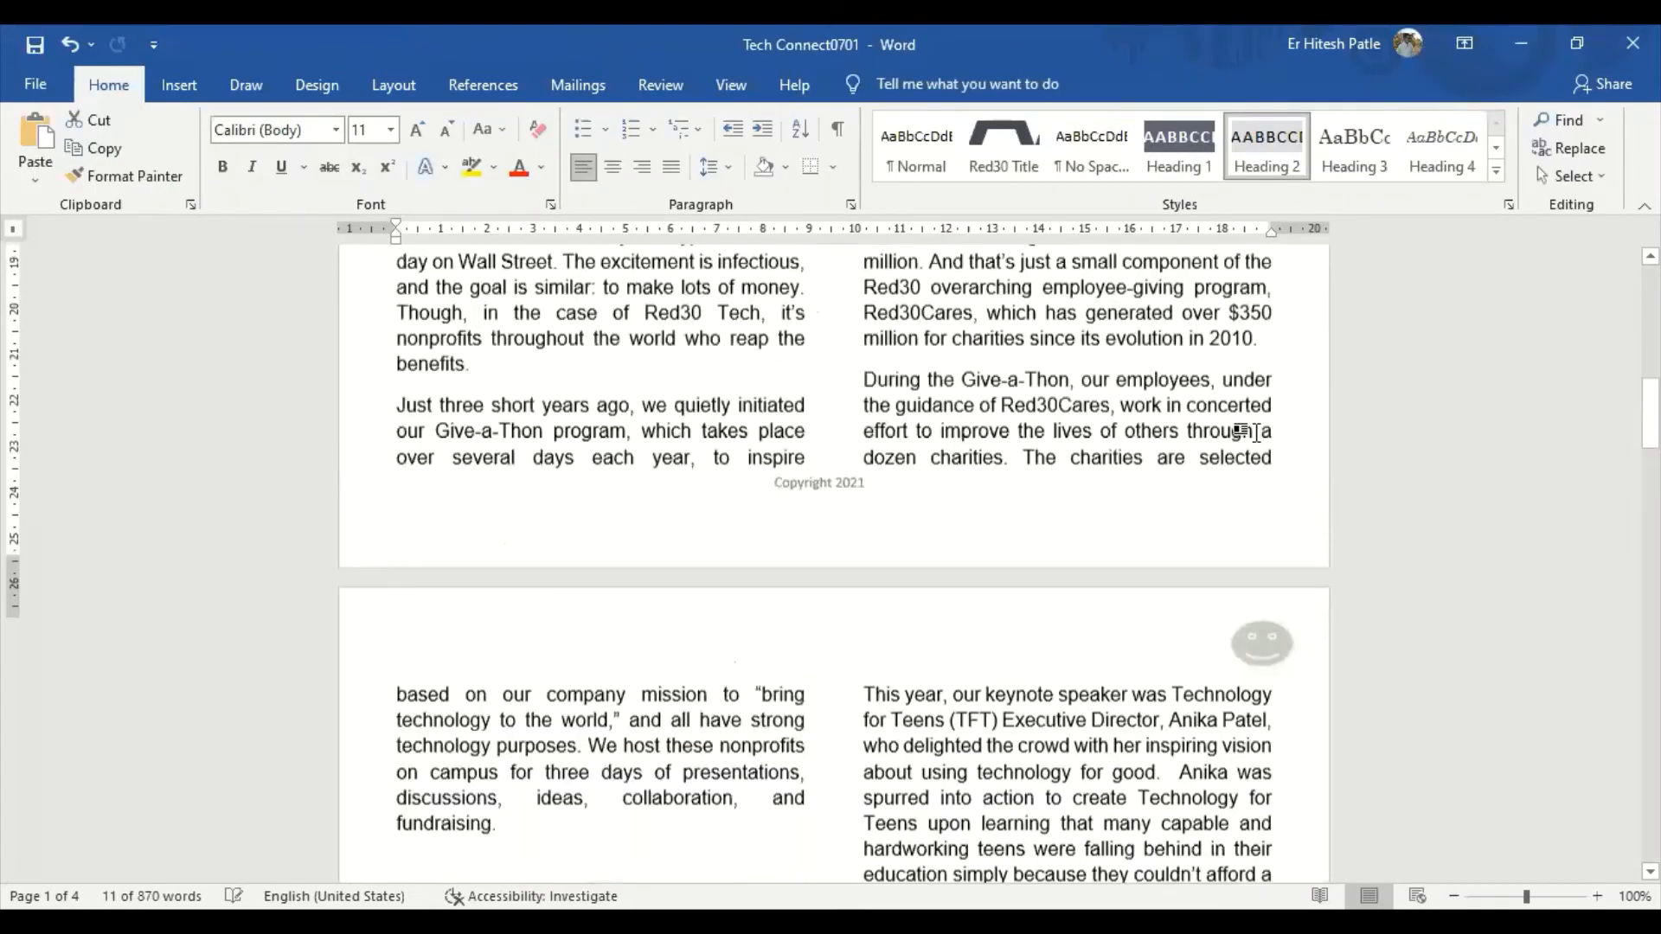
pyautogui.scroll(15, 1261, 433)
pyautogui.scroll(-4, 1249, 345)
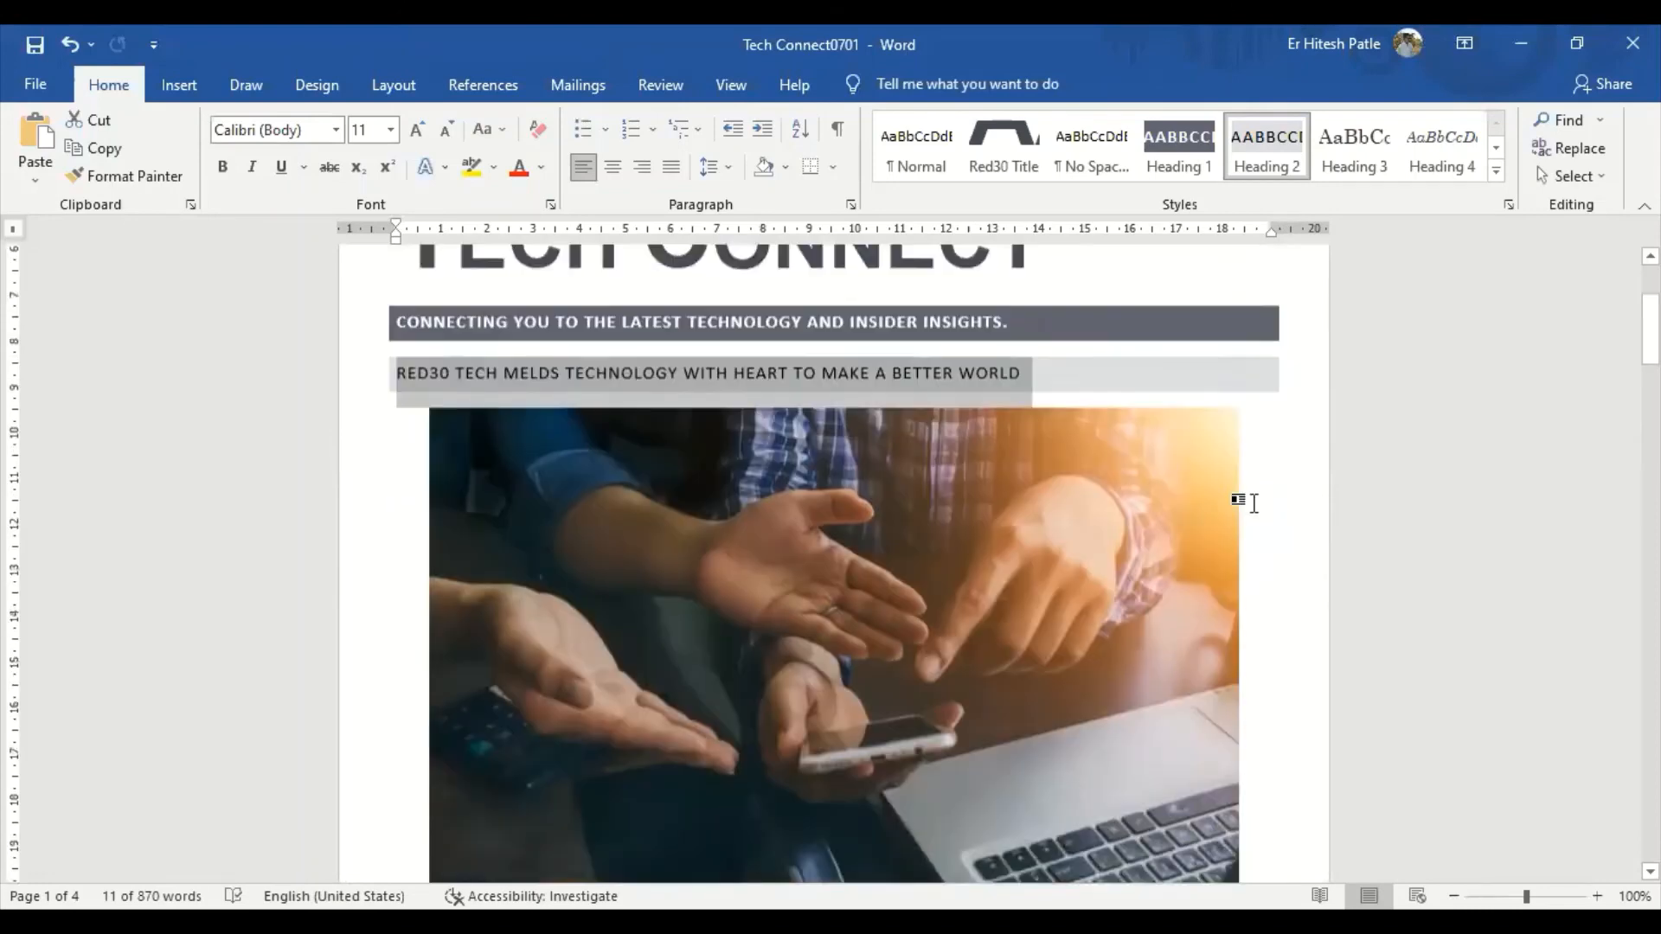
pyautogui.scroll(-12, 1250, 555)
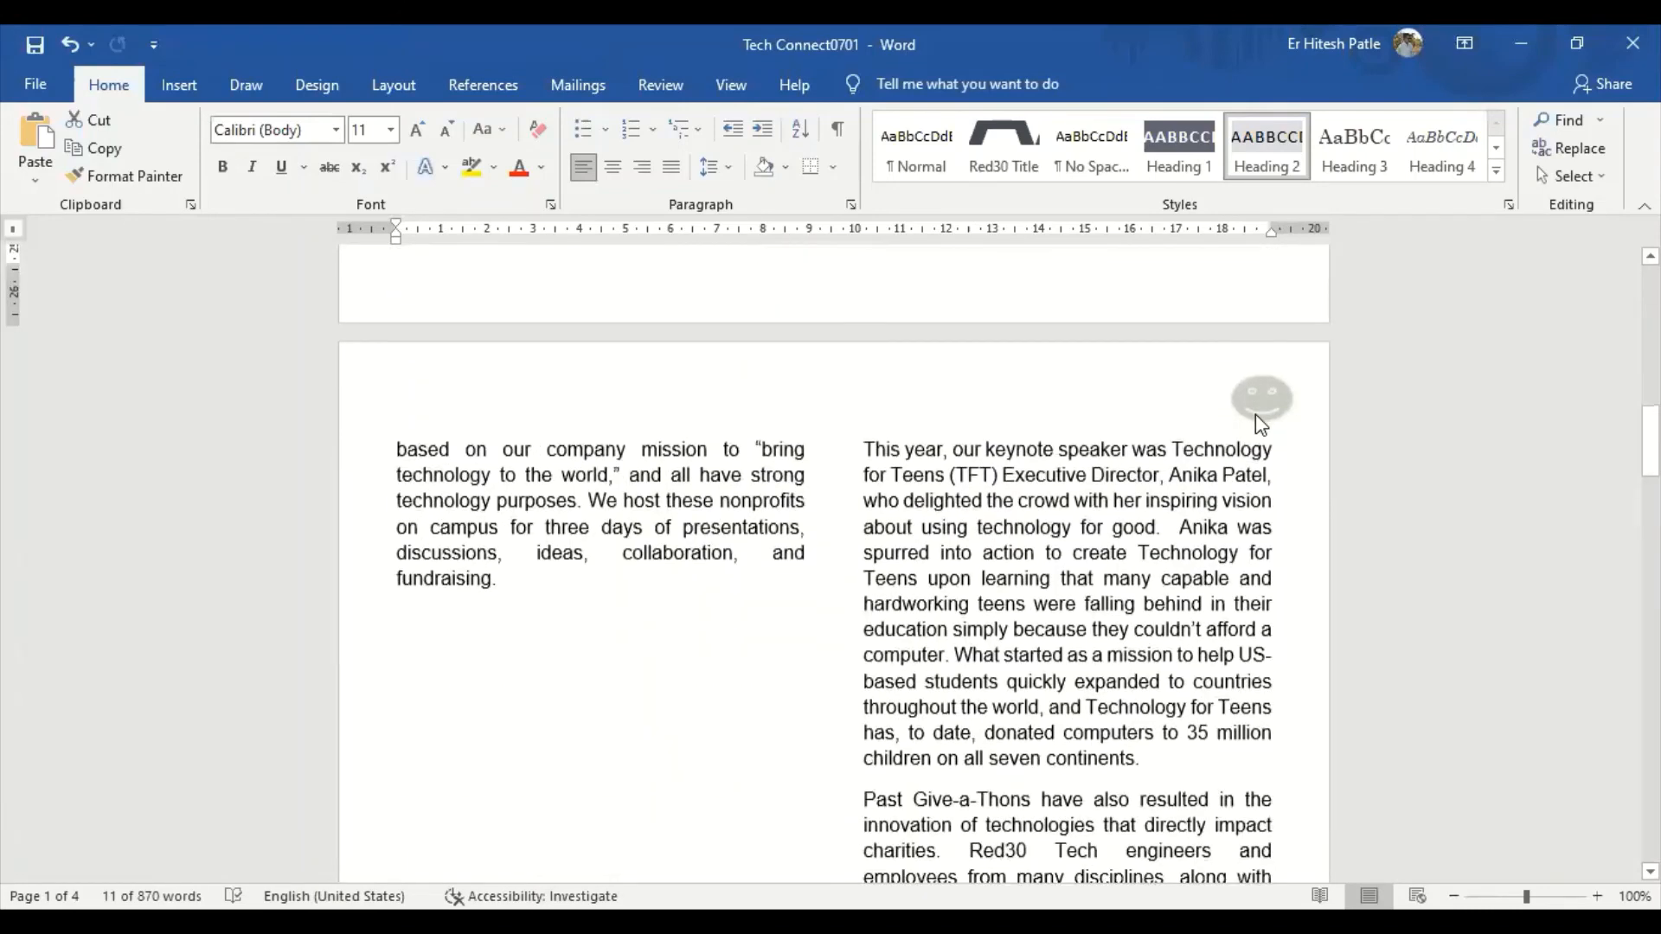
pyautogui.scroll(1, 1256, 423)
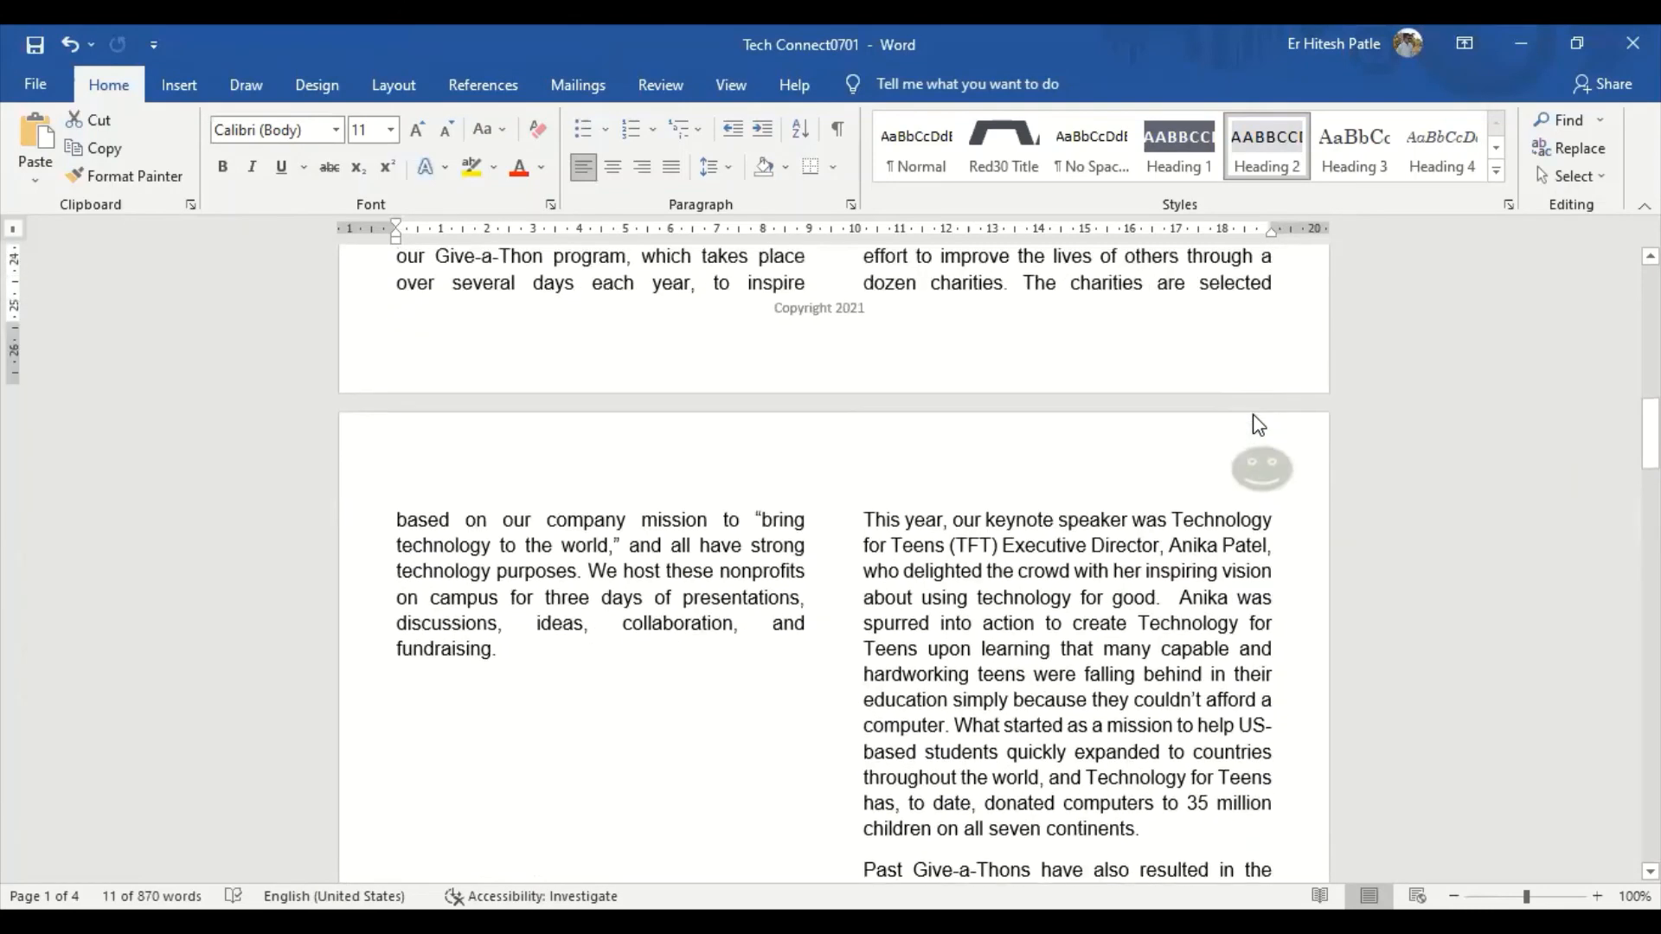
pyautogui.scroll(-2, 1252, 414)
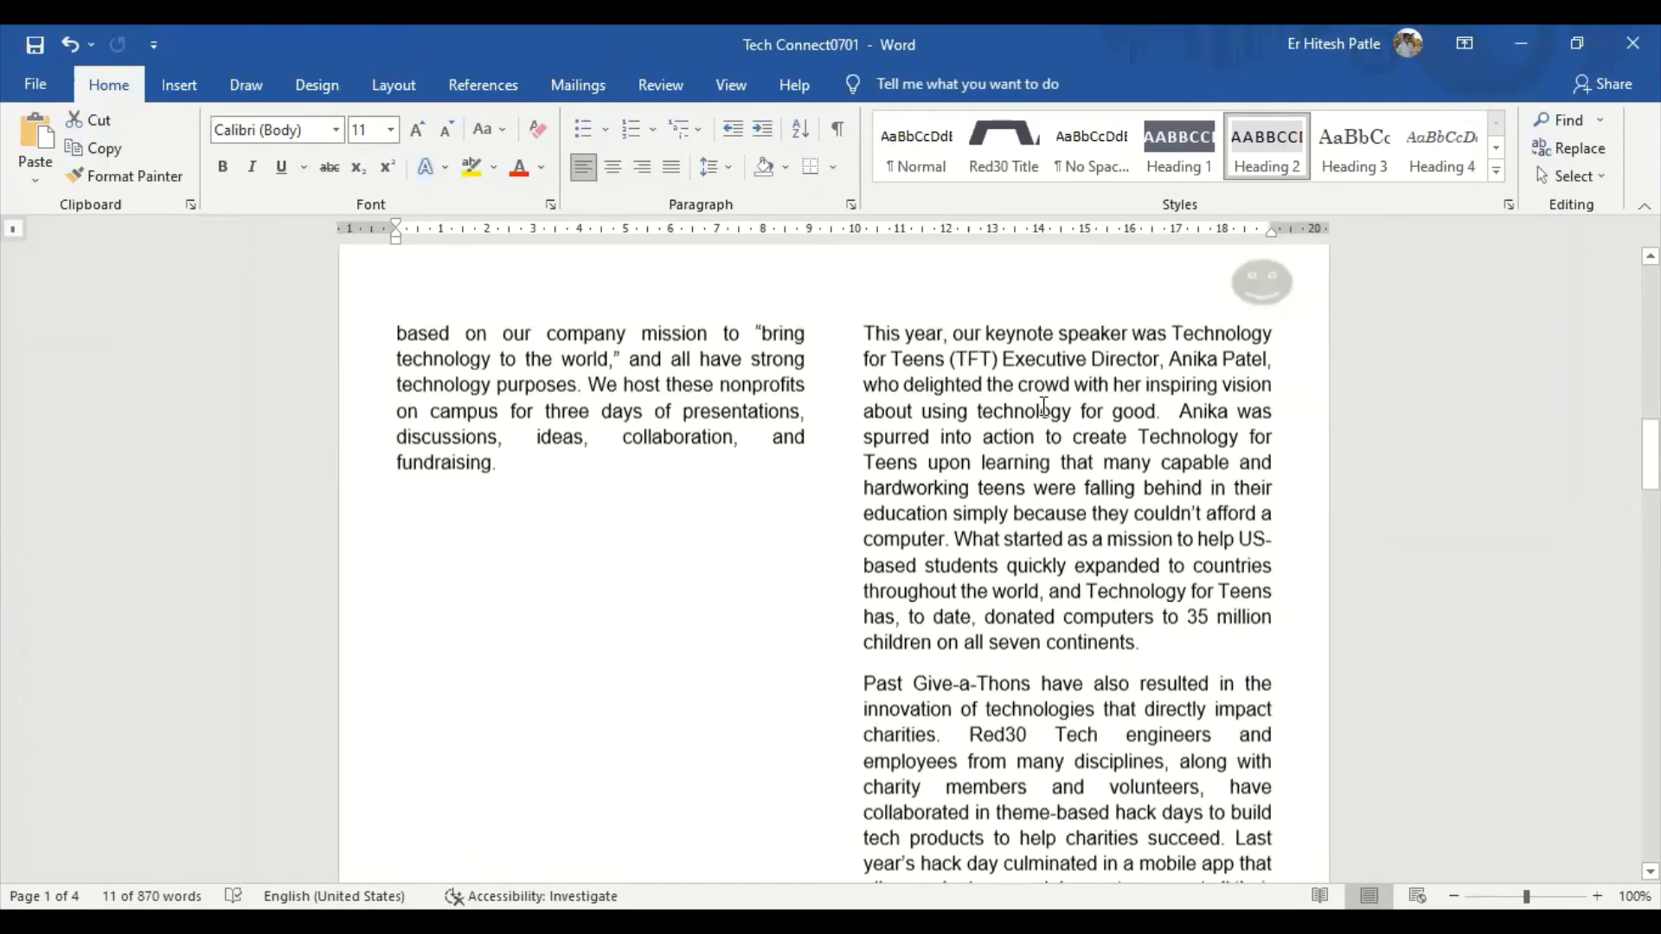
pyautogui.scroll(3, 1253, 485)
pyautogui.scroll(3, 1259, 517)
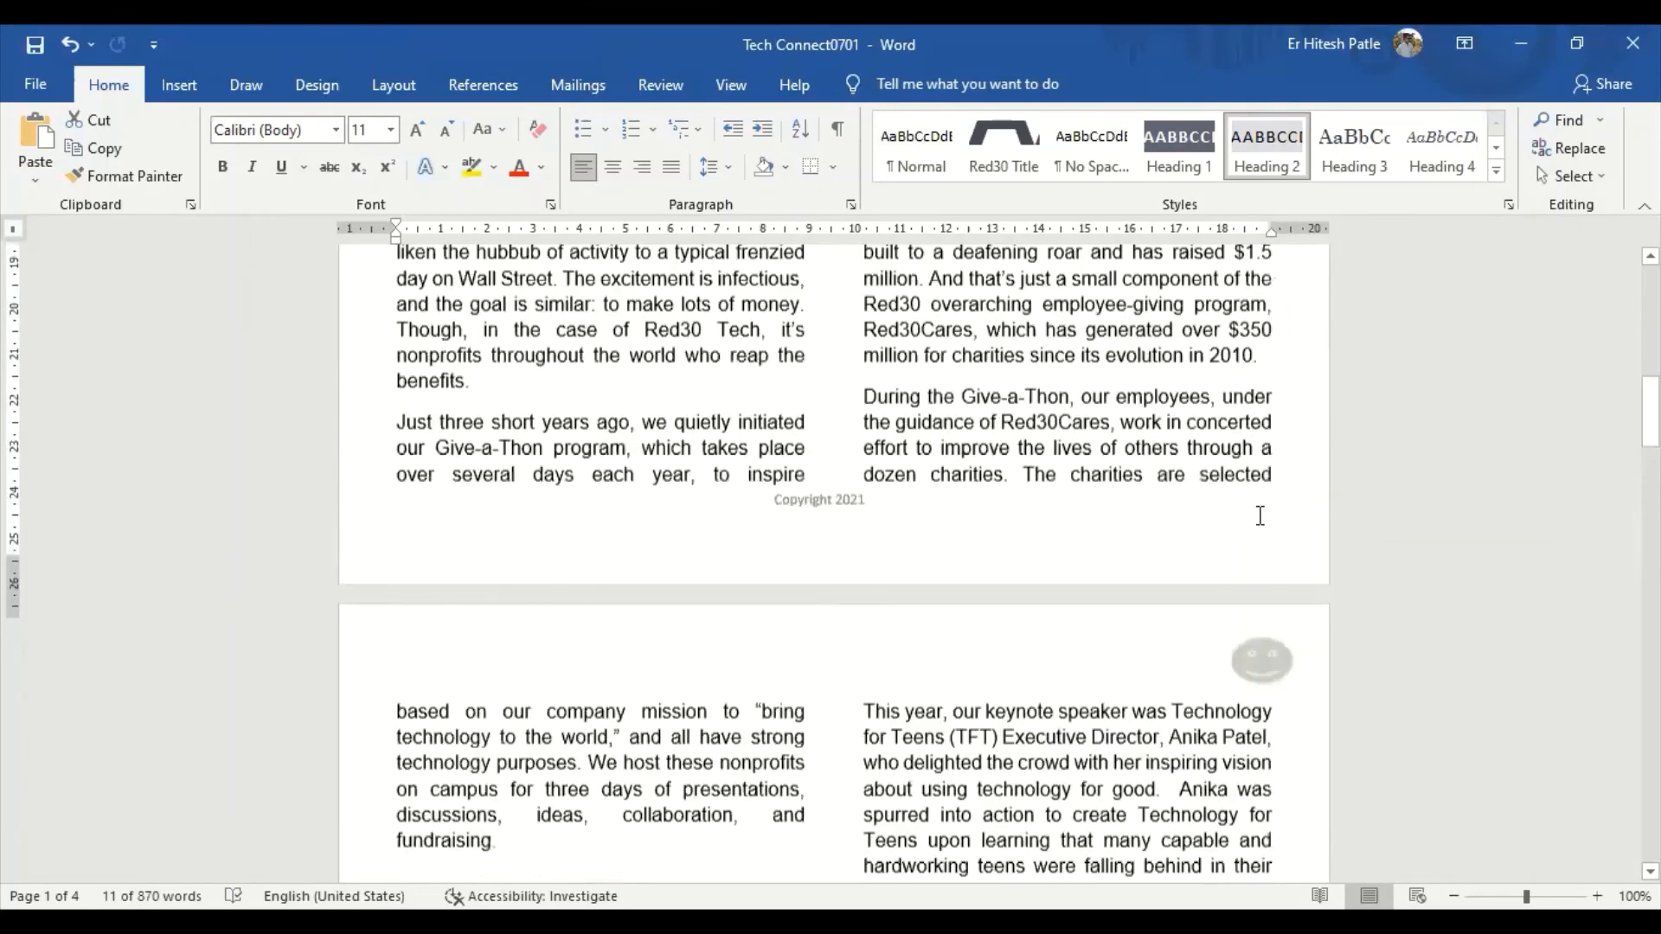
pyautogui.scroll(8, 1259, 516)
pyautogui.scroll(10, 1259, 517)
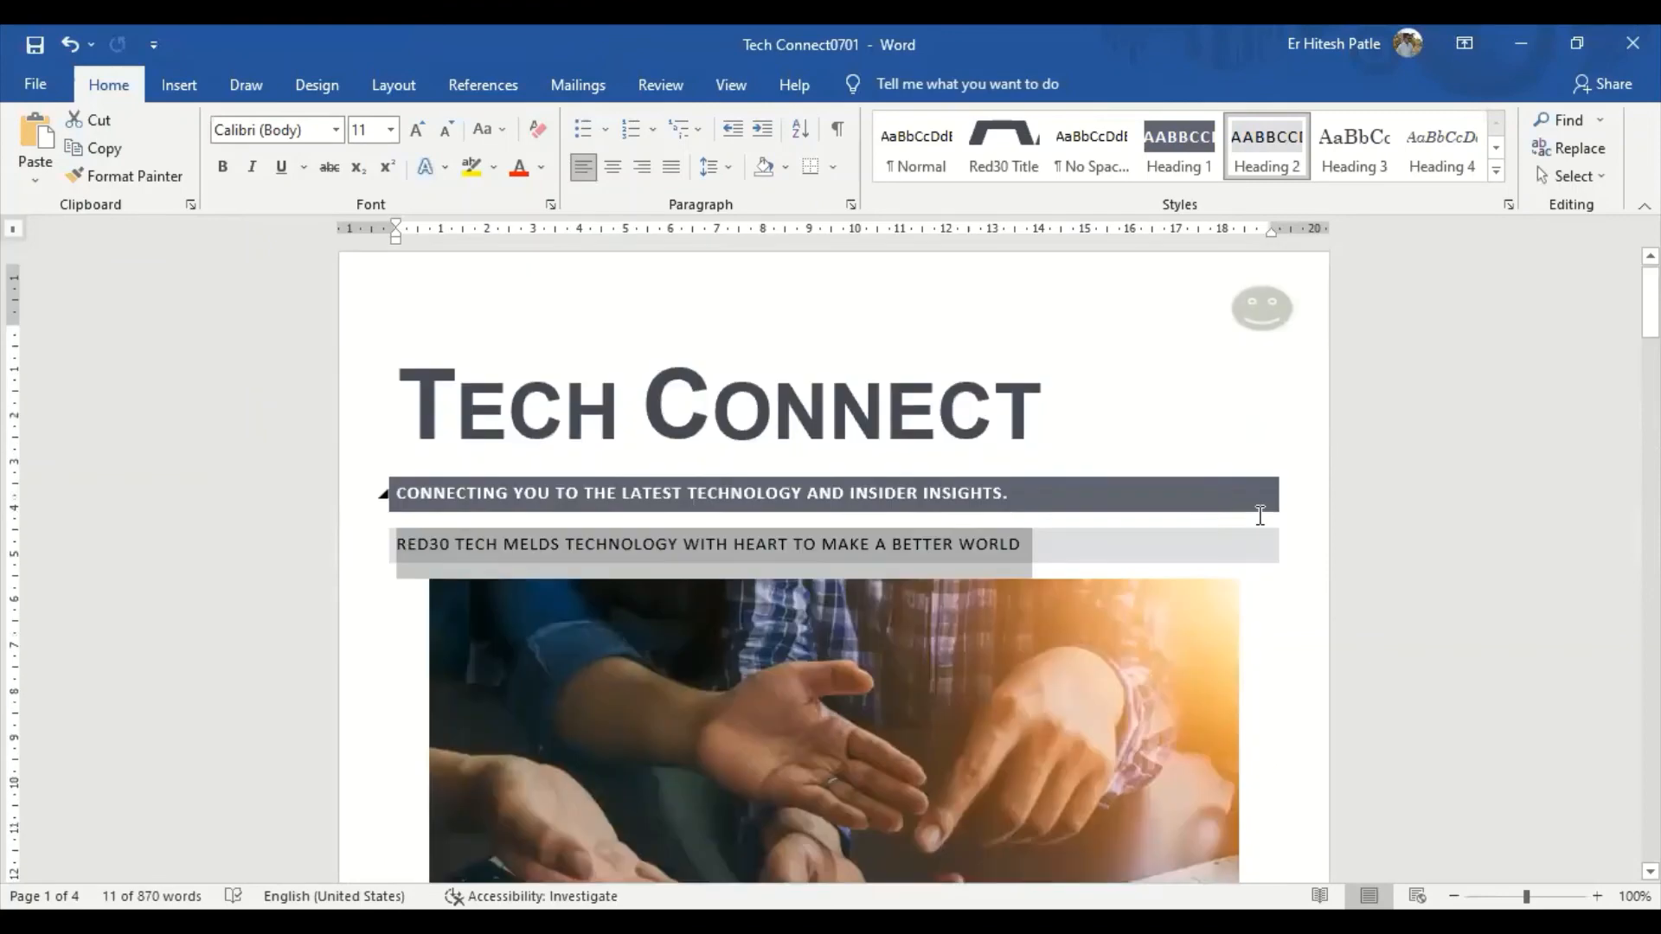
# Reopen the header and reshape the smiley so it sits at the left margin, about 1.72 cm wide
pyautogui.doubleClick(802, 322)
pyautogui.click(1266, 334)
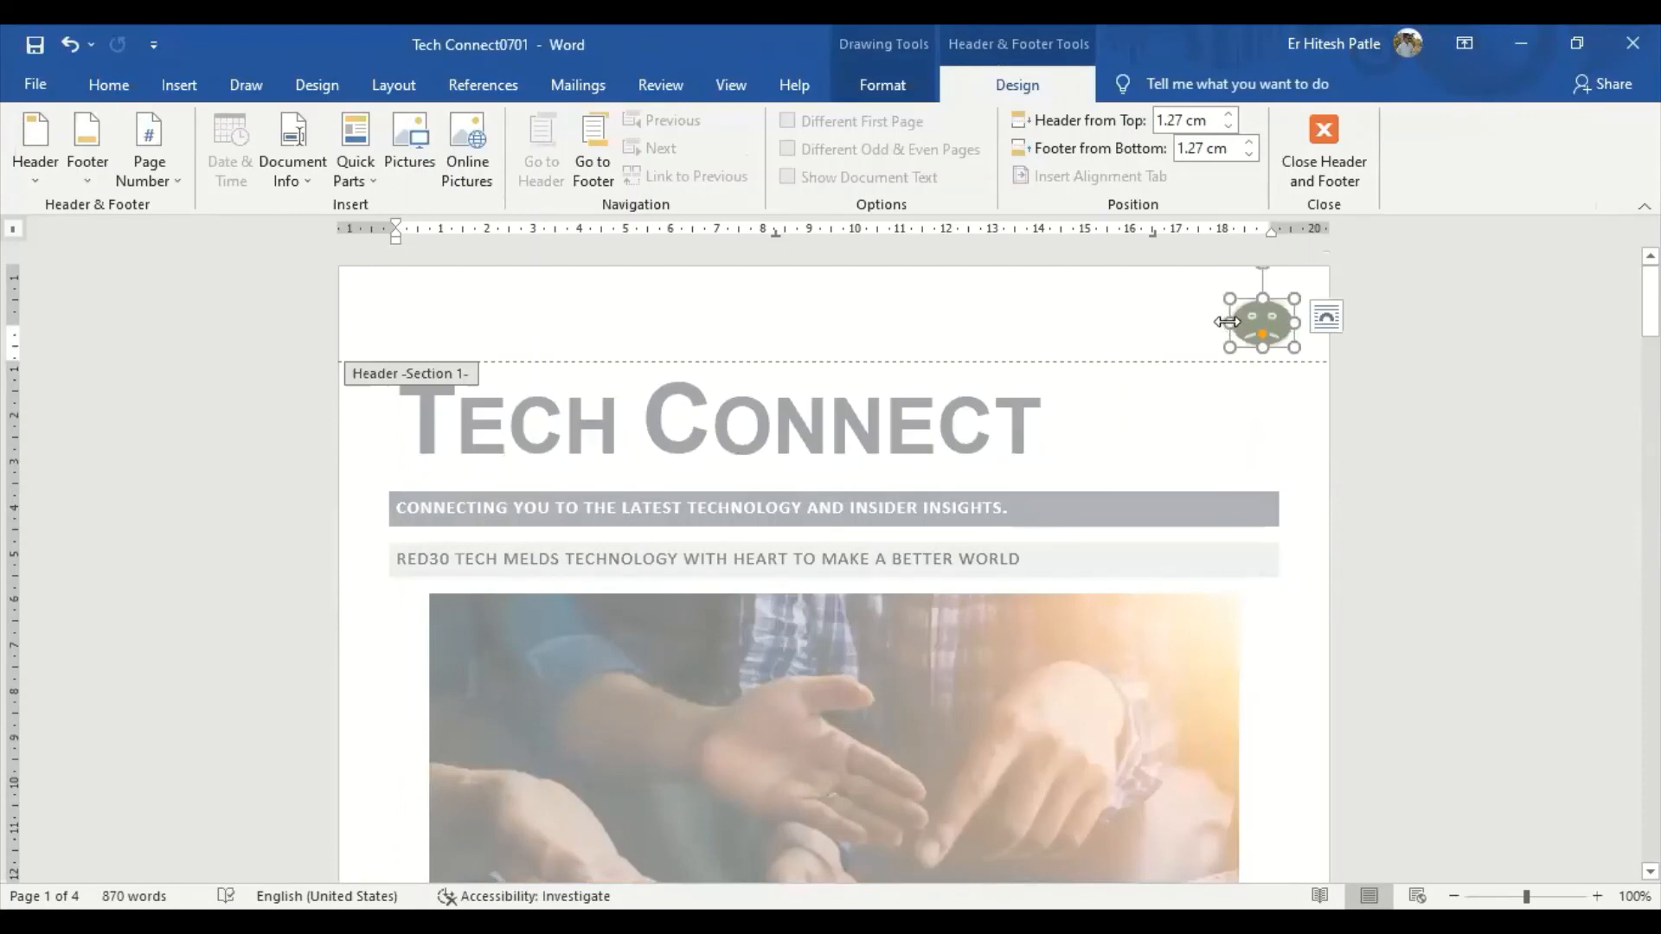
pyautogui.moveTo(1239, 330); pyautogui.dragTo(381, 312)
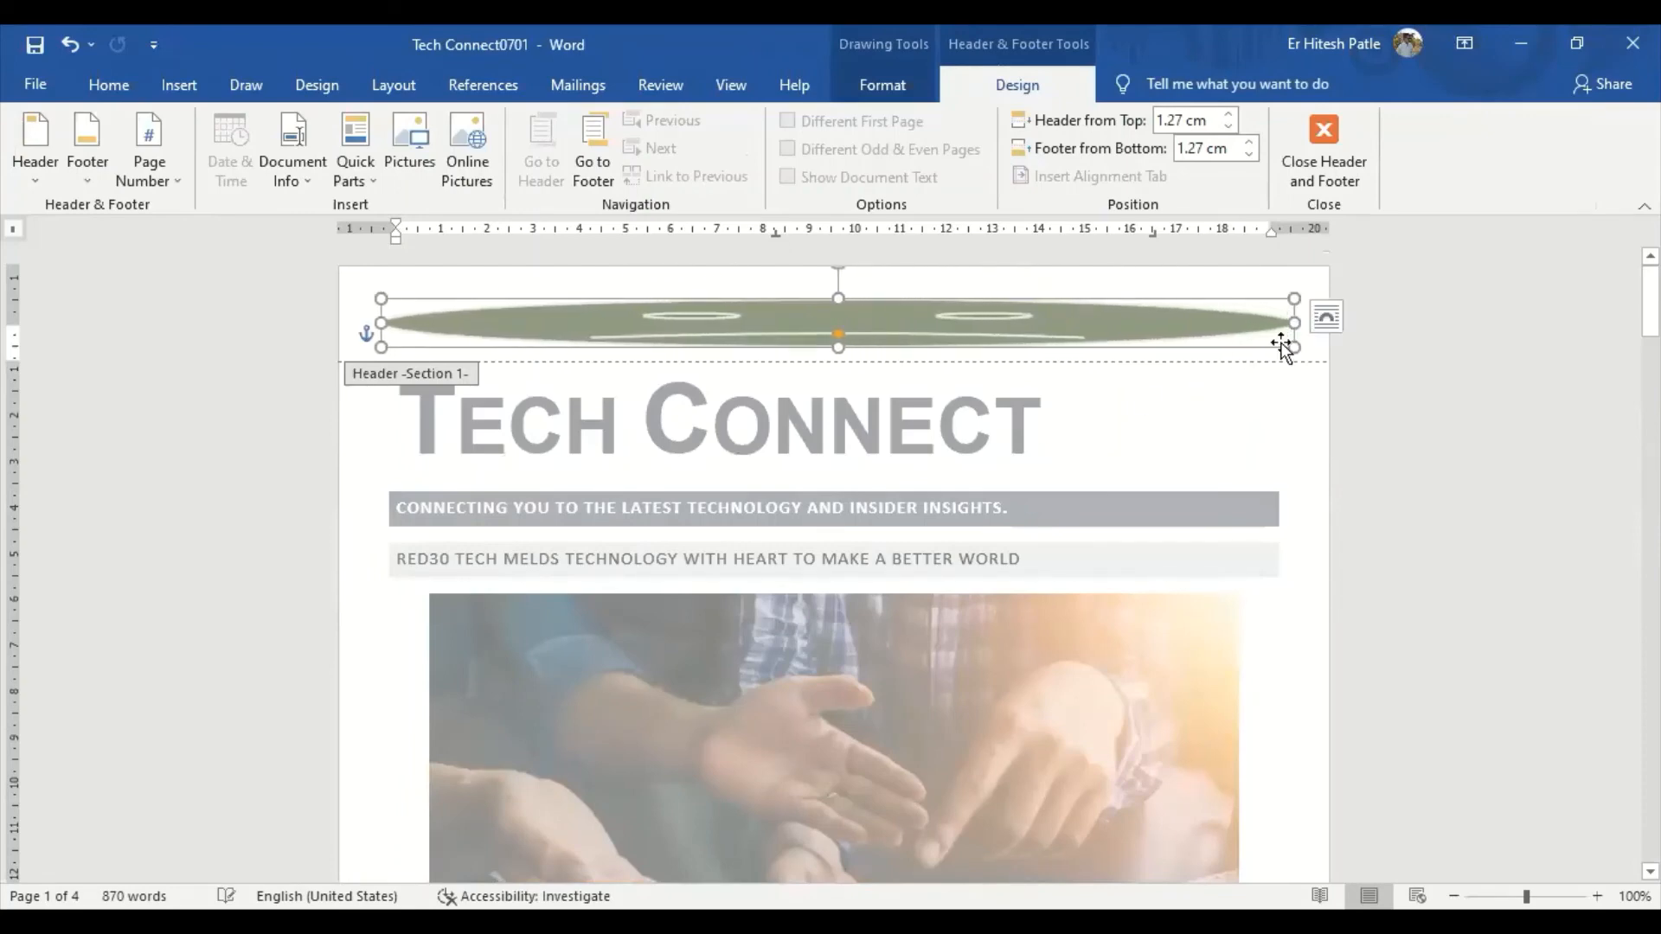
pyautogui.moveTo(1295, 322); pyautogui.dragTo(461, 298)
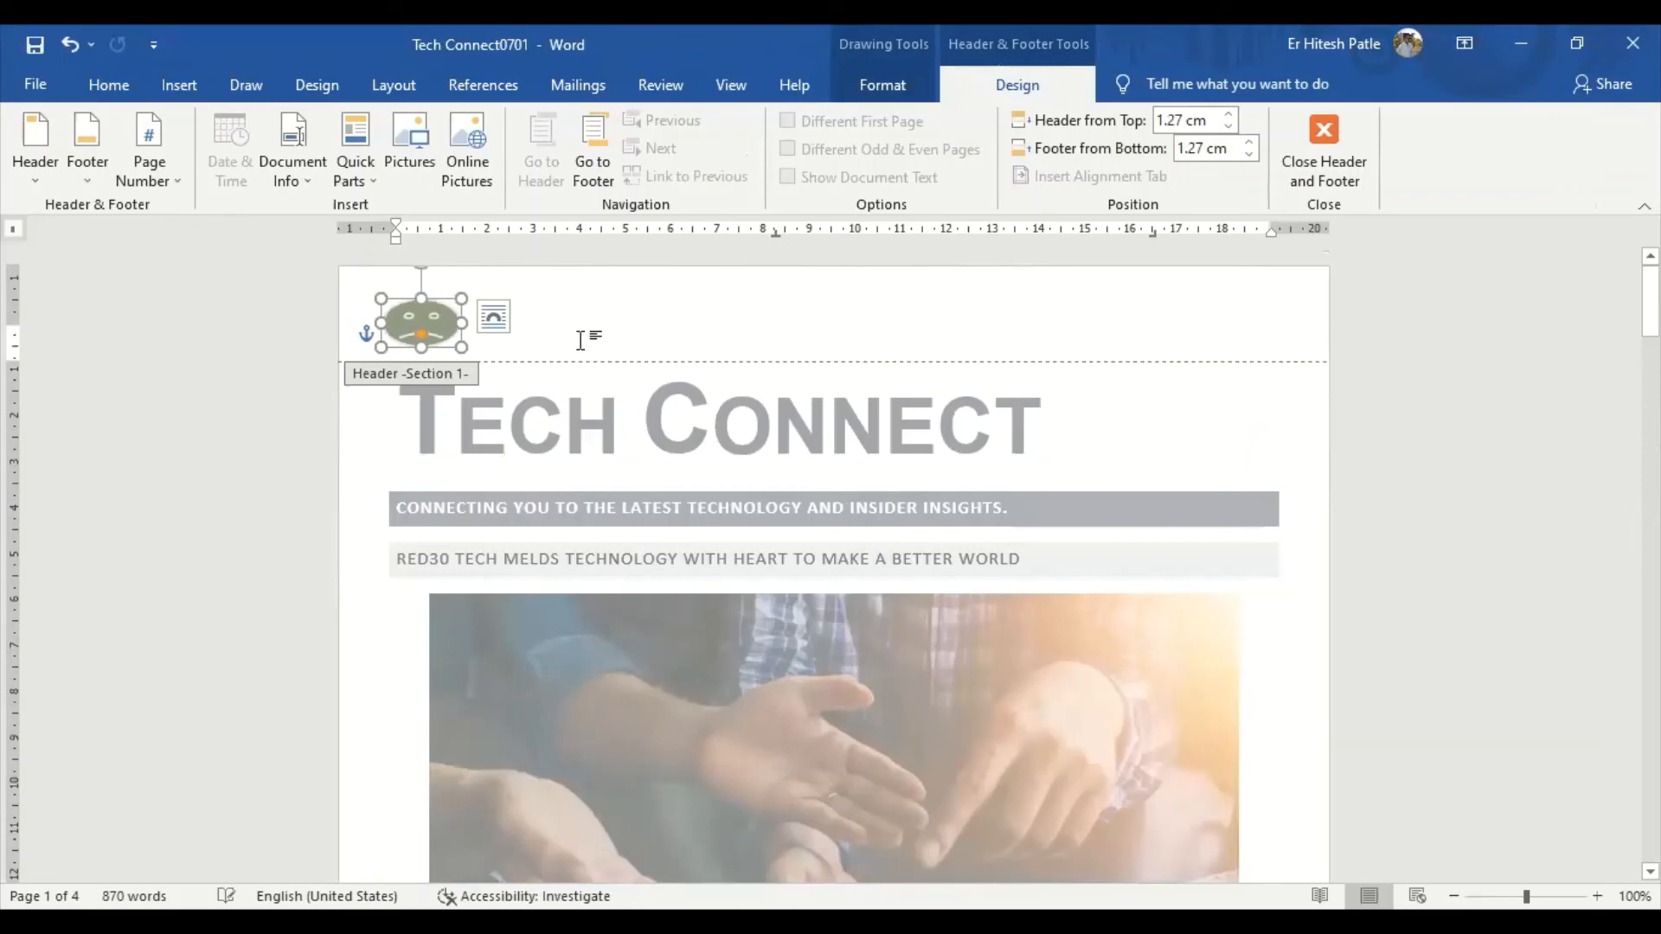
# Examine the header smiley's text-wrapping and positioning options without changing them
pyautogui.click(111, 83)
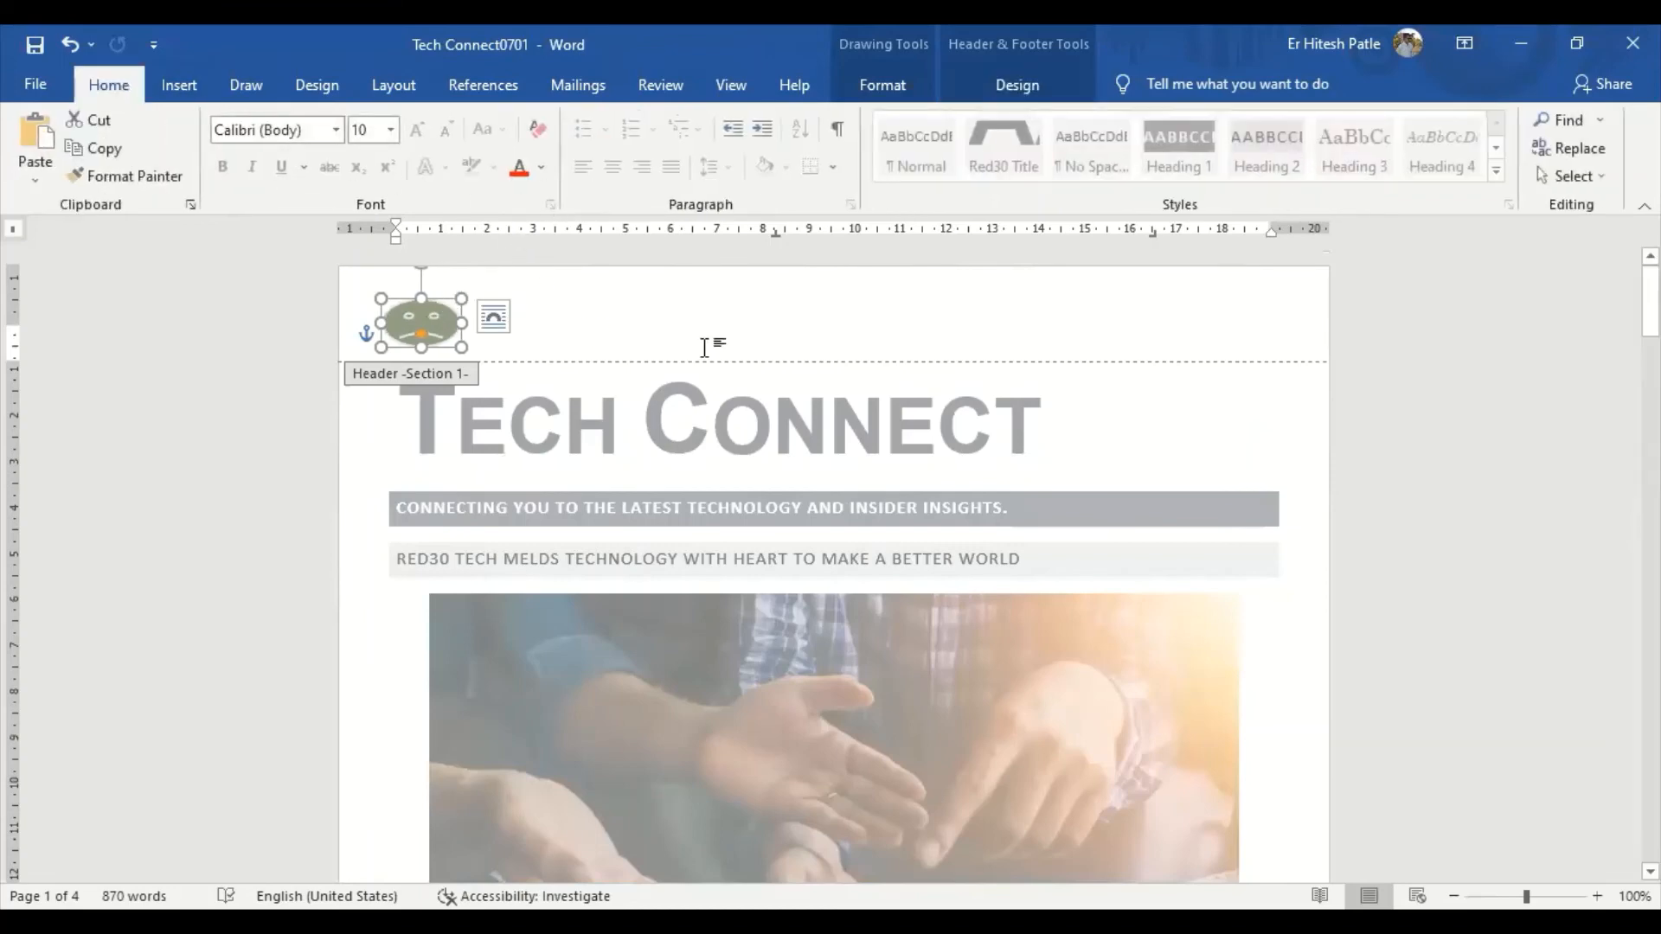
pyautogui.click(1272, 334)
pyautogui.click(411, 316)
pyautogui.click(871, 81)
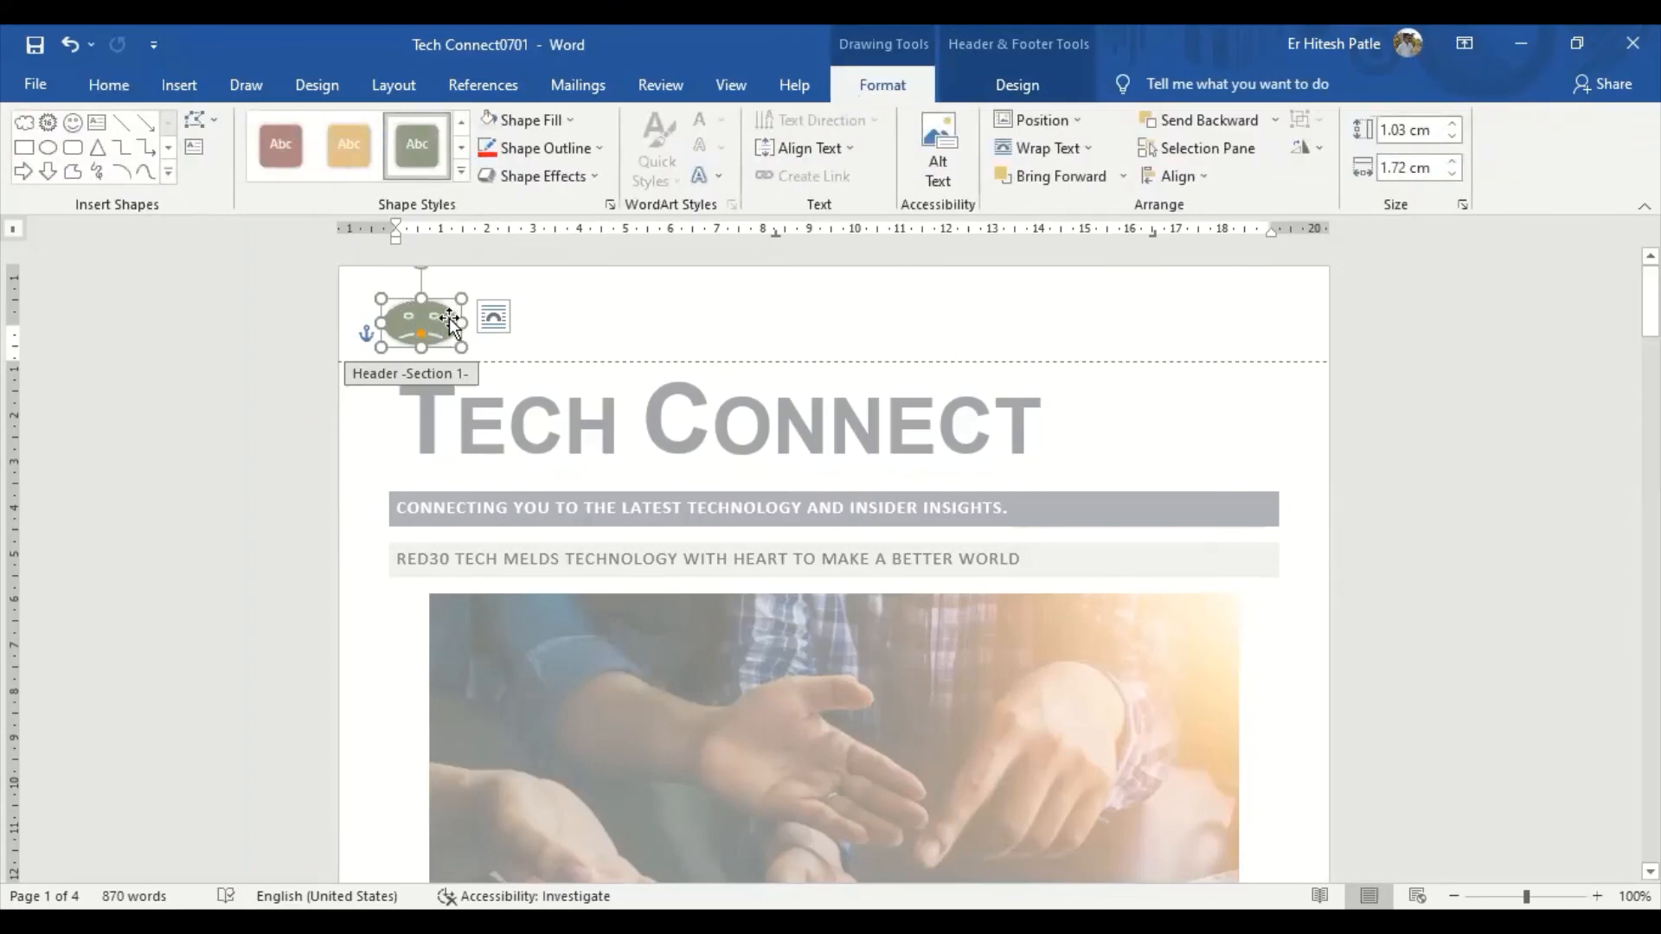
pyautogui.click(495, 320)
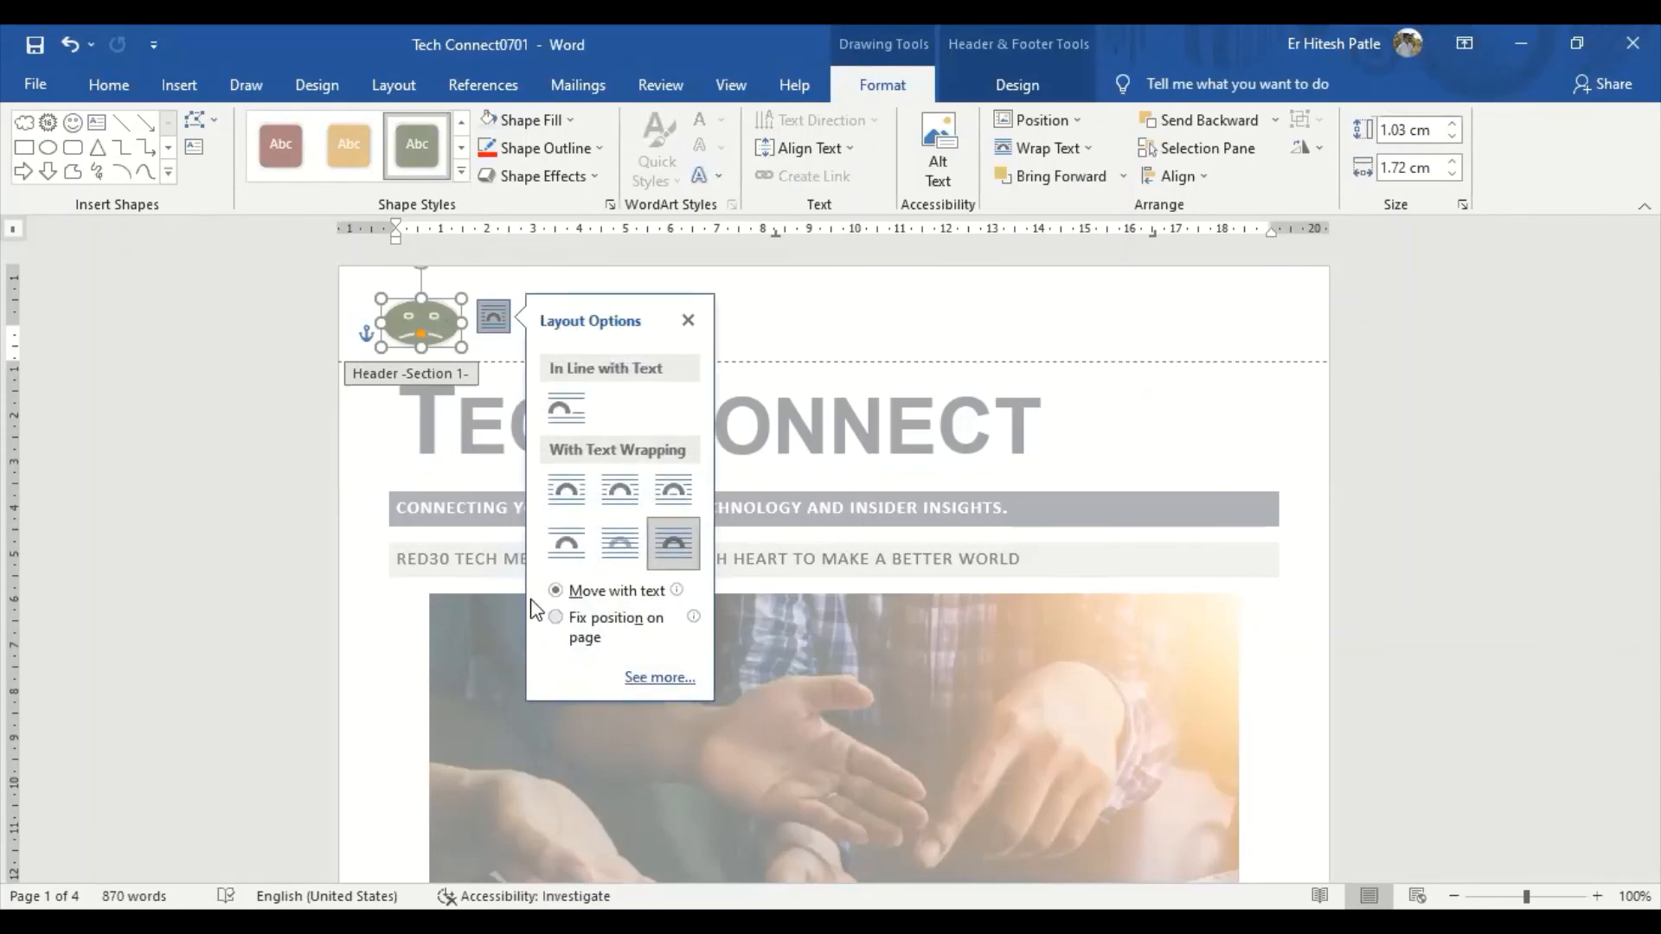
pyautogui.click(687, 320)
pyautogui.click(756, 316)
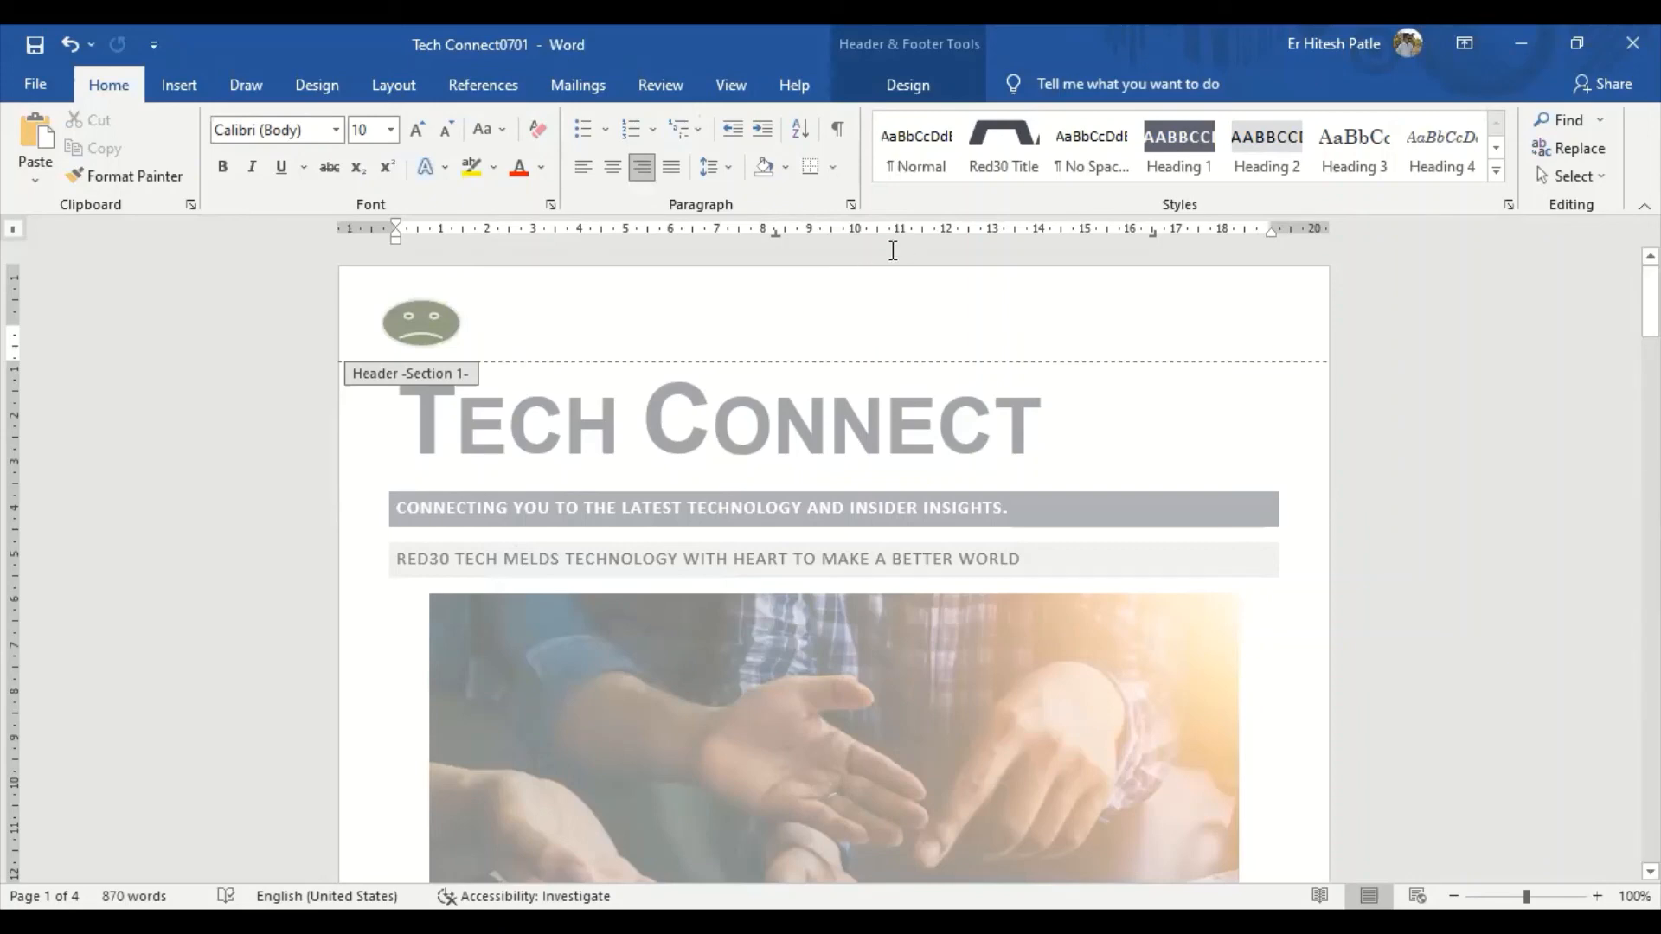
pyautogui.doubleClick(1032, 495)
pyautogui.doubleClick(533, 311)
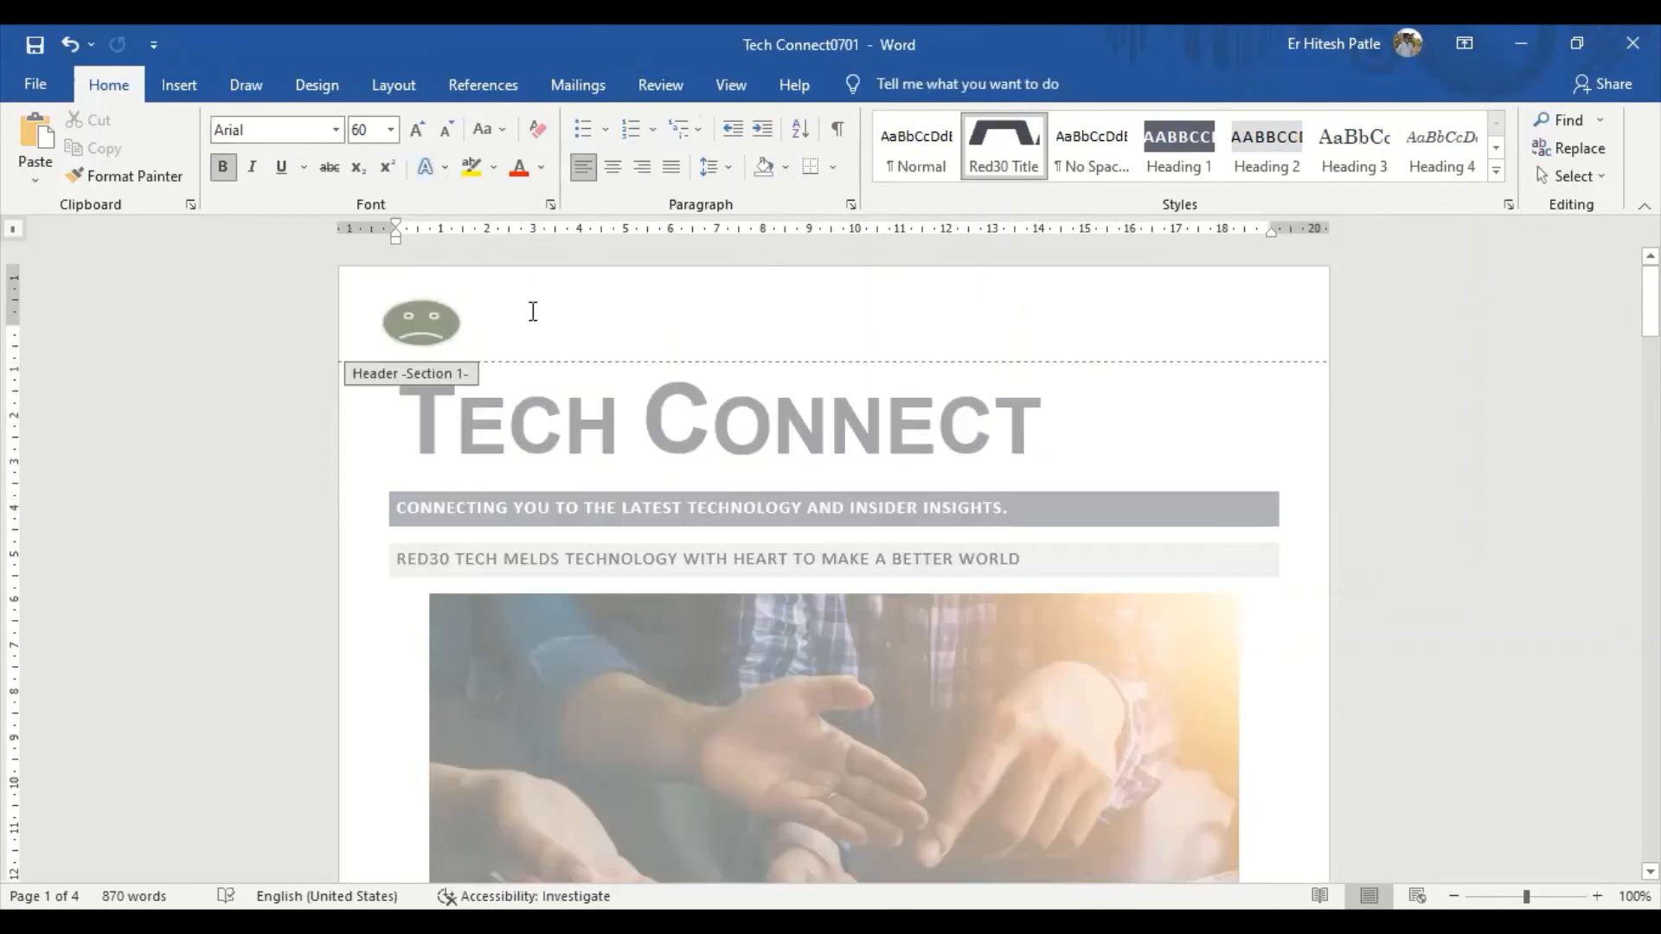
# Open the first page's footer and delete the text "Copyright 2021"
pyautogui.doubleClick(1095, 698)
pyautogui.scroll(-12, 1105, 686)
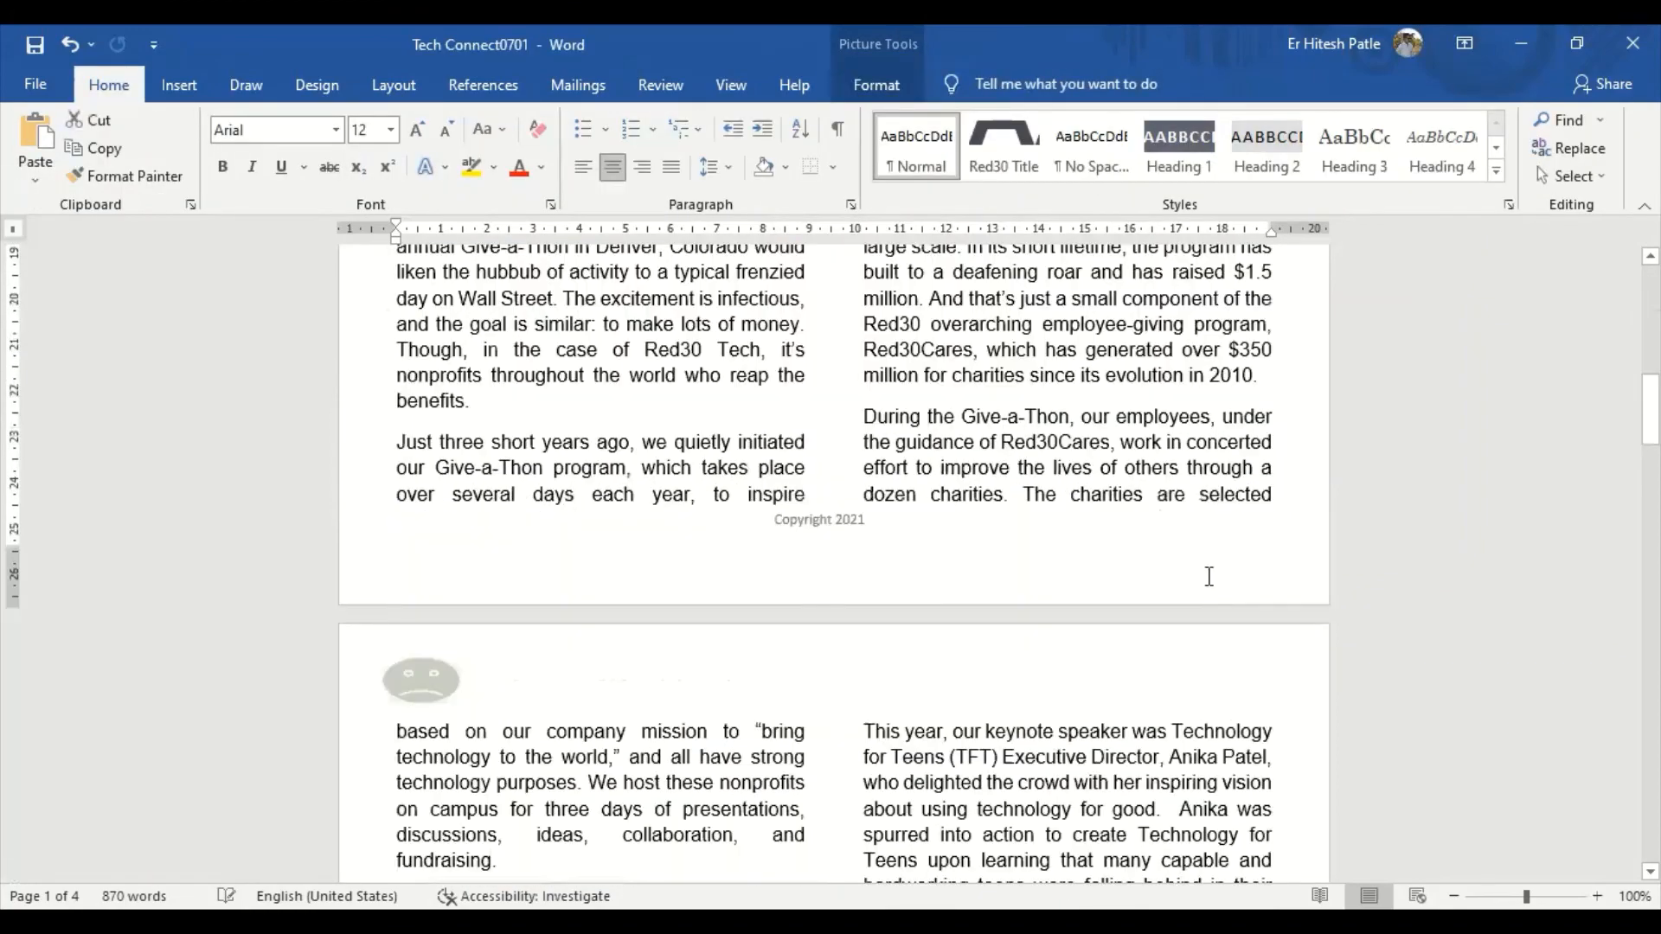
pyautogui.doubleClick(1208, 576)
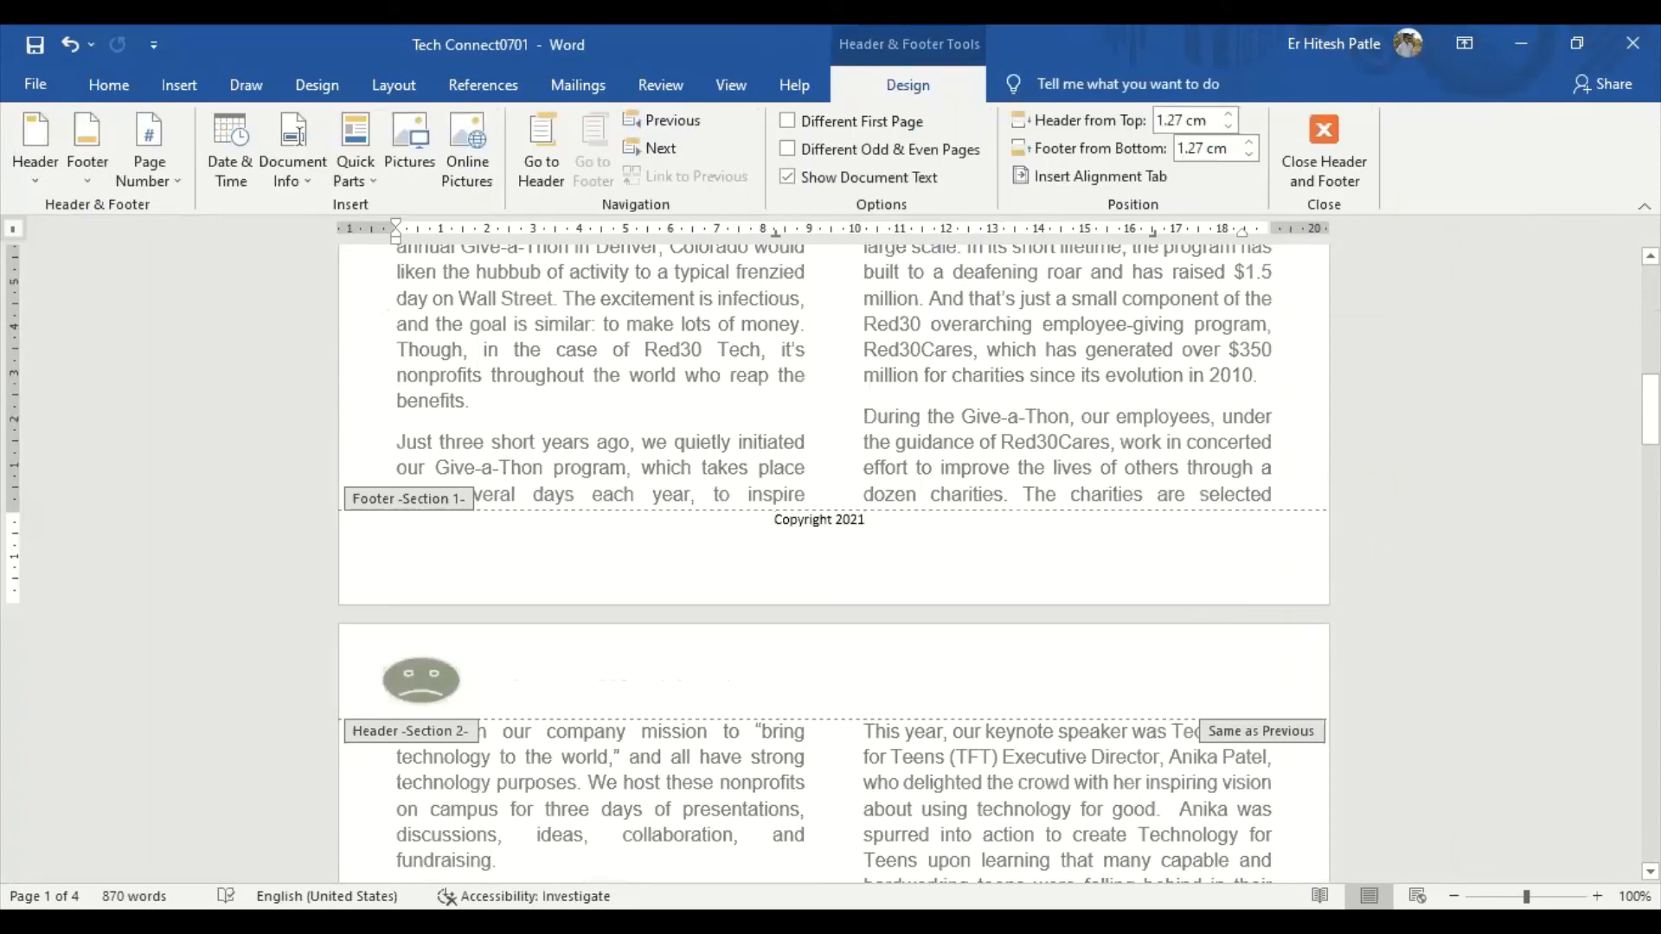
pyautogui.press('BackSpace')
pyautogui.press('BackSpace')
pyautogui.press('BackSpace')
pyautogui.press('BackSpace')
pyautogui.press('BackSpace')
pyautogui.press('BackSpace')
pyautogui.press('BackSpace')
pyautogui.press('BackSpace')
pyautogui.press('BackSpace')
pyautogui.press('BackSpace')
pyautogui.press('BackSpace')
pyautogui.press('BackSpace')
pyautogui.press('BackSpace')
pyautogui.press('BackSpace')
pyautogui.press('BackSpace')
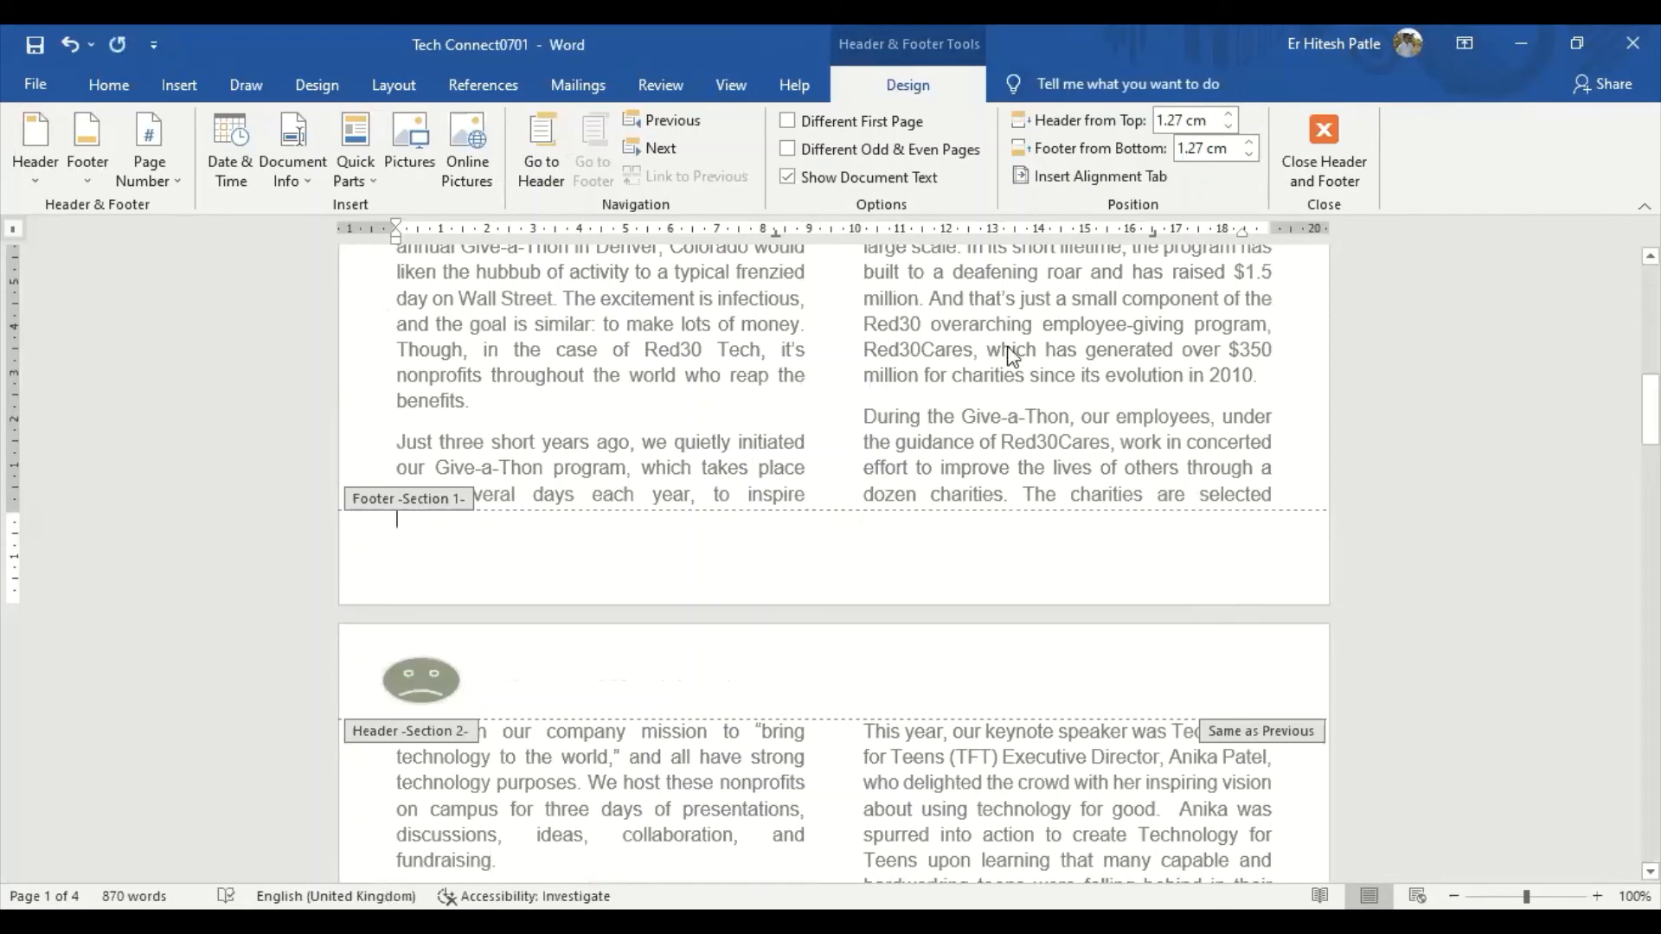
# Insert the online picture of a green and blue parrot on a rope from the Birds category into the first page's footer
pyautogui.click(178, 86)
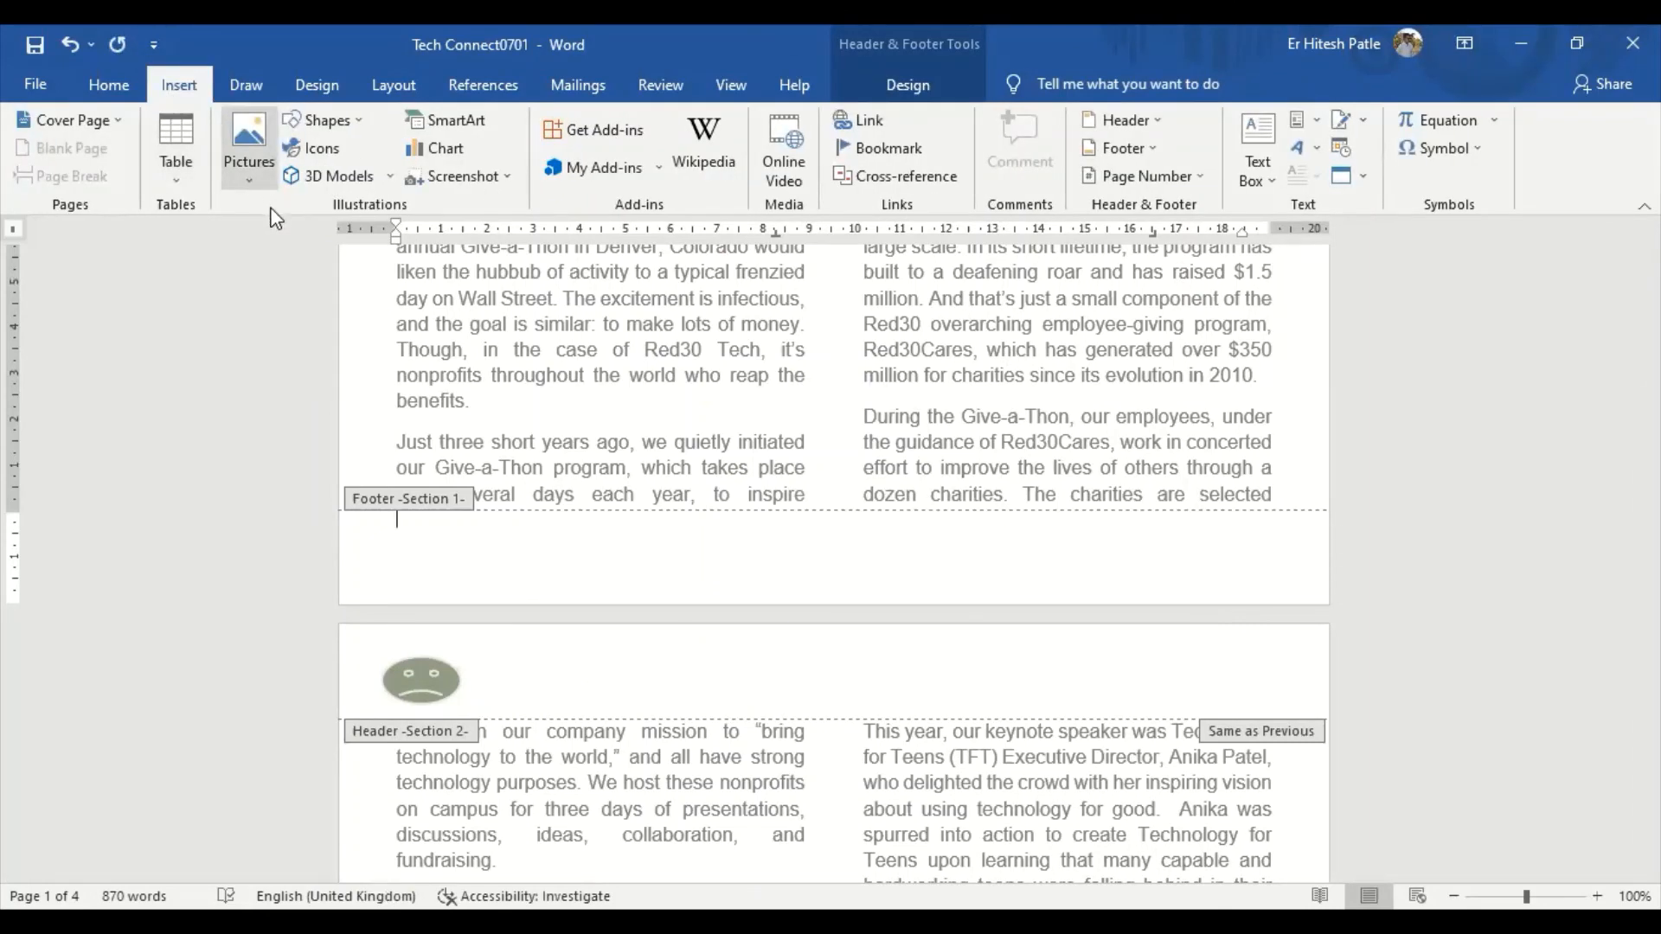
pyautogui.click(259, 184)
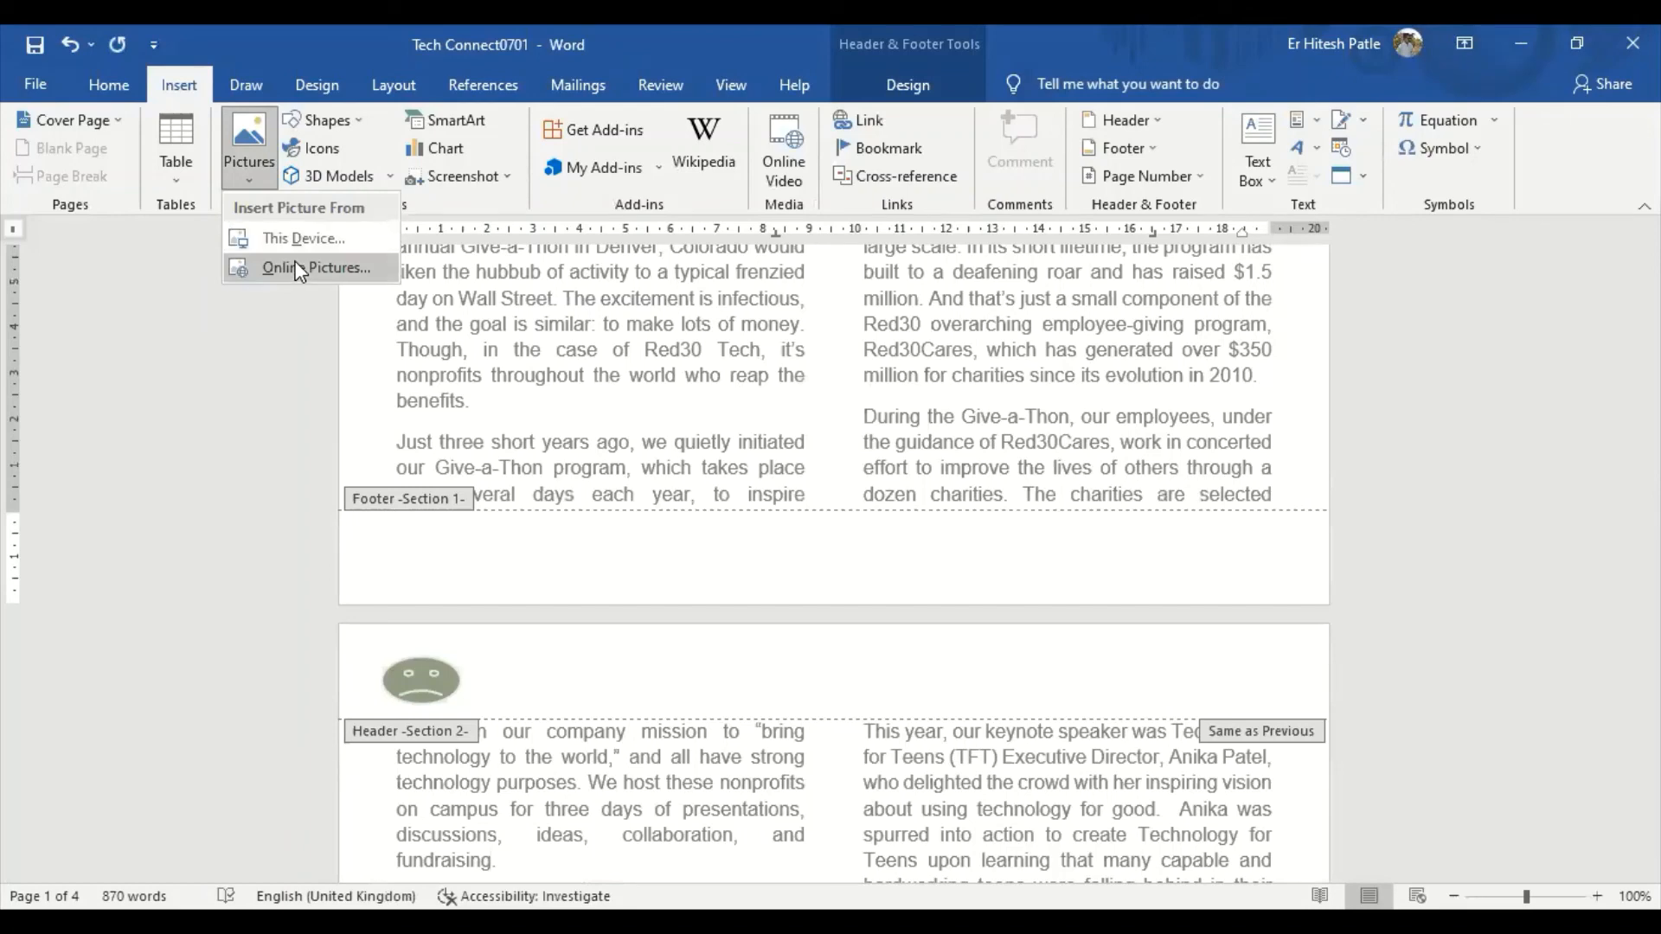
pyautogui.click(298, 269)
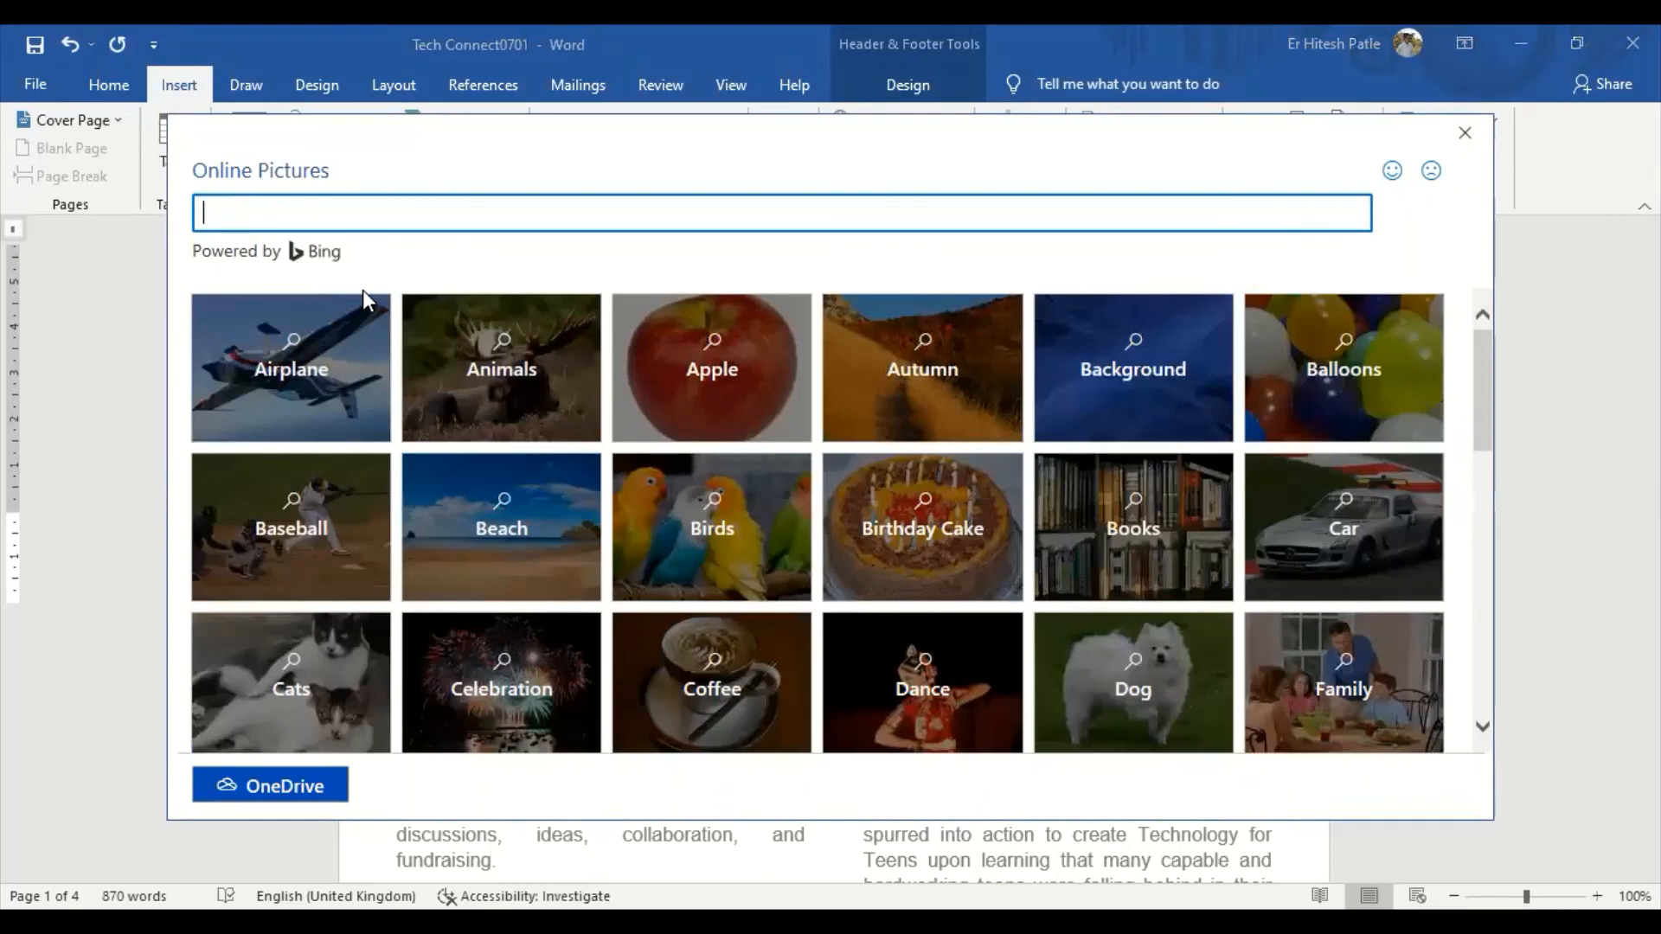
pyautogui.click(703, 559)
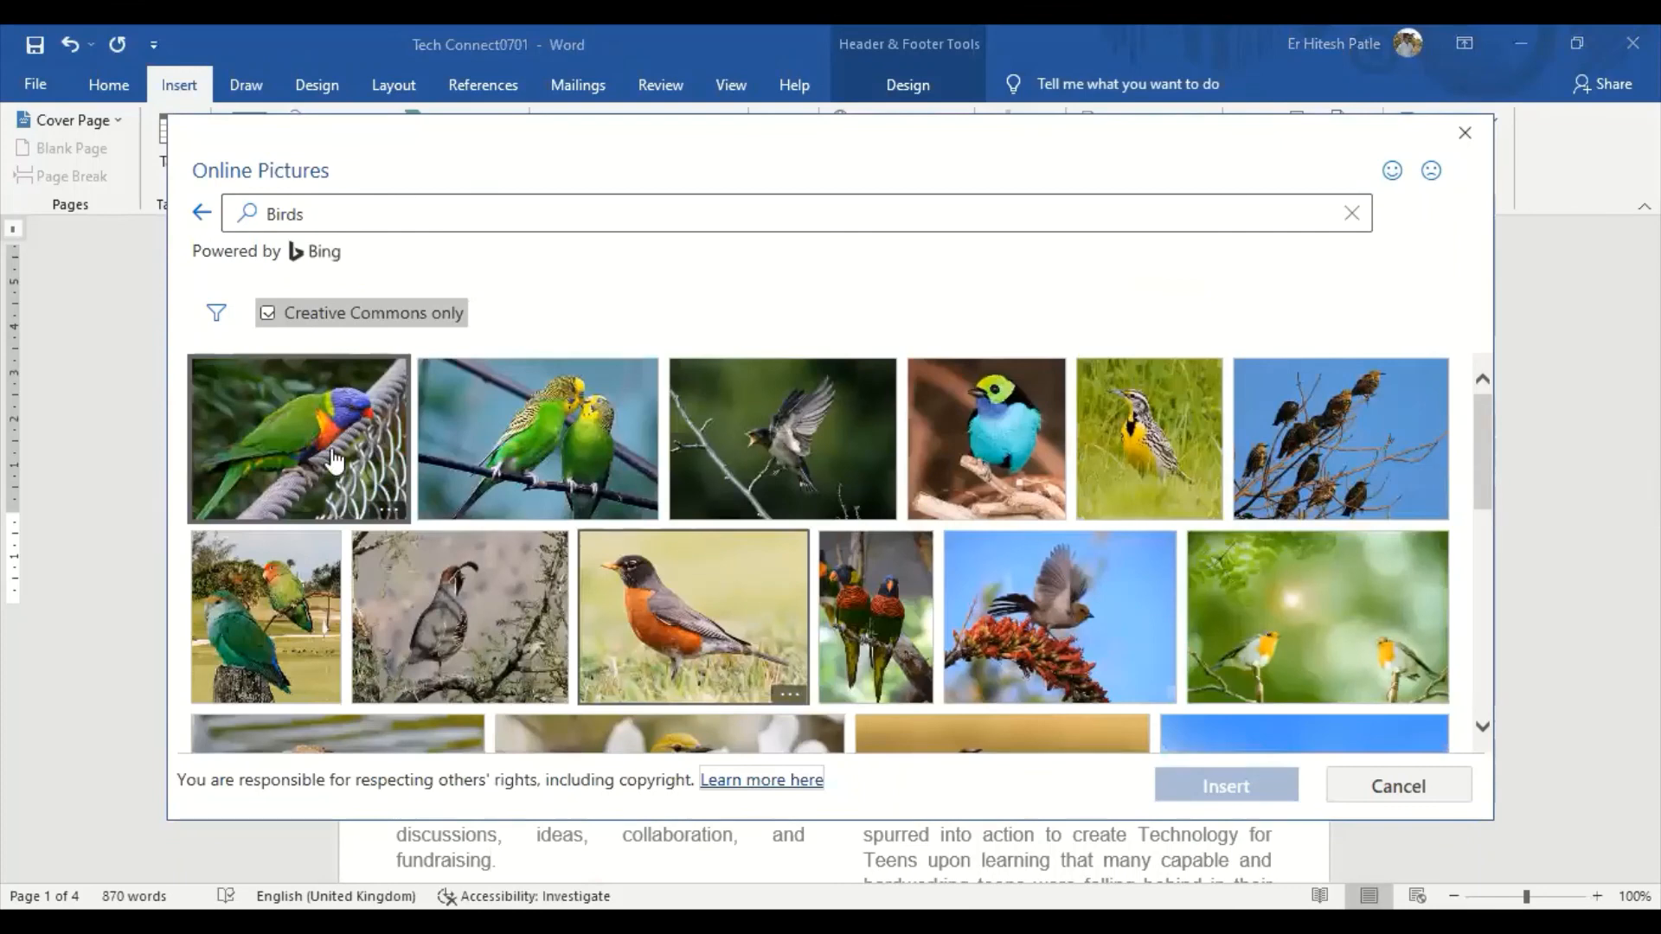
pyautogui.click(288, 454)
pyautogui.click(1259, 786)
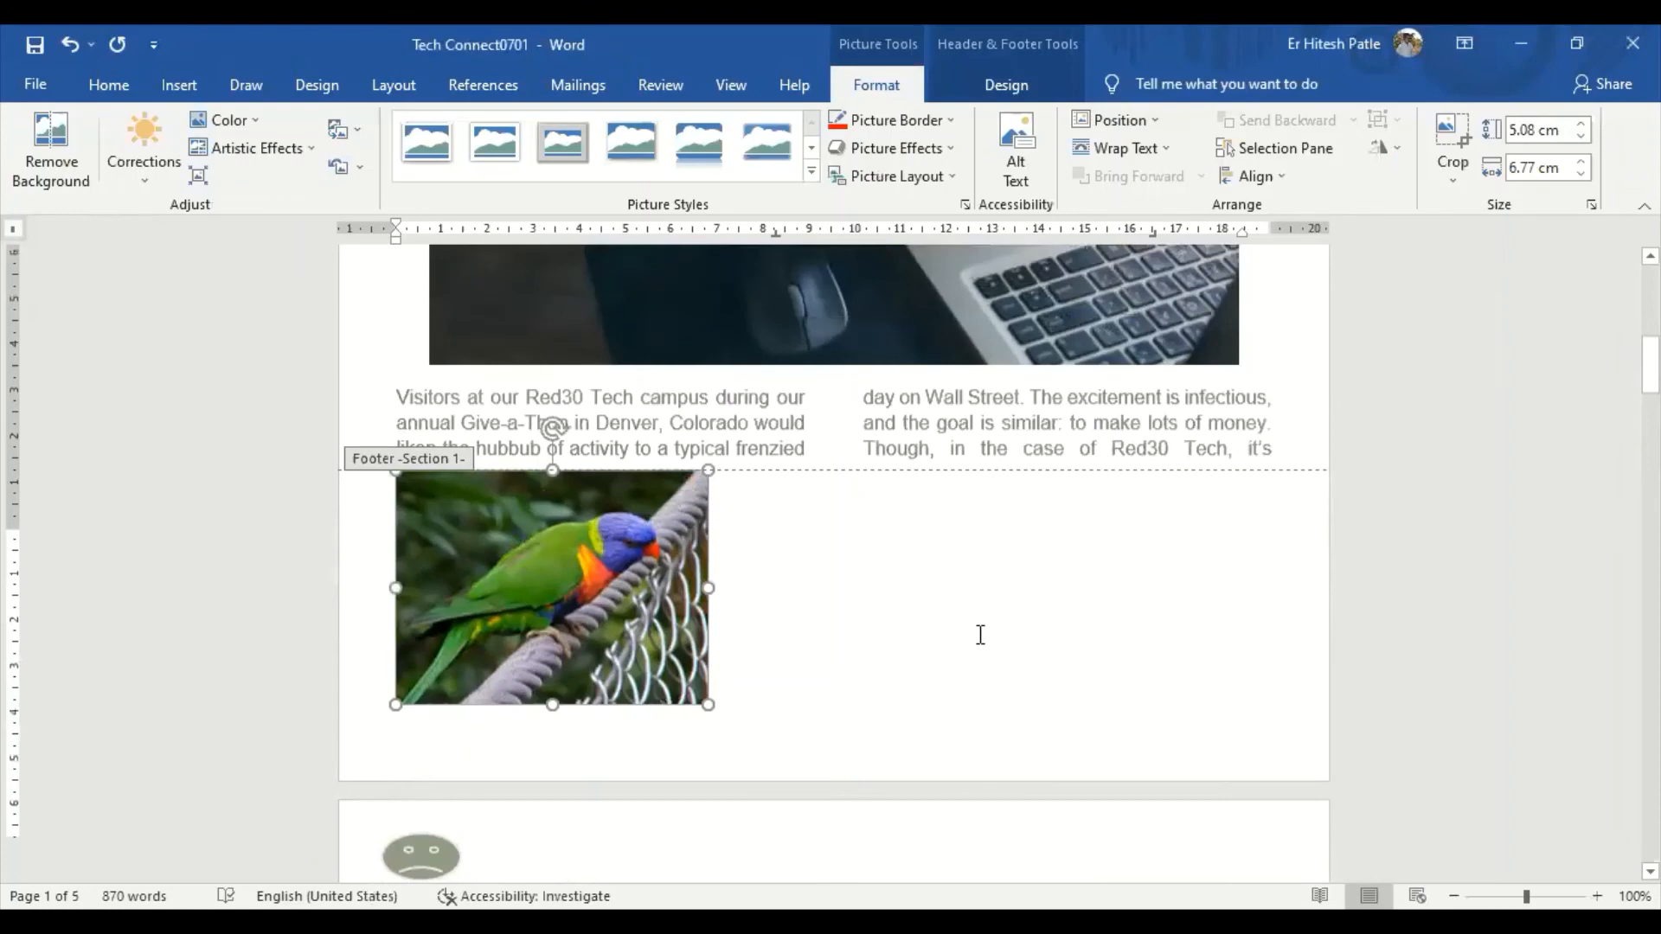
# Shrink the parrot picture in the first page's footer to about 1.09 cm high and 2.64 cm wide
pyautogui.scroll(-2, 981, 635)
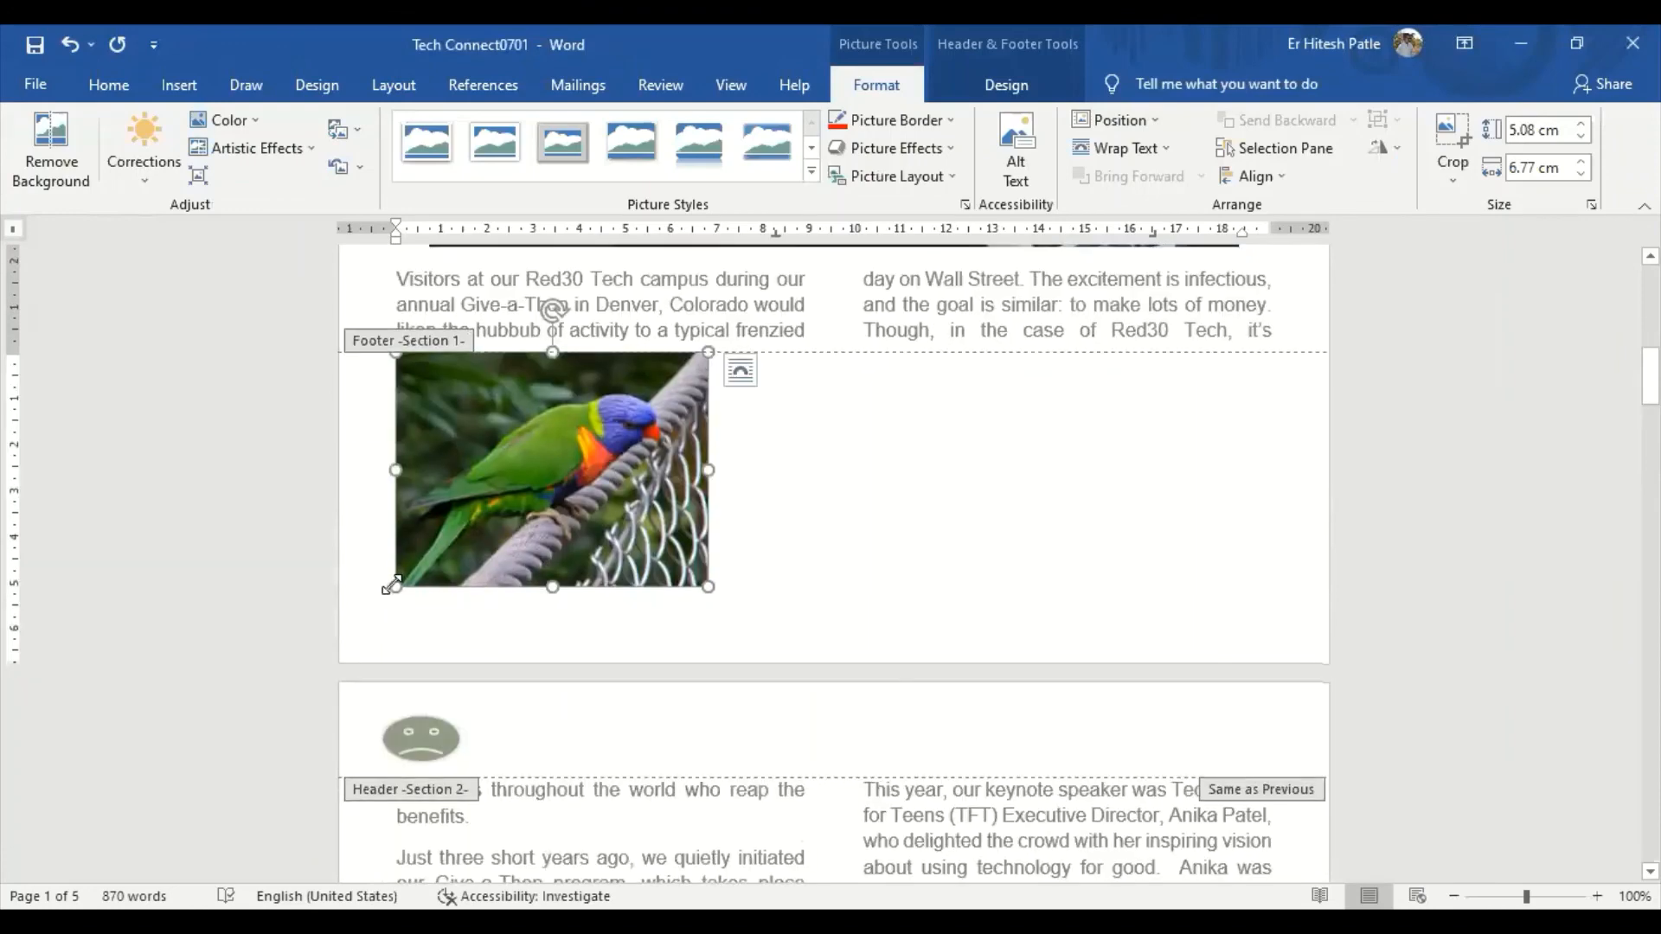
pyautogui.moveTo(391, 585); pyautogui.dragTo(653, 452)
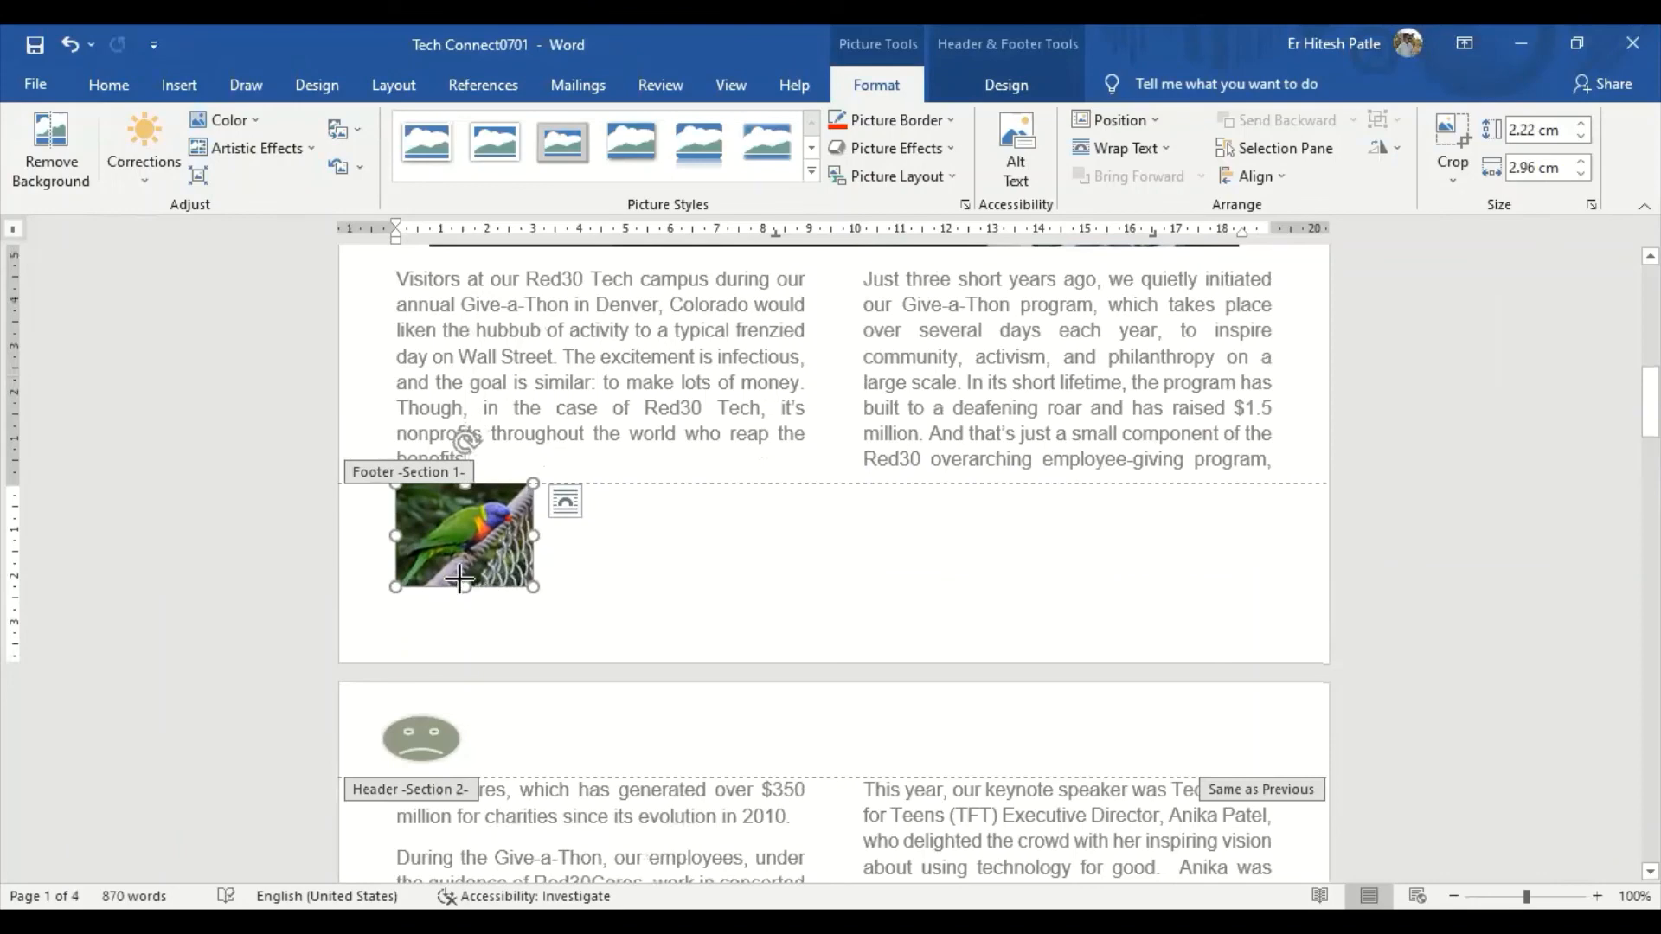
pyautogui.moveTo(465, 588); pyautogui.dragTo(520, 586)
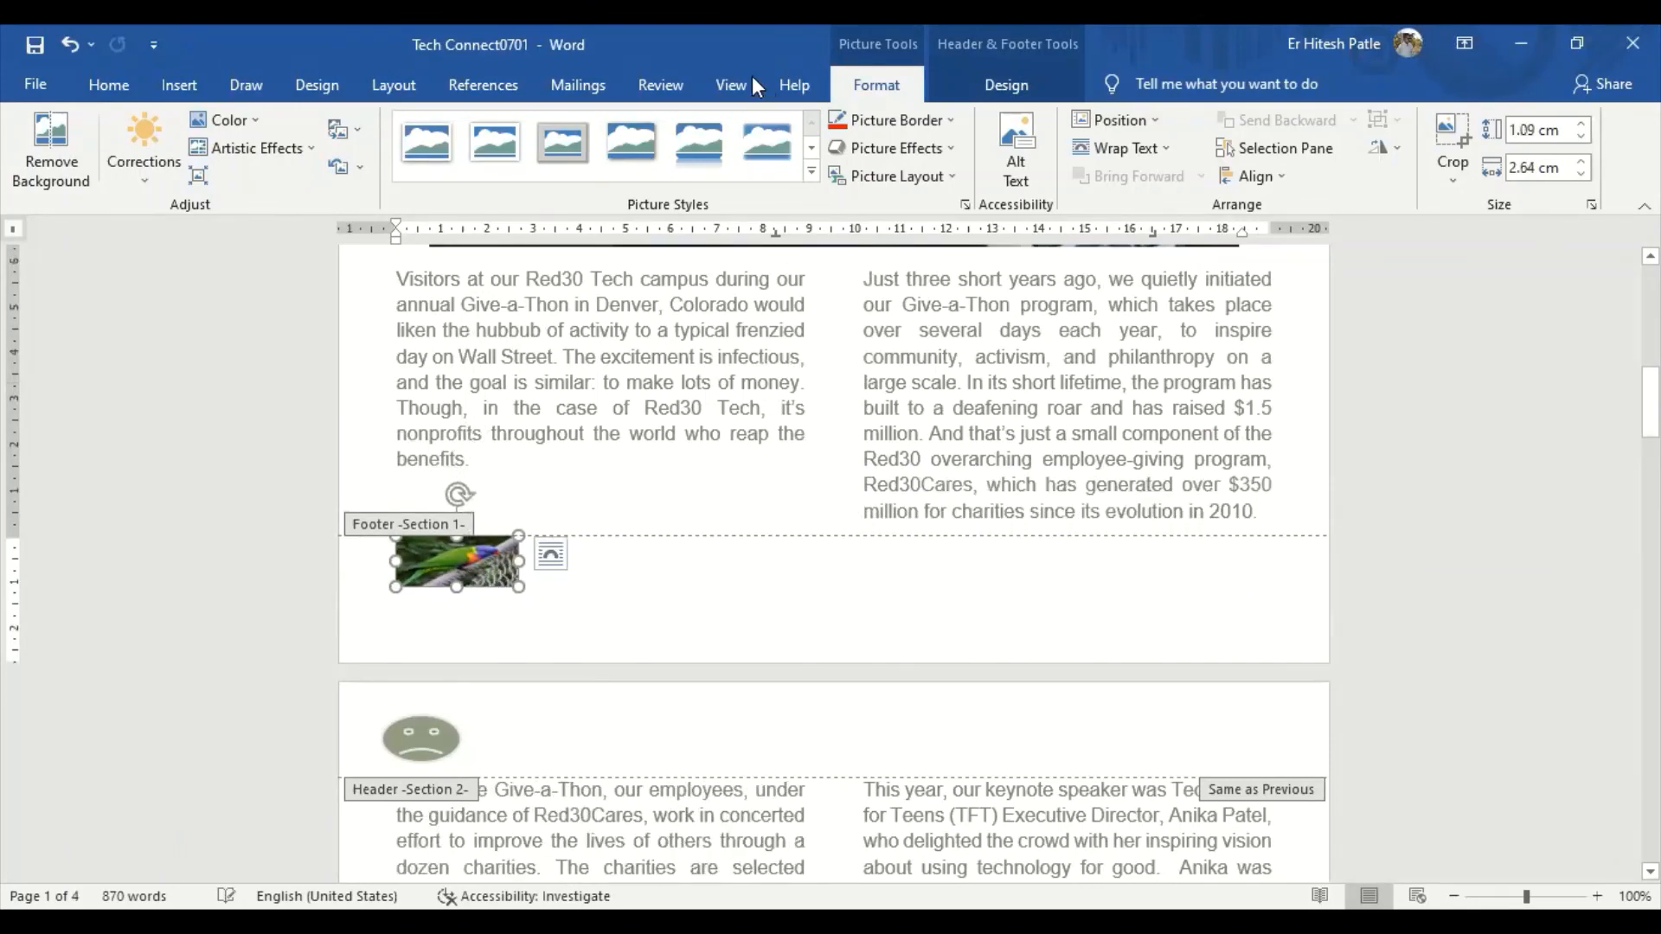
# Right-align the footer parrot picture, shrink it a little further, and return to the document body
pyautogui.click(121, 84)
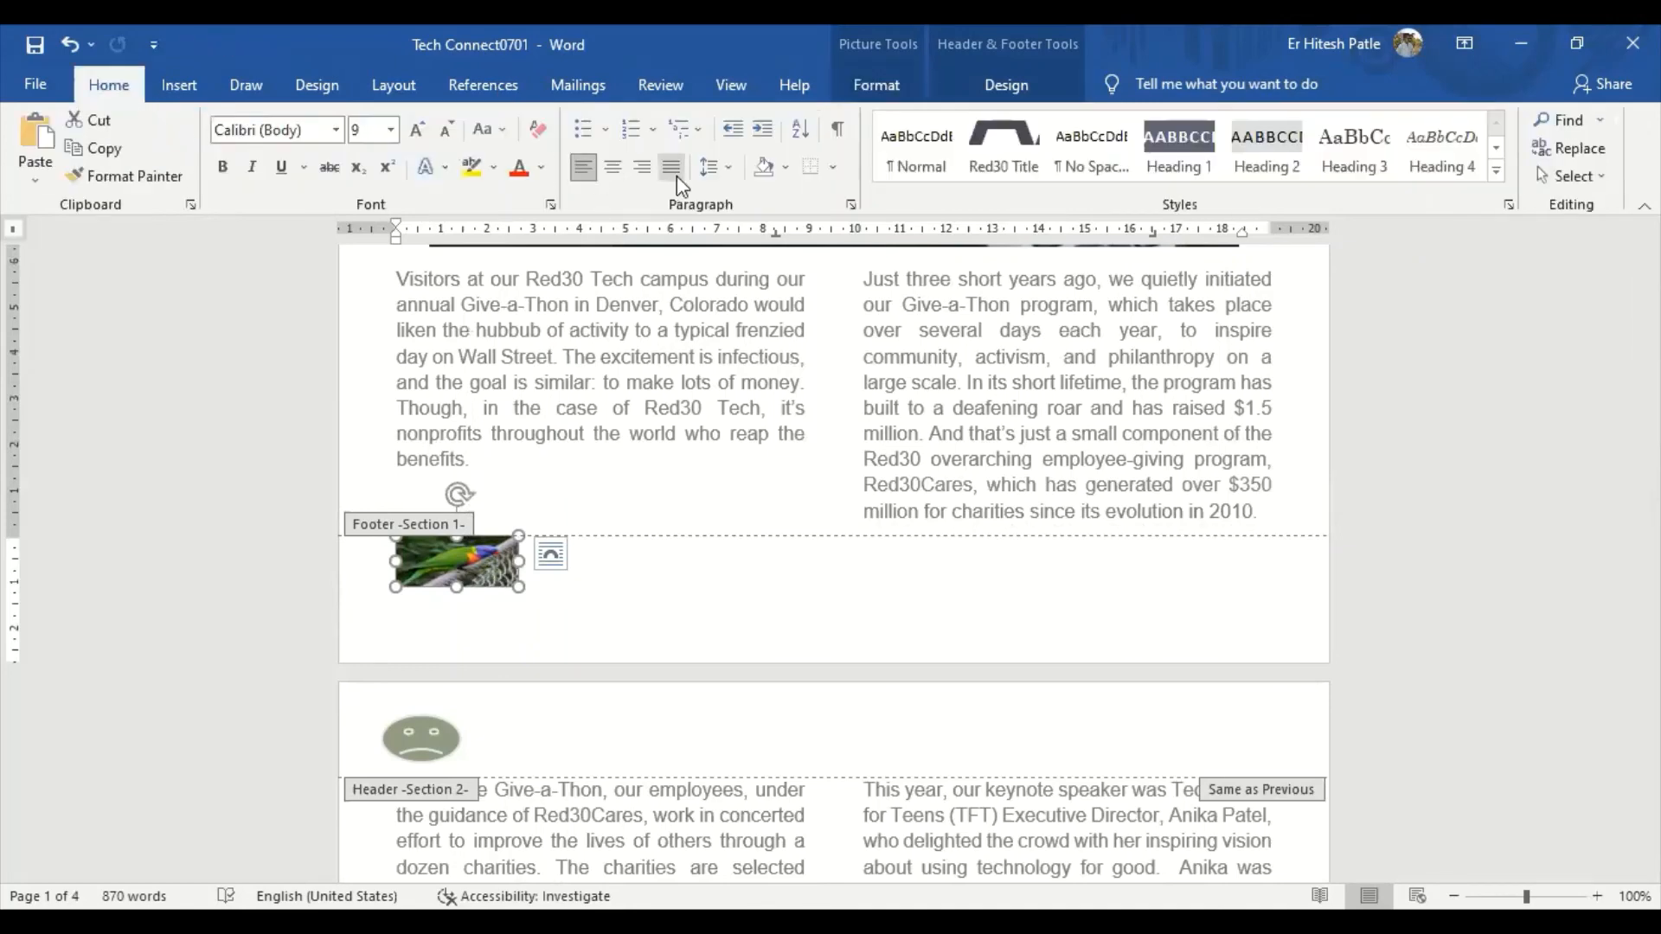
pyautogui.click(651, 169)
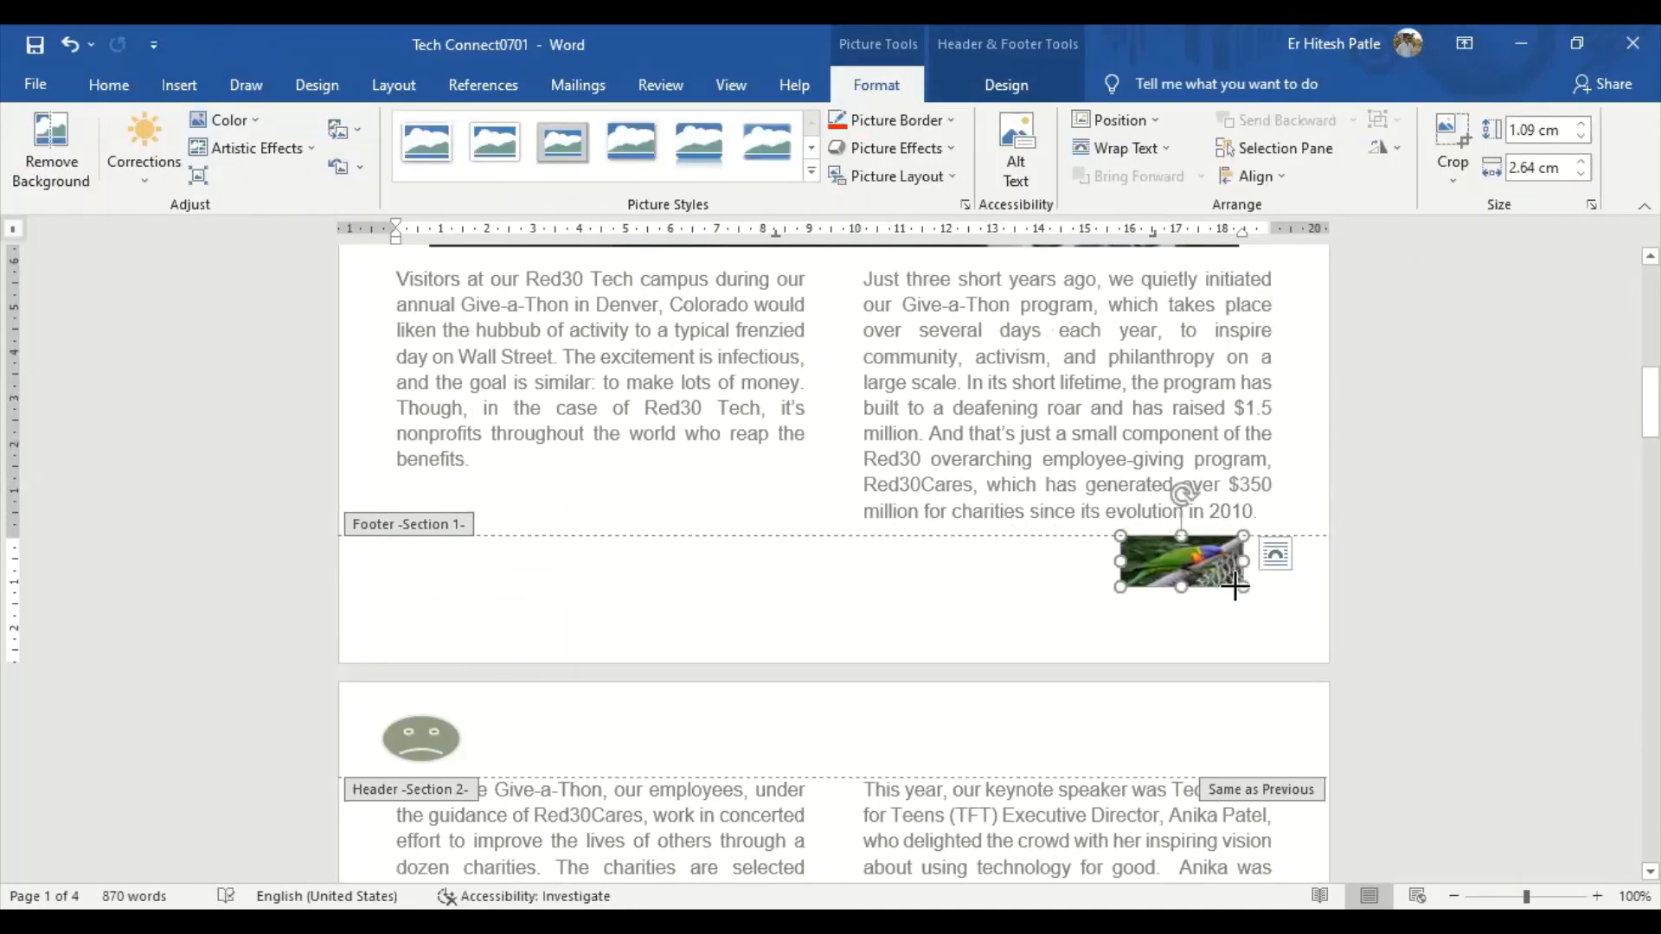
pyautogui.moveTo(1243, 586); pyautogui.dragTo(1156, 567)
pyautogui.doubleClick(1139, 413)
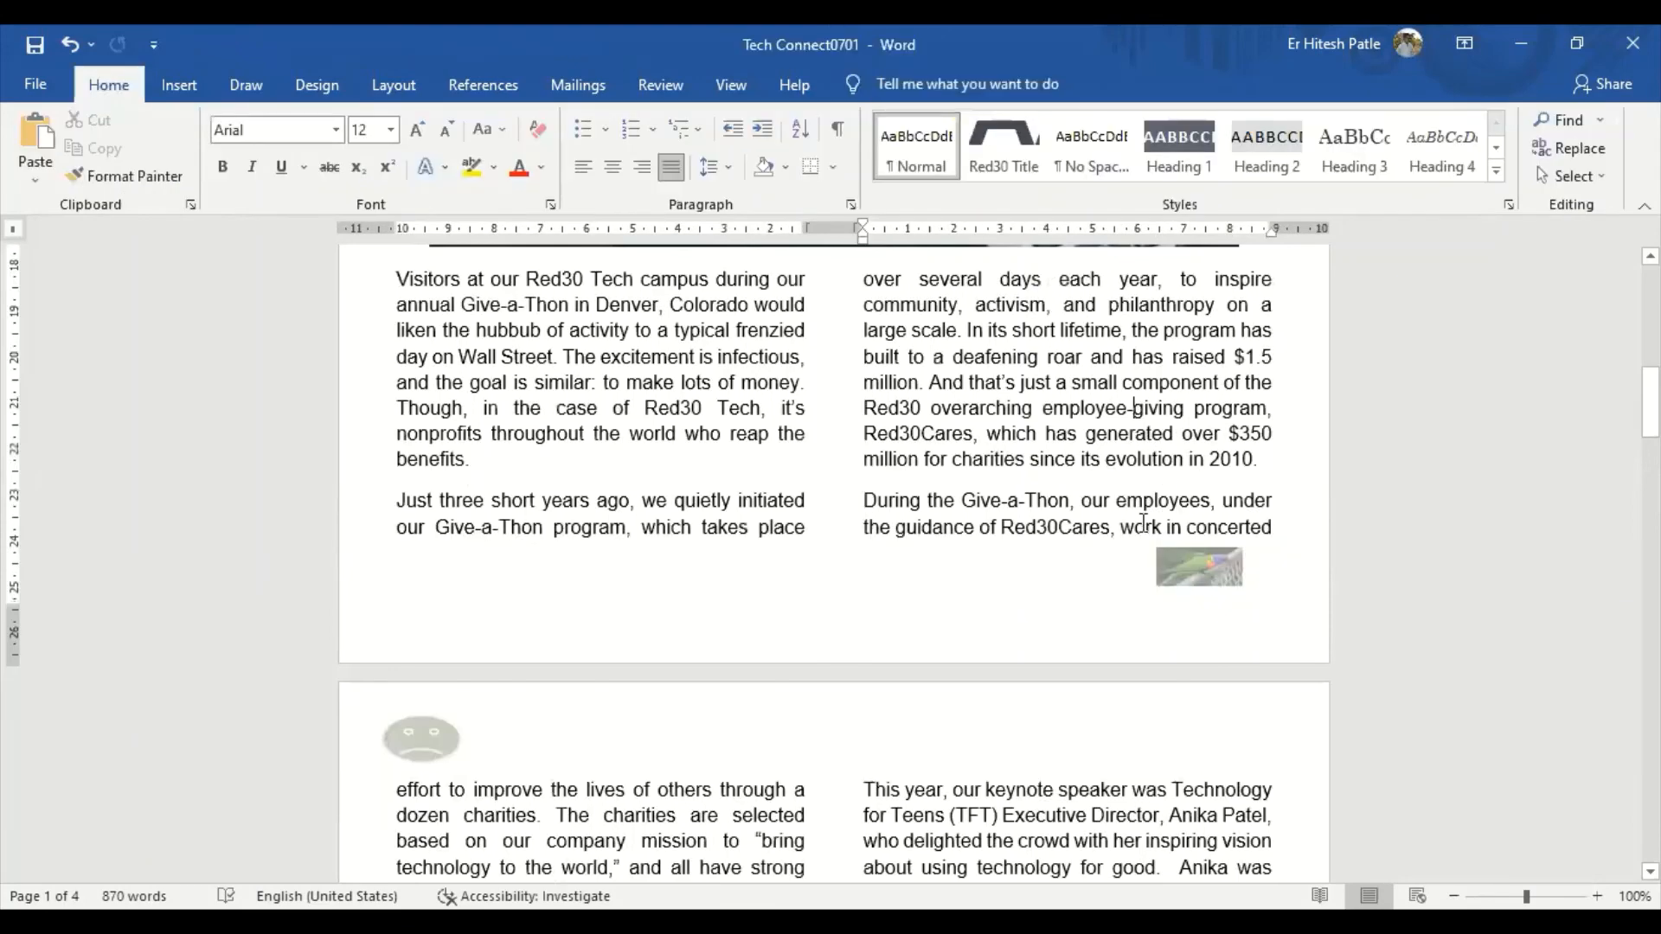
# Examine the smiley in the header and the parrot picture in the footer across the newsletter's pages
pyautogui.scroll(-10, 1187, 693)
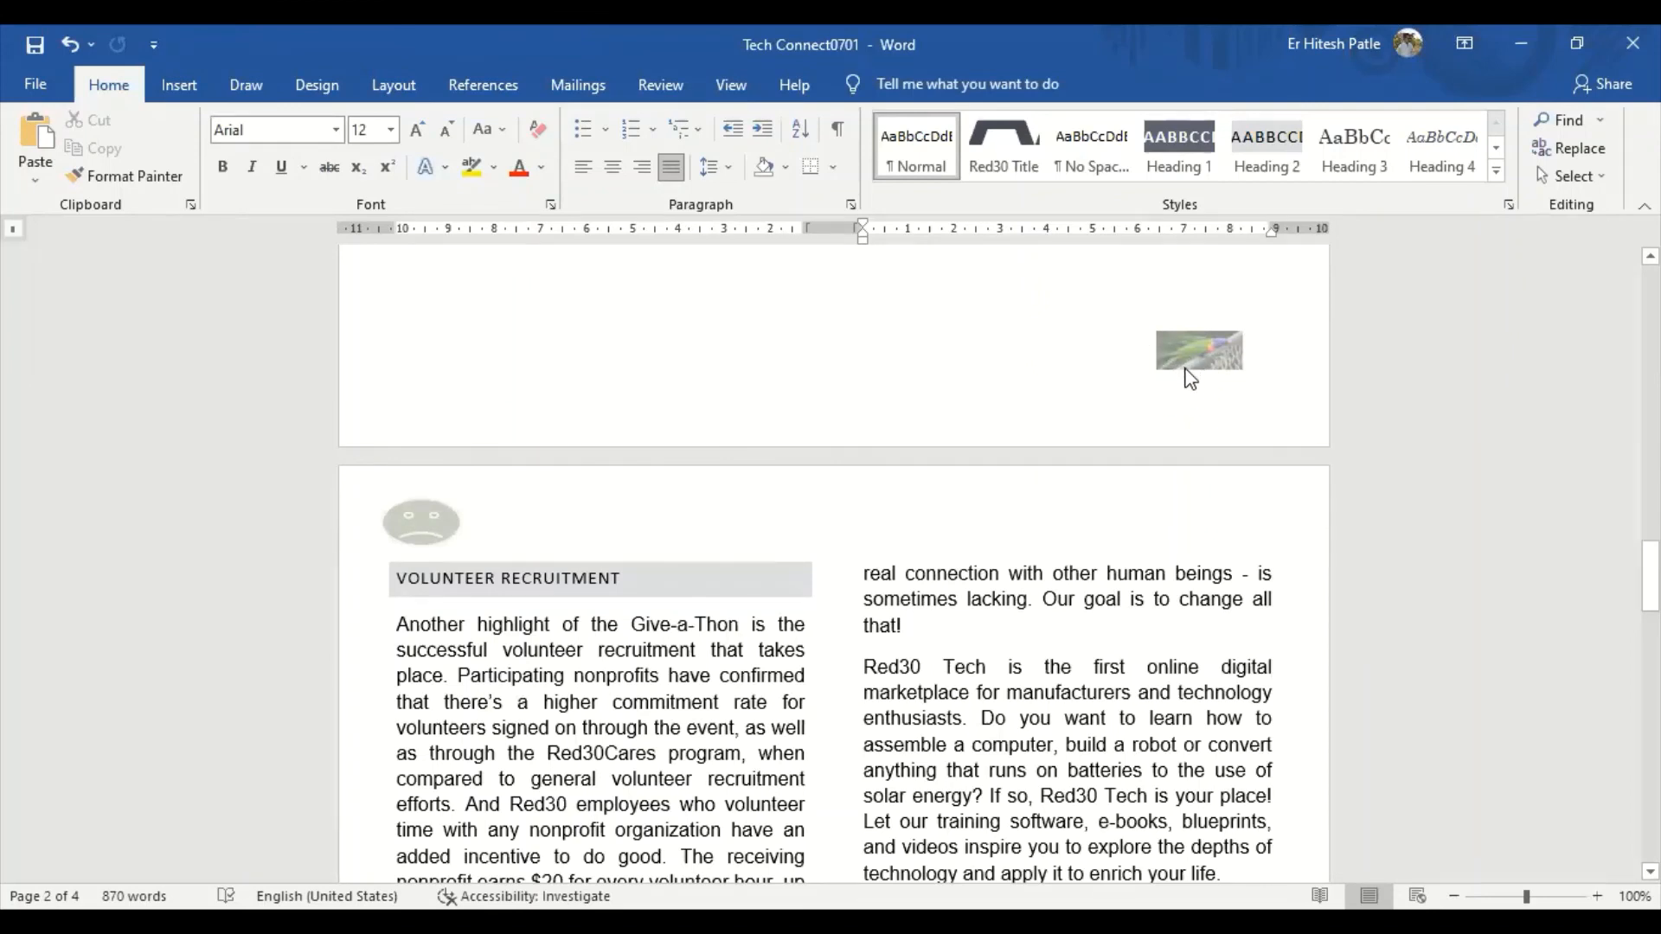
pyautogui.scroll(4, 1191, 389)
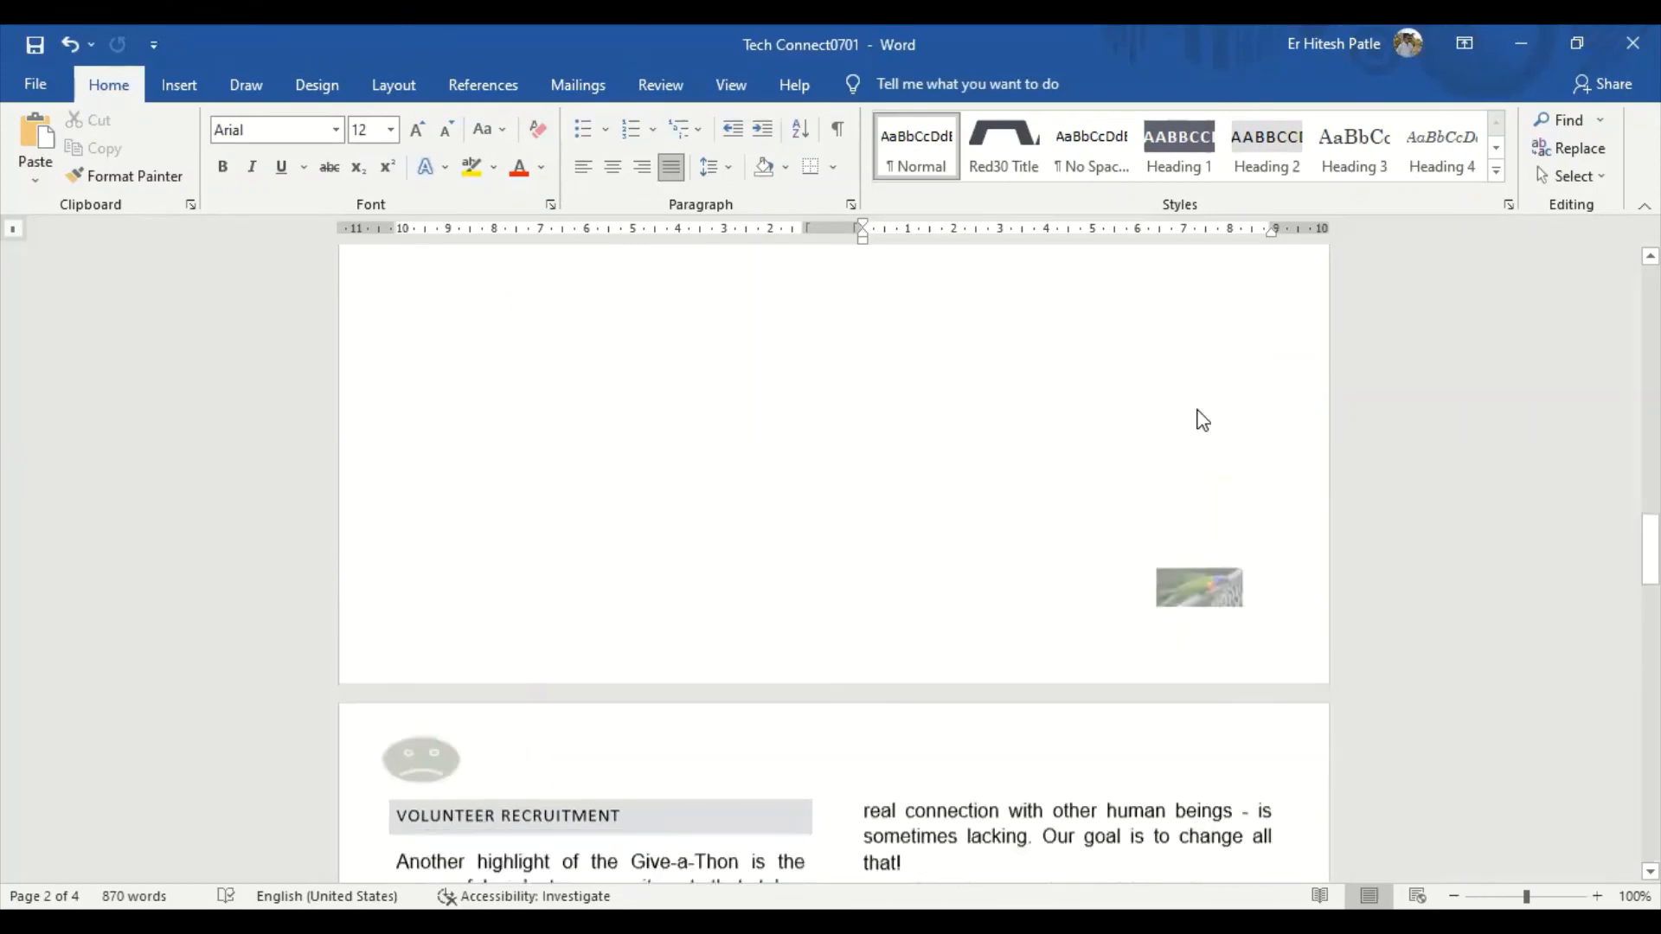
pyautogui.scroll(-3, 1201, 421)
pyautogui.scroll(2, 1199, 424)
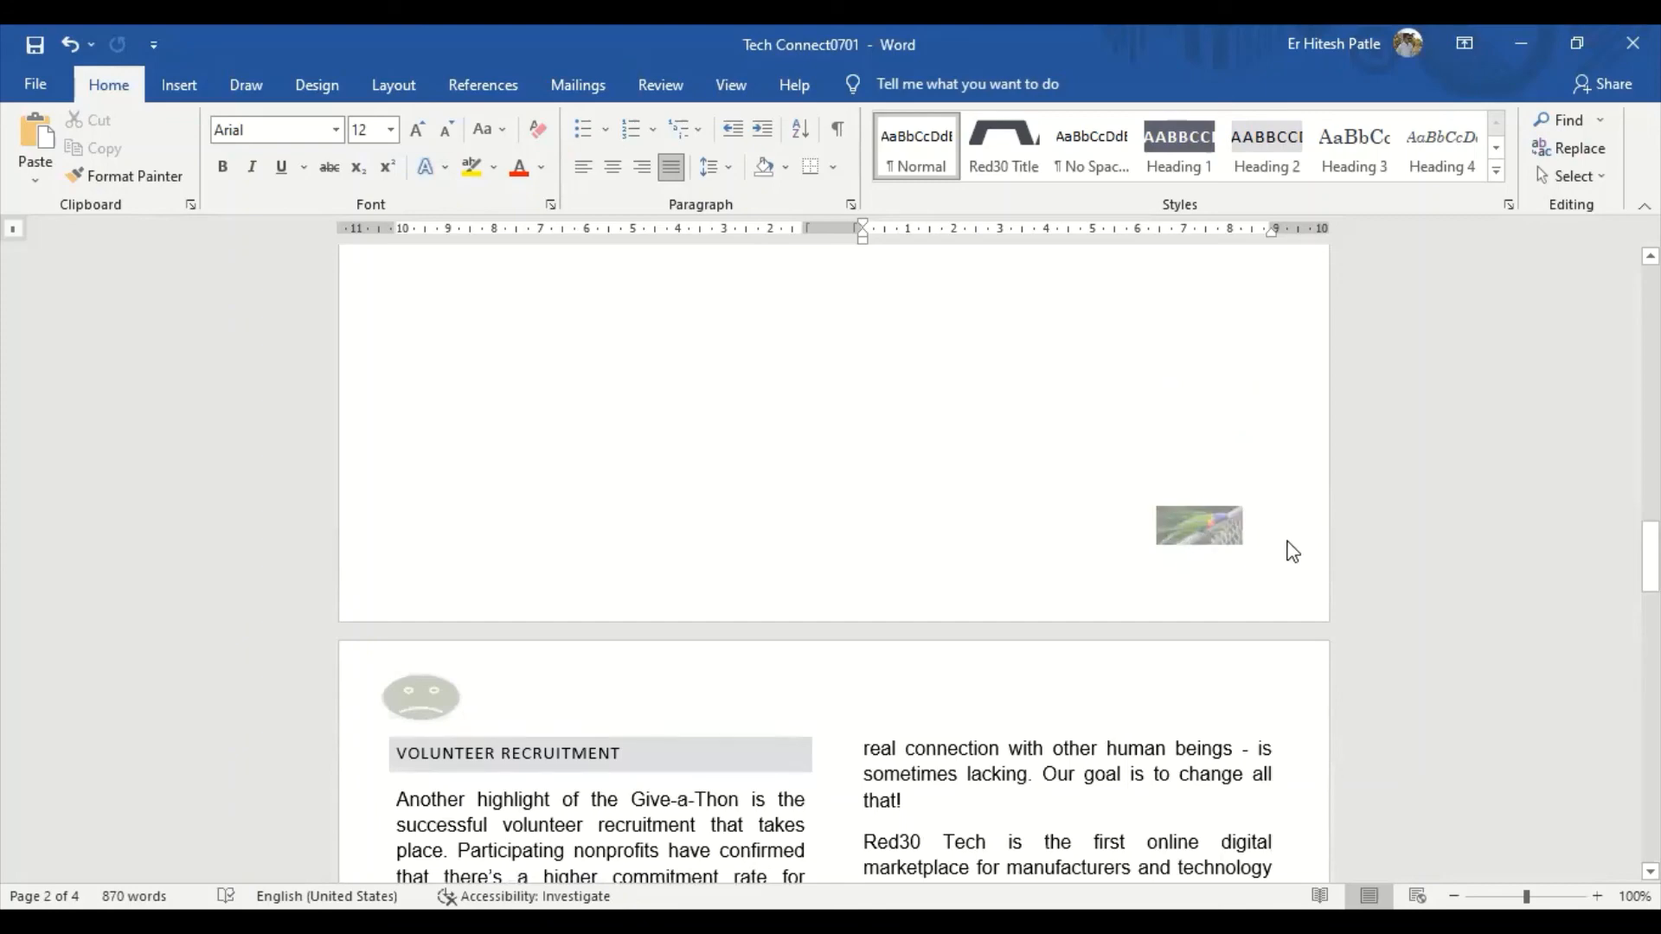
pyautogui.scroll(15, 1302, 547)
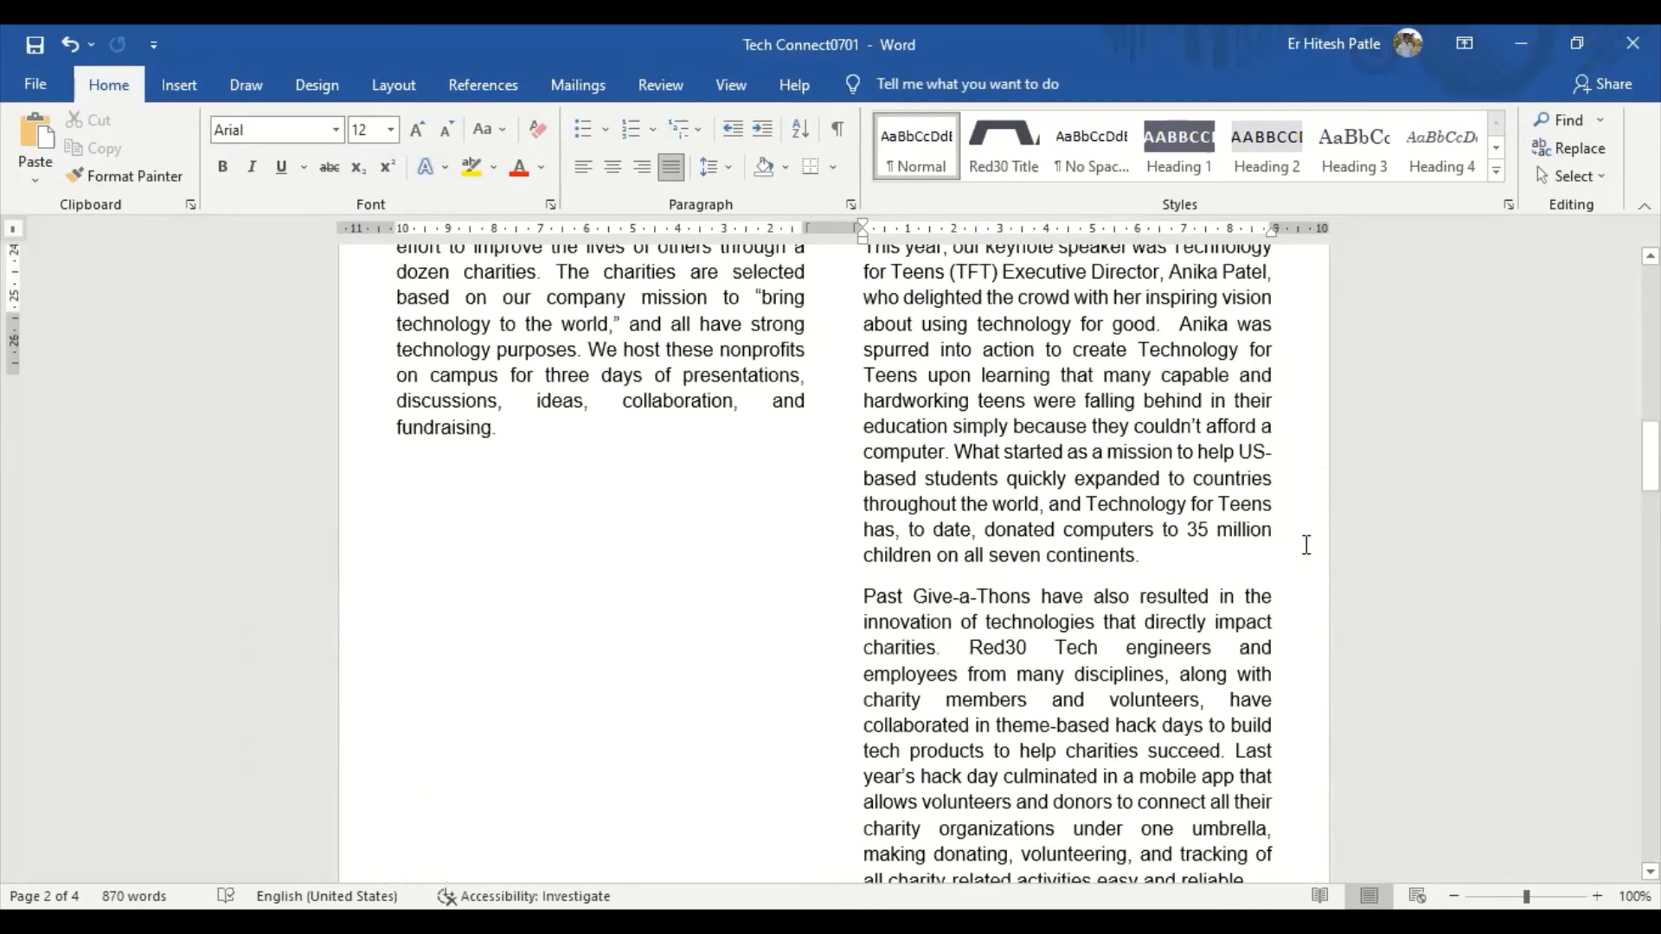
pyautogui.scroll(10, 1298, 441)
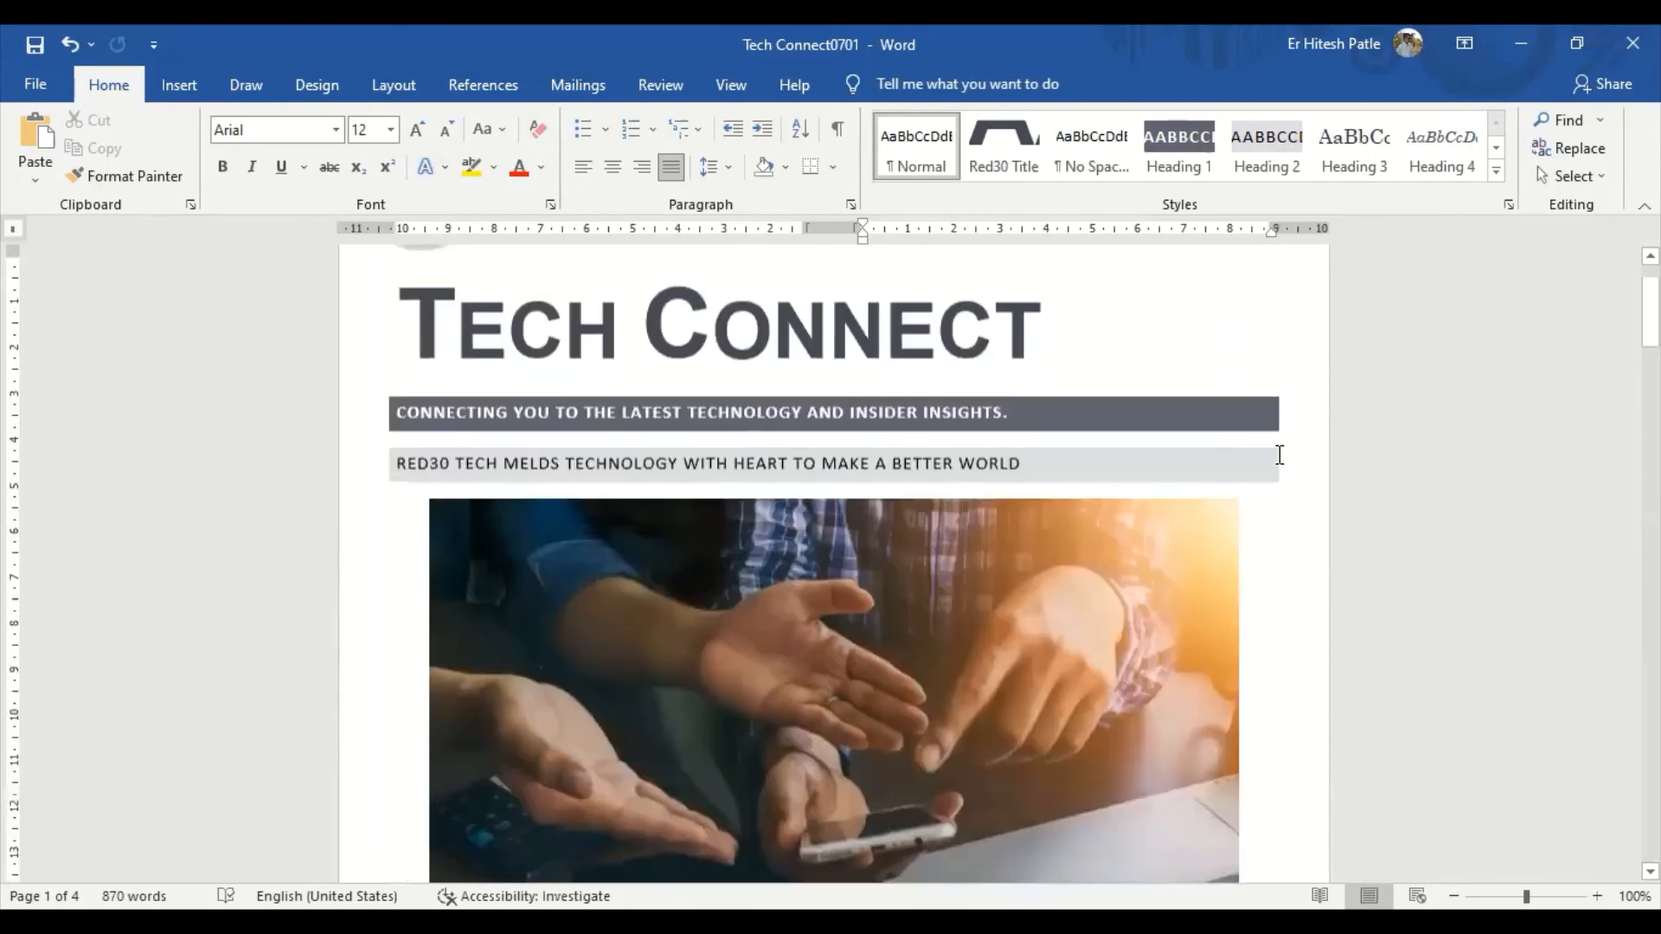
pyautogui.scroll(2, 407, 364)
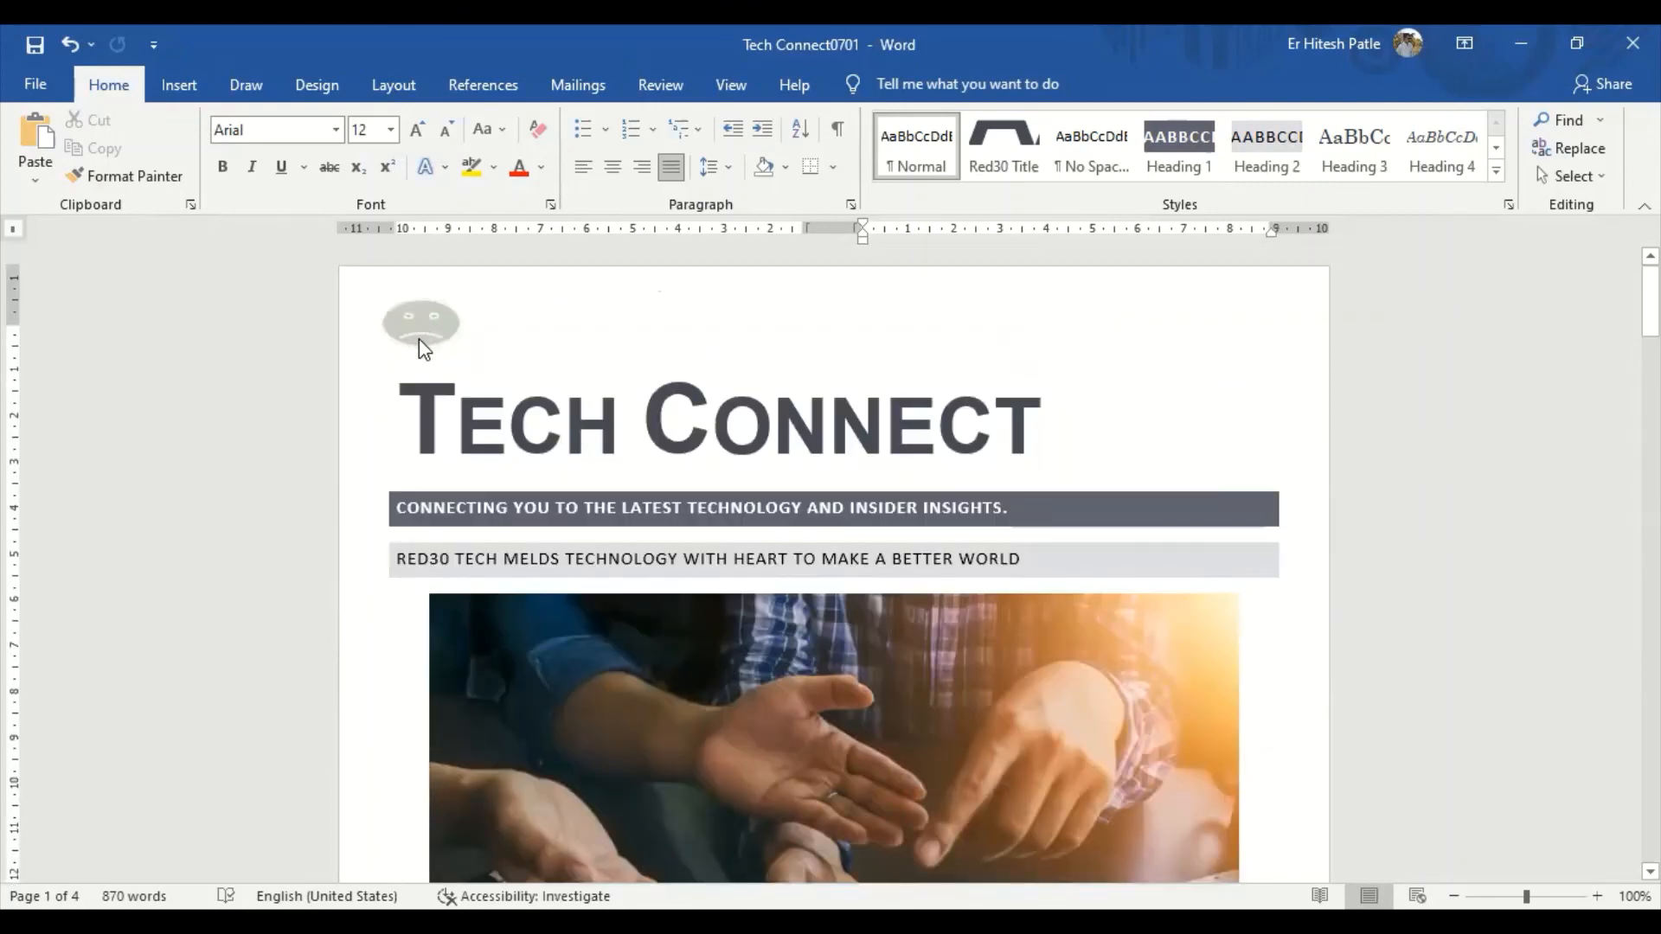
pyautogui.scroll(-14, 1177, 459)
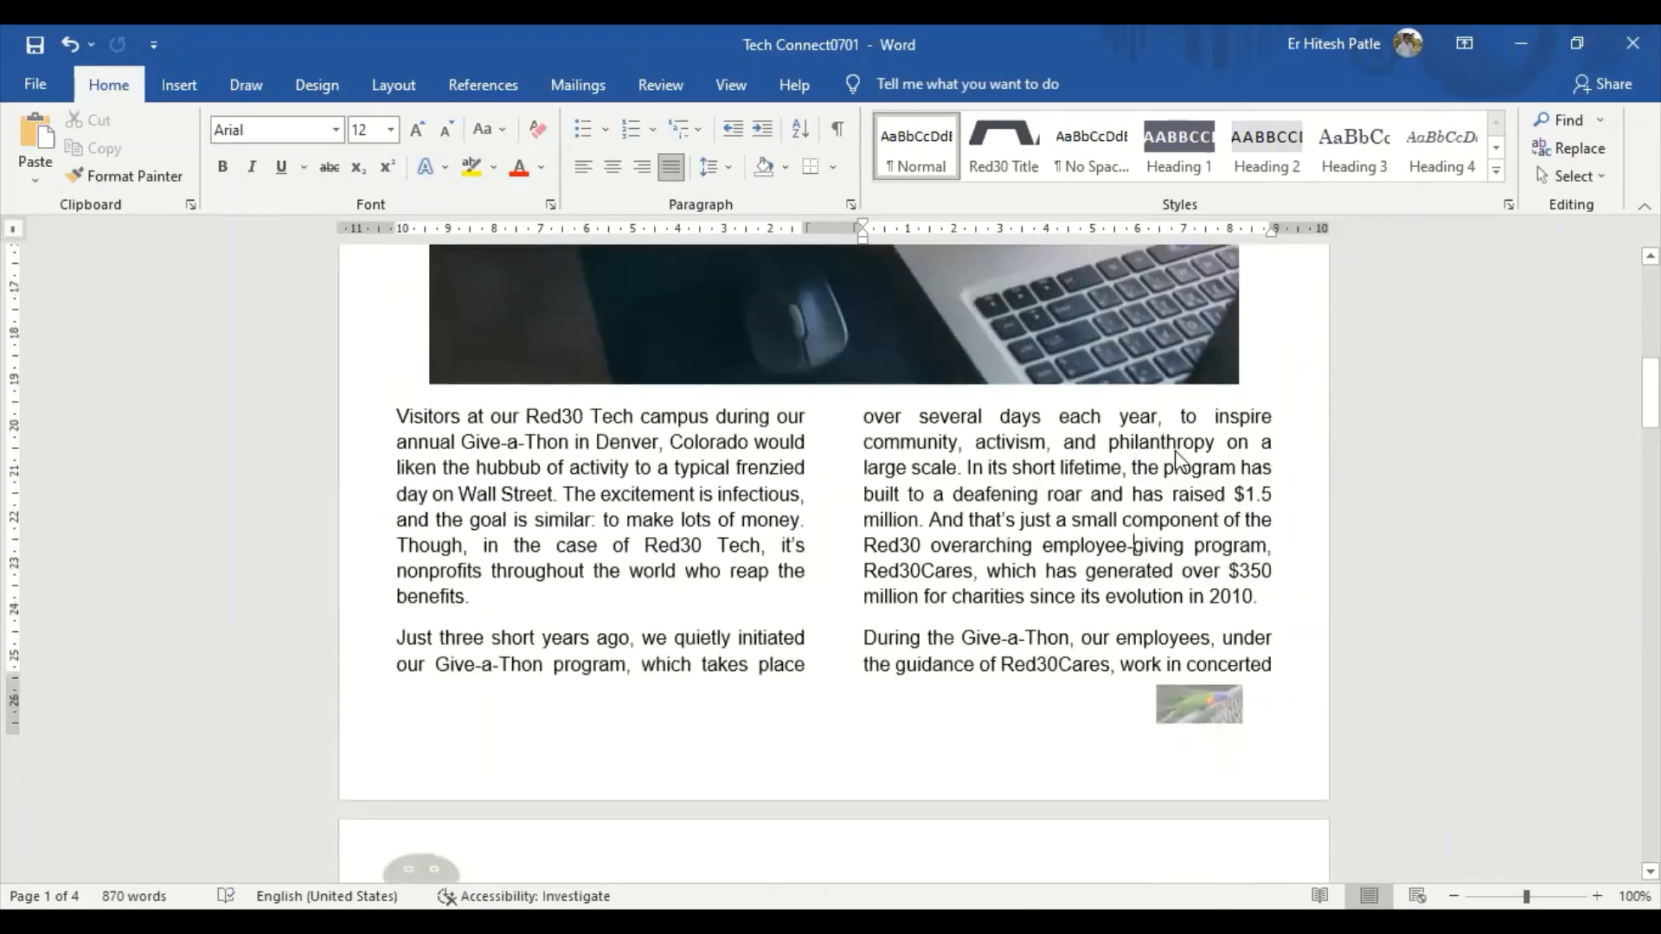
pyautogui.scroll(-6, 1227, 424)
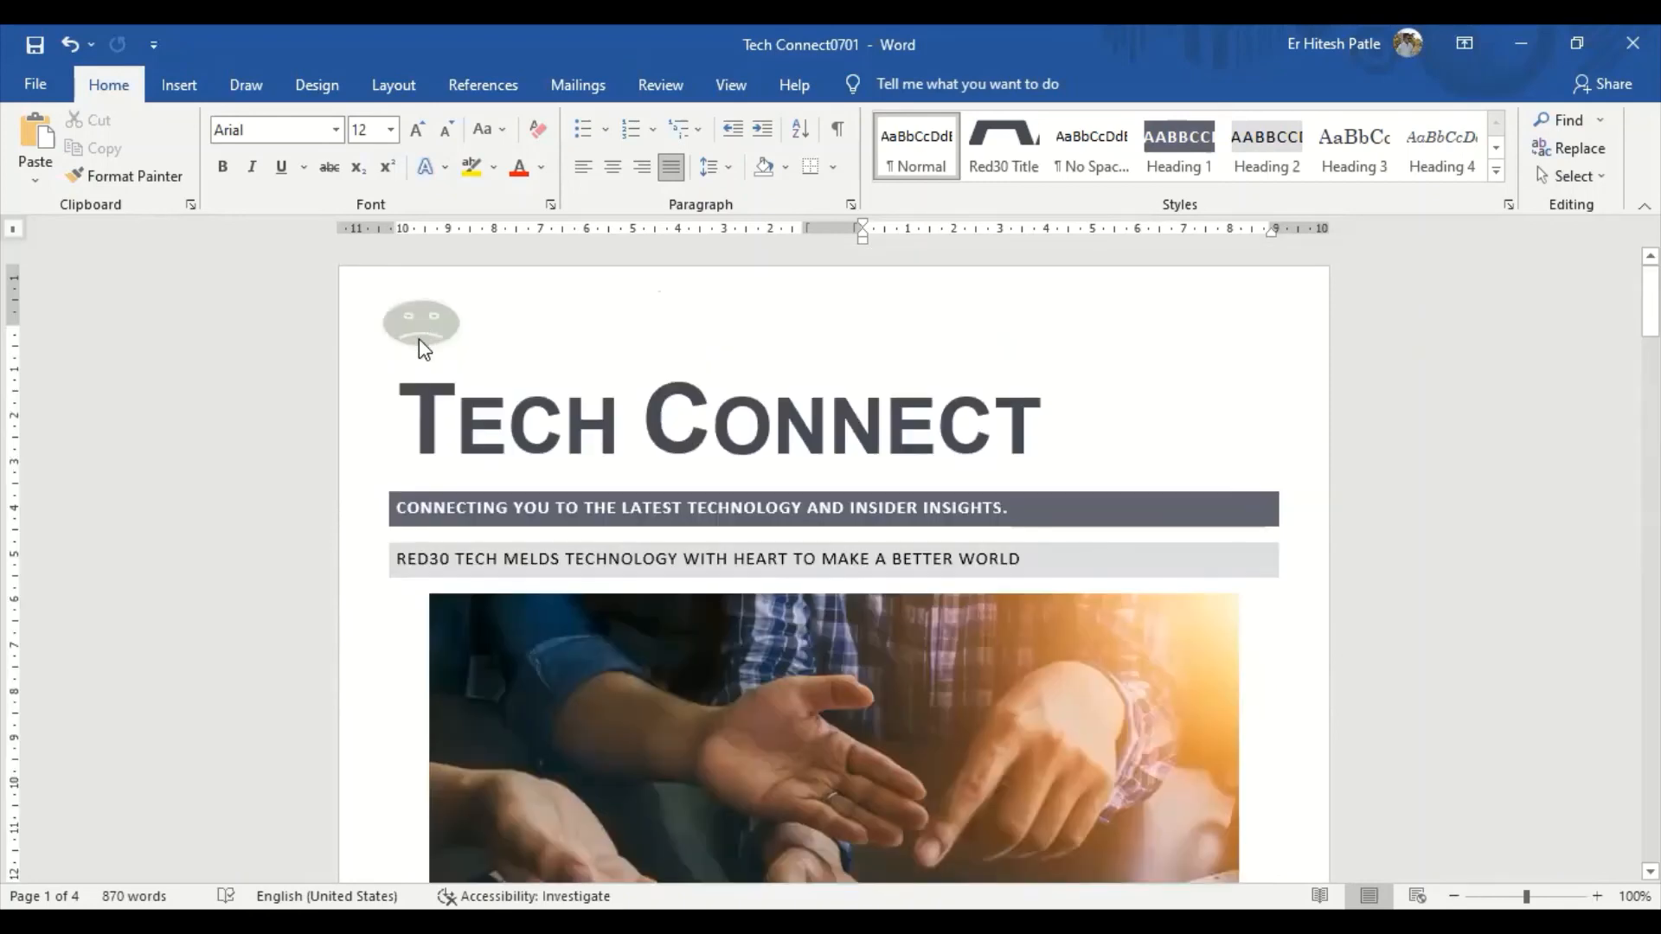
pyautogui.scroll(-3, 651, 371)
pyautogui.scroll(-5, 986, 416)
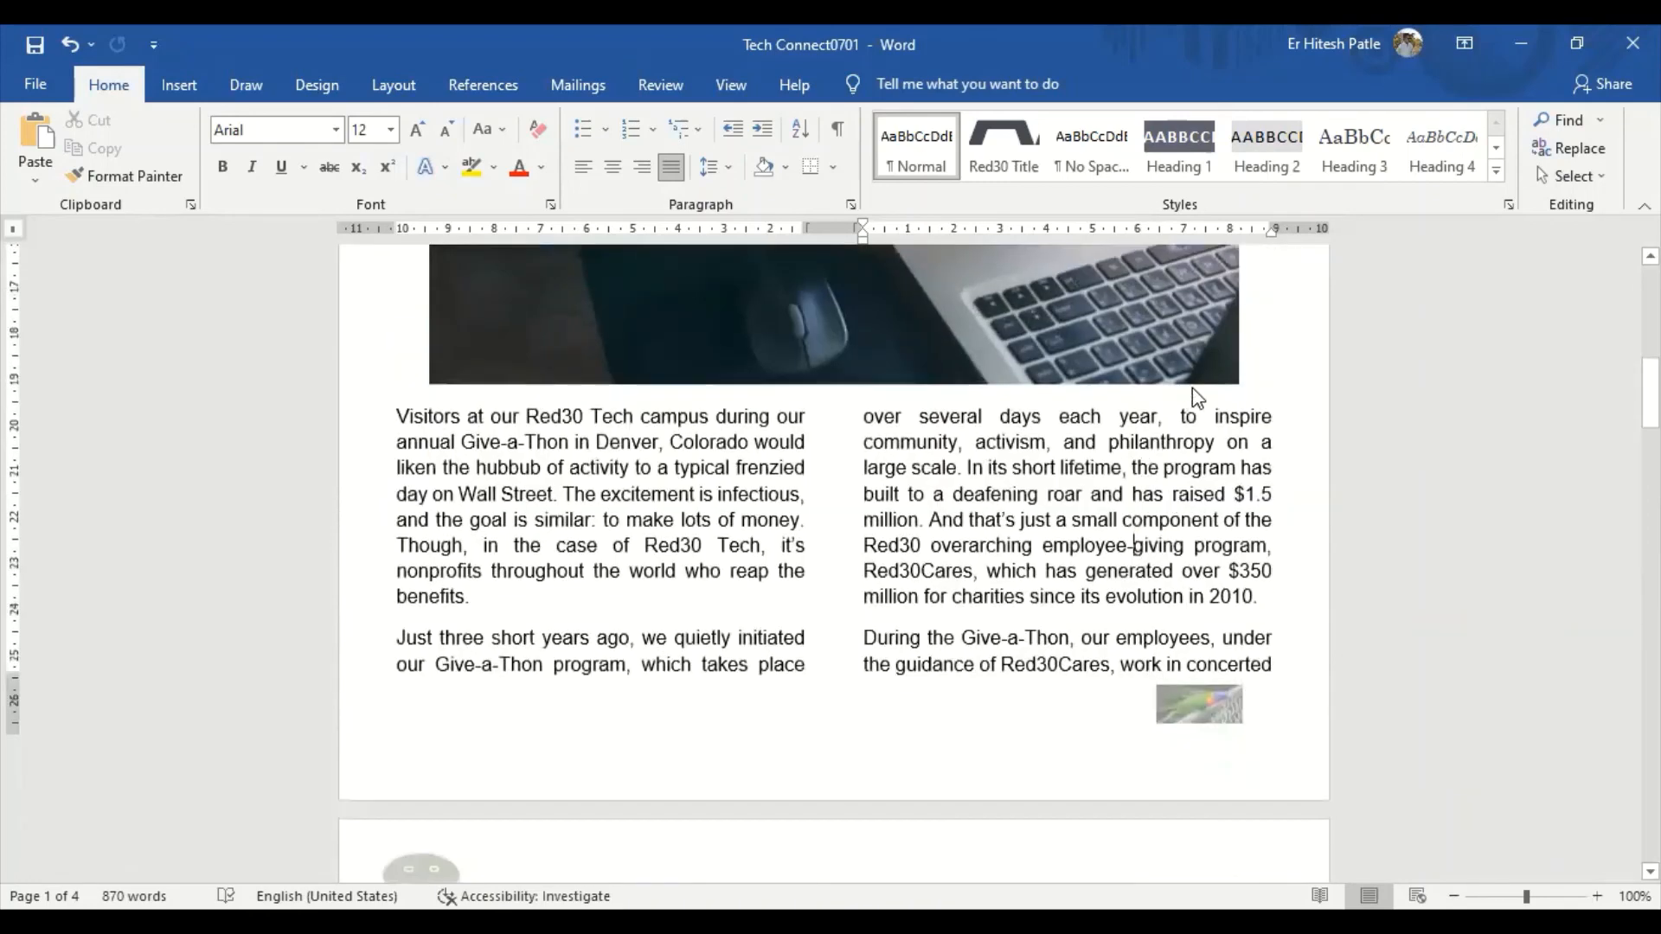
pyautogui.scroll(-3, 1203, 407)
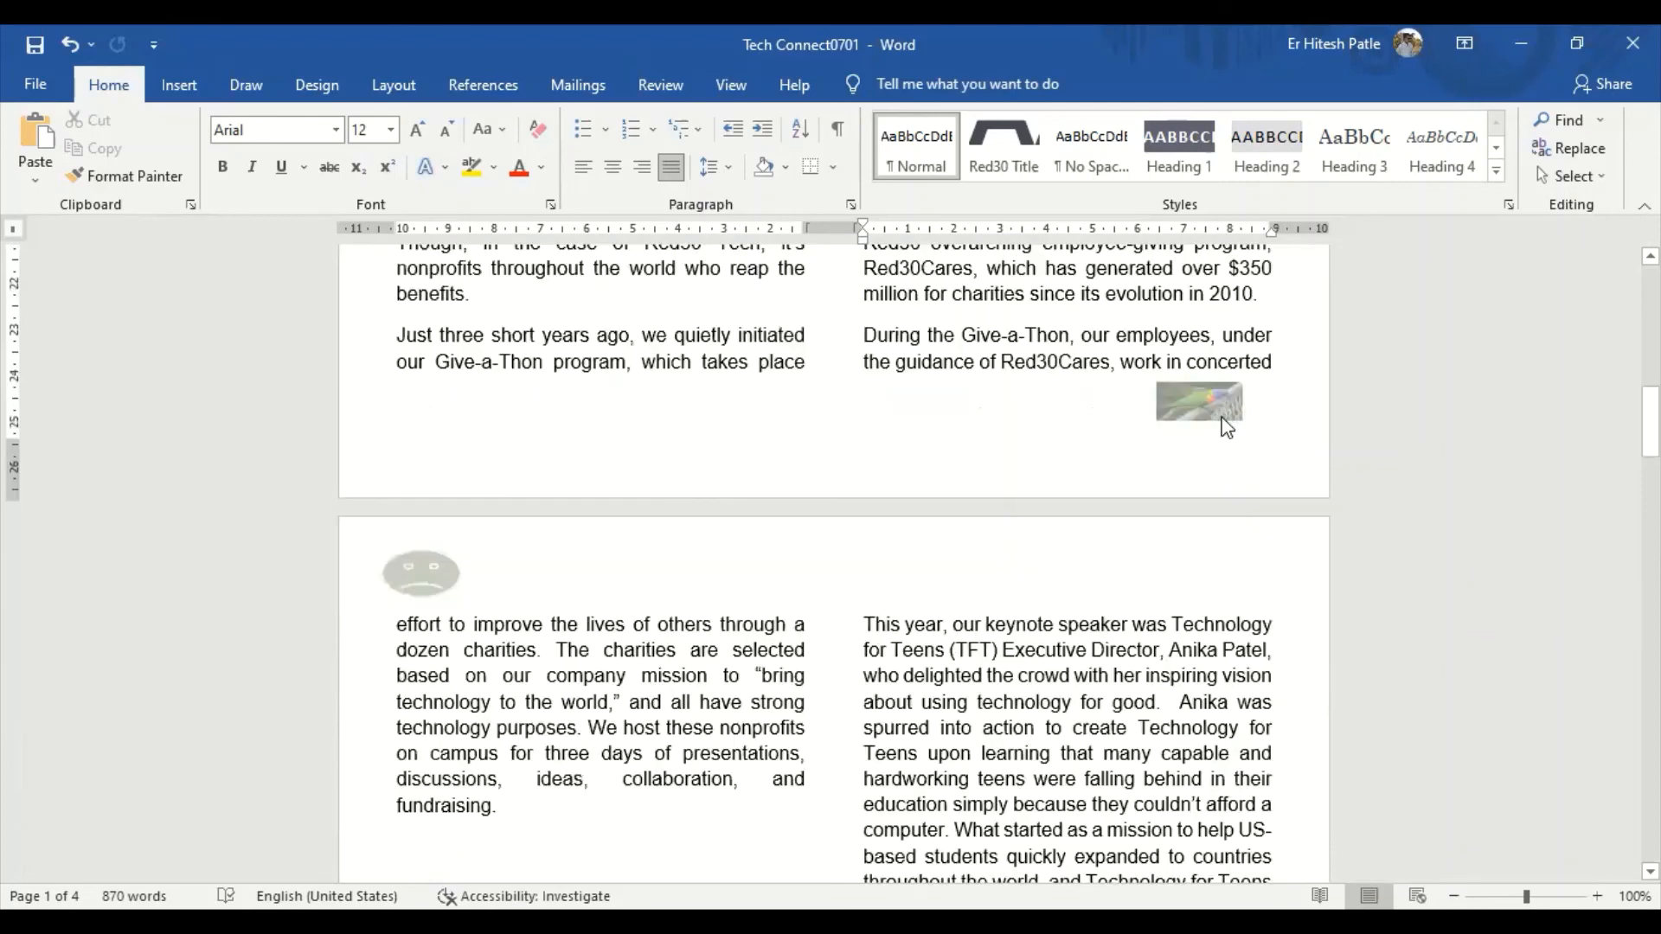